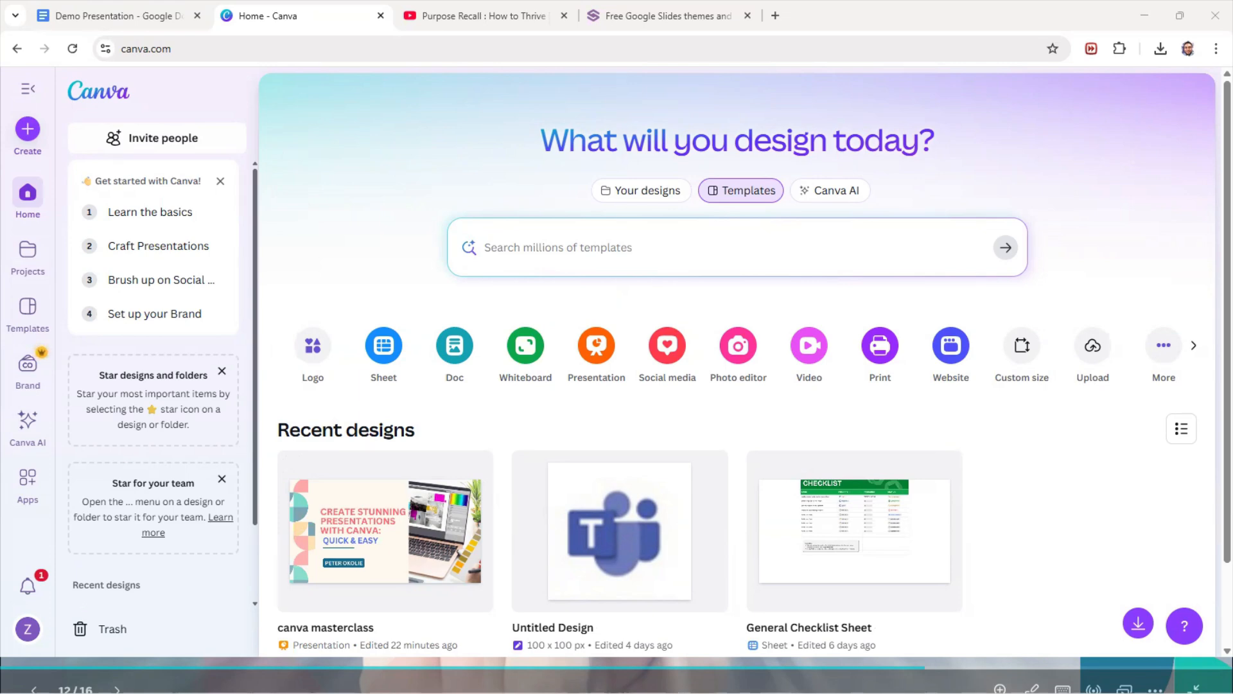
# Step: Open Canva's Create a design dialog from the home page sidebar
pyautogui.click(210, 48)
pyautogui.moveTo(646, 448)
pyautogui.click(26, 131)
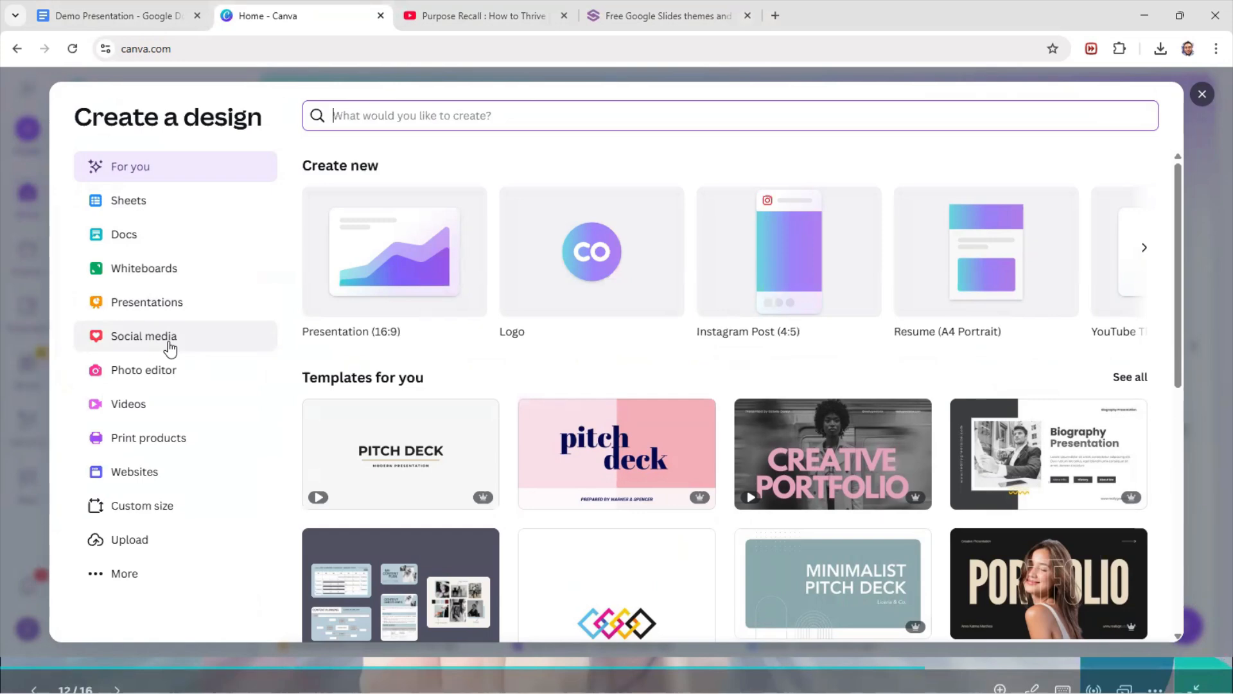
# Step: View the Social media design formats, then close the Create a design dialog
pyautogui.click(170, 349)
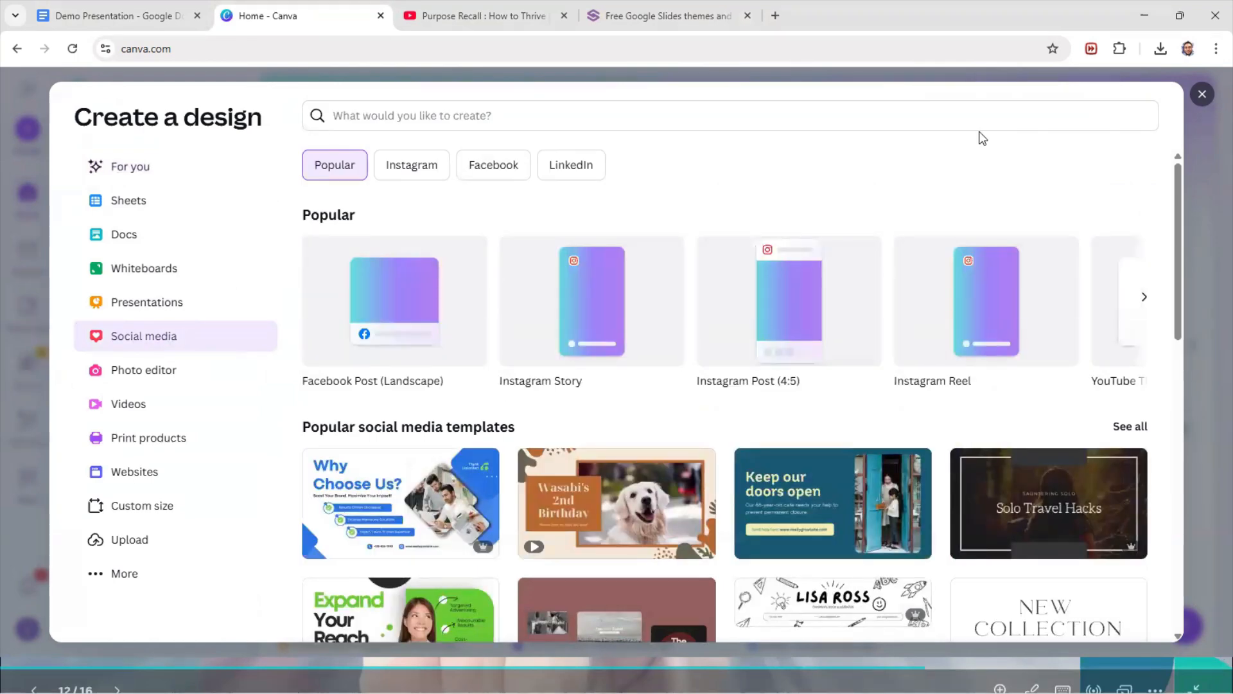
pyautogui.click(1202, 94)
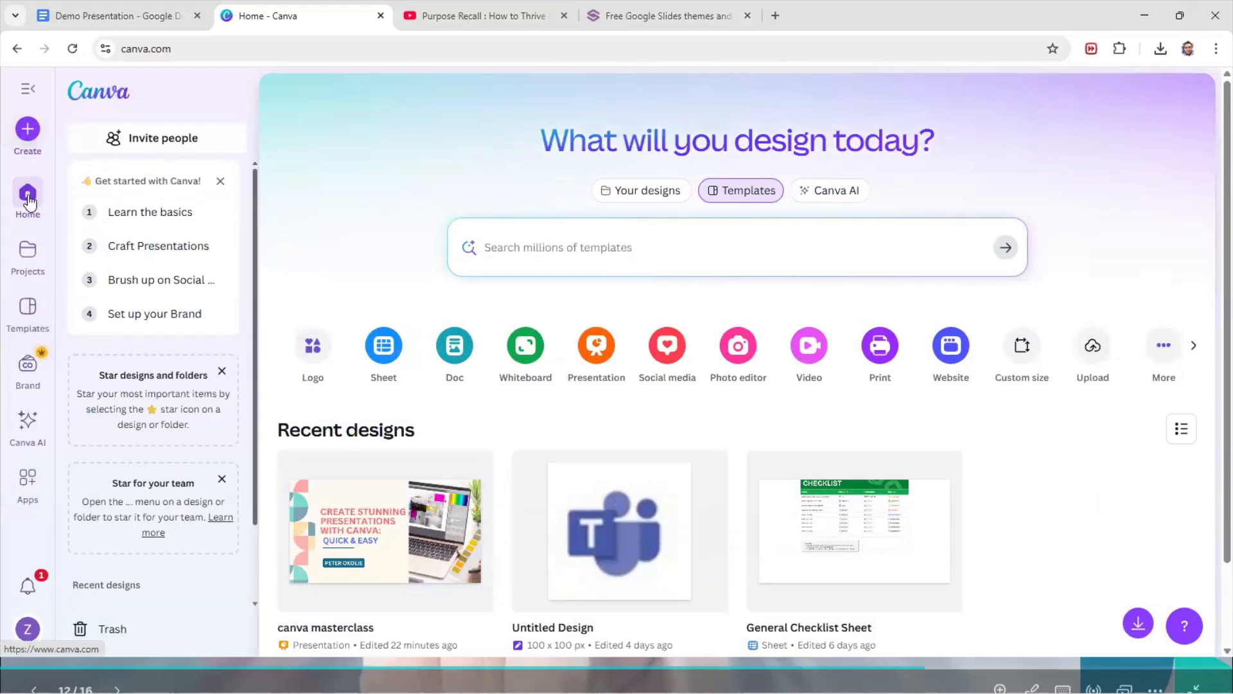
# Step: Dismiss the Get started, Star designs and folders, and Star for your team cards, then go to Projects
pyautogui.click(220, 182)
pyautogui.click(229, 175)
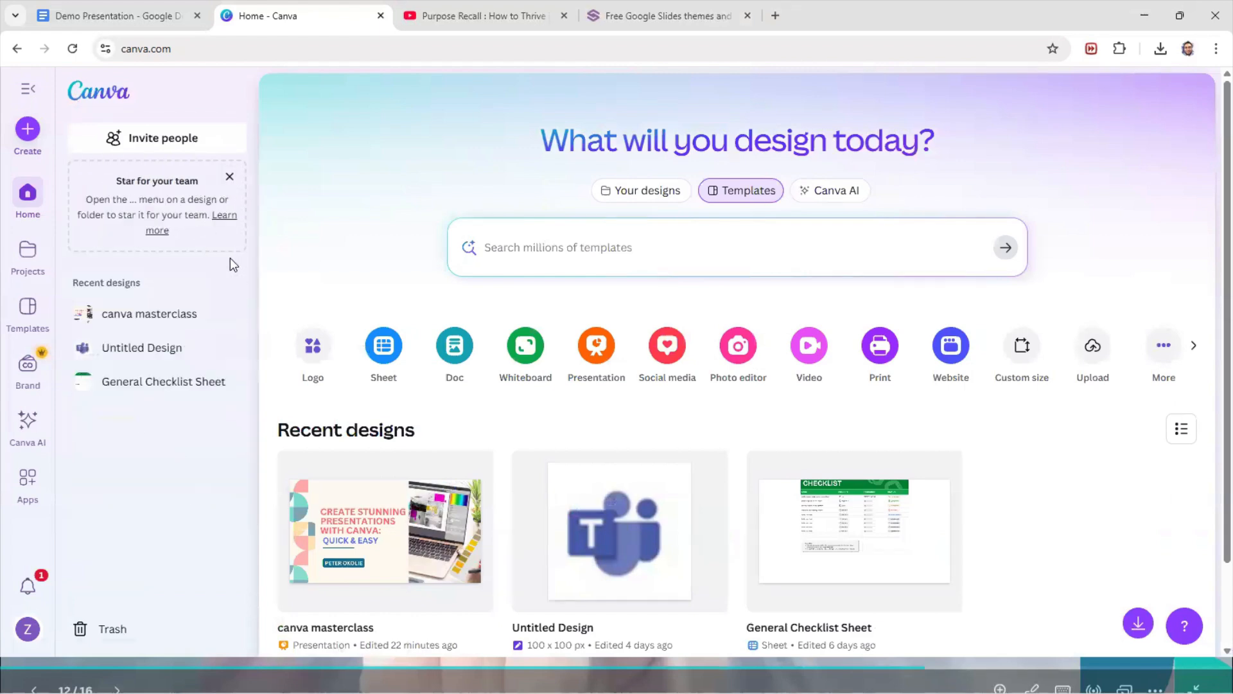
pyautogui.click(229, 176)
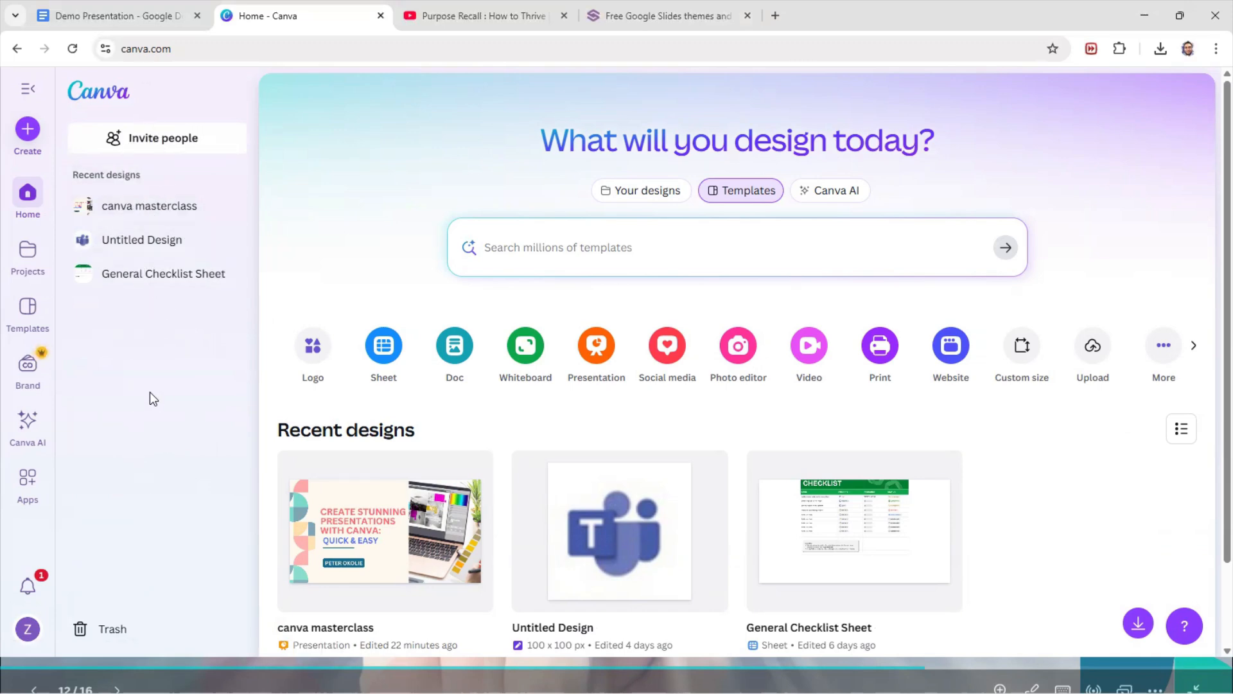
pyautogui.click(32, 255)
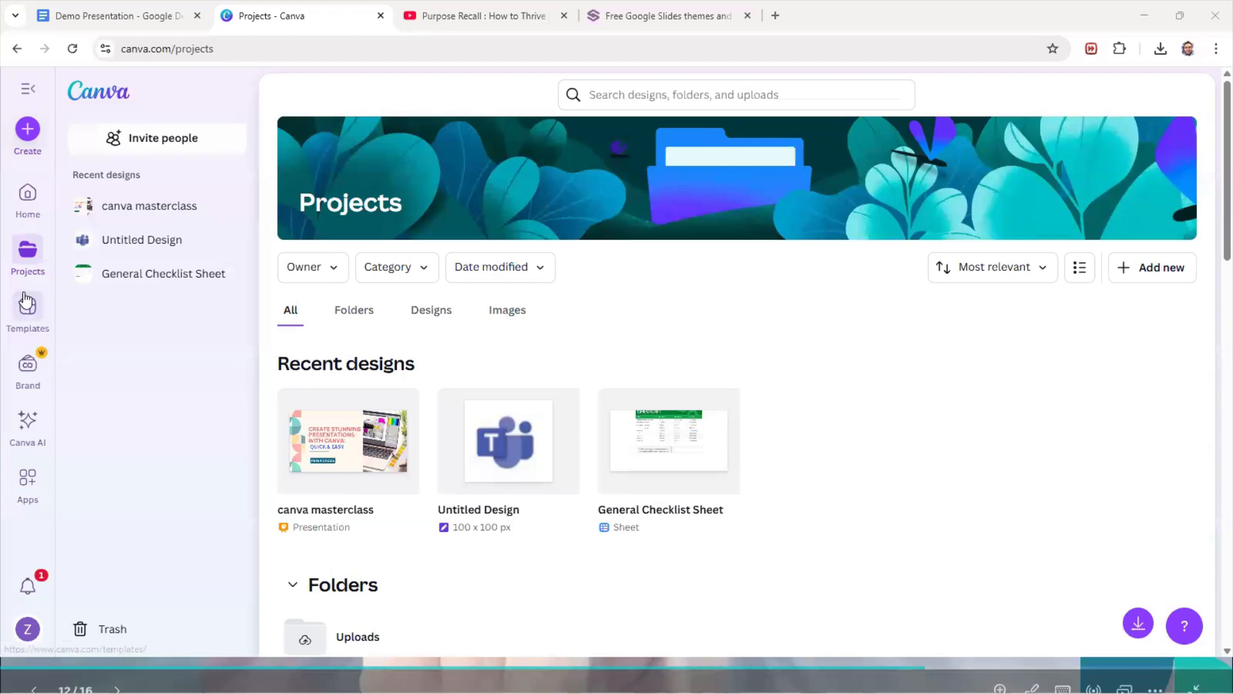
# Step: View the Brand Kits page, then return to the Canva home page
pyautogui.click(28, 370)
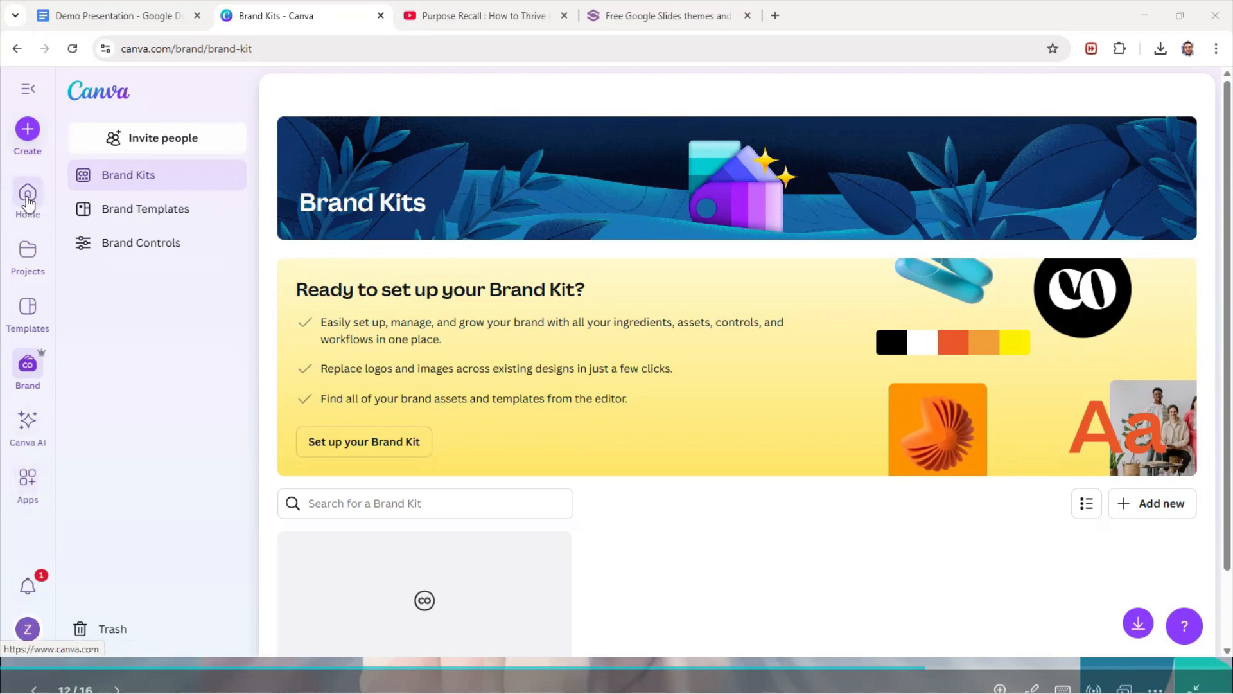
pyautogui.click(27, 206)
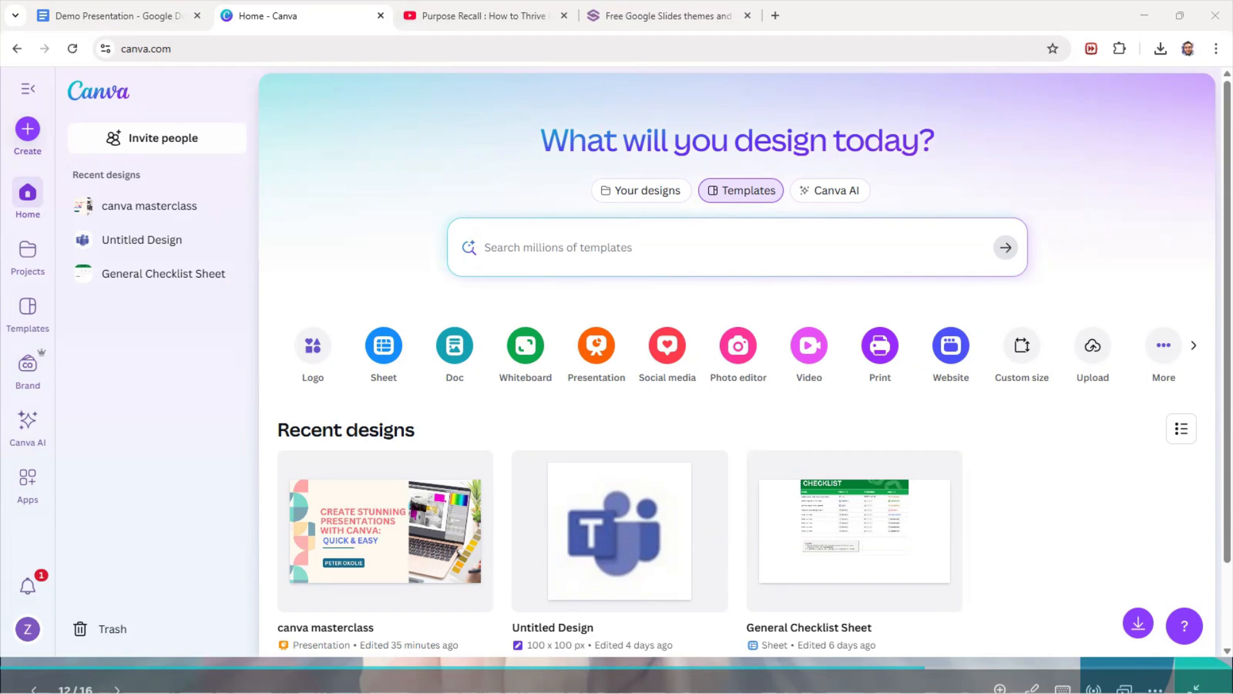
pyautogui.click(724, 194)
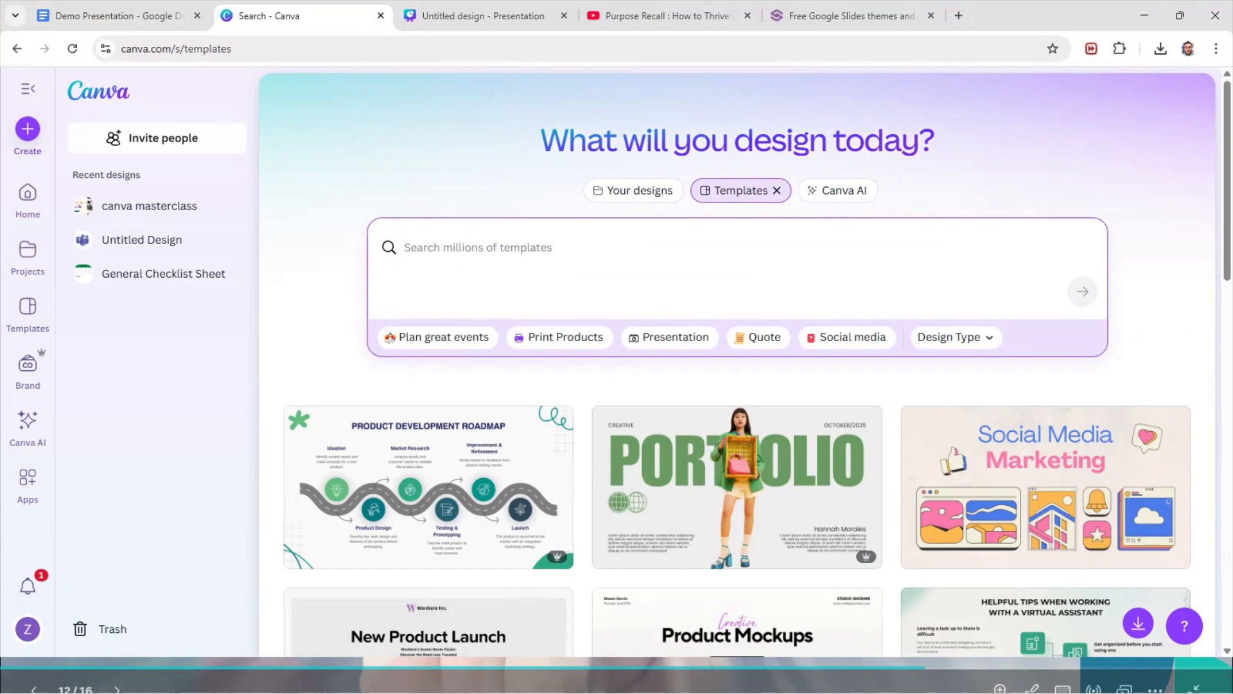
pyautogui.click(664, 340)
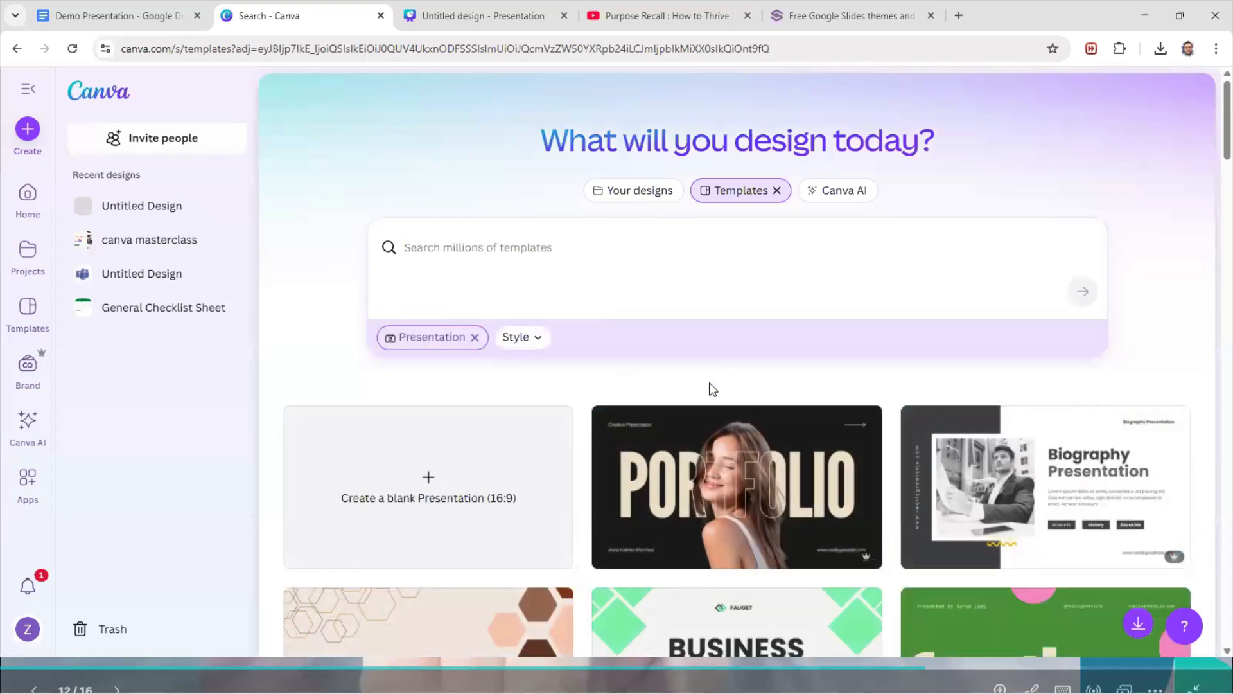
pyautogui.scroll(-10, 711, 395)
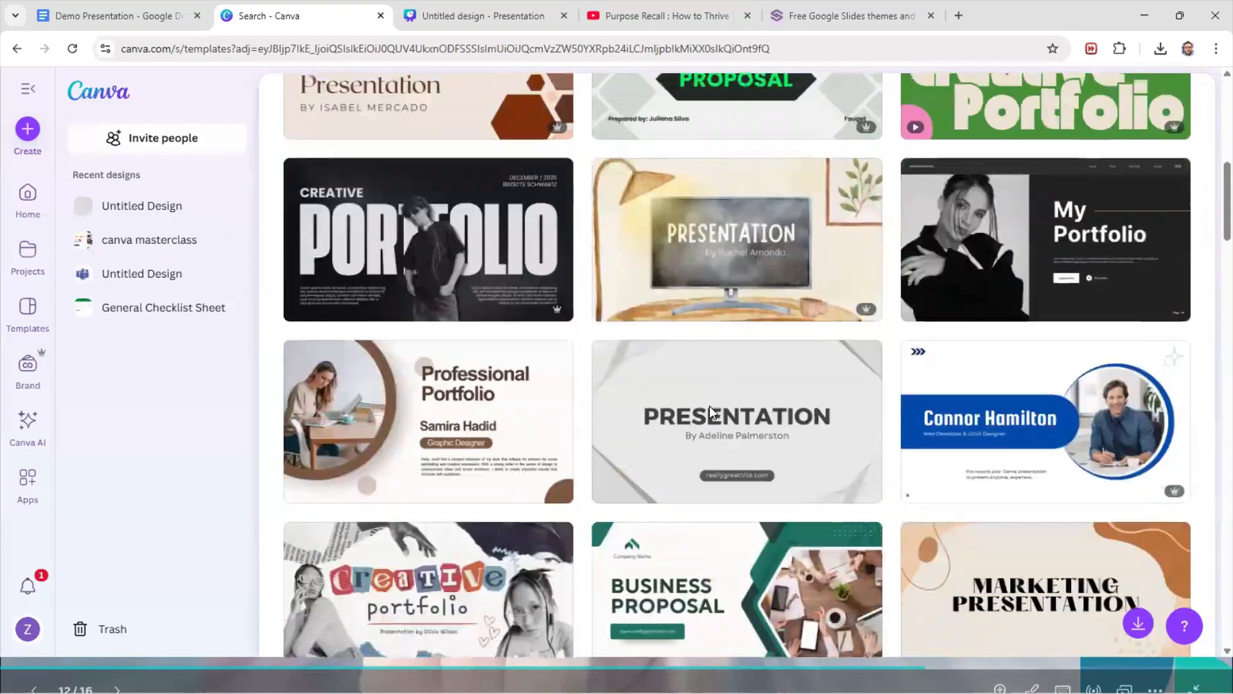
pyautogui.scroll(-3, 709, 406)
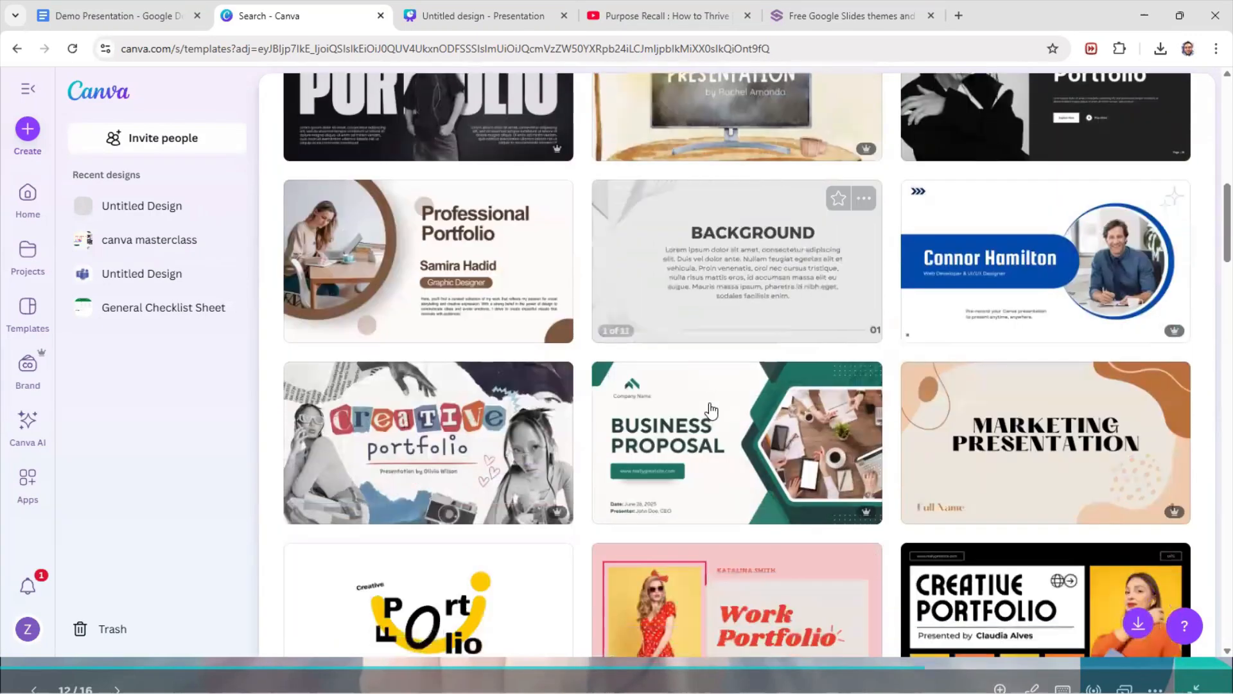
pyautogui.scroll(-4, 710, 410)
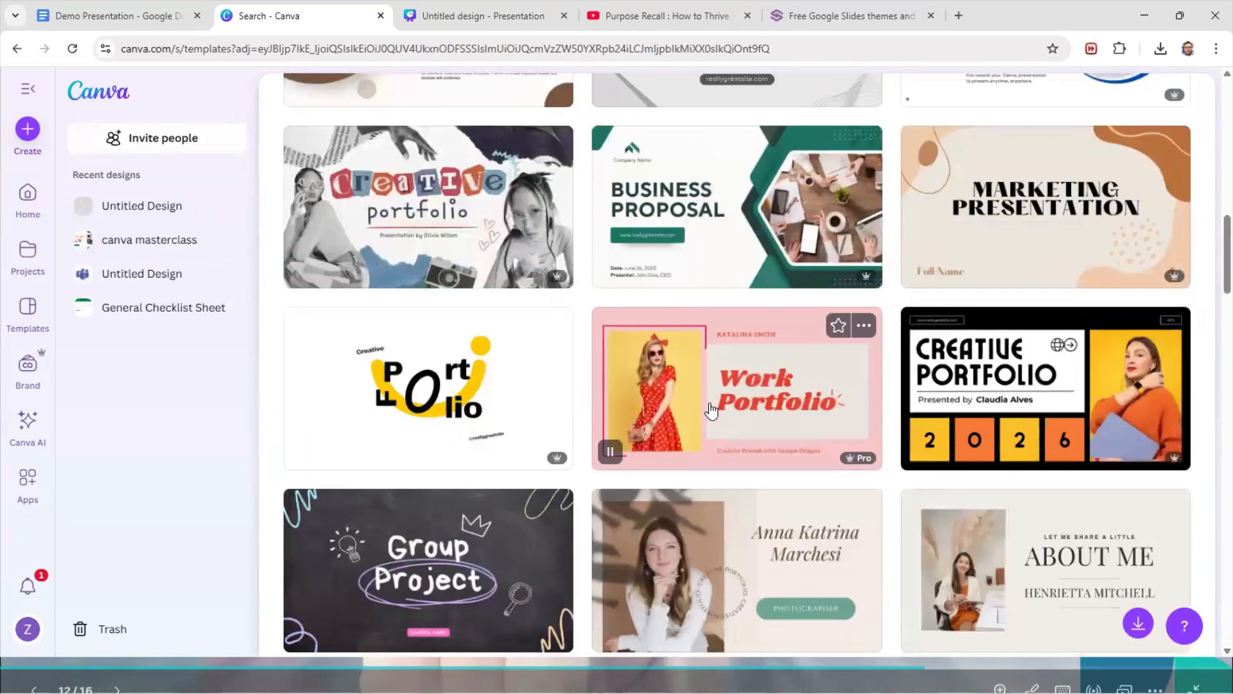
pyautogui.scroll(-2, 709, 411)
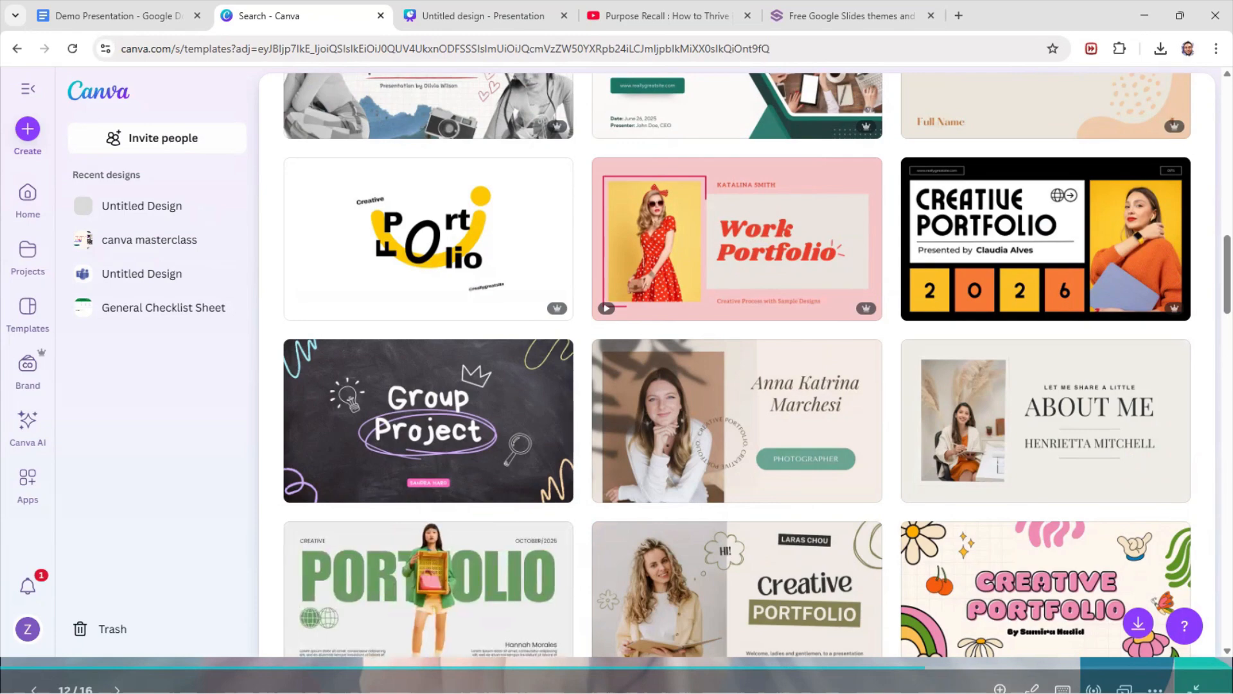
pyautogui.scroll(-1, 614, 484)
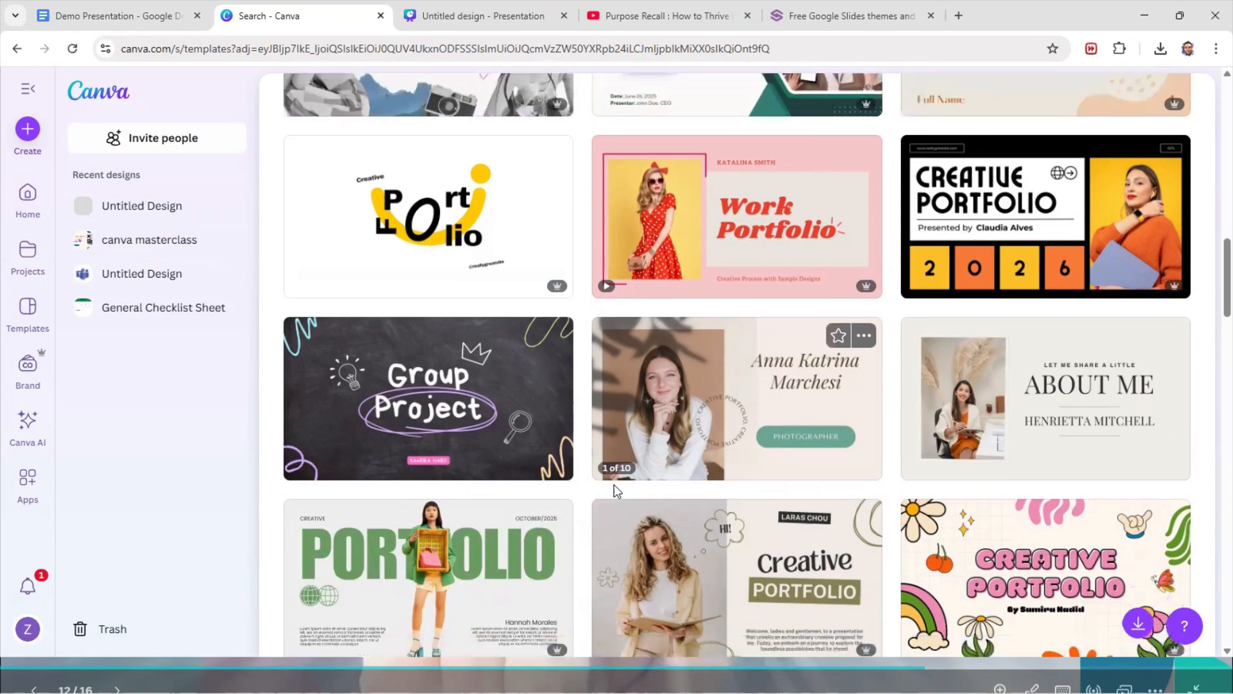
pyautogui.scroll(4, 616, 491)
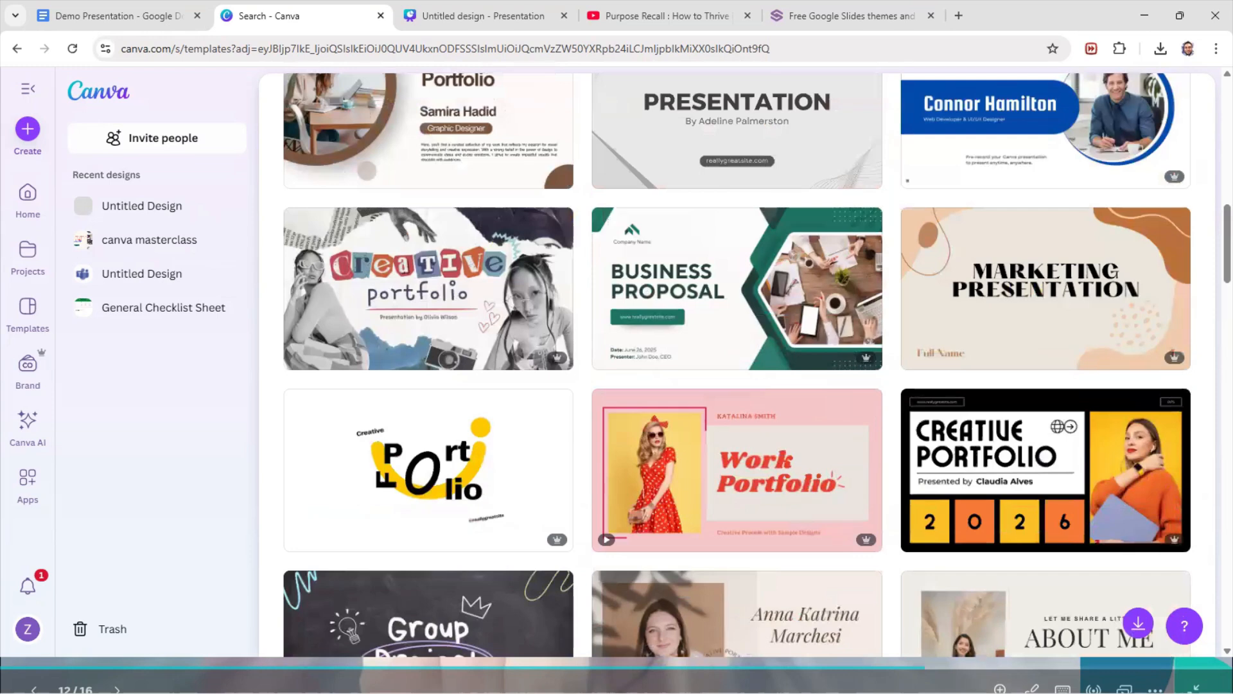
pyautogui.moveTo(471, 472)
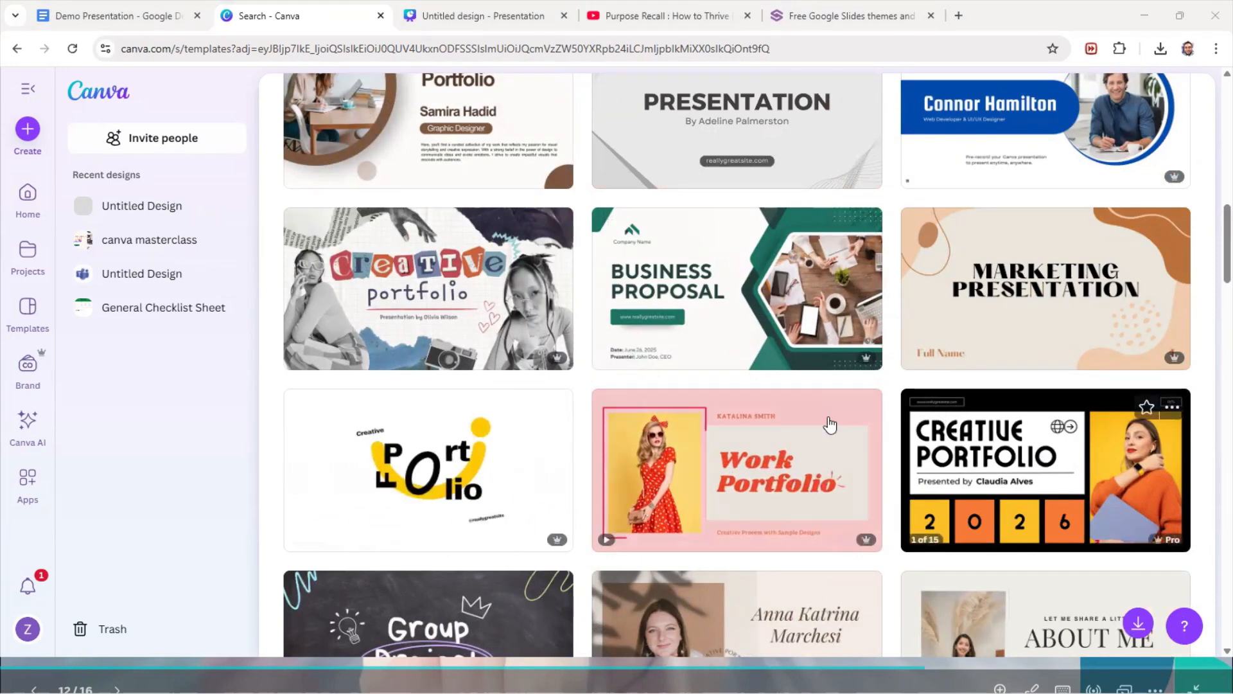
pyautogui.moveTo(706, 330)
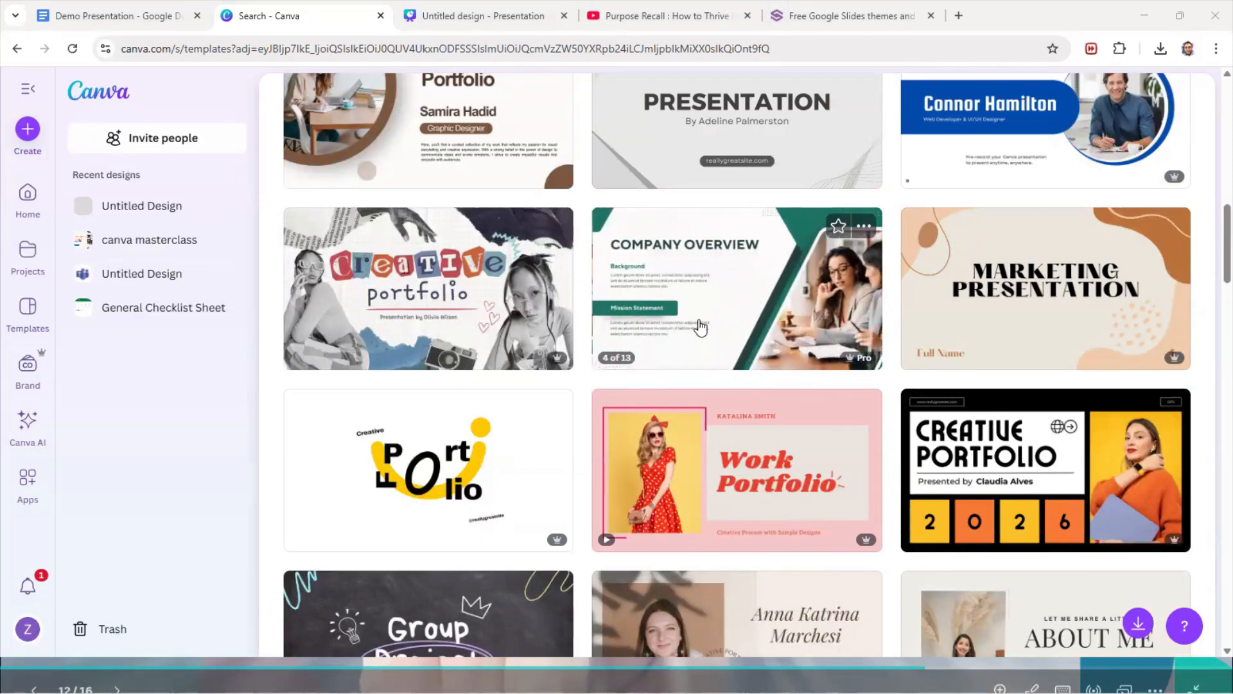
pyautogui.scroll(-5, 662, 354)
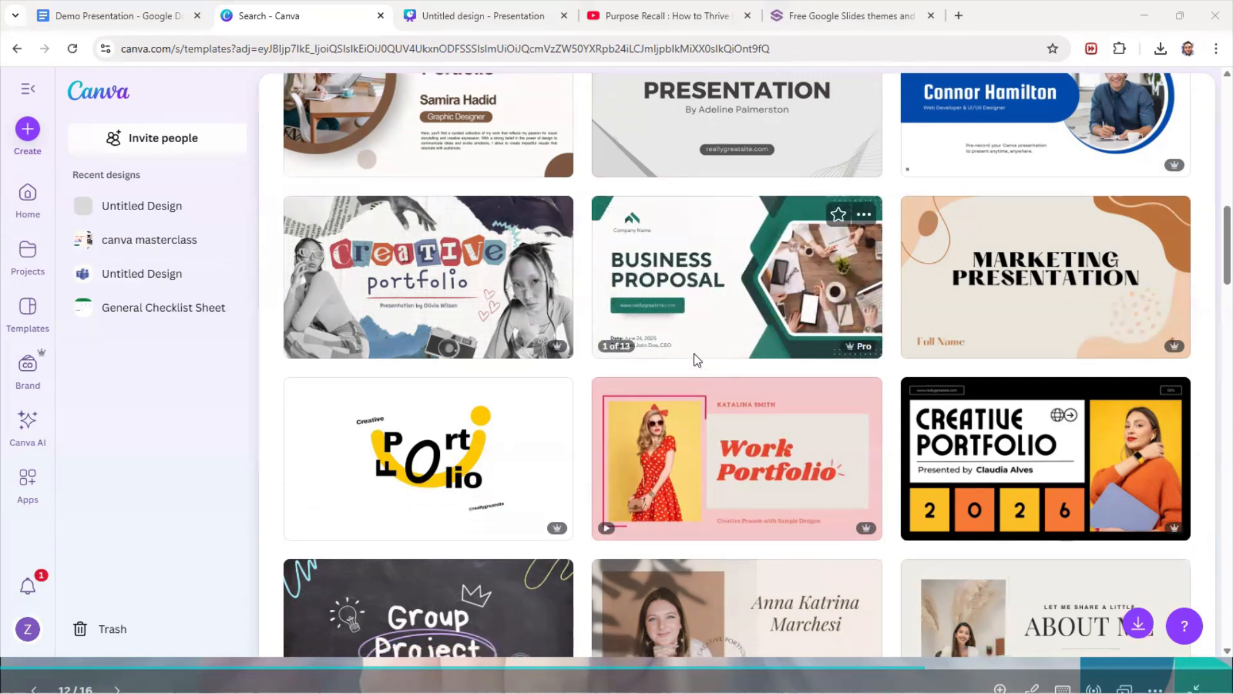
pyautogui.scroll(8, 664, 357)
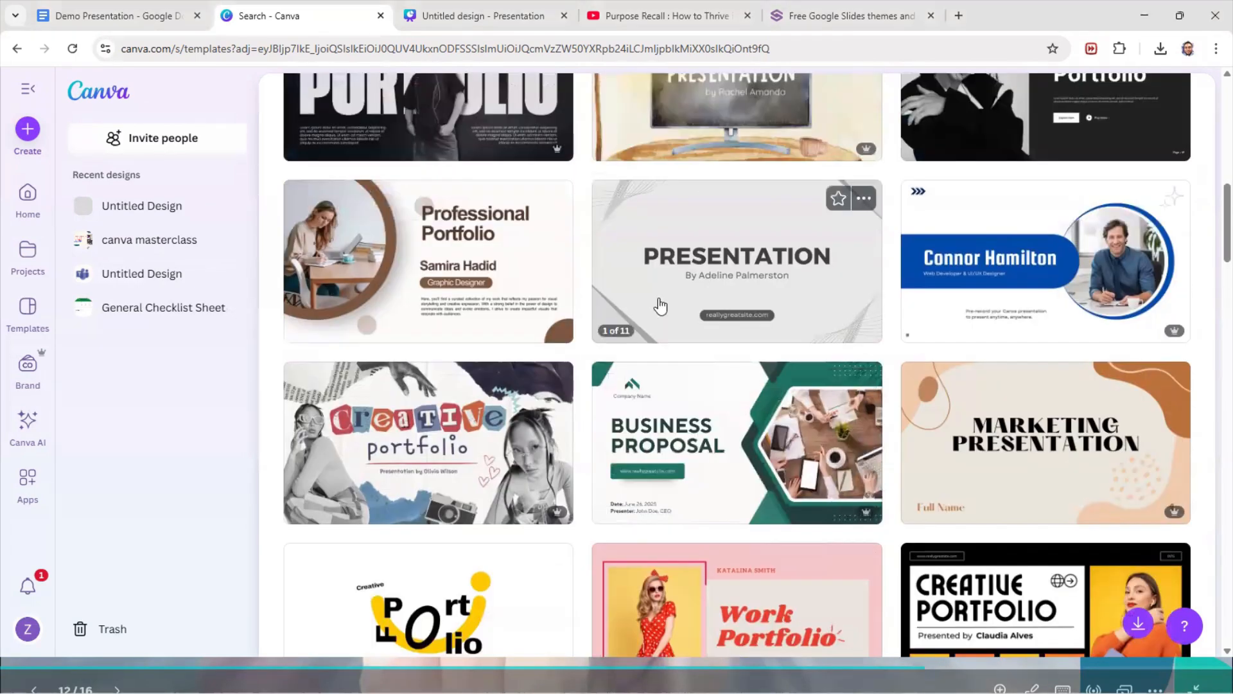
pyautogui.click(653, 321)
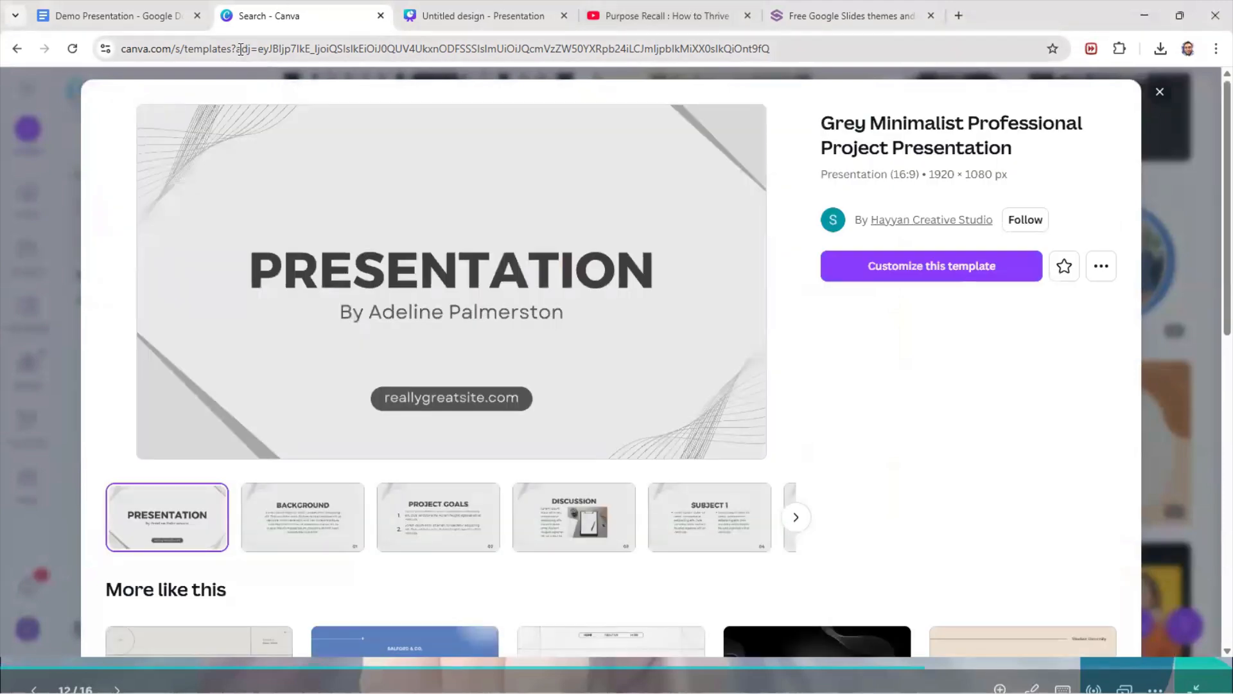
pyautogui.click(1159, 92)
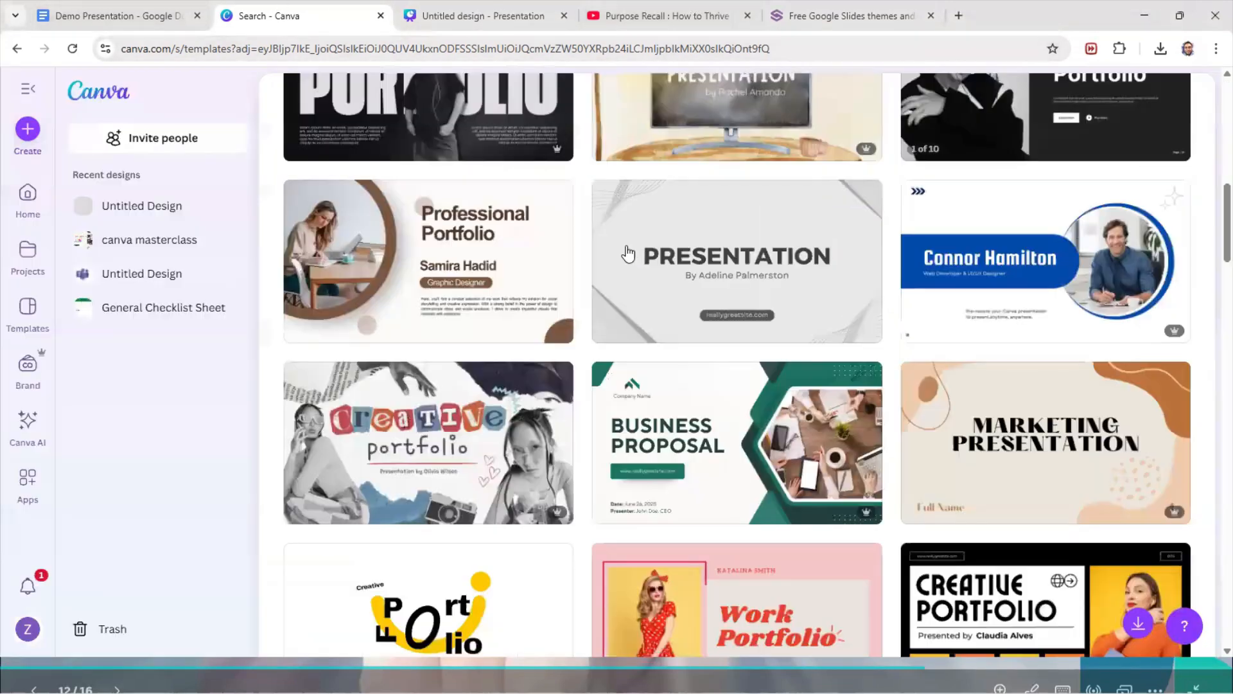
# Step: Scroll the Presentation template results back to the top and focus the template search box
pyautogui.scroll(3, 647, 271)
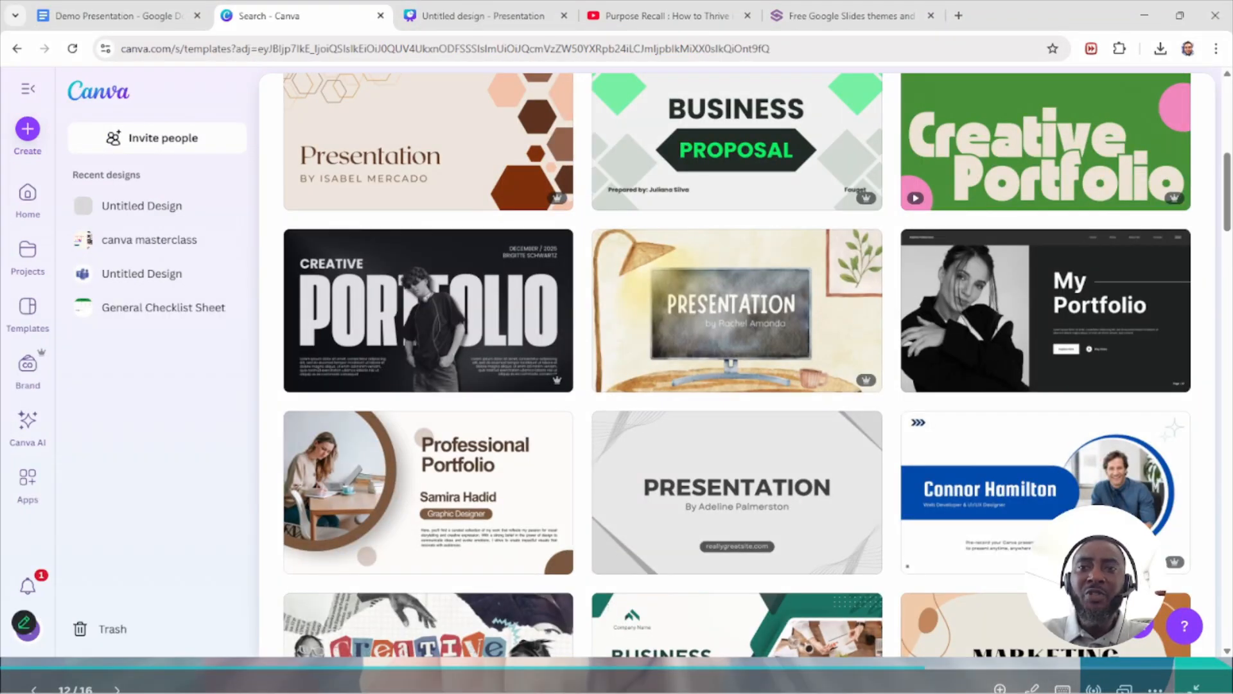
pyautogui.scroll(5, 600, 411)
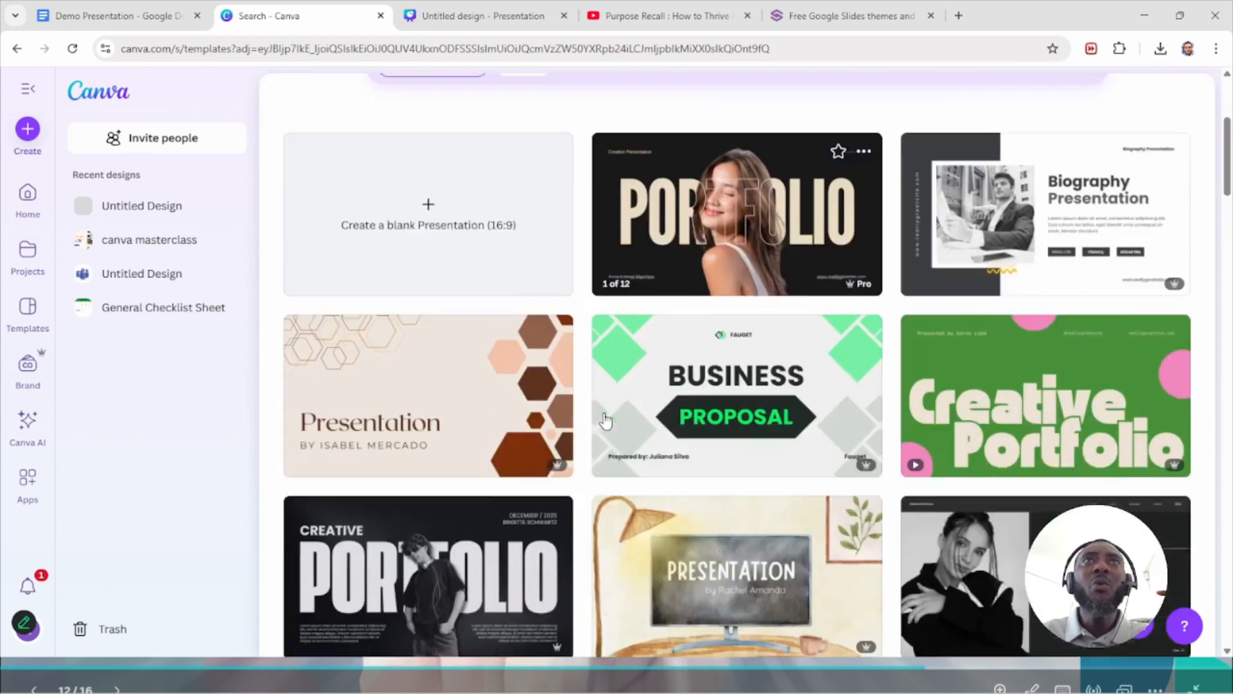
pyautogui.scroll(-10, 606, 421)
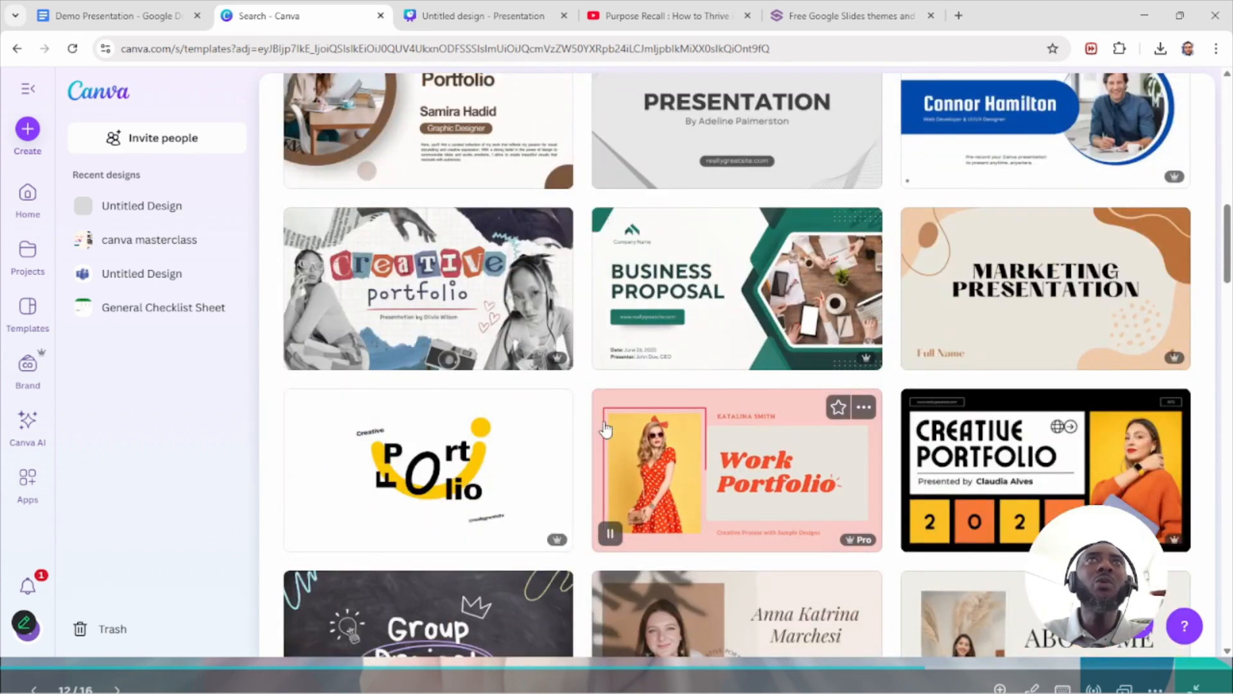
pyautogui.scroll(-3, 606, 427)
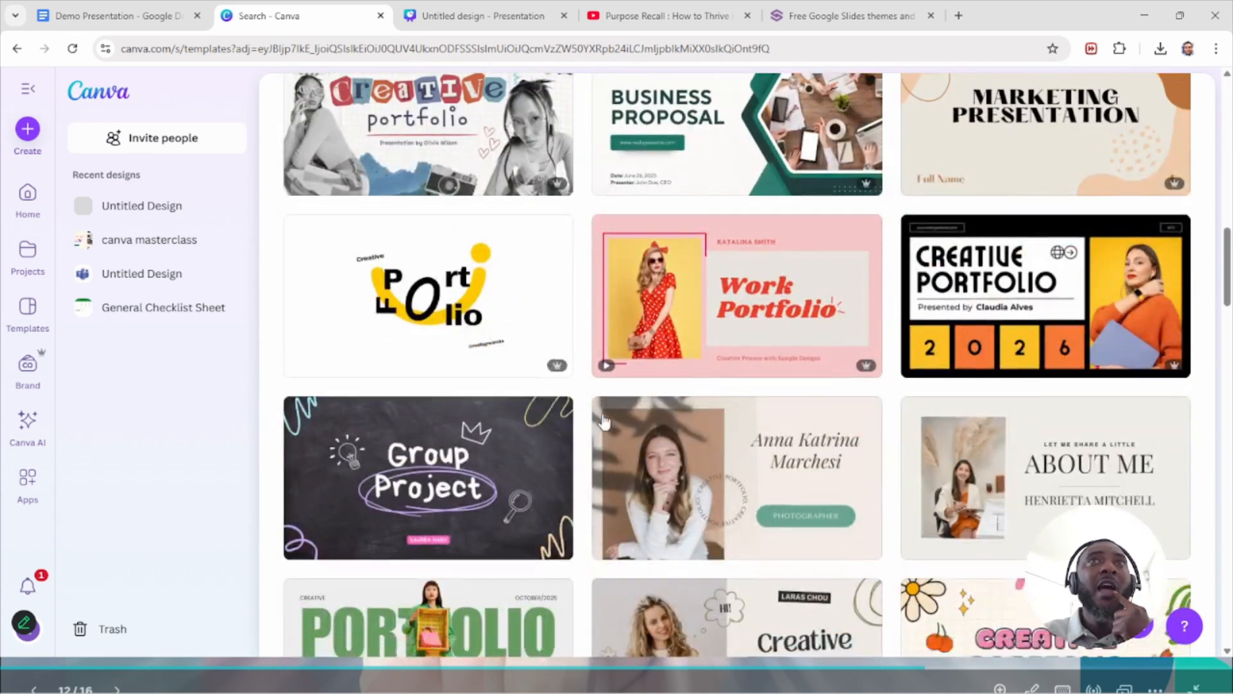
pyautogui.scroll(-6, 603, 420)
pyautogui.scroll(1, 602, 421)
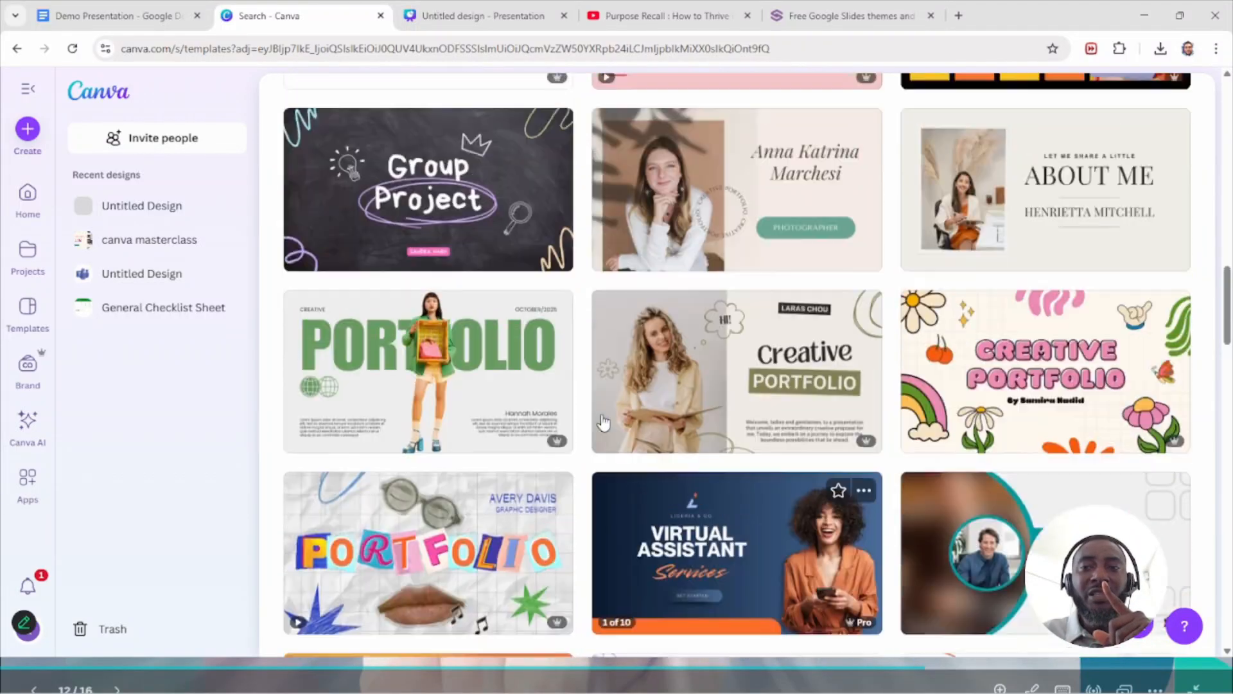
pyautogui.scroll(20, 602, 421)
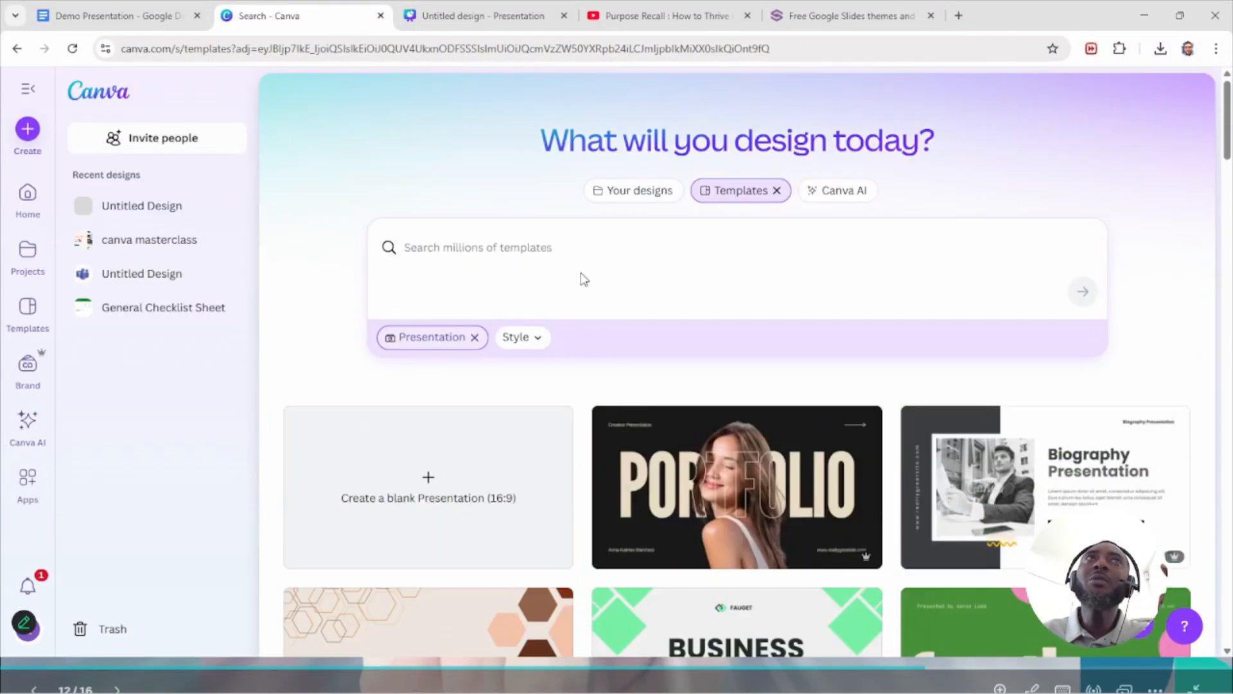
pyautogui.click(555, 244)
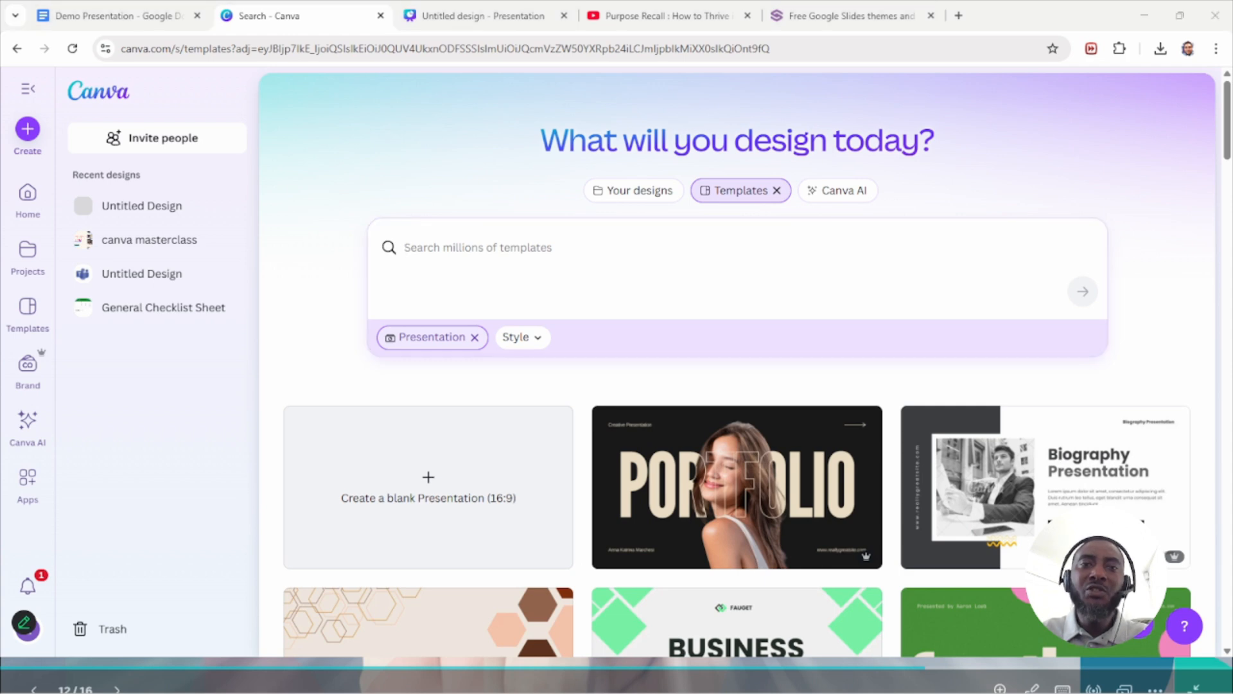
# Step: Search the templates for 'animal presentatino' and dismiss the suggestions
pyautogui.click(596, 239)
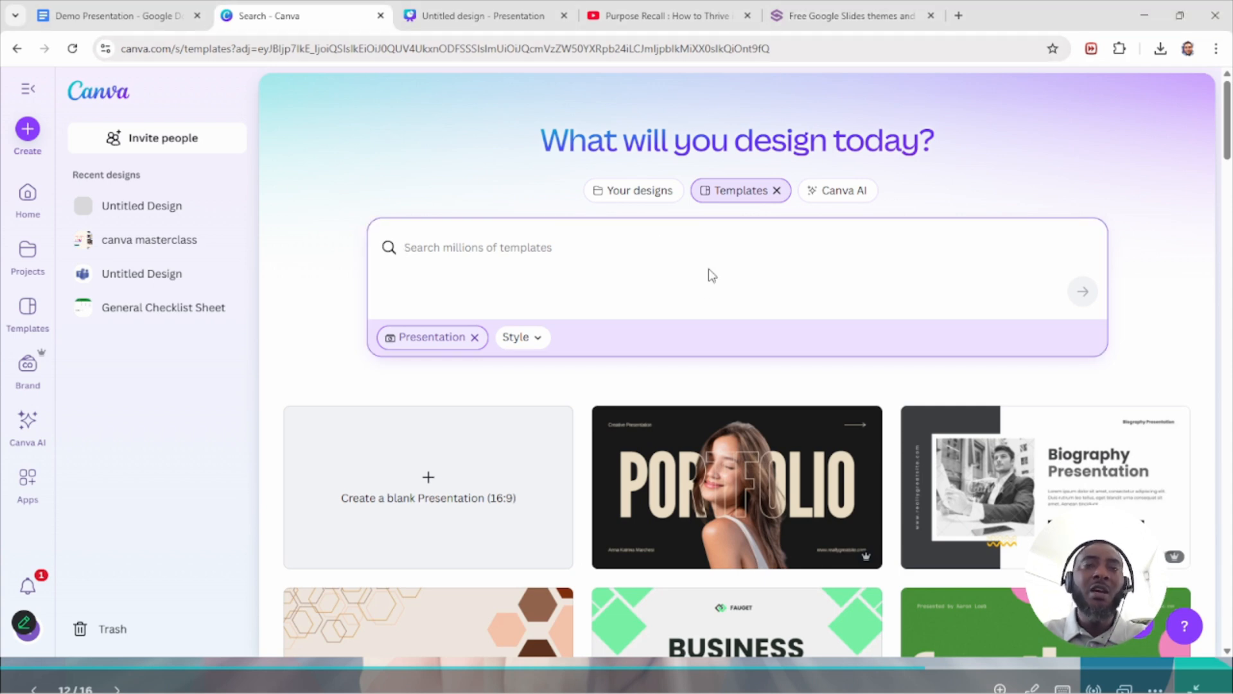
pyautogui.write('ani')
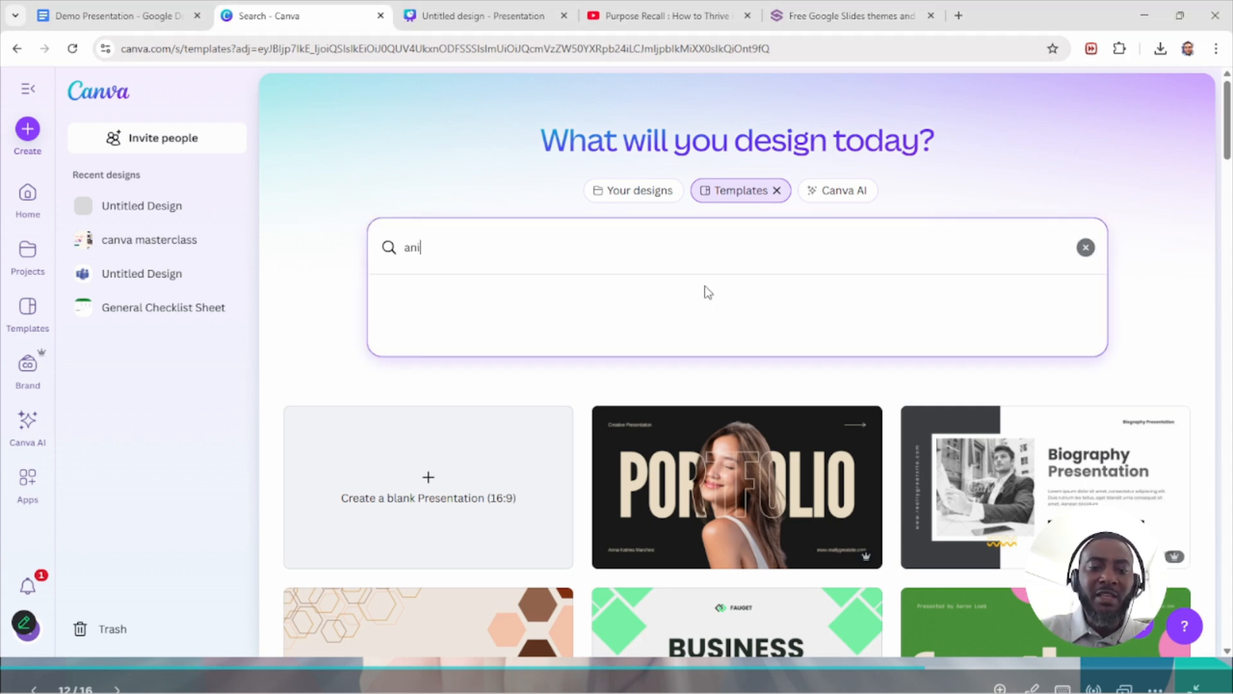
pyautogui.write('mal presentatino')
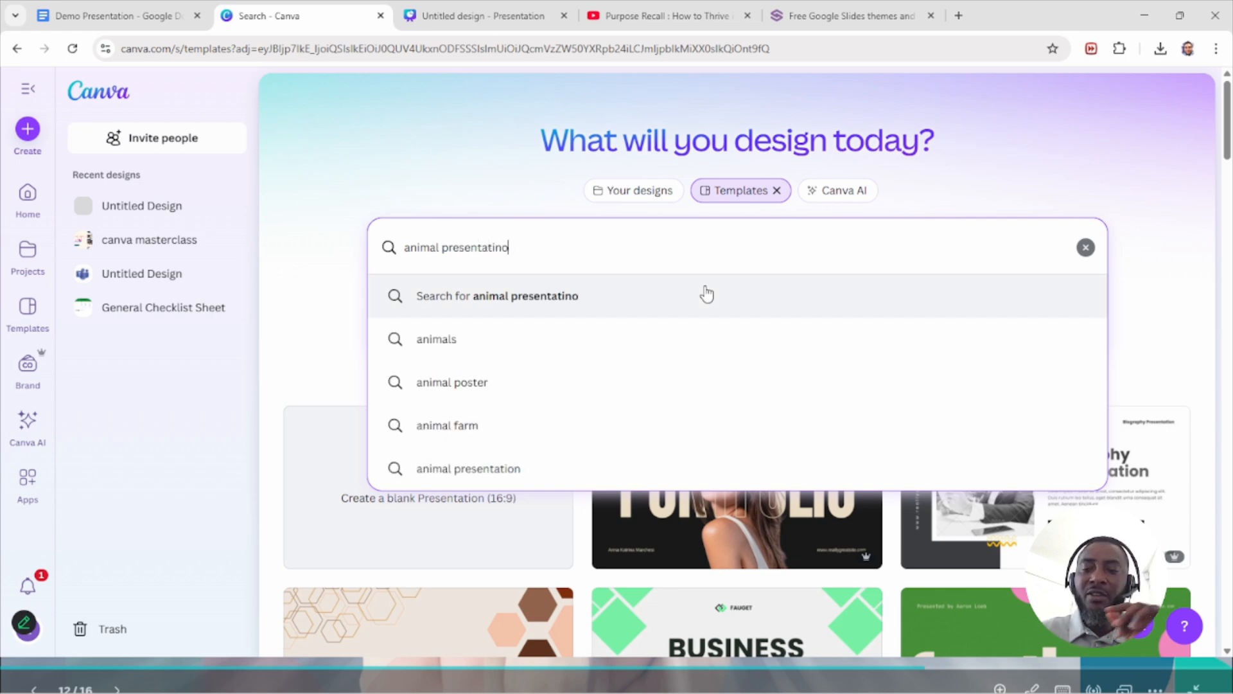
pyautogui.click(705, 290)
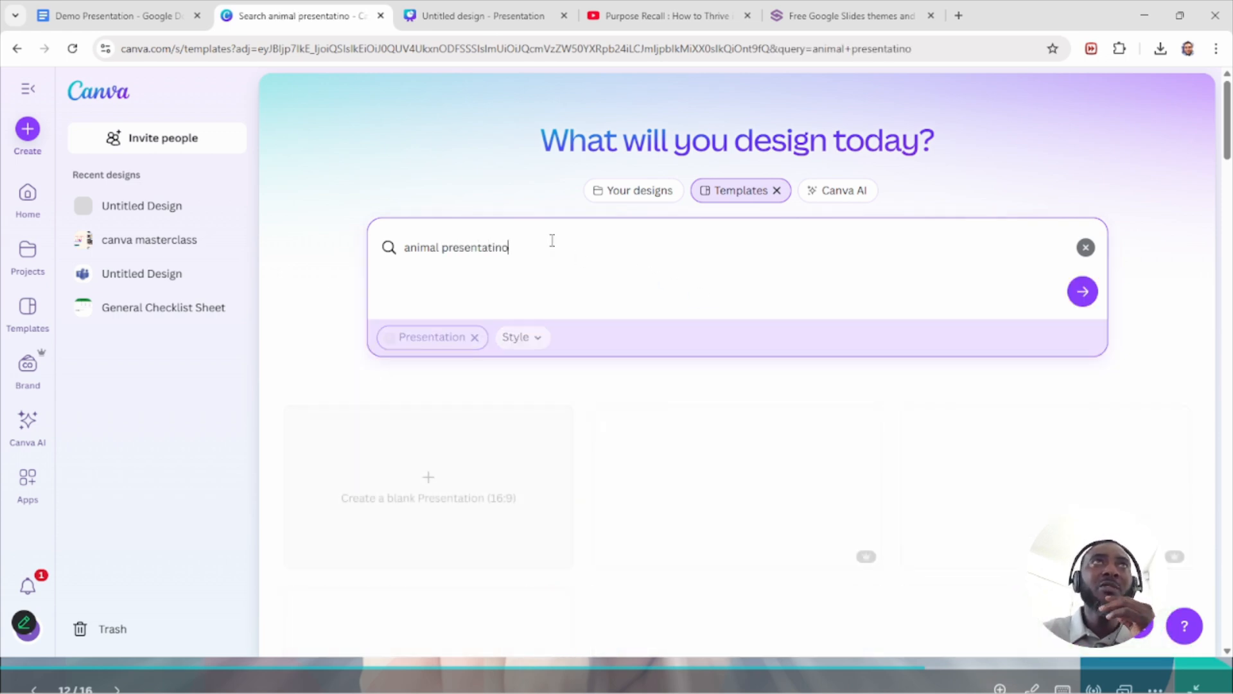
pyautogui.click(552, 242)
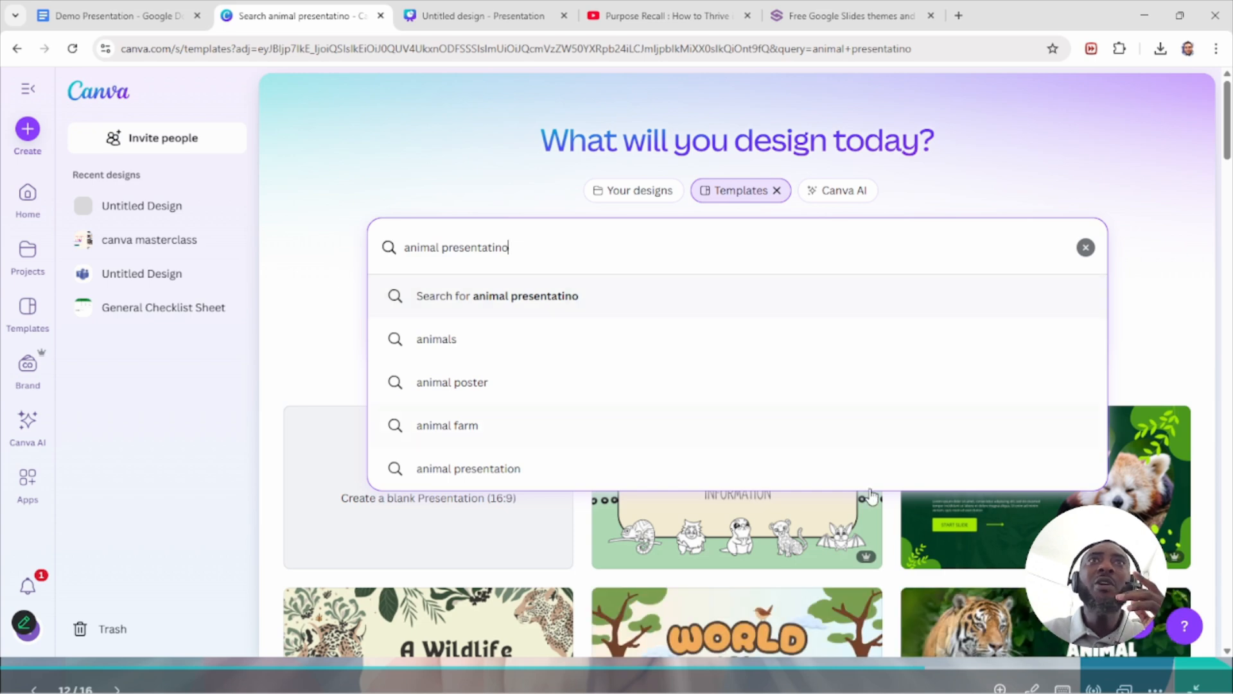
pyautogui.click(872, 497)
# Step: Browse the animal template results, then select the whole search query for replacement
pyautogui.scroll(-3, 851, 472)
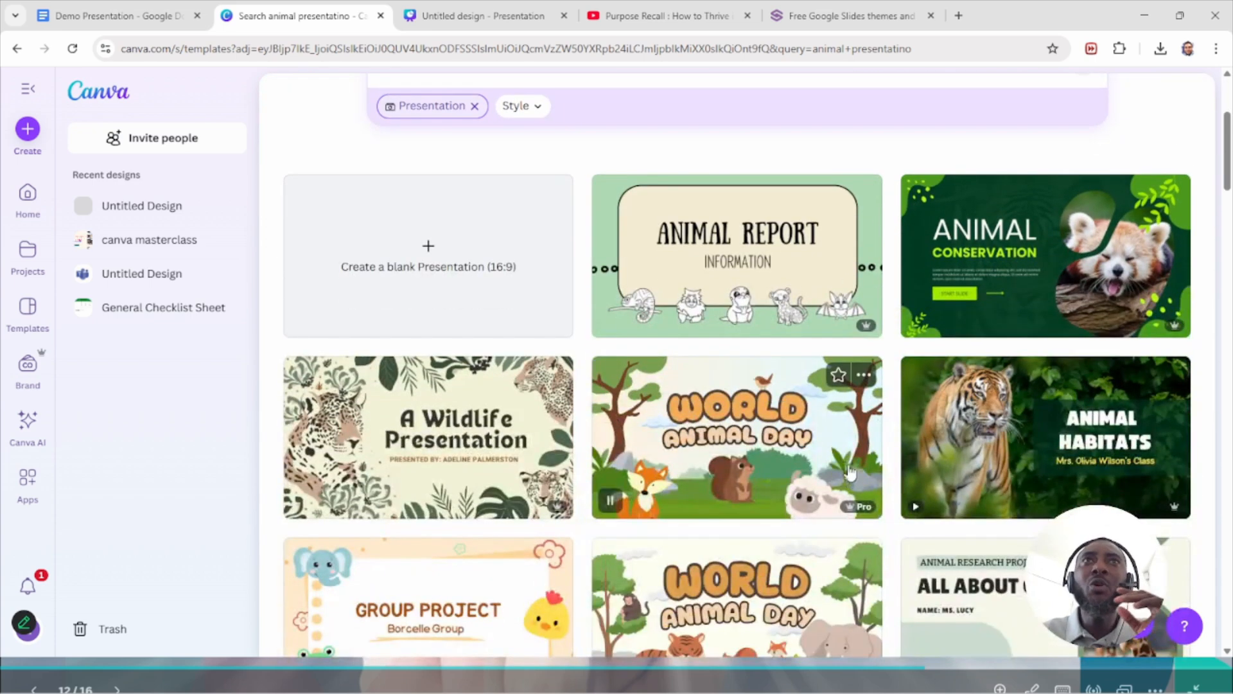
pyautogui.scroll(-2, 852, 473)
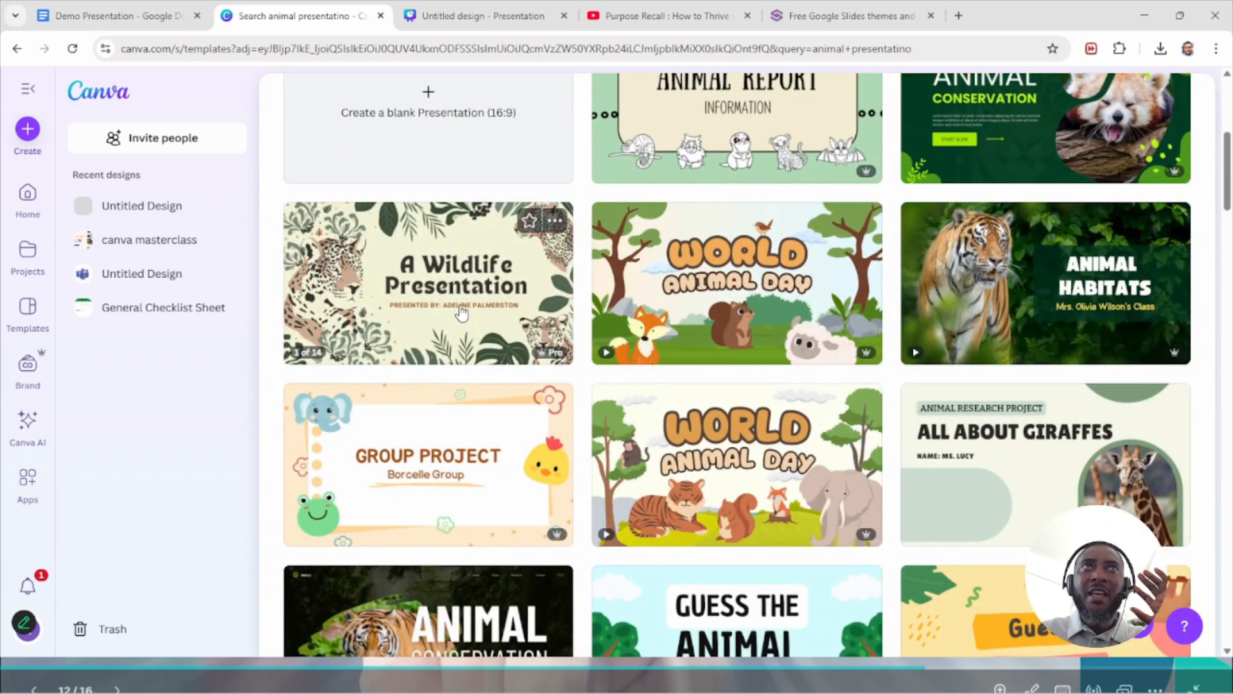
pyautogui.scroll(-2, 462, 312)
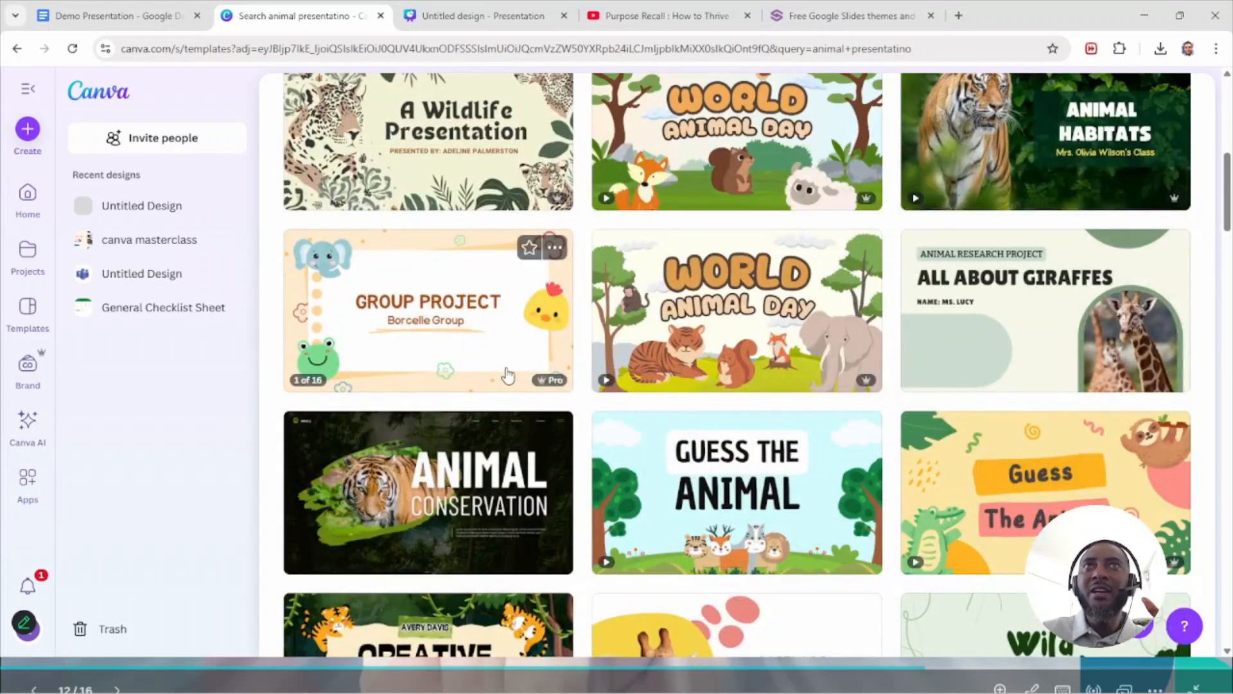
pyautogui.scroll(-2, 513, 379)
pyautogui.scroll(-2, 646, 384)
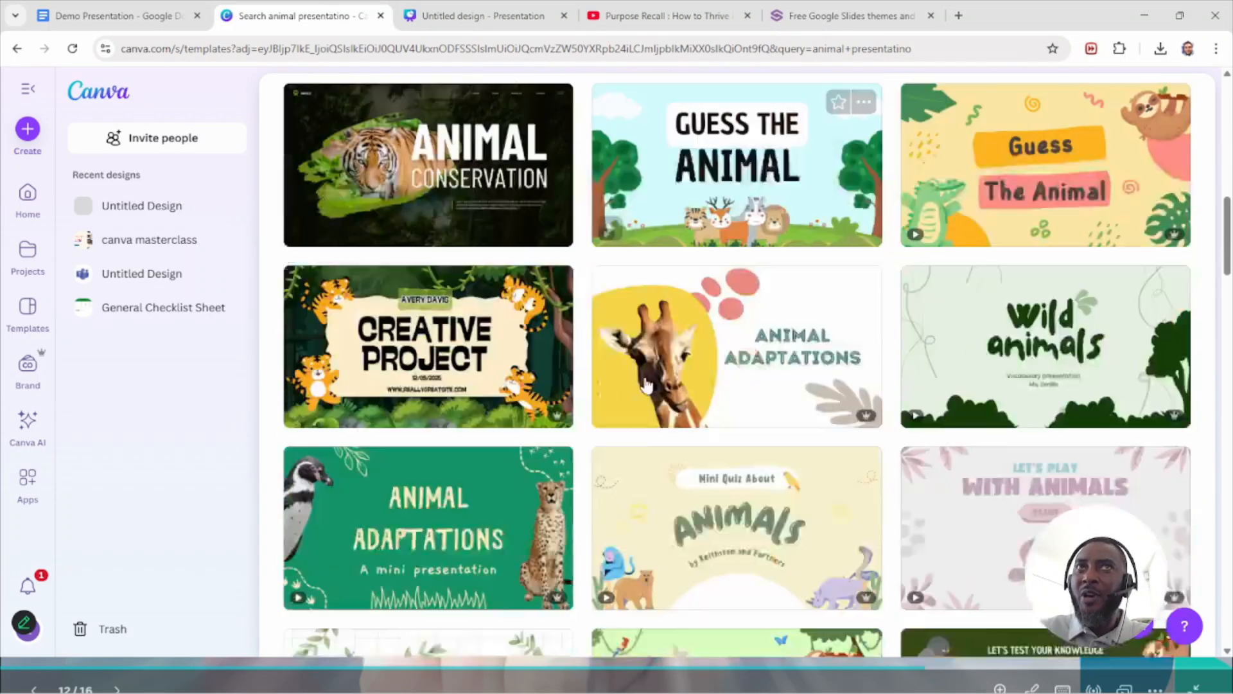
pyautogui.scroll(-2, 646, 384)
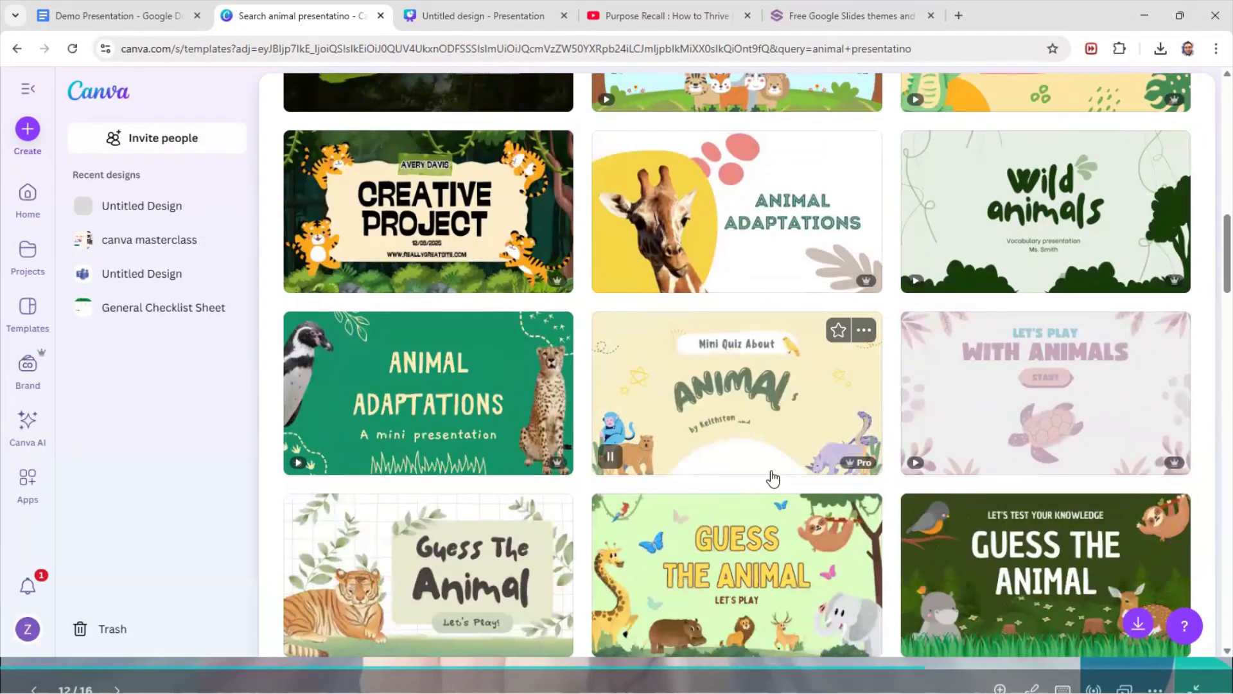
pyautogui.scroll(10, 488, 160)
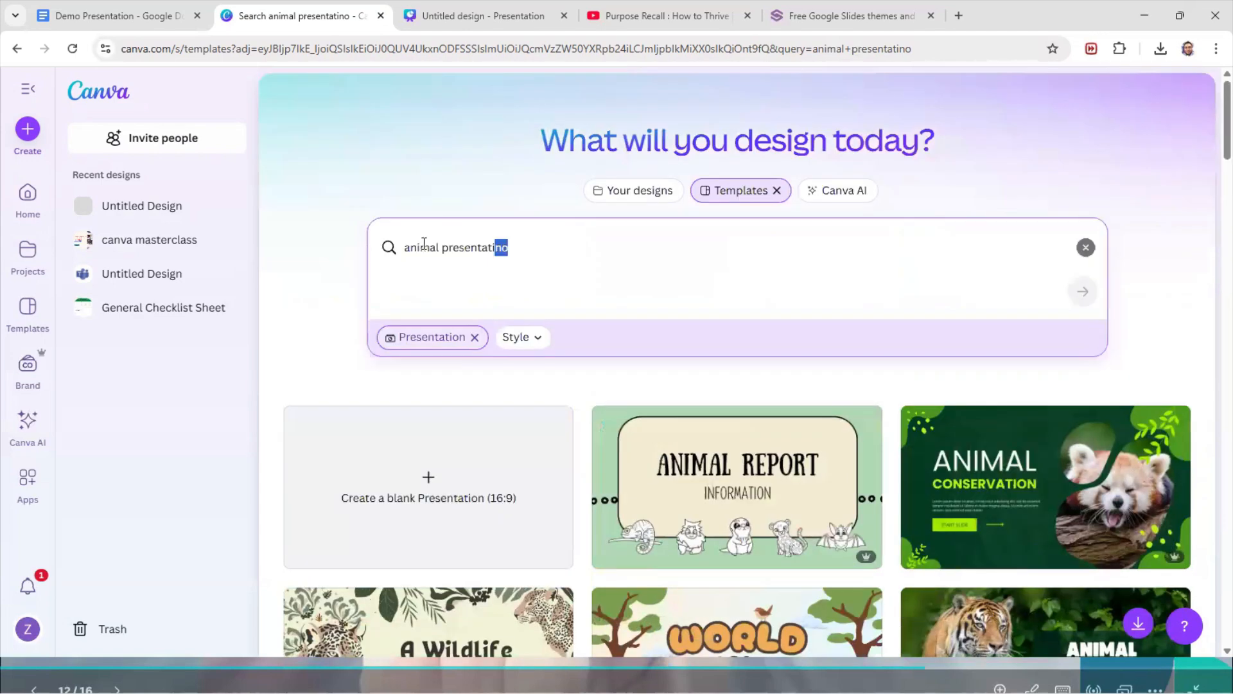
pyautogui.tripleClick(423, 245)
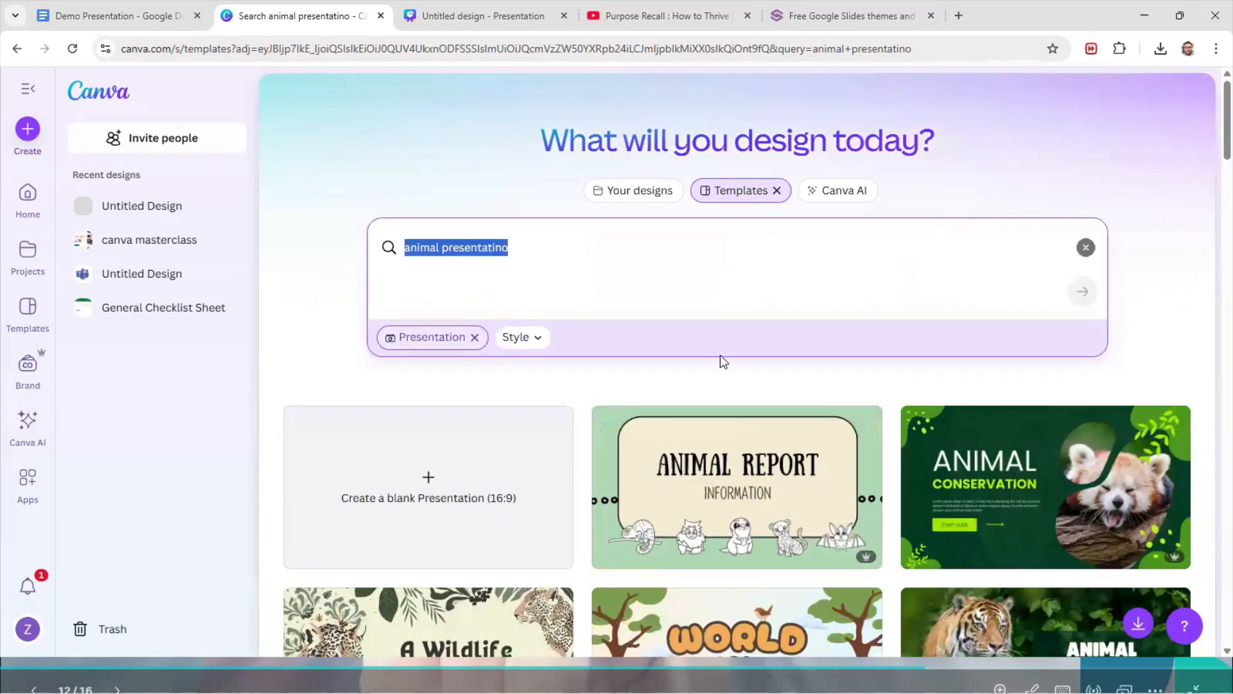
# Step: Search the templates for 'performance review presentation'
pyautogui.write('perfor')
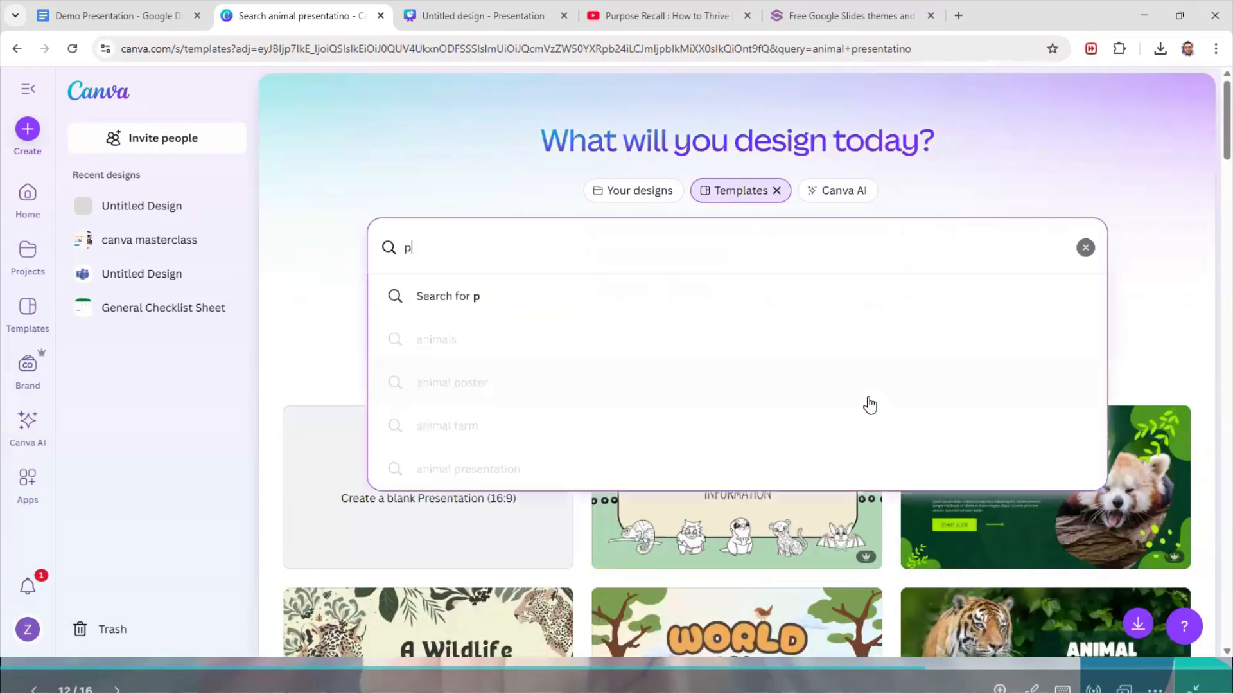
pyautogui.press('BackSpace')
pyautogui.press('BackSpace')
pyautogui.write('ormance ')
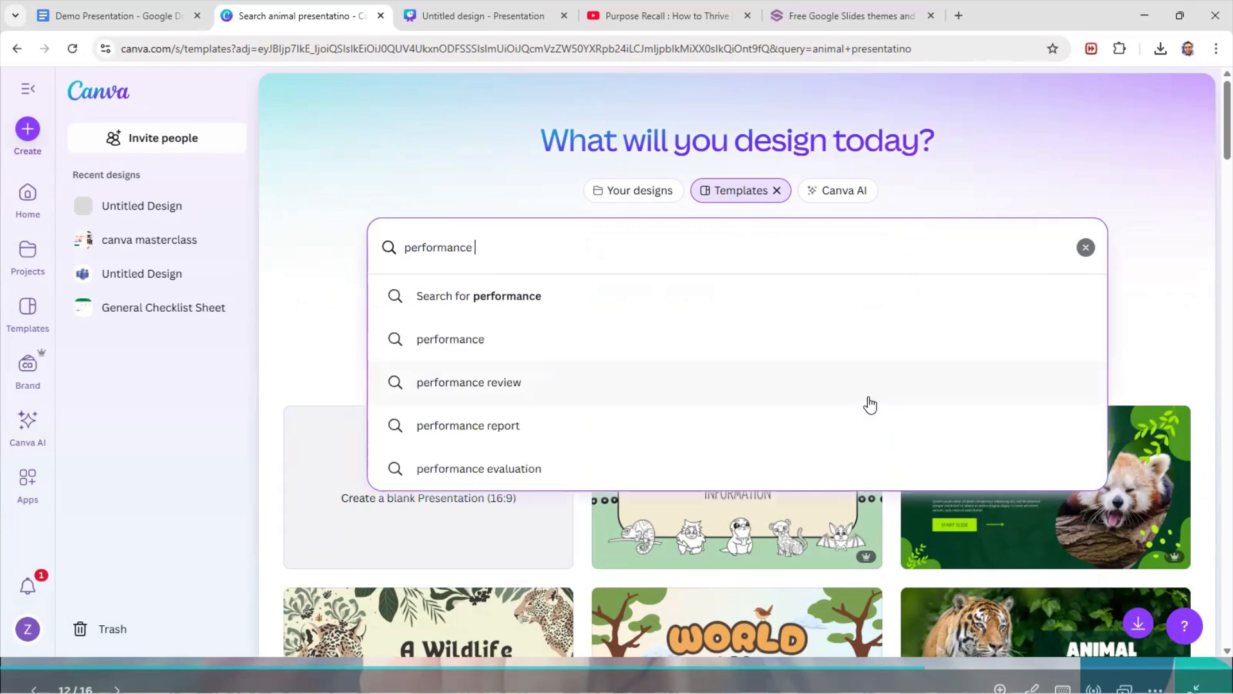
pyautogui.write('review')
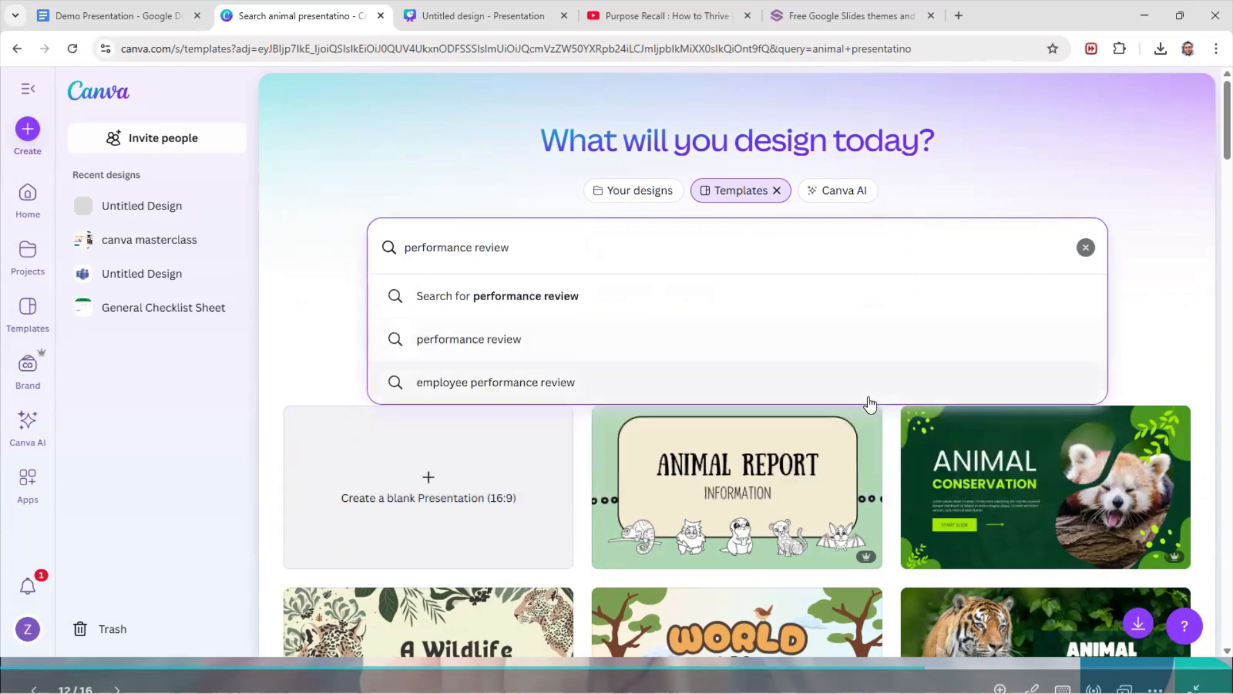
pyautogui.write(' presentation')
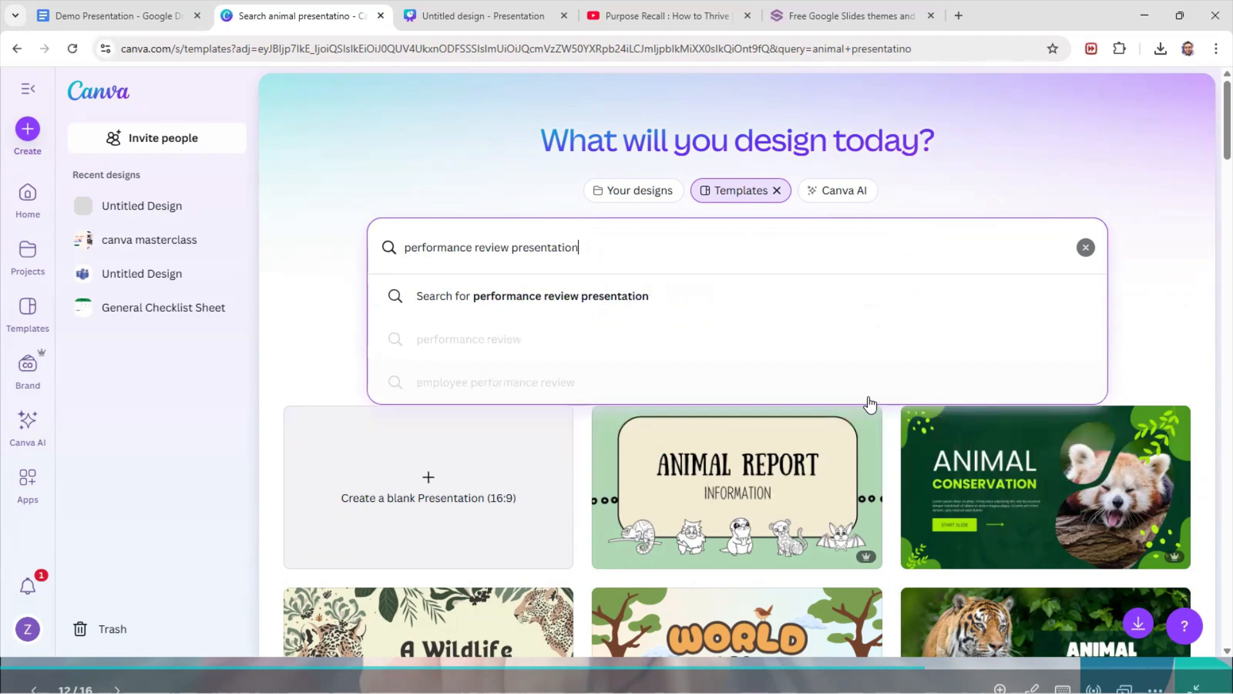
pyautogui.press('Return')
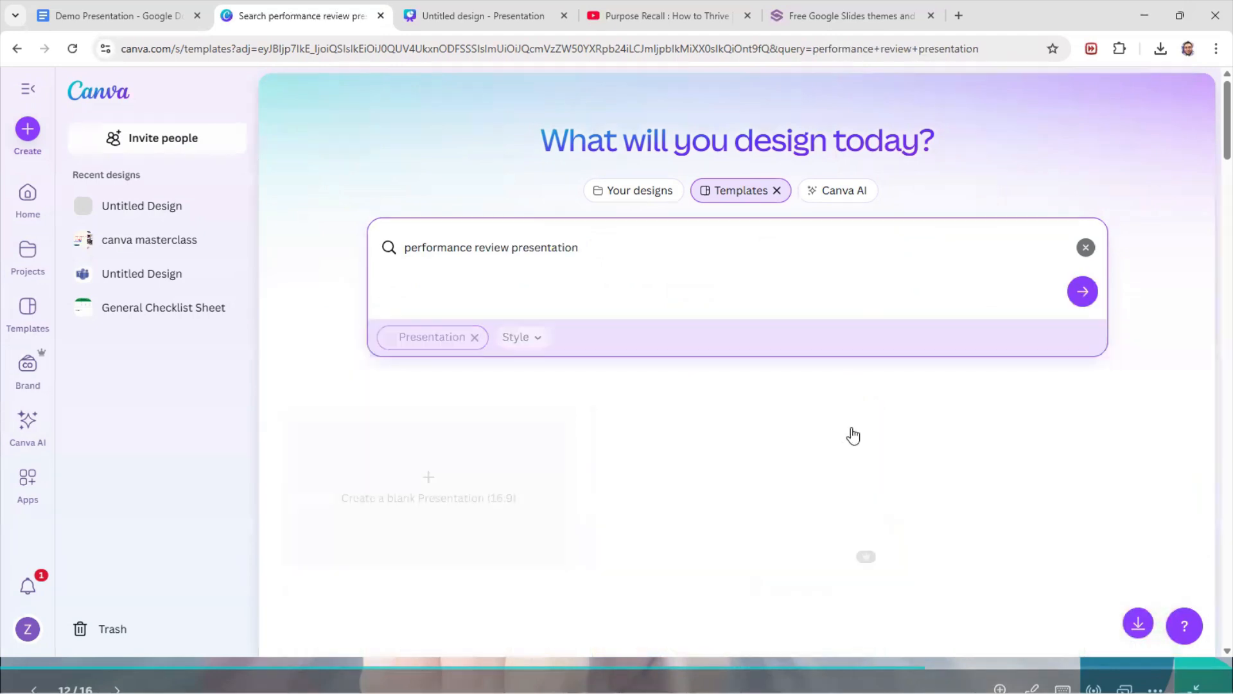
# Step: Browse results such as Monthly Performance Report and Business Performance Review
pyautogui.scroll(-3, 755, 494)
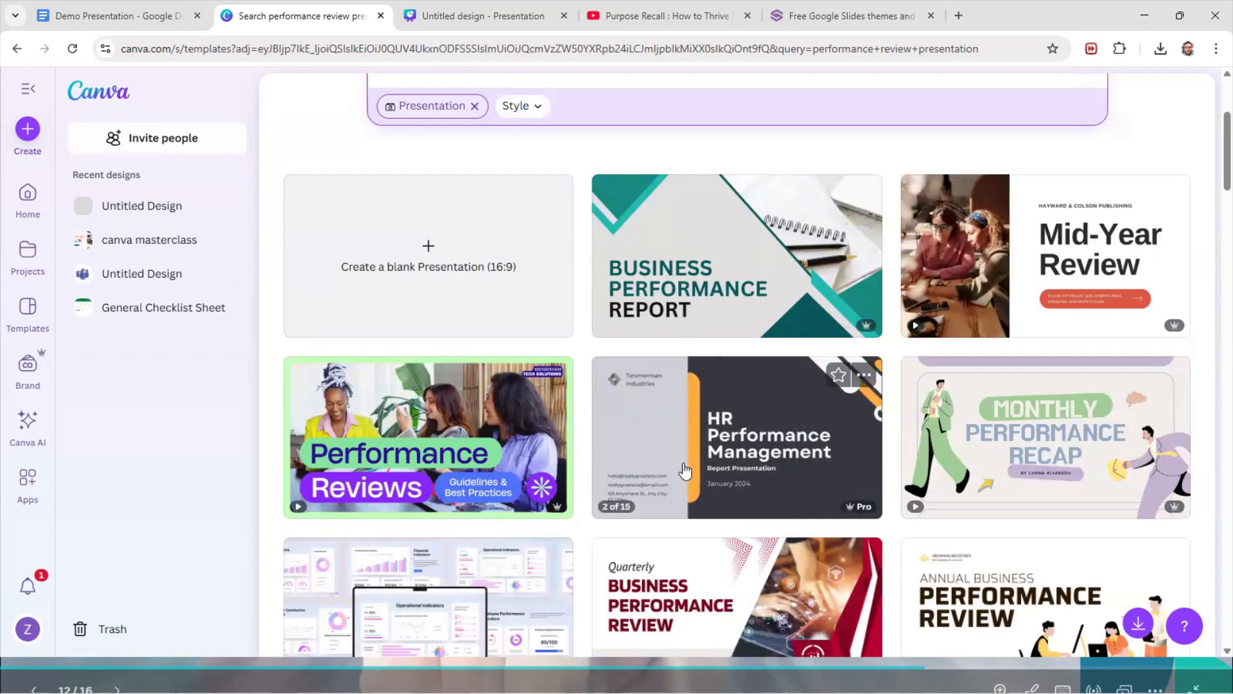
pyautogui.scroll(-5, 682, 462)
pyautogui.scroll(-2, 681, 473)
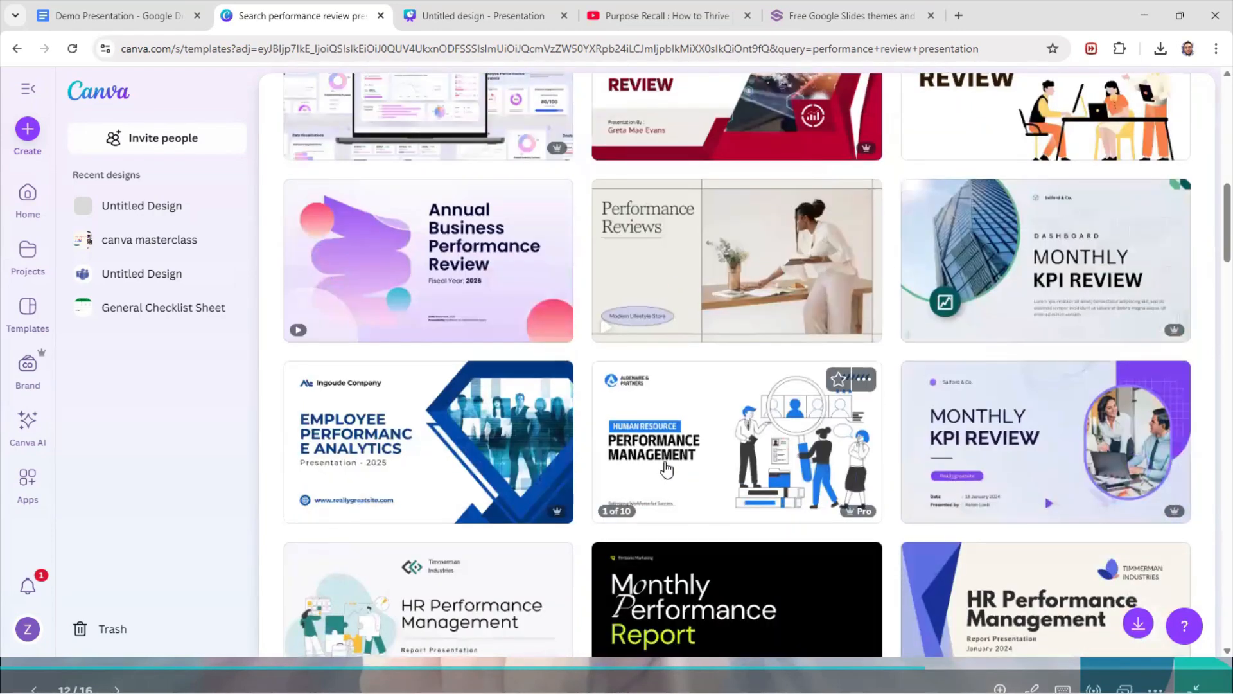
pyautogui.scroll(-4, 668, 472)
pyautogui.scroll(-2, 645, 474)
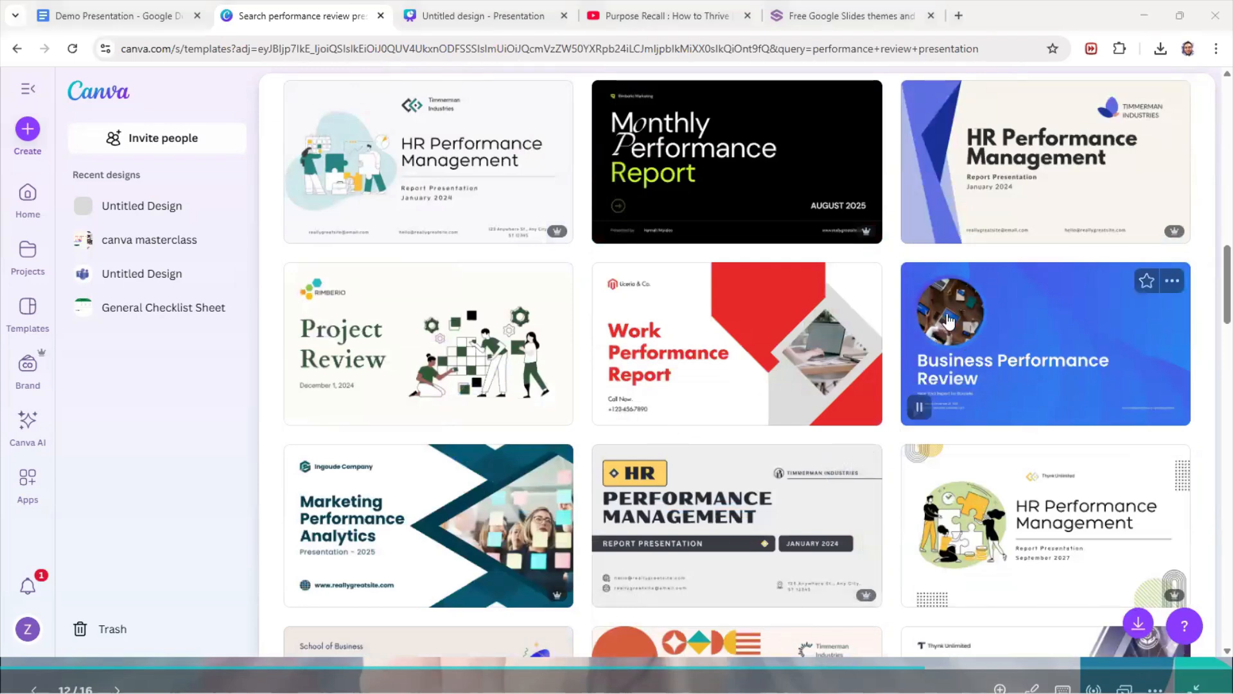
pyautogui.scroll(-3, 709, 452)
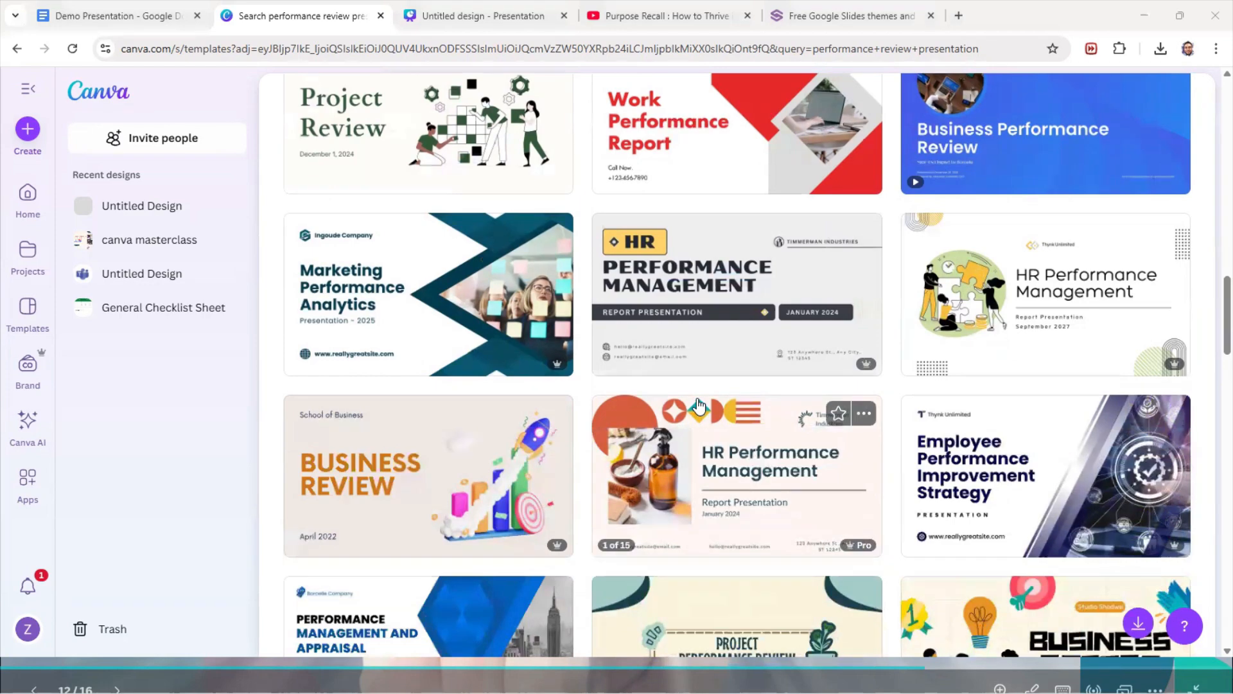
pyautogui.scroll(3, 691, 355)
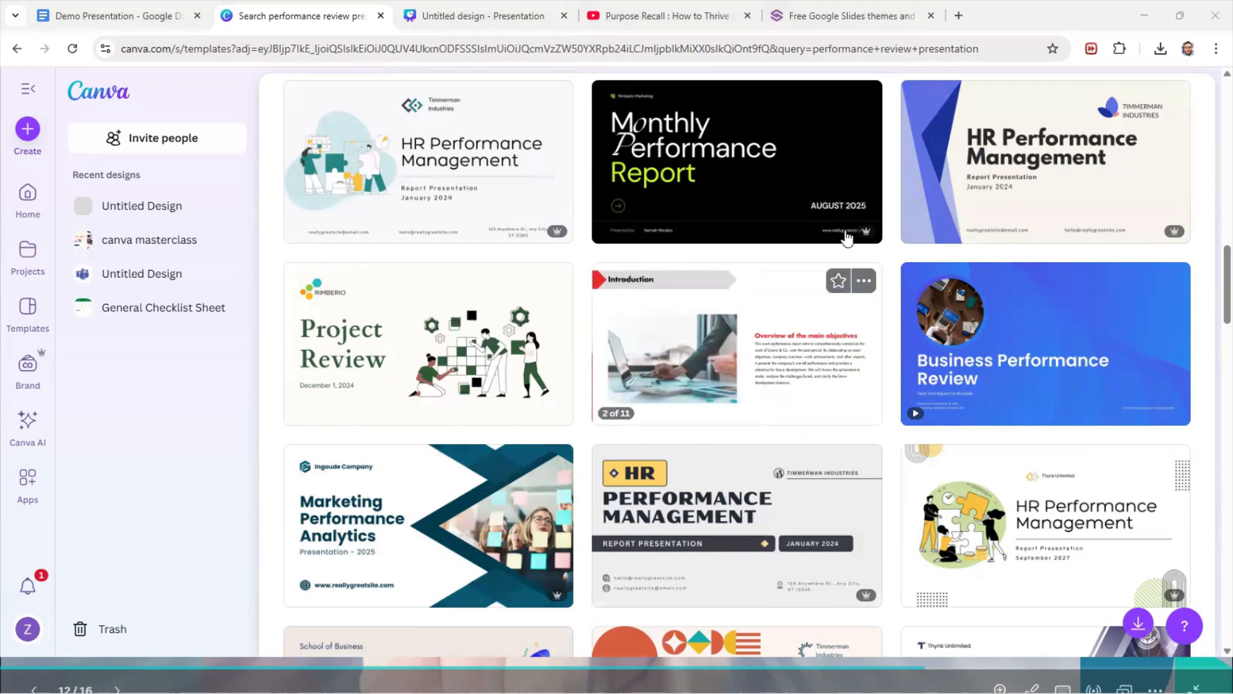
pyautogui.moveTo(854, 234)
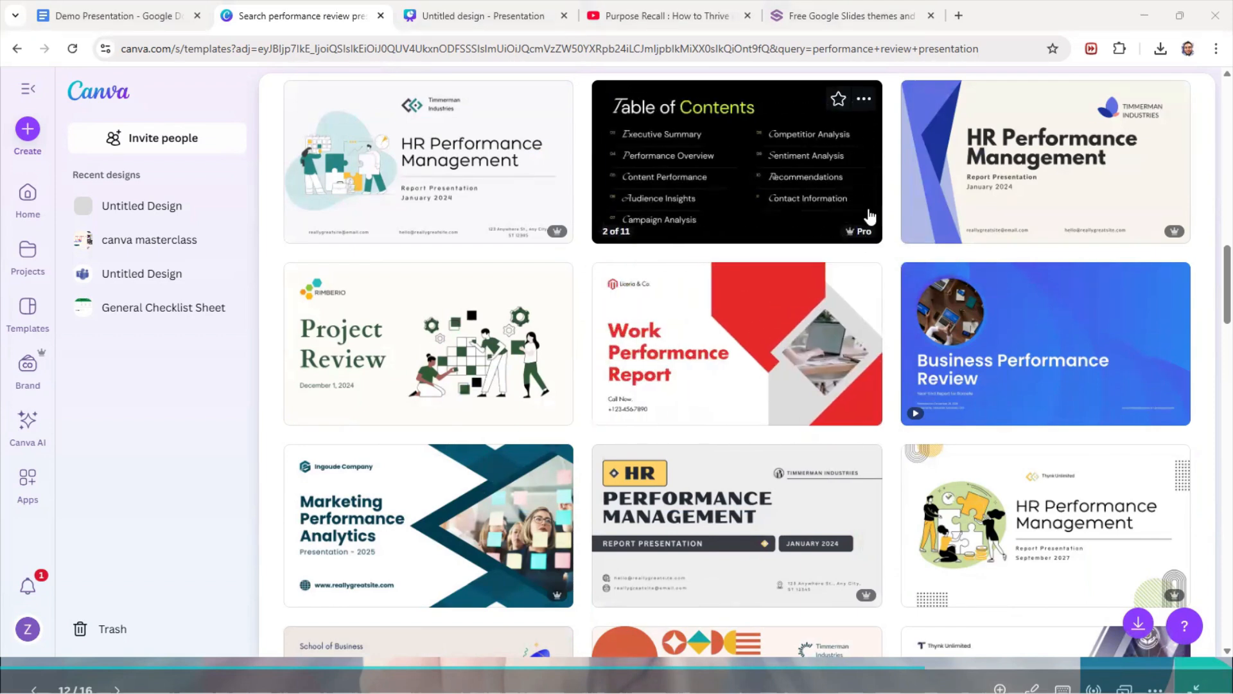
pyautogui.moveTo(681, 357)
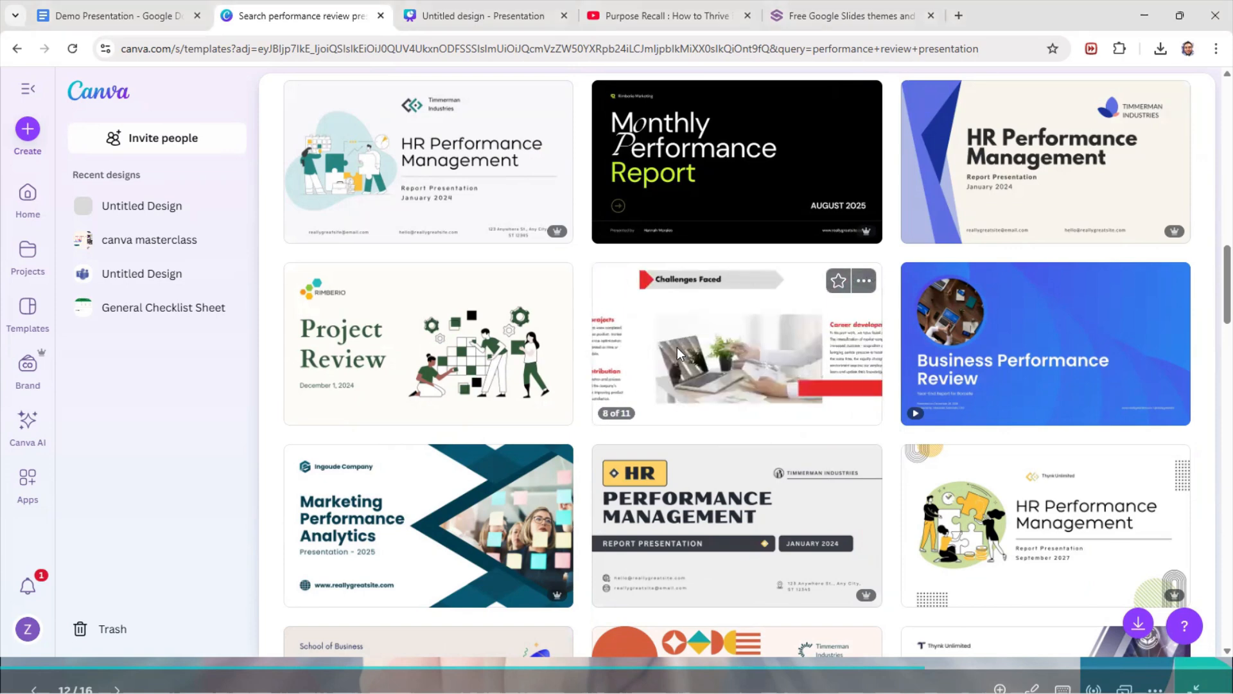
# Step: Preview the Red Geometric Classy Work Performance Report template and customize it as a new design
pyautogui.click(677, 348)
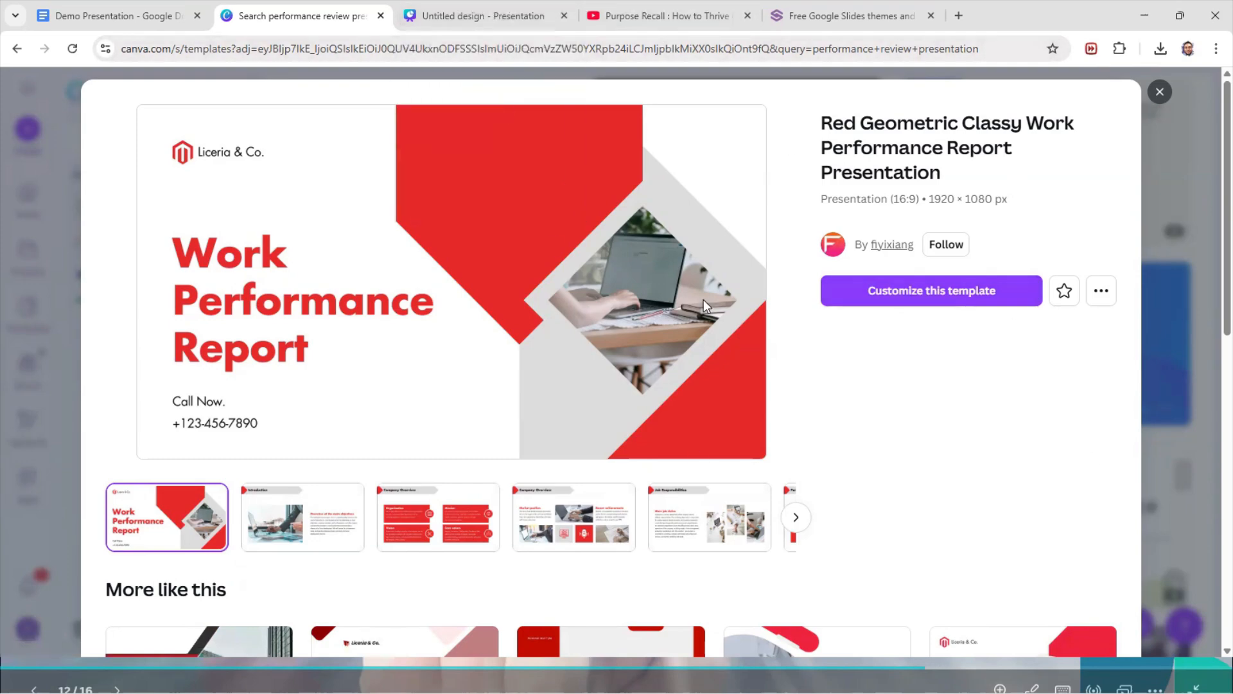
pyautogui.scroll(-9, 703, 301)
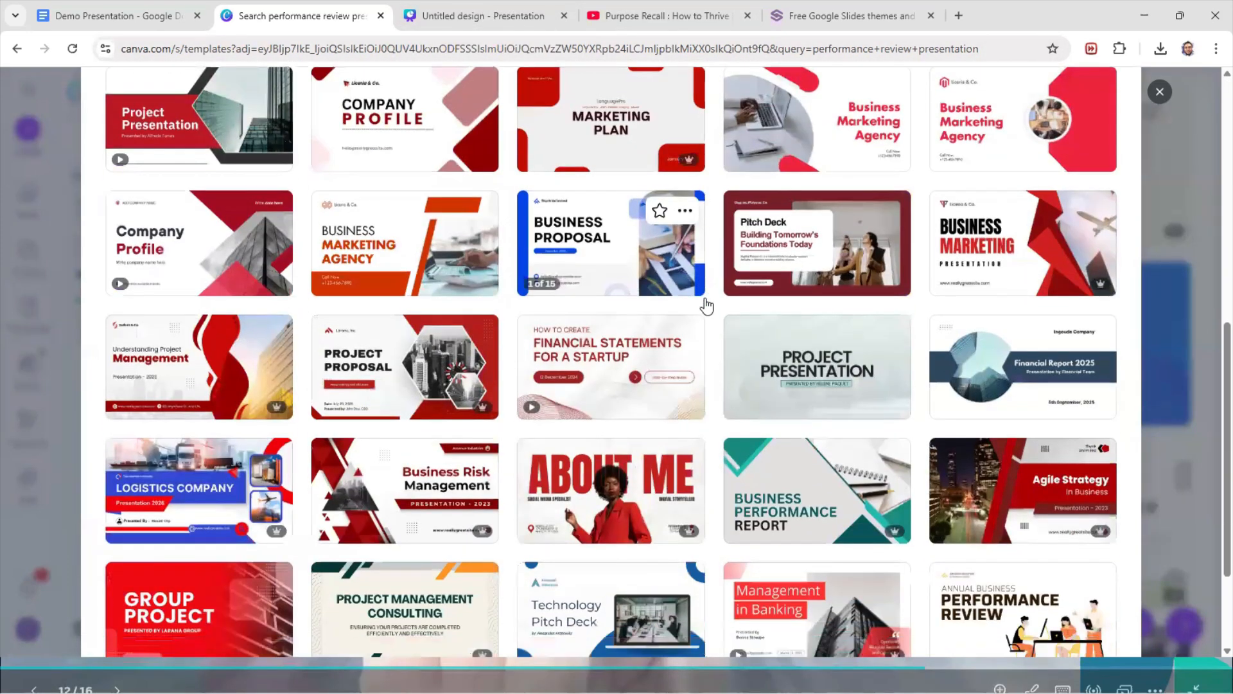
pyautogui.scroll(-2, 706, 306)
pyautogui.scroll(10, 706, 308)
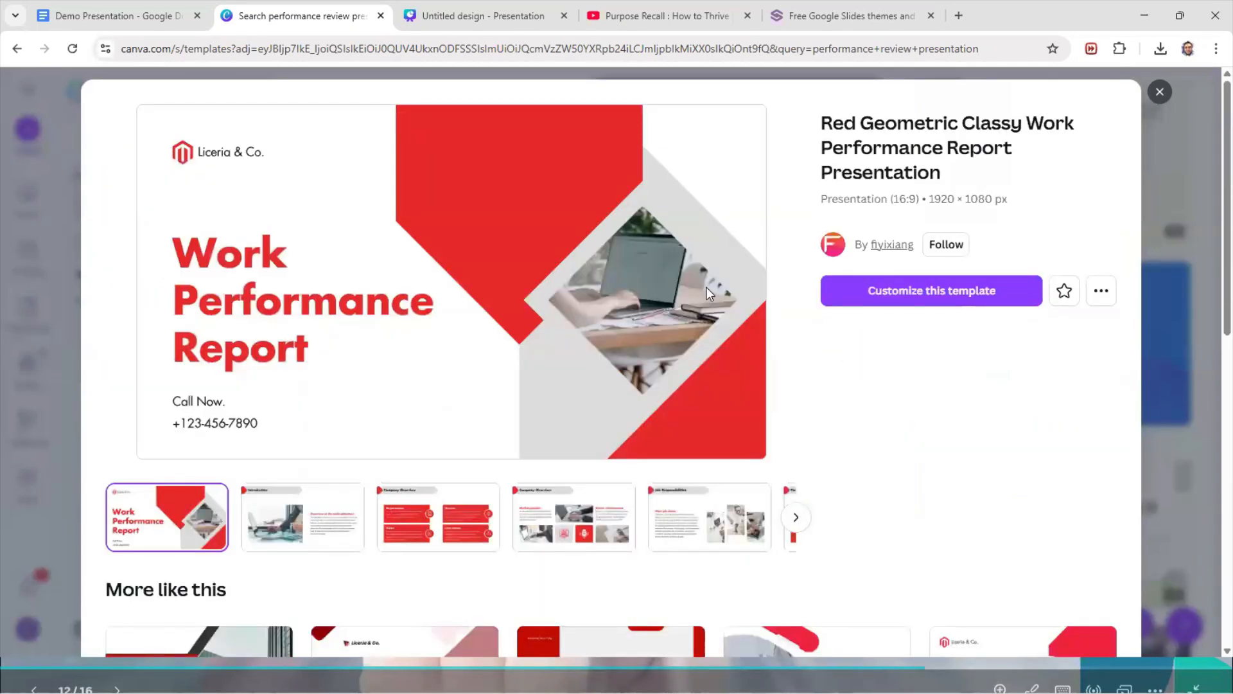
pyautogui.click(904, 303)
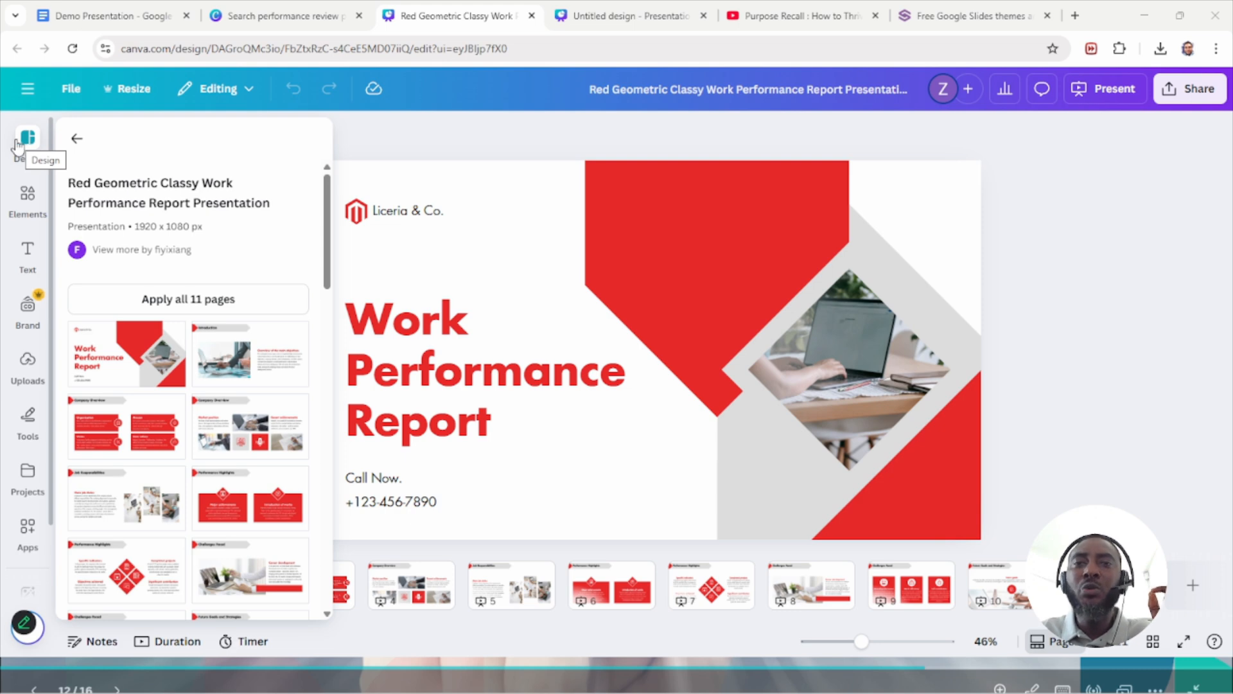
# Step: Open the Elements library beside the loaded Work Performance Report cover
pyautogui.click(24, 199)
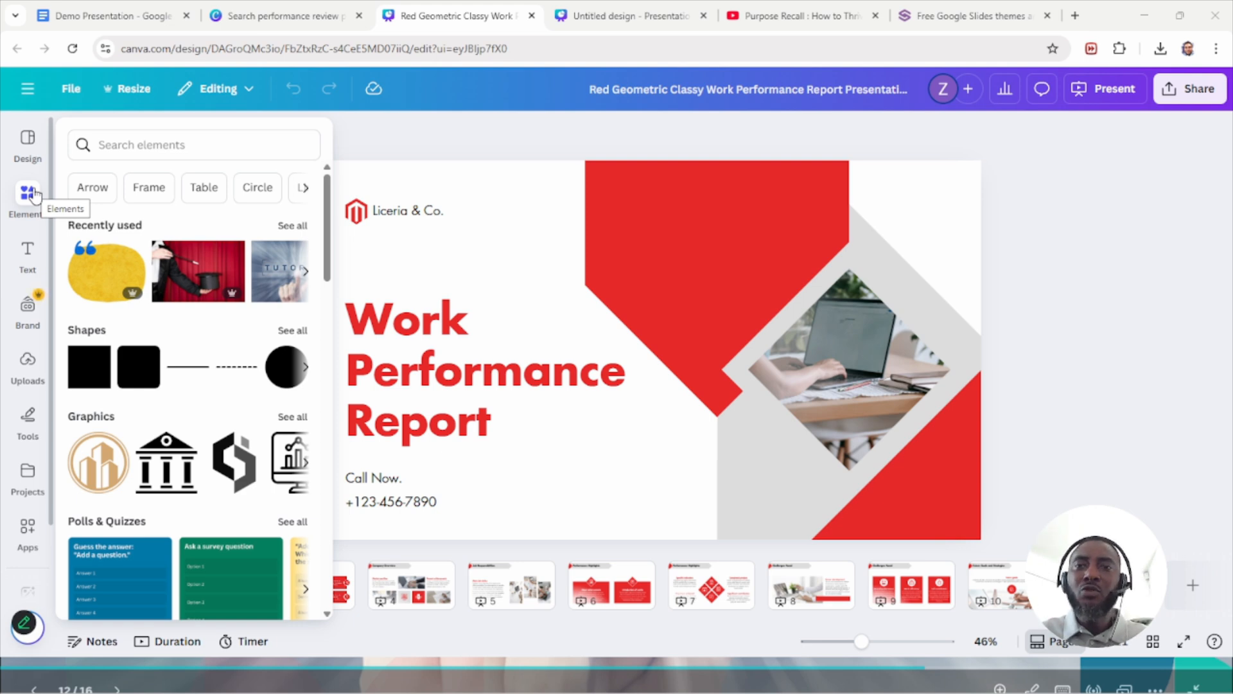
# Step: Search Elements for 'company logo' and show all Graphics results
pyautogui.click(28, 192)
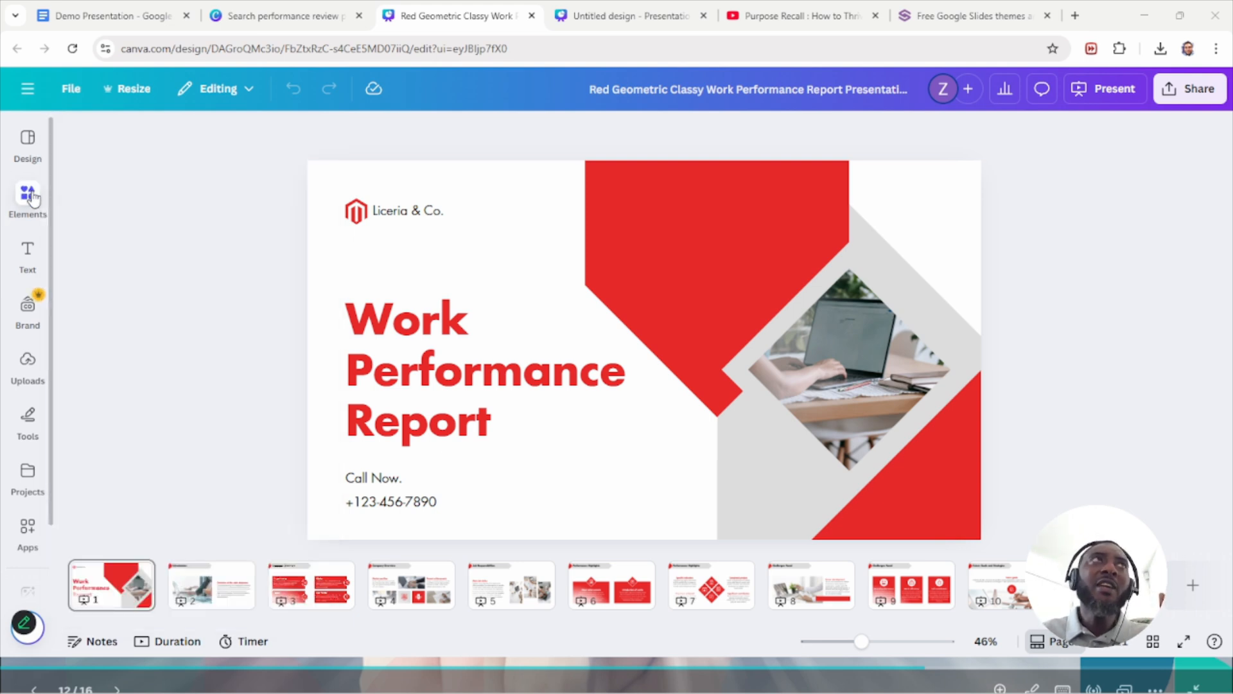
pyautogui.click(19, 218)
pyautogui.click(168, 139)
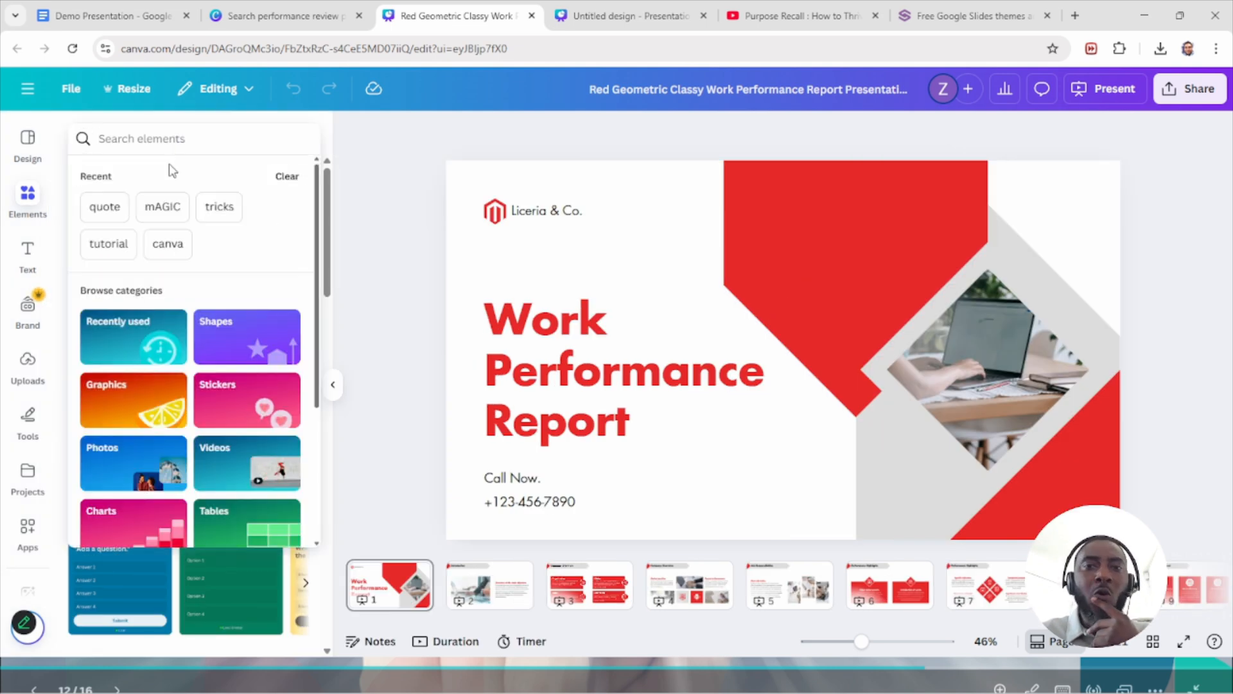
pyautogui.write('coimpan')
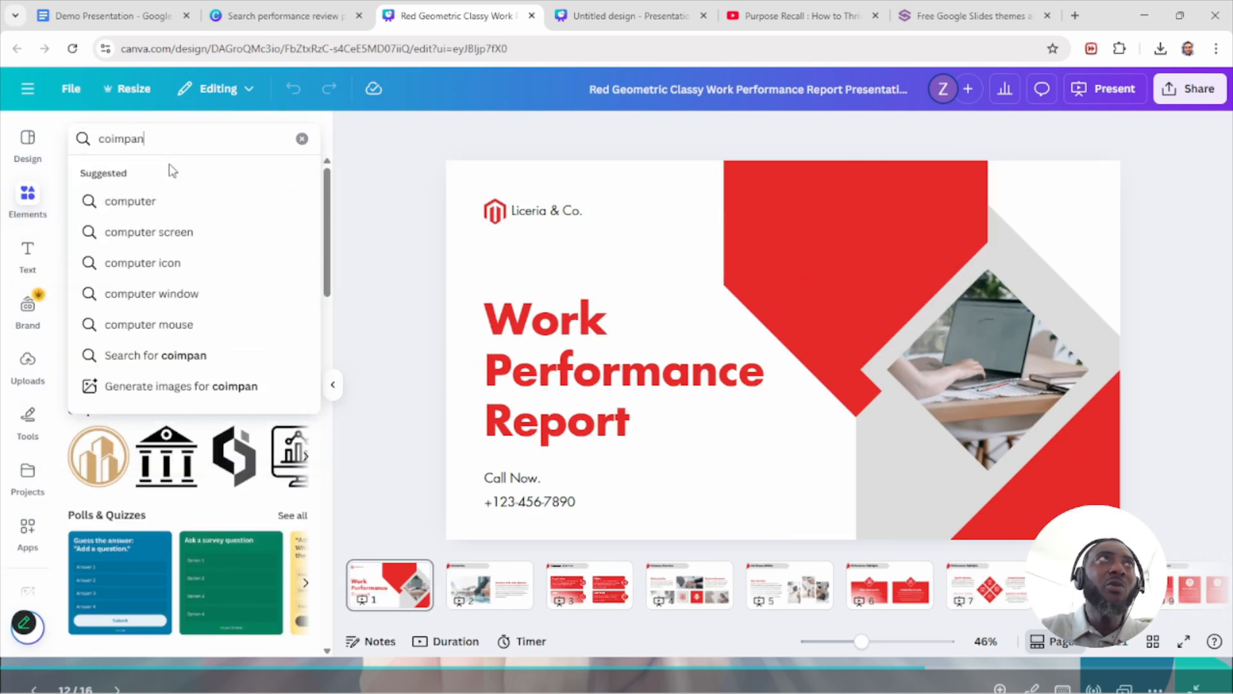
pyautogui.press('BackSpace')
pyautogui.press('BackSpace')
pyautogui.press('BackSpace')
pyautogui.write('mpany ')
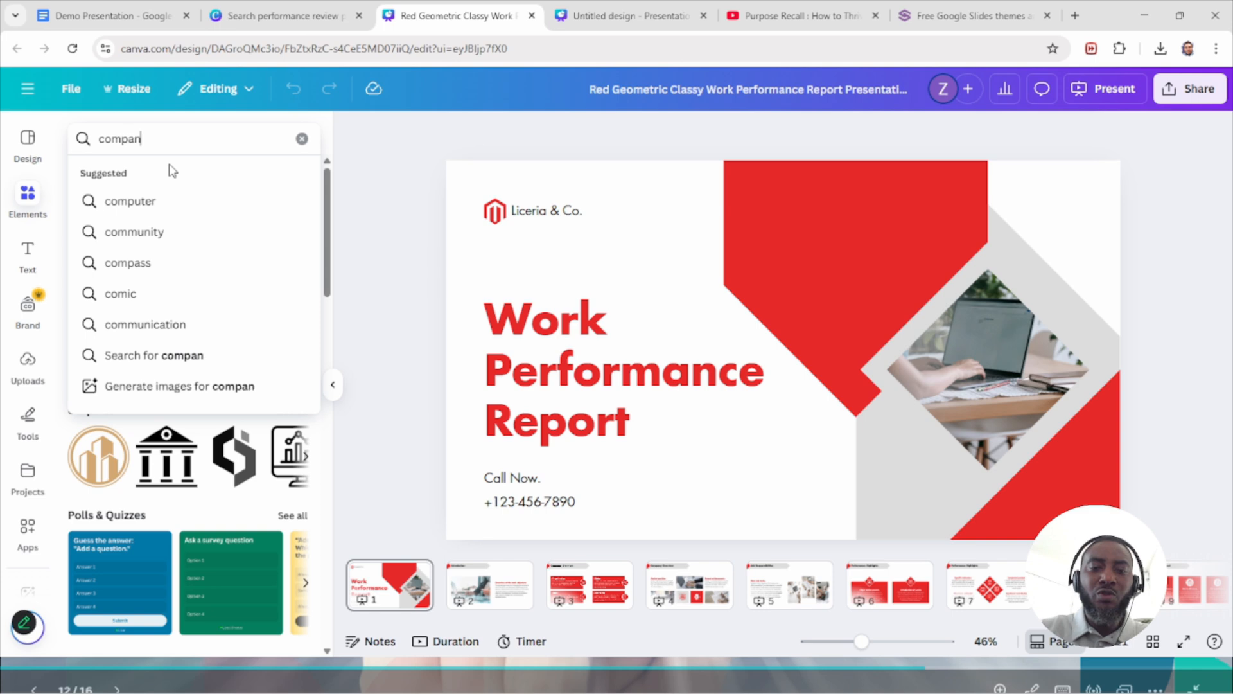
pyautogui.write('logo')
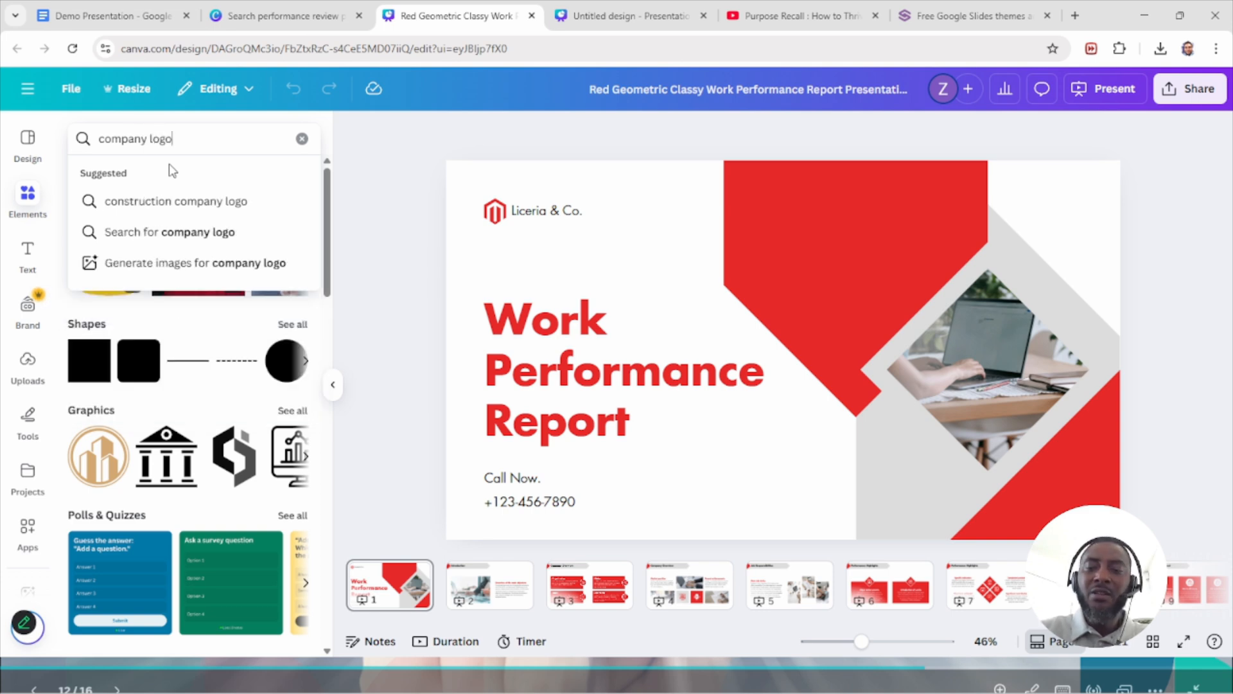
pyautogui.press('Return')
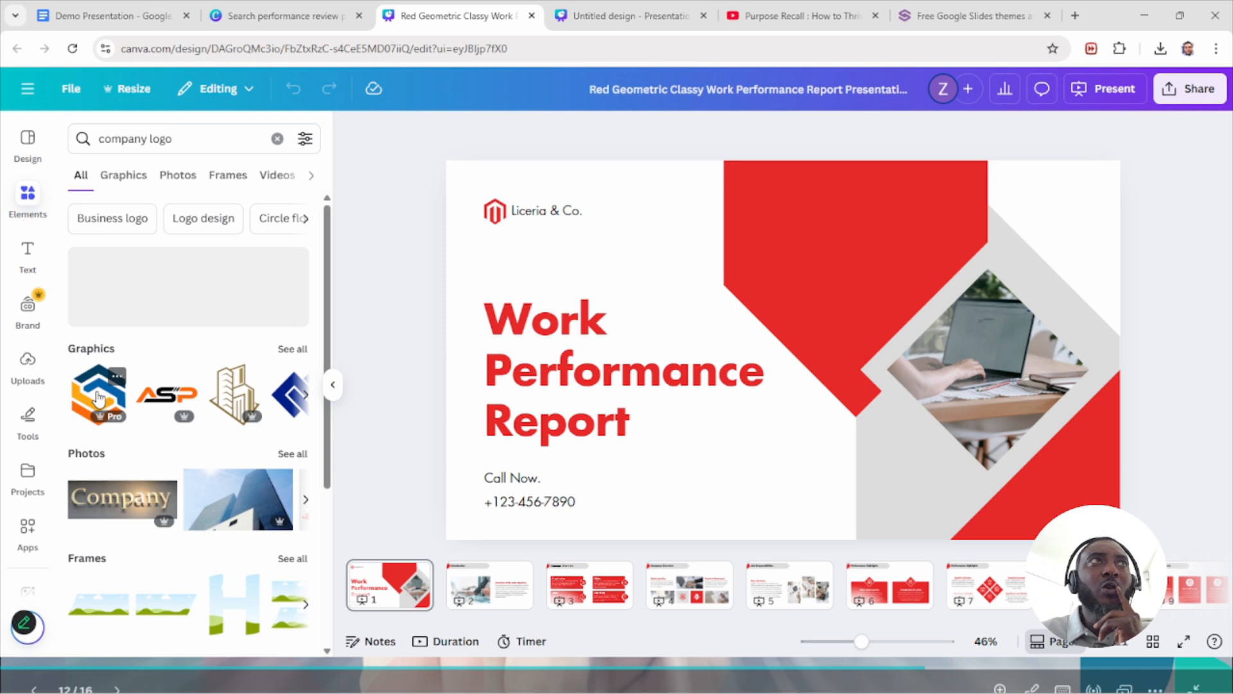
pyautogui.scroll(-3, 183, 379)
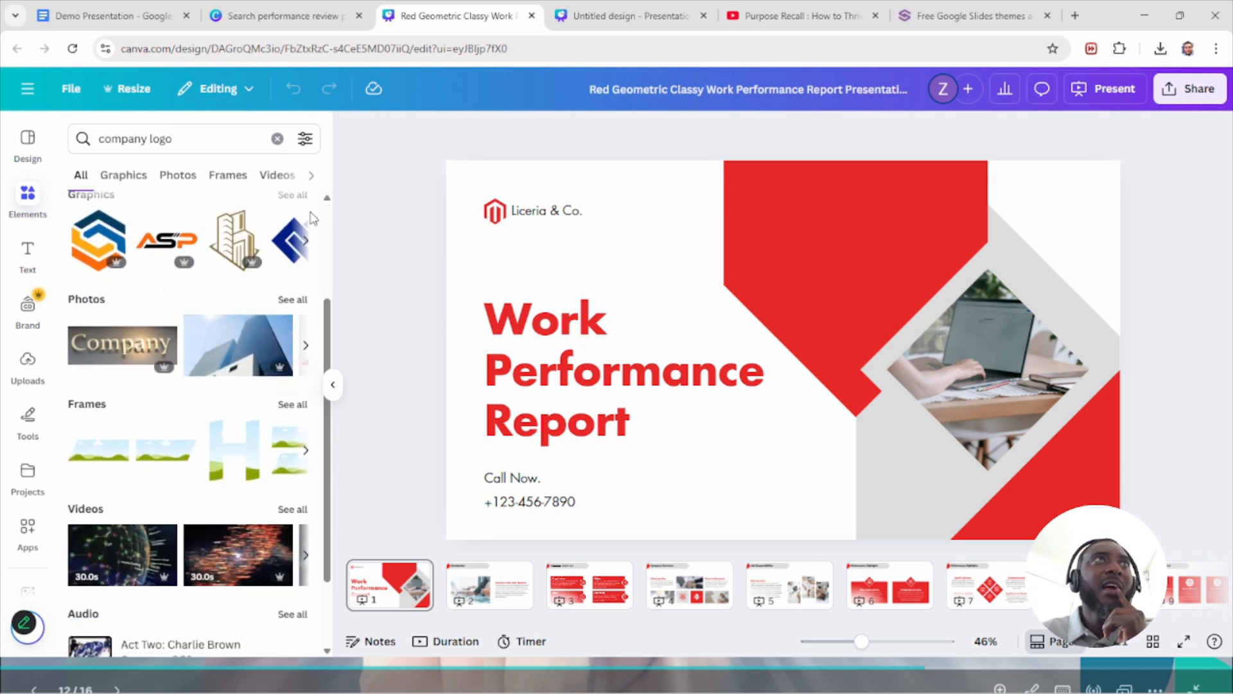
pyautogui.click(288, 197)
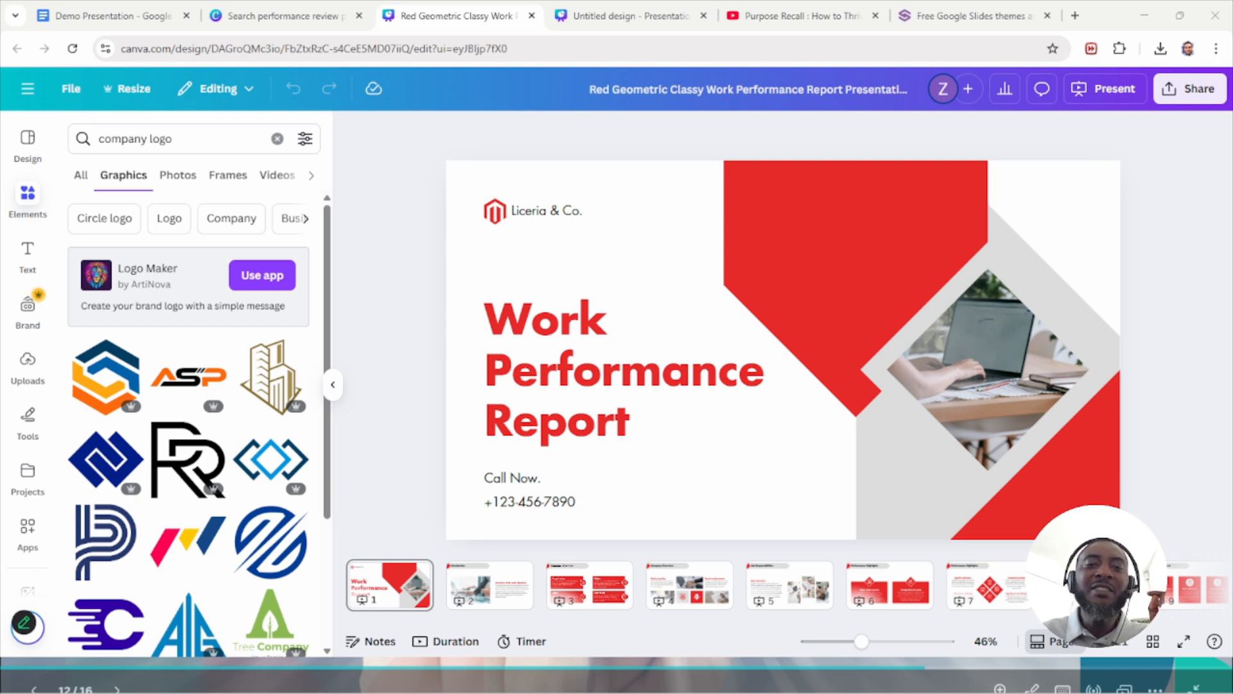
# Step: Replace 'company' with 'google' in the elements search to show 'google logo' graphics
pyautogui.doubleClick(122, 138)
pyautogui.write('google')
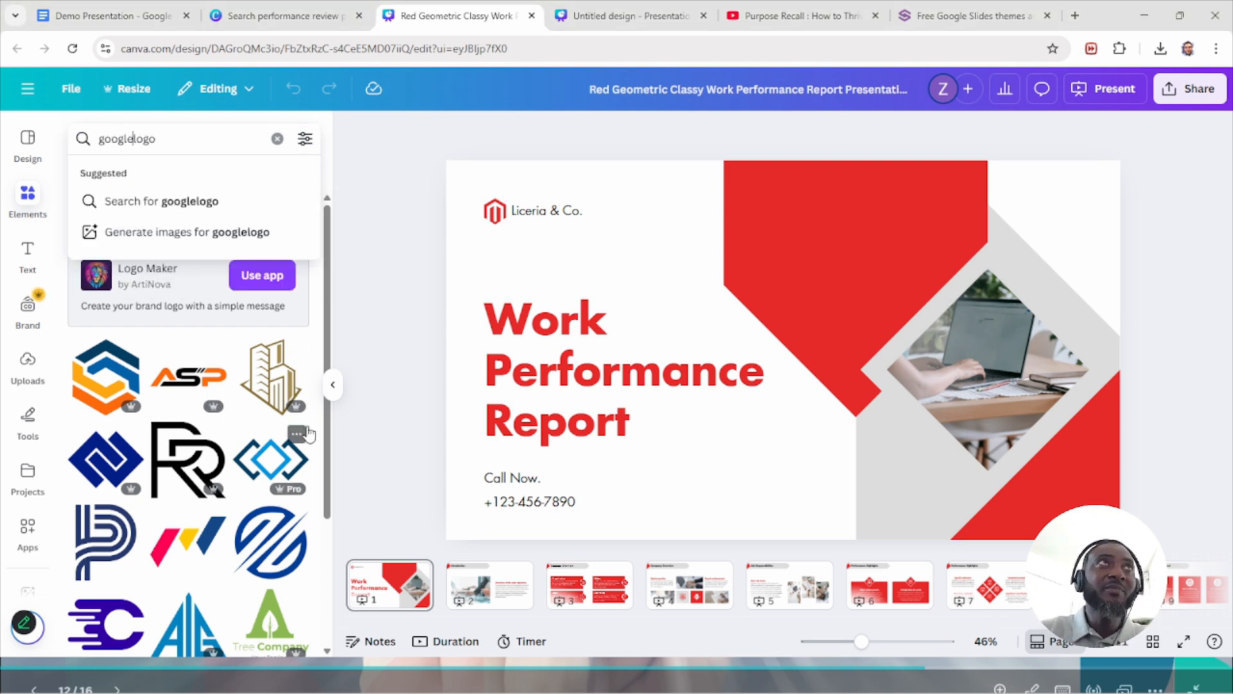
pyautogui.press('Return')
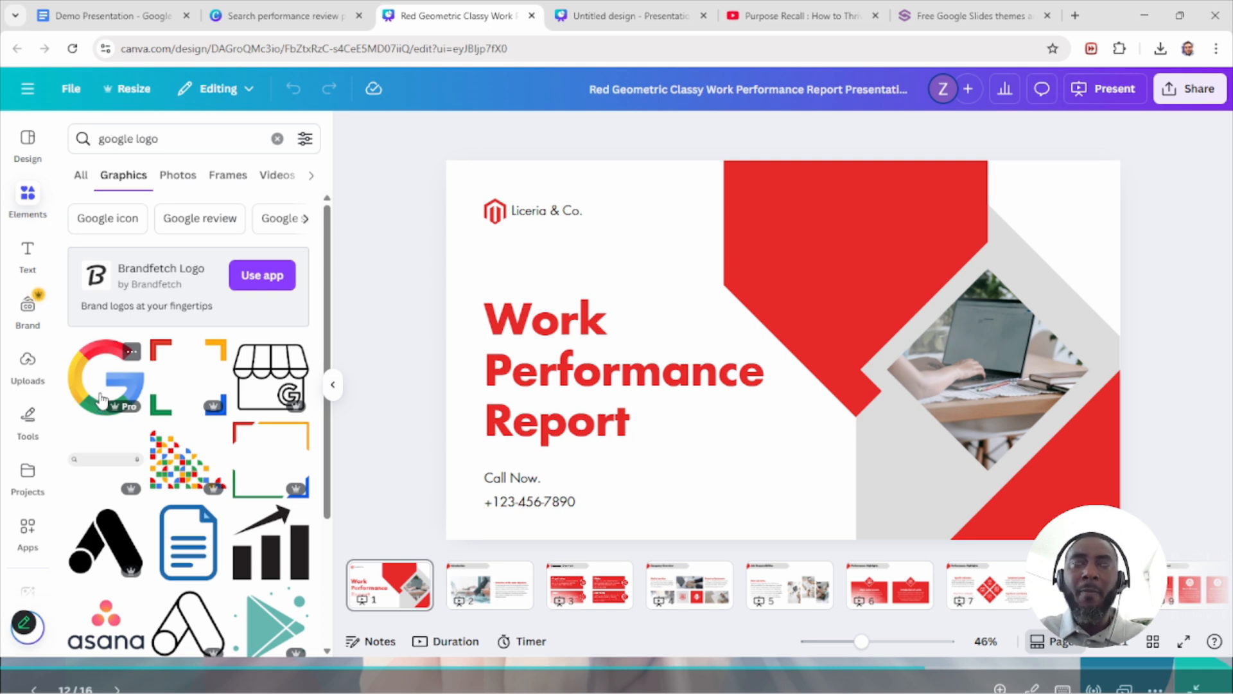
# Step: In a new browser tab, search Google Images for 'google logo'
pyautogui.click(1076, 19)
pyautogui.write('google')
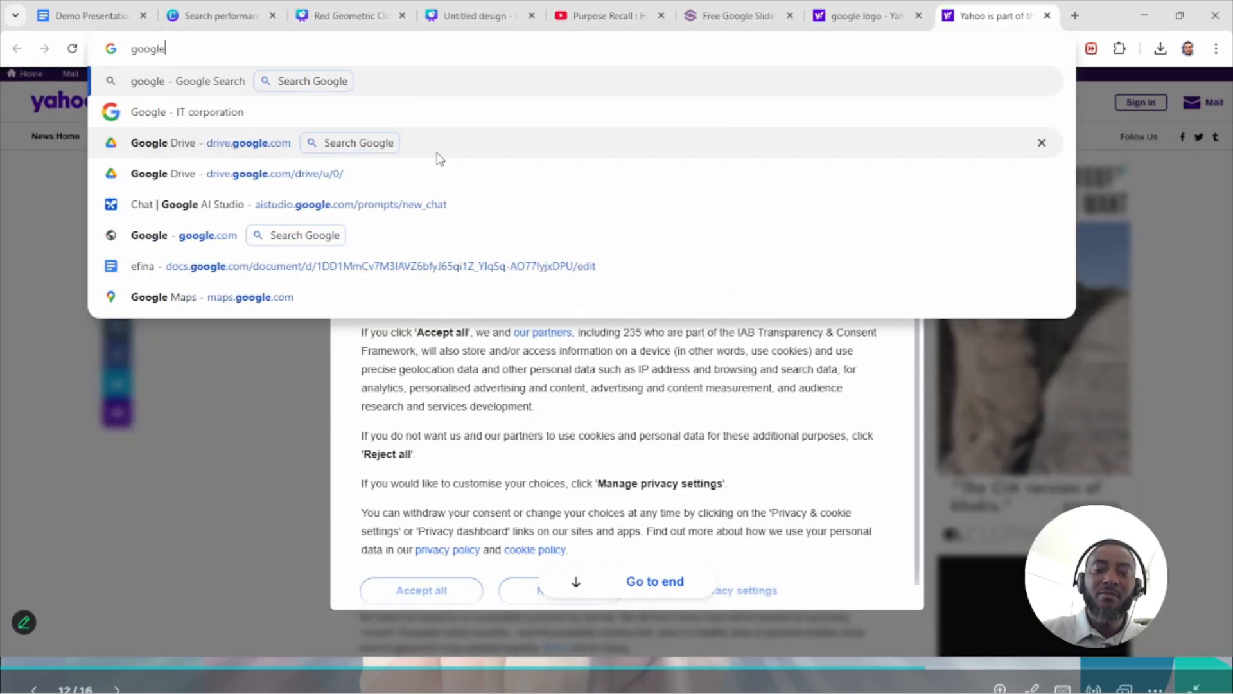
pyautogui.write('.com')
pyautogui.press('Return')
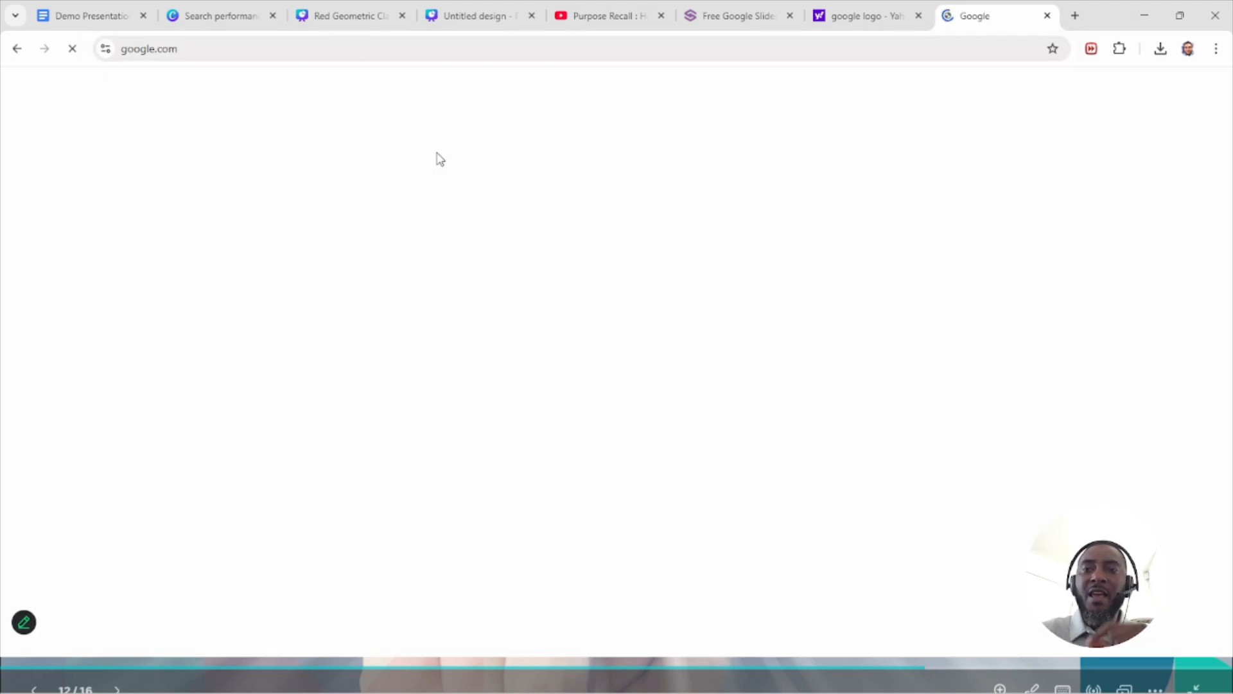
pyautogui.write('g')
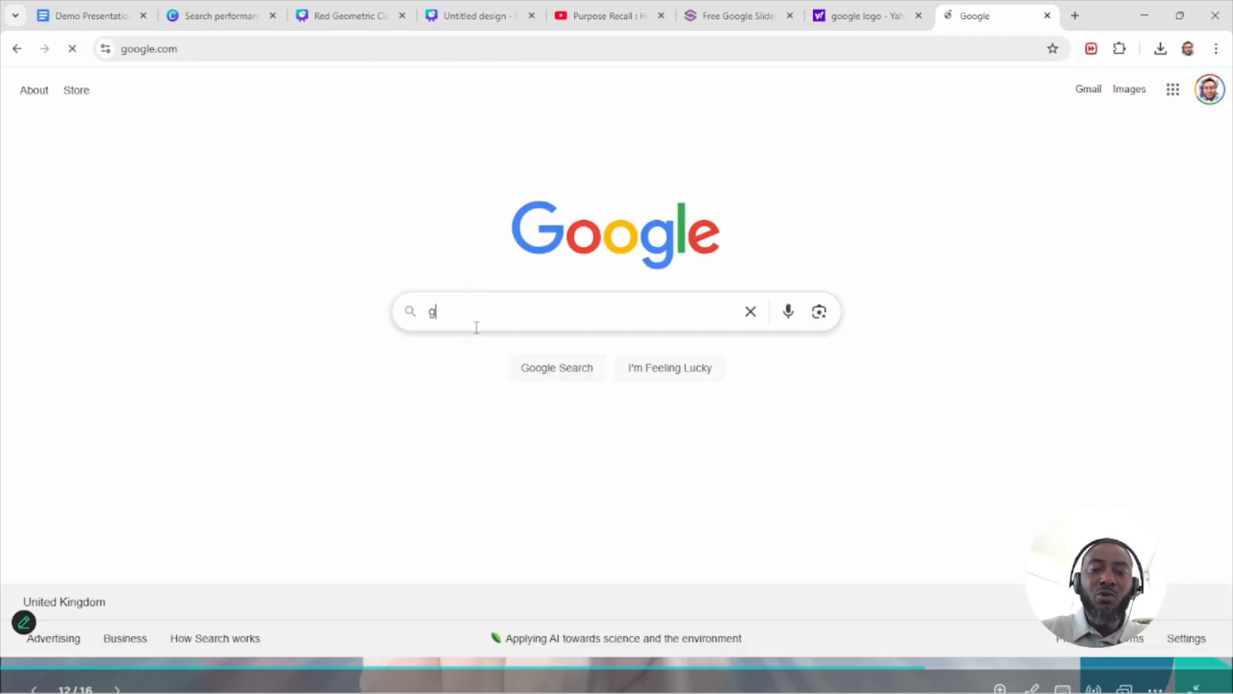
pyautogui.write('oogle logo')
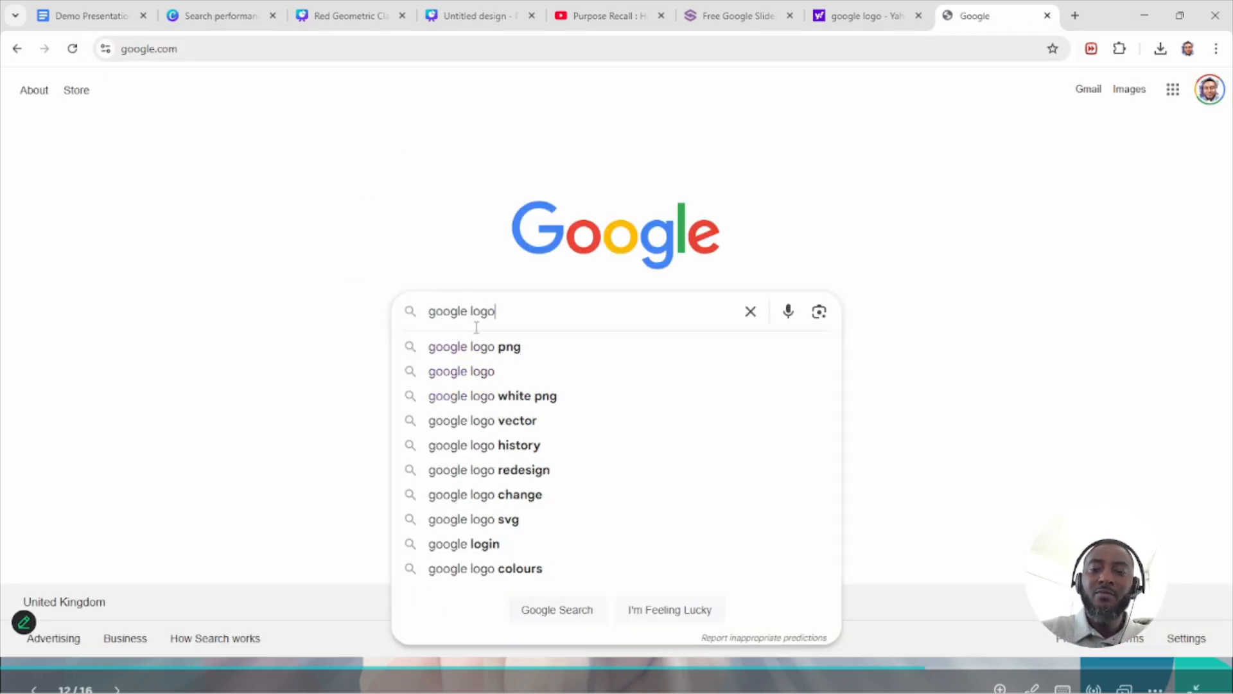
pyautogui.press('Return')
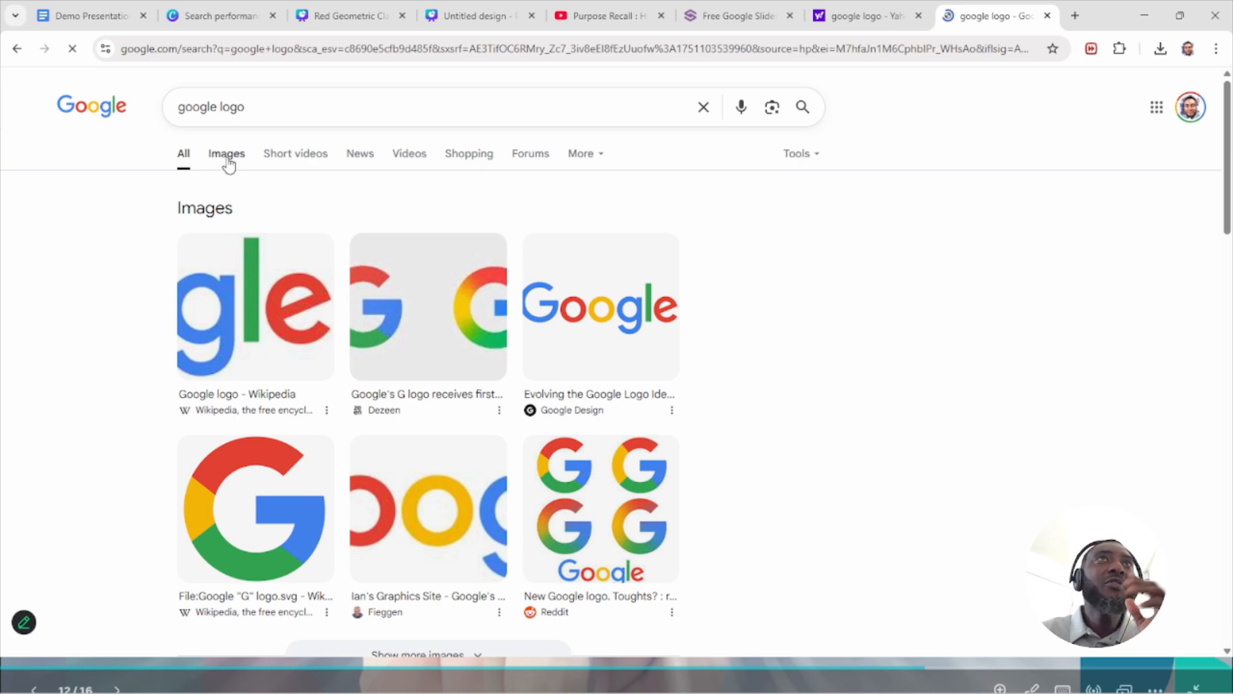
pyautogui.click(227, 154)
# Step: Save the classic serif Google logo as images.jpg in Downloads and return to Canva
pyautogui.click(490, 302)
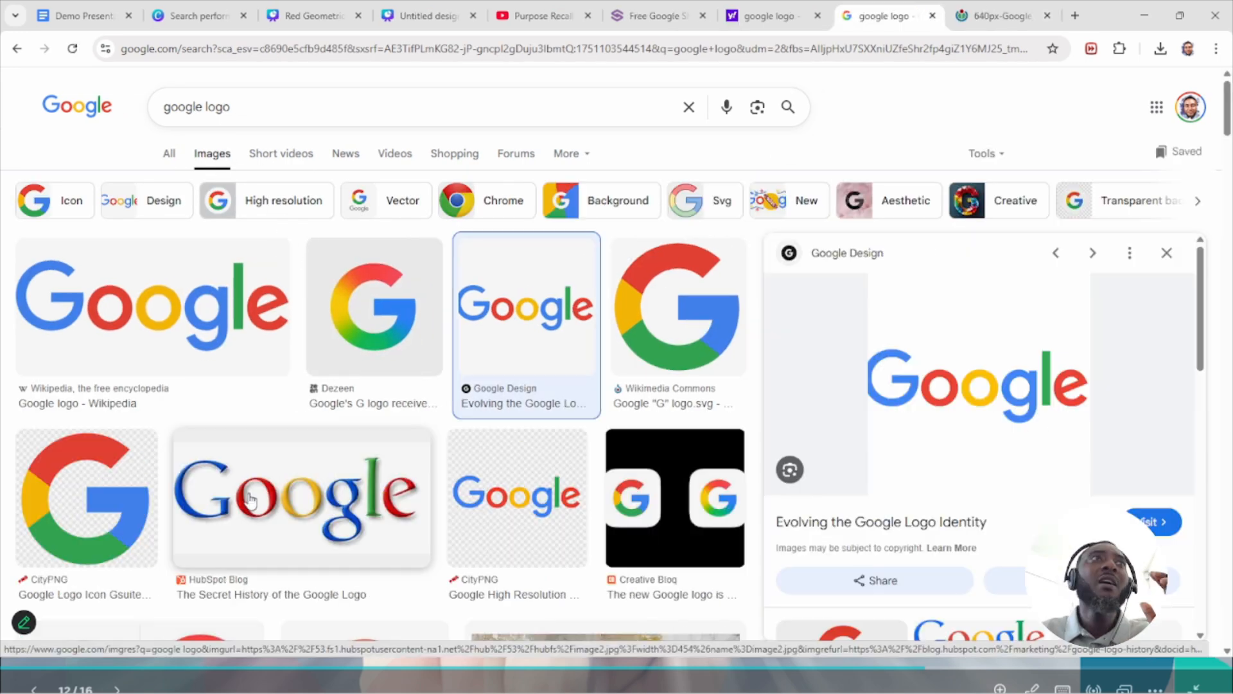
pyautogui.click(302, 501)
pyautogui.rightClick(921, 353)
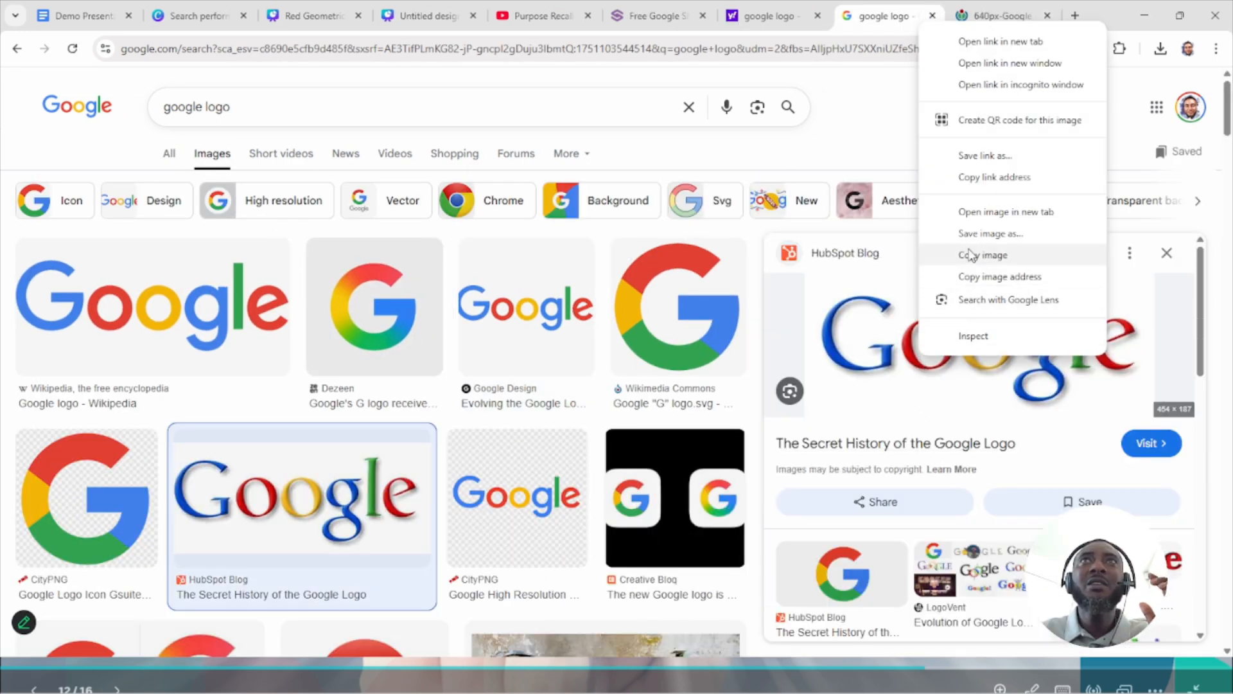
pyautogui.click(989, 233)
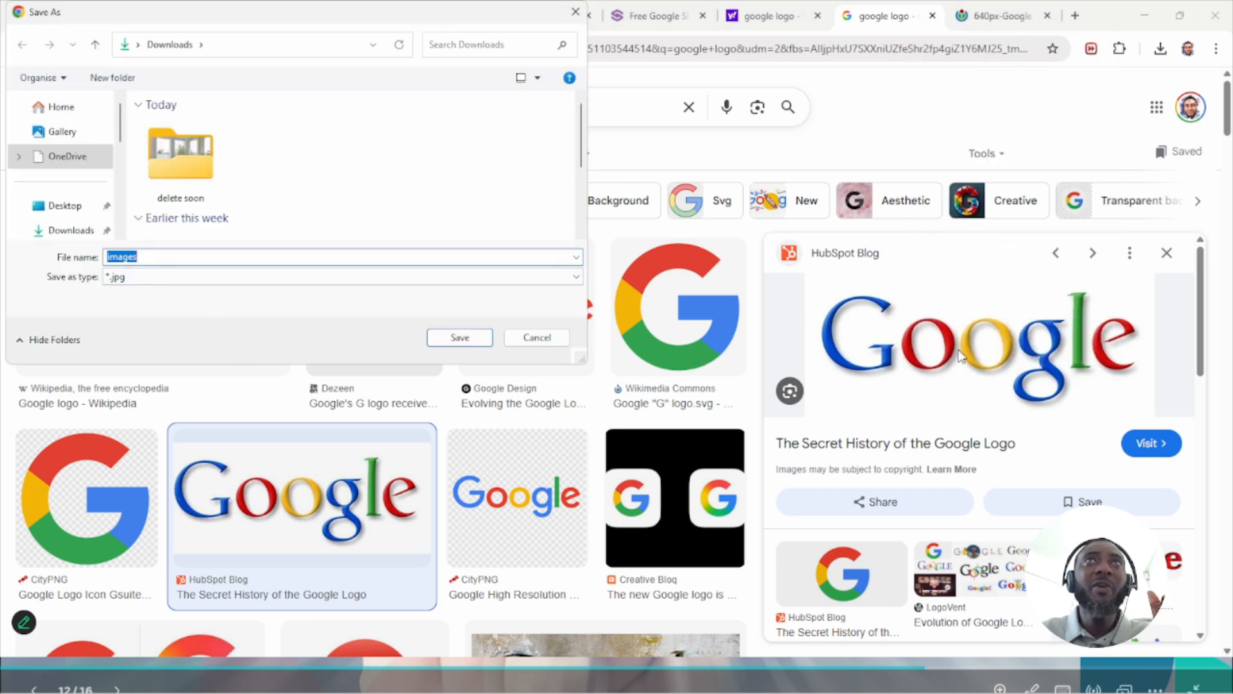
pyautogui.click(461, 344)
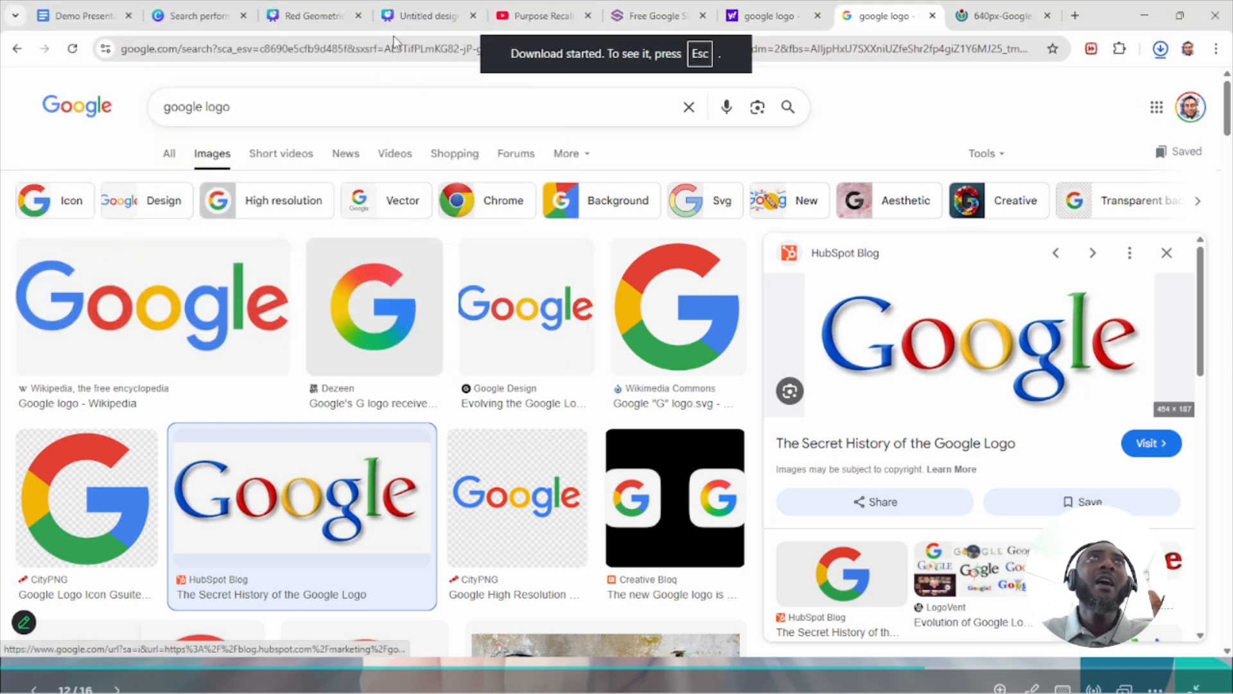
pyautogui.click(425, 19)
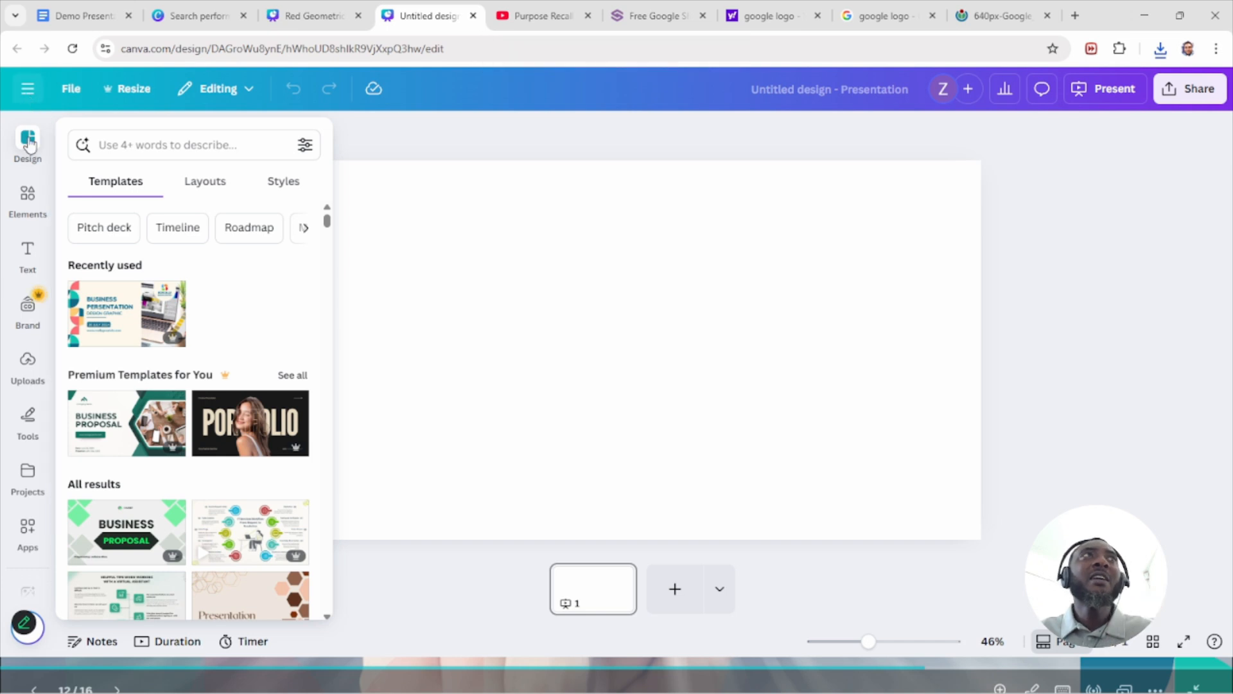
# Step: Add the multicolour Google G graphic to the Work Performance Report cover, shrunk above 'Work'
pyautogui.click(28, 199)
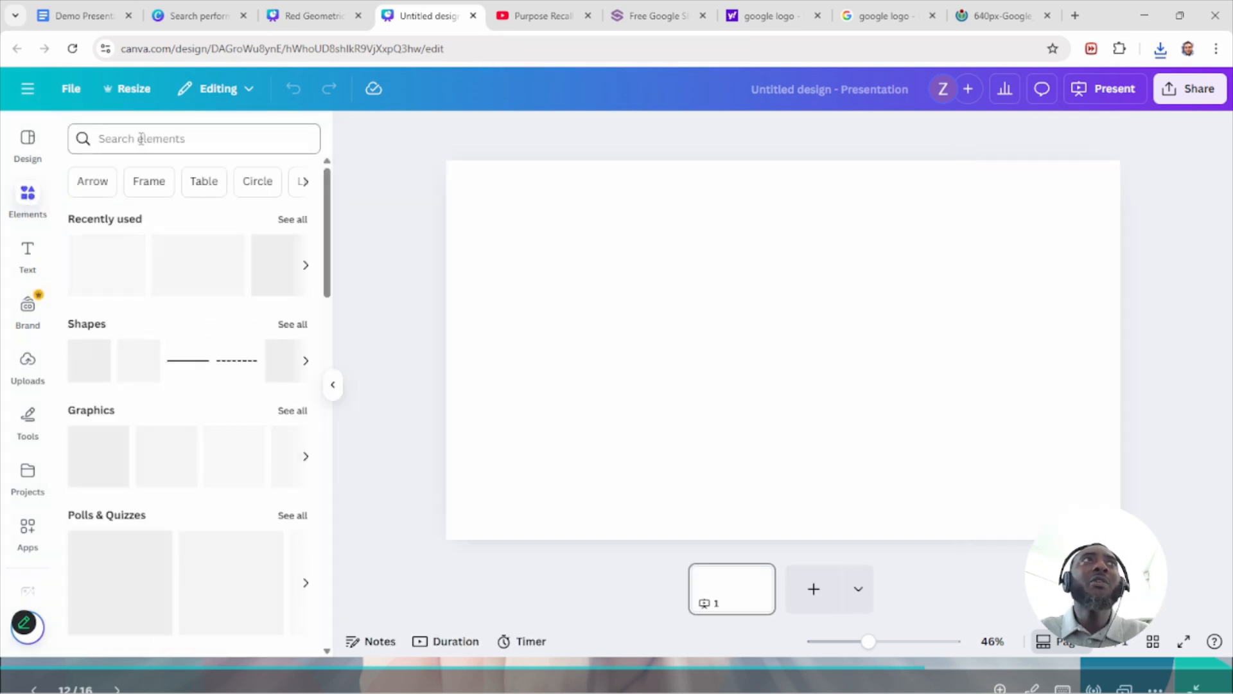
pyautogui.click(311, 16)
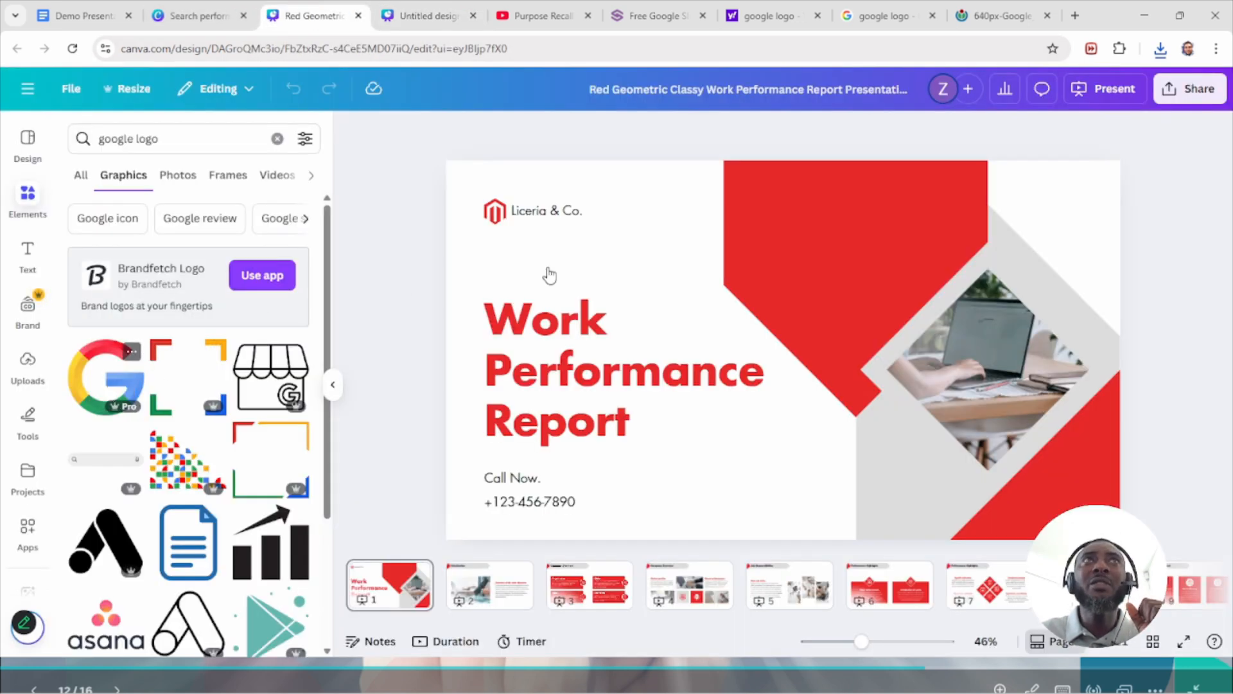
pyautogui.click(106, 389)
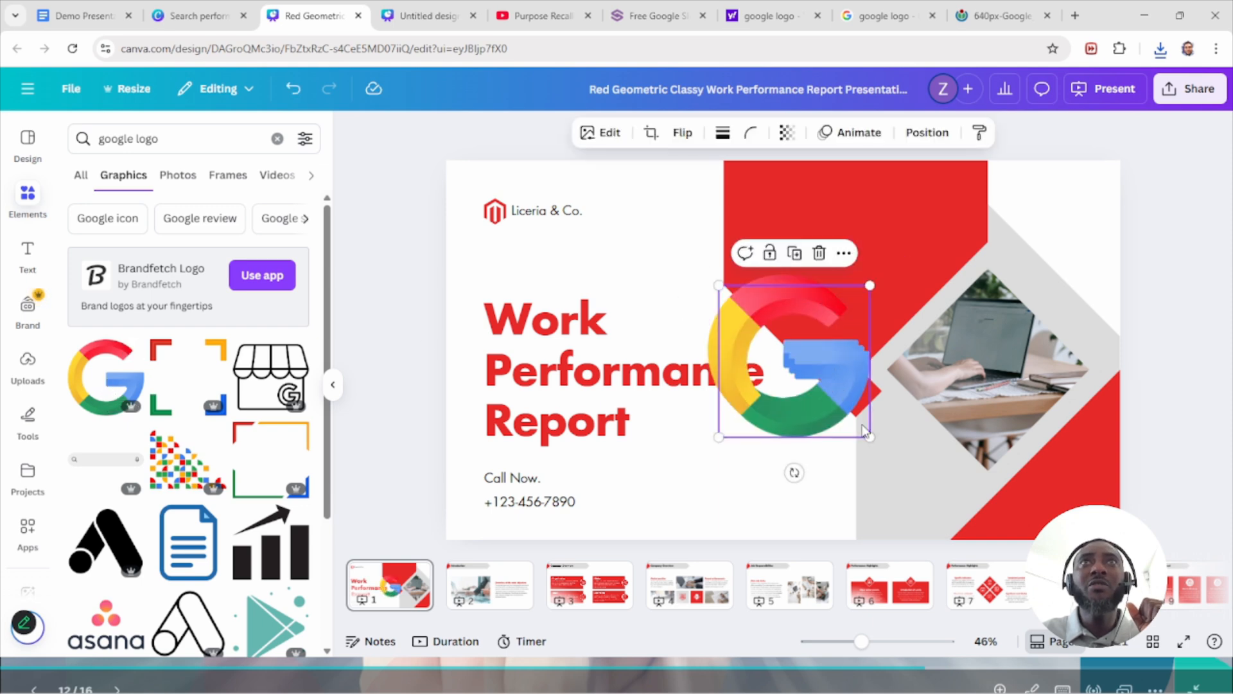
pyautogui.moveTo(828, 407); pyautogui.dragTo(722, 382)
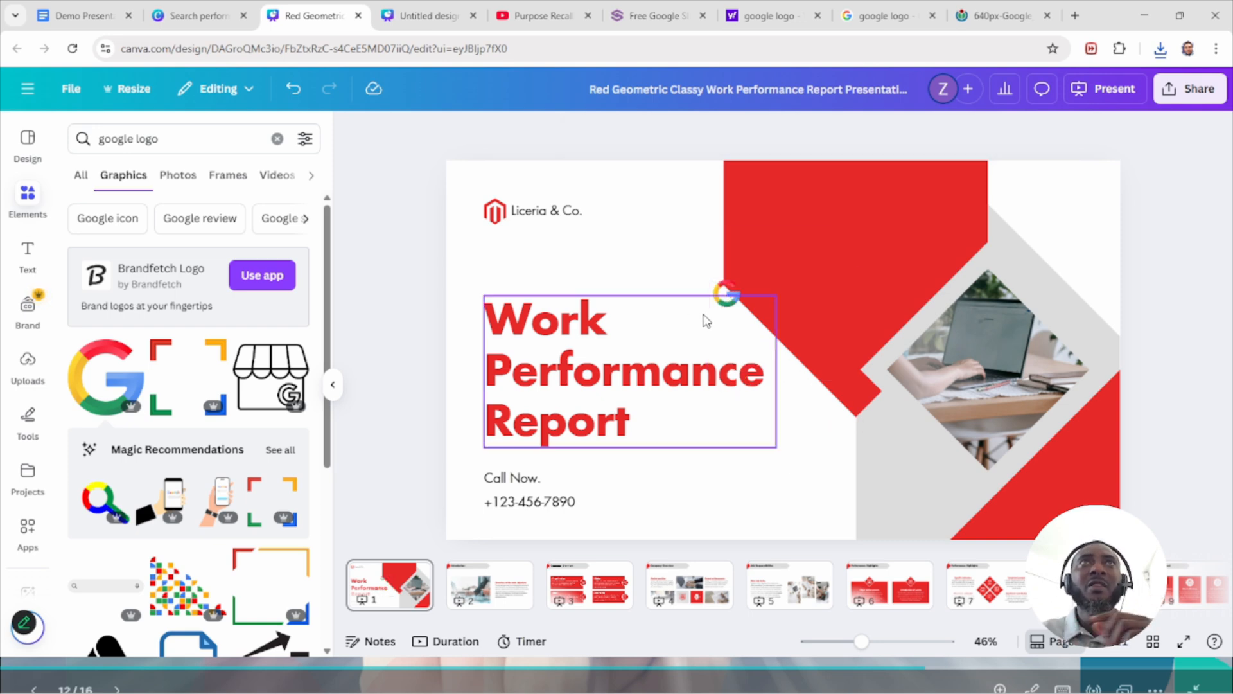
pyautogui.moveTo(732, 300); pyautogui.dragTo(468, 249)
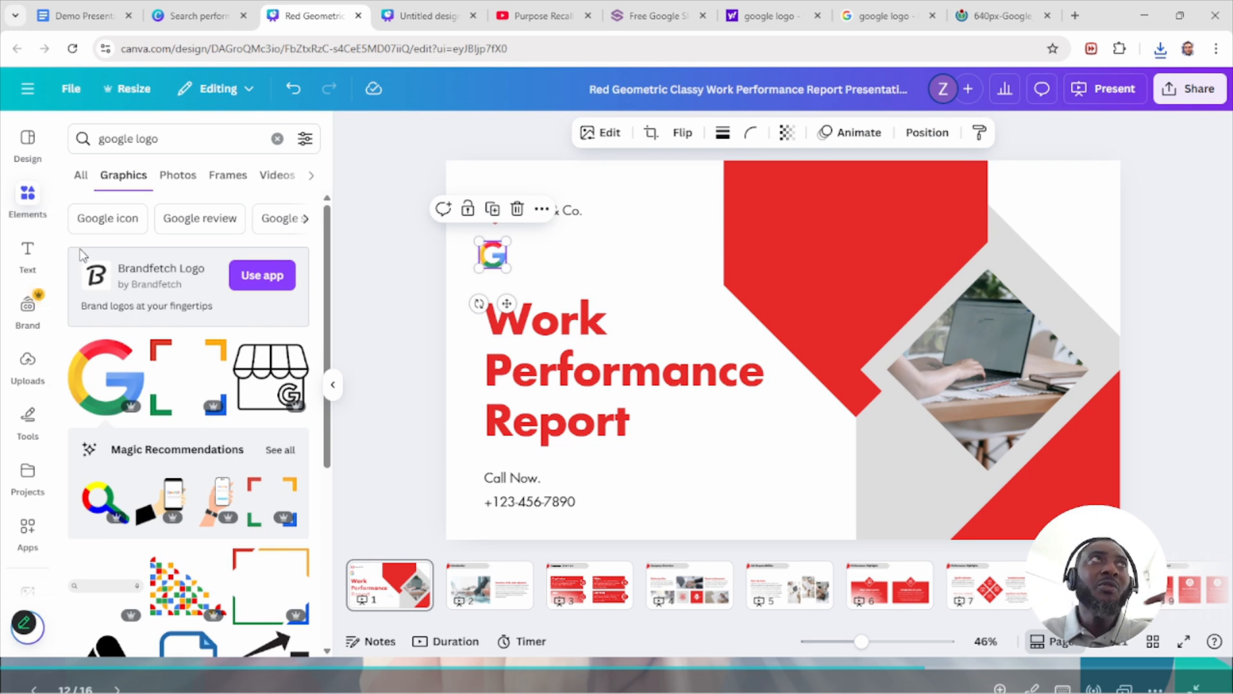
# Step: Upload the saved Google wordmark image from the Downloads folder to Canva's Uploads
pyautogui.click(29, 364)
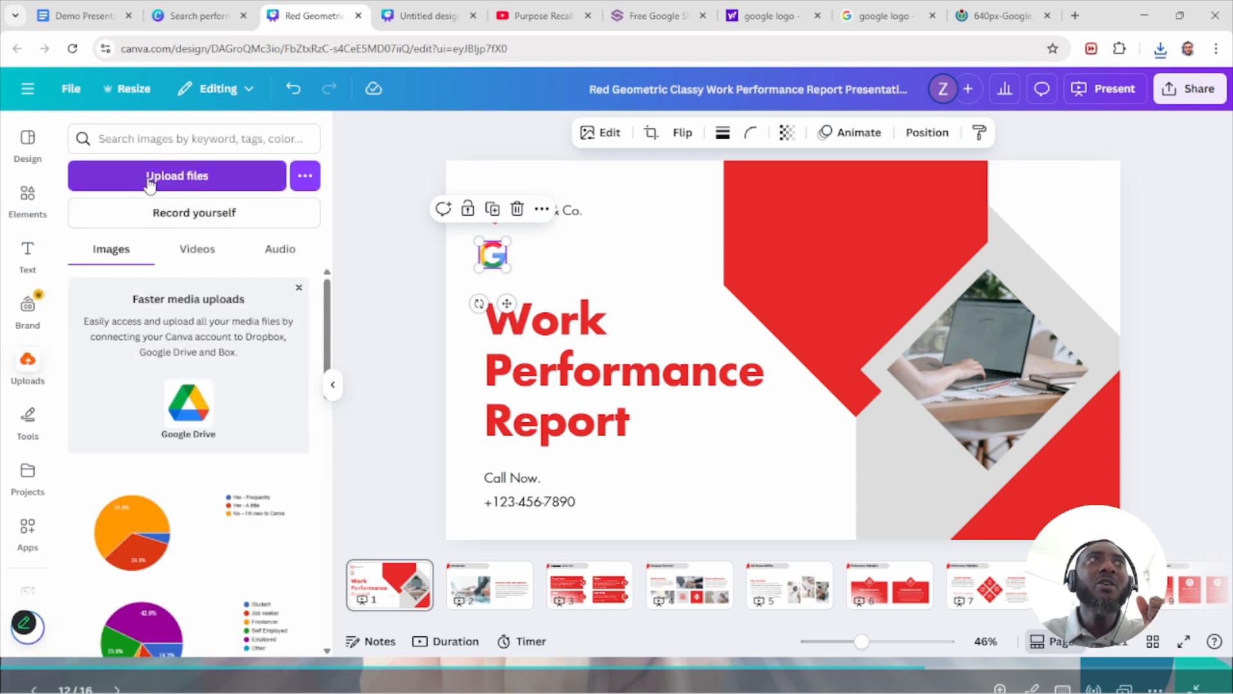
pyautogui.click(152, 182)
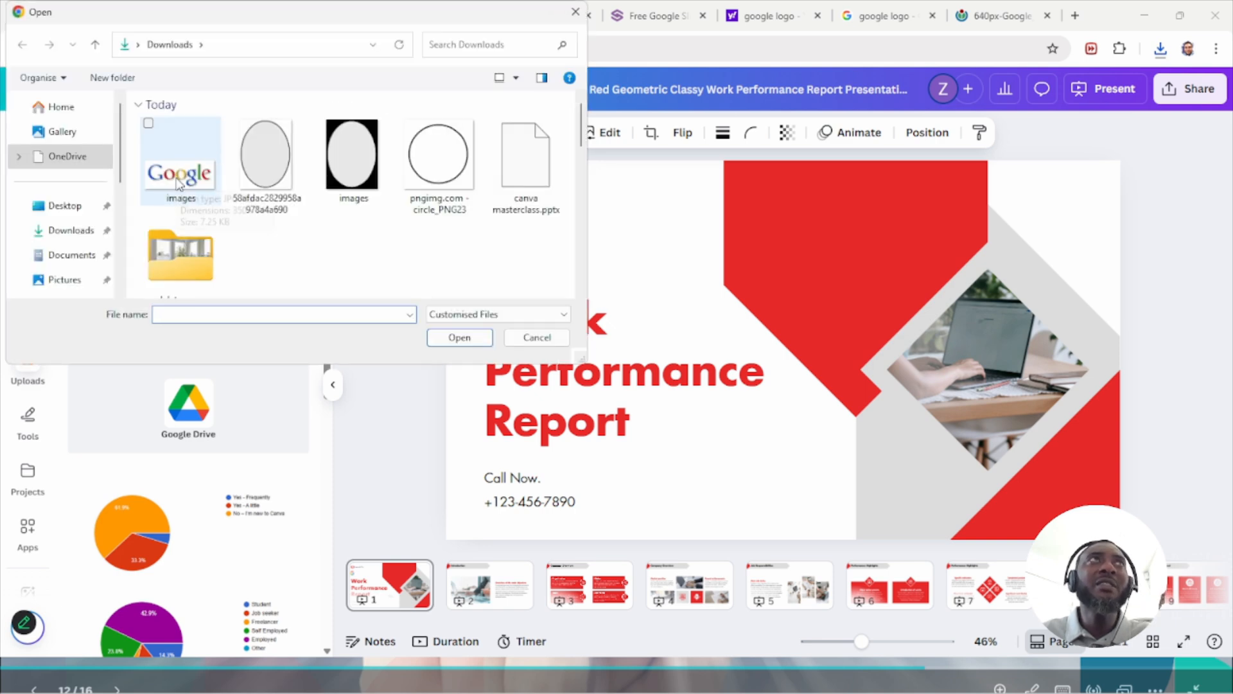
pyautogui.doubleClick(178, 185)
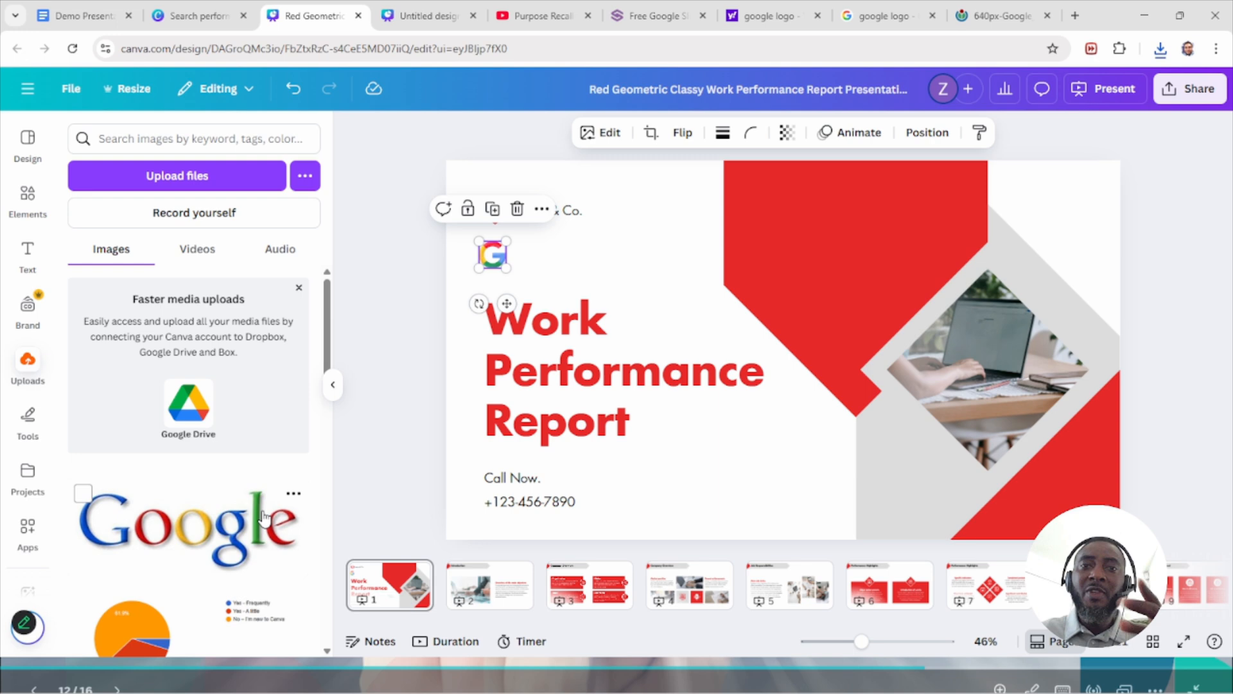
# Step: Place the uploaded Google wordmark above the title, undo a crop, and shrink it to about 274×116
pyautogui.moveTo(237, 532); pyautogui.dragTo(749, 400)
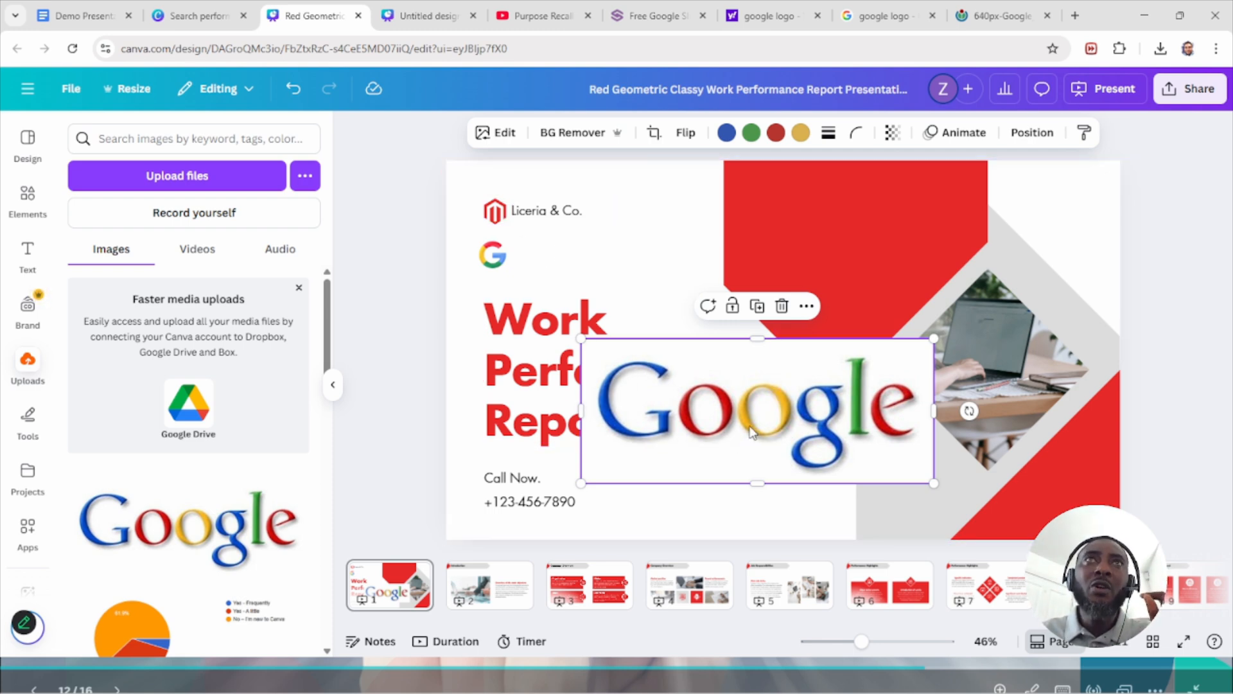
pyautogui.moveTo(752, 434); pyautogui.dragTo(753, 328)
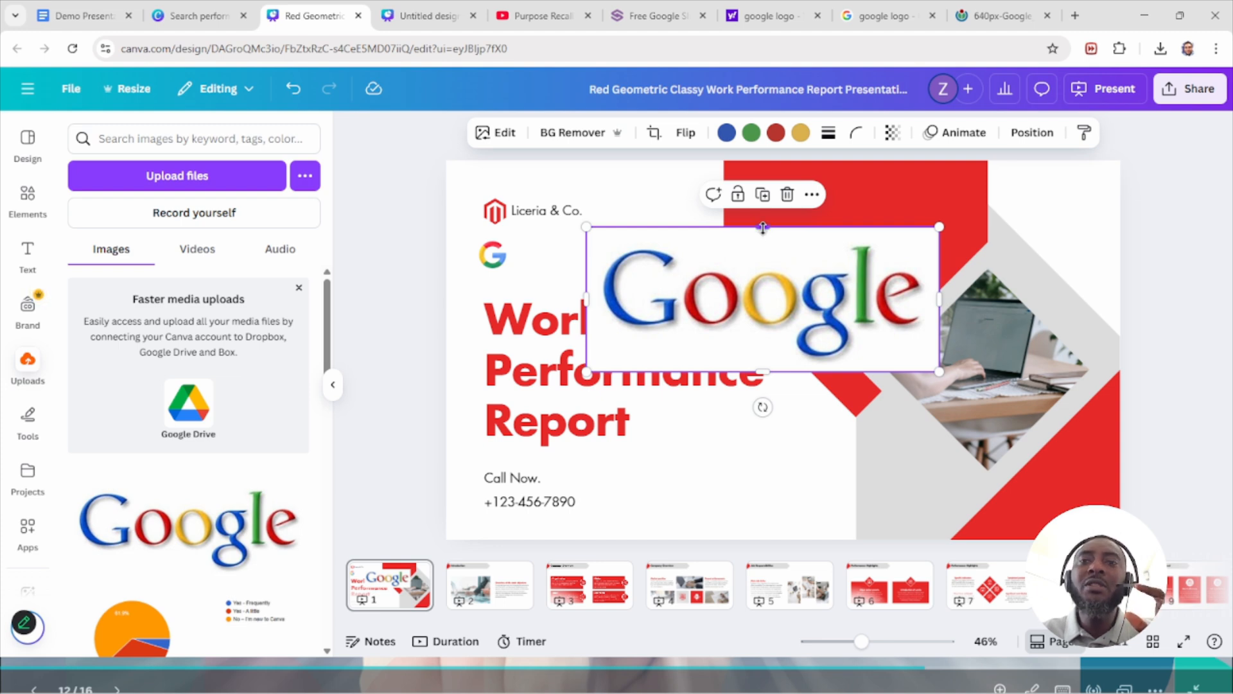
pyautogui.moveTo(762, 226); pyautogui.dragTo(779, 289)
pyautogui.hotkey('ctrl', 'z')
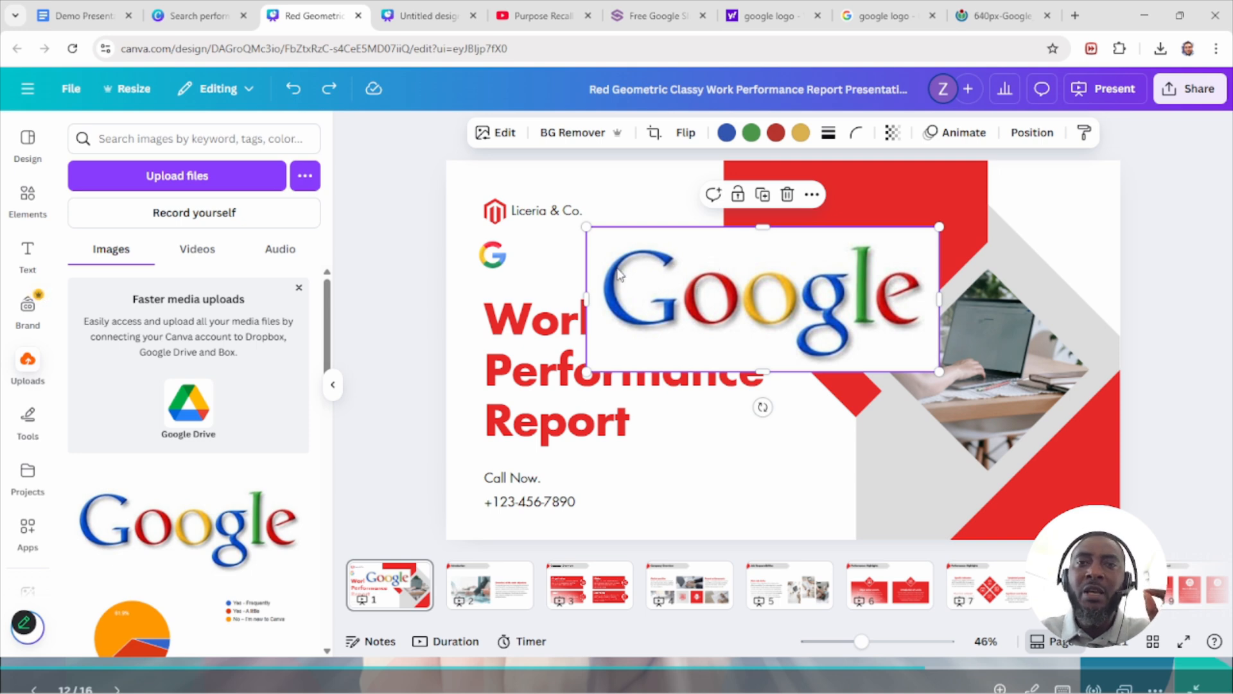
pyautogui.moveTo(581, 229); pyautogui.dragTo(634, 250)
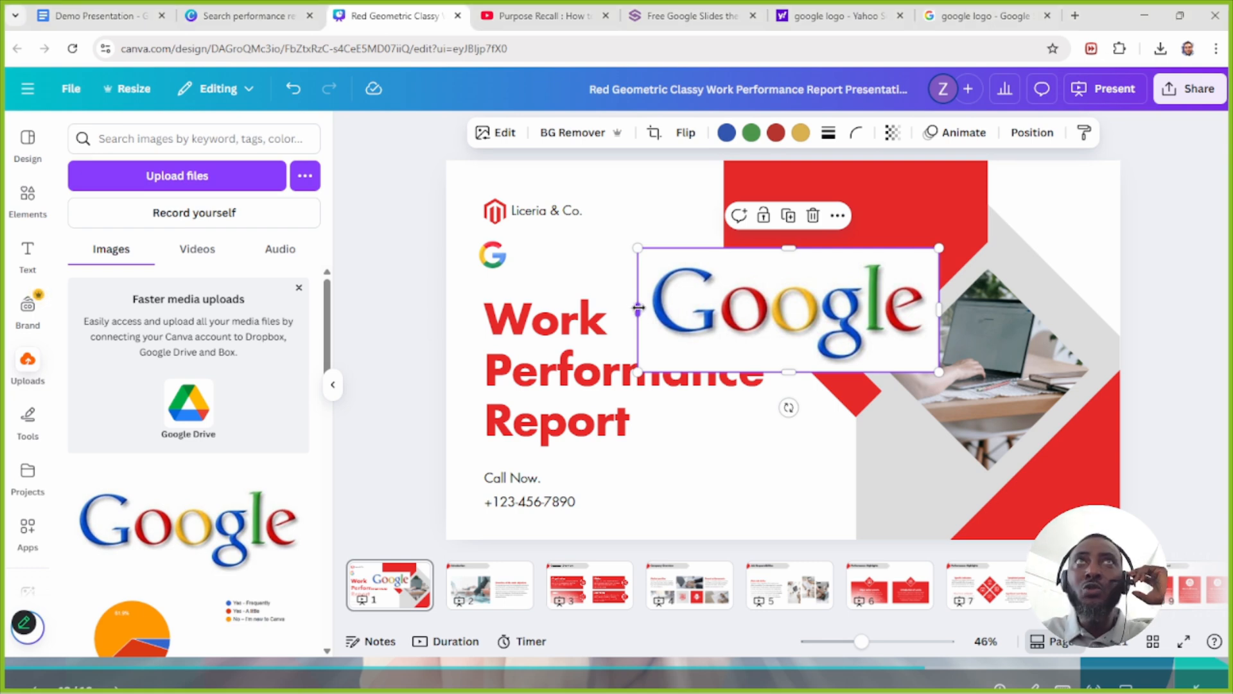
pyautogui.moveTo(638, 308); pyautogui.dragTo(645, 334)
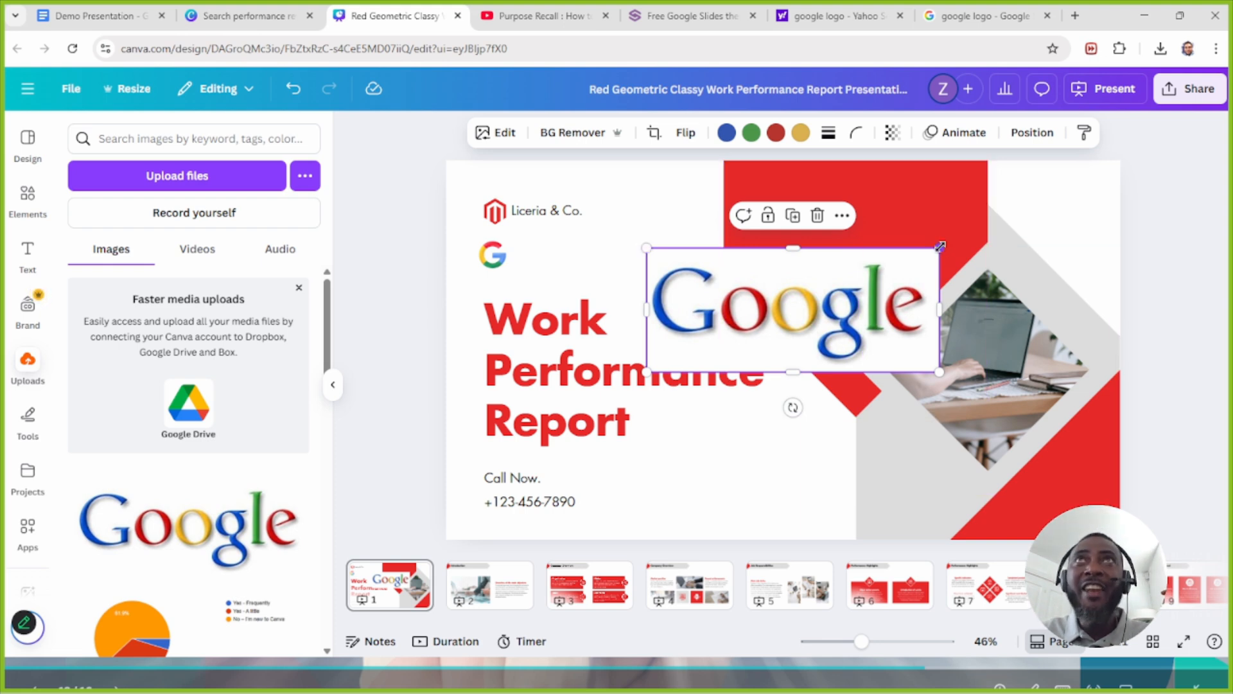
pyautogui.moveTo(906, 351); pyautogui.dragTo(750, 284)
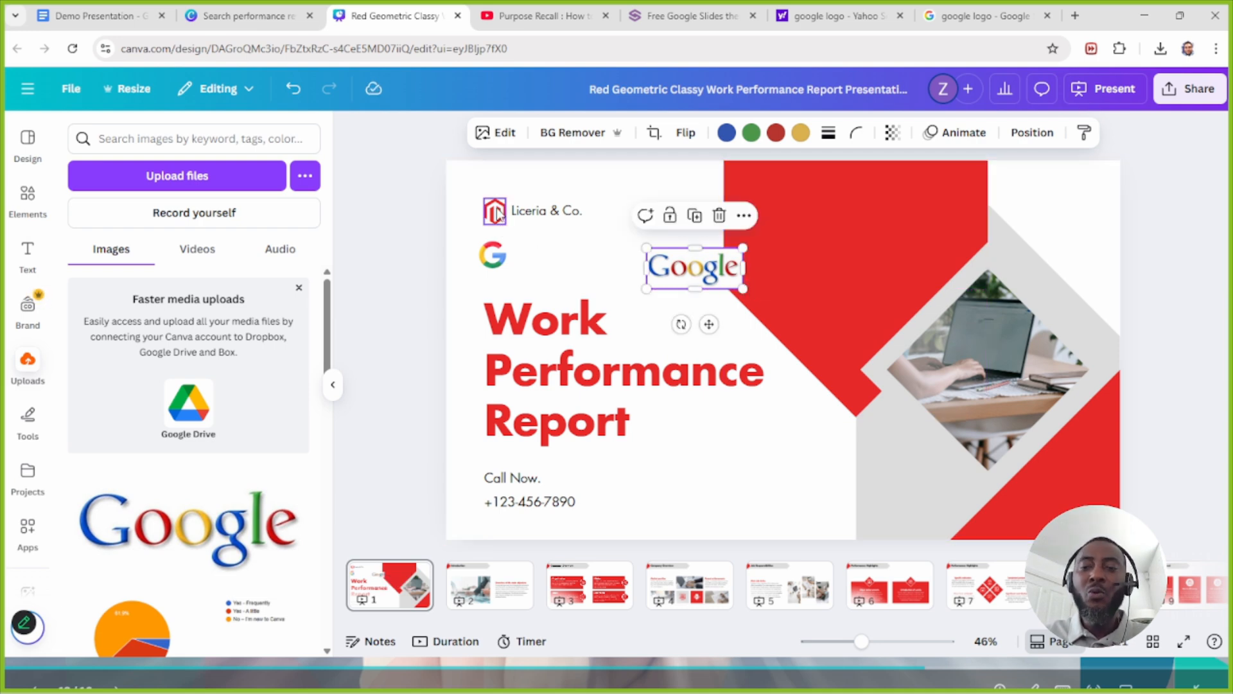
pyautogui.click(498, 213)
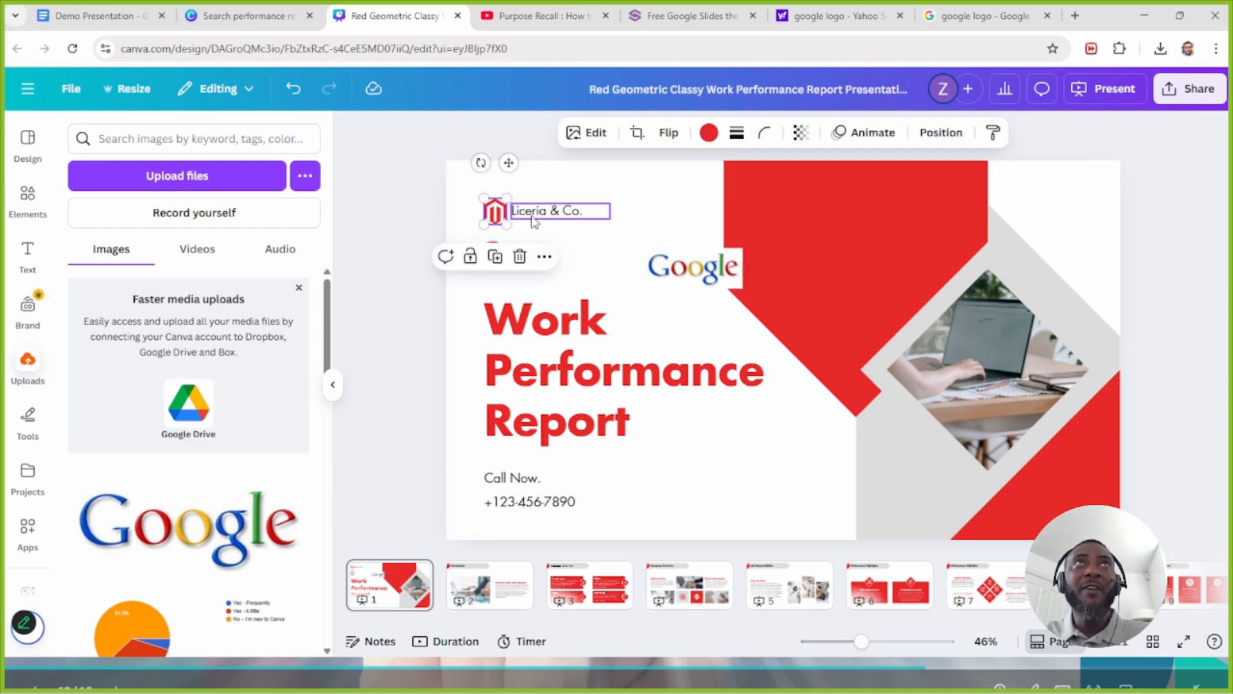
# Step: Delete the Liceria logo icon and the 'Liceria & Co.' name from the cover slide
pyautogui.click(519, 257)
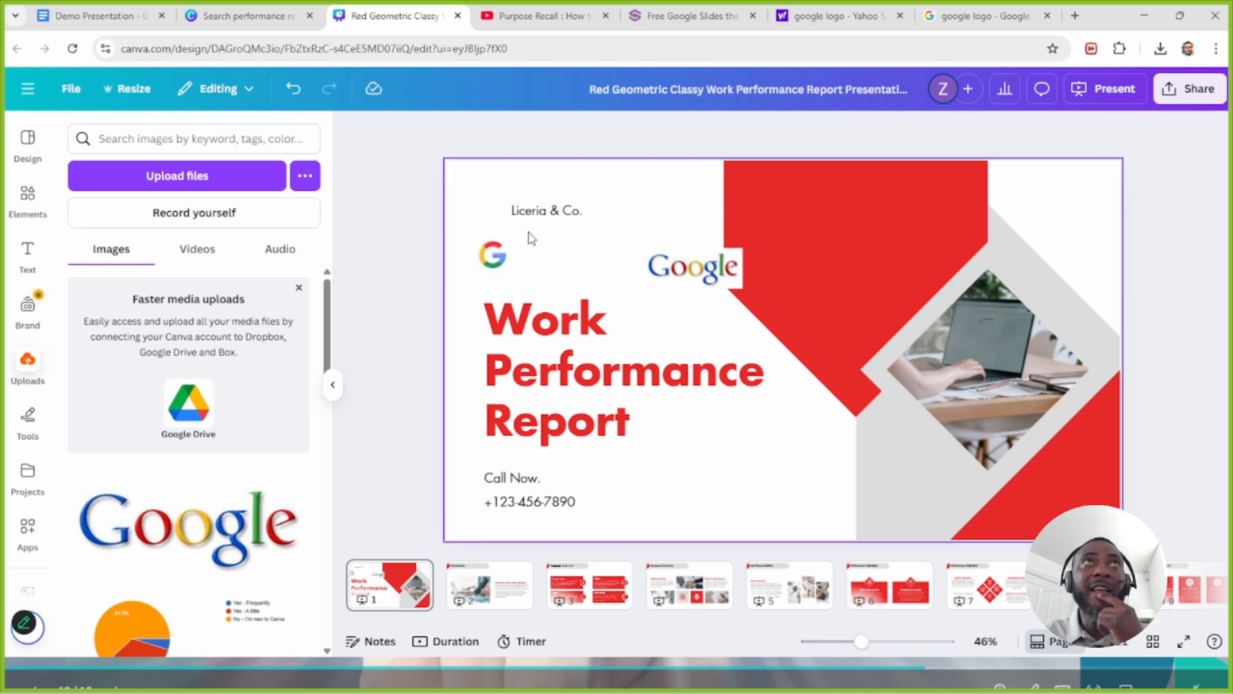
pyautogui.click(539, 215)
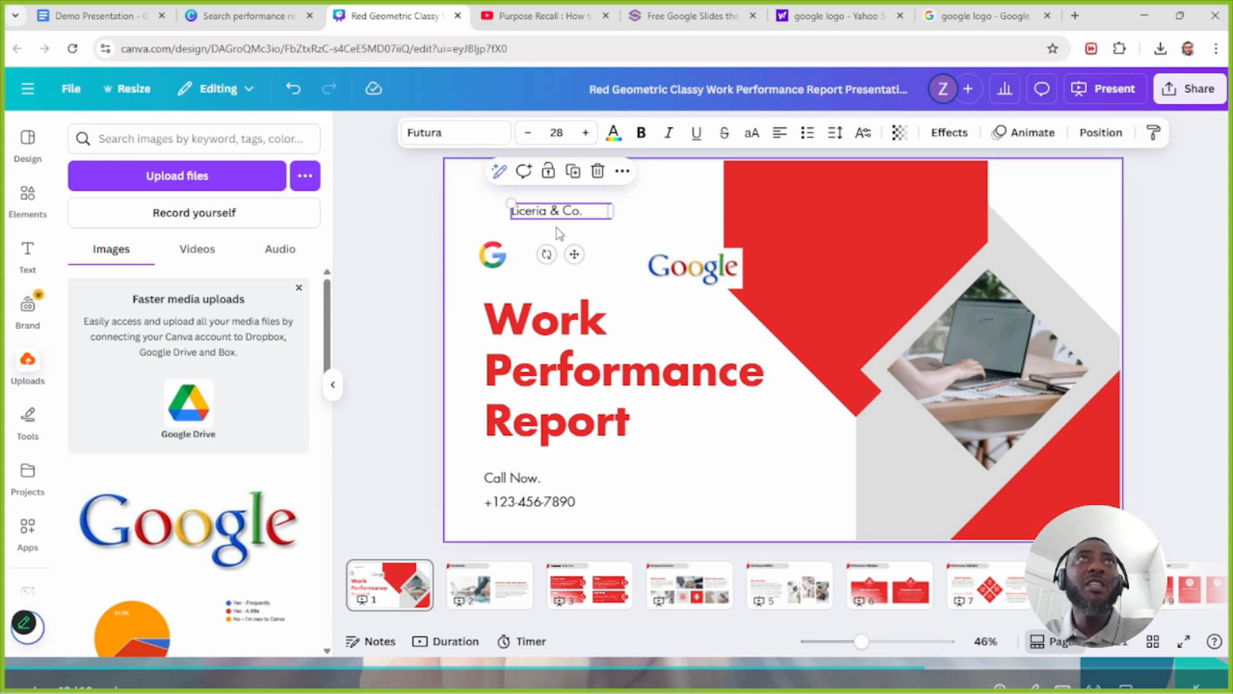
pyautogui.click(598, 171)
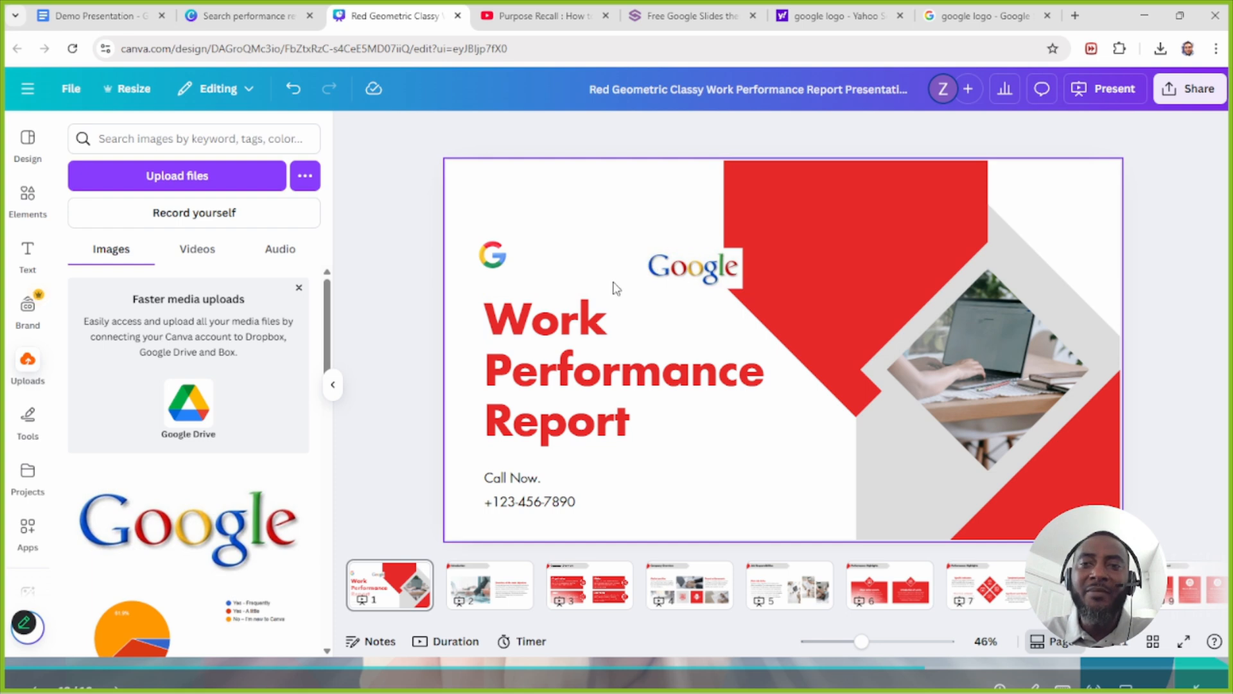
pyautogui.click(675, 279)
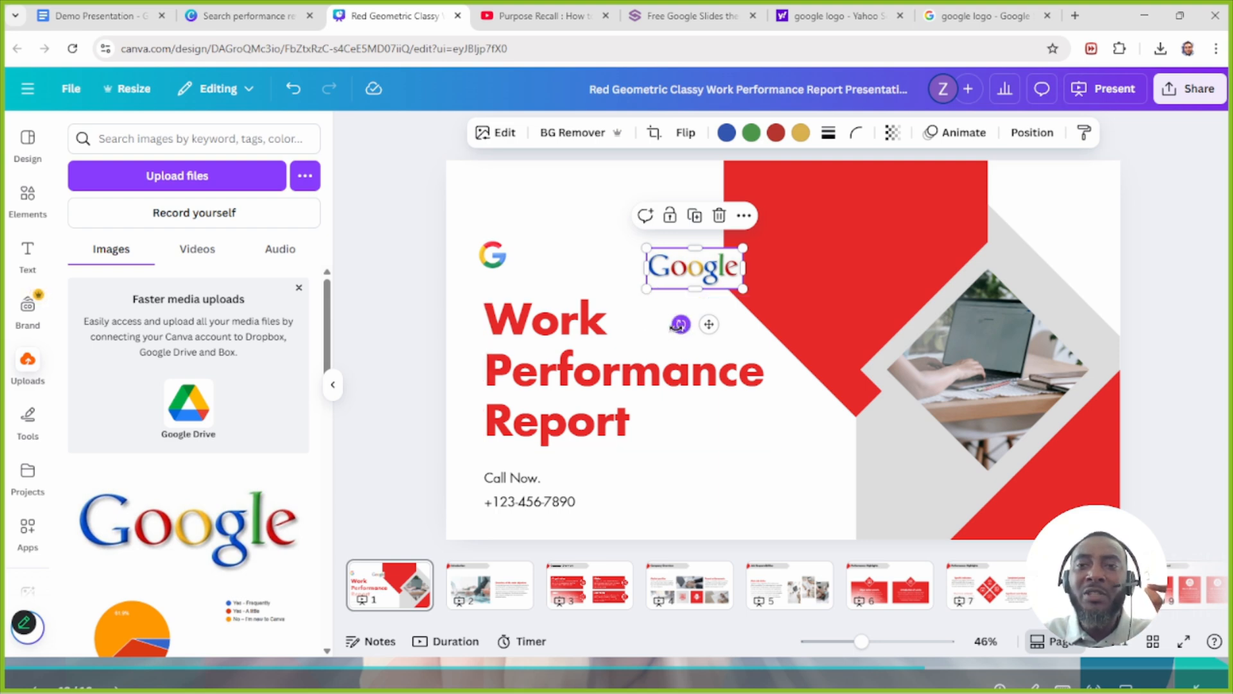
# Step: Move the Google wordmark into the slide's top-left corner, discarding a trial rotation
pyautogui.moveTo(680, 325); pyautogui.dragTo(730, 355)
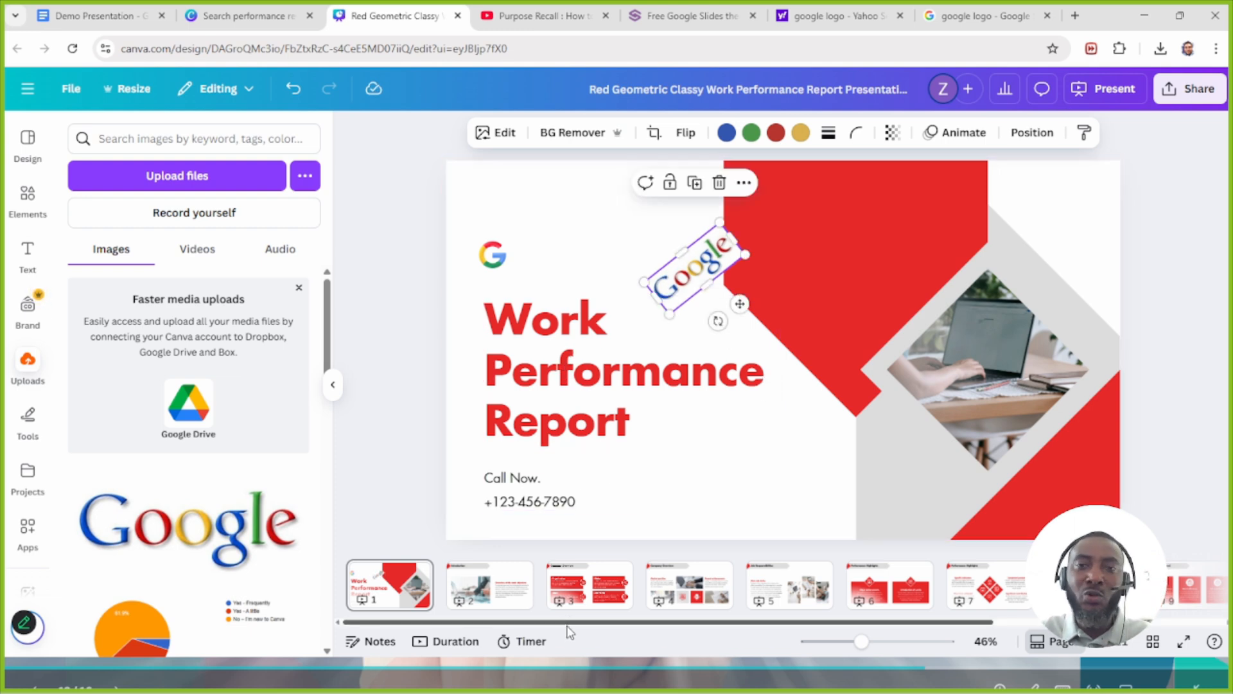
pyautogui.hotkey('ctrl', 'z')
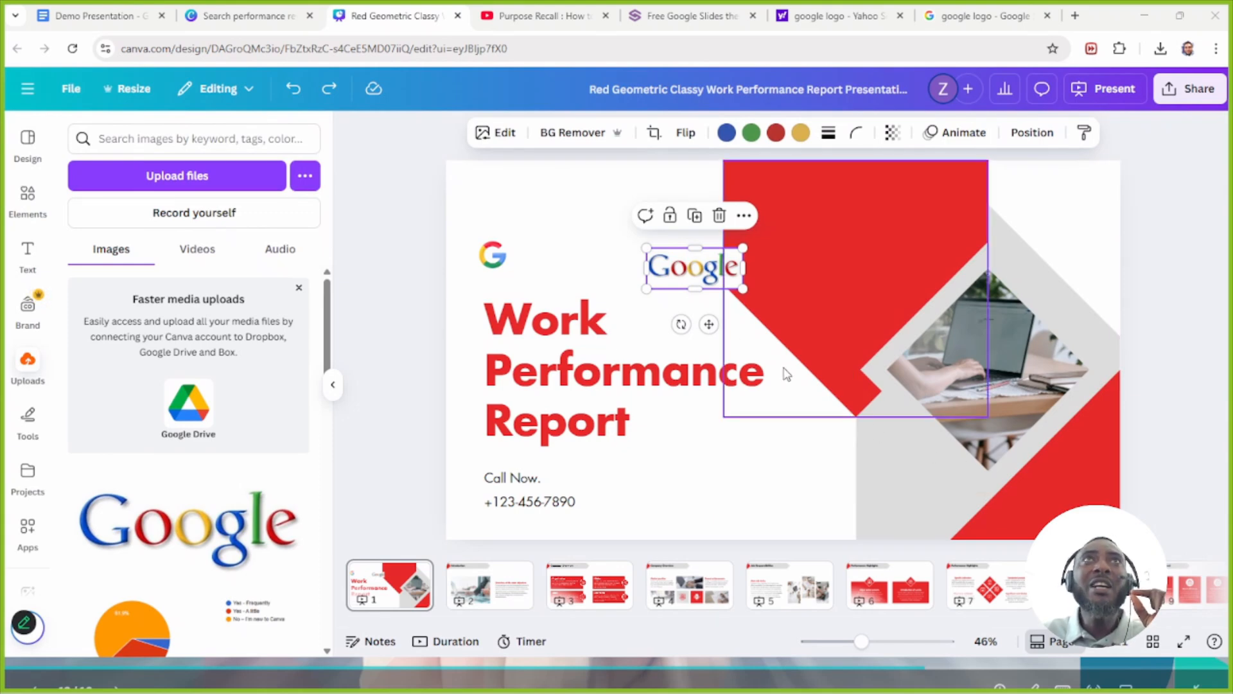
pyautogui.moveTo(711, 324); pyautogui.dragTo(565, 268)
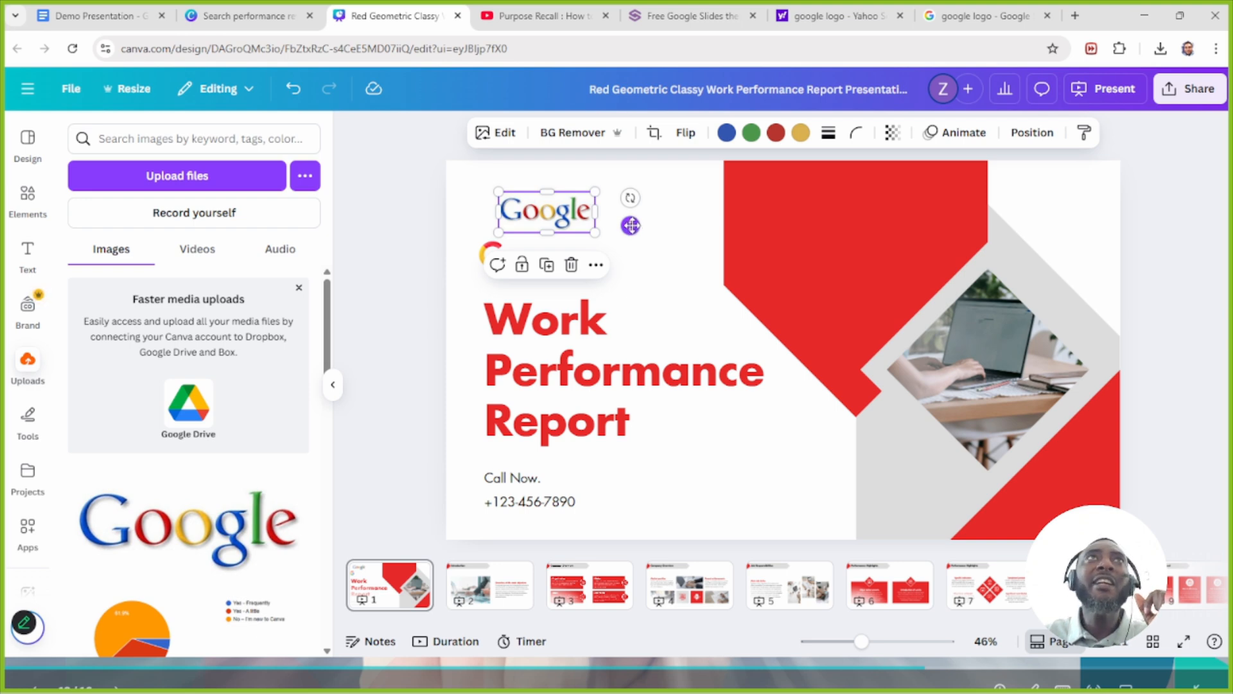
pyautogui.moveTo(631, 226); pyautogui.dragTo(616, 225)
pyautogui.click(637, 311)
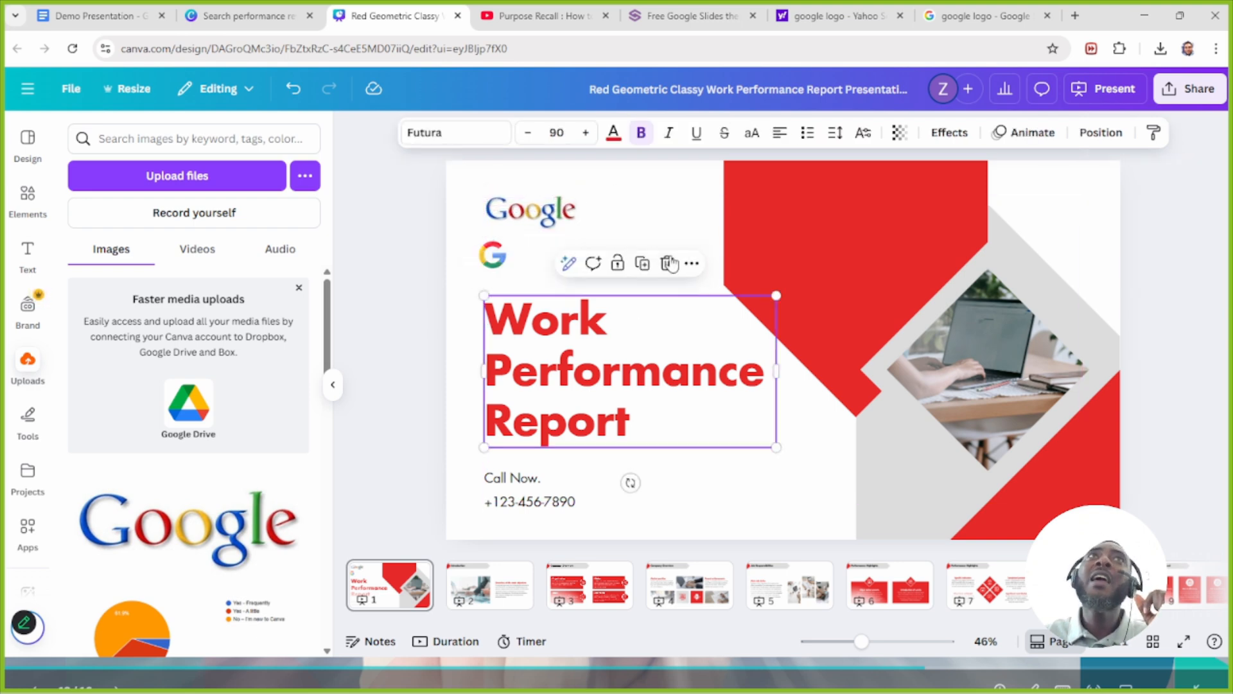
pyautogui.click(745, 276)
pyautogui.click(543, 219)
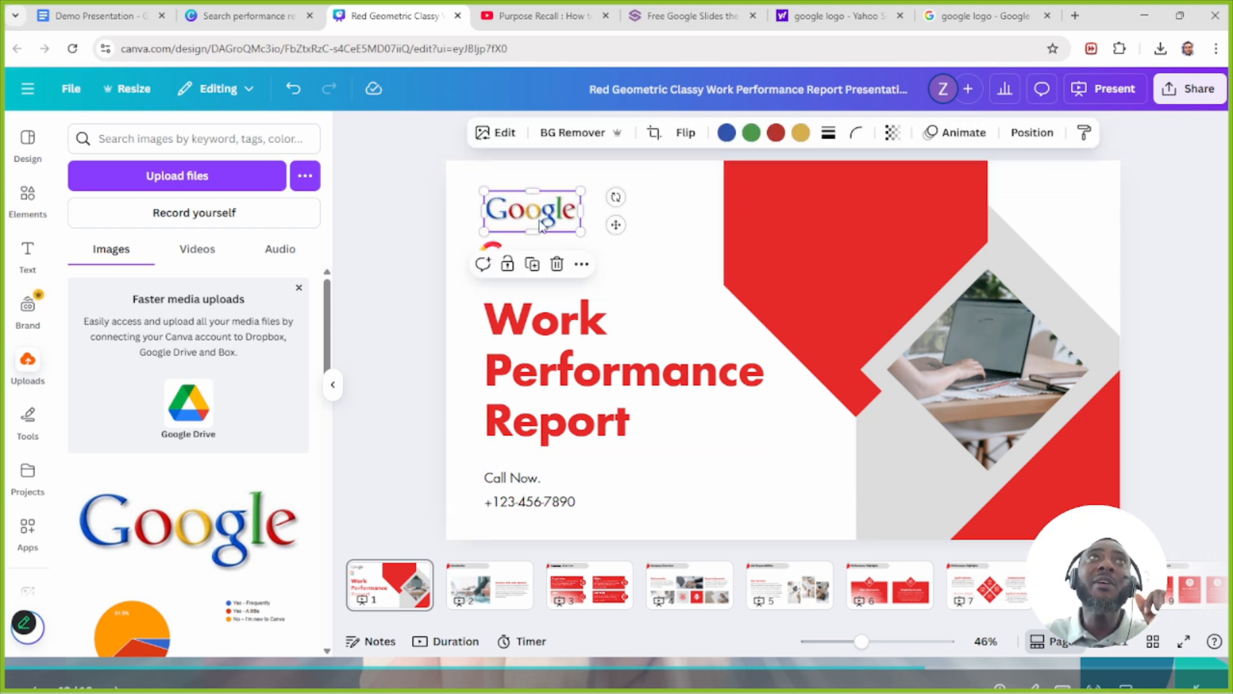
pyautogui.moveTo(545, 212)
pyautogui.mouseDown()
pyautogui.moveTo(565, 176)
pyautogui.moveTo(602, 182)
pyautogui.moveTo(543, 214)
pyautogui.mouseUp()
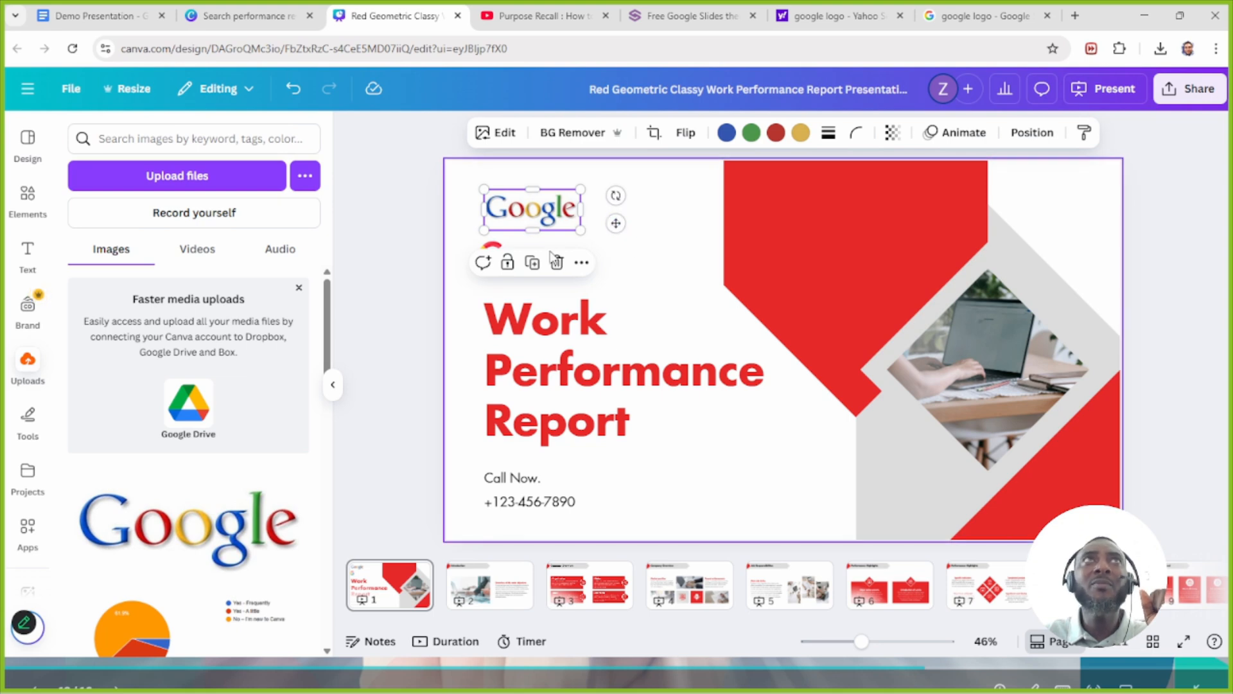
pyautogui.press('Escape')
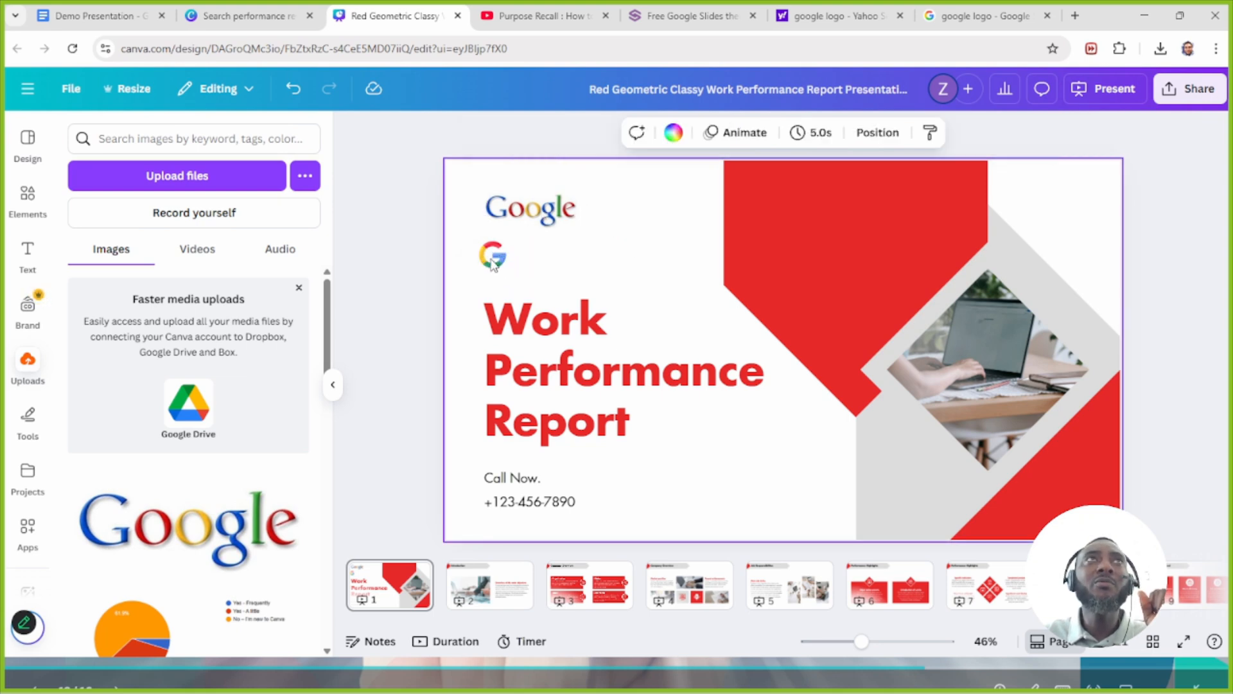
# Step: Delete the small Google G icon sitting beneath the wordmark
pyautogui.click(589, 311)
pyautogui.click(607, 223)
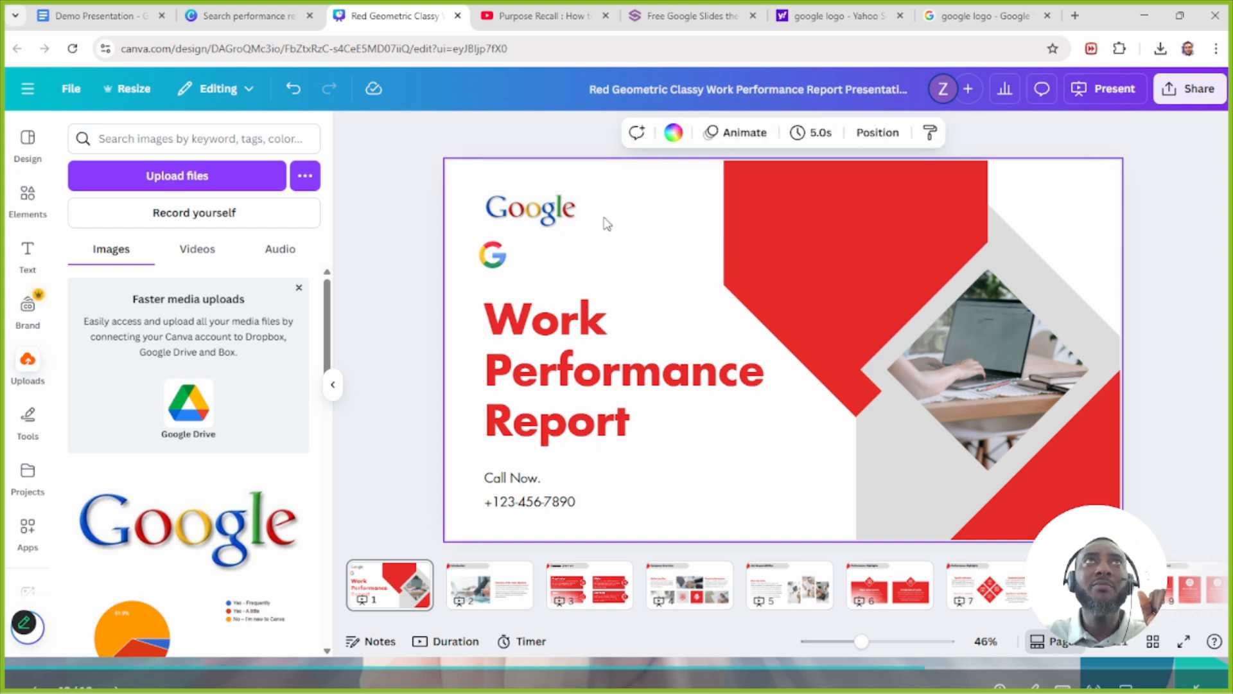
pyautogui.click(499, 255)
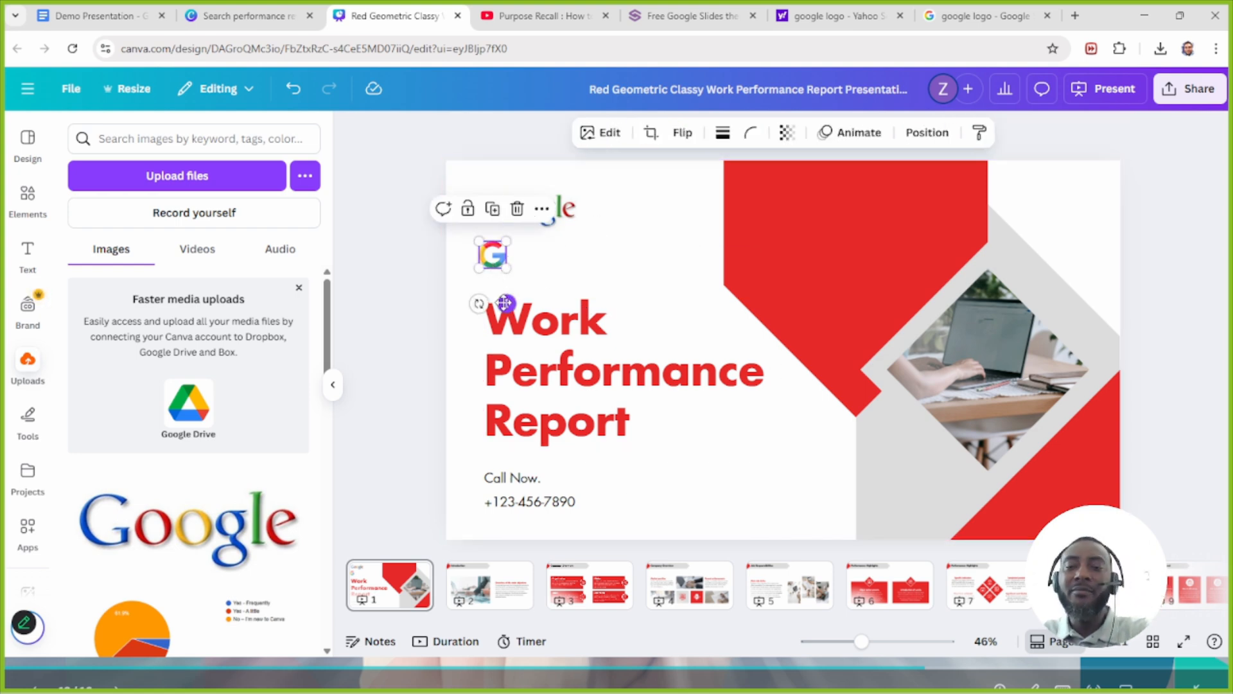
pyautogui.press('Delete')
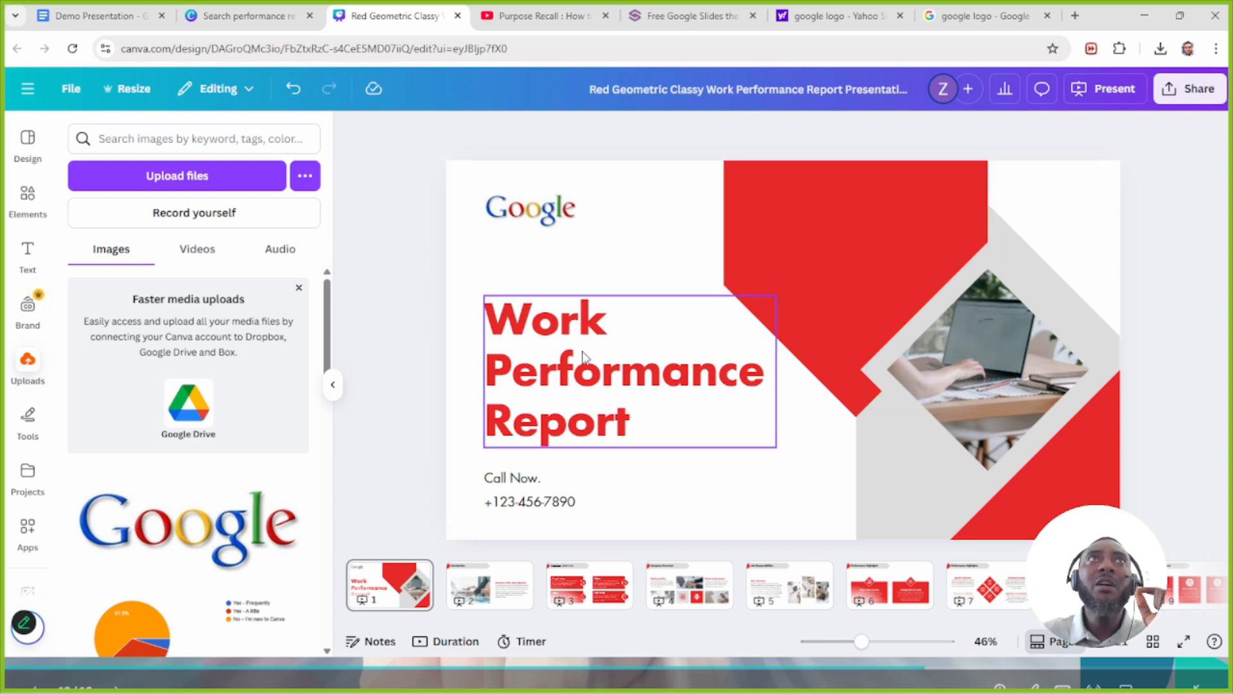
# Step: Move the title up slightly and change 'Work Performance Report' to 'Annual Report'
pyautogui.click(580, 370)
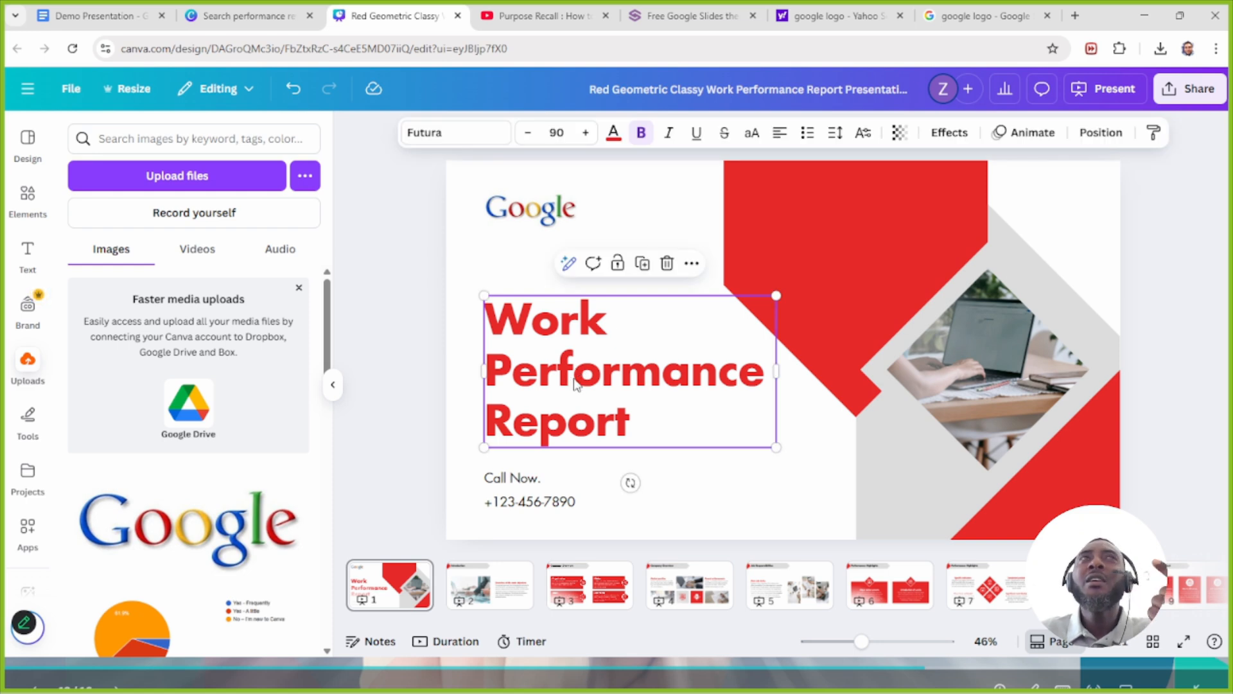
pyautogui.moveTo(578, 370); pyautogui.dragTo(579, 353)
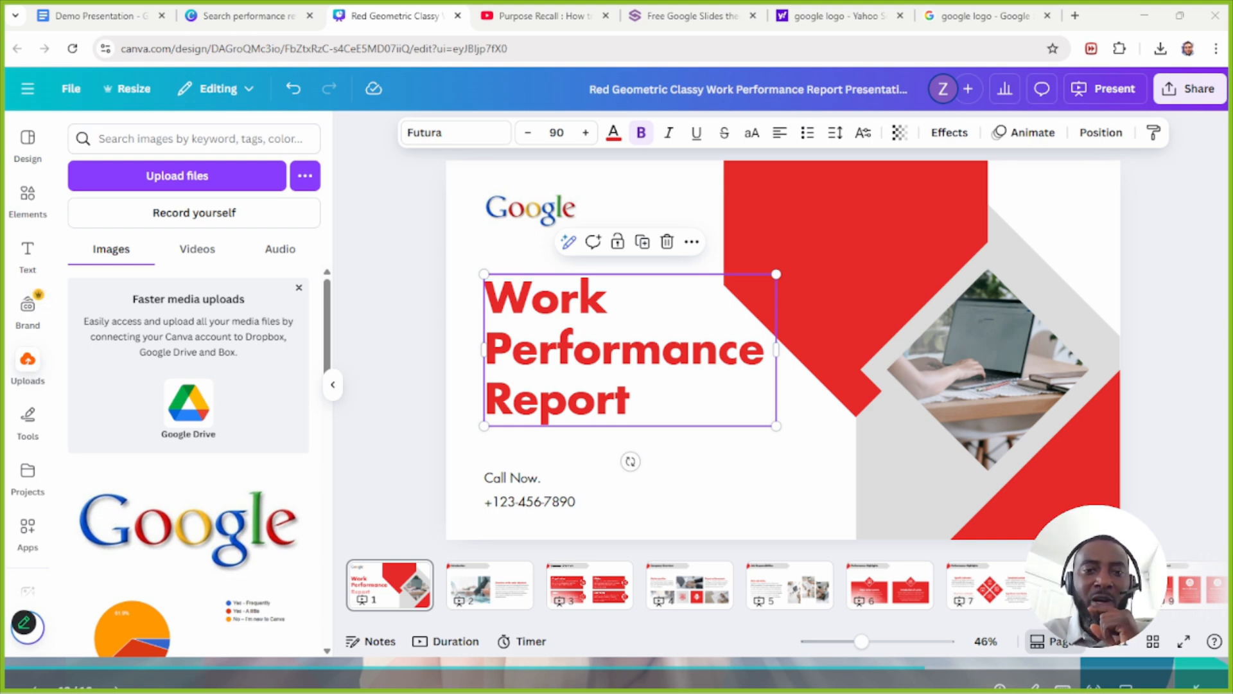
pyautogui.keyDown('shift'); pyautogui.click(691, 361); pyautogui.keyUp('shift')
pyautogui.doubleClick(732, 355)
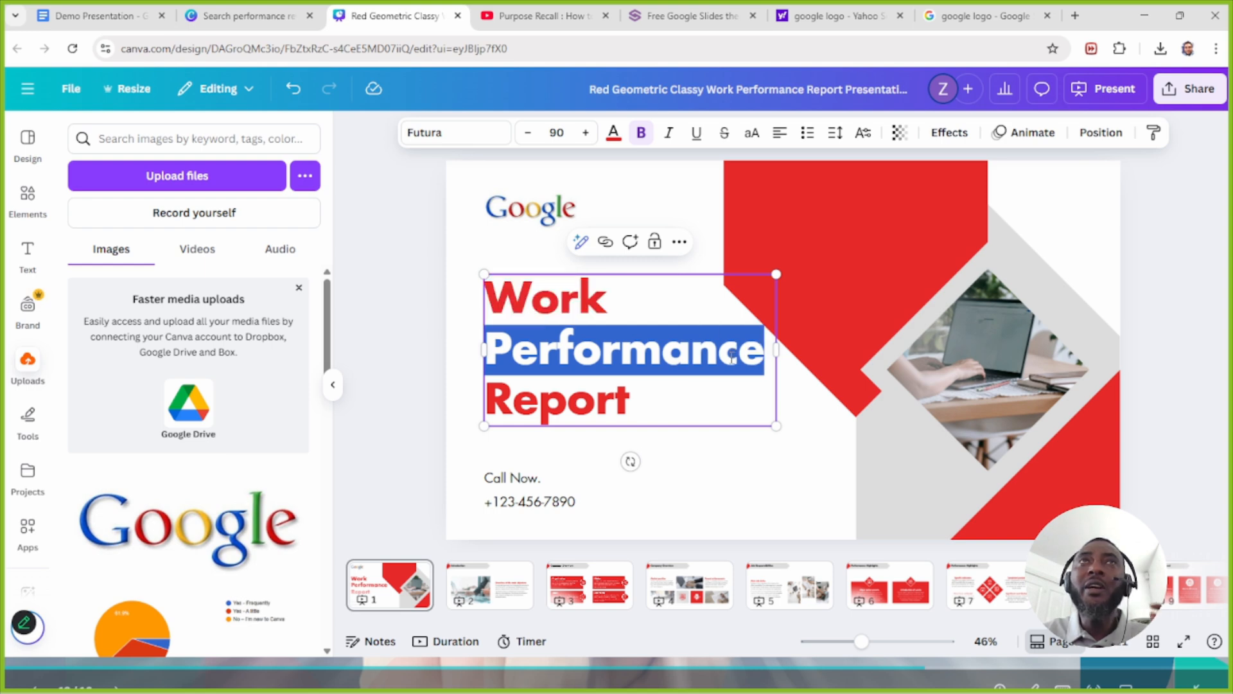
pyautogui.click(710, 385)
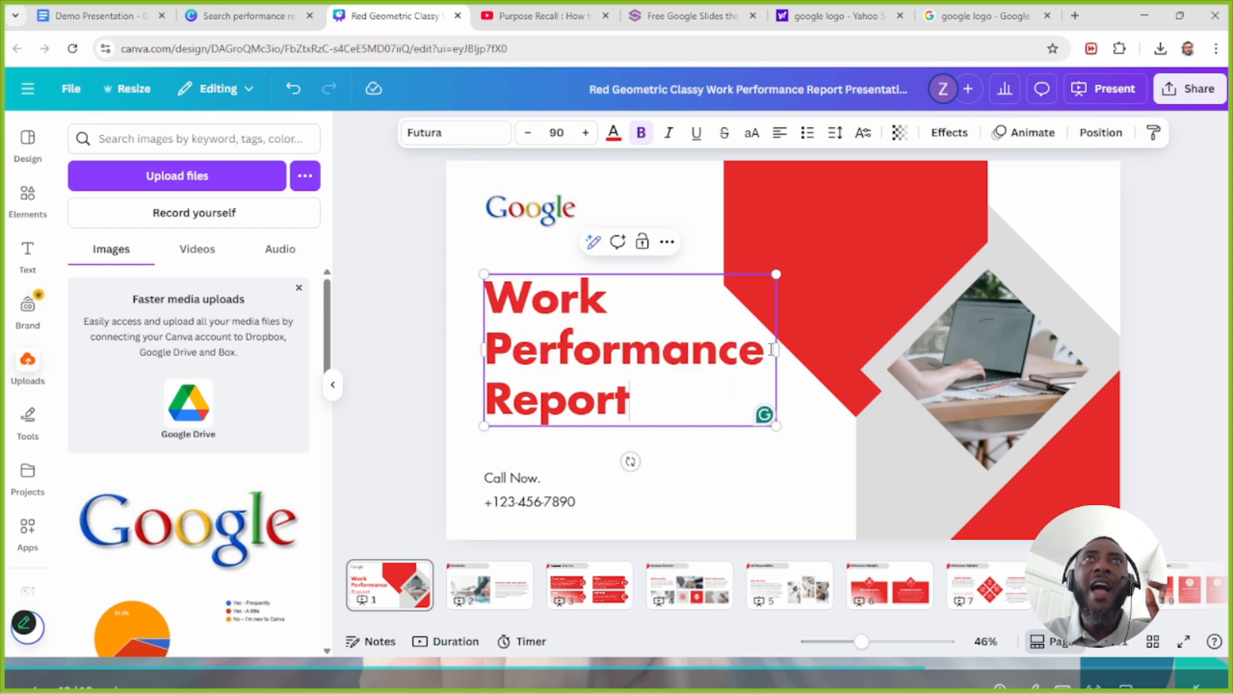
pyautogui.moveTo(770, 349); pyautogui.dragTo(502, 296)
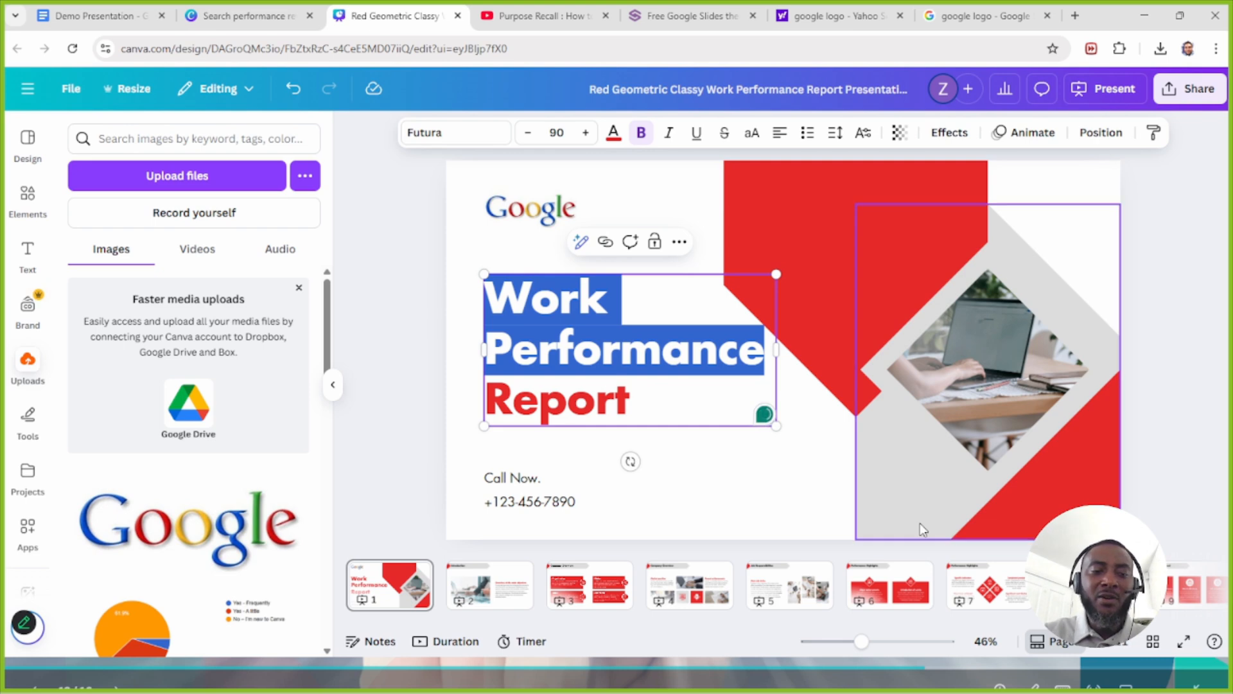
pyautogui.write('Ann')
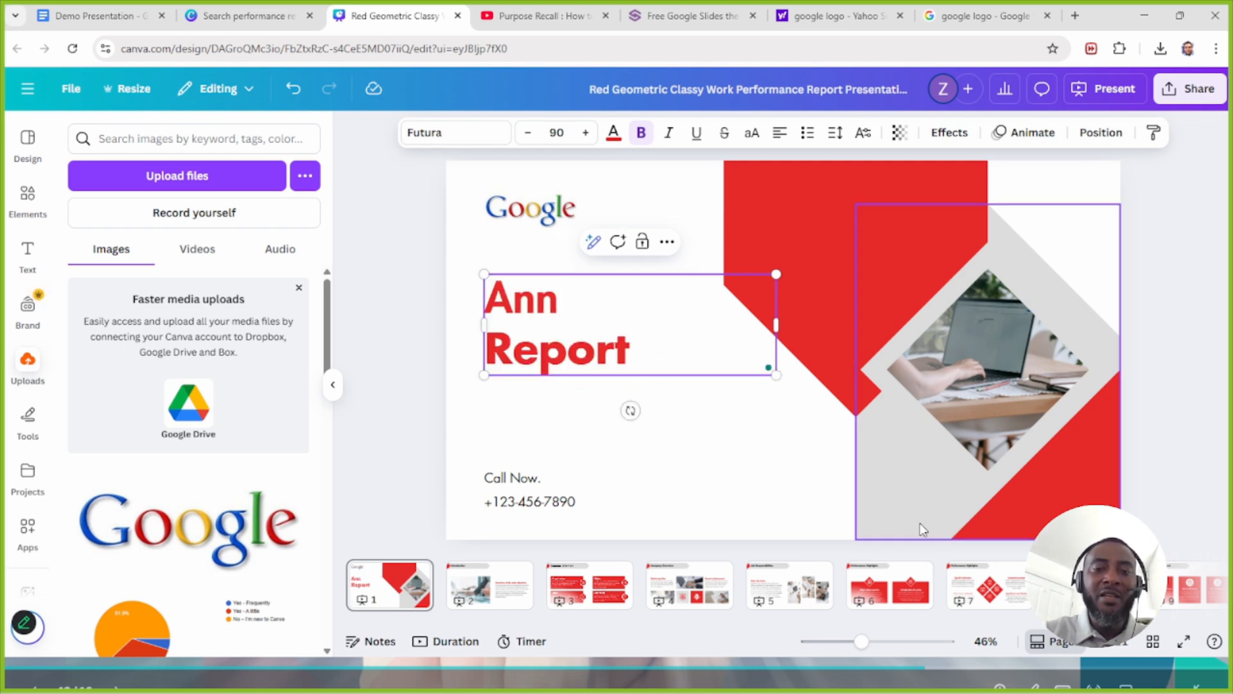
pyautogui.write('ual')
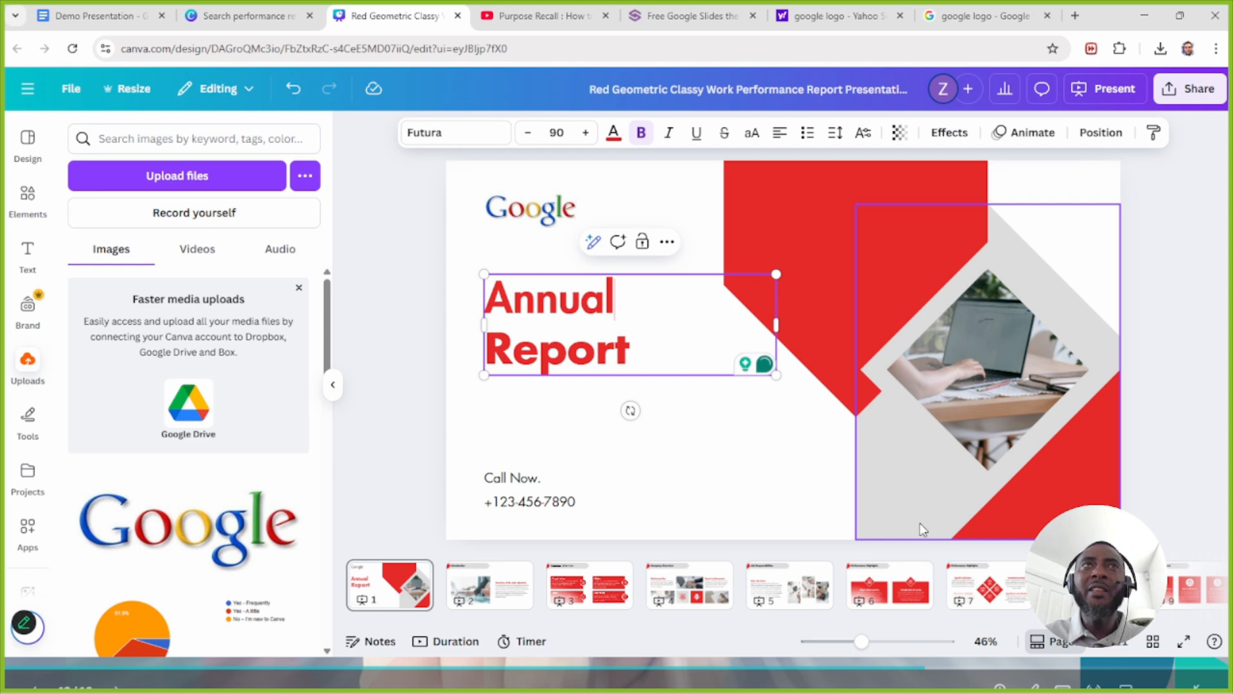
pyautogui.click(695, 438)
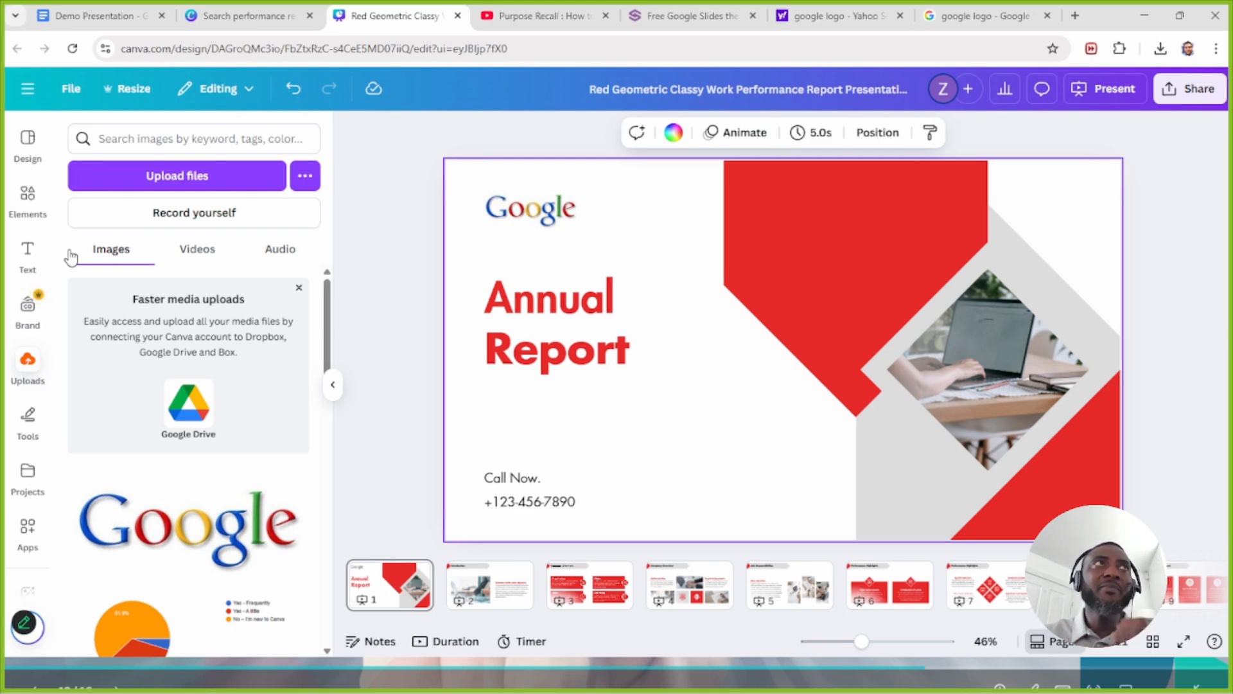
pyautogui.click(29, 251)
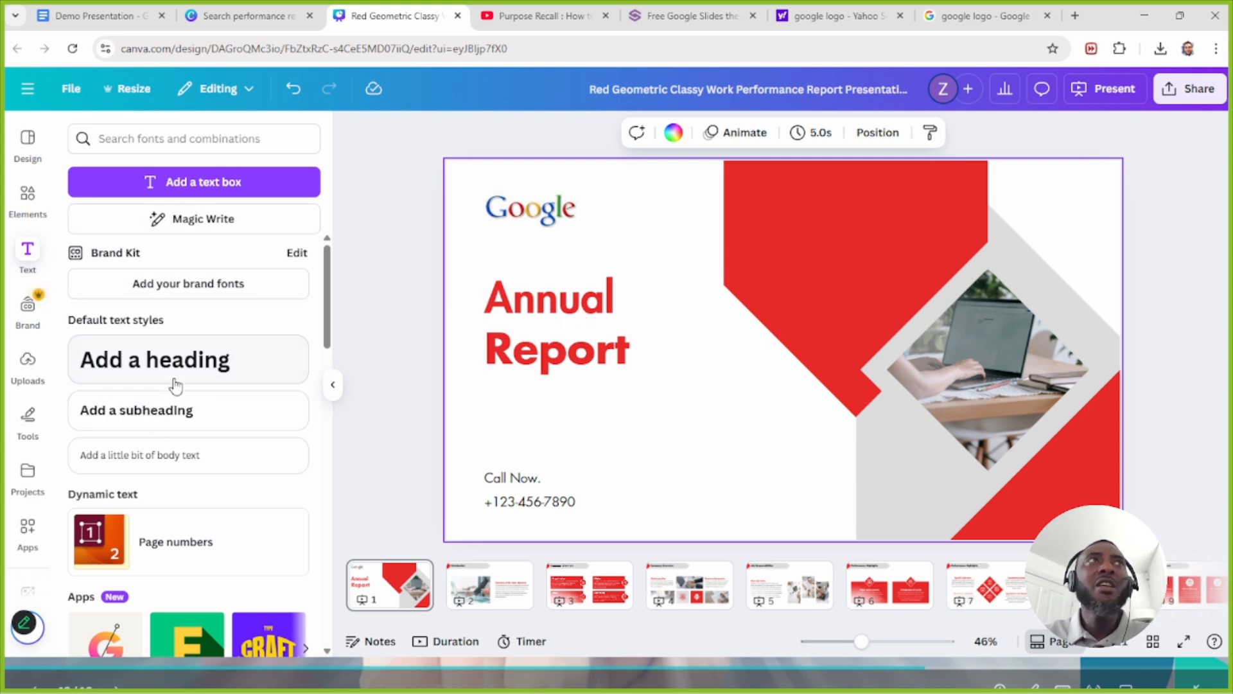
# Step: Add a subheading under the title reading 'A positive outcome to a challenging year.' and widen its box
pyautogui.click(166, 417)
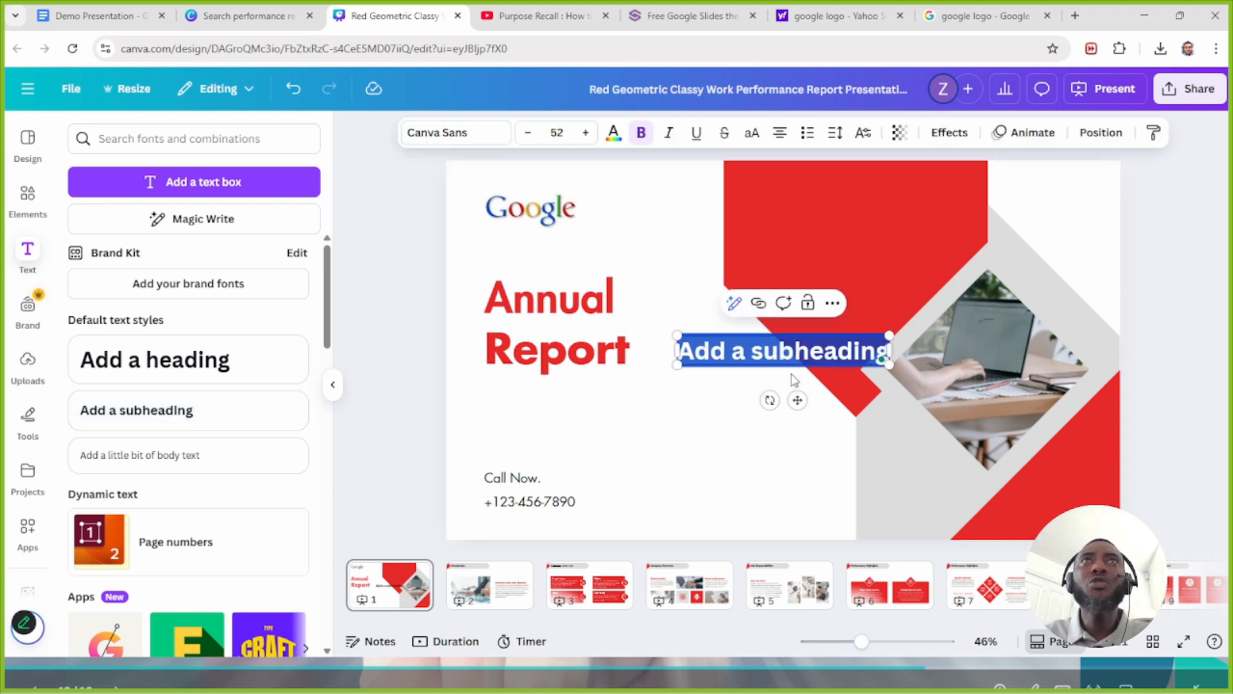
pyautogui.moveTo(797, 401); pyautogui.dragTo(608, 452)
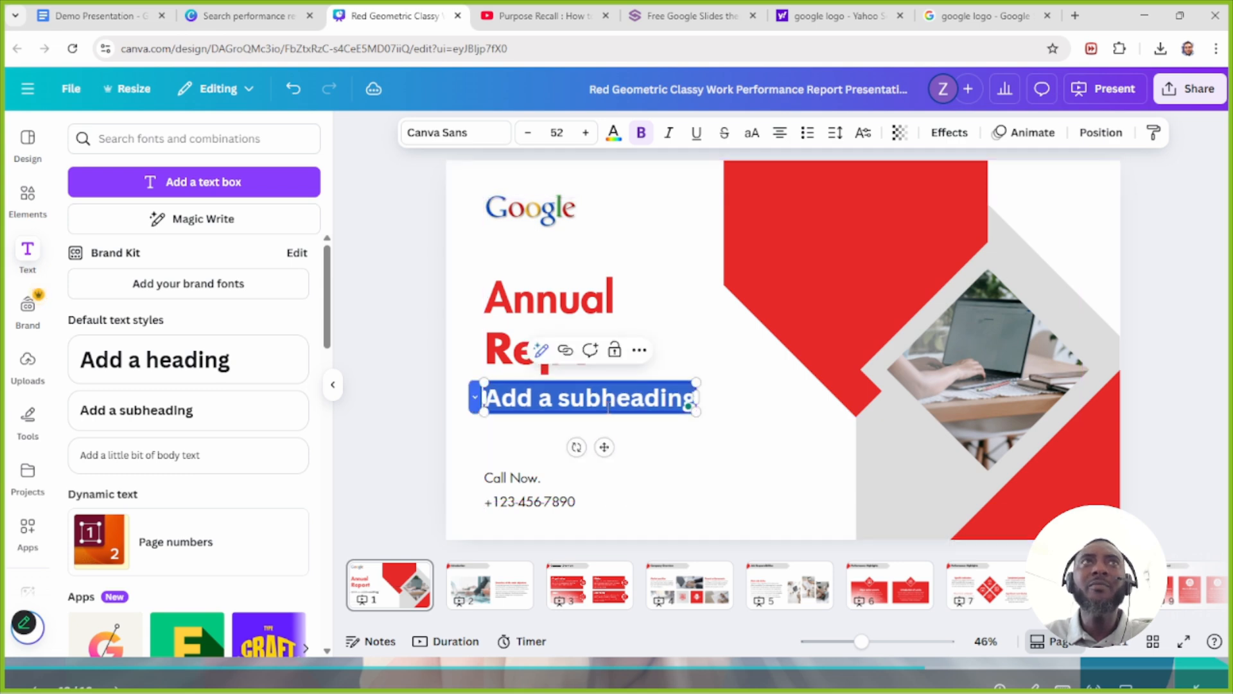
pyautogui.click(601, 398)
pyautogui.hotkey('ctrl', 'a')
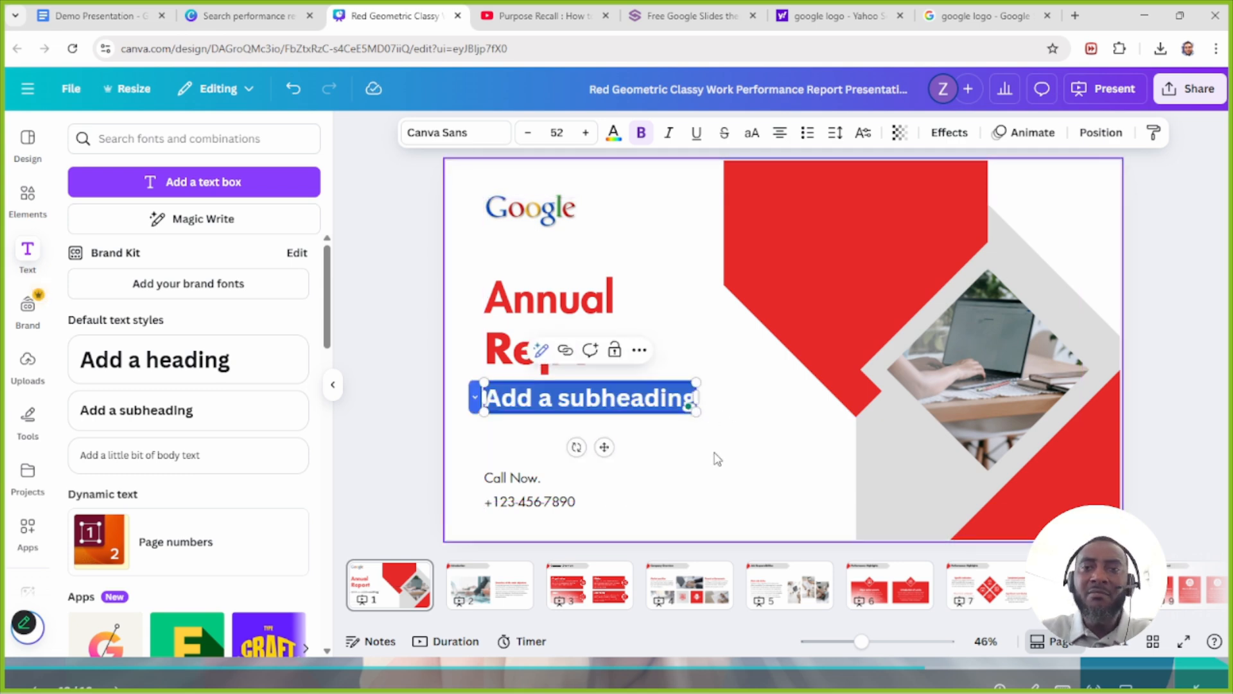
pyautogui.write('A')
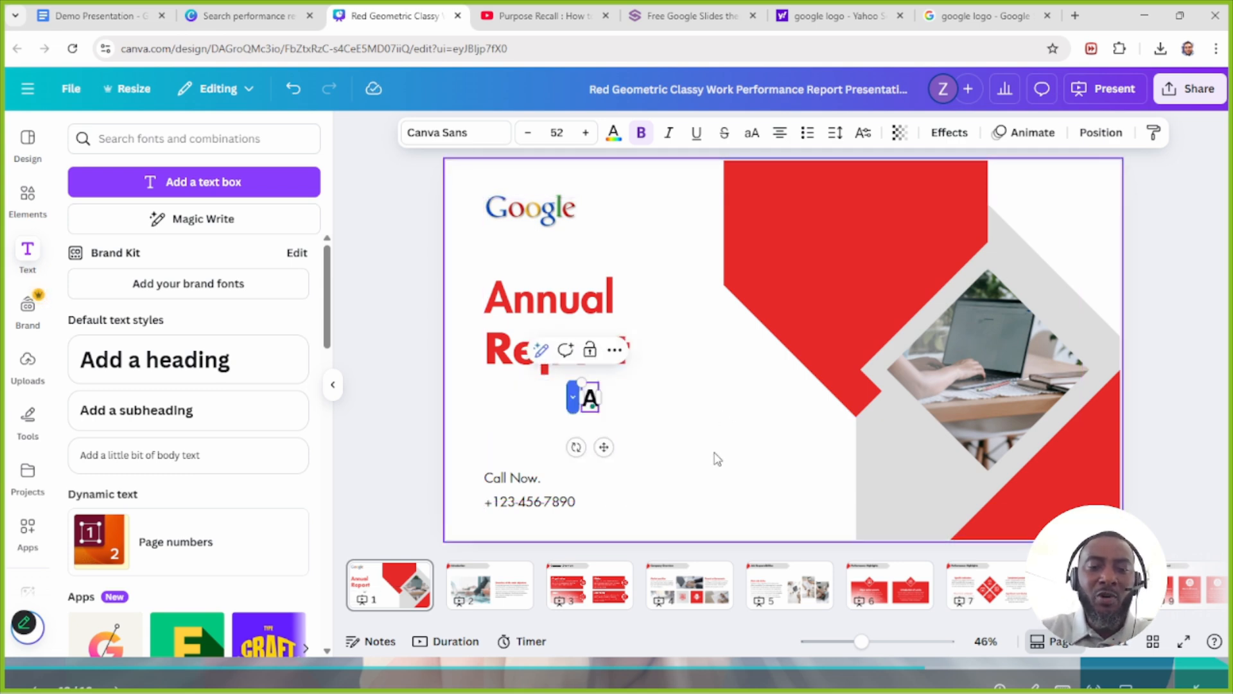
pyautogui.write(' positive outst')
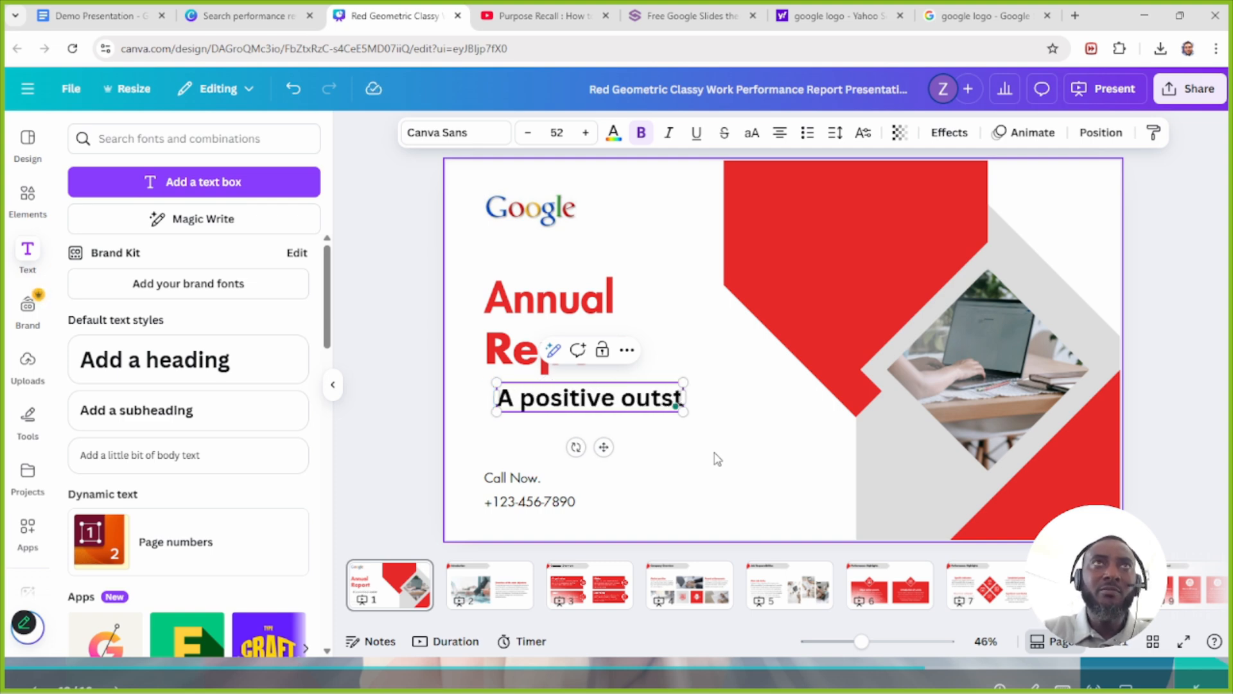
pyautogui.press('BackSpace')
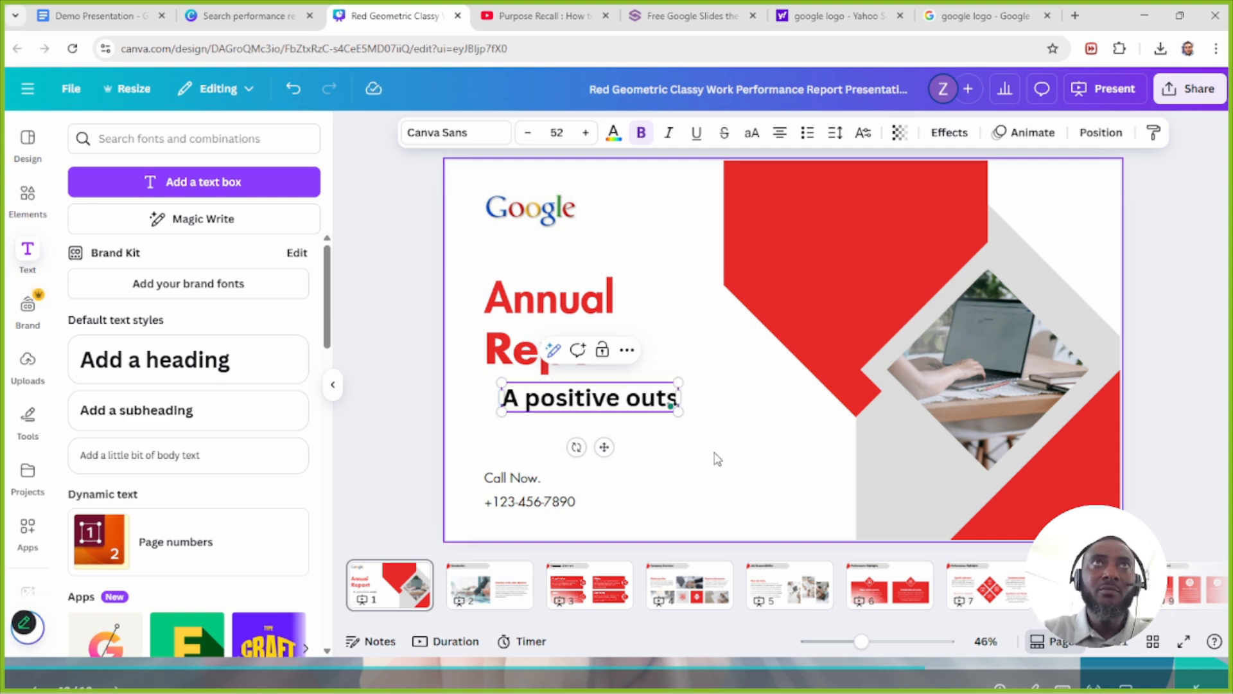
pyautogui.press('BackSpace')
pyautogui.press('BackSpace')
pyautogui.press('BackSpace')
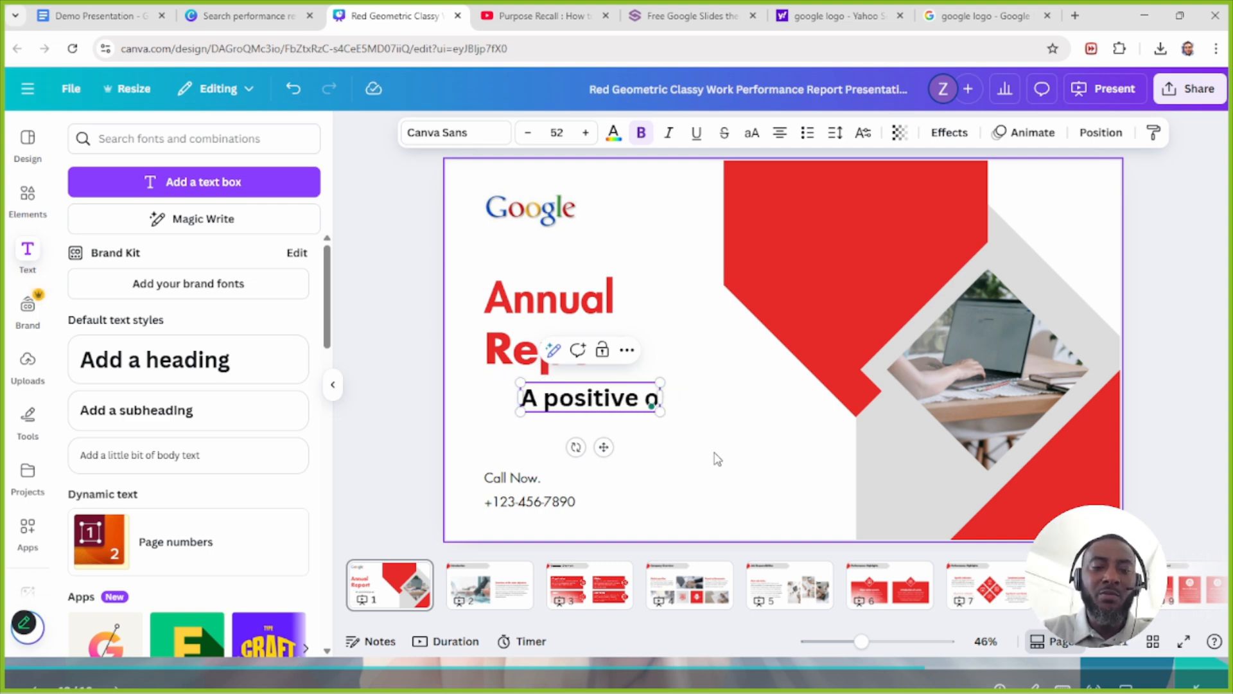
pyautogui.write('utcome')
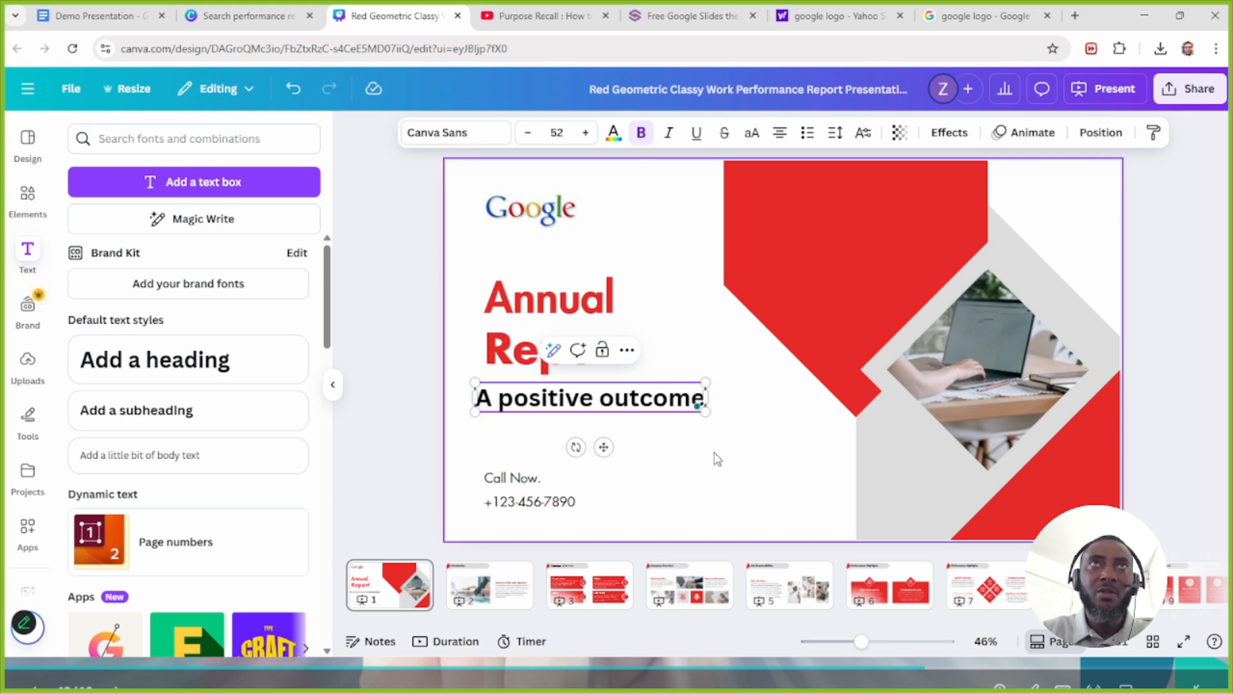
pyautogui.write(' to')
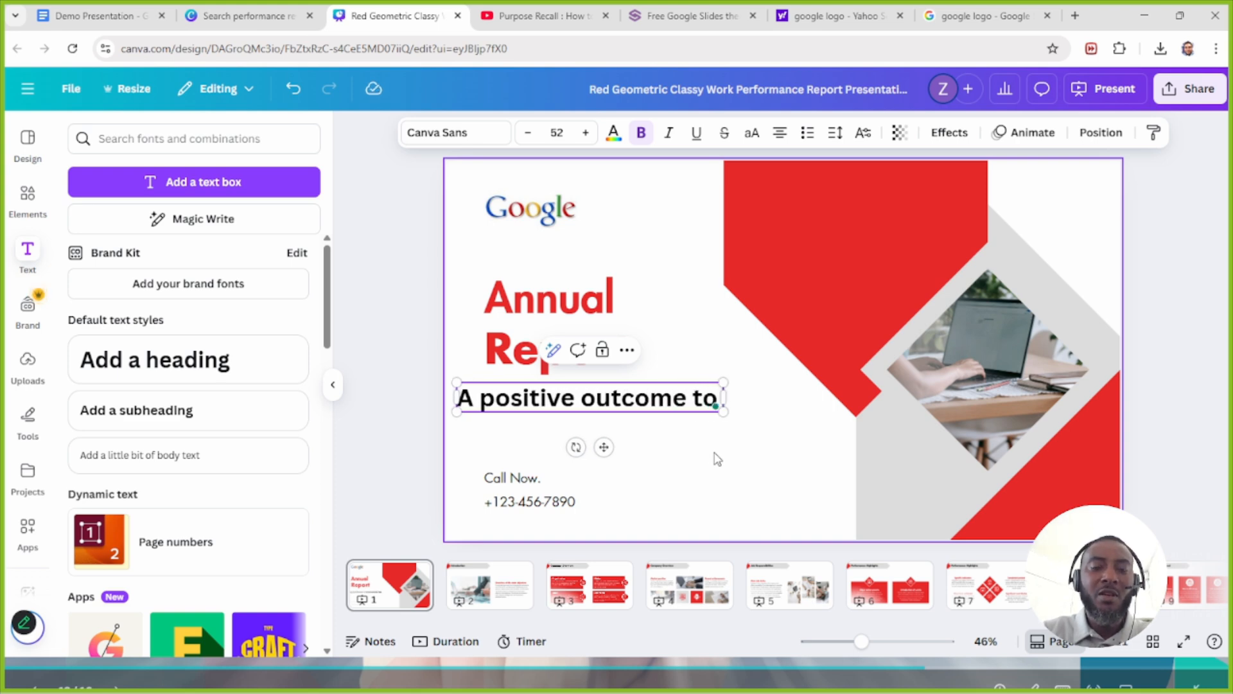
pyautogui.write(' a chal')
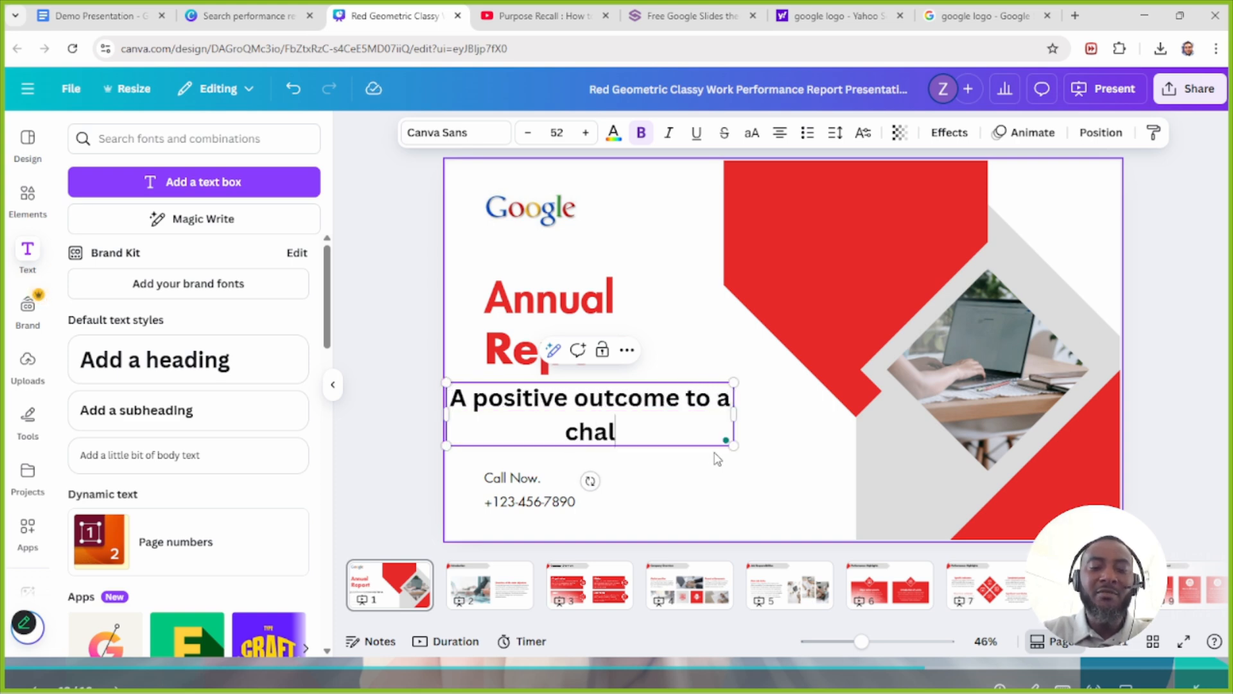
pyautogui.write('lenging')
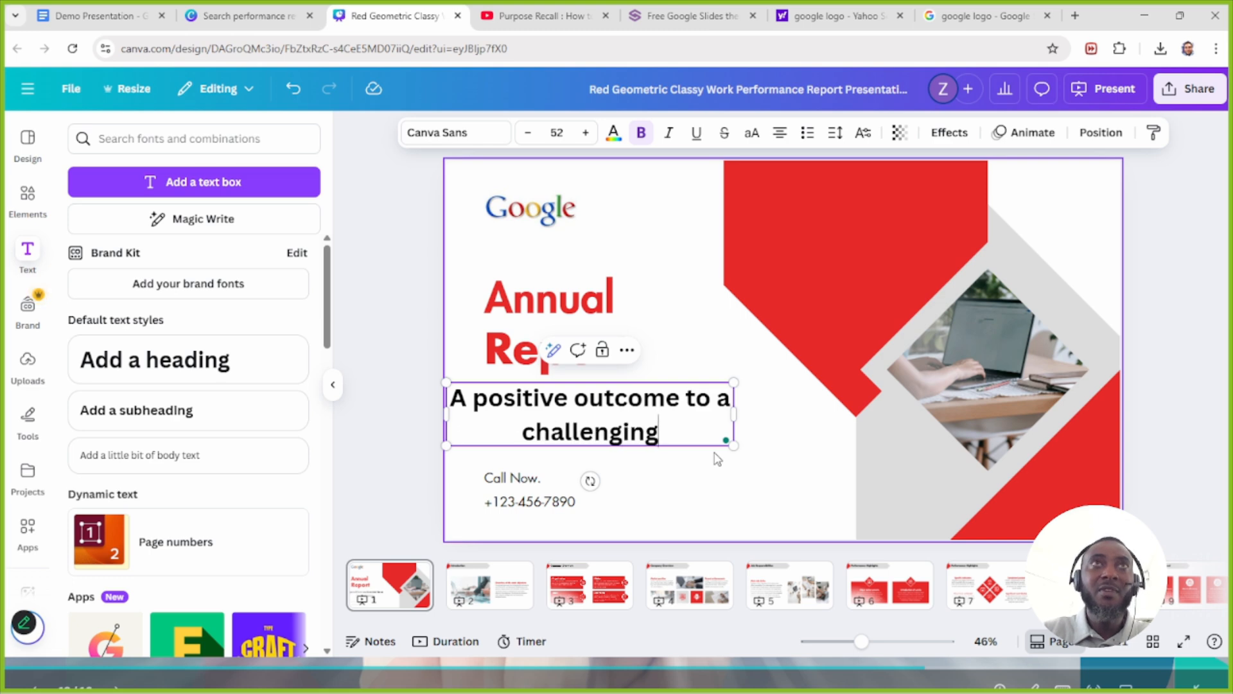
pyautogui.write(' year.')
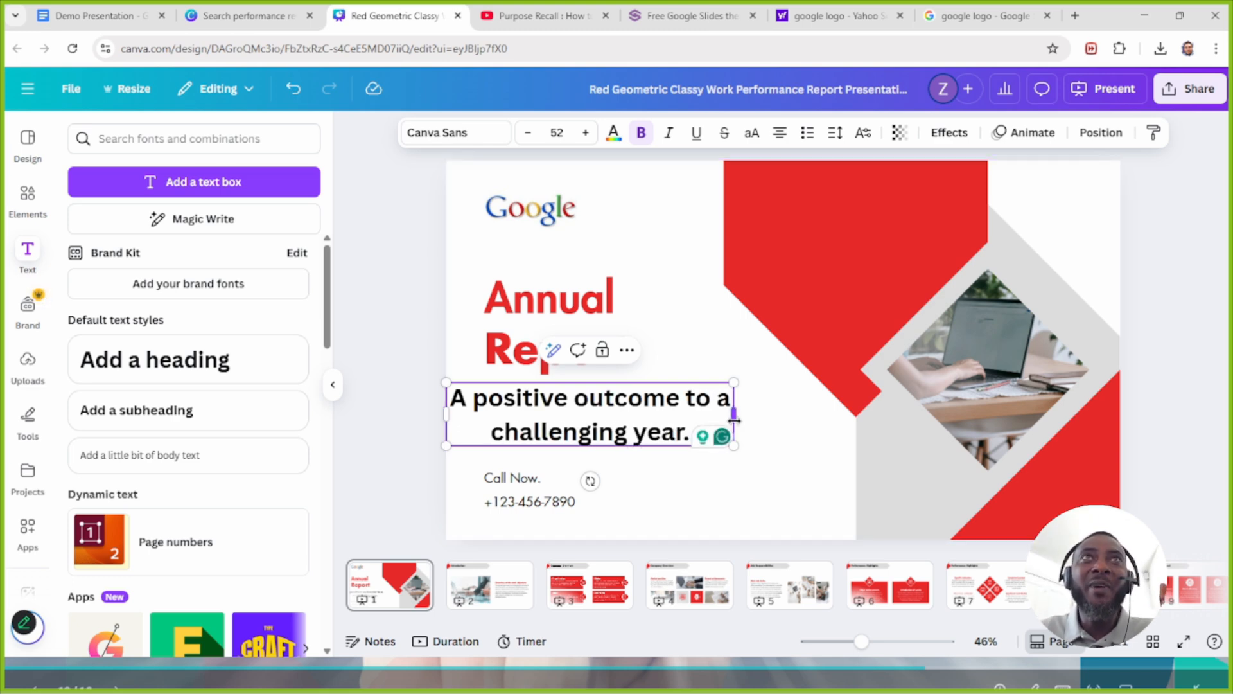
pyautogui.moveTo(734, 414)
pyautogui.mouseDown()
pyautogui.moveTo(1002, 421)
pyautogui.moveTo(704, 426)
pyautogui.moveTo(739, 432)
pyautogui.mouseUp()
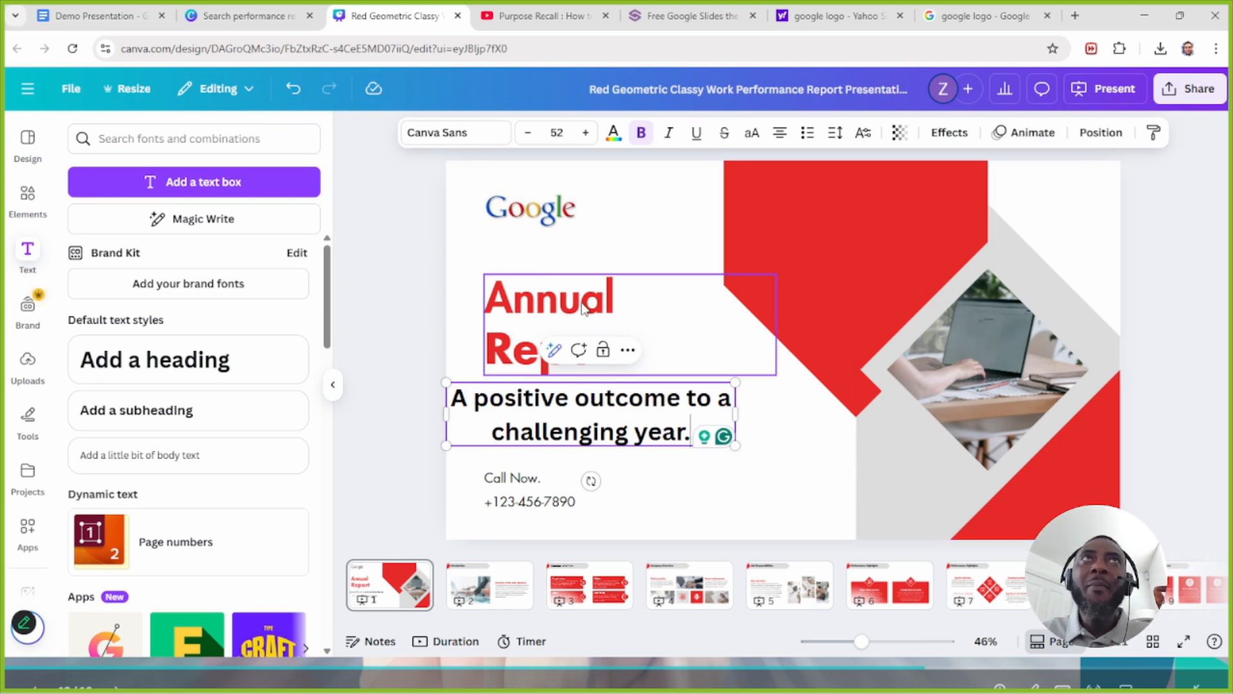
pyautogui.click(580, 206)
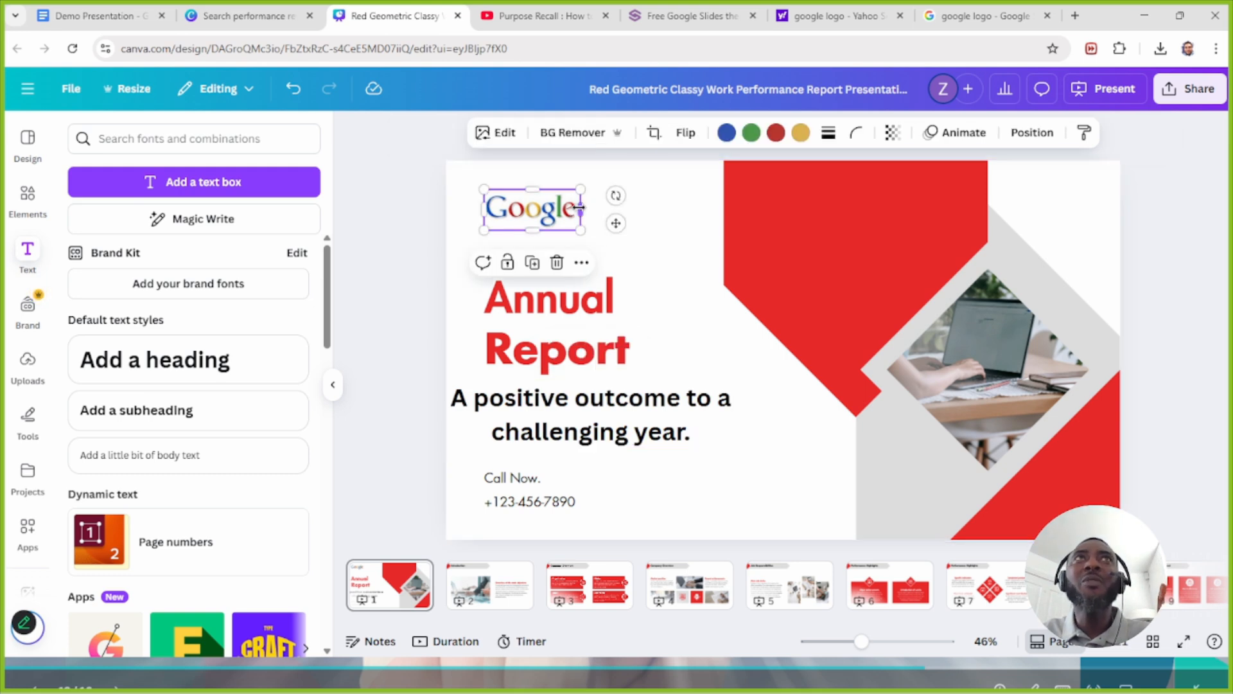
pyautogui.click(602, 409)
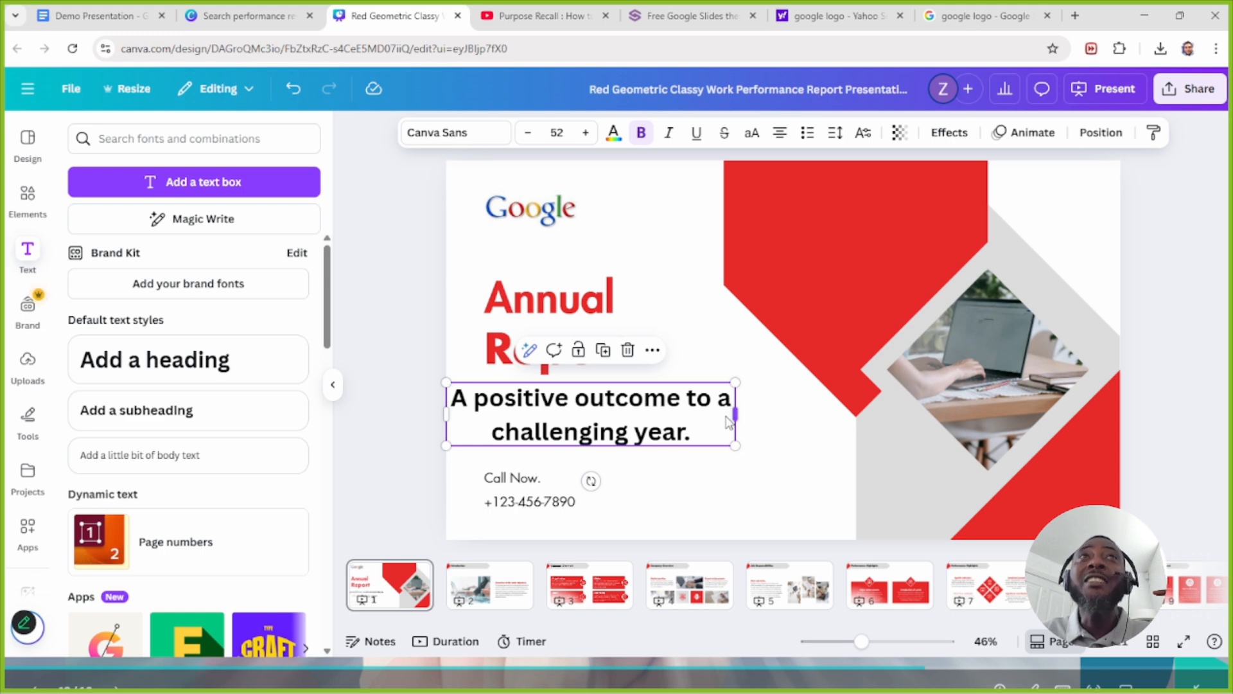
# Step: Resize the subtitle box, set its font size to 34, and move it just below the title
pyautogui.moveTo(739, 414); pyautogui.dragTo(980, 441)
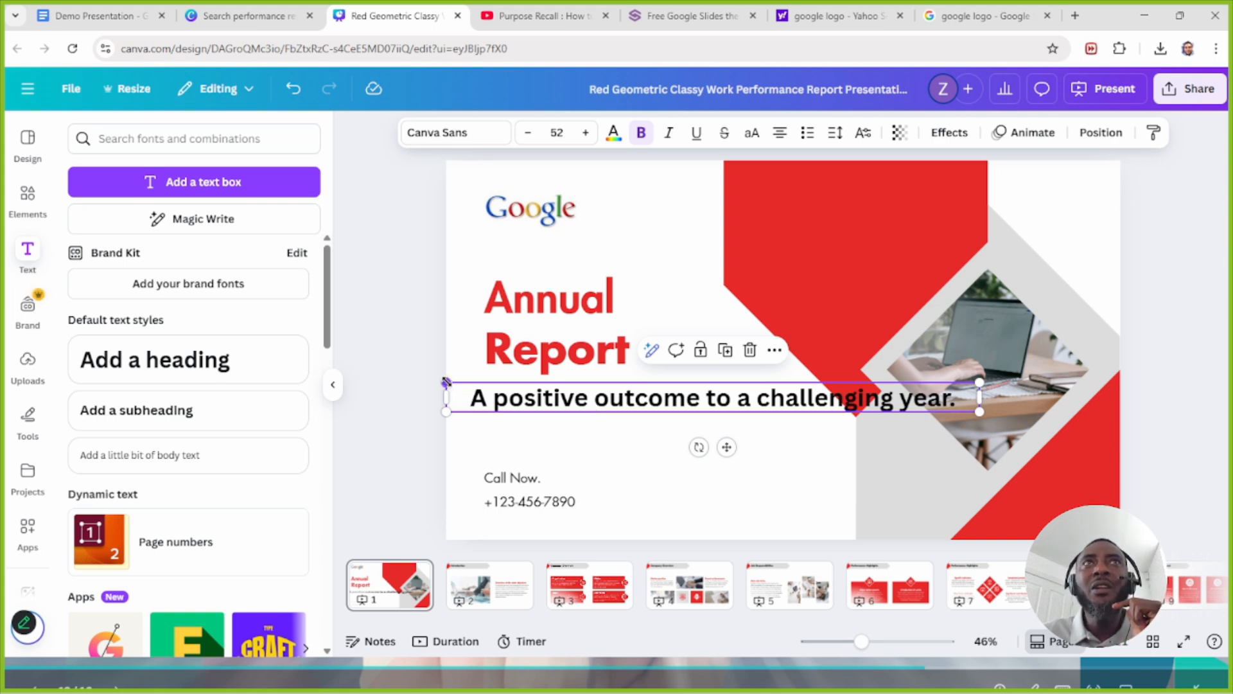
pyautogui.moveTo(446, 382); pyautogui.dragTo(532, 387)
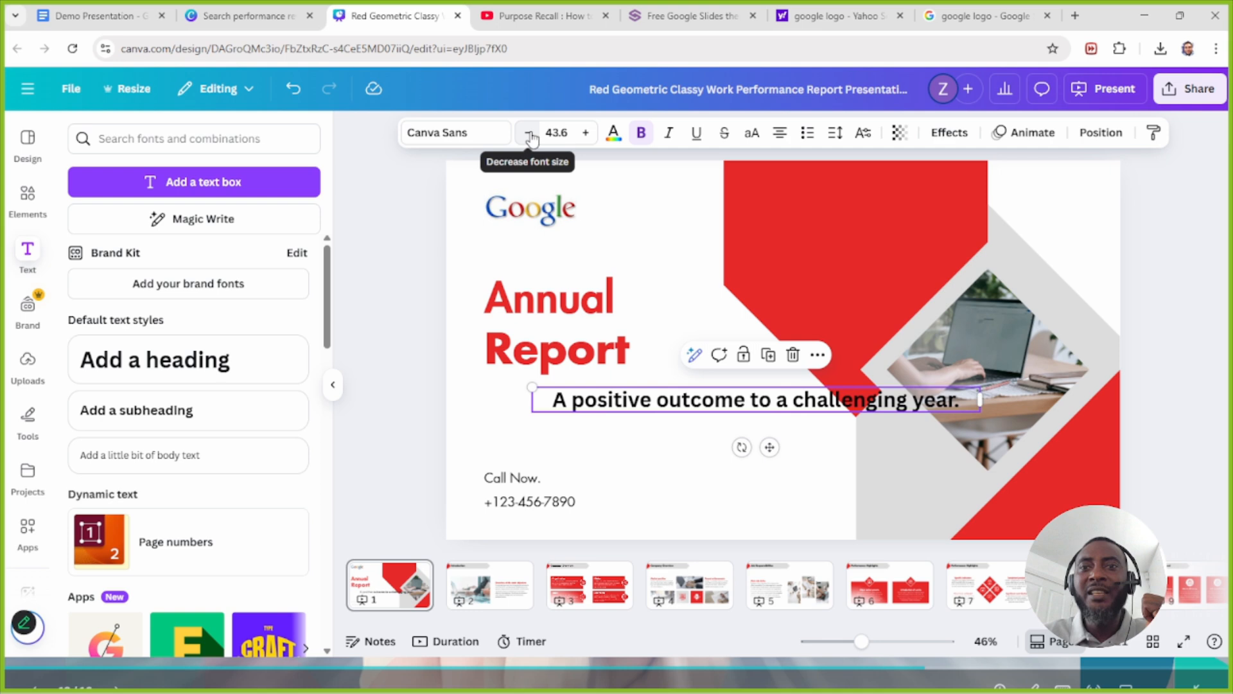
pyautogui.click(557, 132)
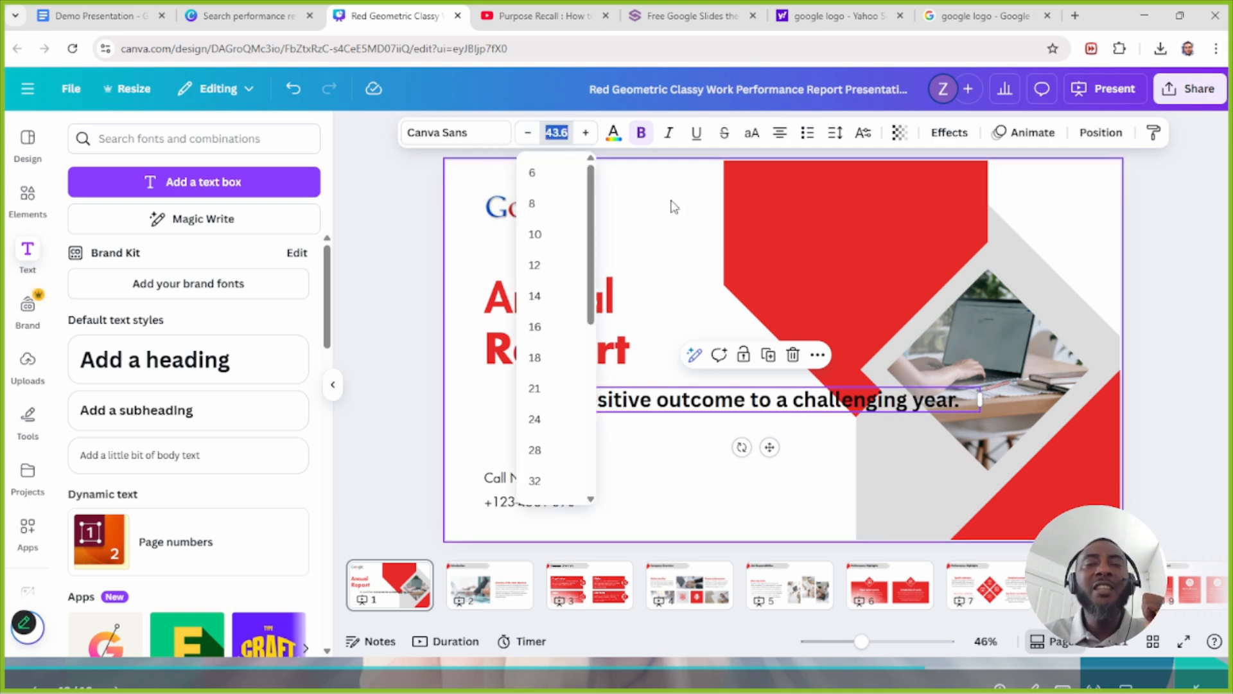
pyautogui.write('34')
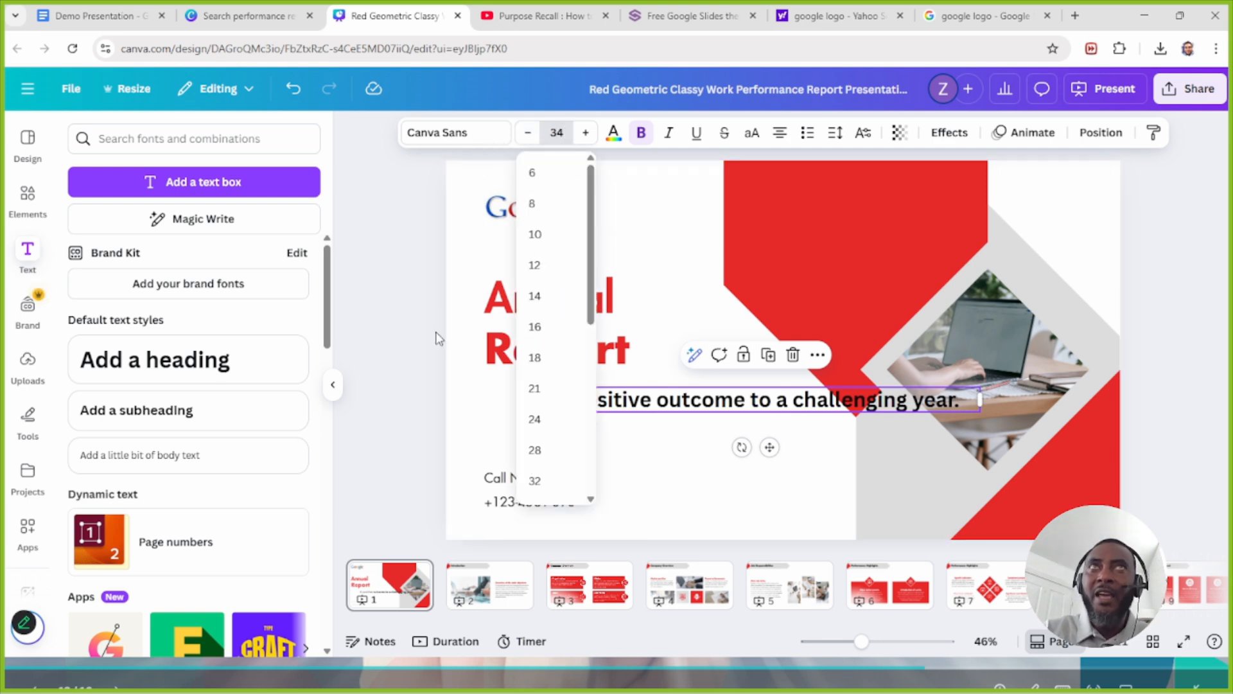
pyautogui.press('Return')
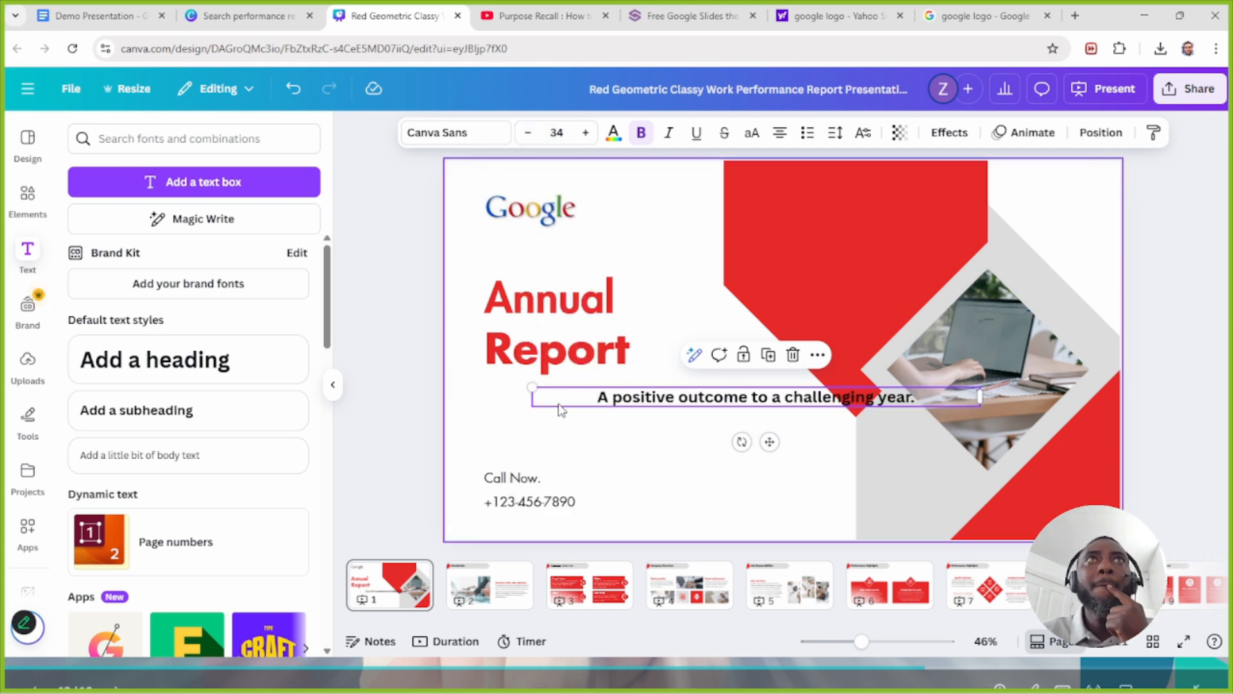
pyautogui.moveTo(624, 399); pyautogui.dragTo(563, 426)
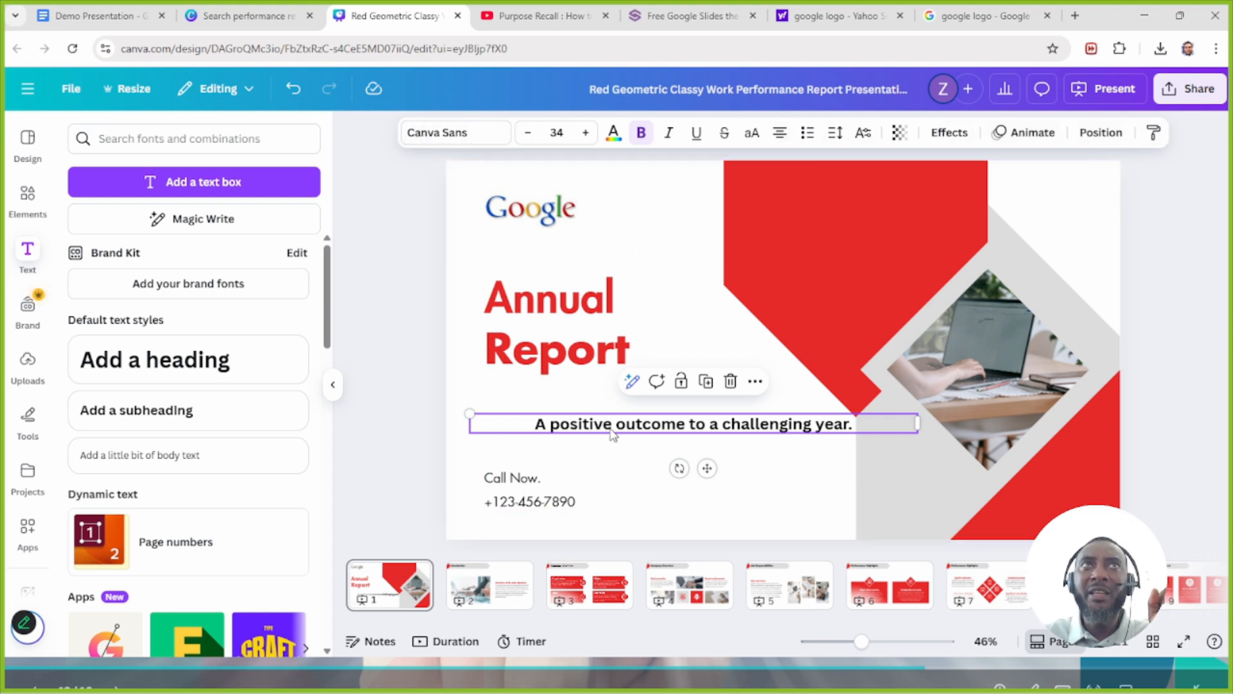
# Step: Switch the subtitle font to Canva Student Font from Recently used, keeping size 34
pyautogui.click(462, 135)
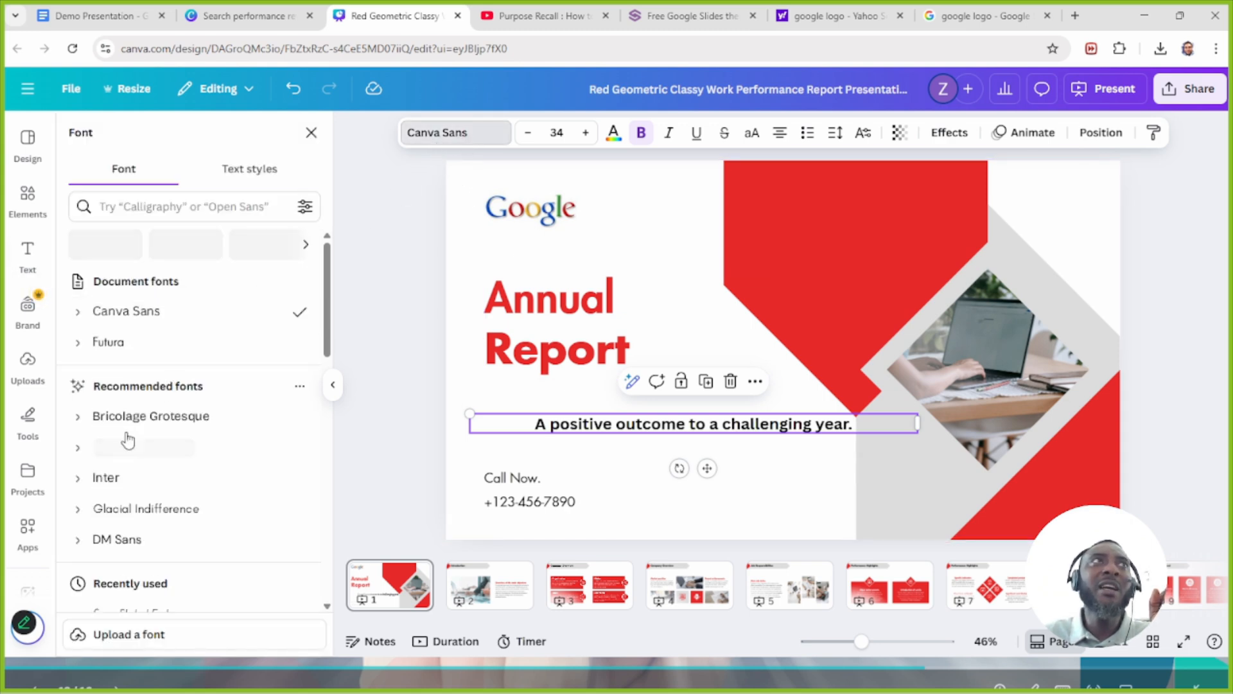
pyautogui.scroll(-4, 148, 443)
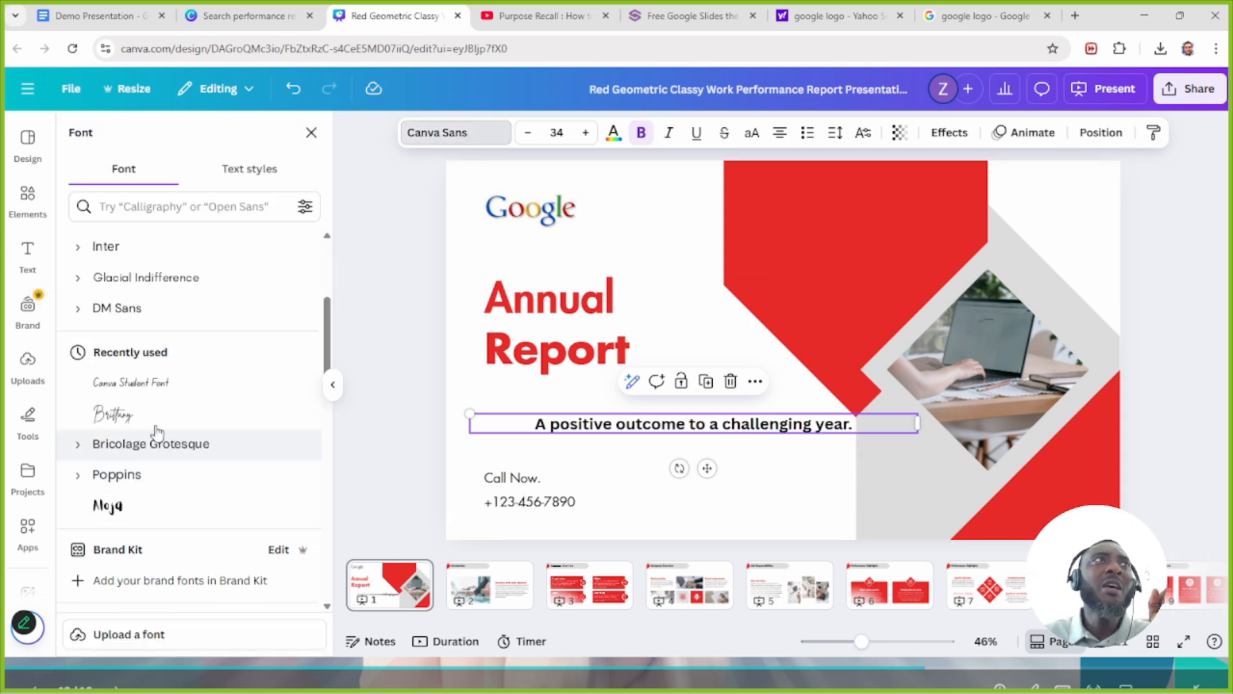
pyautogui.click(161, 384)
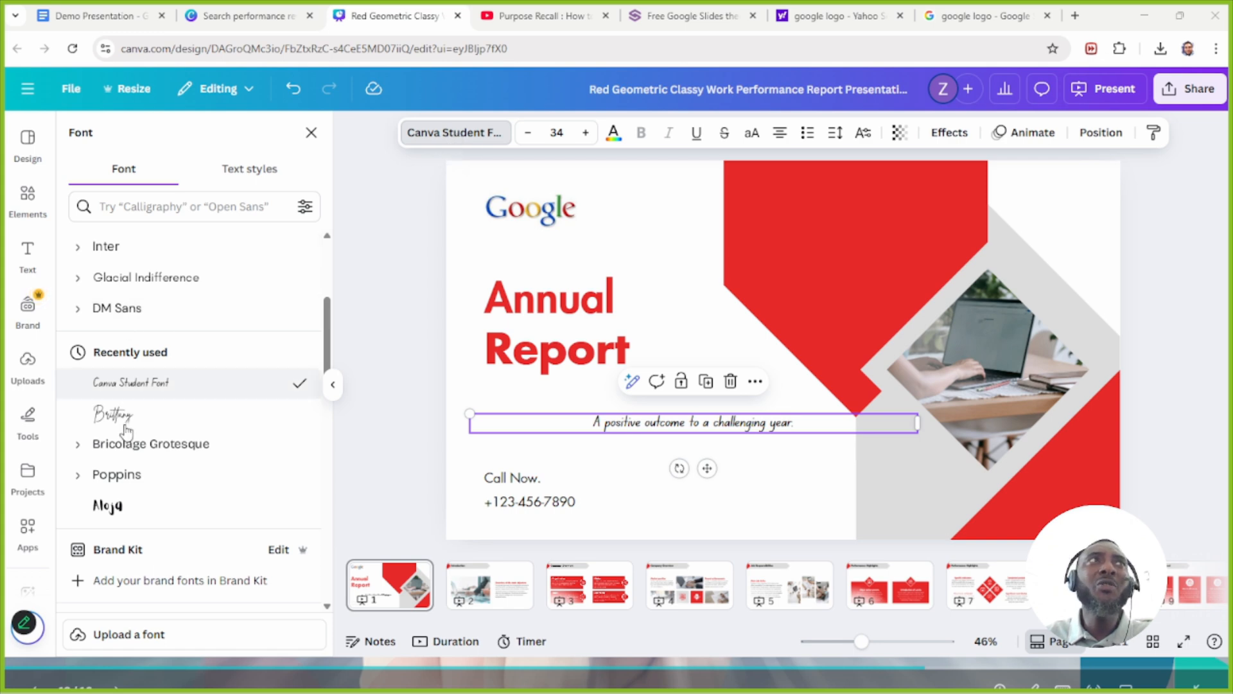
pyautogui.scroll(-10, 129, 437)
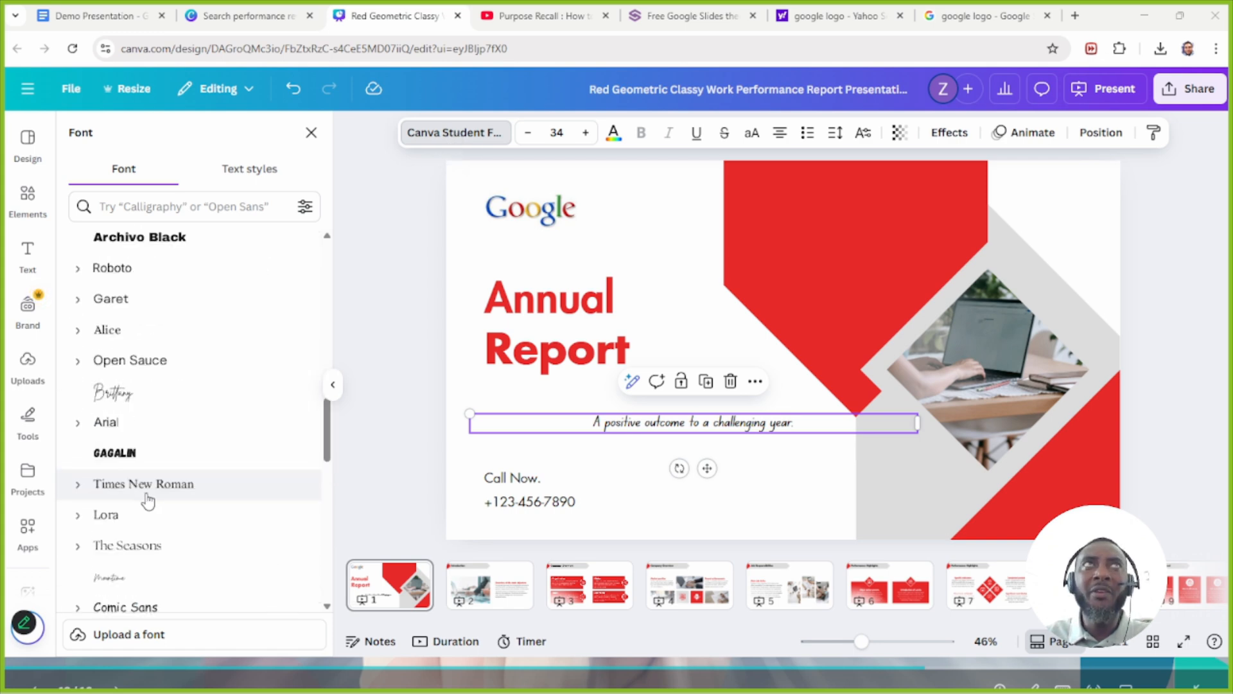
pyautogui.scroll(5, 147, 501)
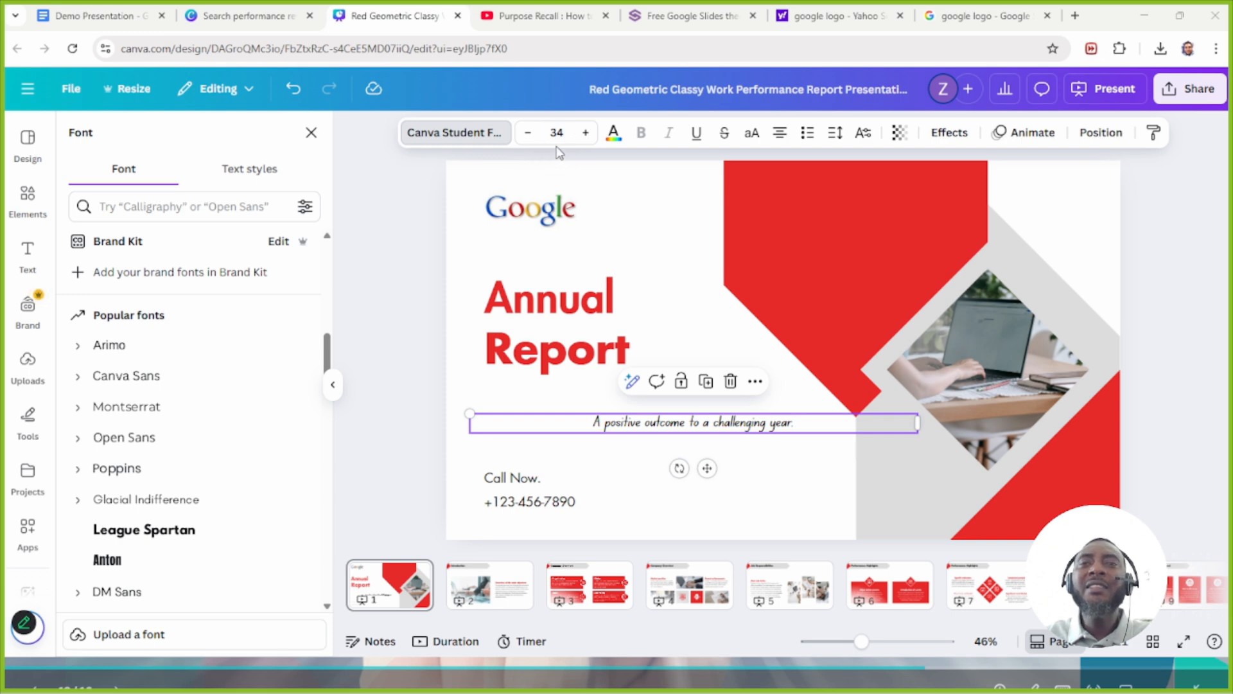
pyautogui.click(613, 143)
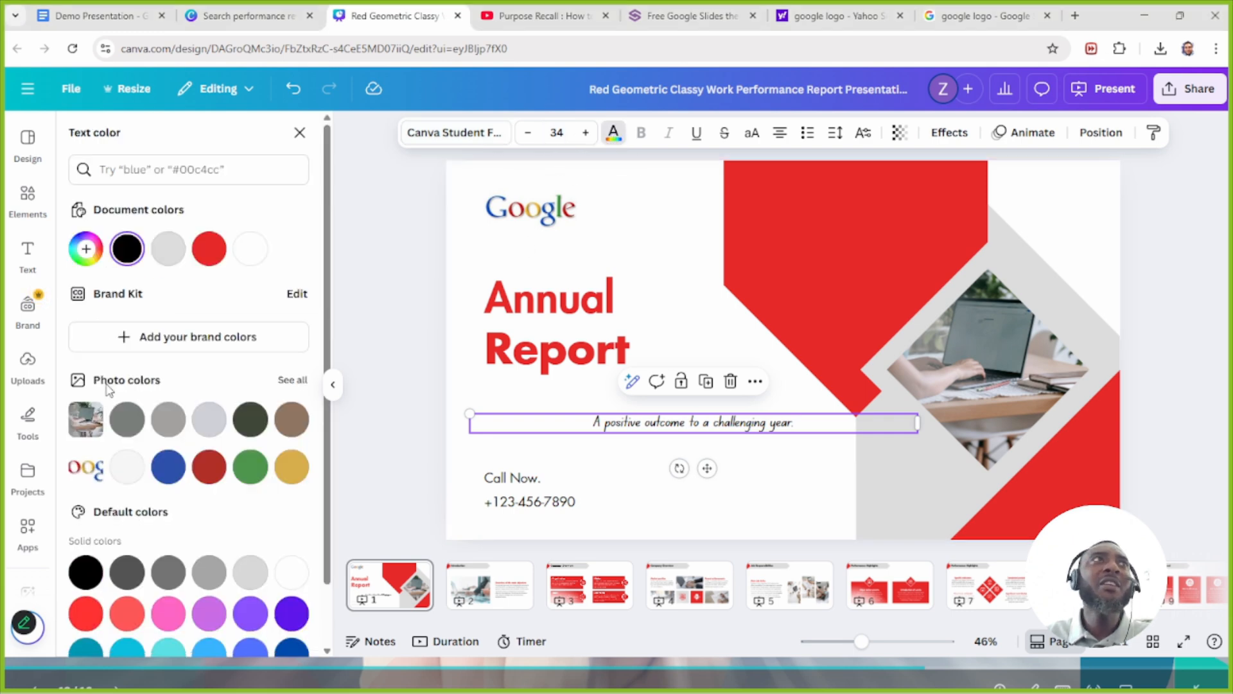
# Step: Colour the subtitle text with the Royal blue swatch from Default colors
pyautogui.scroll(-1, 123, 398)
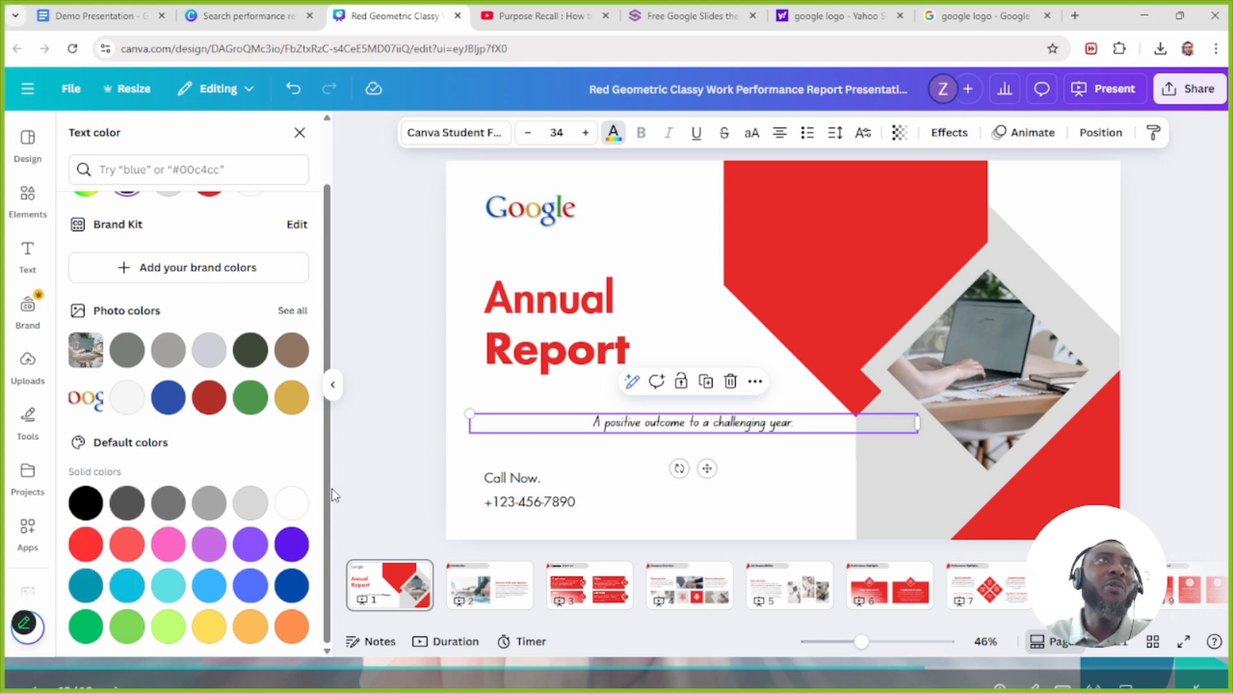
pyautogui.click(250, 585)
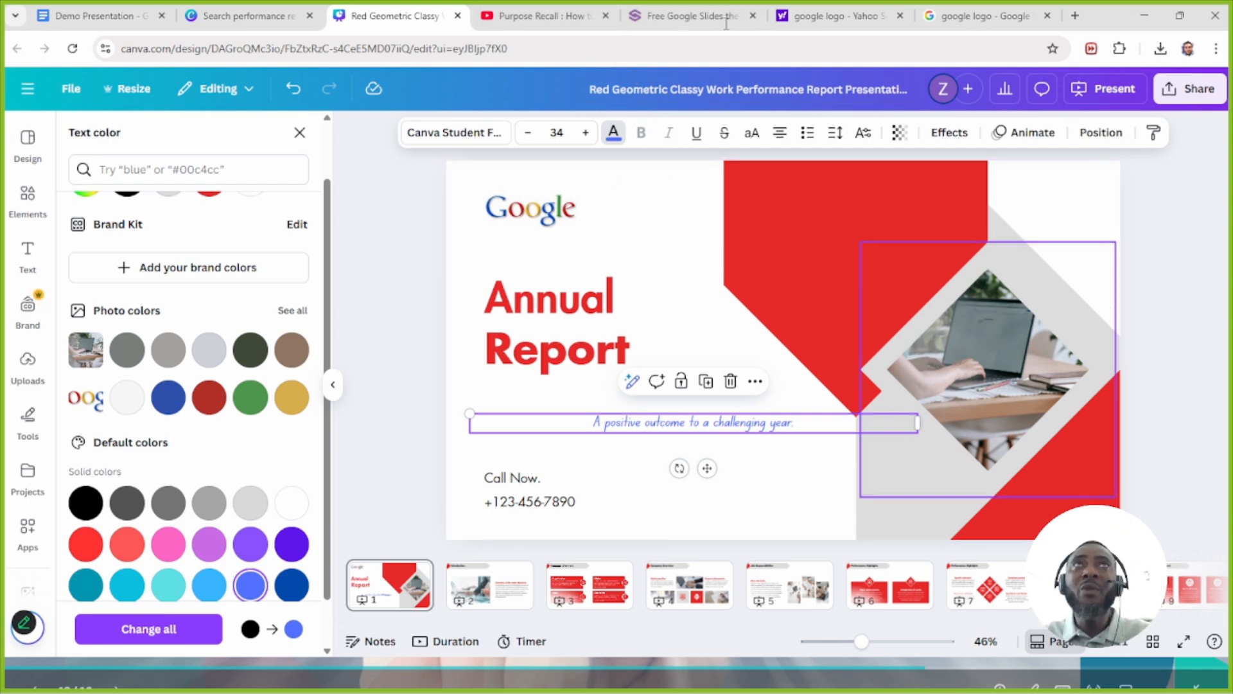
# Step: Make the Annual Report title bold, trying and removing italic and underline
pyautogui.click(557, 307)
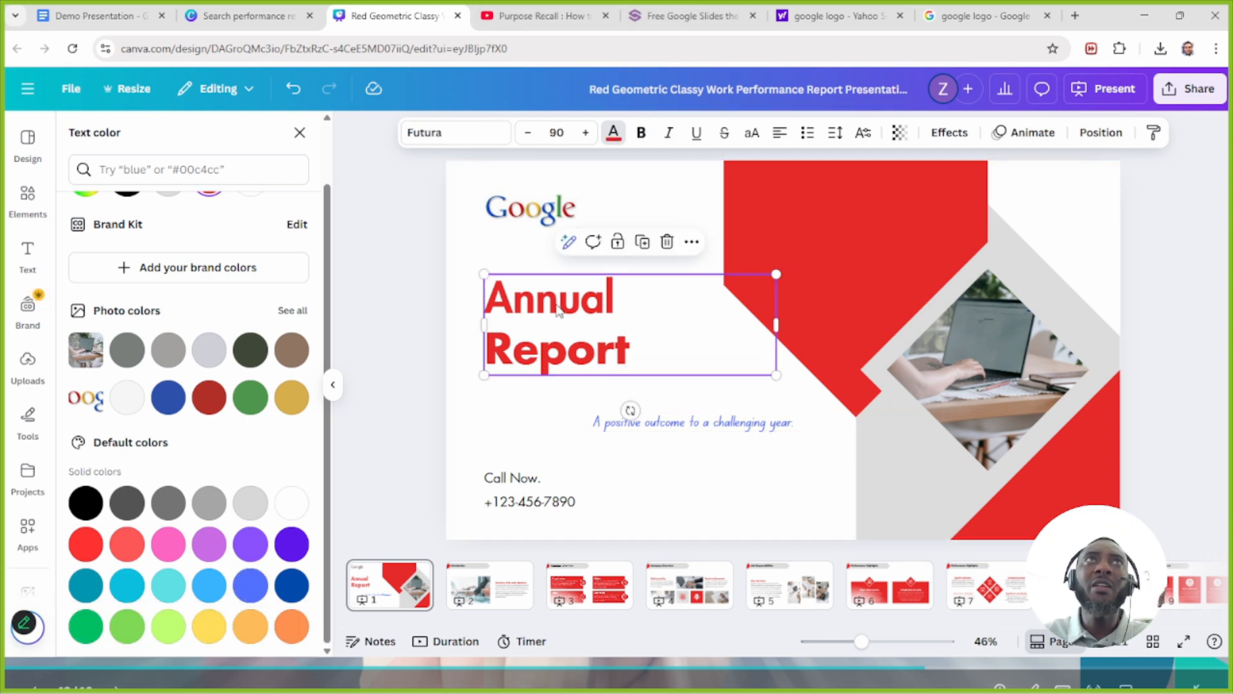
pyautogui.click(644, 133)
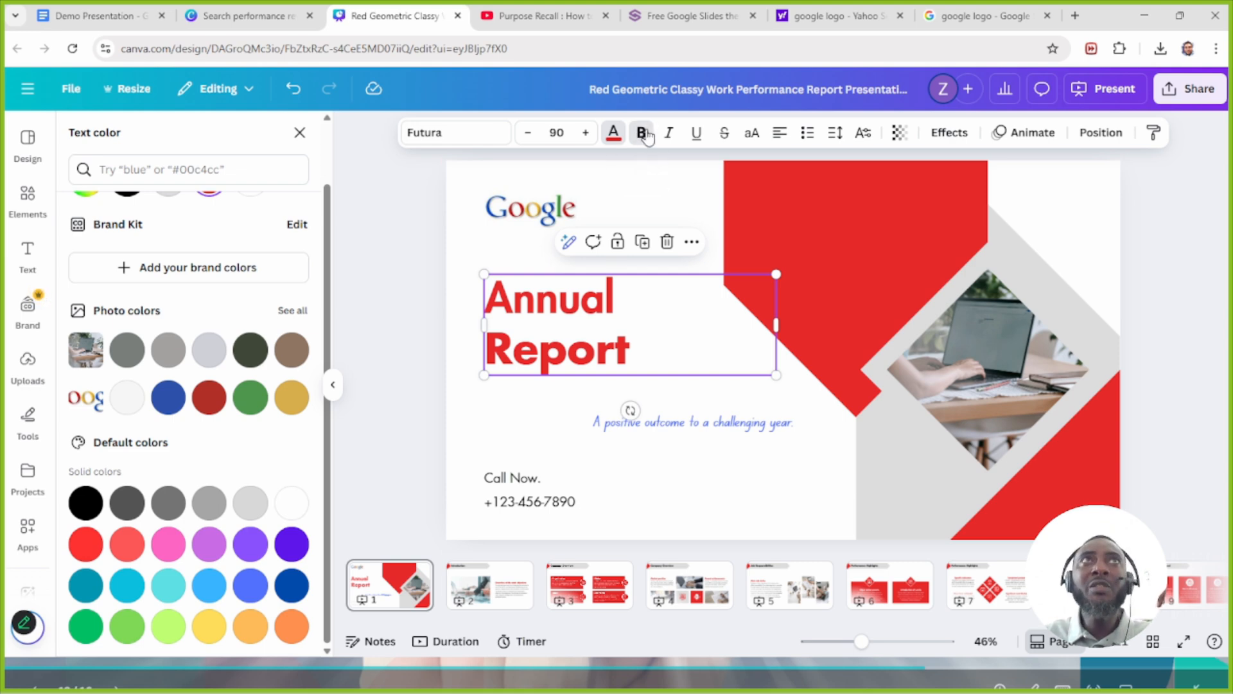
pyautogui.click(624, 312)
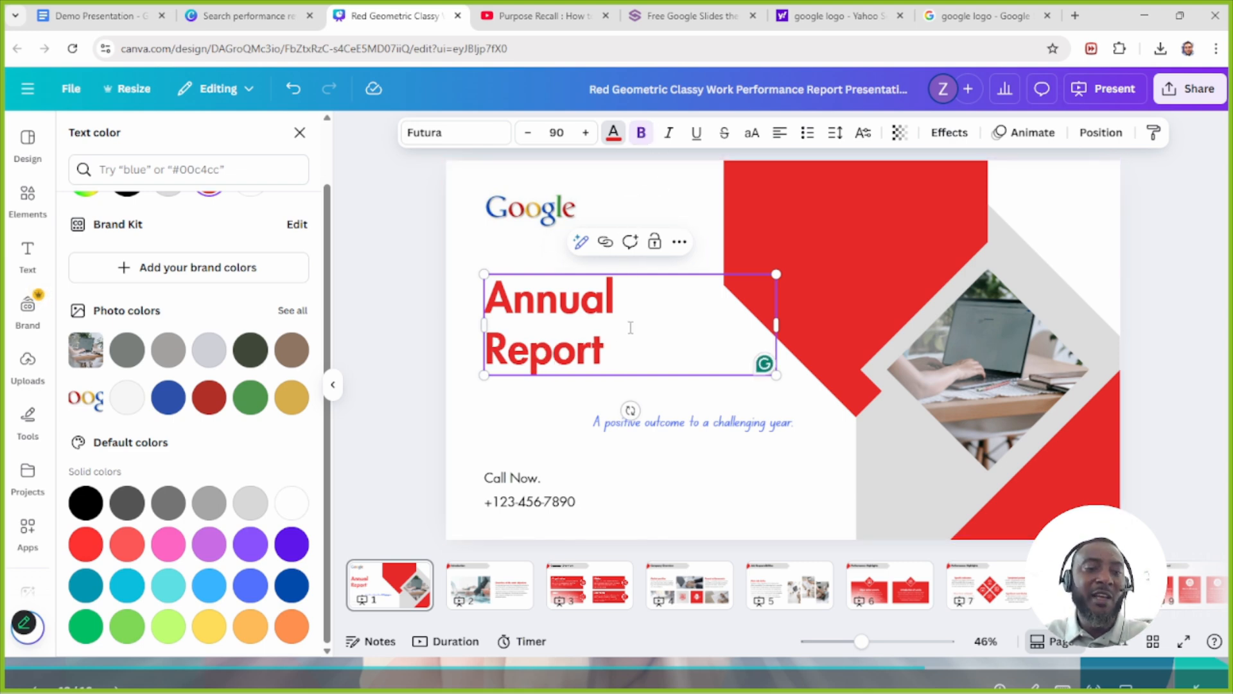
pyautogui.tripleClick(542, 325)
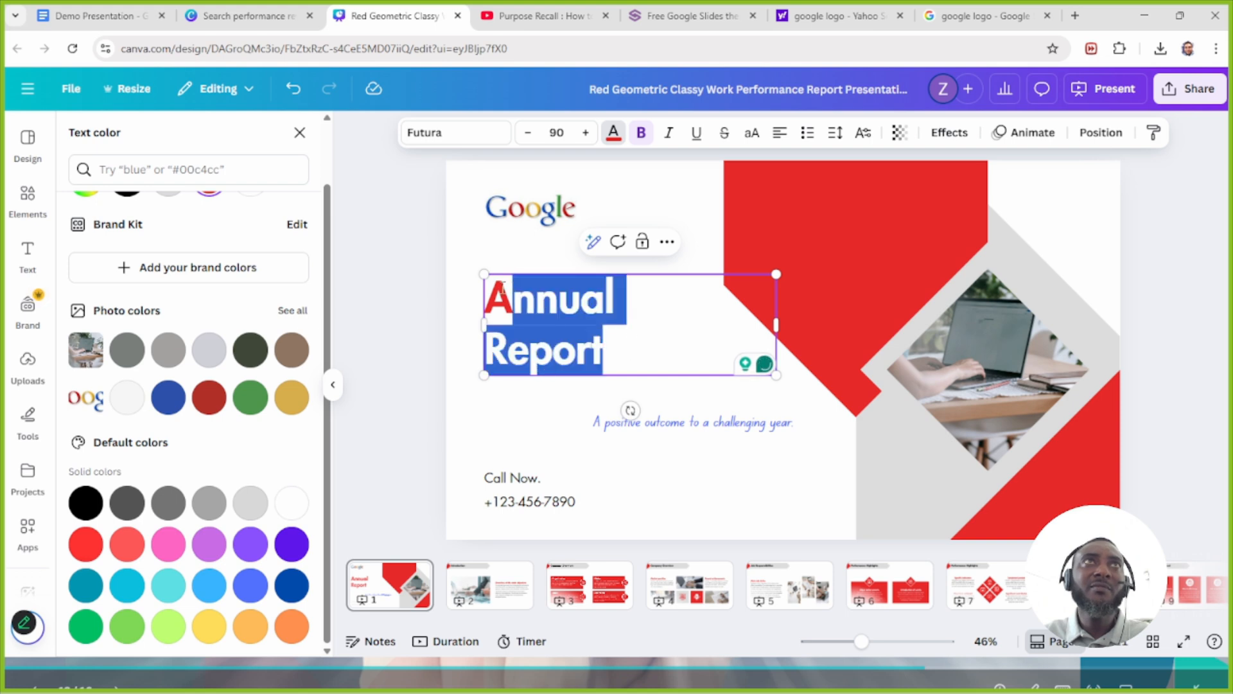
pyautogui.click(643, 134)
pyautogui.click(646, 135)
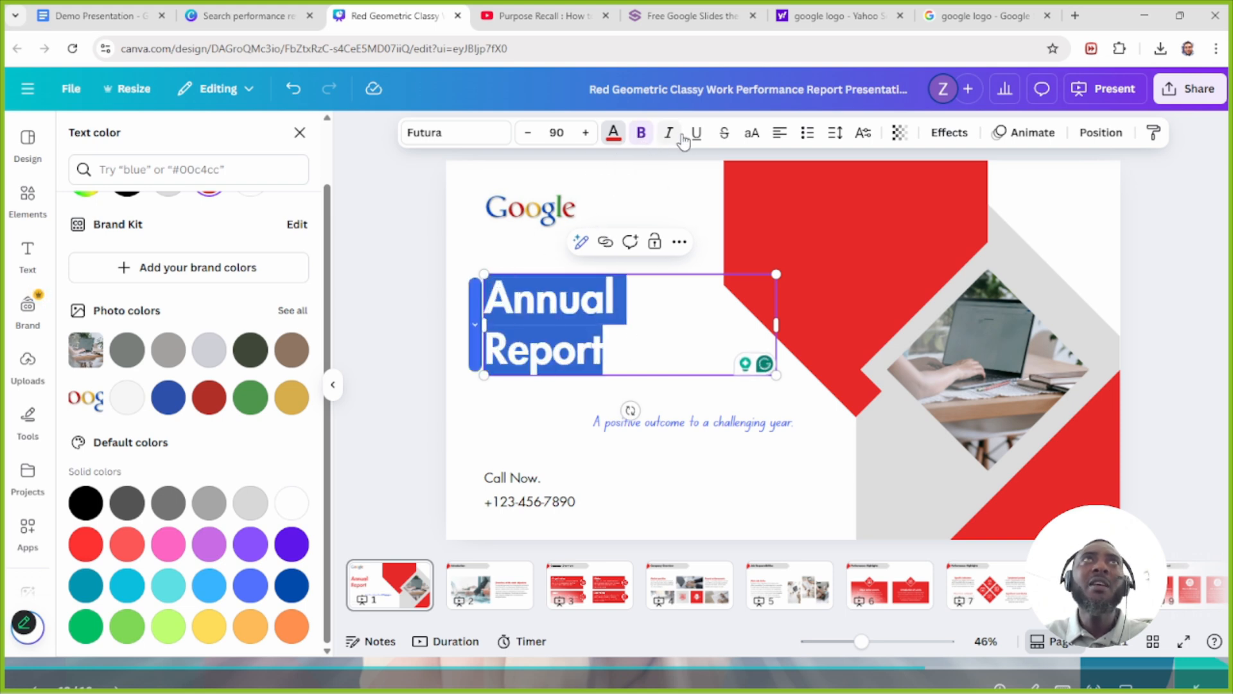
pyautogui.click(669, 134)
pyautogui.click(669, 133)
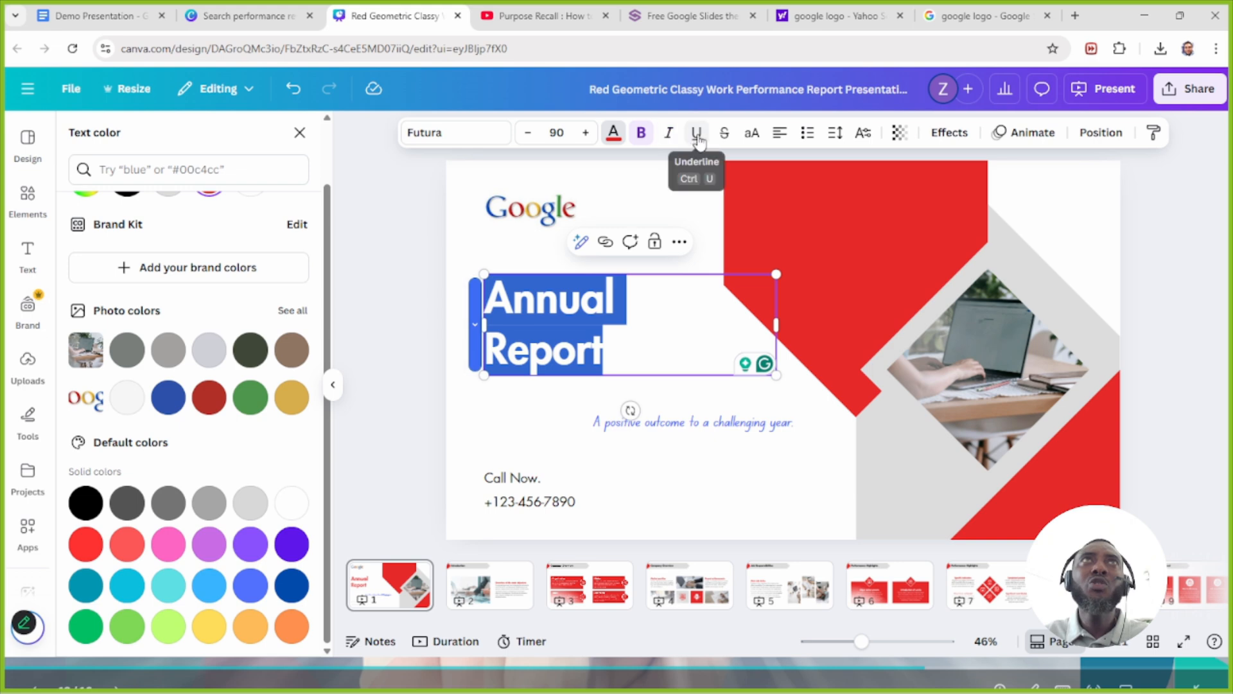
pyautogui.click(698, 135)
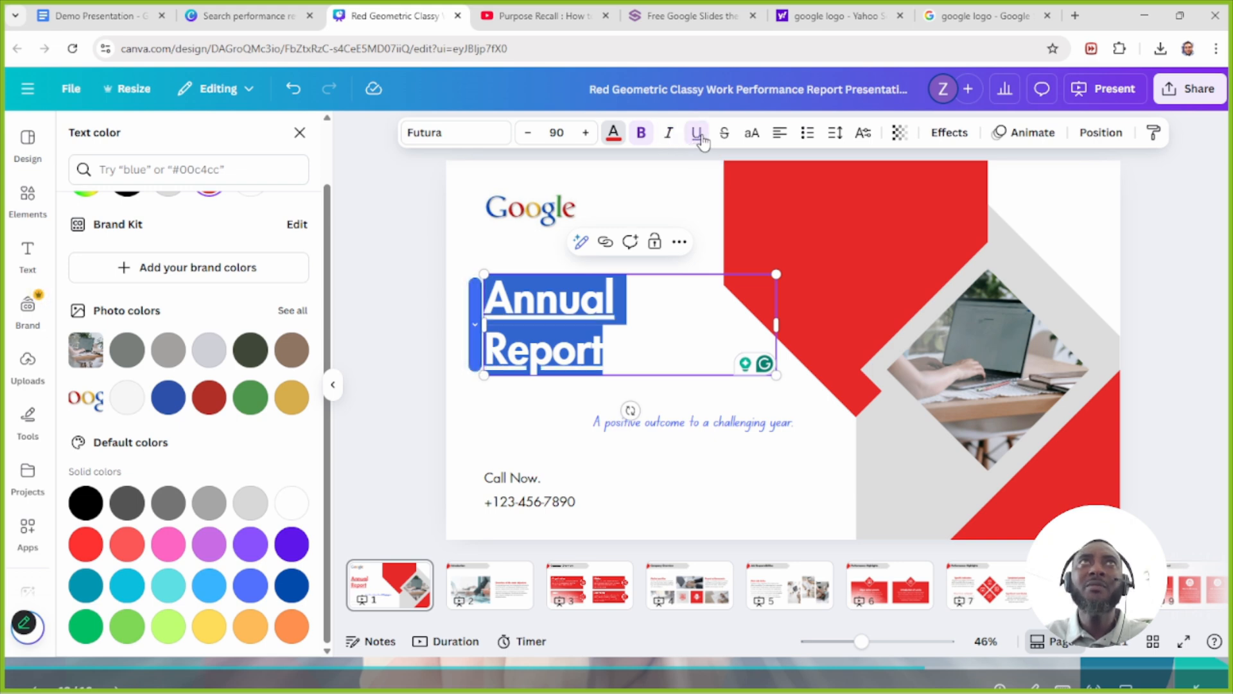
pyautogui.click(697, 134)
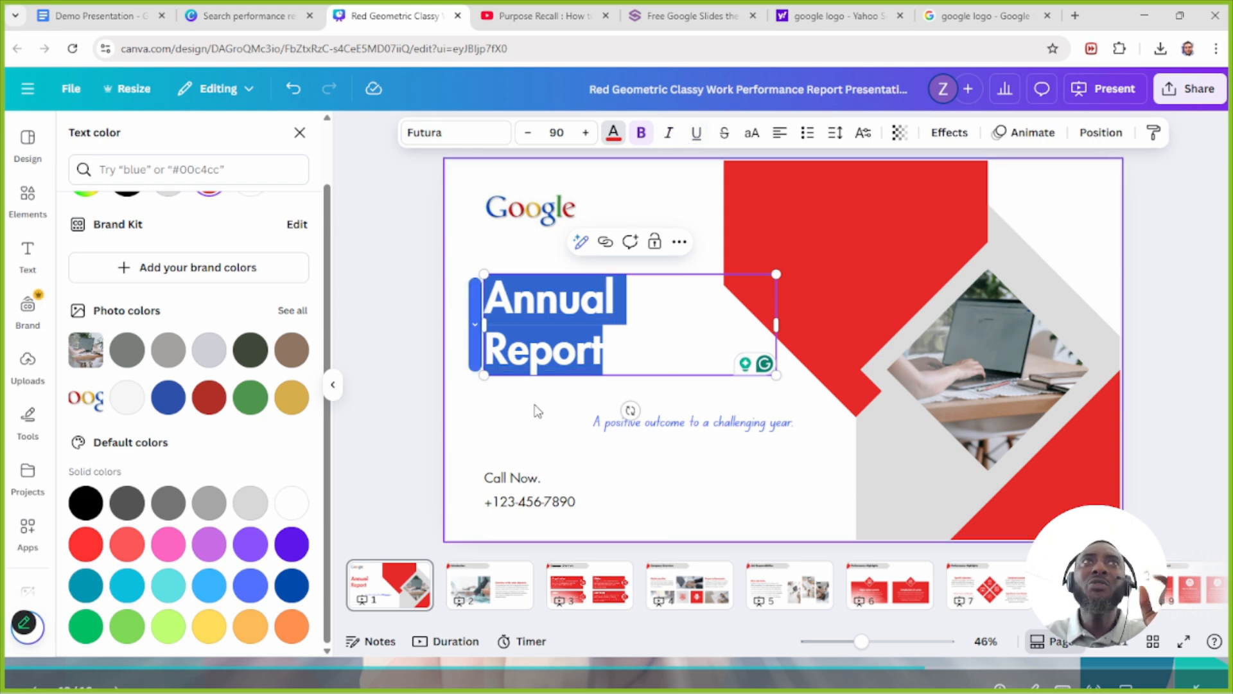
pyautogui.click(575, 391)
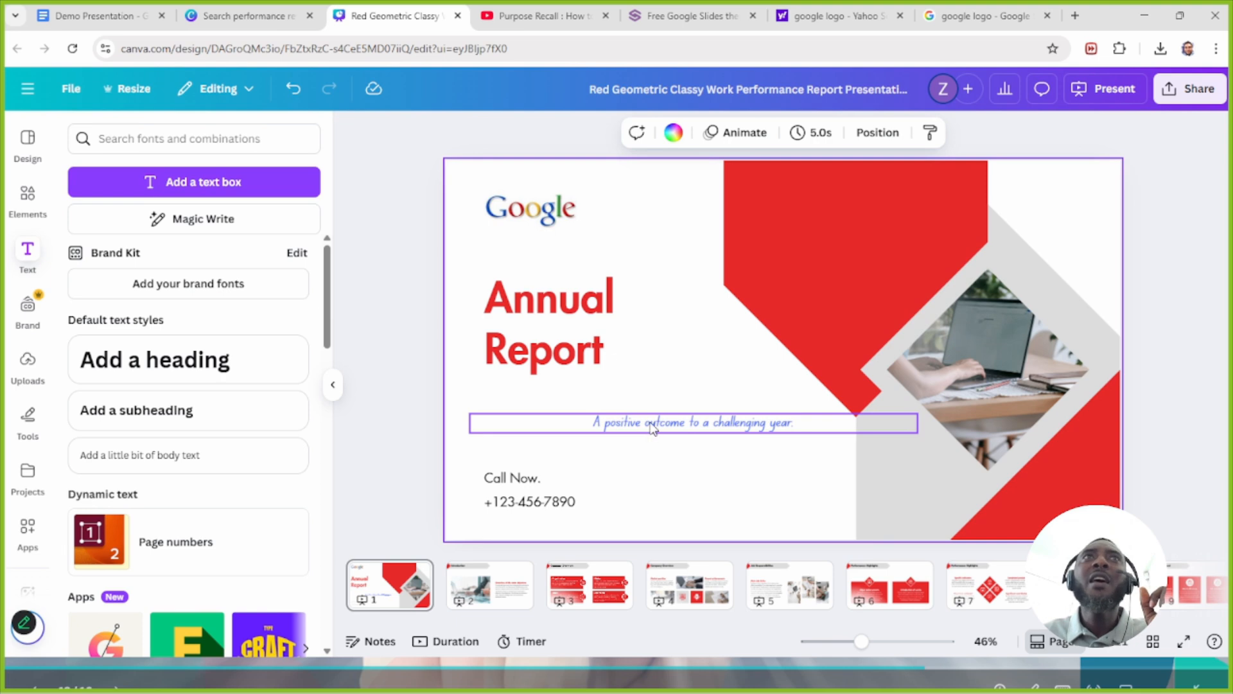
# Step: Left-align the subtitle and drag it up just beneath the title
pyautogui.click(652, 427)
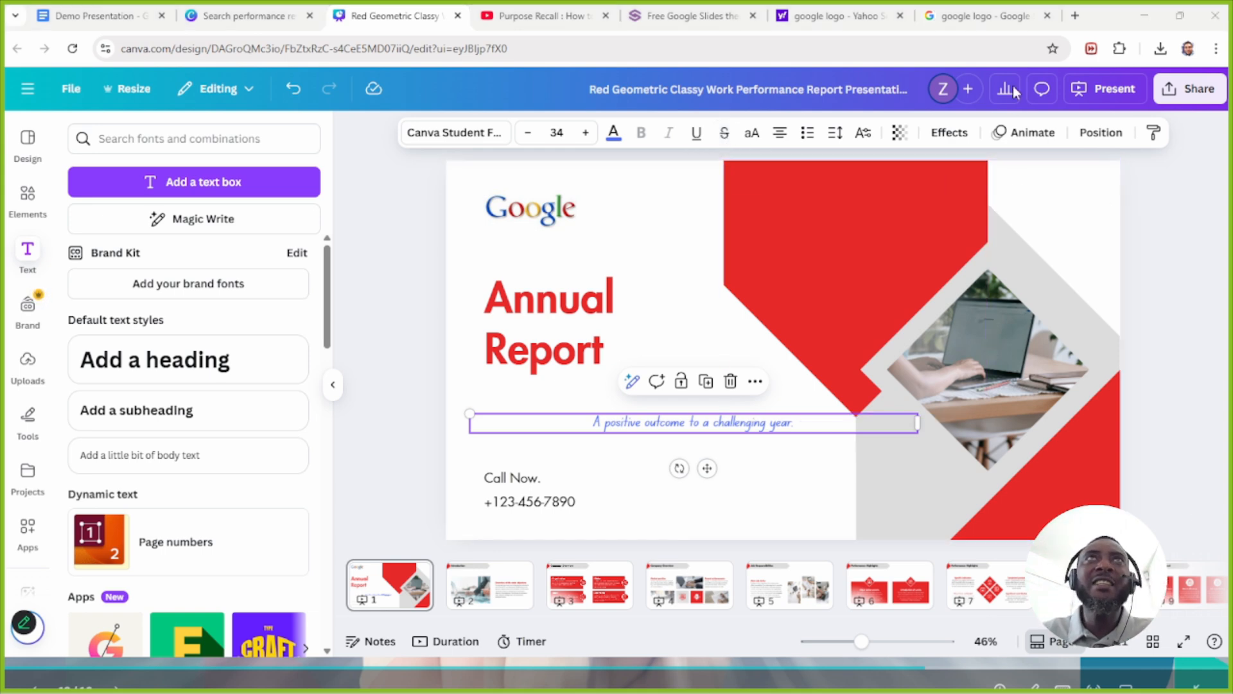
pyautogui.click(725, 137)
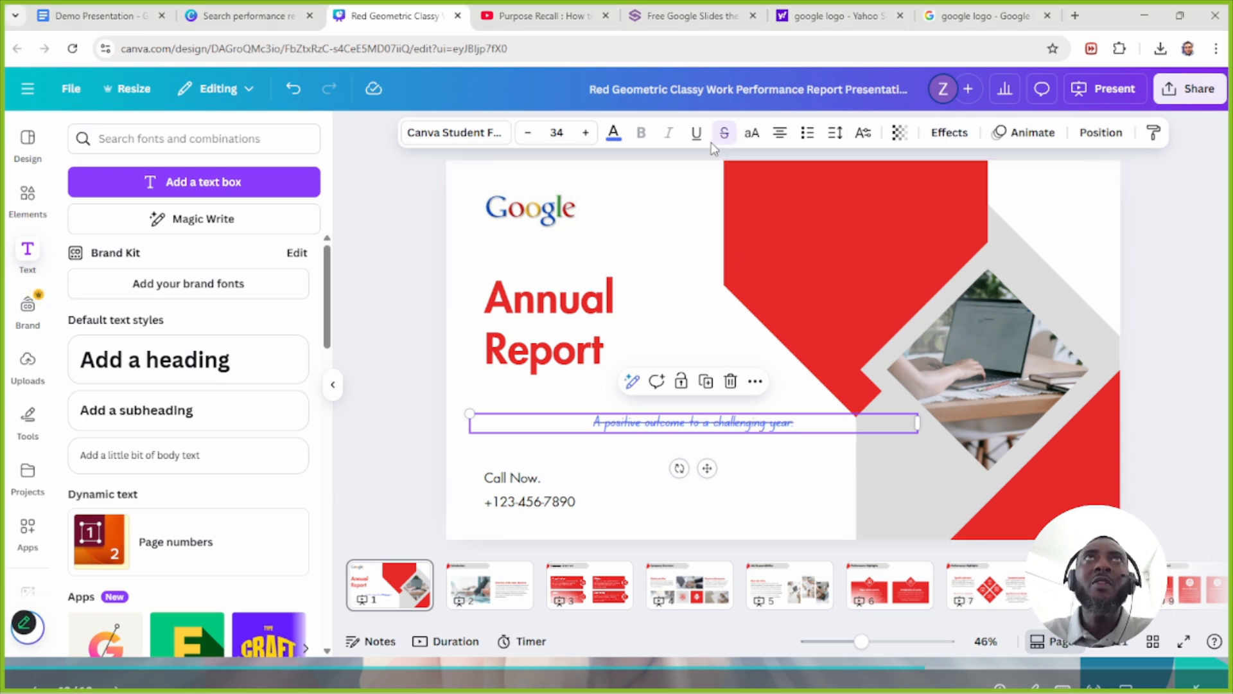
pyautogui.click(724, 132)
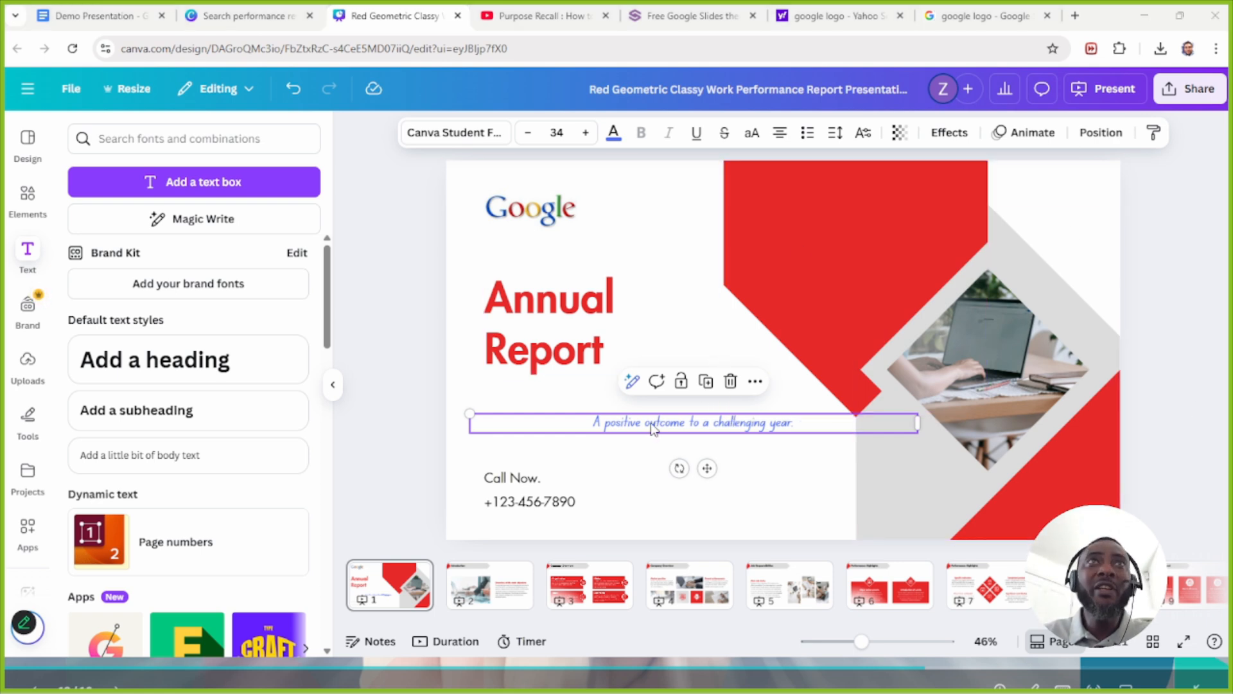
pyautogui.click(782, 134)
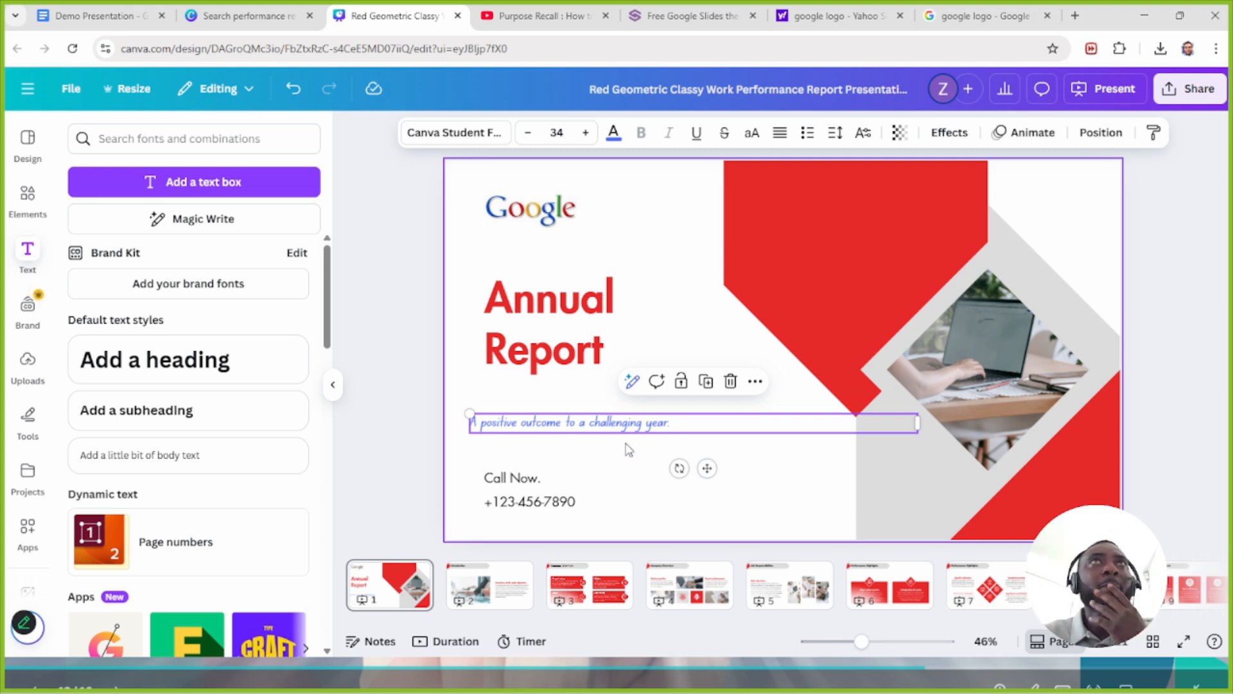
pyautogui.click(780, 133)
pyautogui.click(780, 132)
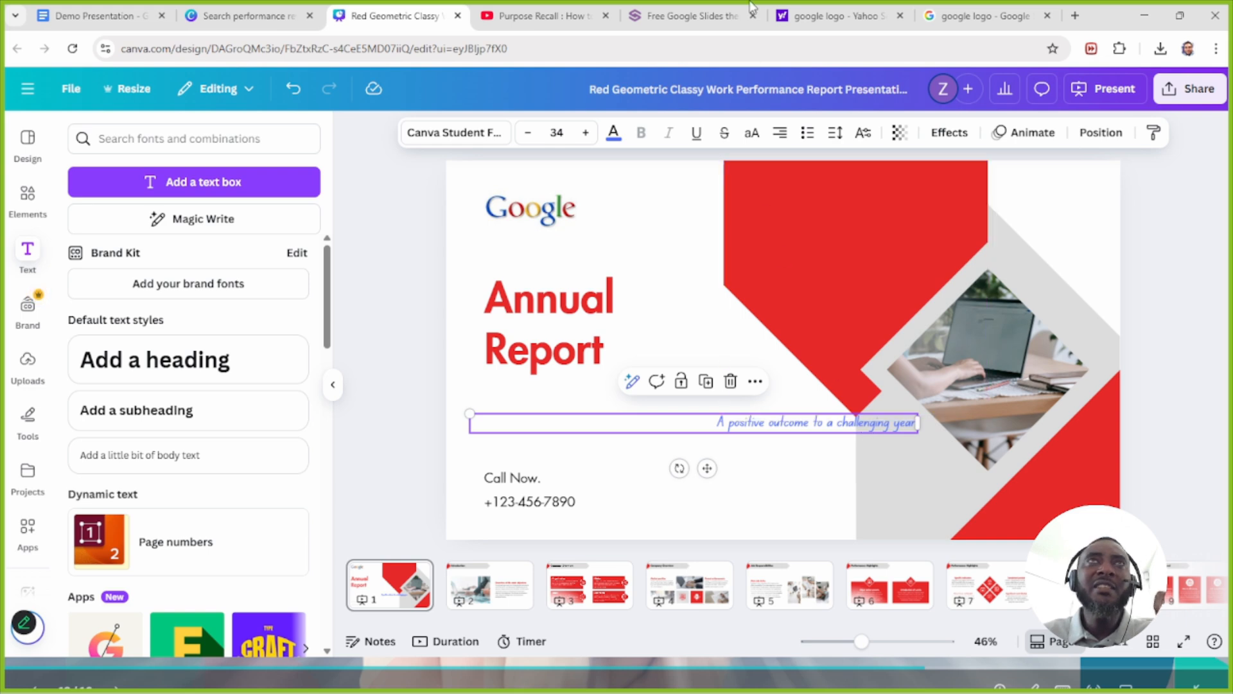
pyautogui.click(780, 133)
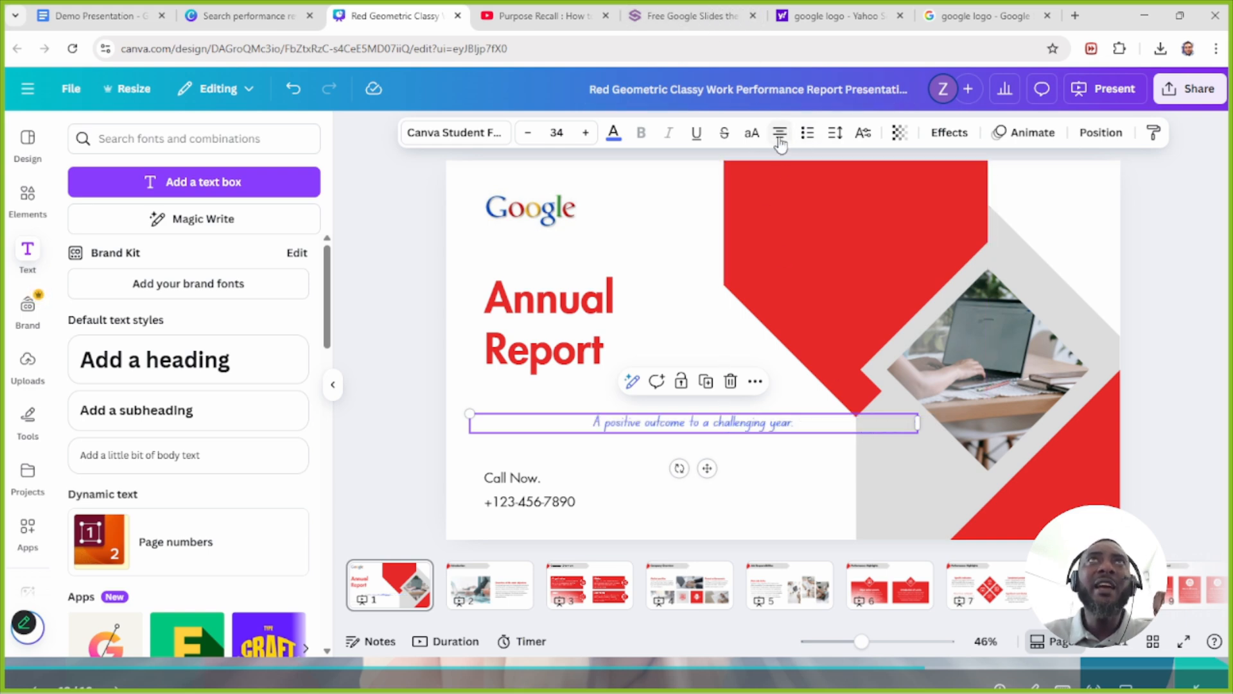
pyautogui.click(779, 133)
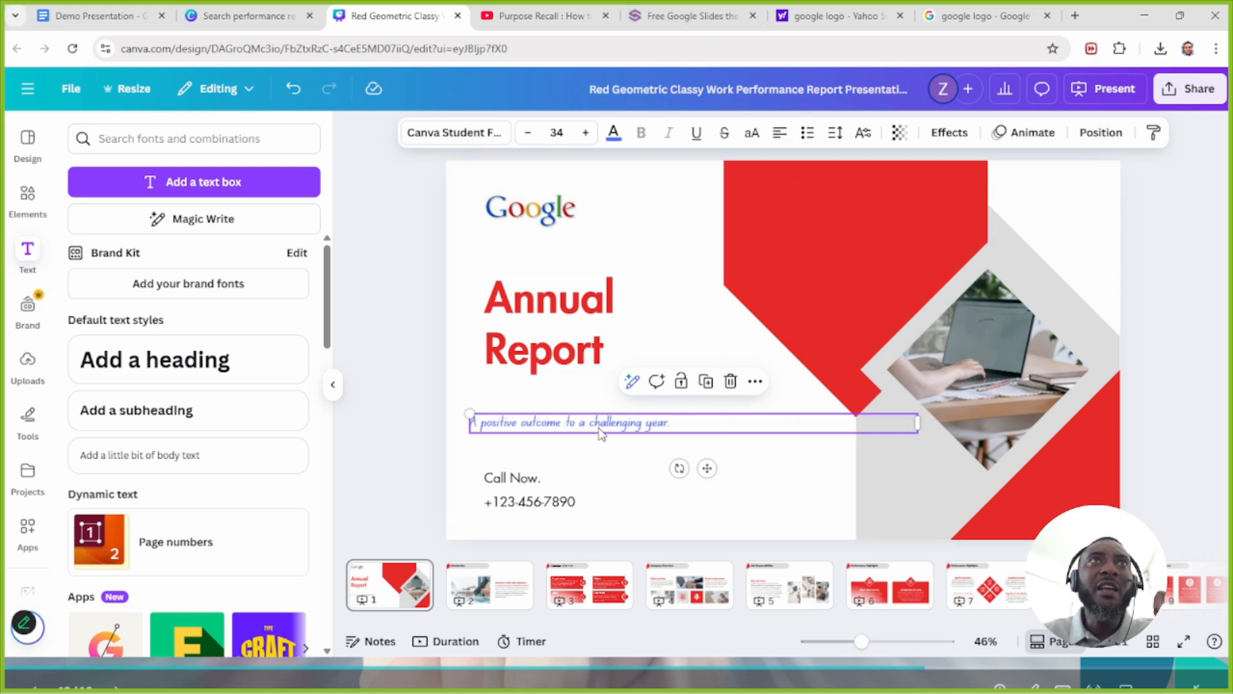
pyautogui.moveTo(602, 425); pyautogui.dragTo(615, 393)
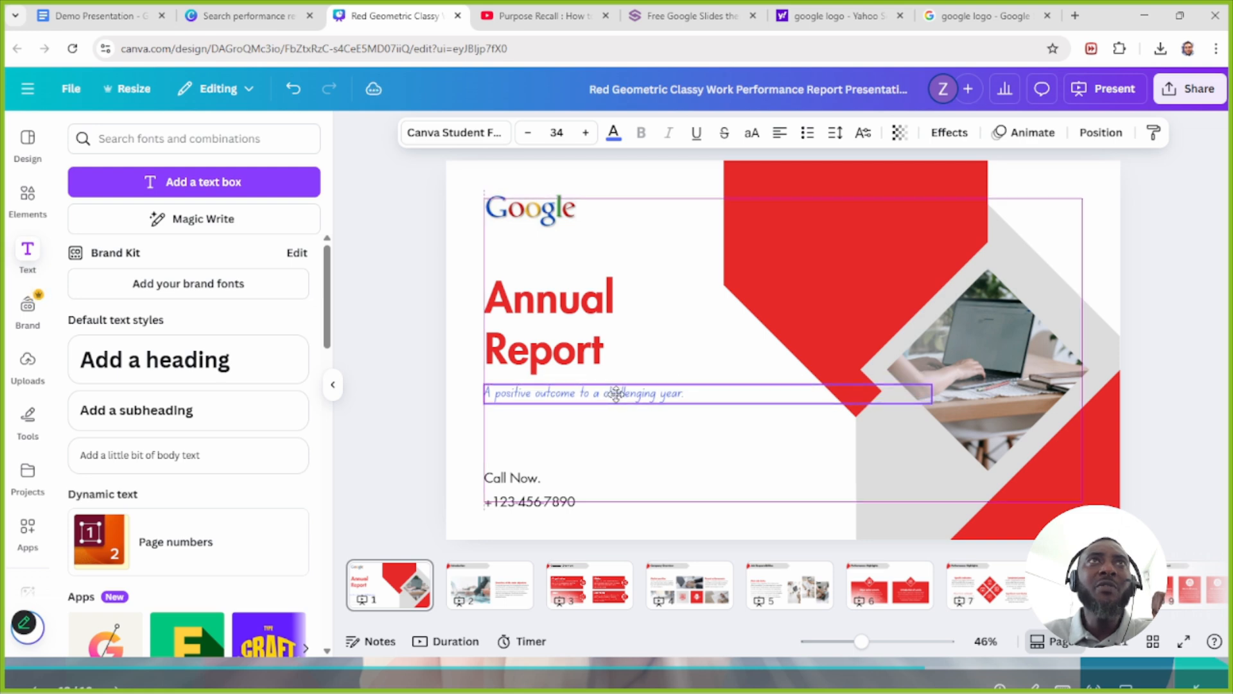
# Step: Reduce the Annual Report title's line spacing to 0.79 with the Spacing slider
pyautogui.click(601, 337)
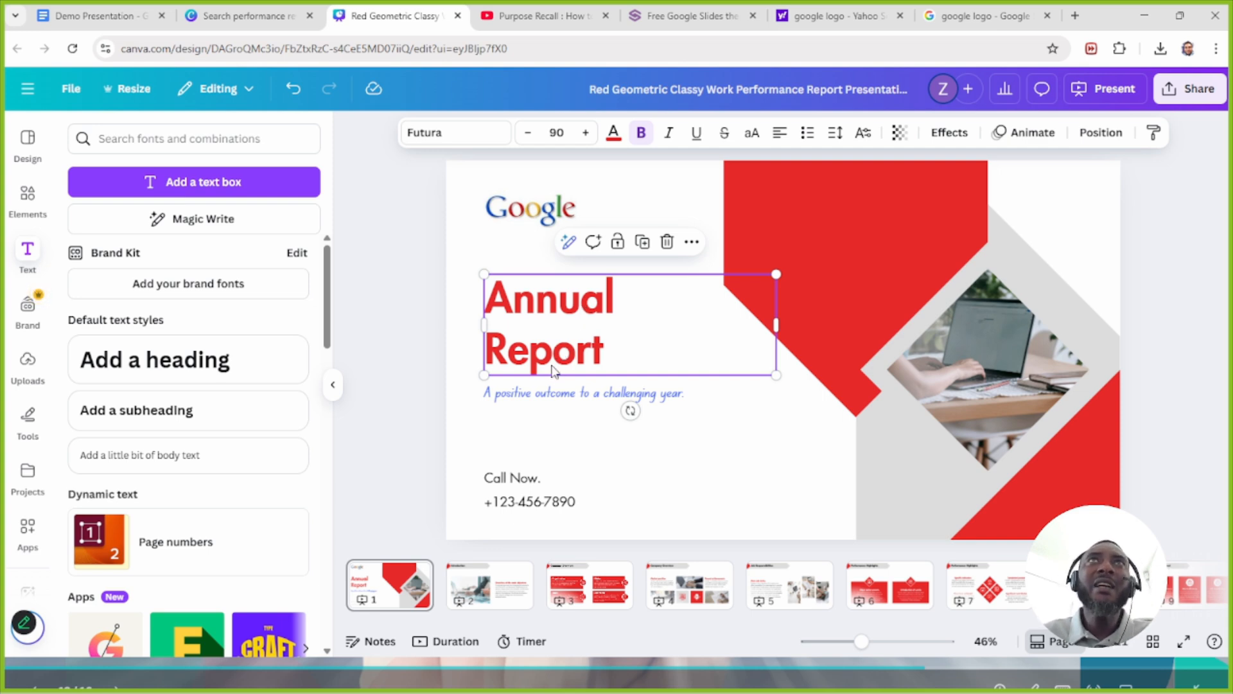
pyautogui.click(835, 134)
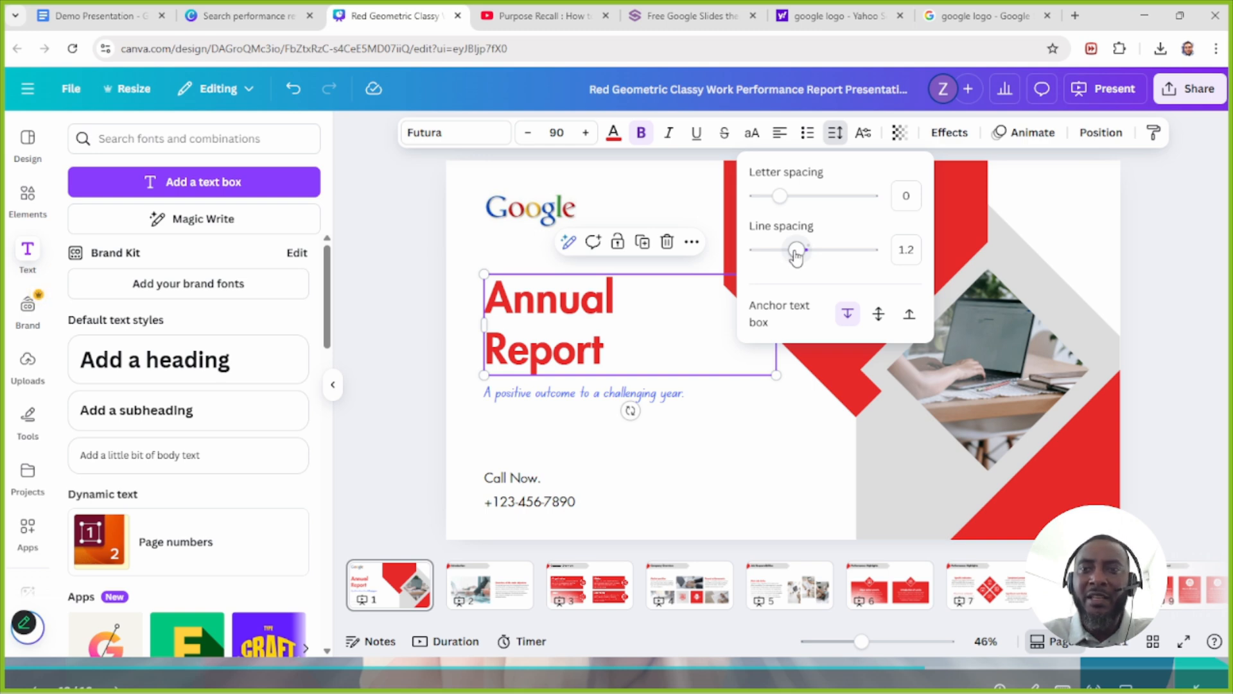
pyautogui.moveTo(796, 257); pyautogui.dragTo(775, 269)
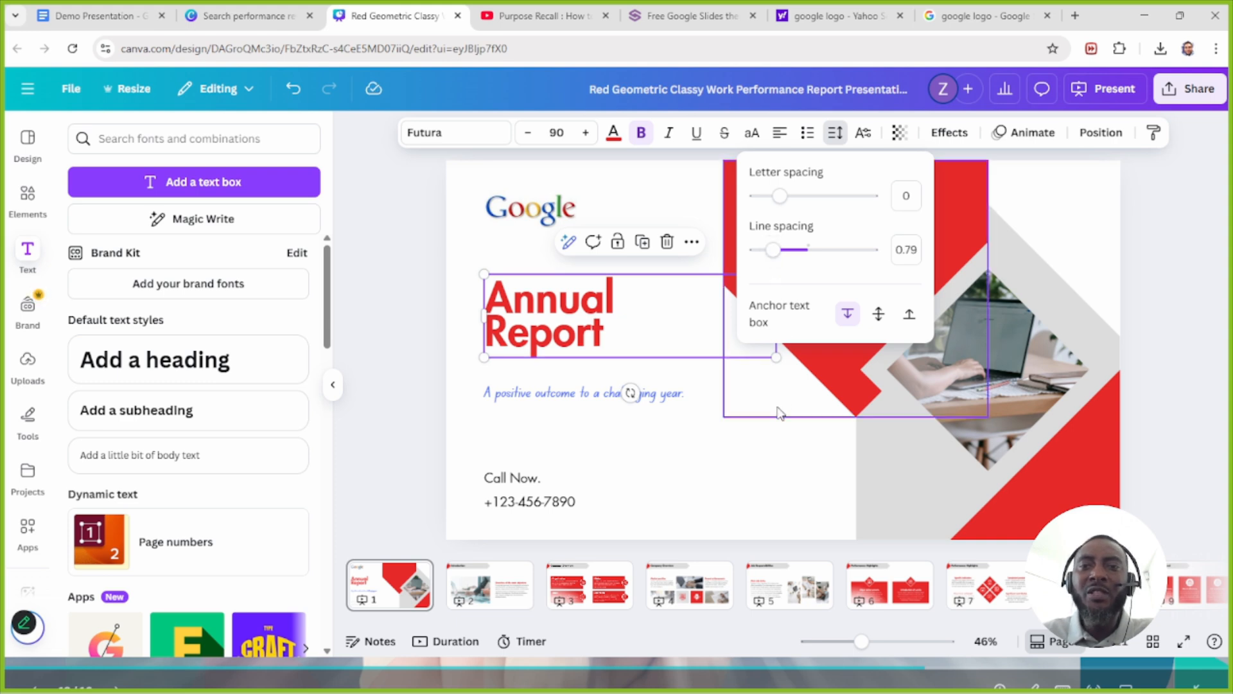
pyautogui.click(735, 457)
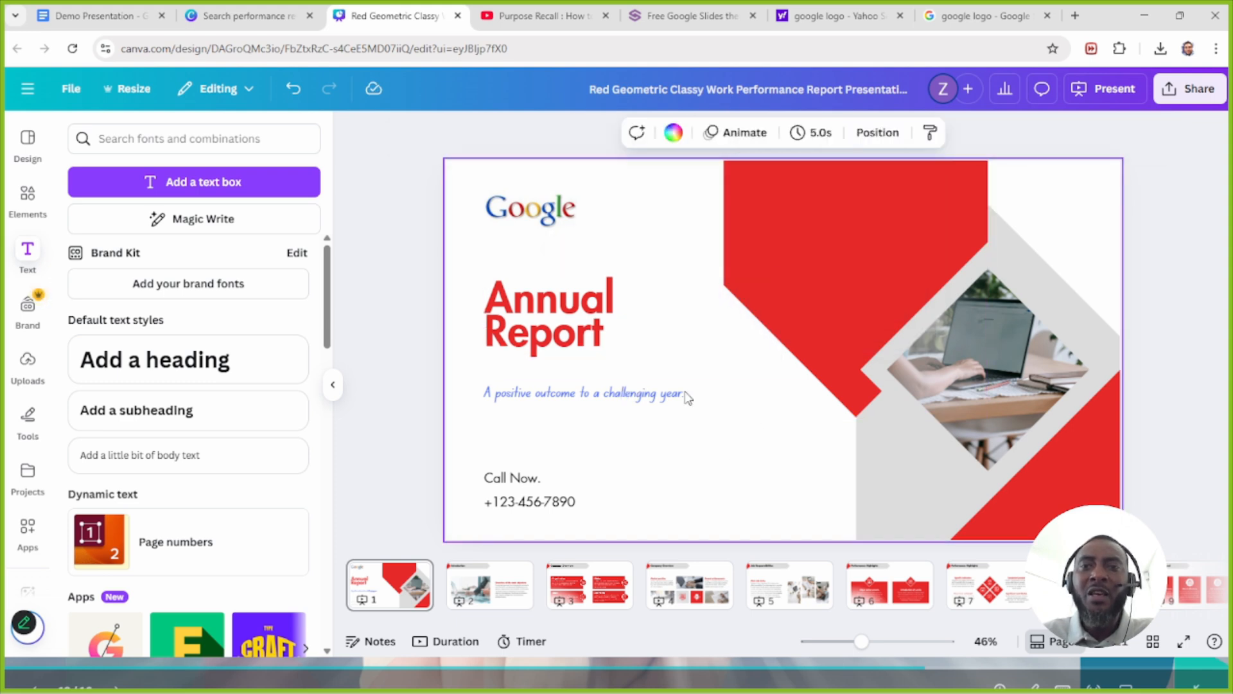
pyautogui.click(591, 350)
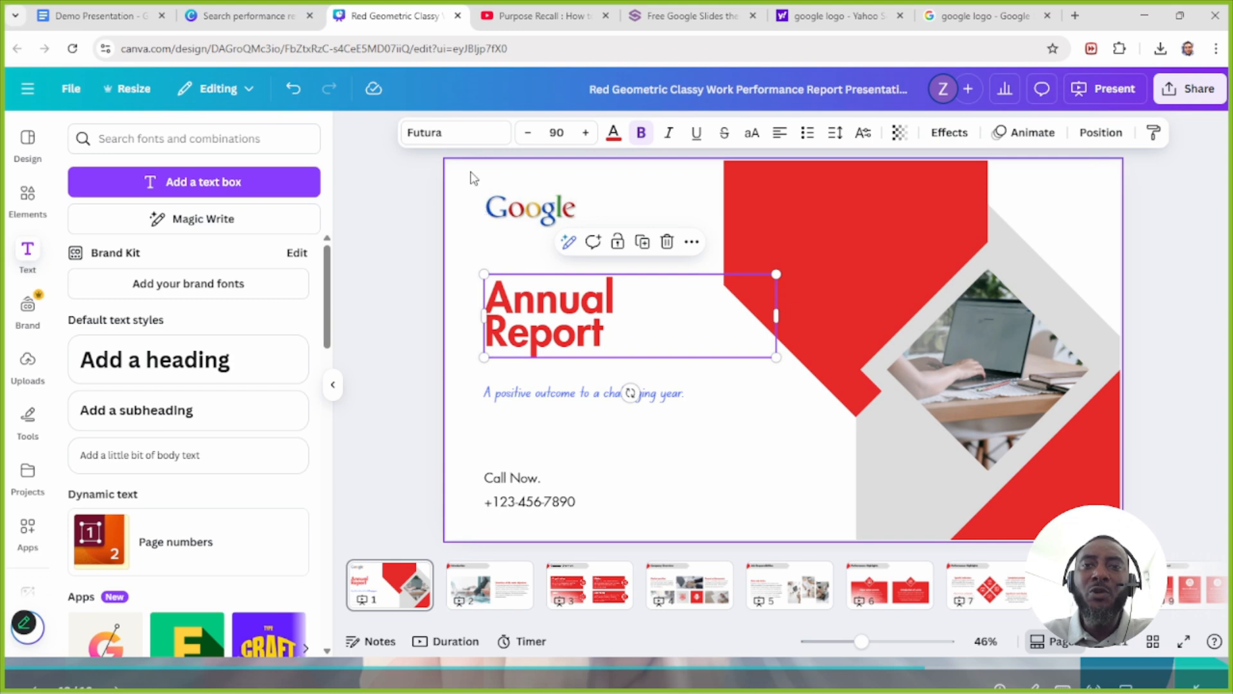
# Step: Change the title font to League Spartan and put 'Annual Report' on one line
pyautogui.click(469, 136)
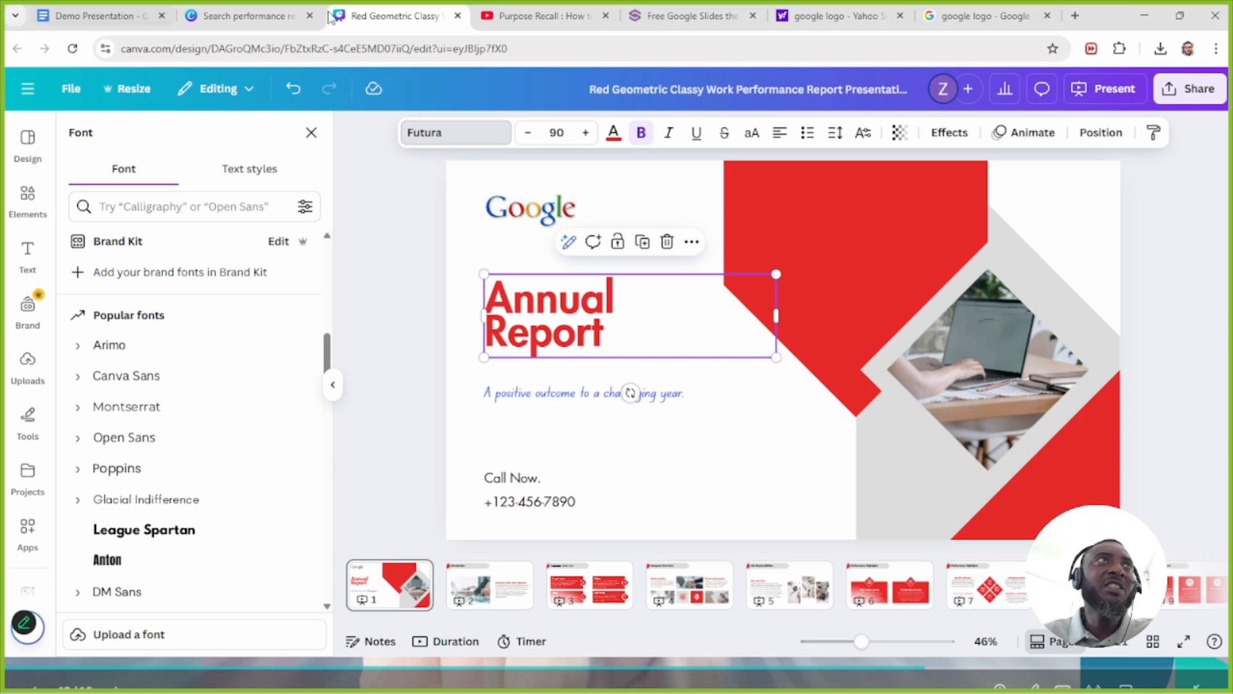
pyautogui.click(173, 537)
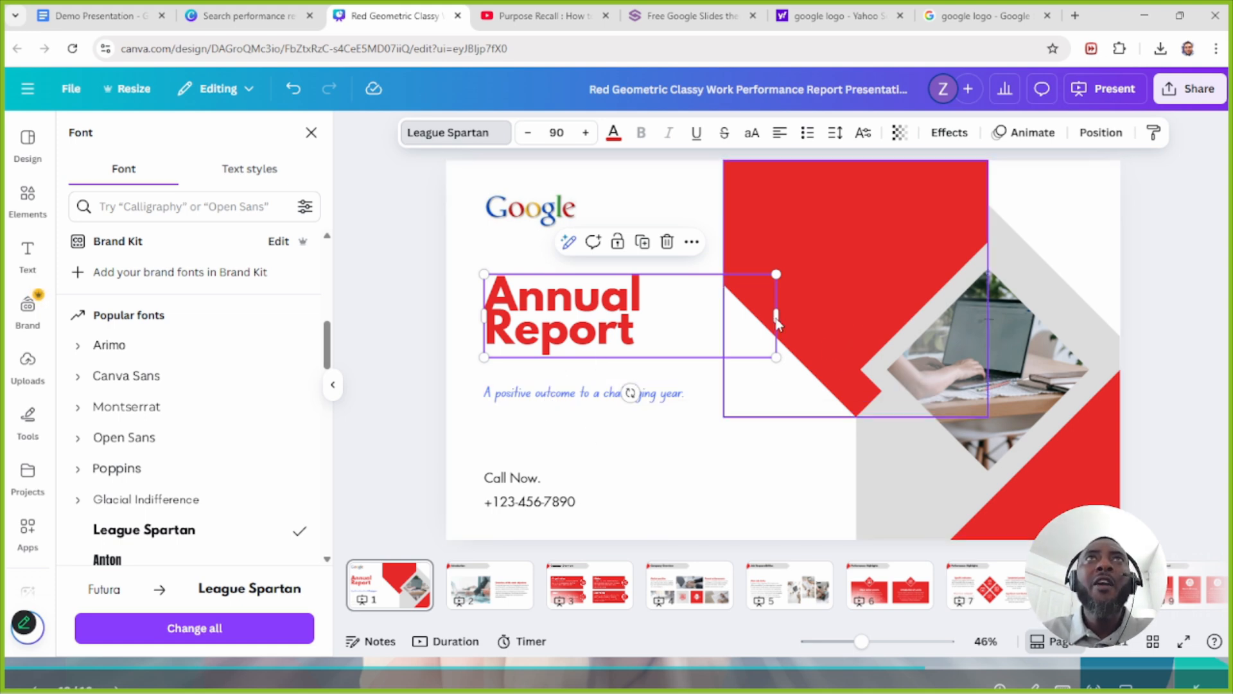
pyautogui.moveTo(778, 317); pyautogui.dragTo(979, 301)
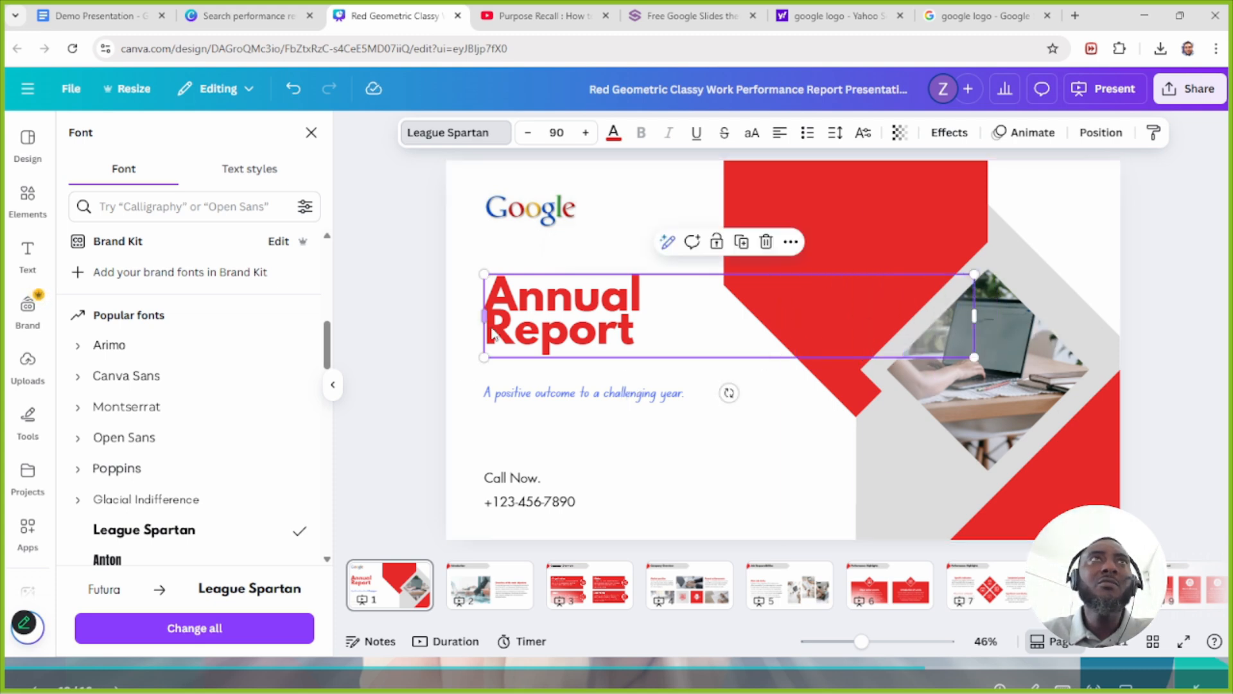
pyautogui.doubleClick(489, 334)
pyautogui.click(490, 334)
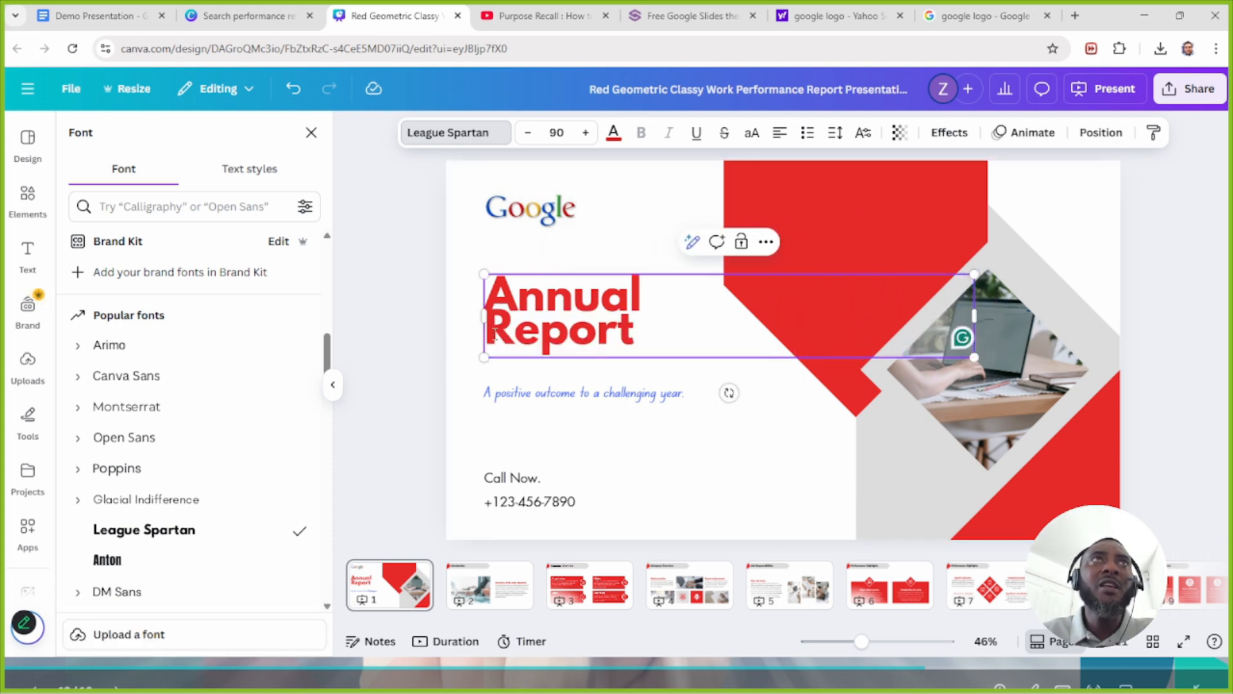
pyautogui.press('BackSpace')
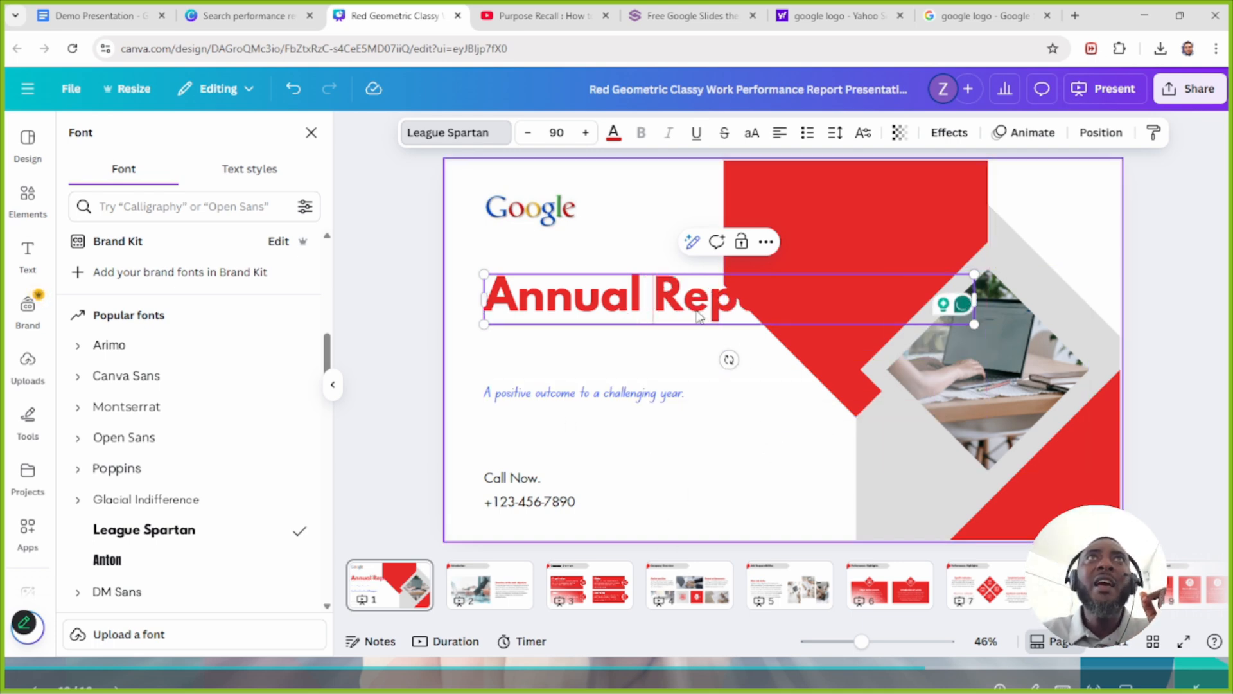
# Step: Move the title down with the subtitle placed directly beneath it
pyautogui.click(668, 355)
pyautogui.moveTo(675, 331); pyautogui.dragTo(653, 371)
pyautogui.moveTo(549, 407); pyautogui.dragTo(539, 412)
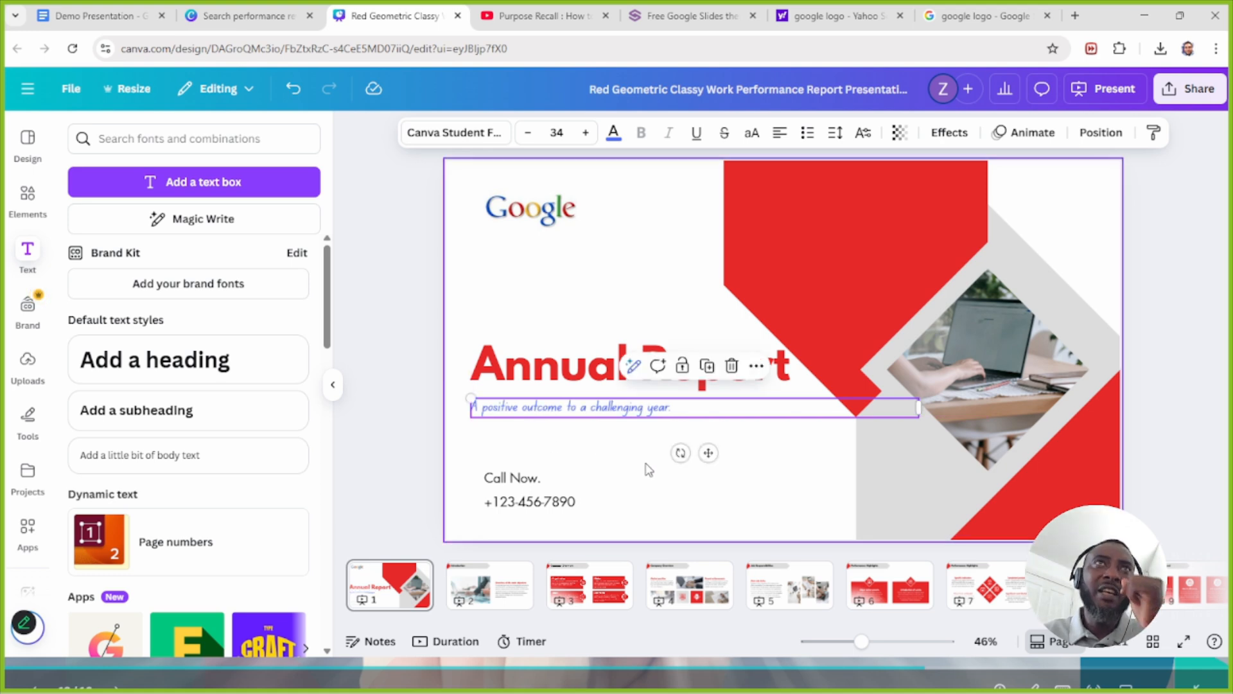
pyautogui.click(743, 497)
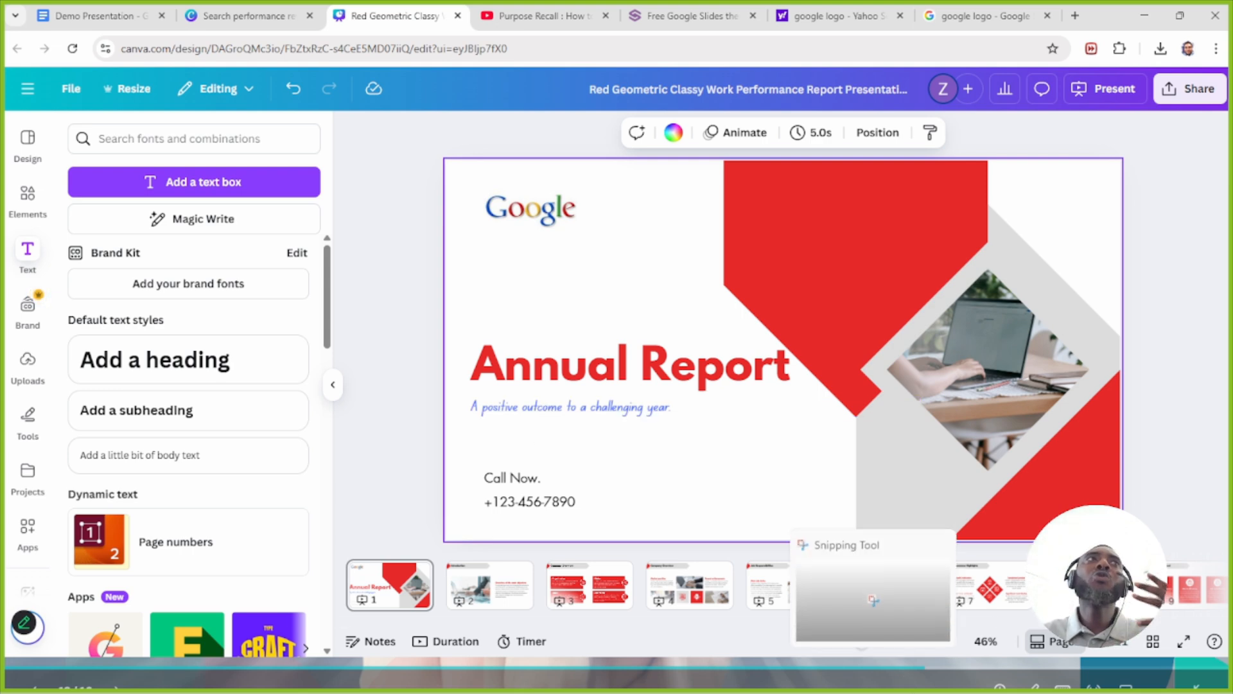
# Step: Add a square from Elements and stretch it into a thin wide bar under the title
pyautogui.click(29, 205)
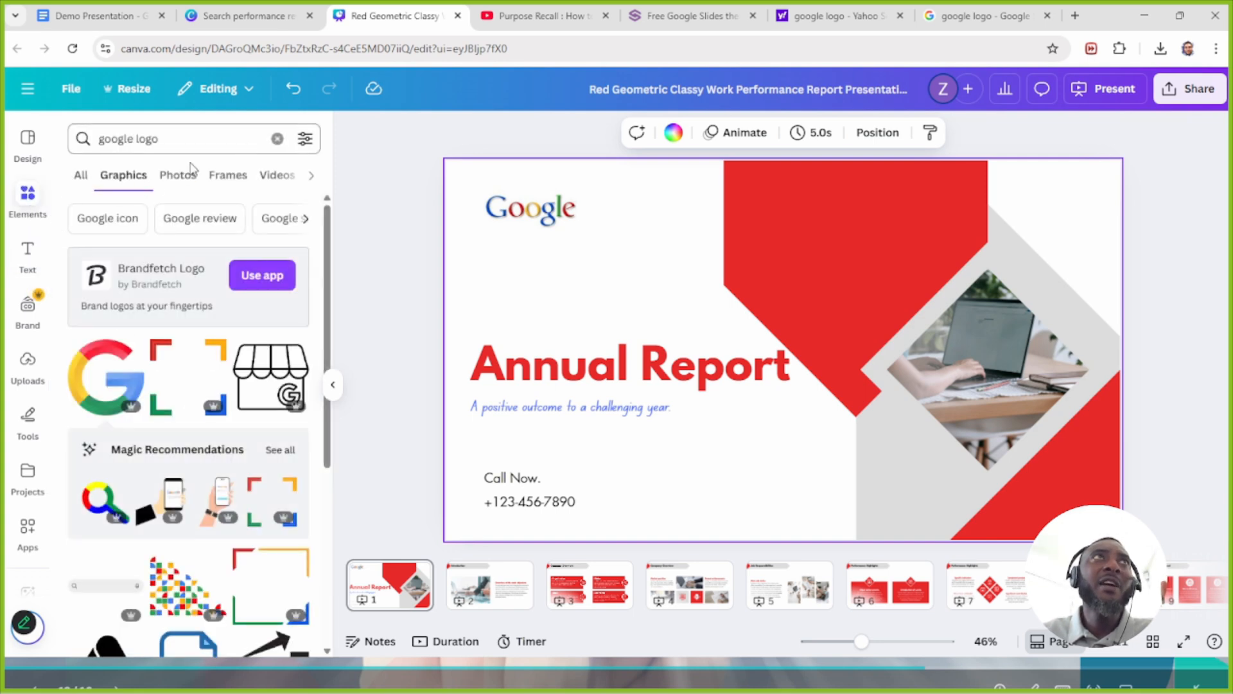
pyautogui.click(277, 138)
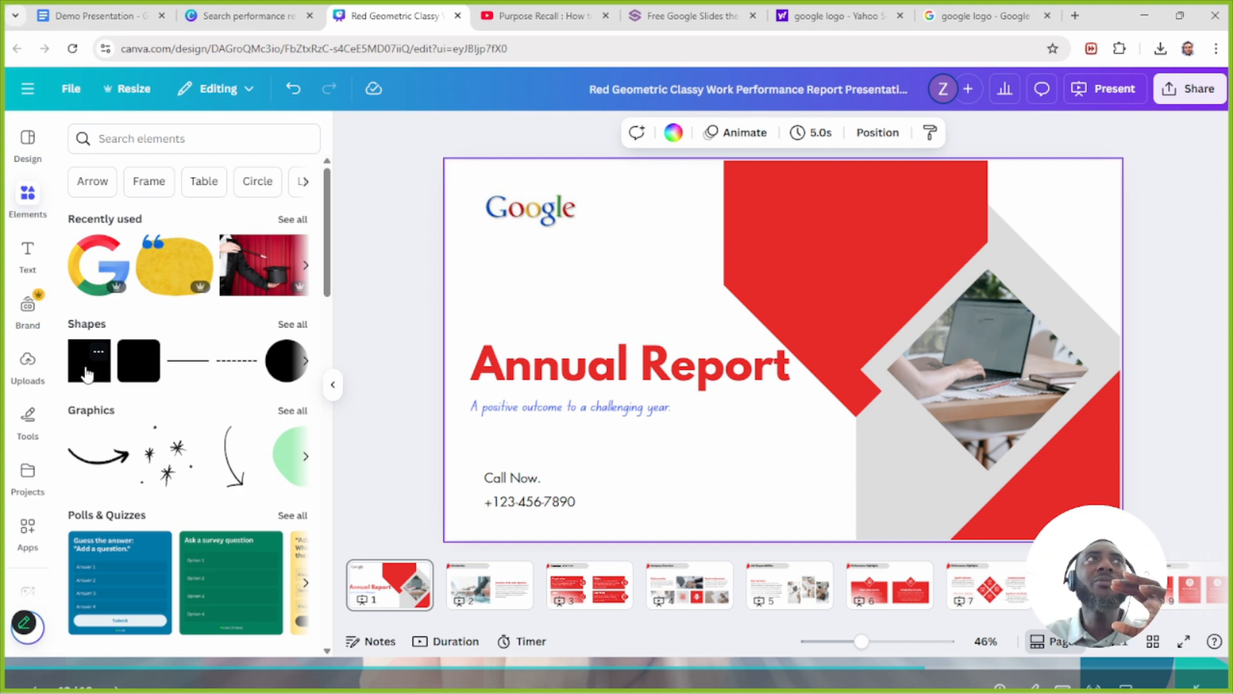
pyautogui.click(88, 374)
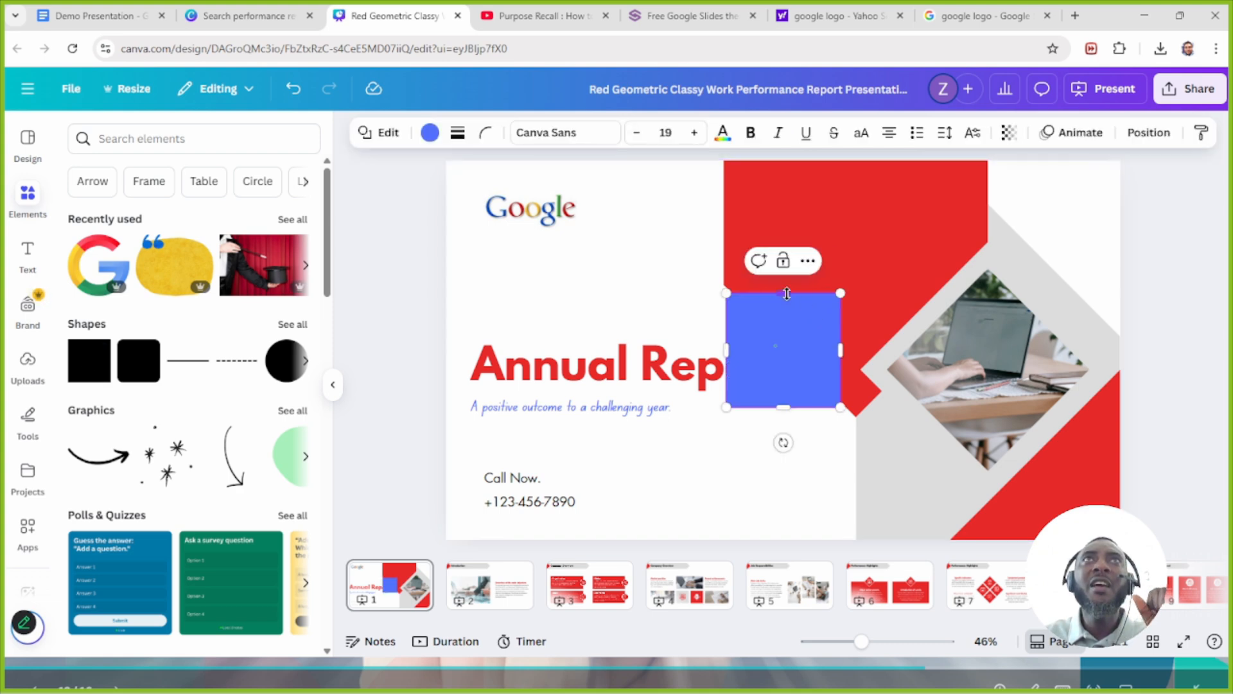
pyautogui.moveTo(784, 304); pyautogui.dragTo(785, 384)
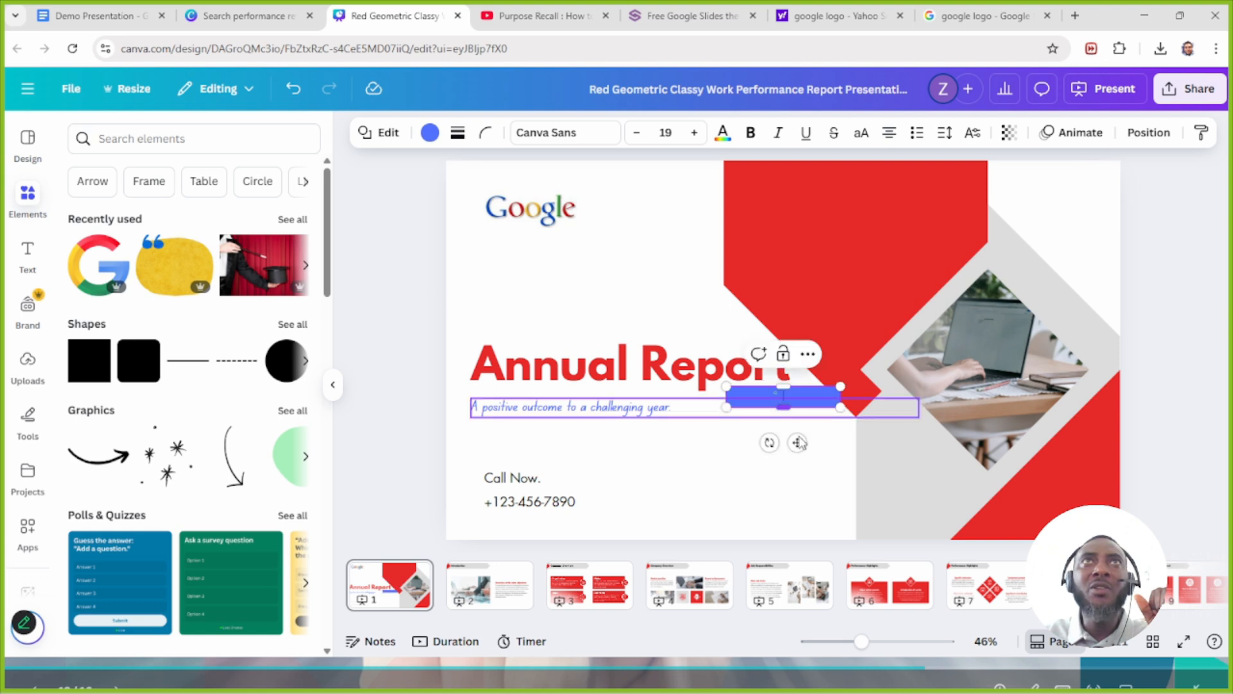
pyautogui.moveTo(795, 441); pyautogui.dragTo(540, 454)
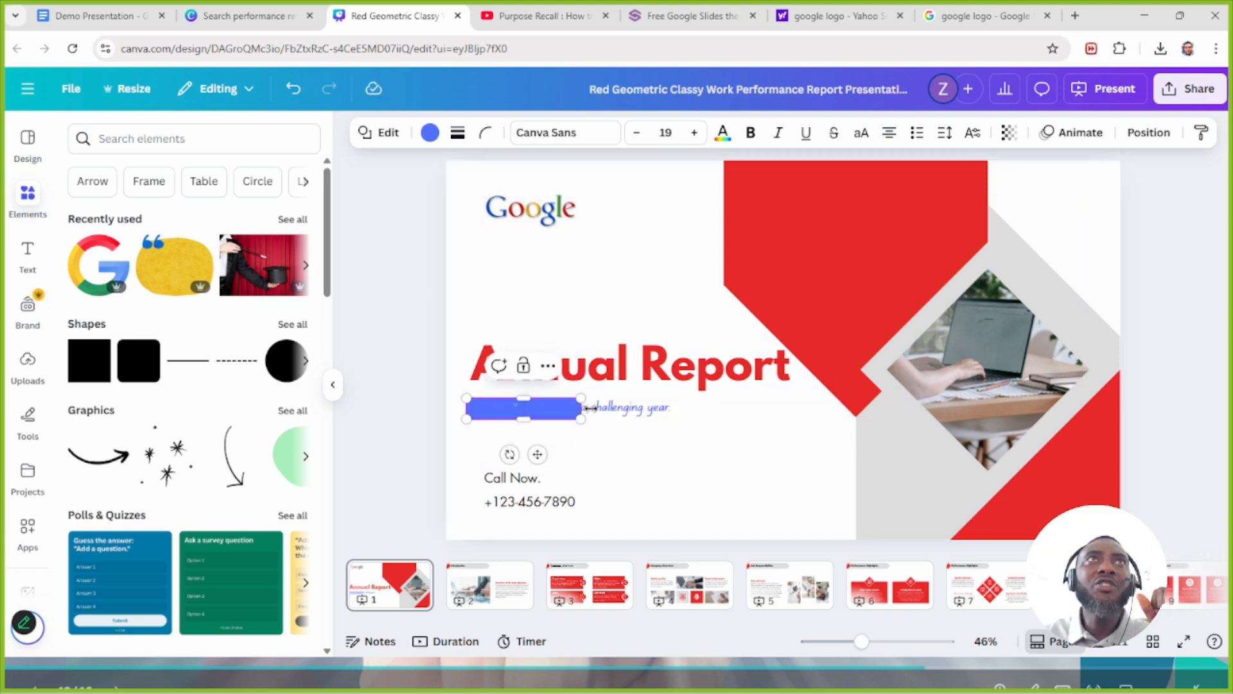
pyautogui.moveTo(581, 408); pyautogui.dragTo(847, 419)
pyautogui.click(748, 475)
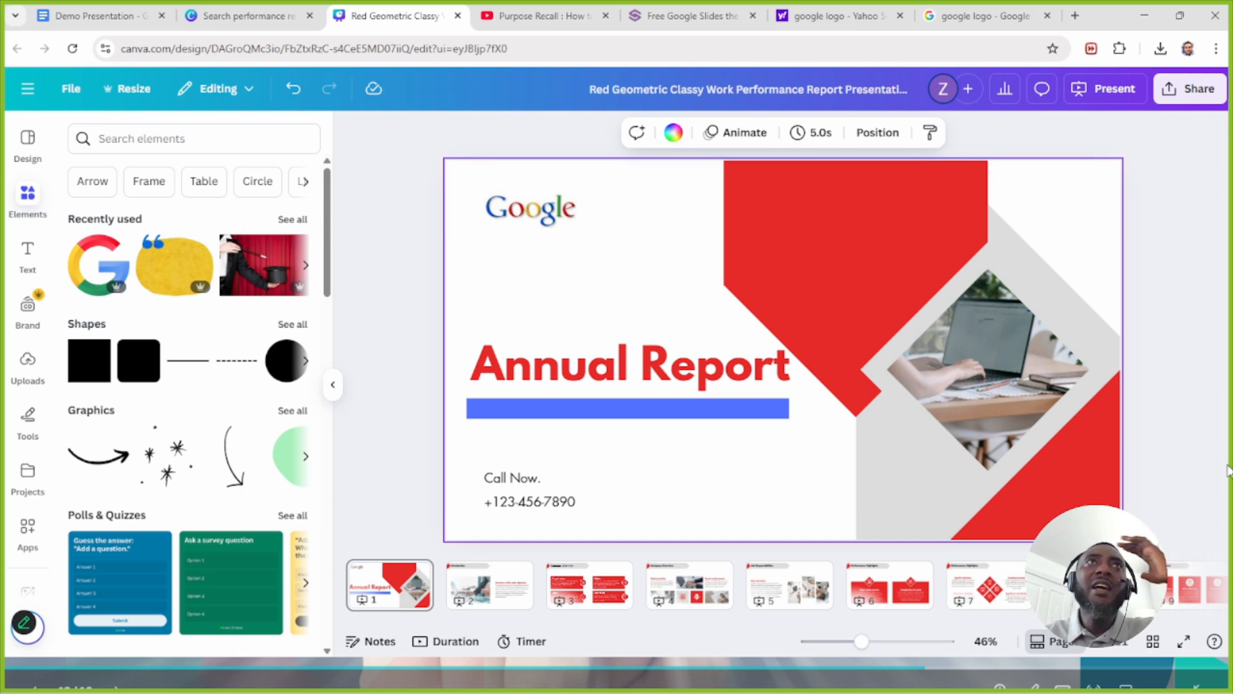
# Step: Narrow the subtitle text box to match the bar's length
pyautogui.click(763, 415)
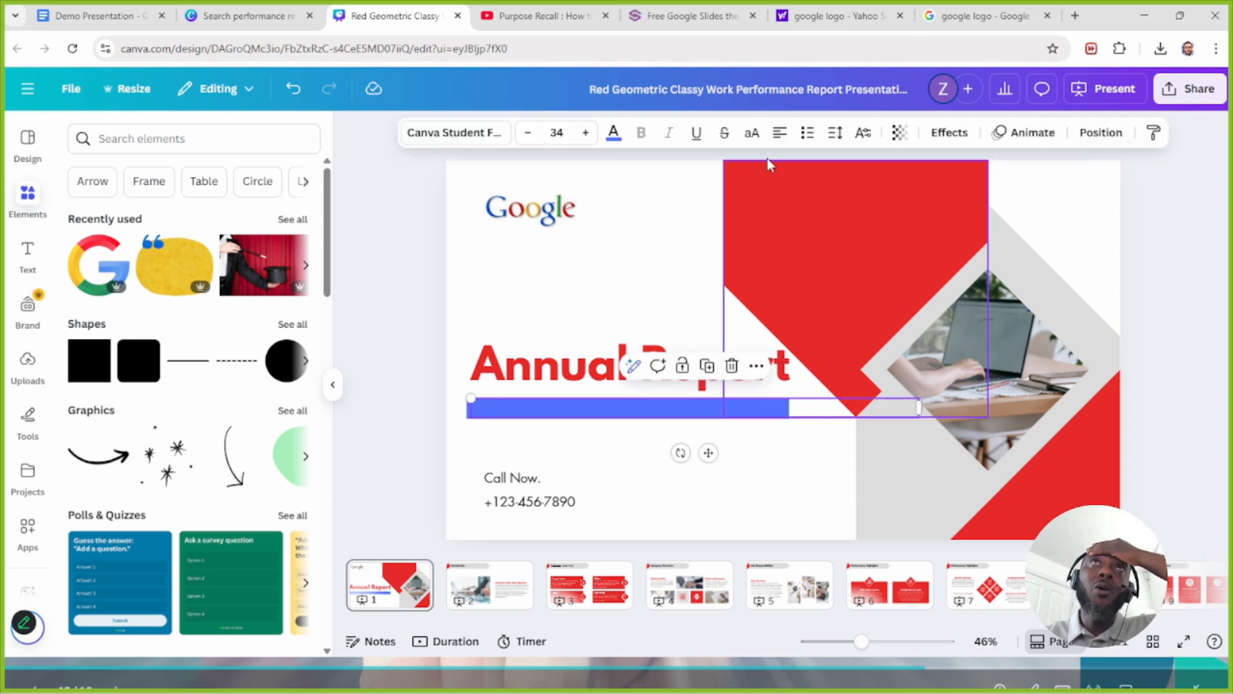
pyautogui.click(809, 476)
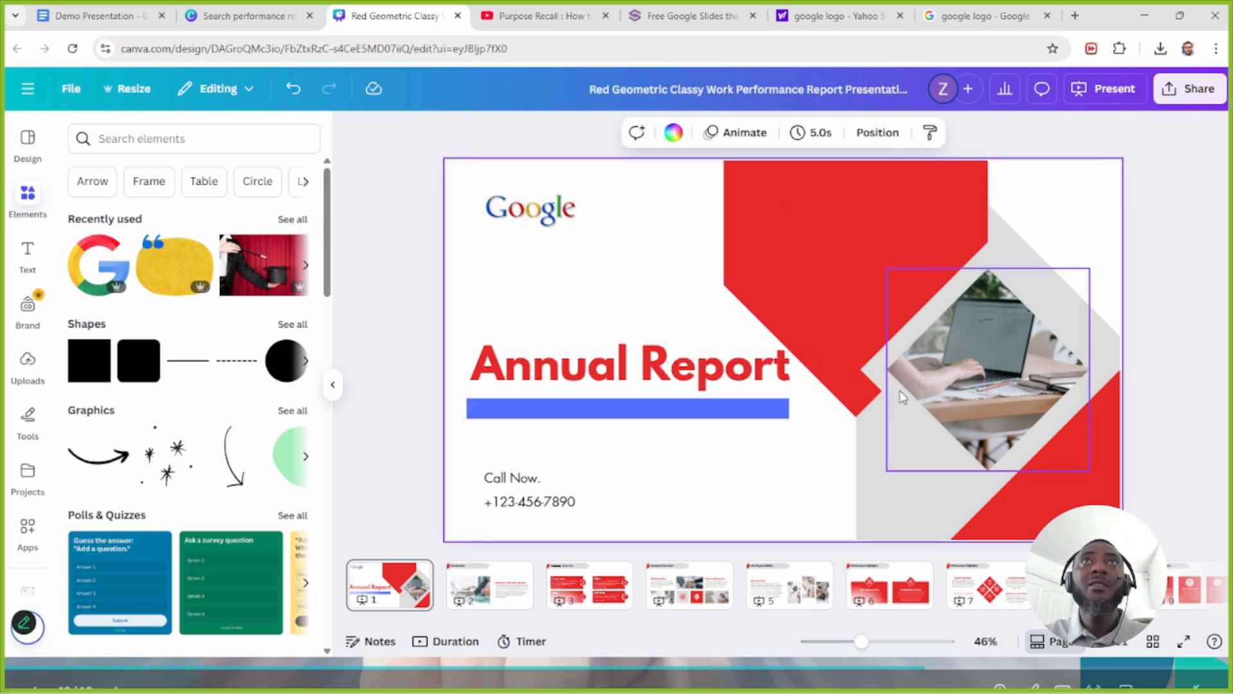
pyautogui.click(848, 411)
pyautogui.moveTo(919, 407); pyautogui.dragTo(789, 408)
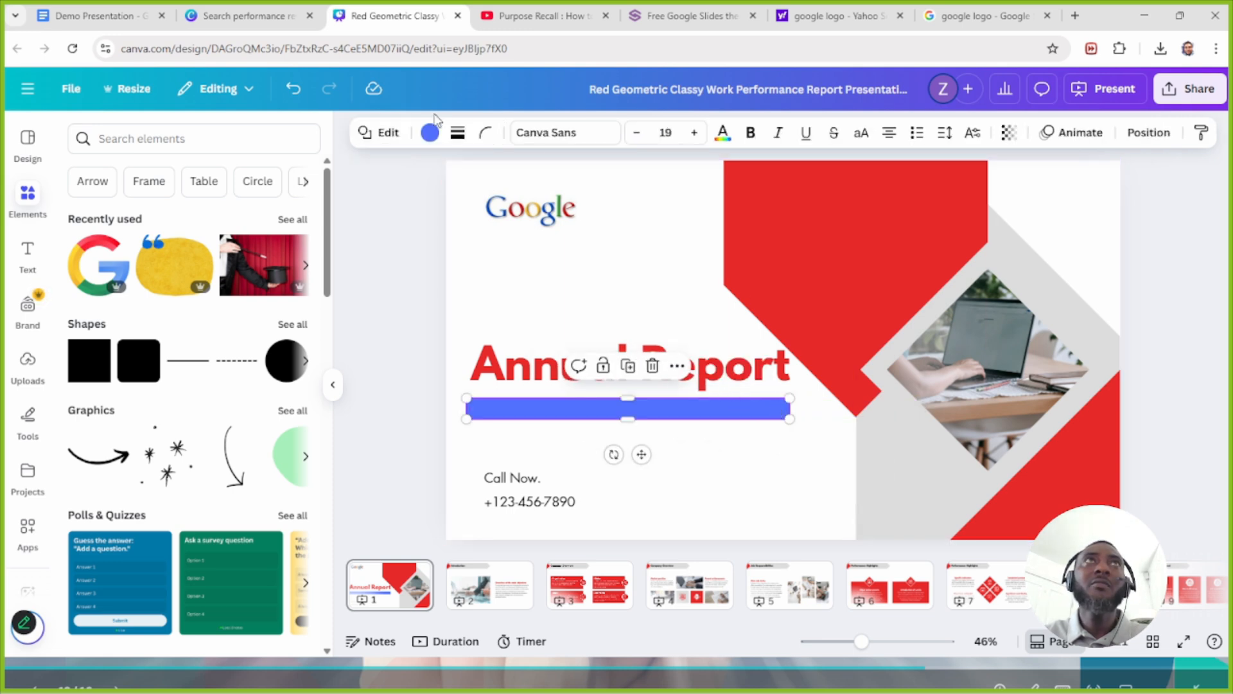
# Step: Fill the bar with yellow after briefly trying a muted gold
pyautogui.click(430, 132)
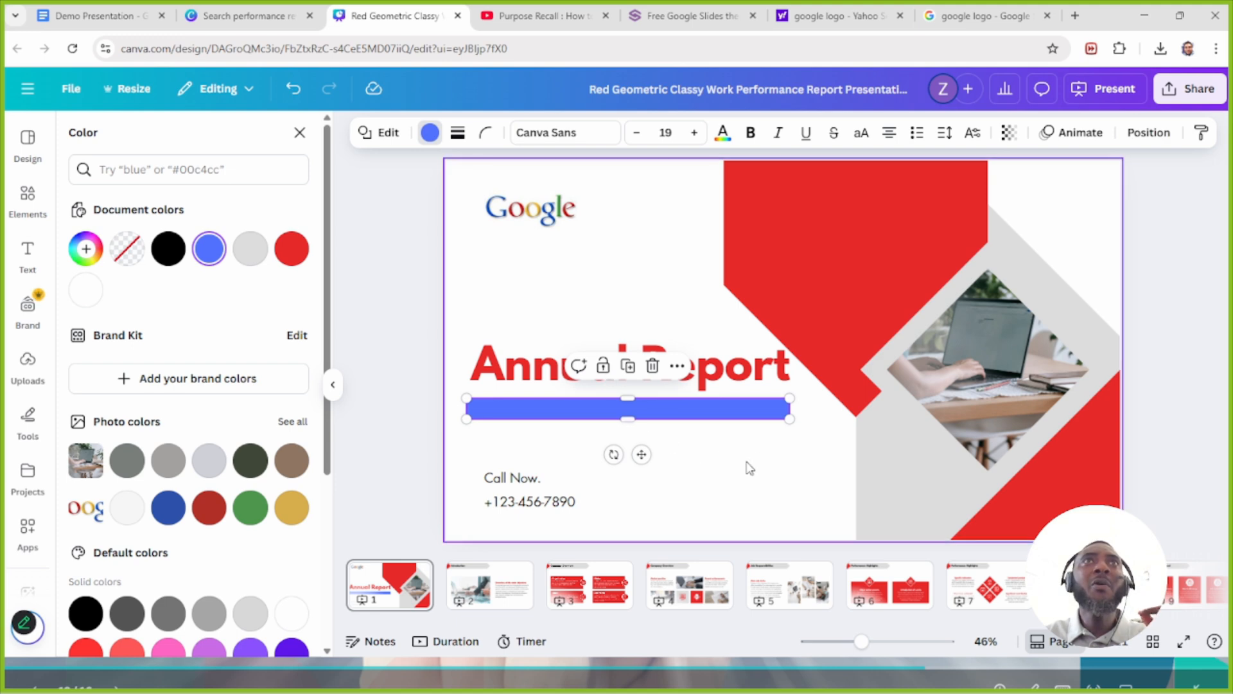
pyautogui.click(745, 421)
pyautogui.click(741, 408)
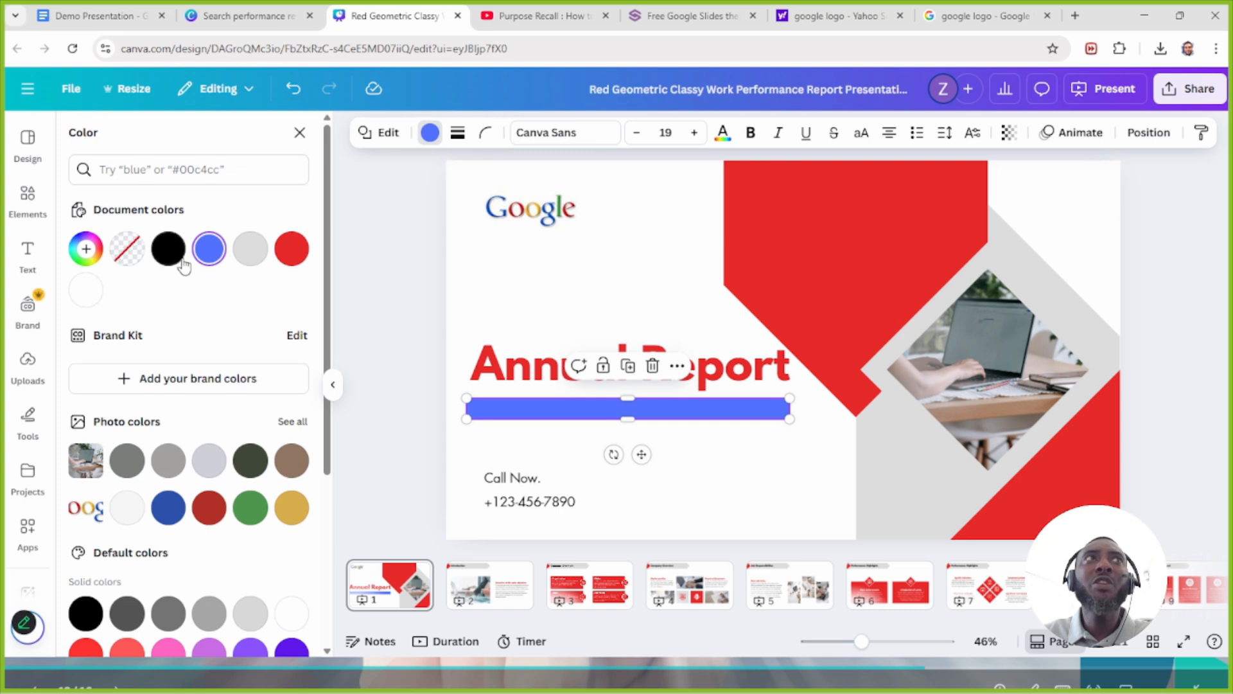
pyautogui.click(297, 509)
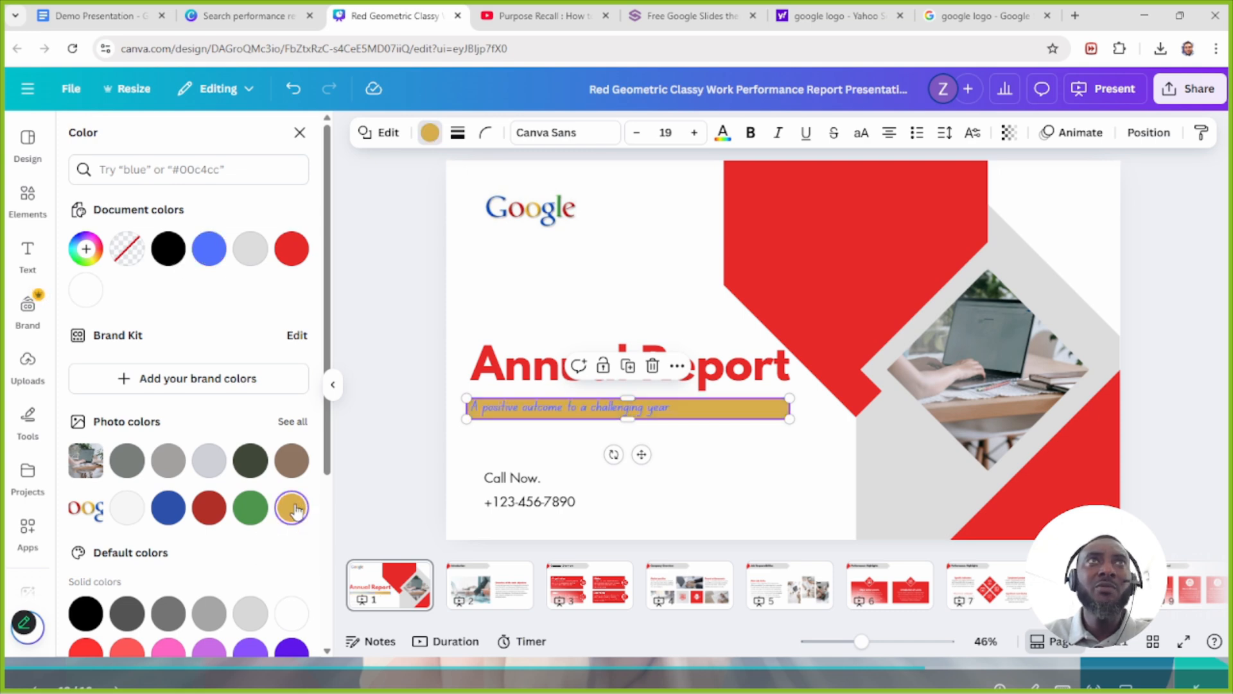
pyautogui.scroll(-4, 216, 507)
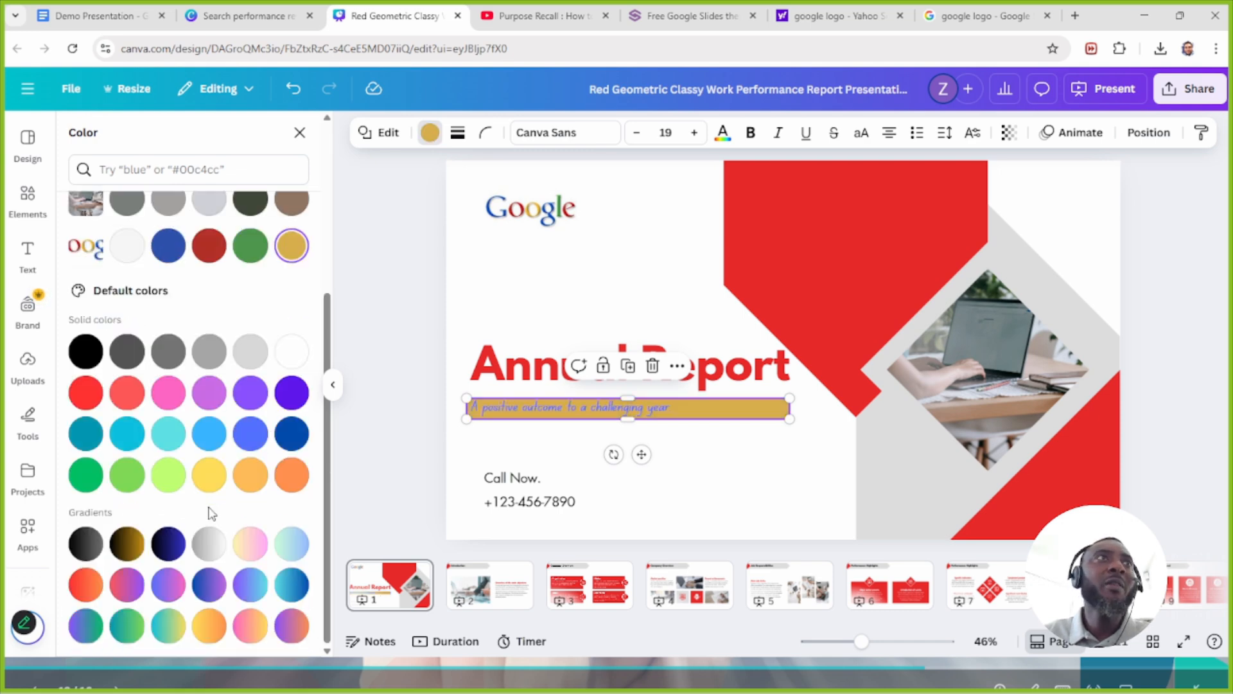
pyautogui.click(208, 475)
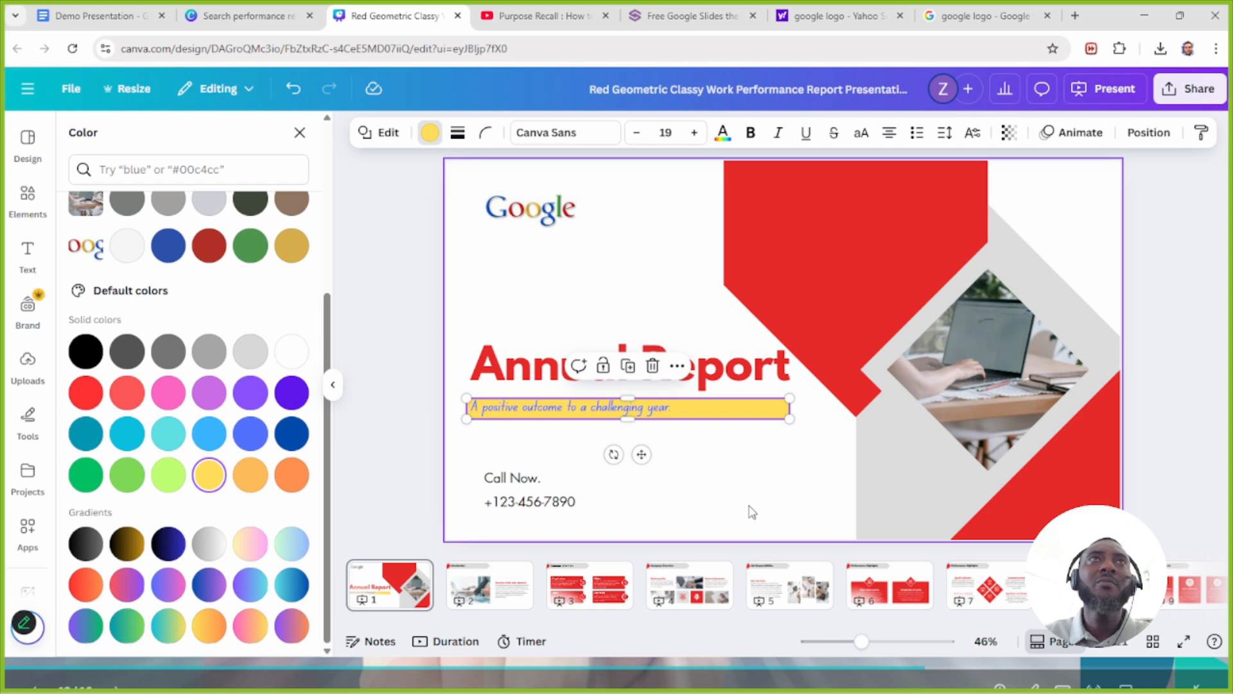
pyautogui.click(714, 483)
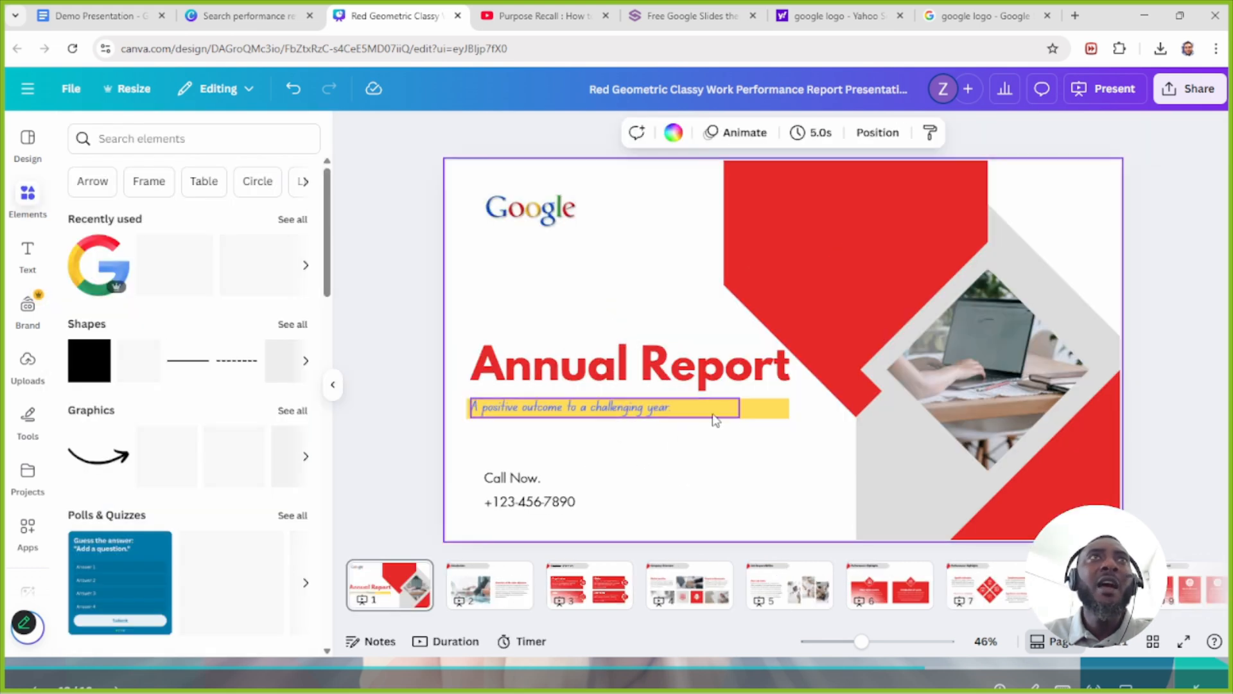
# Step: Try the yellow bar's layer order and transparency, leaving it in front of the subtitle
pyautogui.click(715, 419)
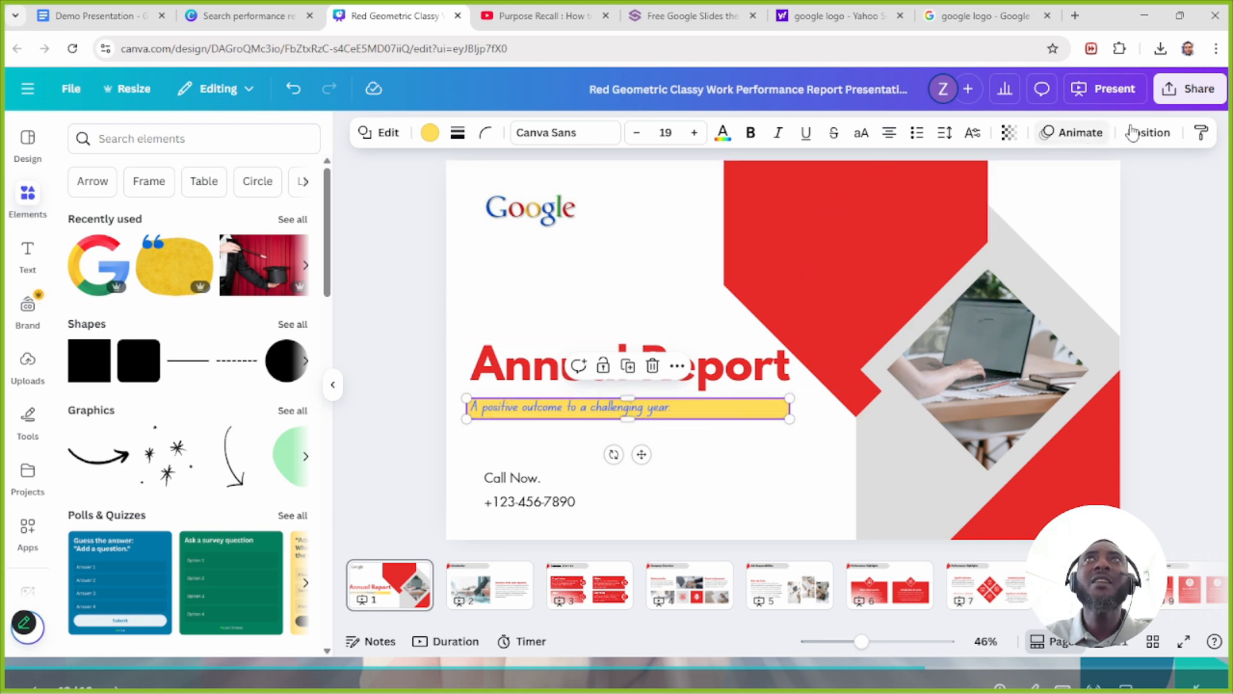
pyautogui.click(1149, 132)
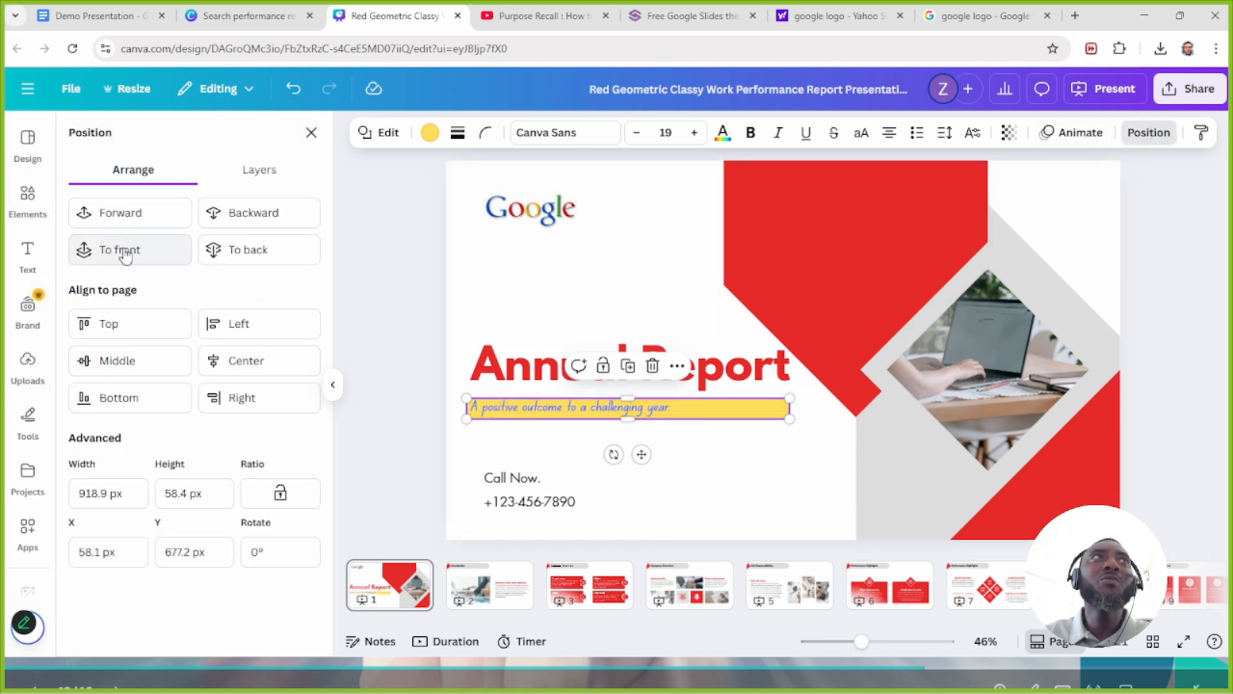
pyautogui.click(218, 252)
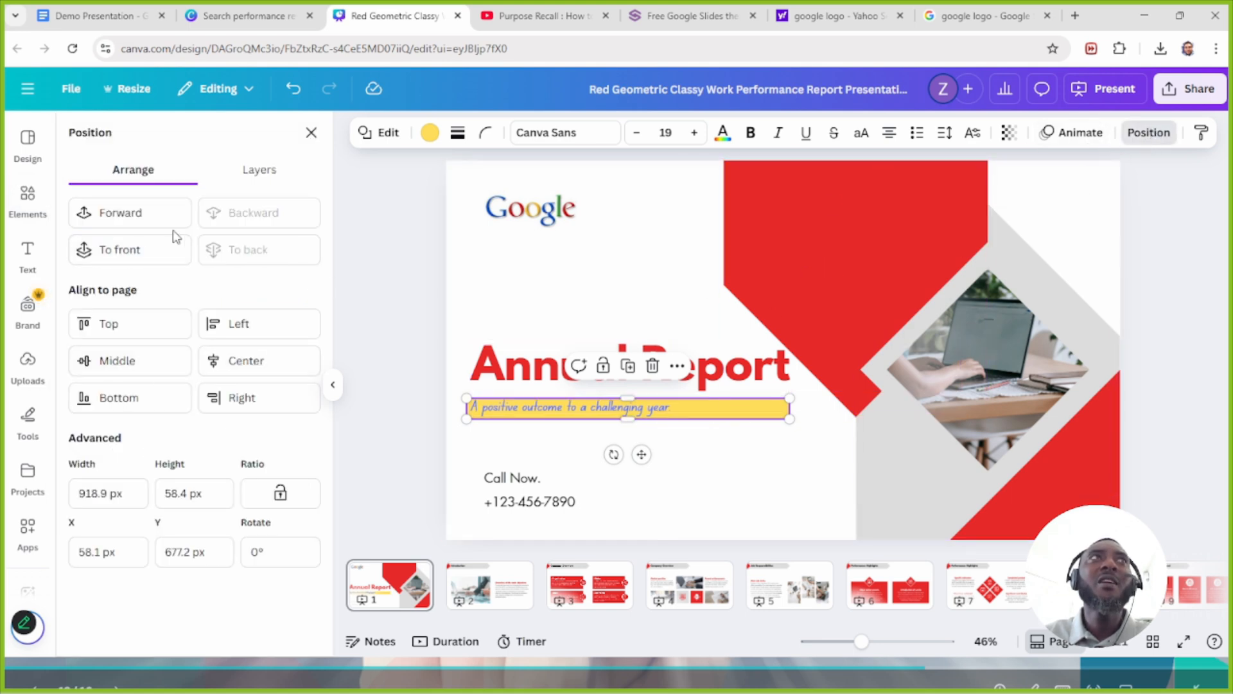
pyautogui.click(122, 249)
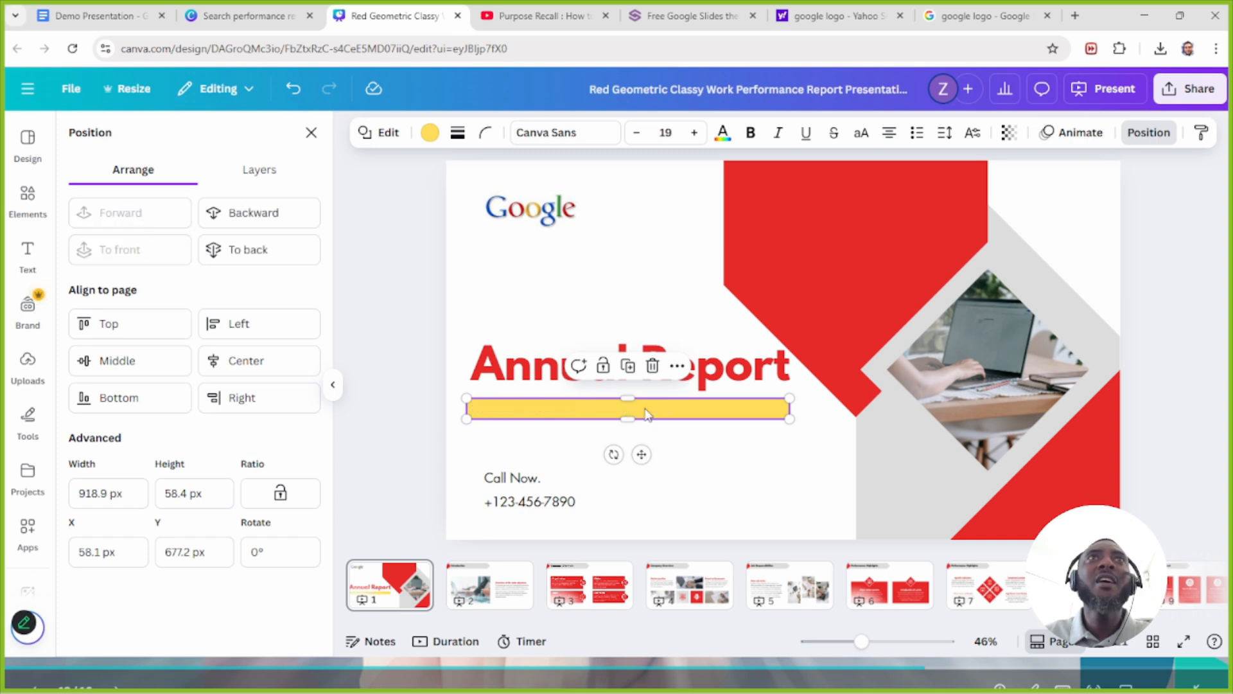
pyautogui.click(770, 447)
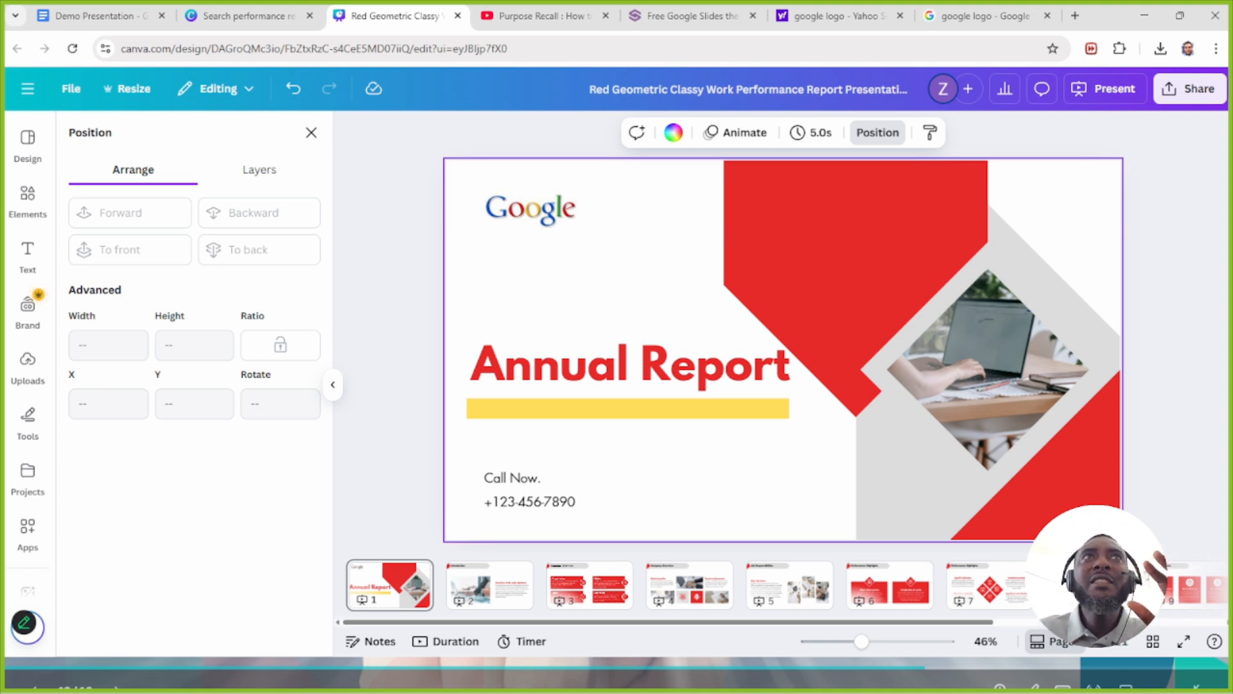
pyautogui.click(736, 418)
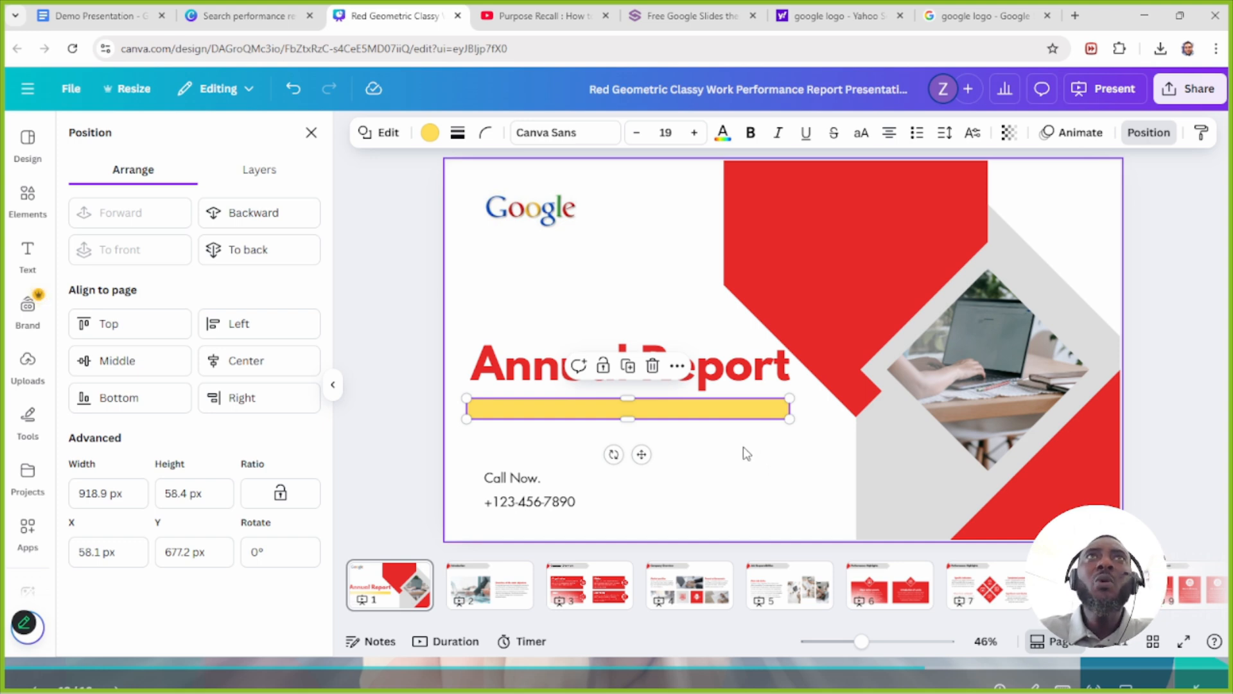
pyautogui.click(1150, 132)
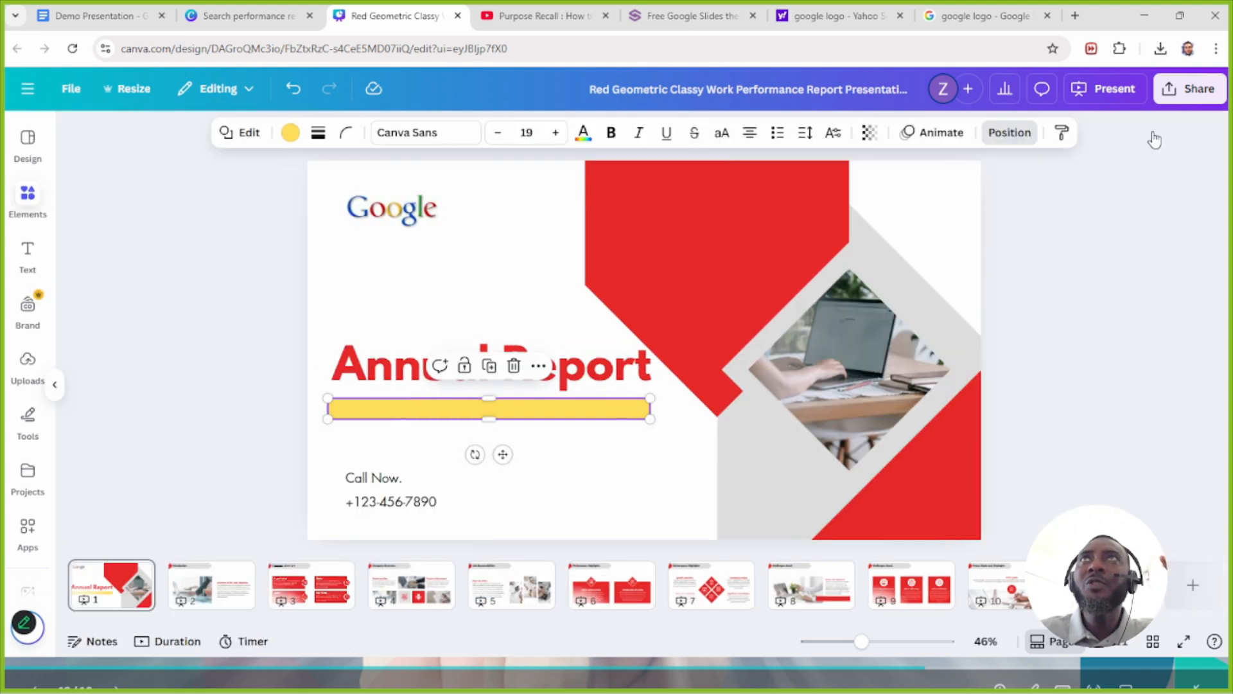
pyautogui.click(1012, 133)
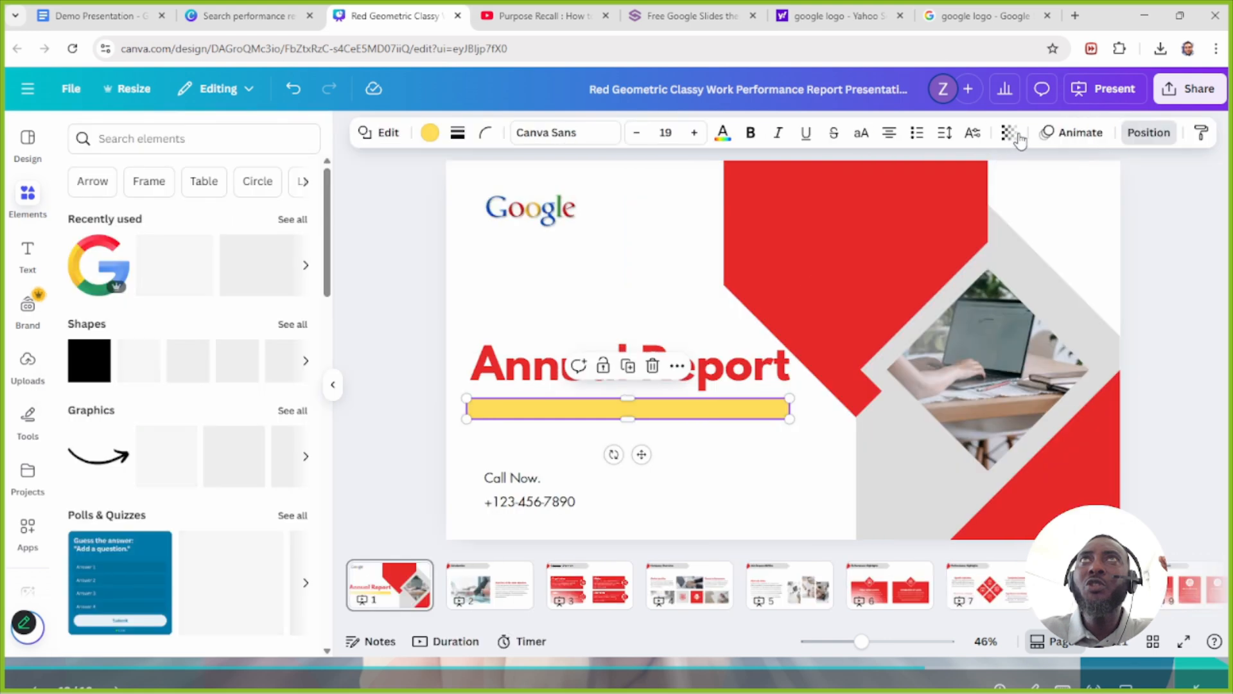
pyautogui.click(1132, 134)
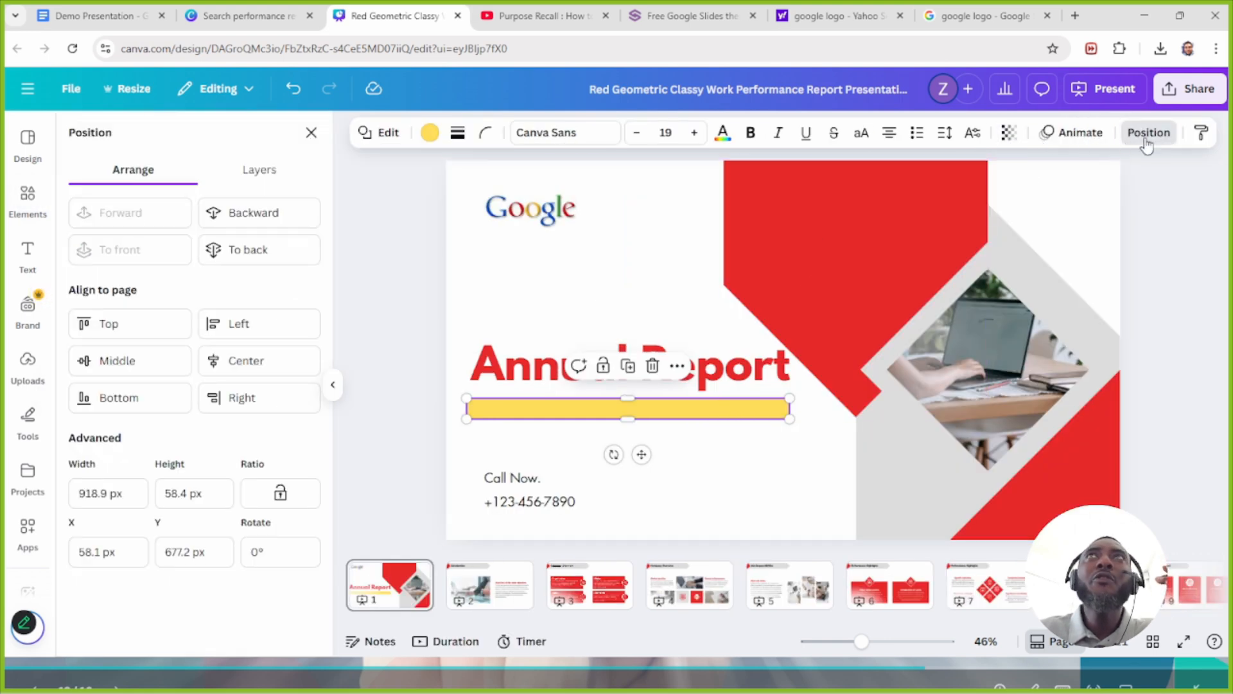
pyautogui.click(1148, 132)
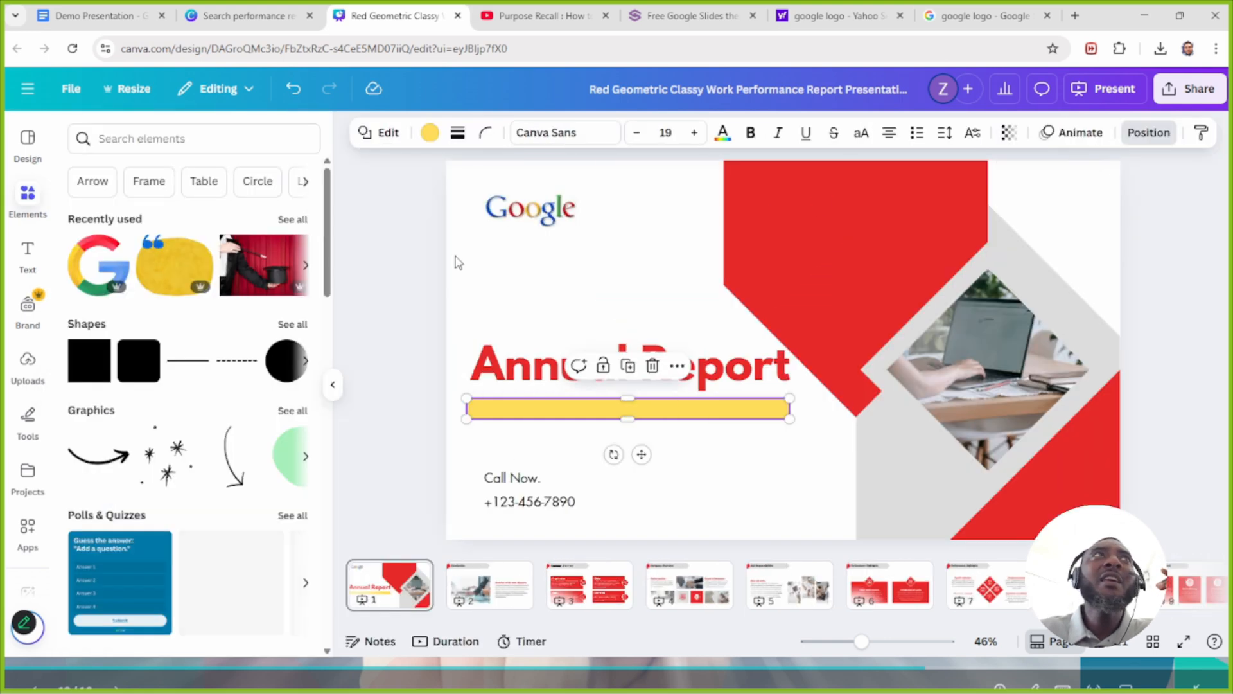
pyautogui.click(1009, 132)
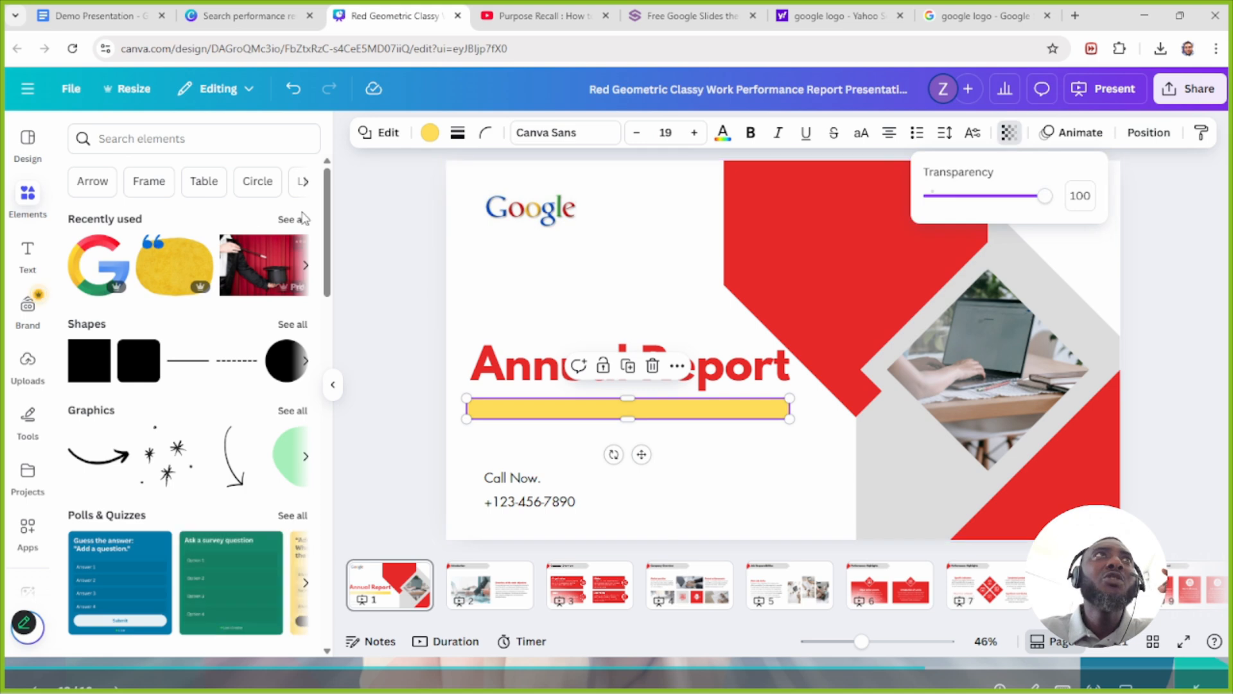
pyautogui.click(1148, 133)
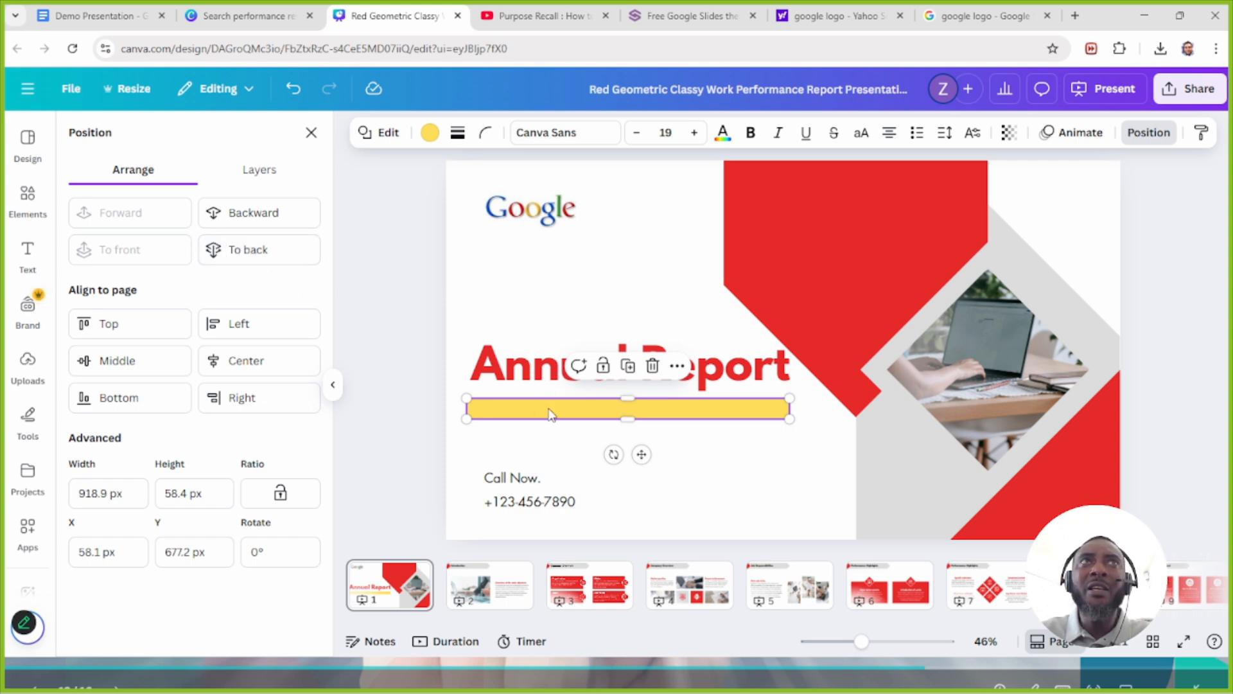
# Step: Send the yellow bar to the back, behind the subtitle
pyautogui.click(256, 255)
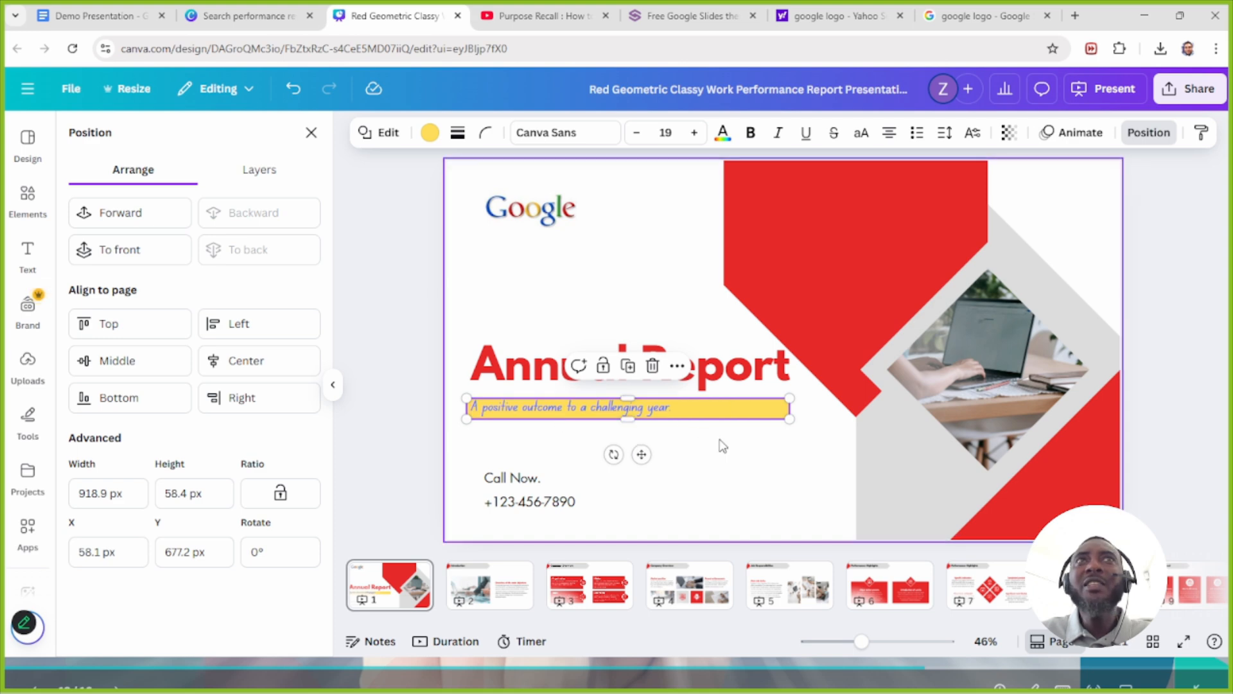
pyautogui.click(773, 458)
pyautogui.click(640, 414)
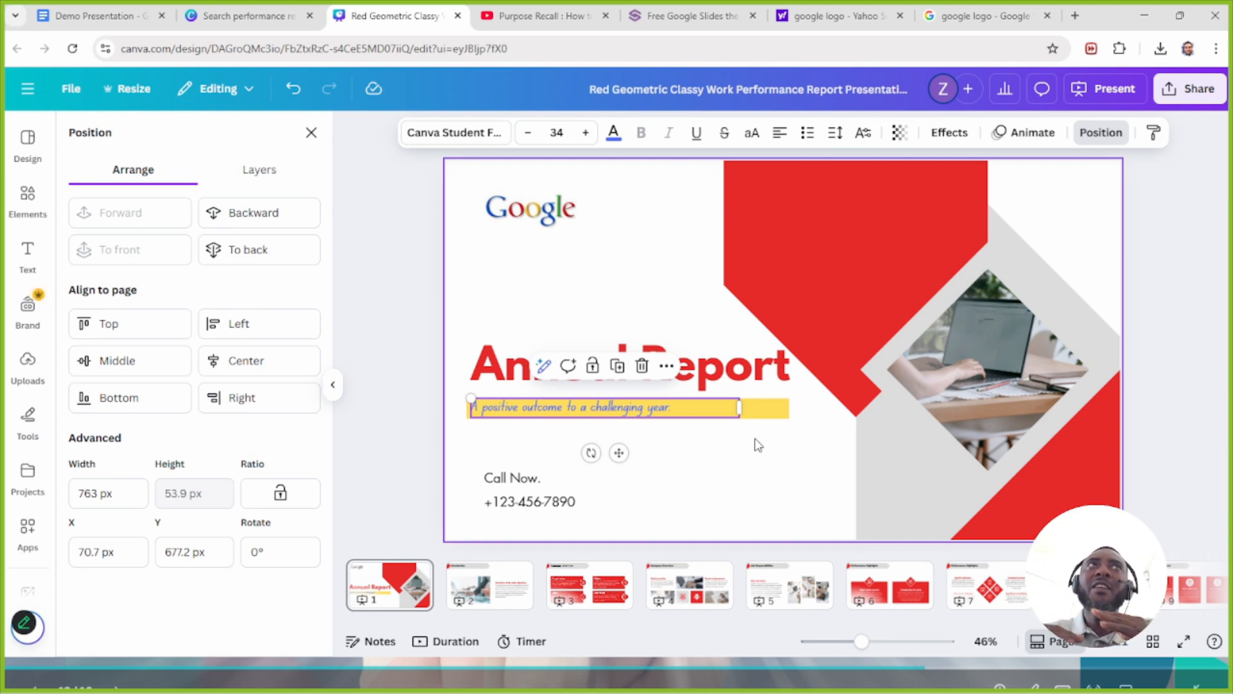
pyautogui.click(275, 178)
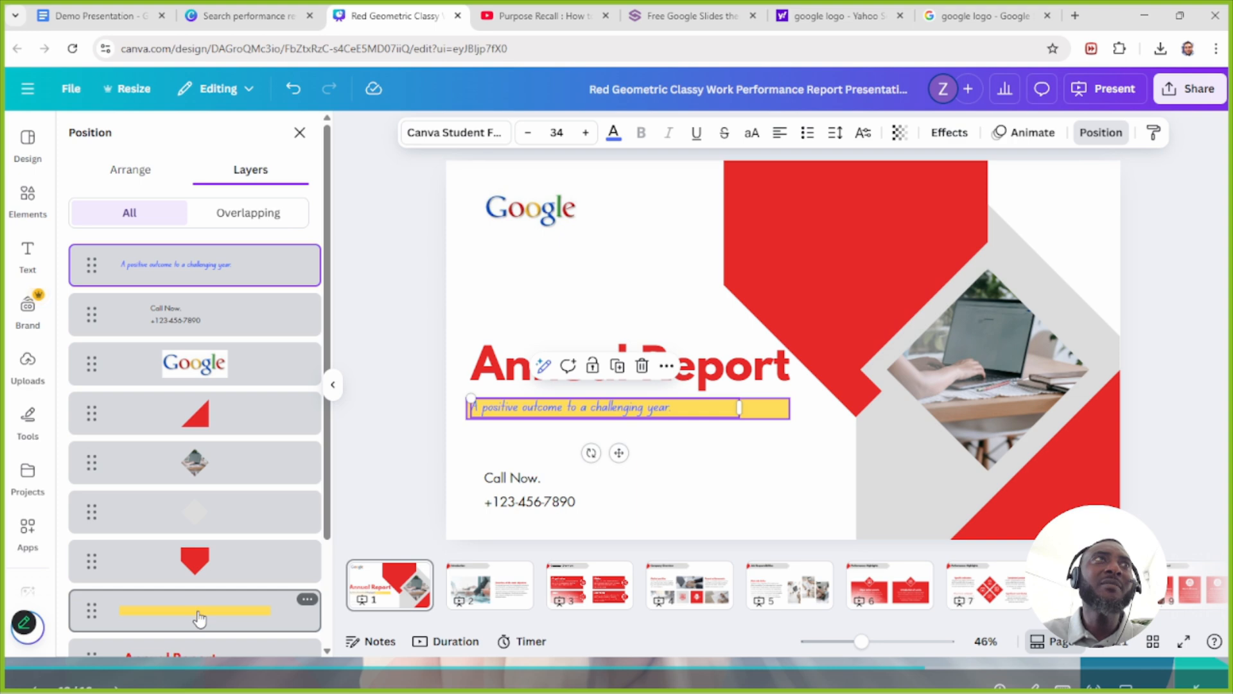
pyautogui.click(547, 412)
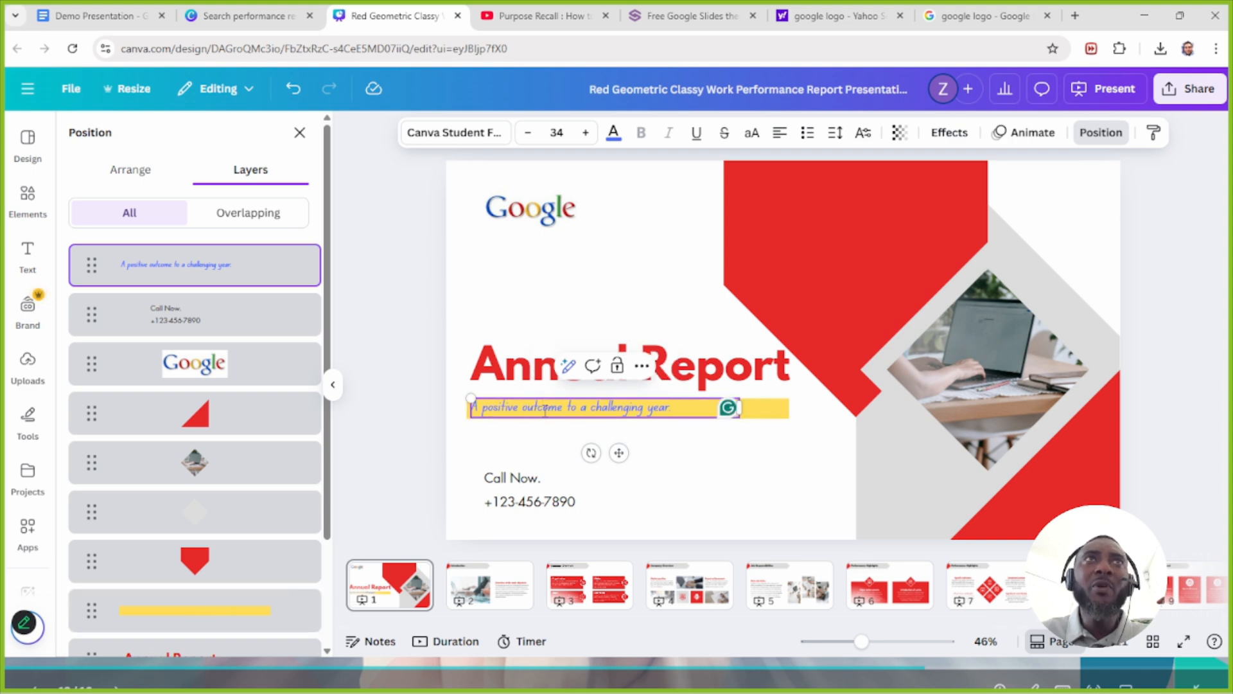
pyautogui.click(770, 457)
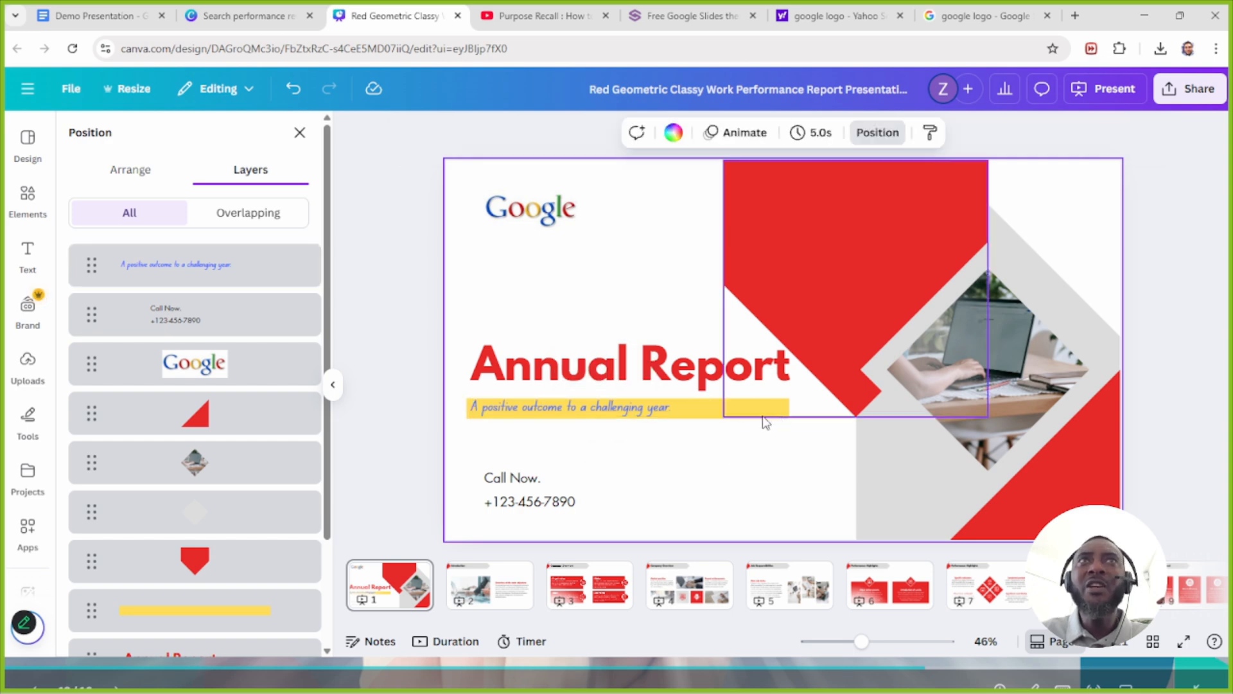
# Step: Change the subtitle text colour to black
pyautogui.click(633, 415)
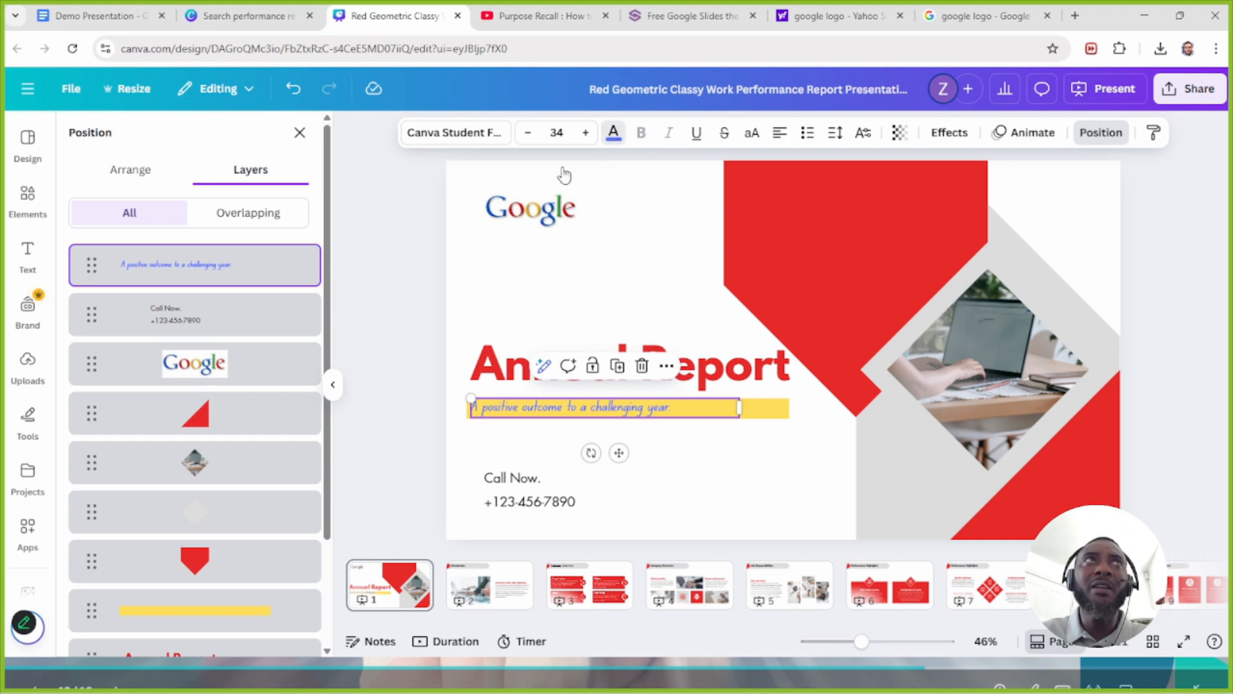
pyautogui.click(613, 133)
pyautogui.click(127, 248)
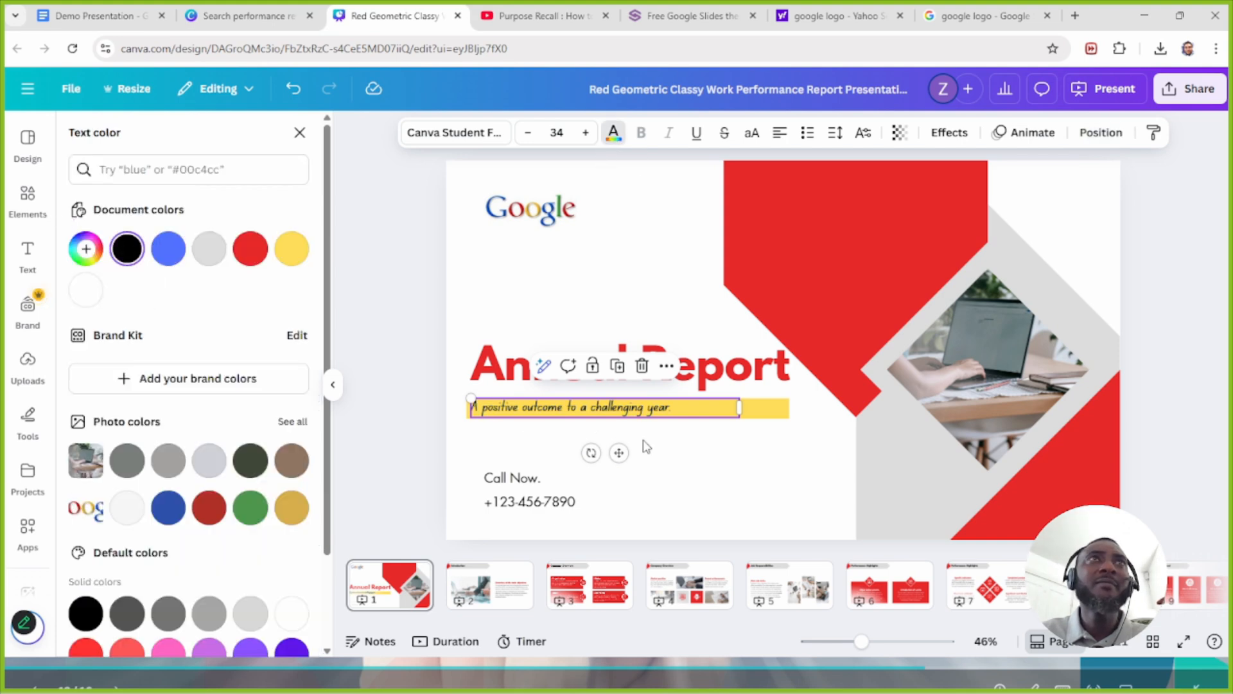
pyautogui.click(585, 437)
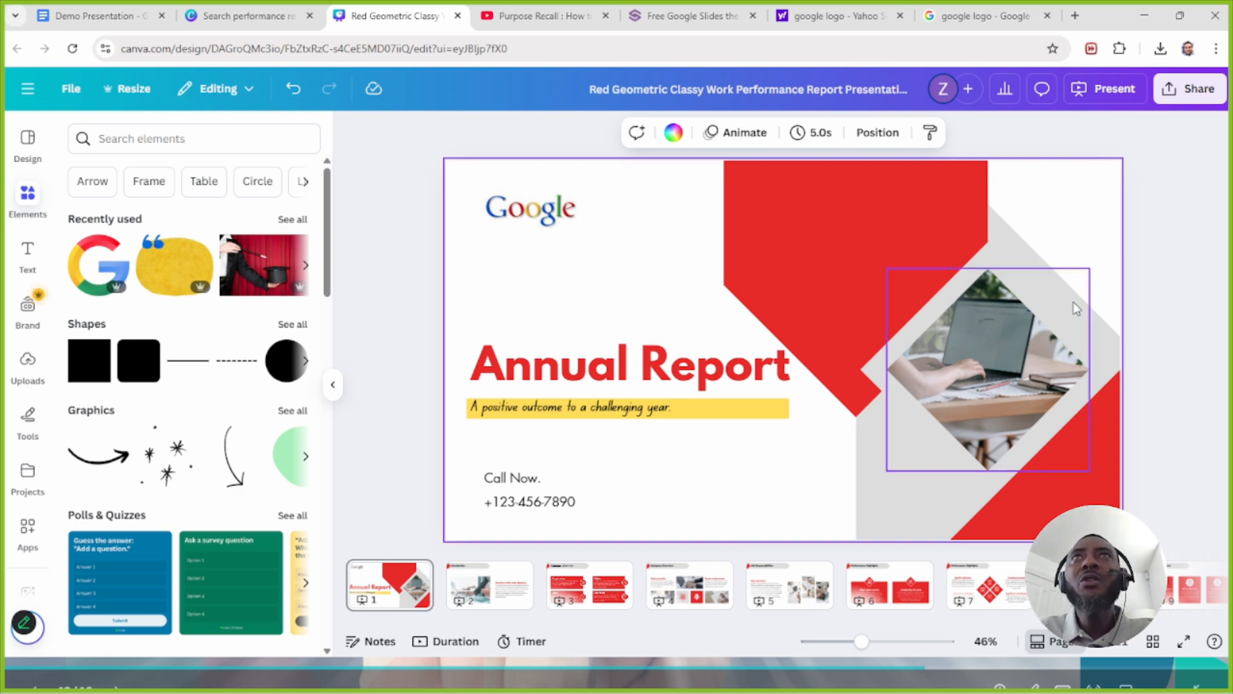
# Step: Select the diamond laptop photo and browse earlier images in the Uploads library
pyautogui.click(1013, 373)
pyautogui.click(962, 327)
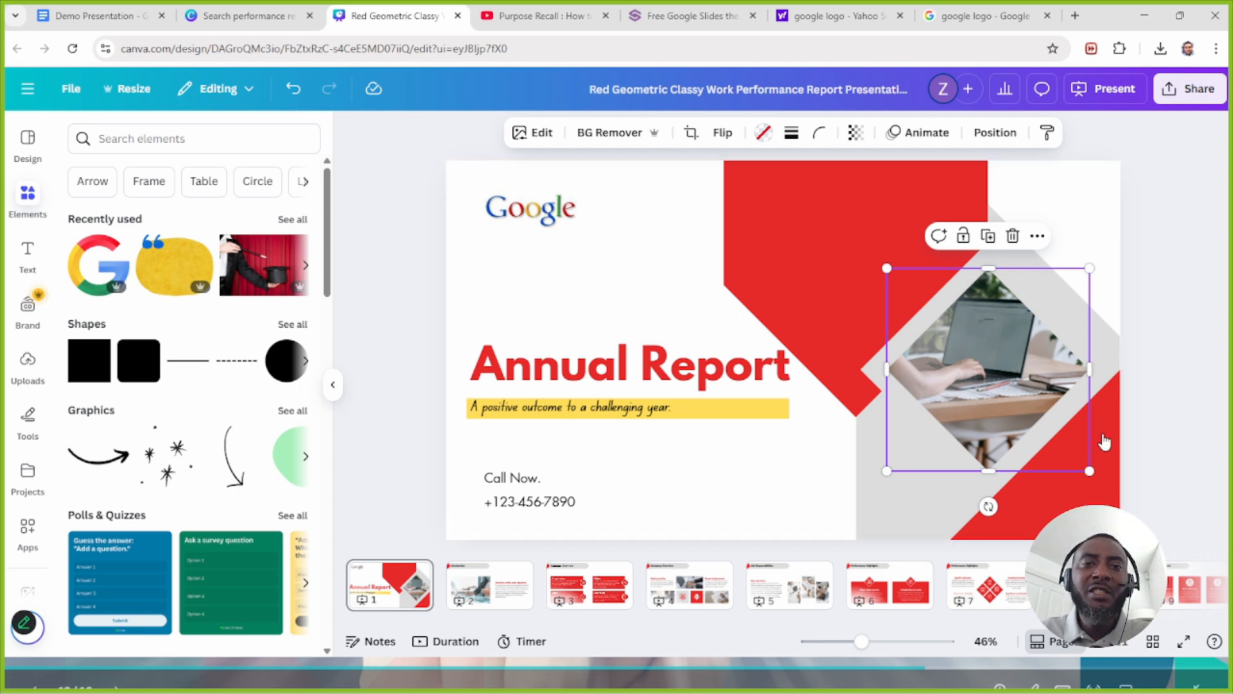
pyautogui.click(27, 195)
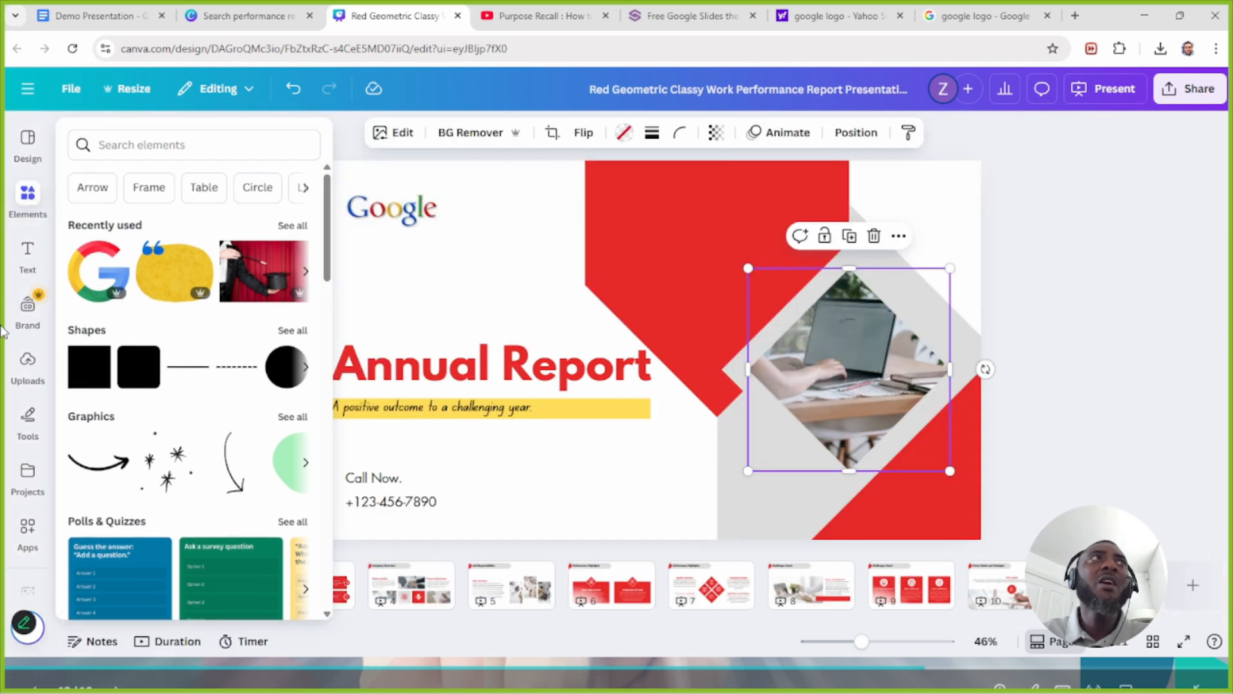
pyautogui.click(37, 362)
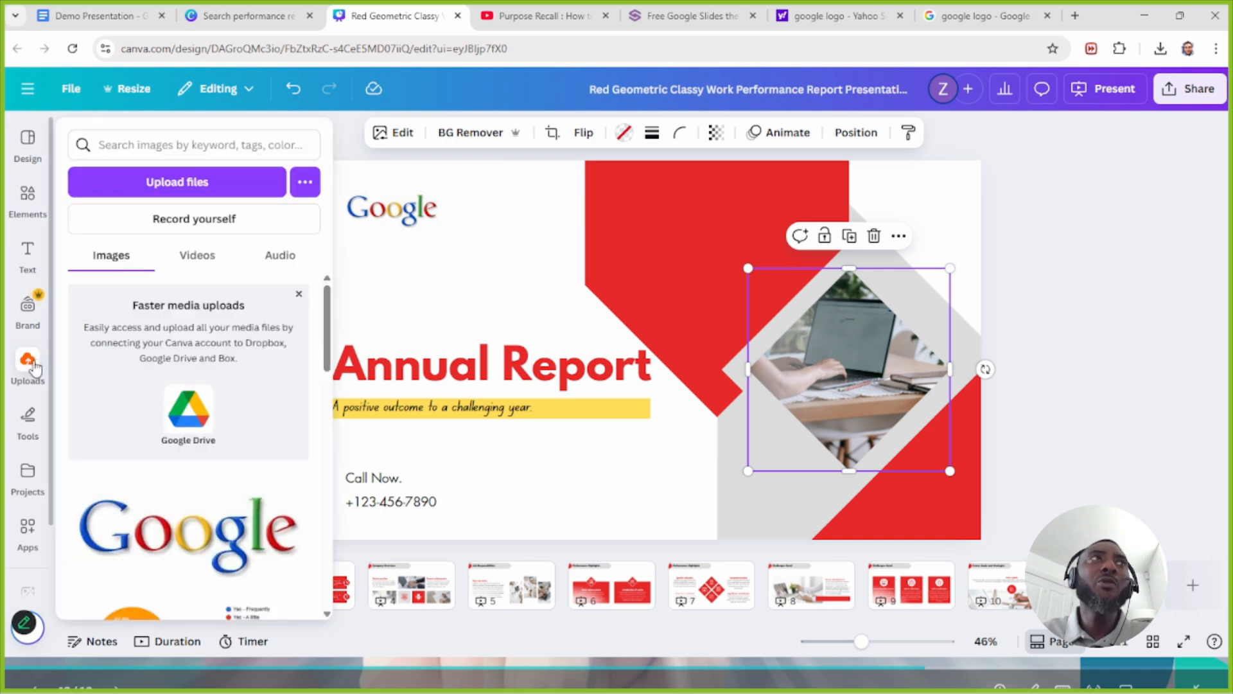
pyautogui.scroll(-5, 152, 366)
pyautogui.scroll(-3, 152, 366)
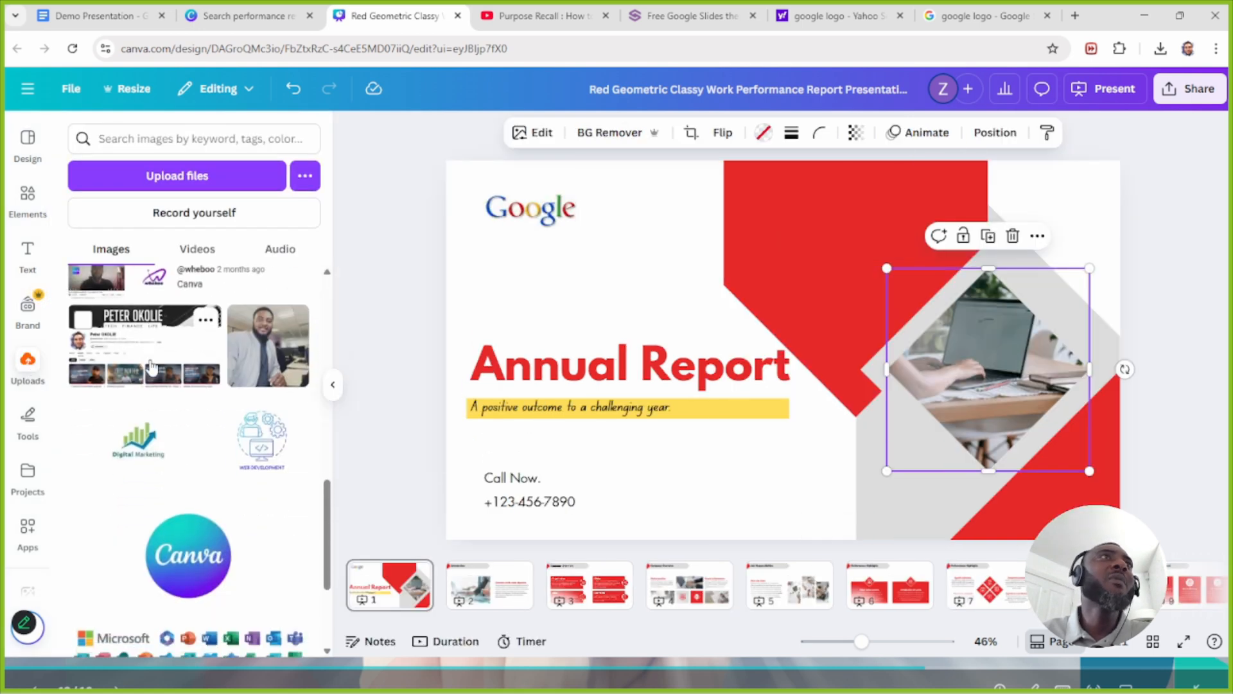
pyautogui.scroll(10, 152, 367)
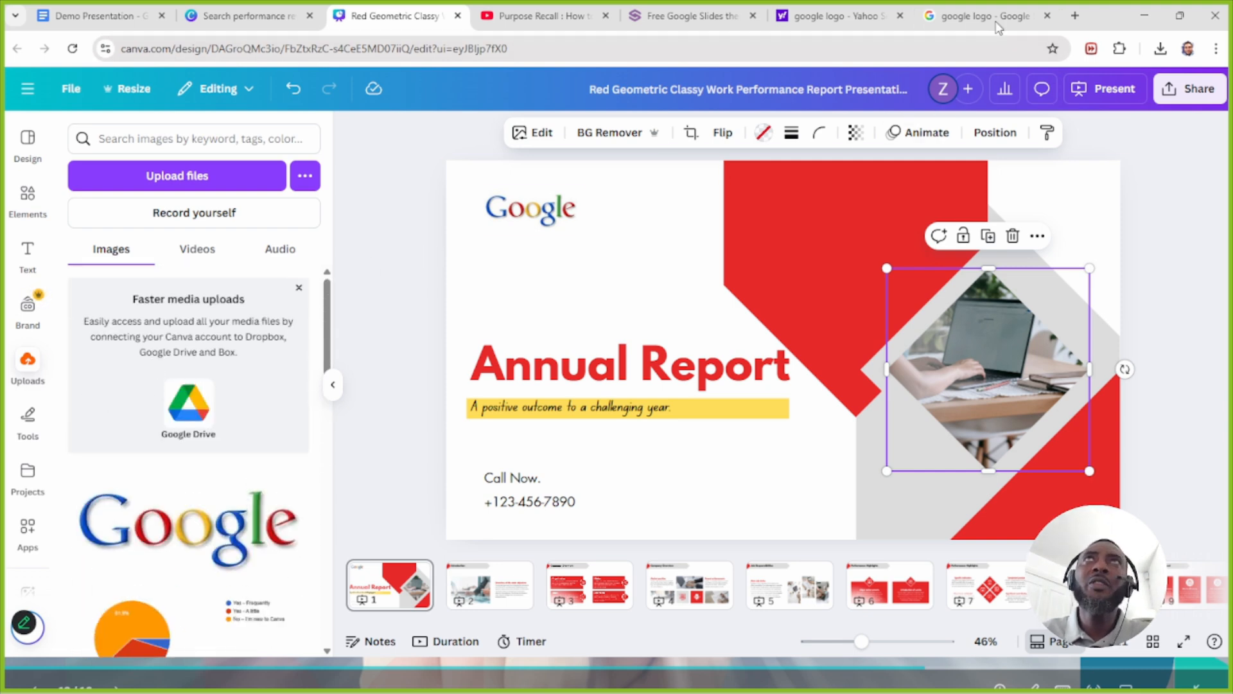
# Step: Search Google Images for 'annual report'
pyautogui.click(976, 15)
pyautogui.moveTo(231, 106); pyautogui.dragTo(166, 109)
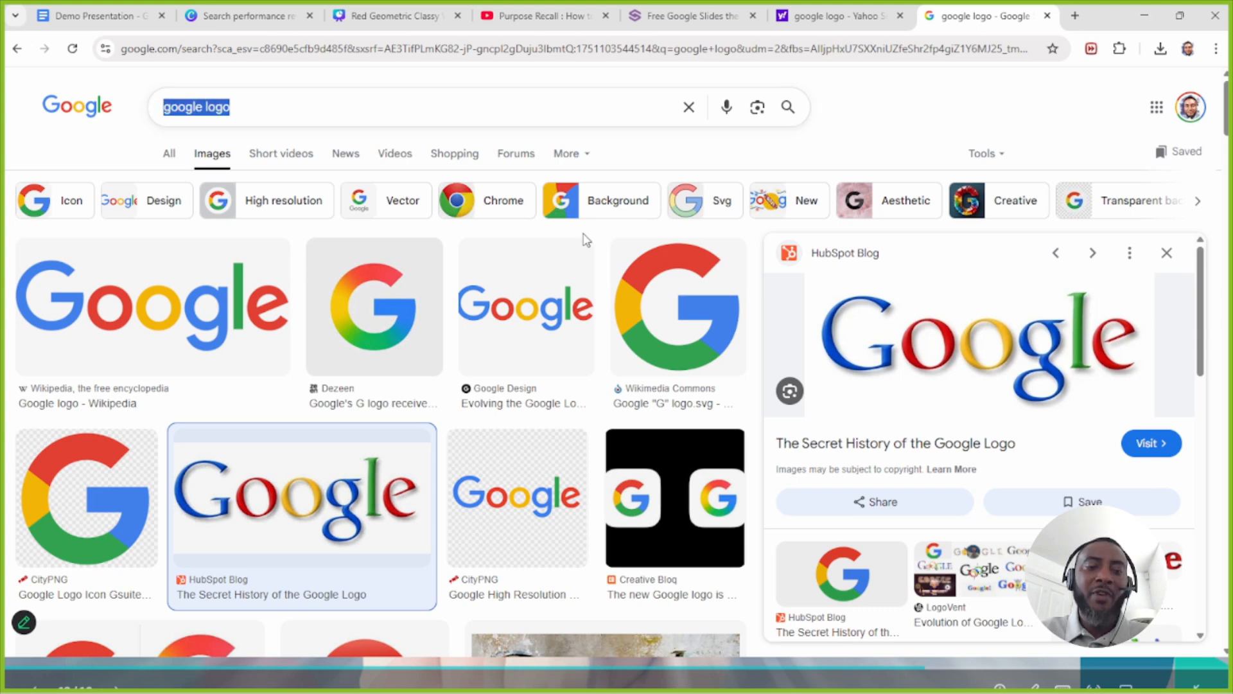
pyautogui.write('annual report')
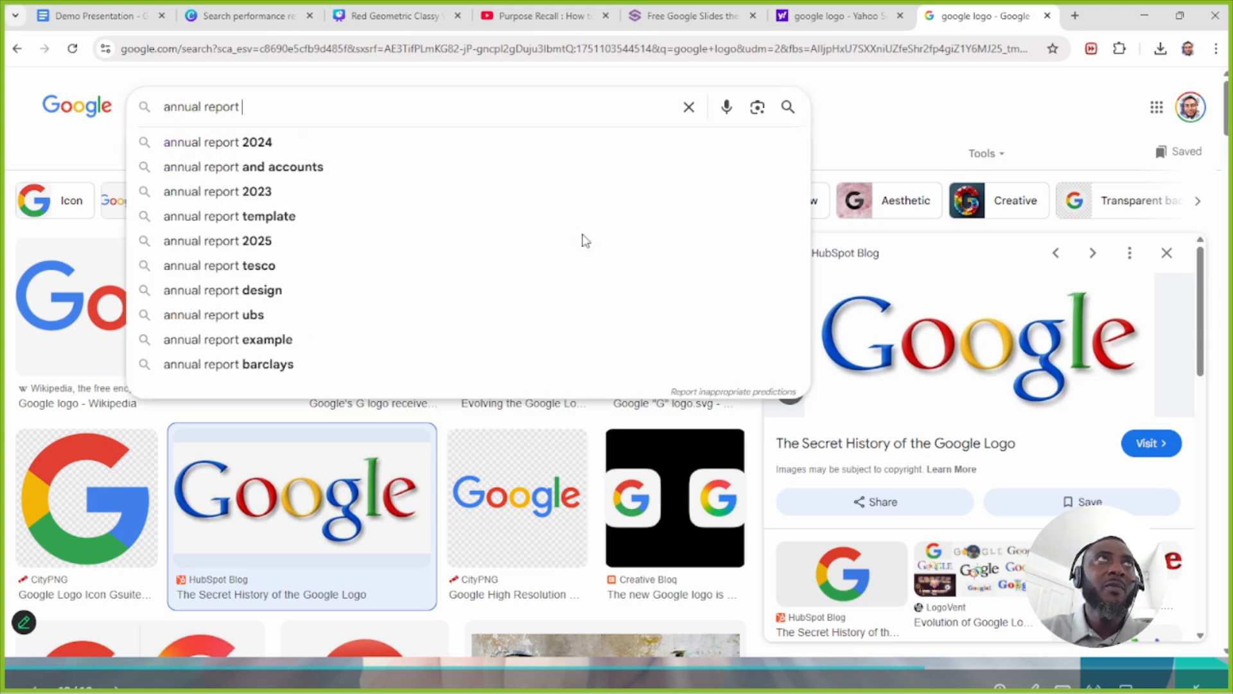
pyautogui.press('BackSpace')
pyautogui.press('Return')
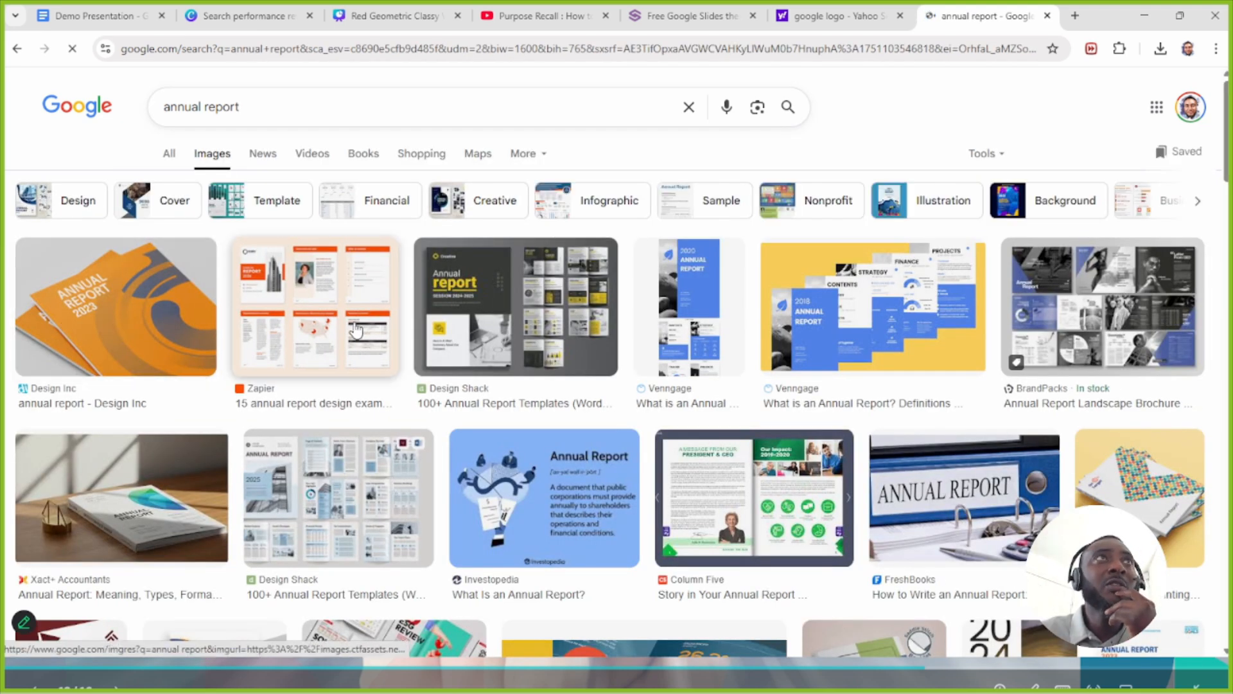
# Step: Save the orange annual report cover to Downloads as Annual-Report-Blog-1570x1060.jpg
pyautogui.click(129, 319)
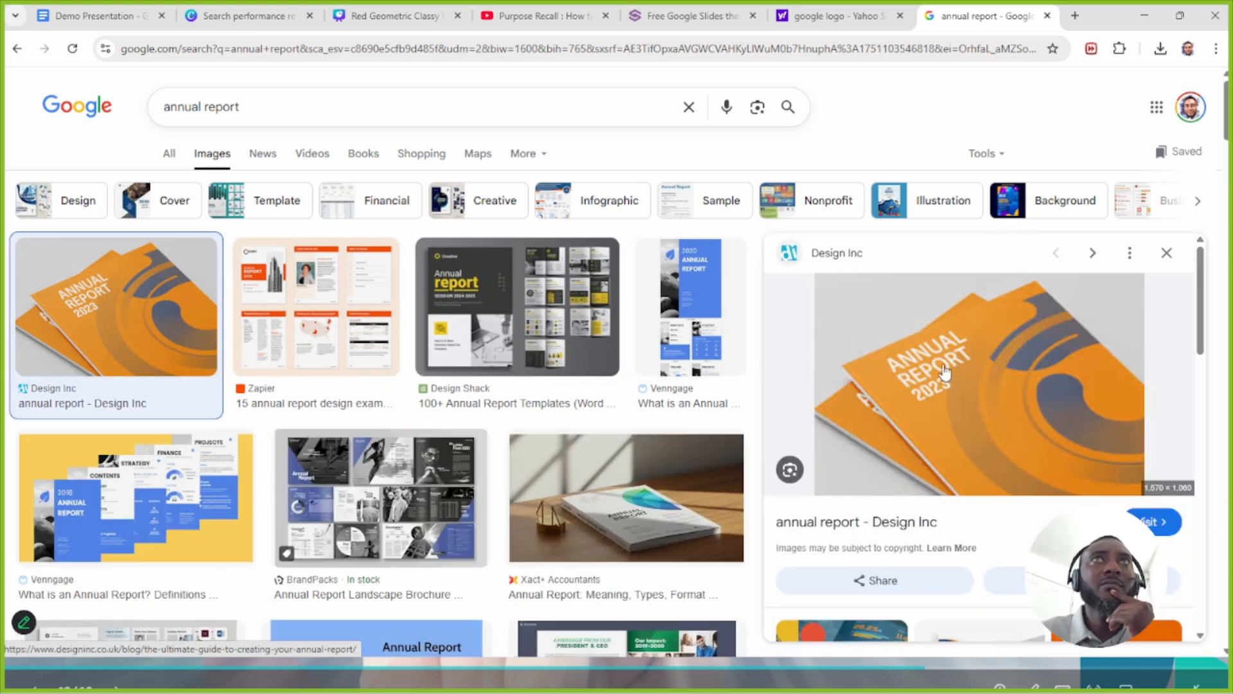
pyautogui.rightClick(970, 384)
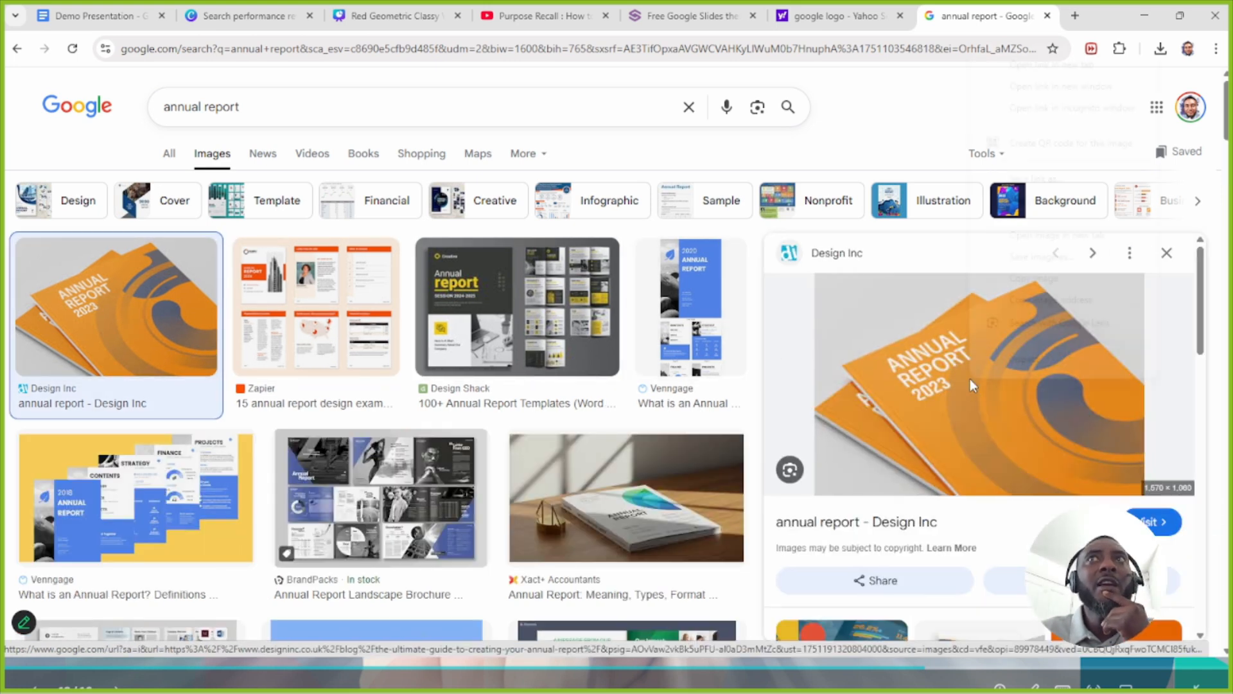
pyautogui.click(1027, 238)
pyautogui.click(989, 15)
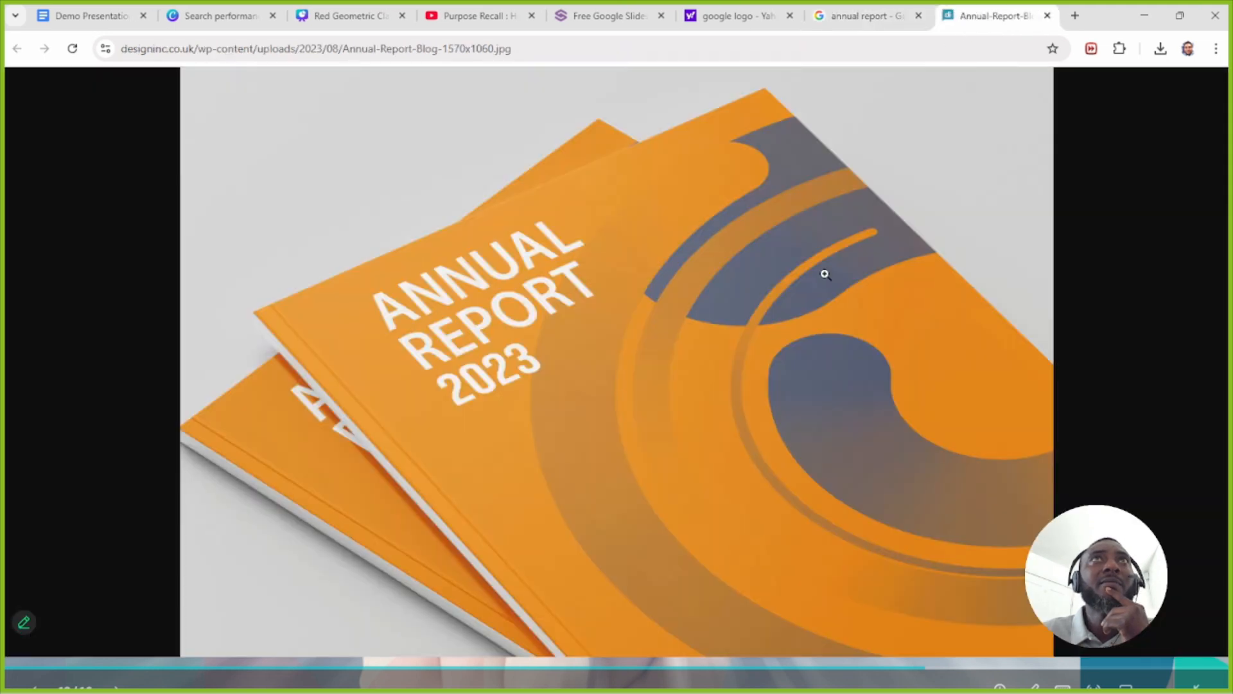
pyautogui.rightClick(633, 301)
pyautogui.click(694, 336)
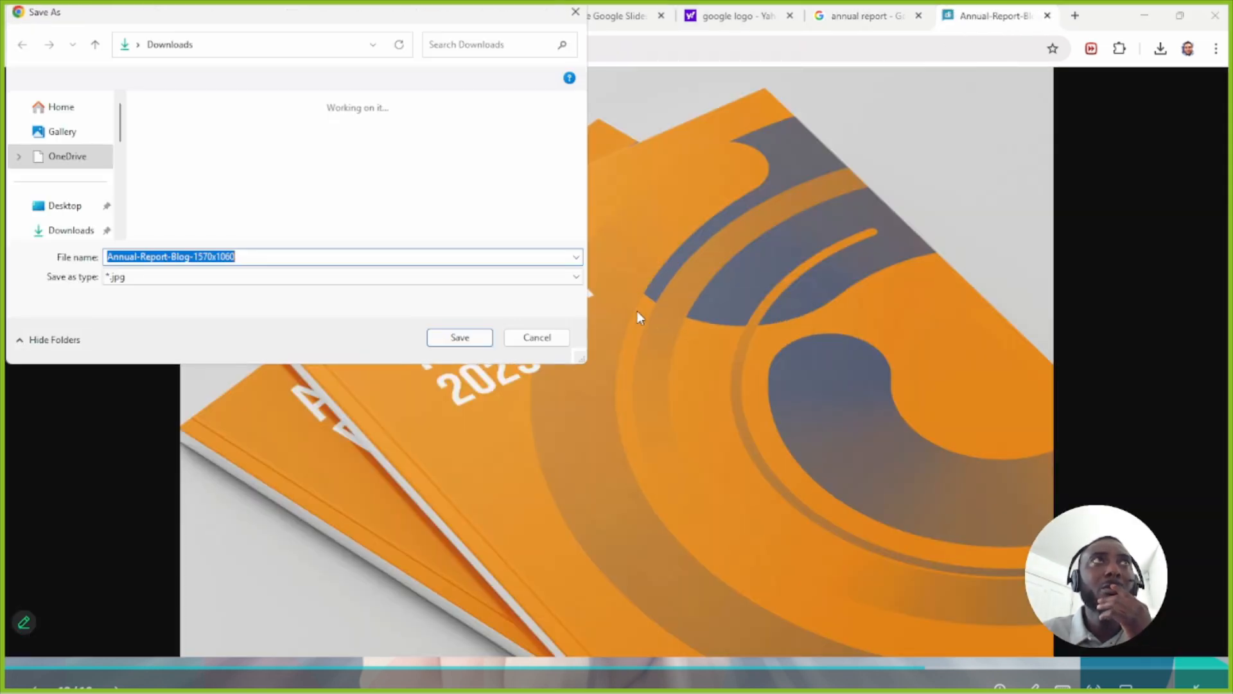
pyautogui.click(459, 337)
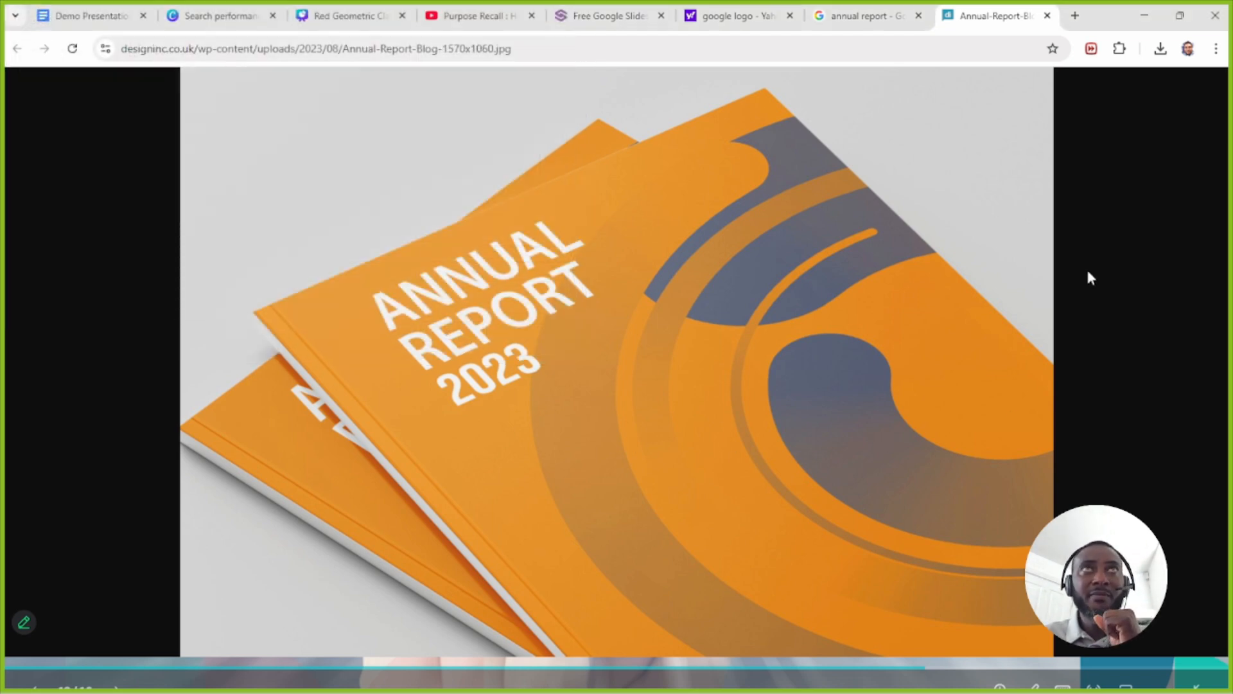
pyautogui.click(351, 19)
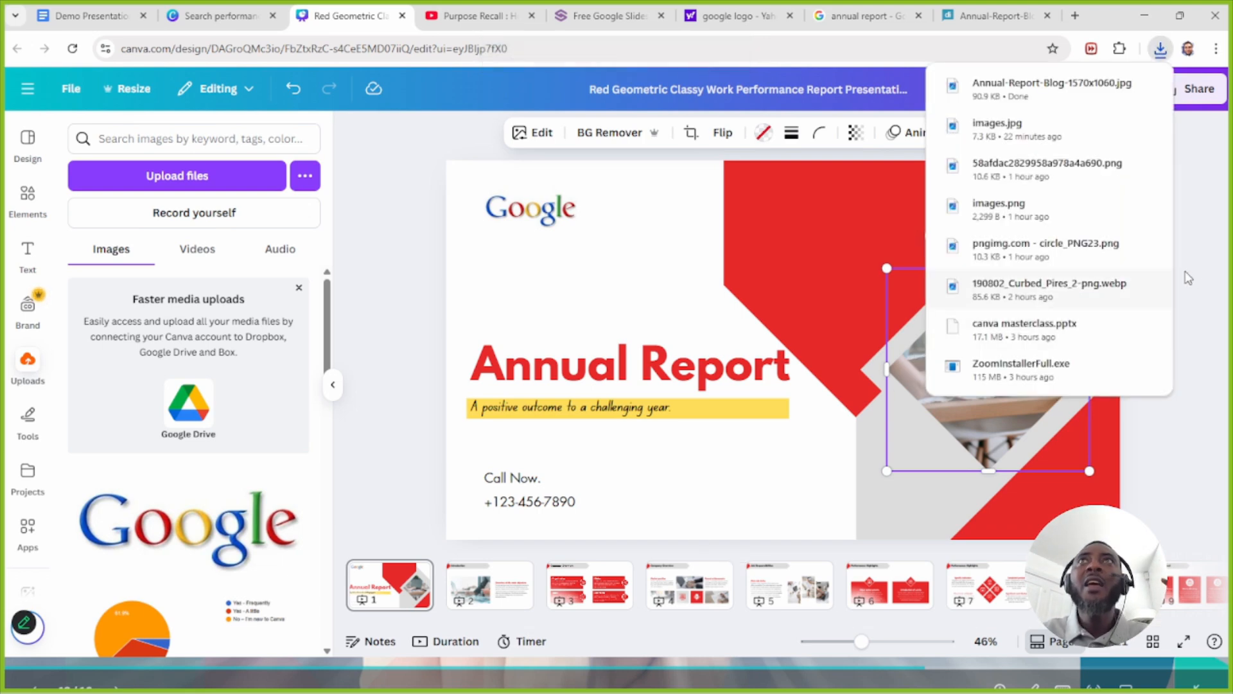
# Step: Upload the Annual-Report-Blog image from Downloads into Canva's uploads library
pyautogui.click(1132, 273)
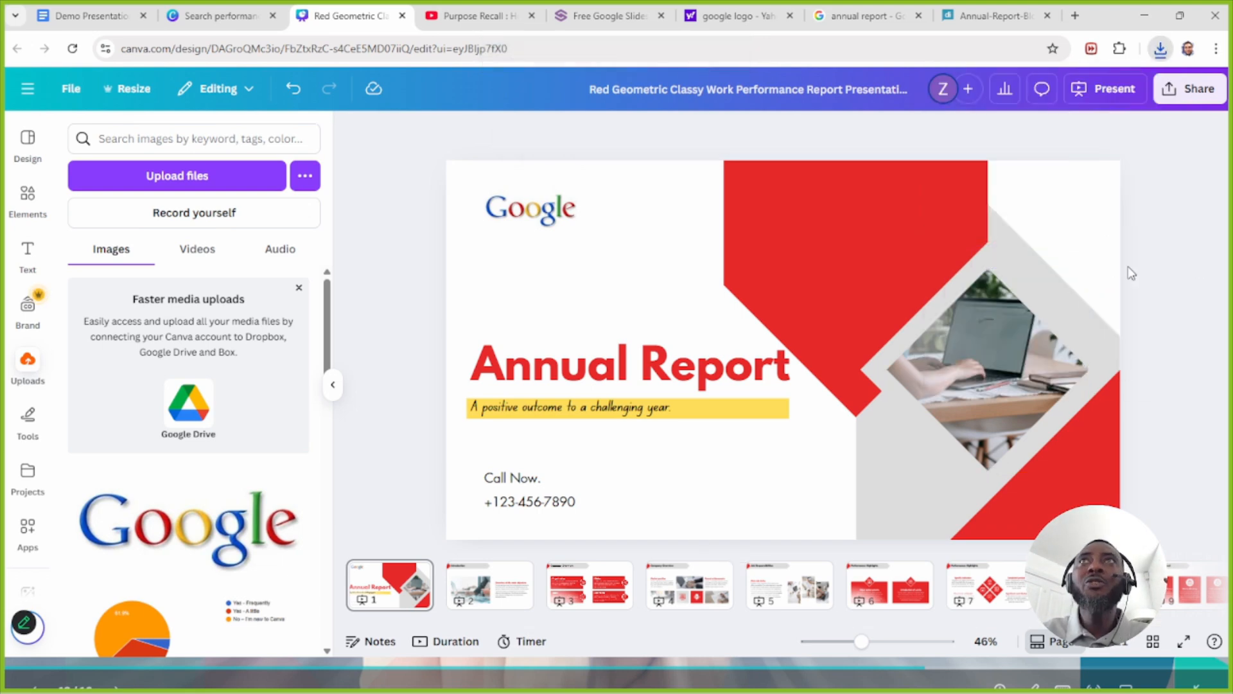
pyautogui.click(30, 363)
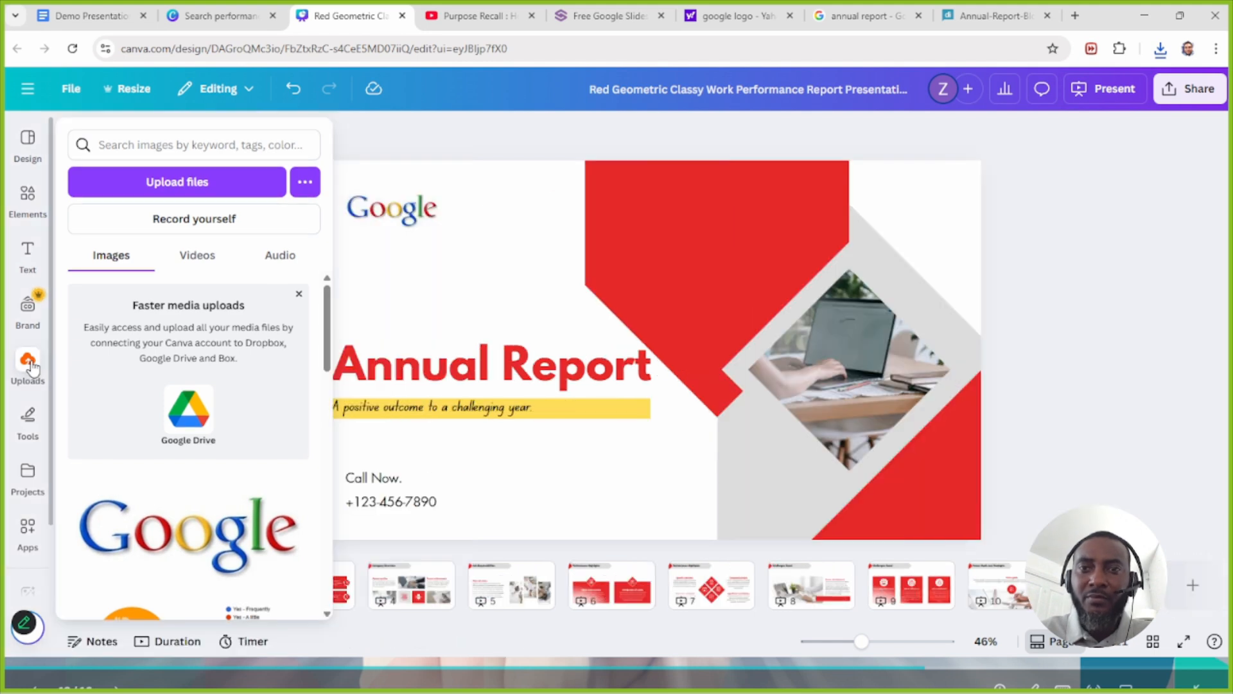
pyautogui.click(169, 185)
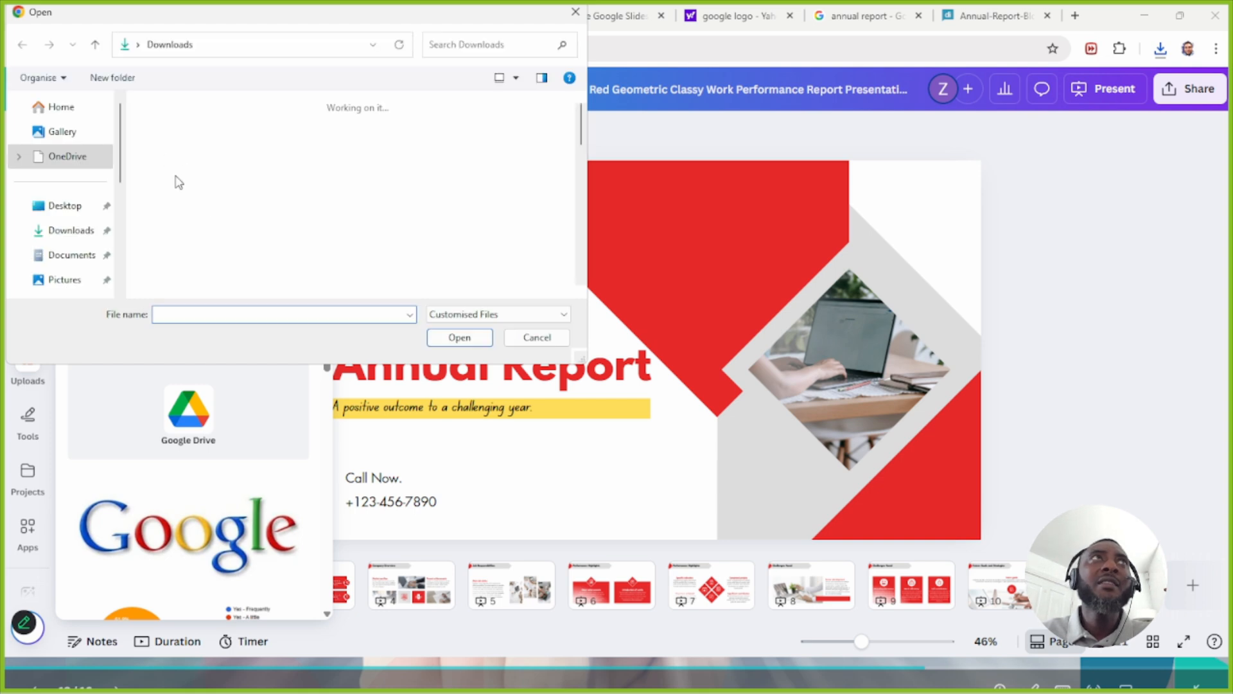
pyautogui.doubleClick(179, 168)
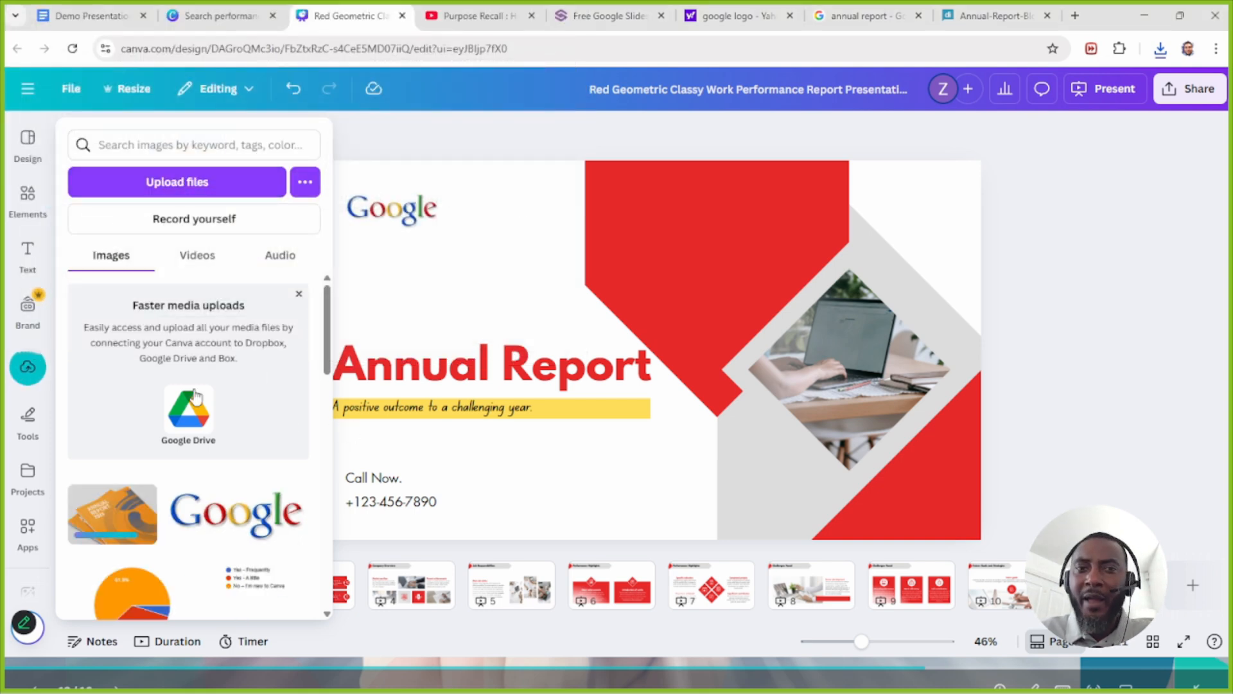
pyautogui.click(28, 363)
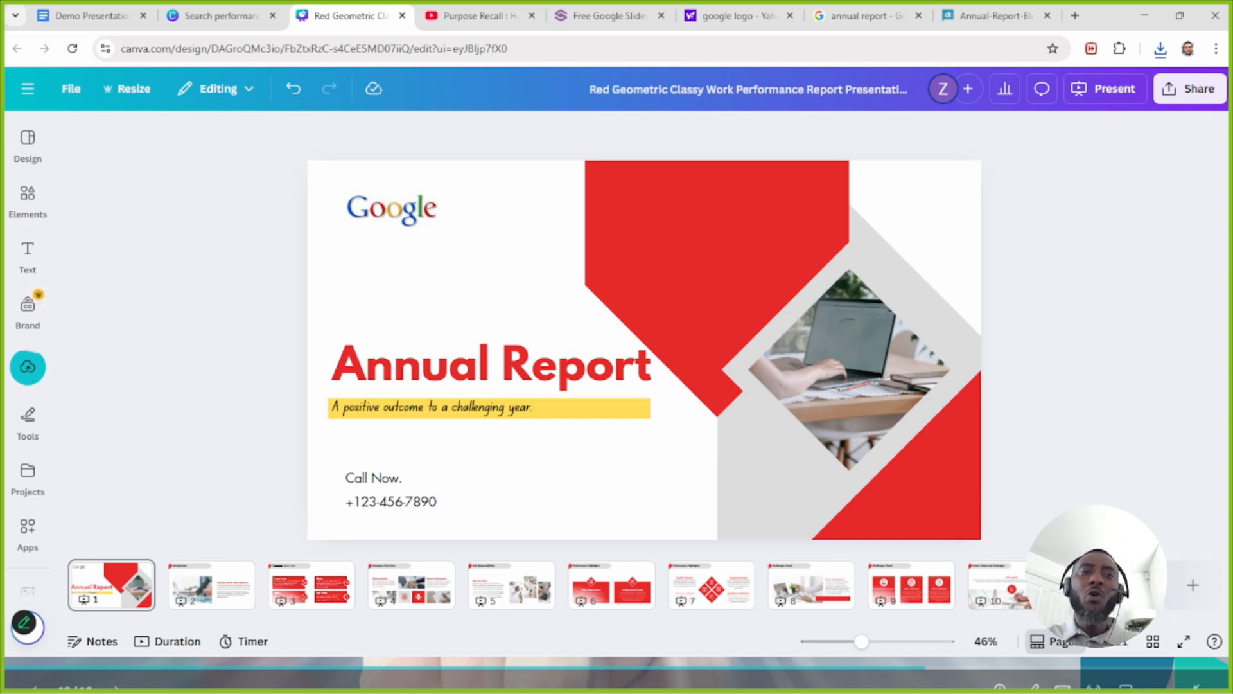
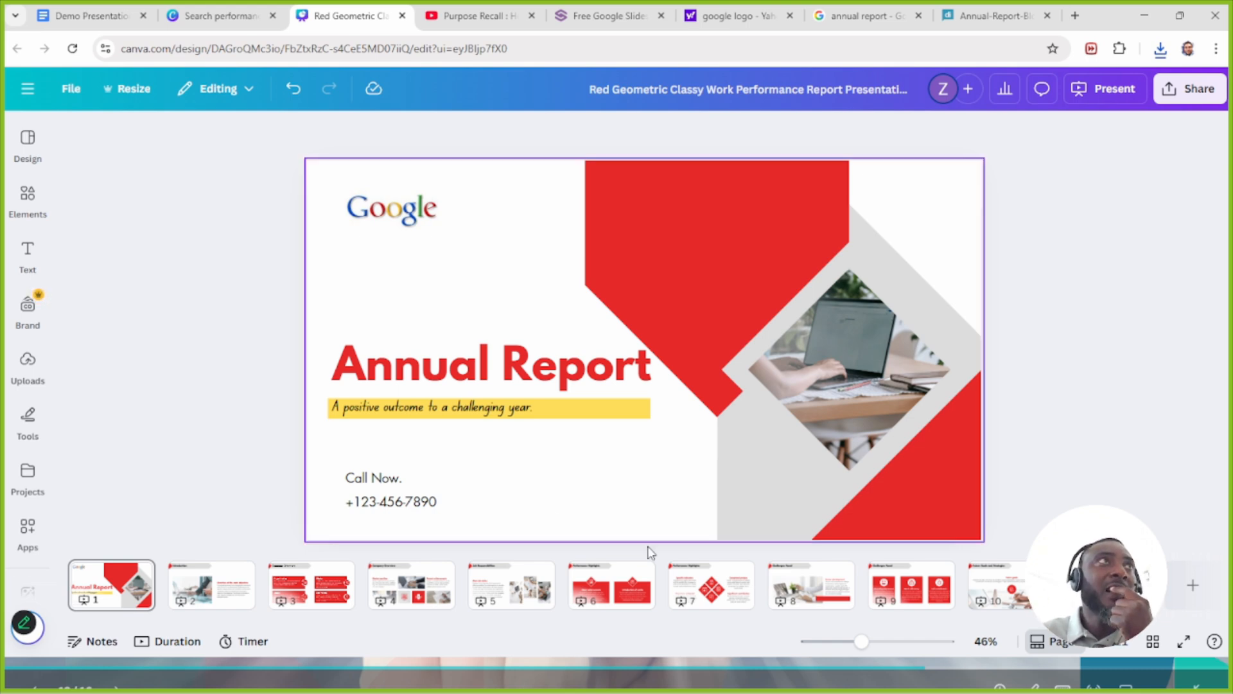
# Step: Drop the uploaded orange report image into the diamond frame, then pull it back out to leave the frame empty
pyautogui.click(33, 369)
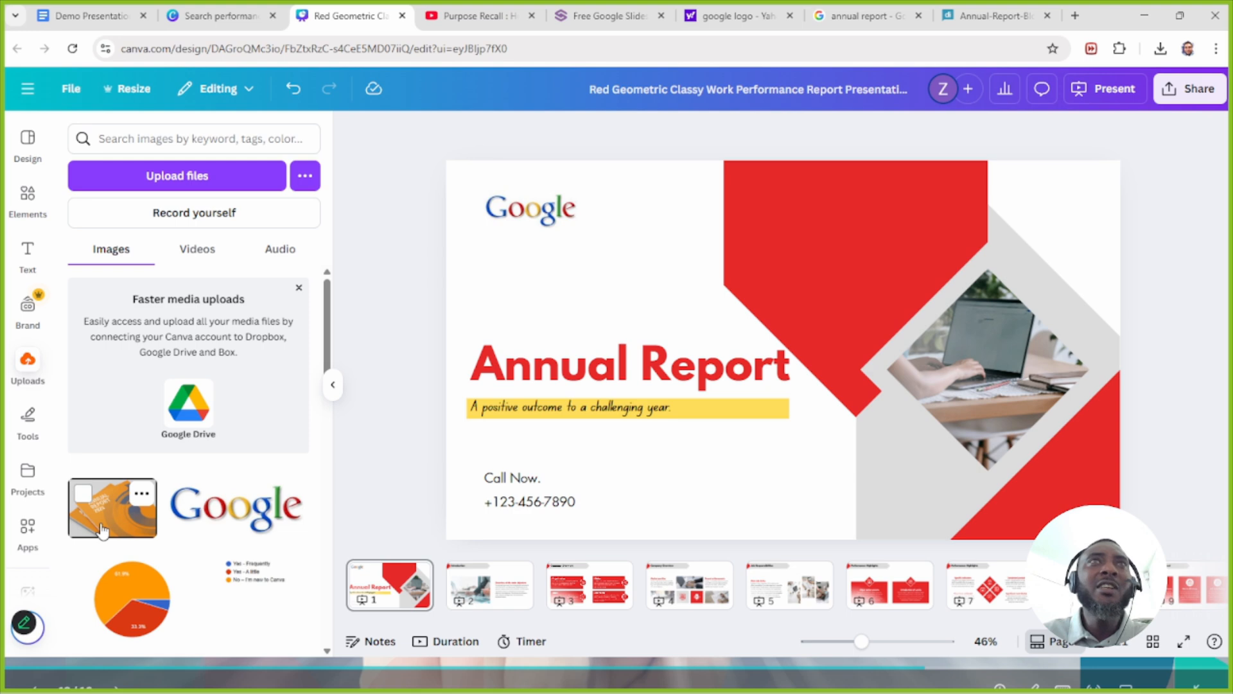
pyautogui.moveTo(102, 530); pyautogui.dragTo(981, 357)
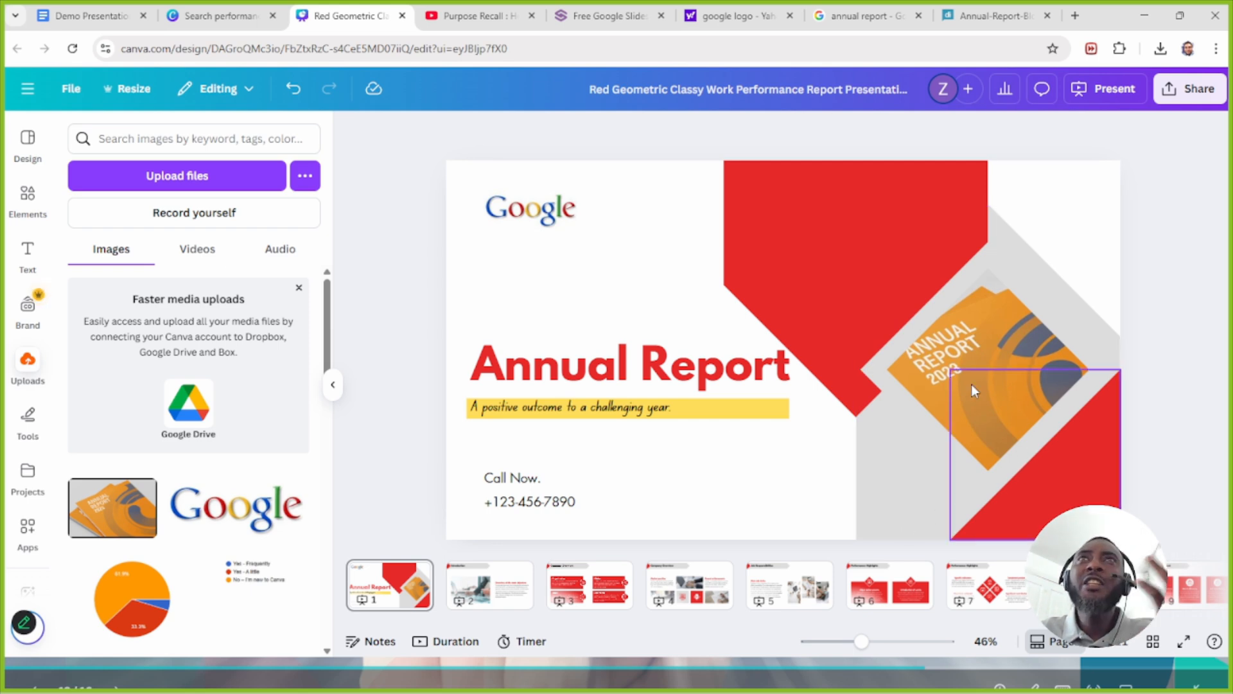
pyautogui.click(997, 358)
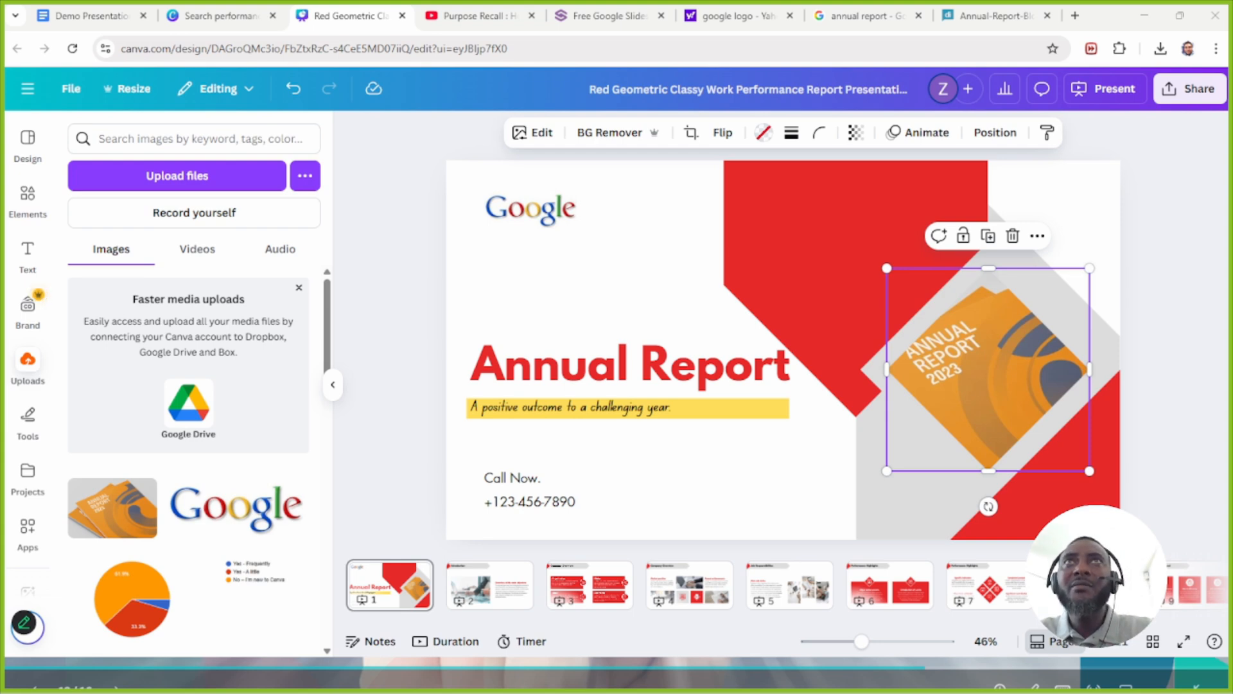
pyautogui.moveTo(961, 365); pyautogui.dragTo(985, 347)
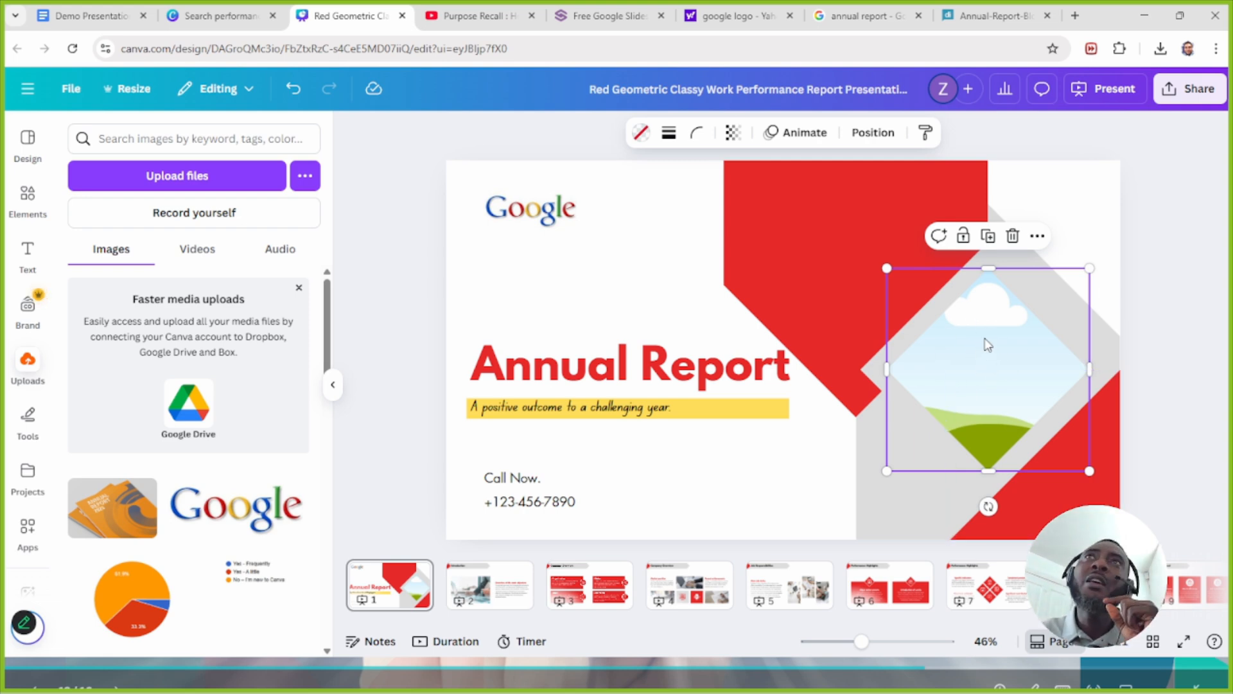
# Step: Add a circle frame from Elements and shrink it at the slide's lower right
pyautogui.click(26, 201)
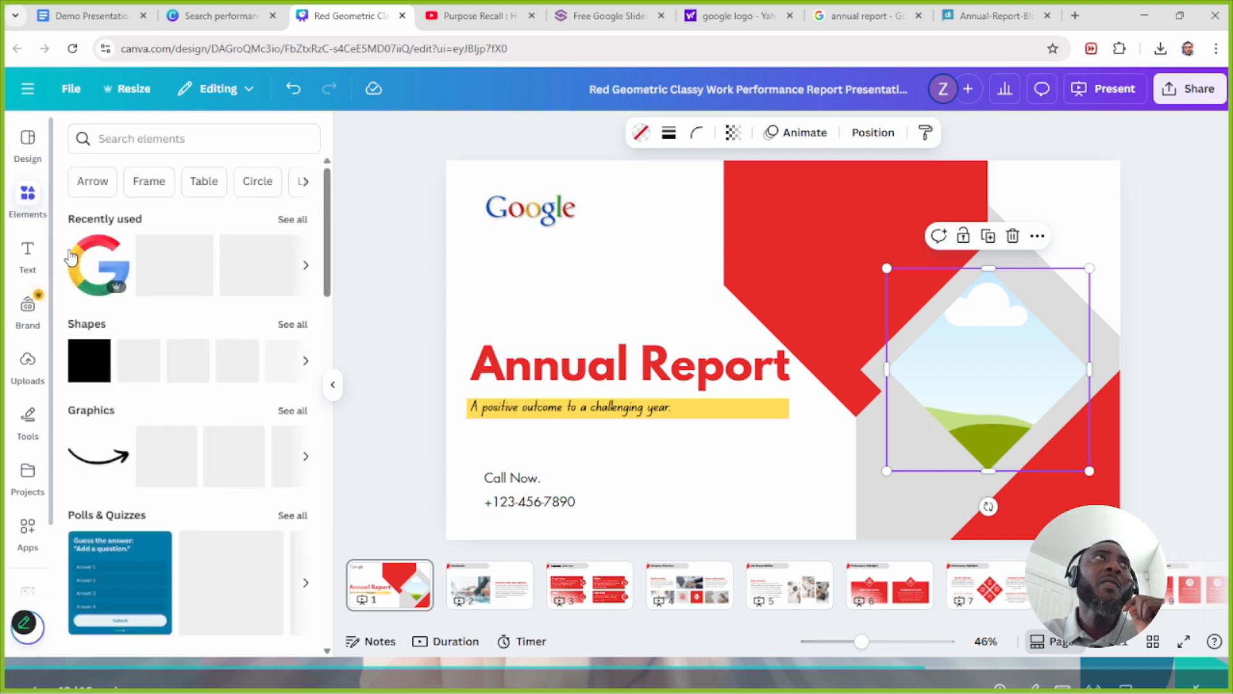
pyautogui.click(150, 193)
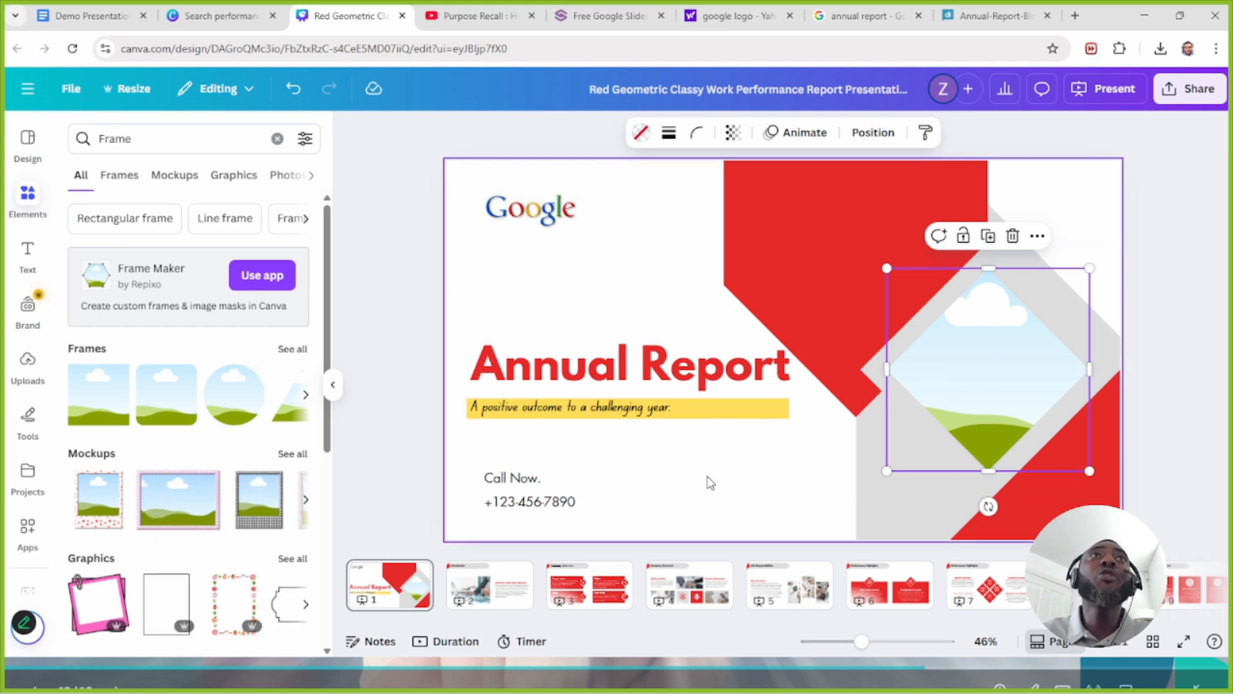
pyautogui.click(234, 409)
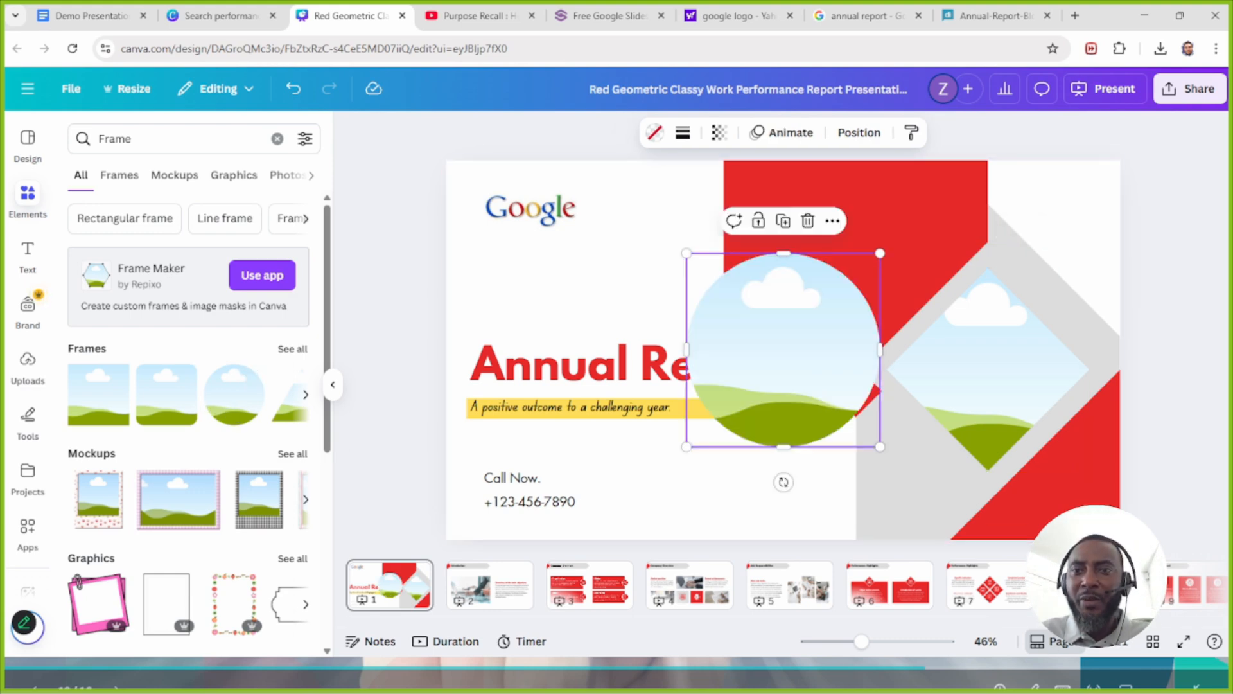
pyautogui.moveTo(834, 418); pyautogui.dragTo(854, 437)
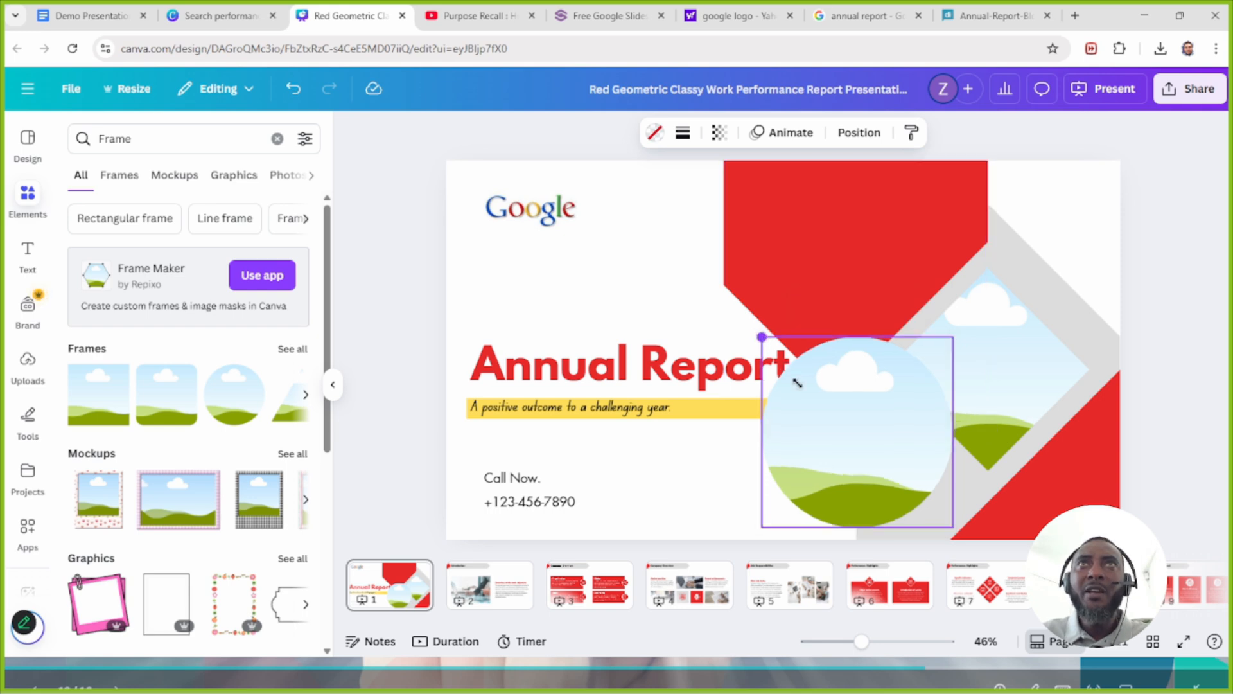
pyautogui.moveTo(797, 383); pyautogui.dragTo(842, 413)
pyautogui.moveTo(894, 473); pyautogui.dragTo(868, 467)
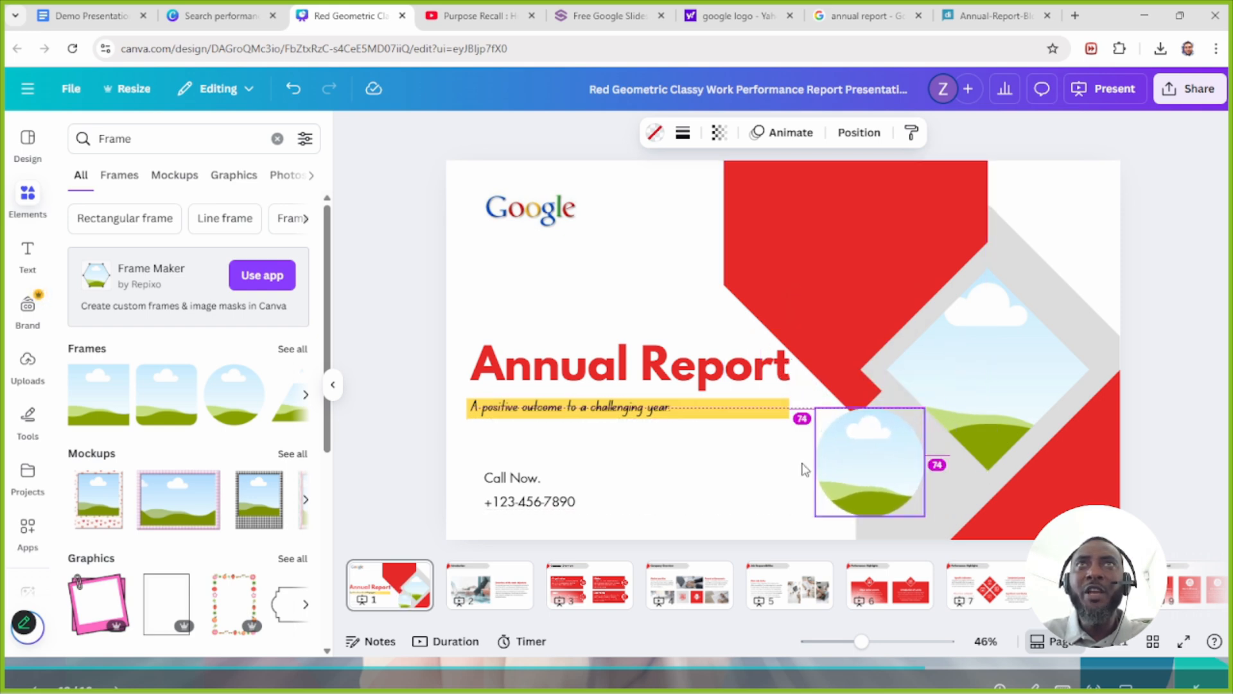
# Step: Fill the circle frame with the man's portrait from Uploads
pyautogui.click(27, 366)
pyautogui.scroll(-10, 230, 426)
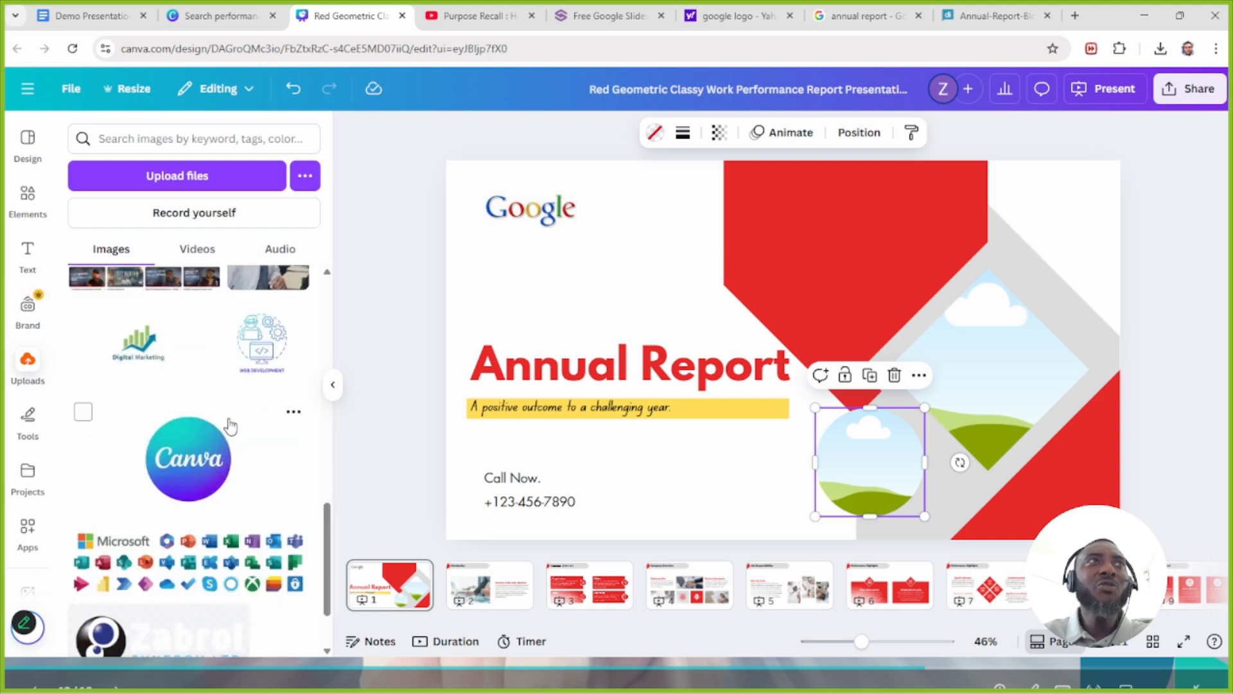
pyautogui.scroll(3, 230, 426)
pyautogui.moveTo(267, 480); pyautogui.dragTo(851, 463)
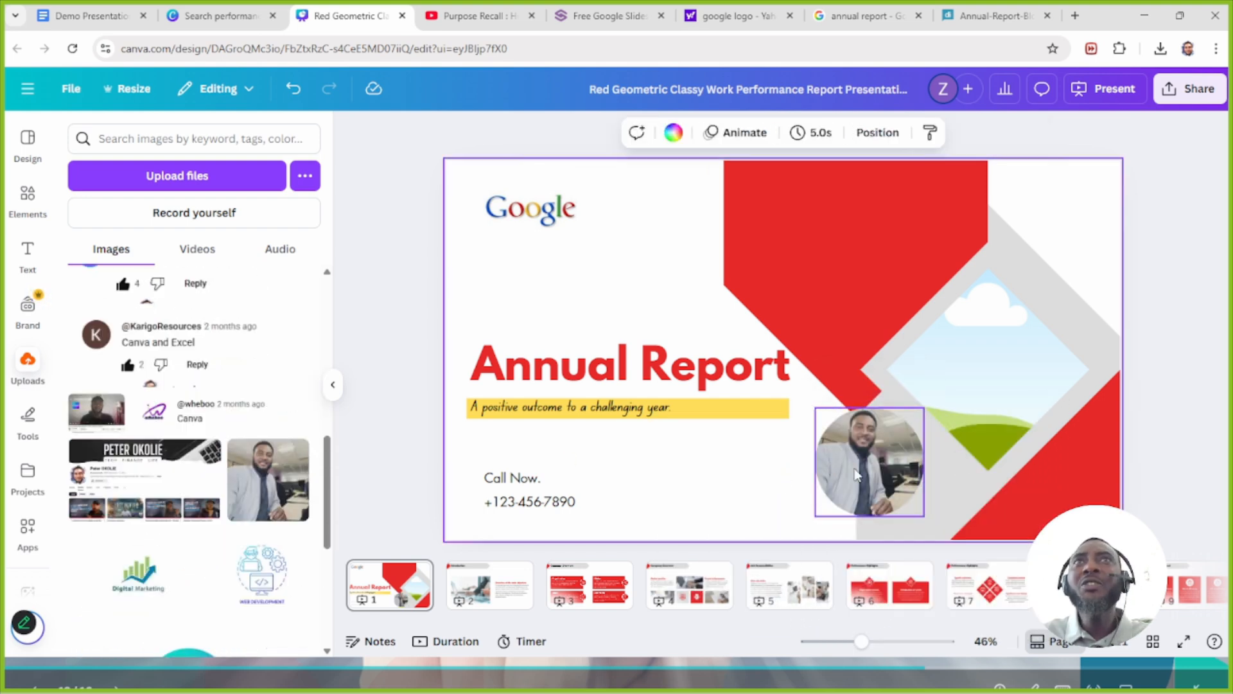
pyautogui.scroll(5, 167, 385)
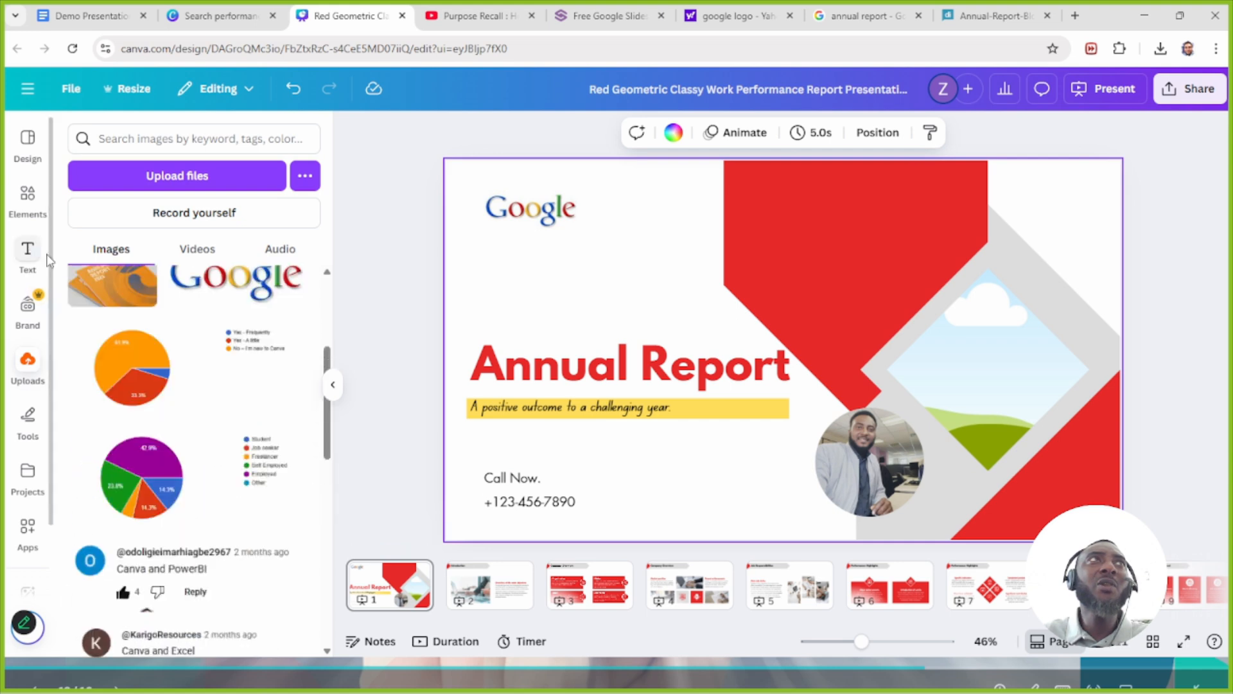
# Step: Delete the empty diamond frame from the title slide, using the trash icon after one undo
pyautogui.click(27, 204)
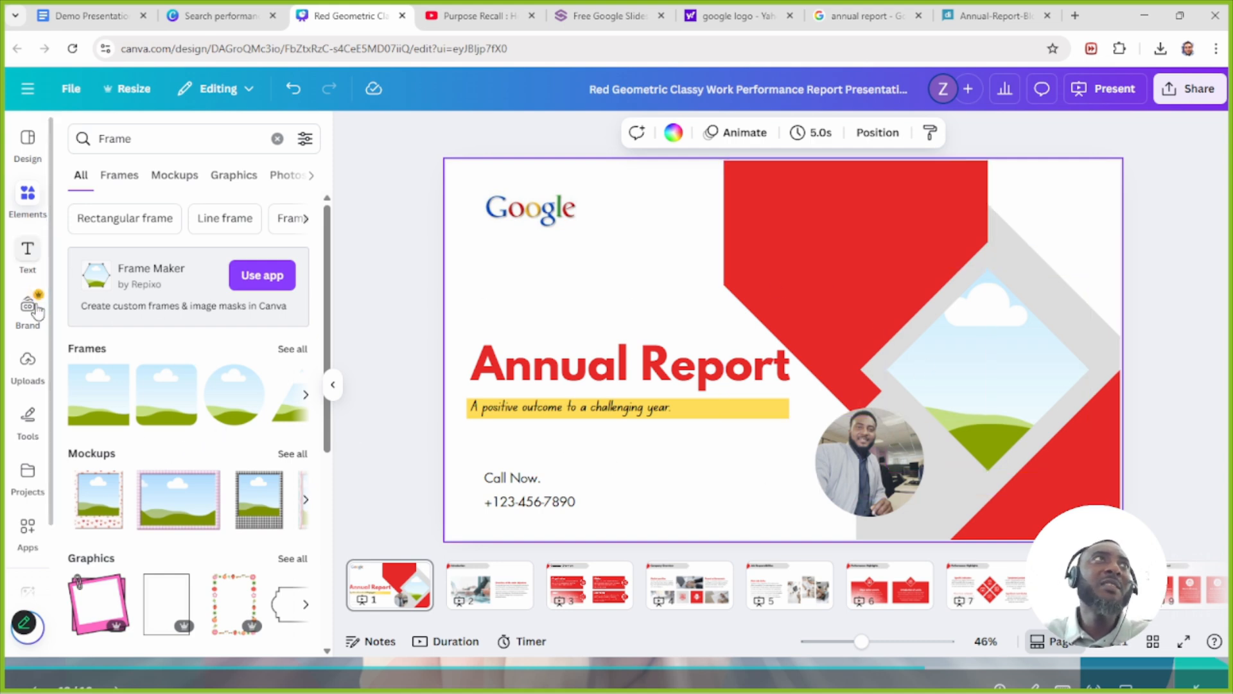
pyautogui.click(27, 366)
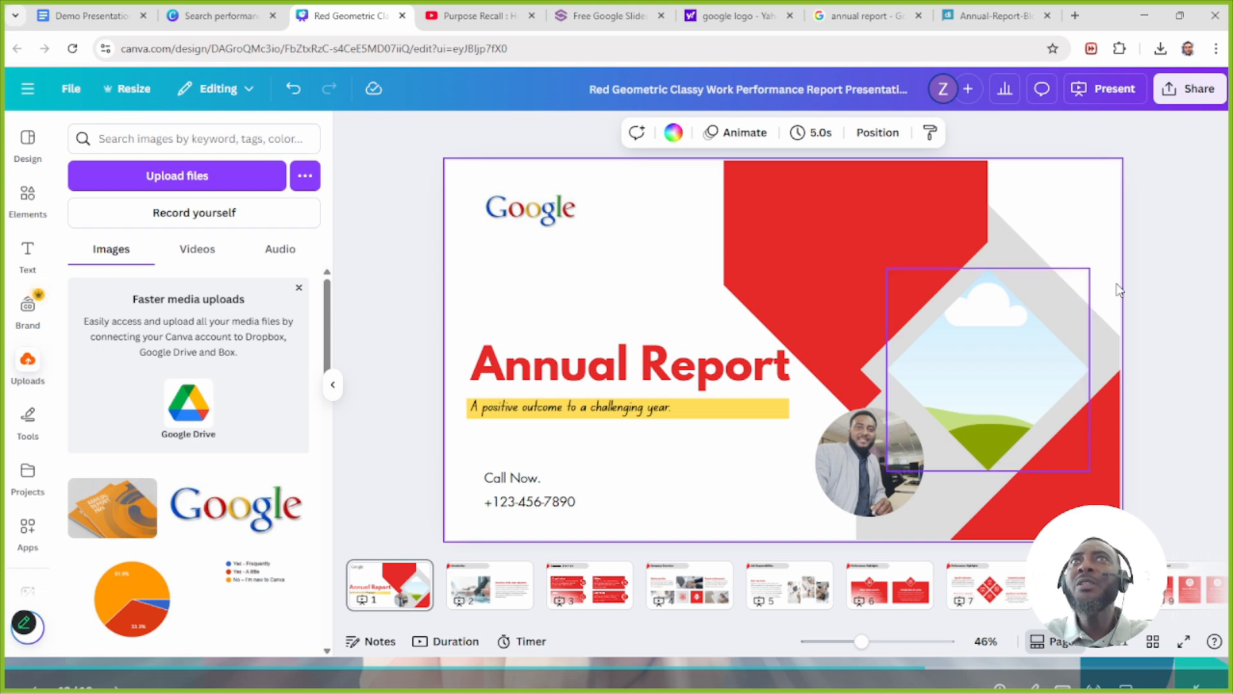
pyautogui.click(1013, 360)
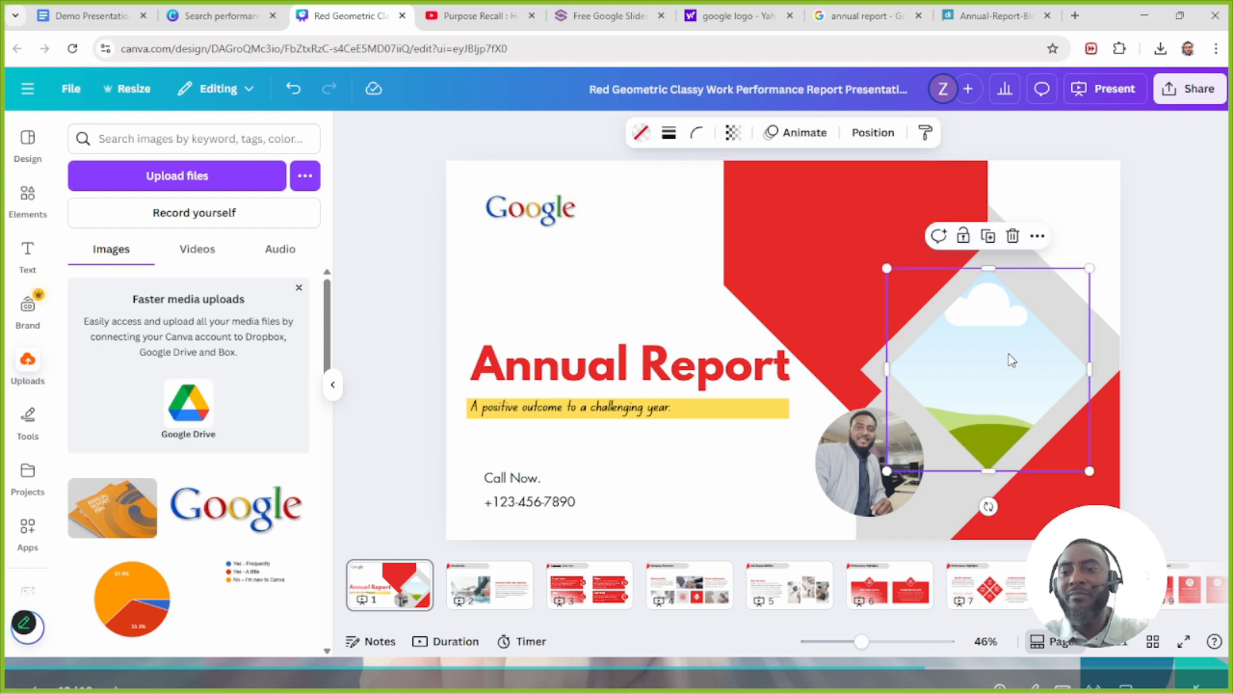
pyautogui.press('Delete')
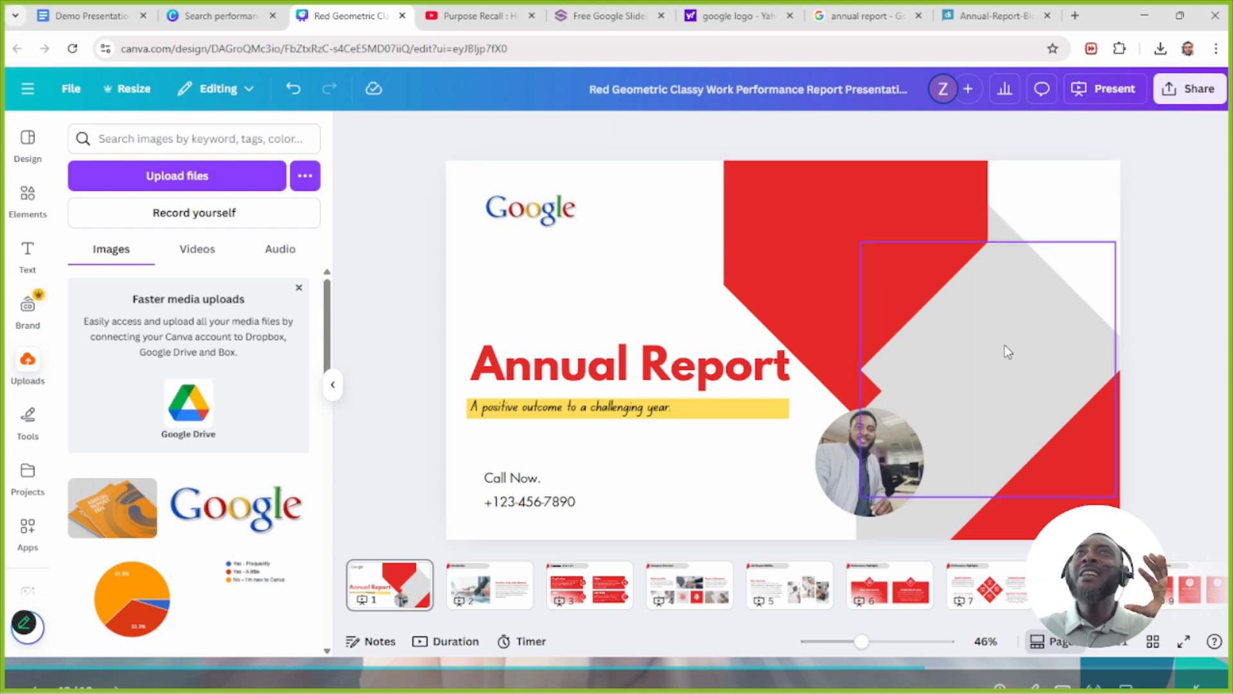
pyautogui.hotkey('ctrl', 'z')
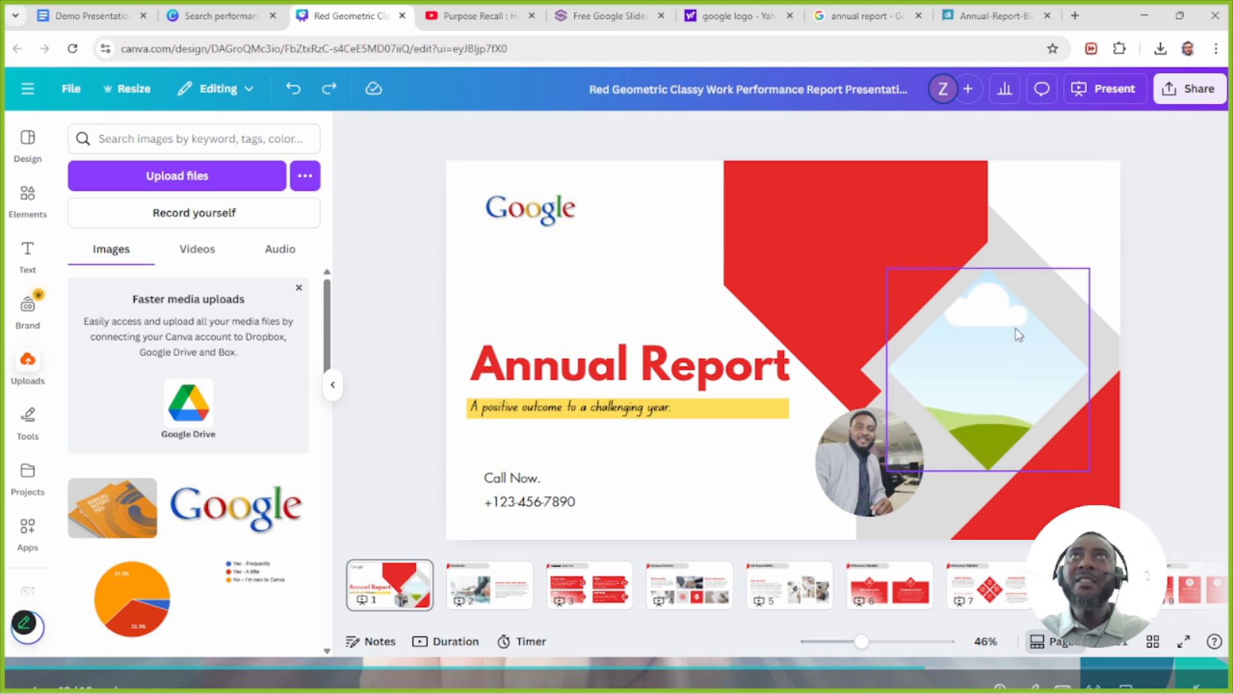
pyautogui.click(1010, 310)
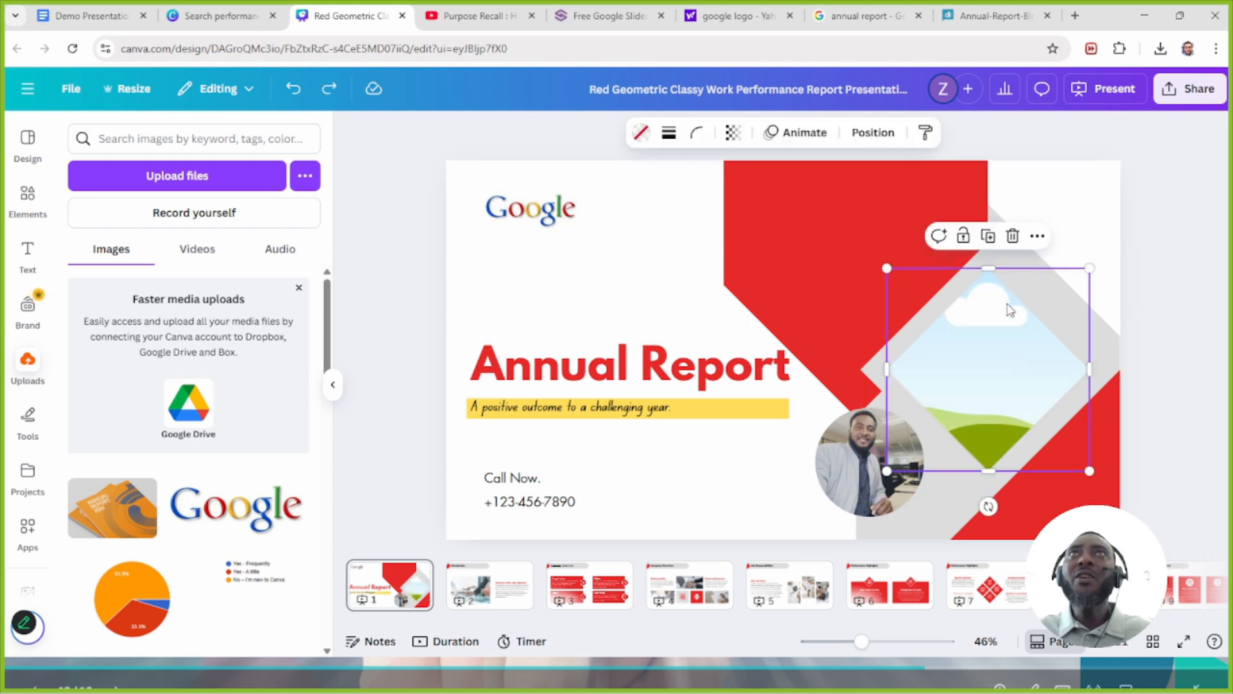
pyautogui.click(1012, 239)
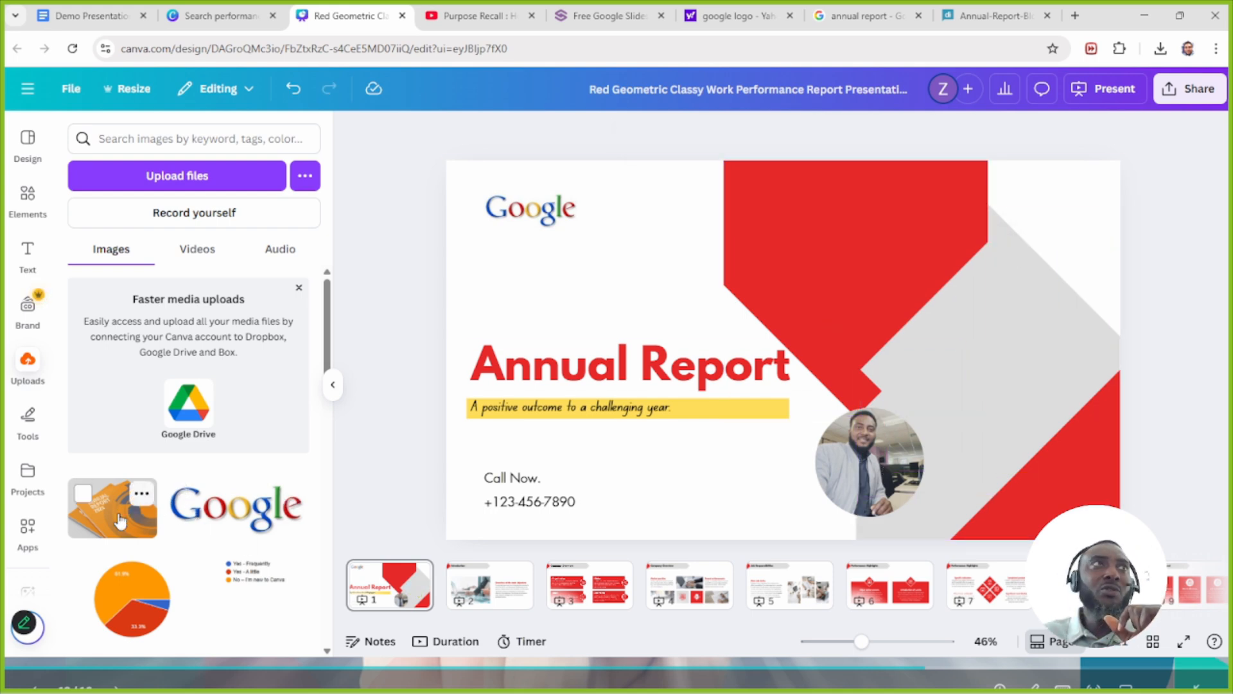
# Step: Add the Annual Report 2023 image, shrunk at upper right, and move the portrait under the tagline
pyautogui.moveTo(113, 530); pyautogui.dragTo(803, 289)
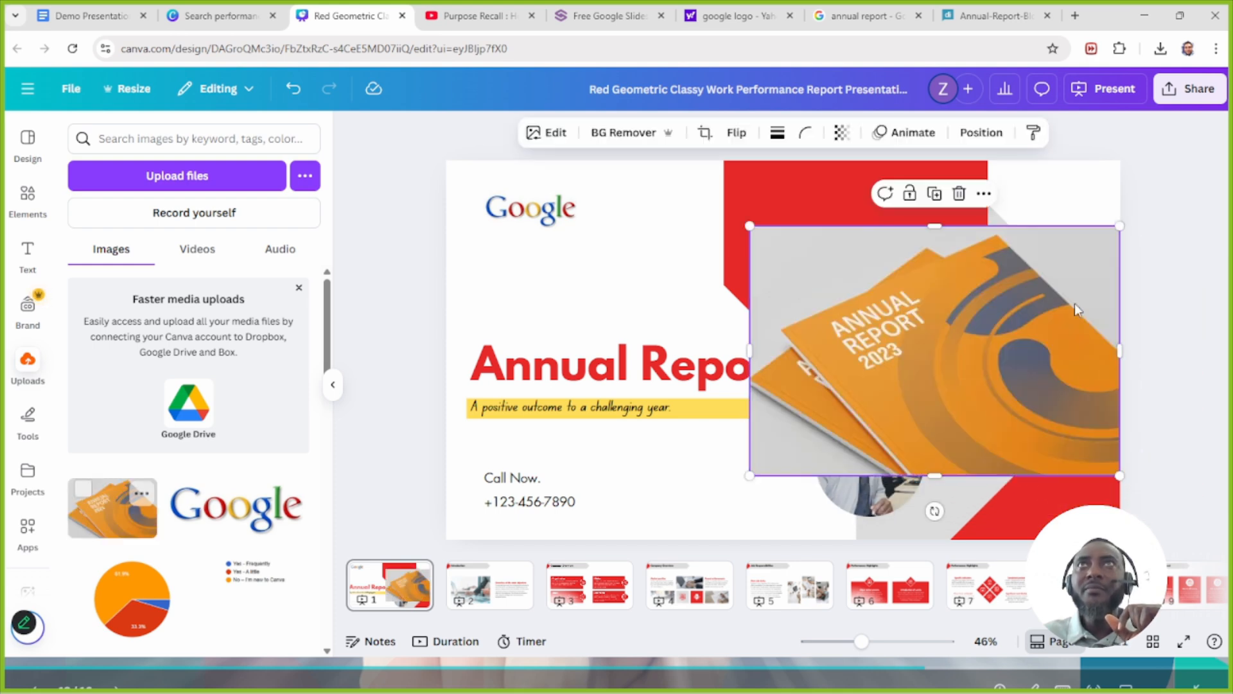
pyautogui.click(868, 495)
pyautogui.moveTo(761, 508); pyautogui.dragTo(559, 509)
pyautogui.click(790, 283)
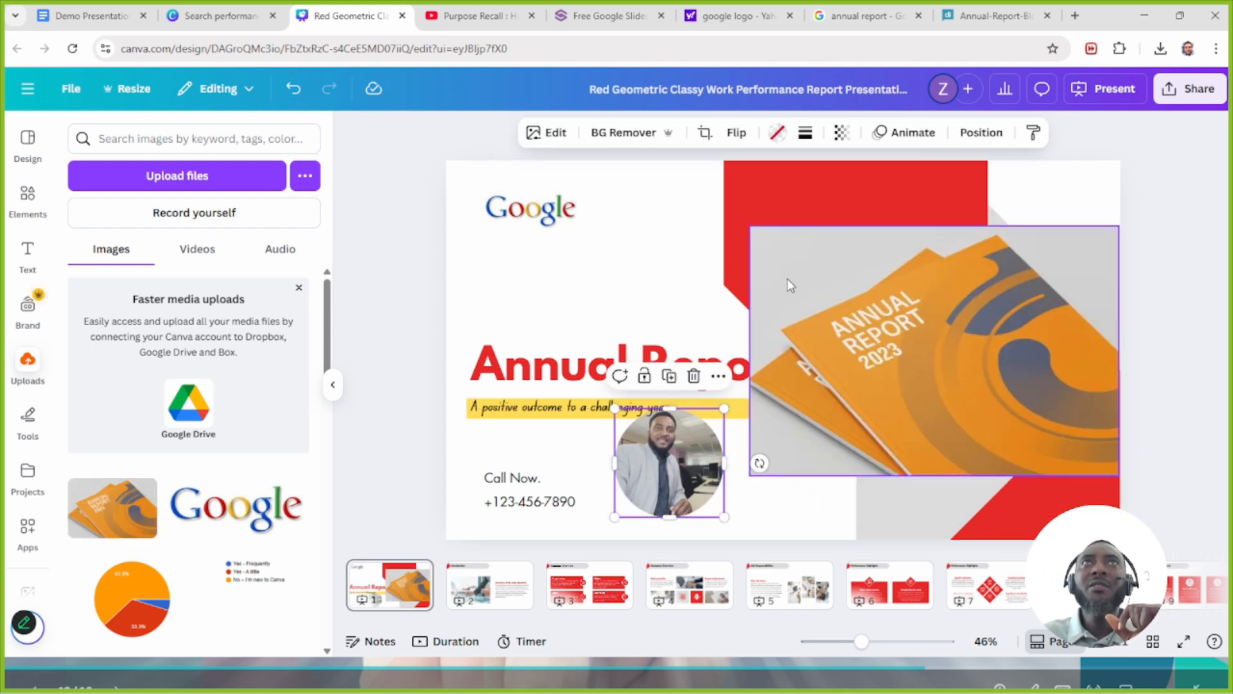
pyautogui.moveTo(747, 223); pyautogui.dragTo(876, 311)
pyautogui.moveTo(973, 382); pyautogui.dragTo(973, 292)
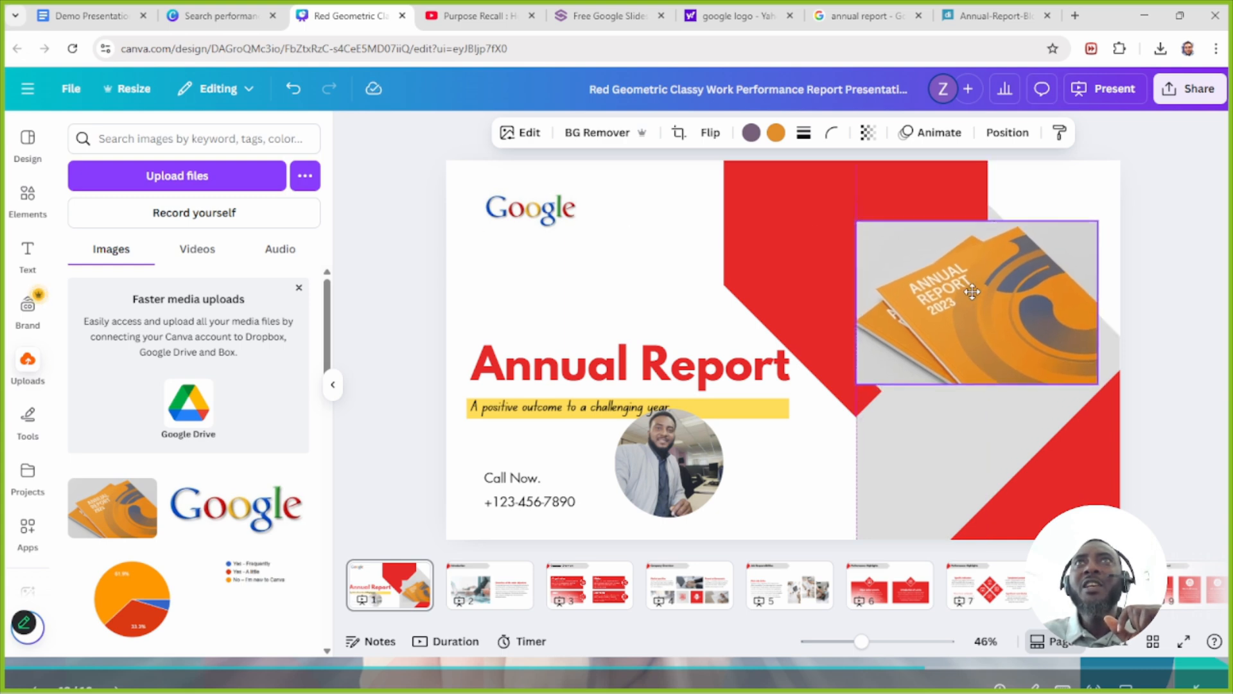
# Step: Select the grey background shape and bring up its colour choices
pyautogui.click(954, 423)
pyautogui.click(804, 527)
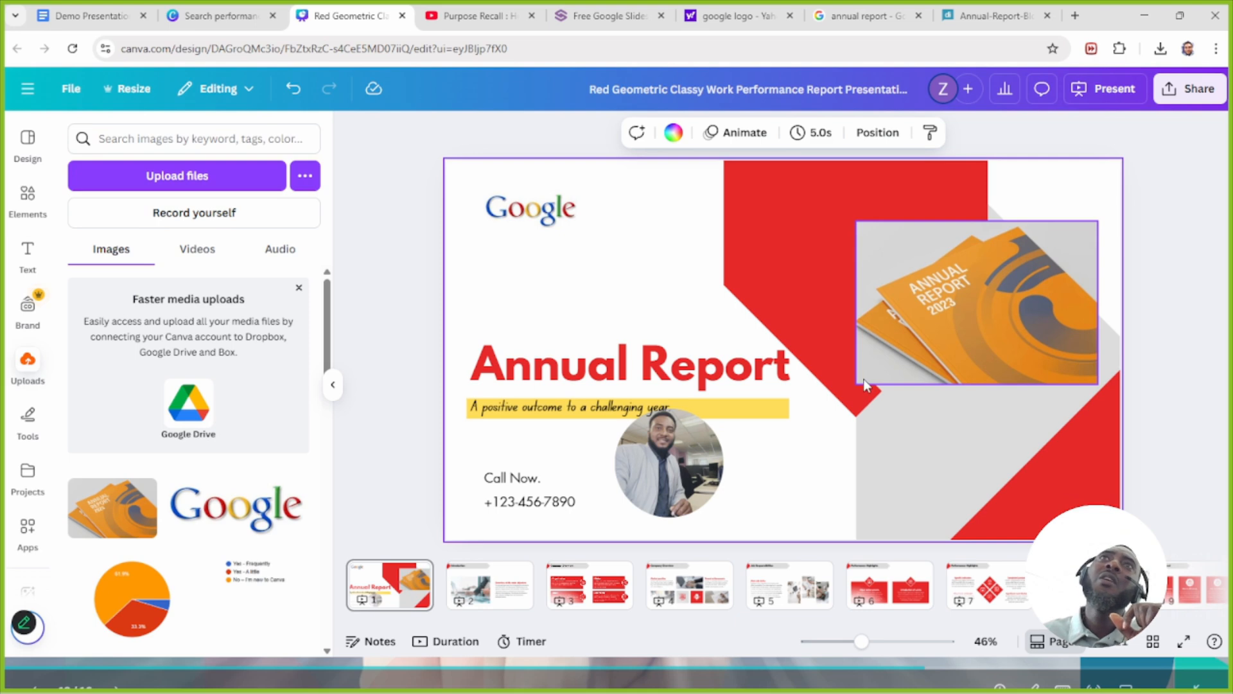
pyautogui.click(881, 517)
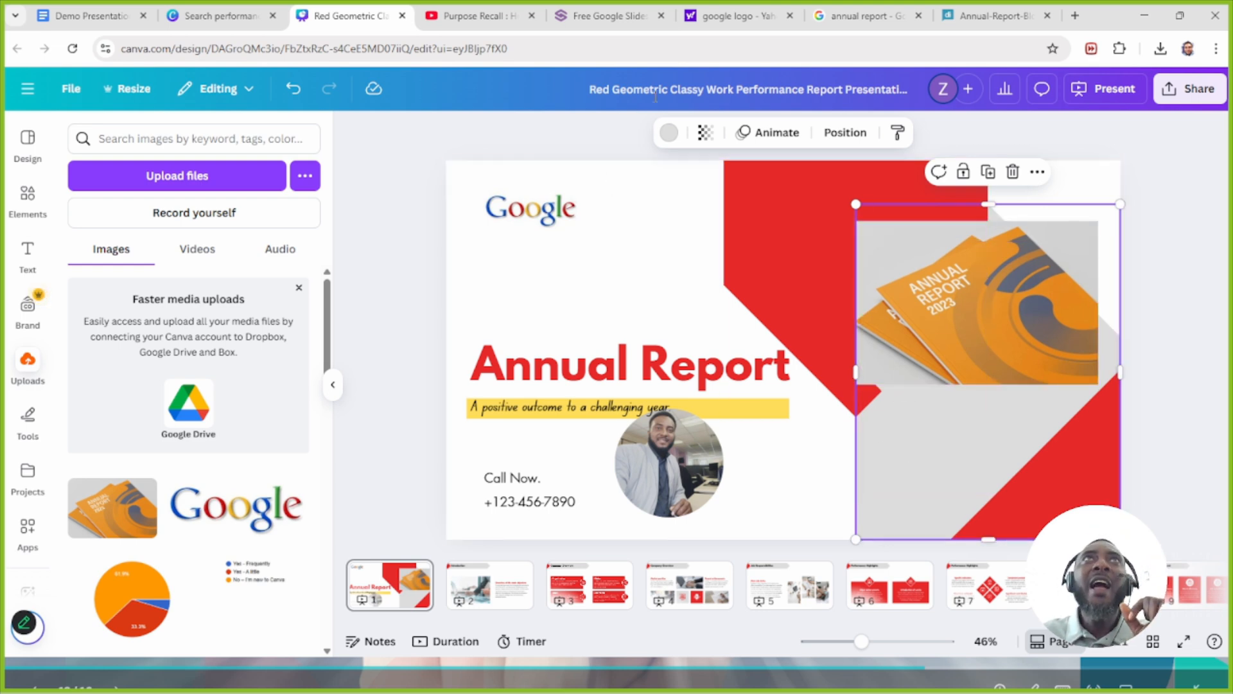
pyautogui.click(673, 137)
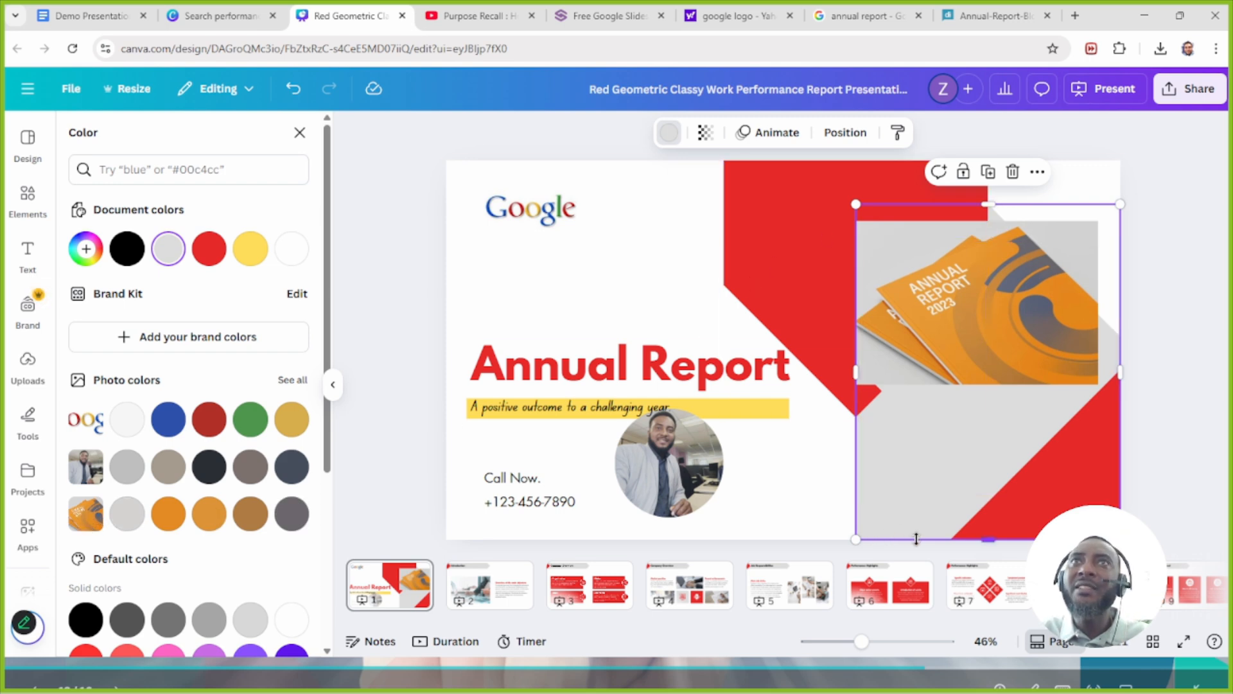
# Step: Recolour the diamond background shape a uniform plain grey
pyautogui.click(127, 513)
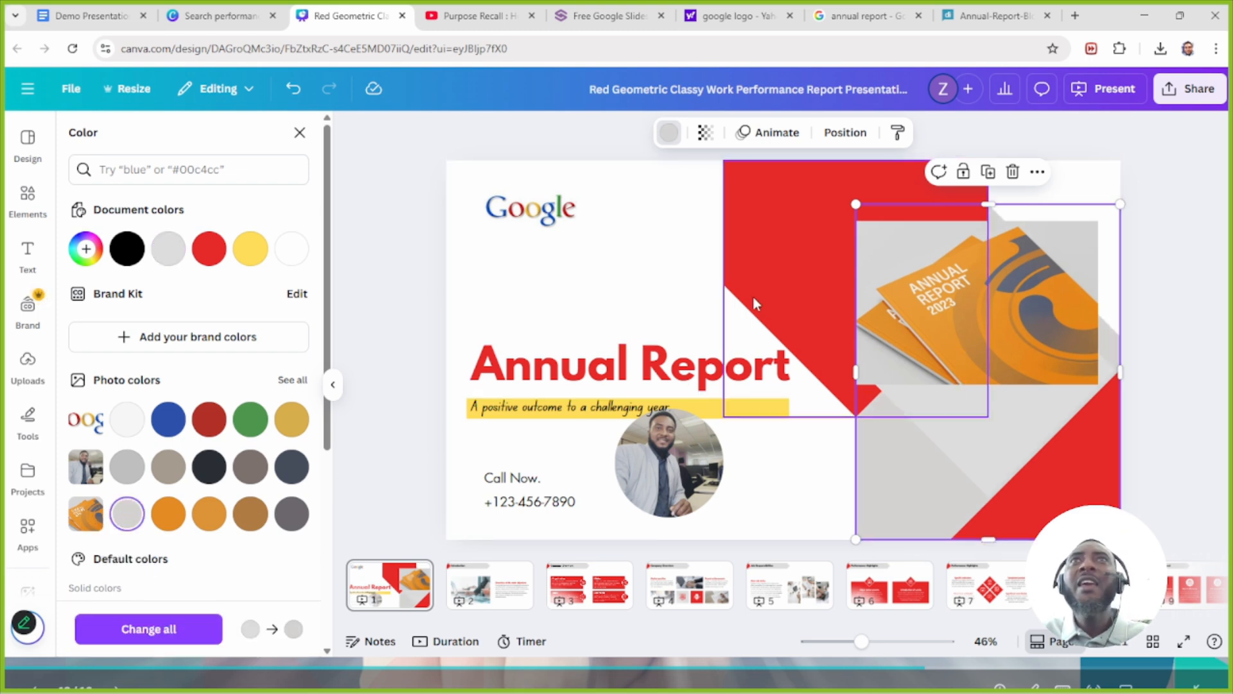
pyautogui.moveTo(935, 318); pyautogui.dragTo(767, 306)
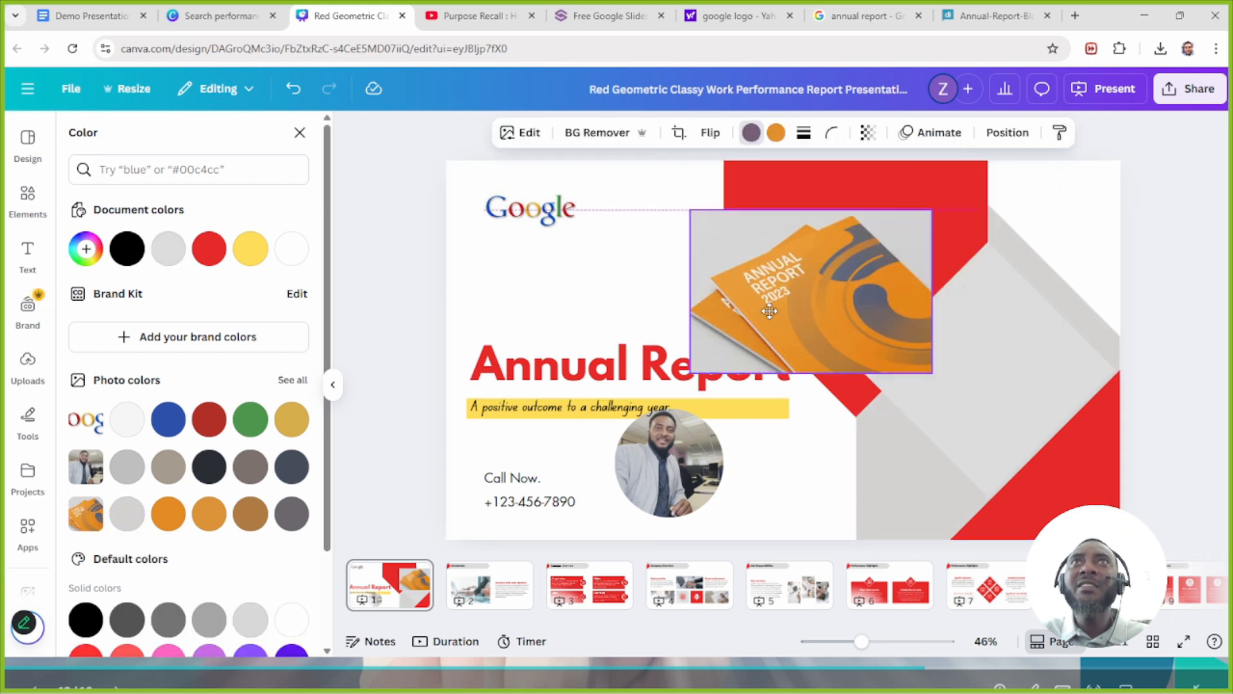
pyautogui.click(1031, 331)
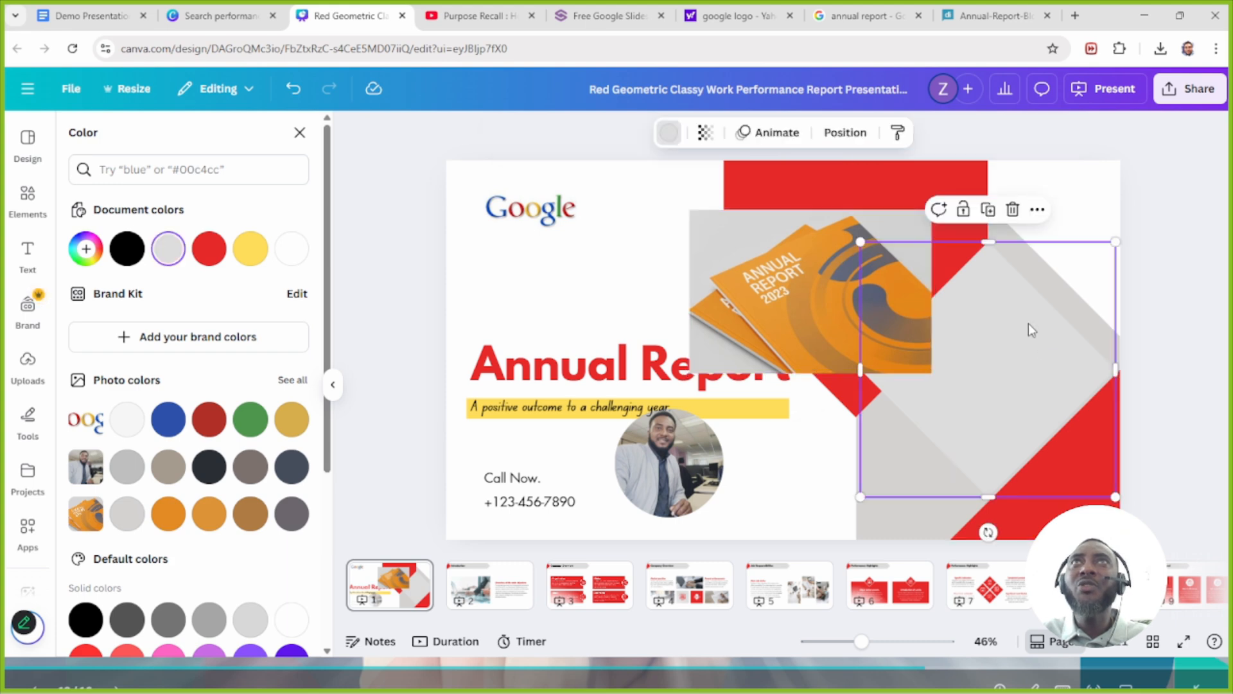
pyautogui.click(333, 384)
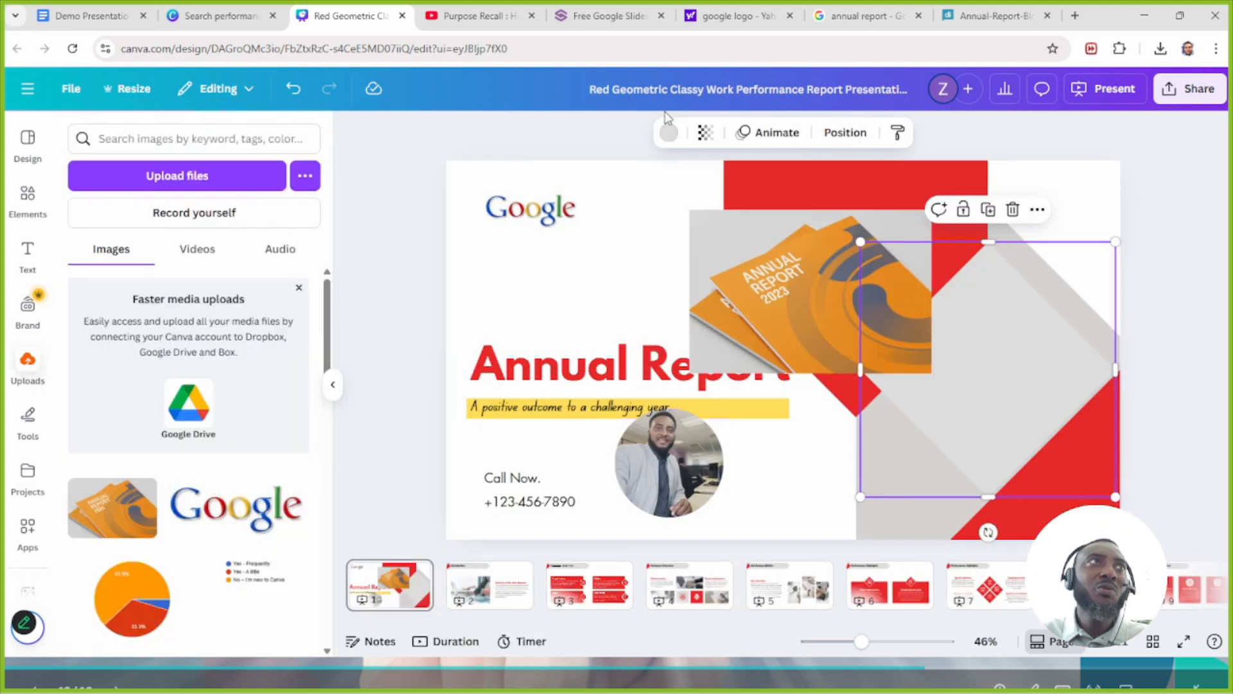
pyautogui.click(668, 132)
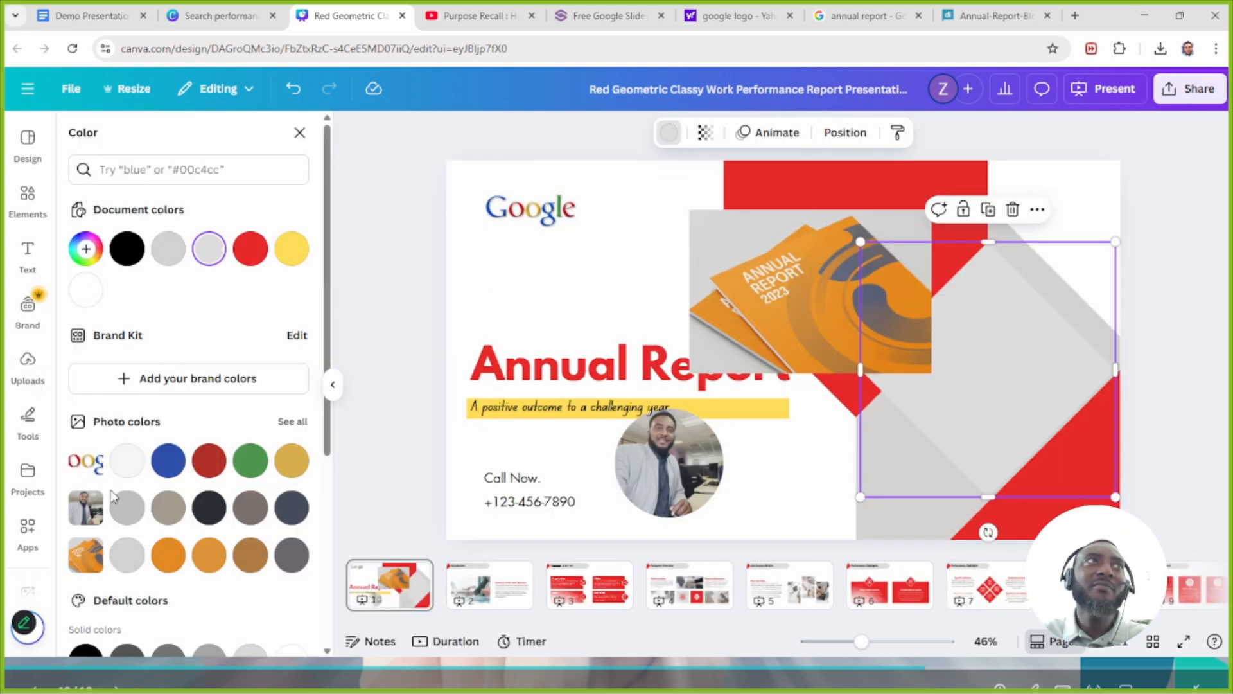
pyautogui.click(127, 555)
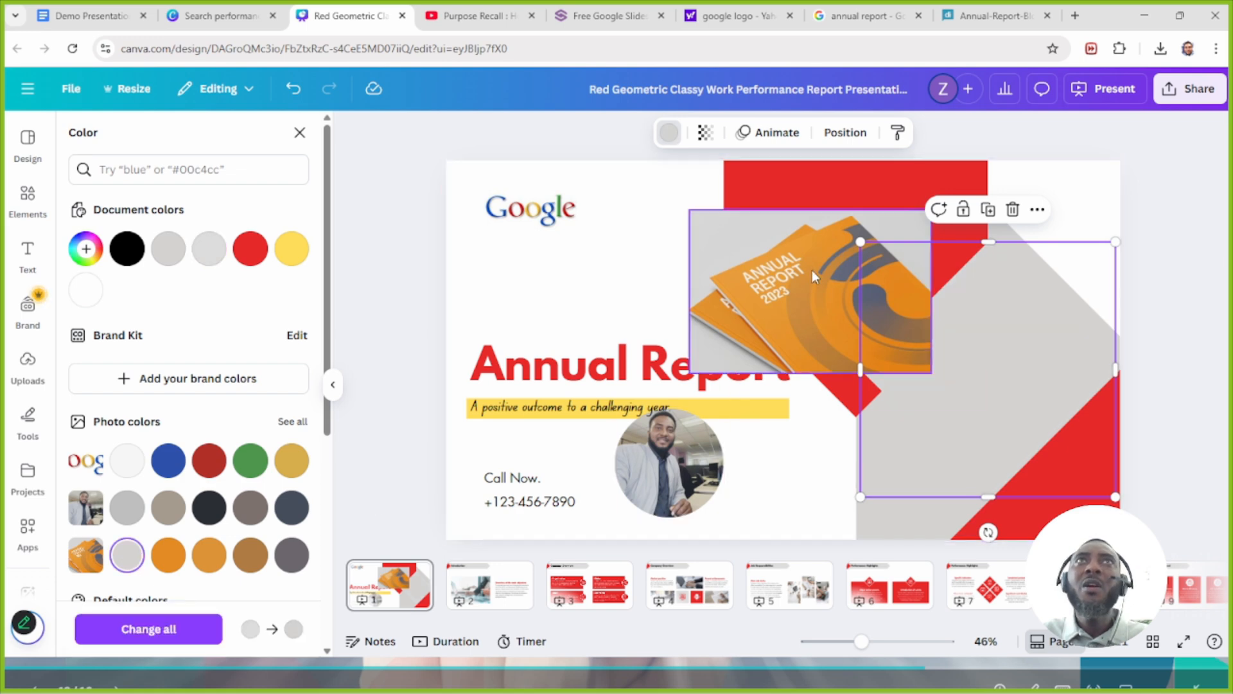
# Step: Move the orange report photo back over the grey area and enlarge it, top edge stretched upward
pyautogui.moveTo(788, 289); pyautogui.dragTo(980, 292)
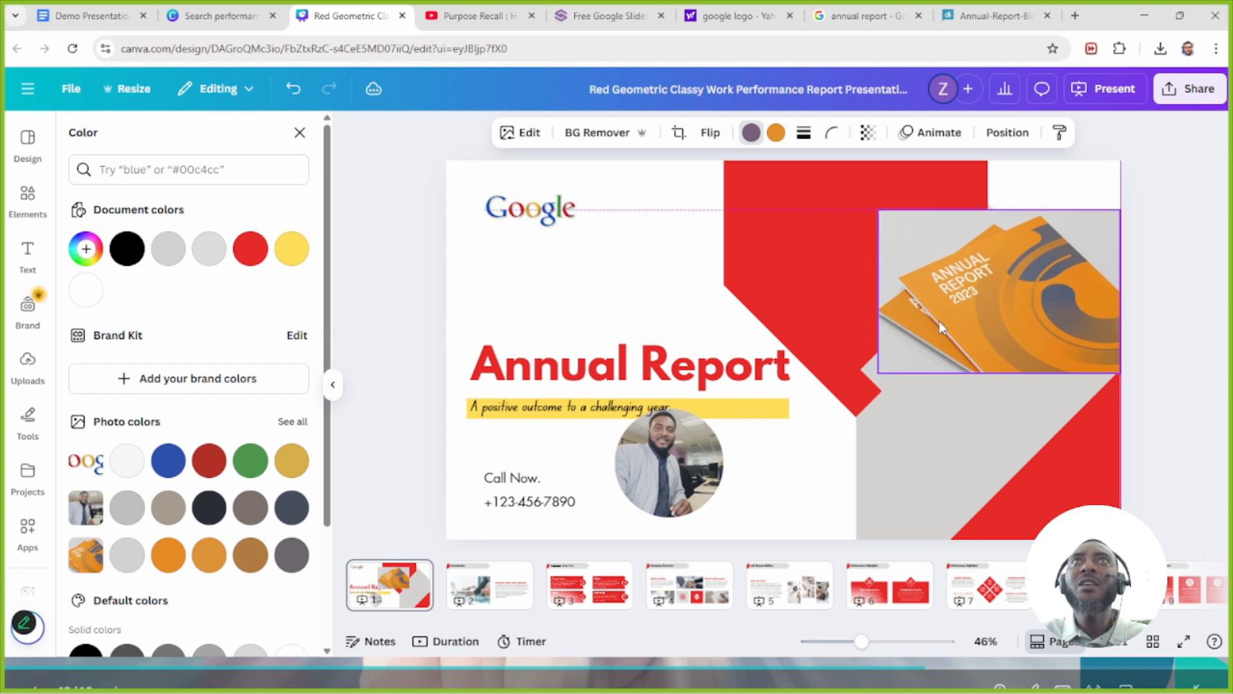
pyautogui.moveTo(878, 372); pyautogui.dragTo(837, 411)
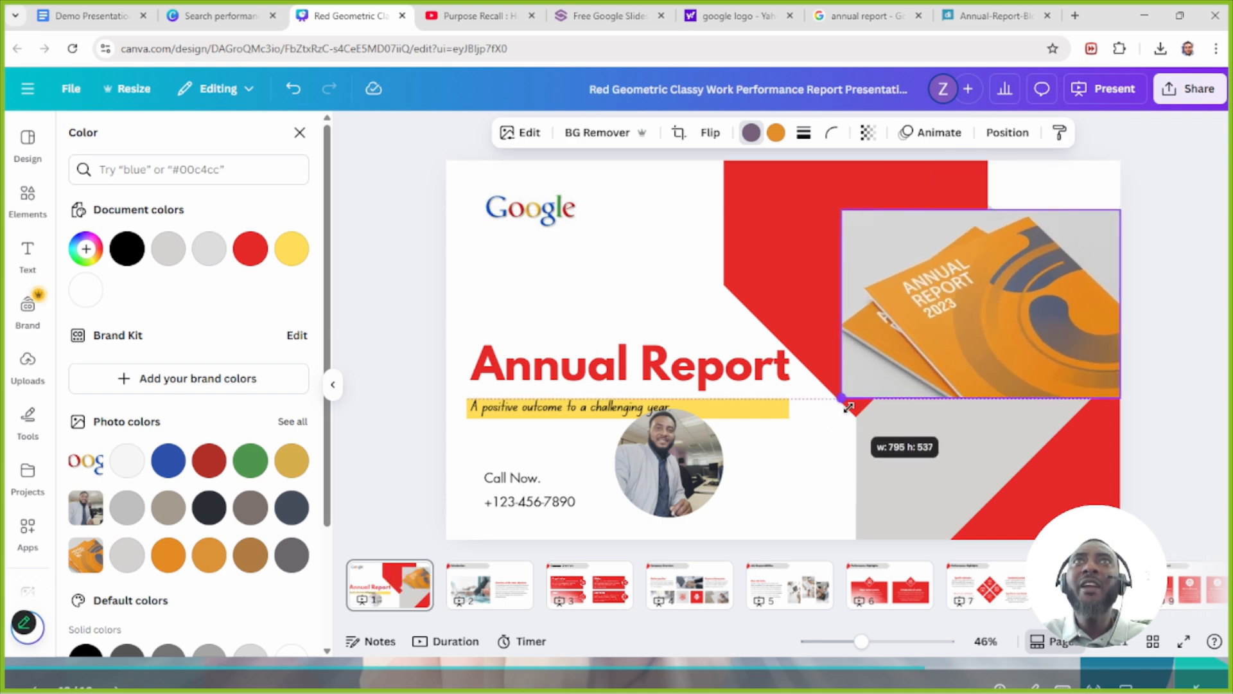
pyautogui.moveTo(906, 353); pyautogui.dragTo(921, 372)
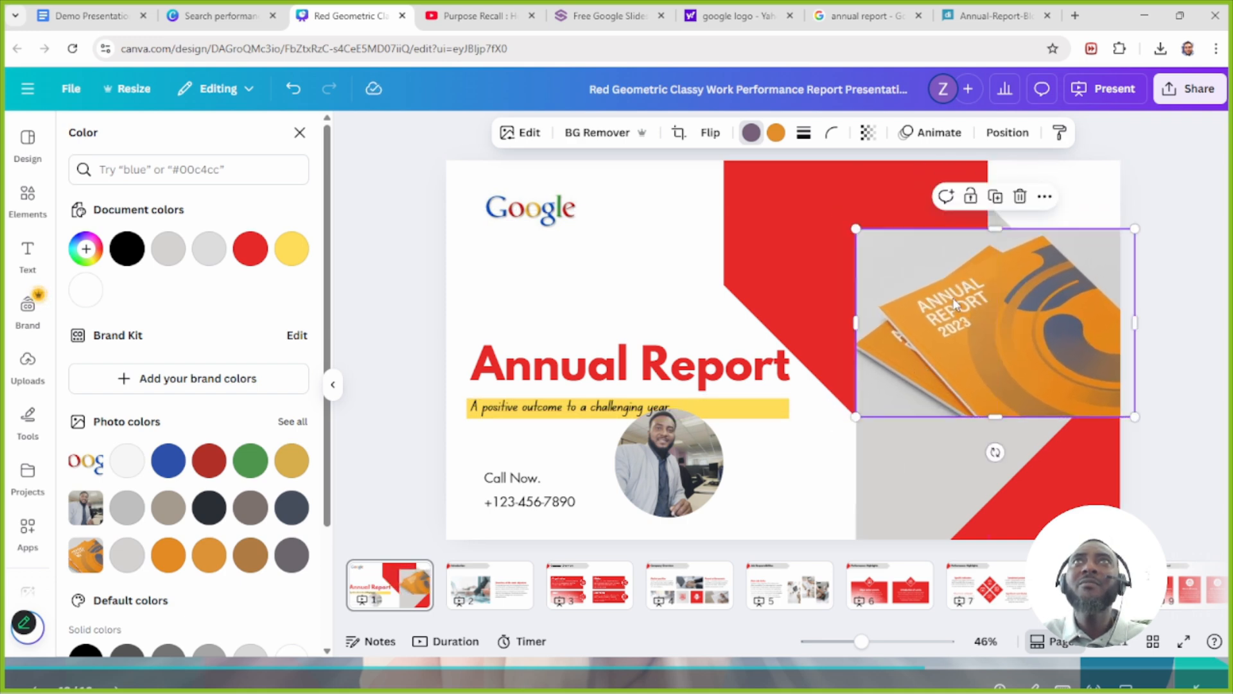
pyautogui.moveTo(999, 229); pyautogui.dragTo(1001, 199)
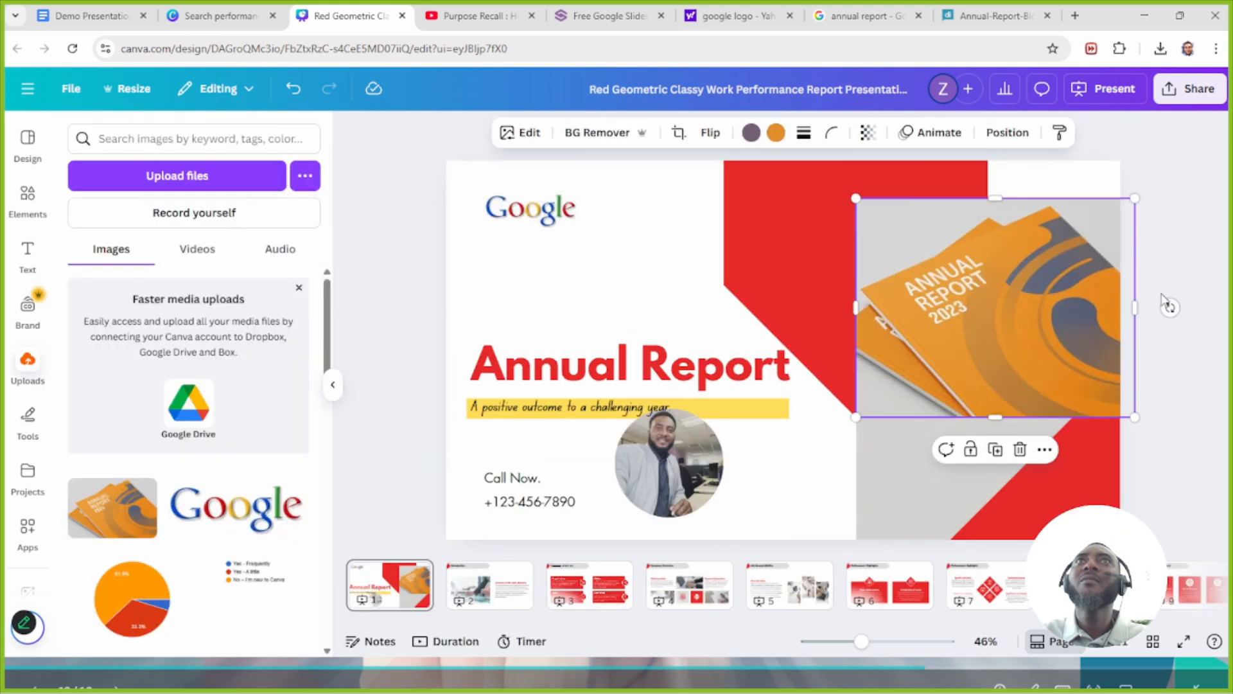
pyautogui.click(1134, 459)
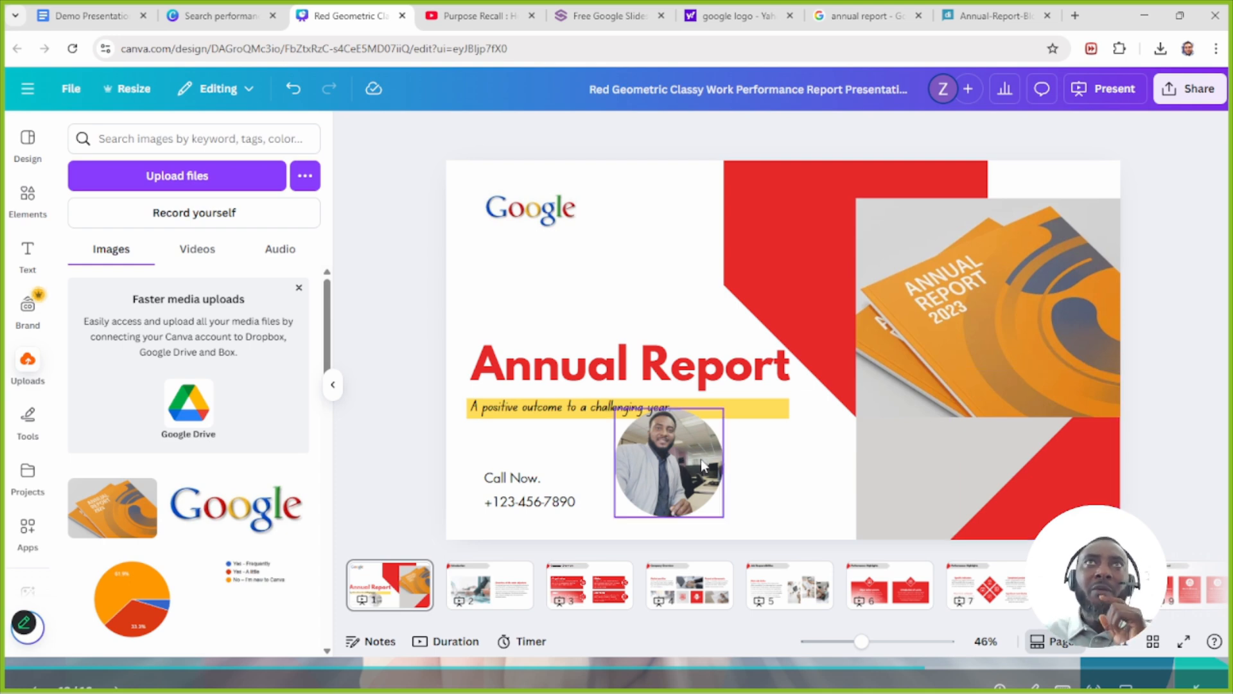
# Step: Move the circular portrait to the slide's right and bring it forward in front of the report photo
pyautogui.moveTo(697, 480); pyautogui.dragTo(1033, 462)
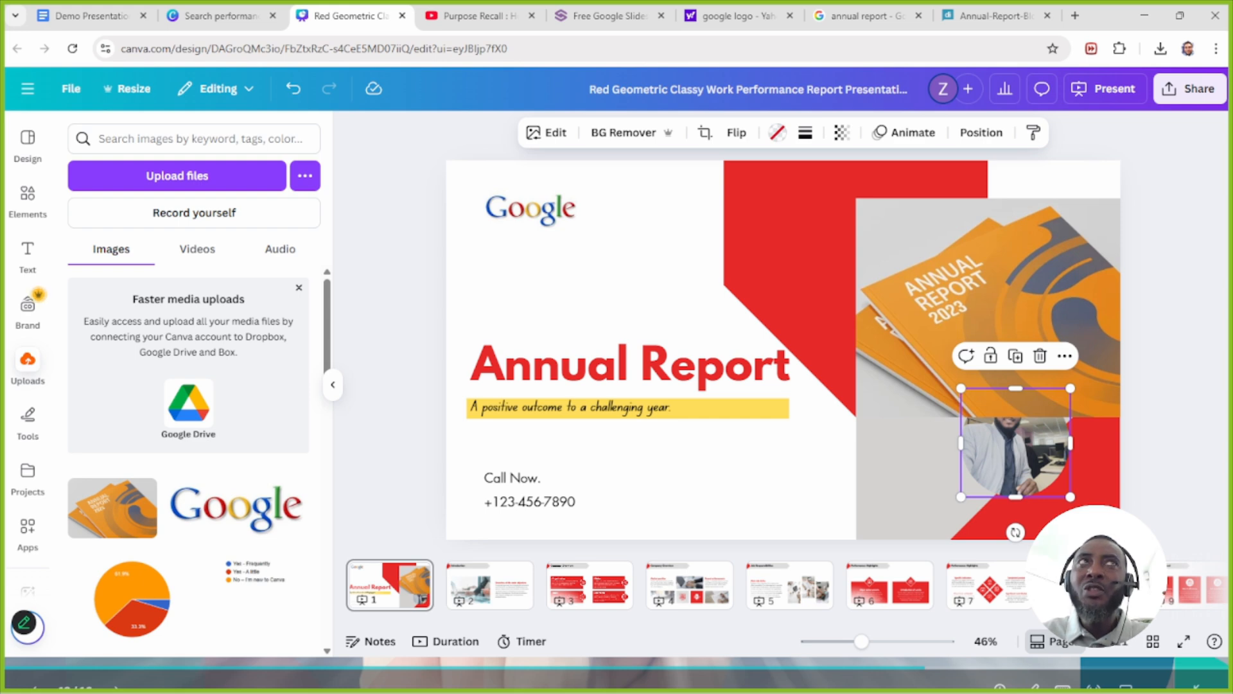
pyautogui.click(975, 133)
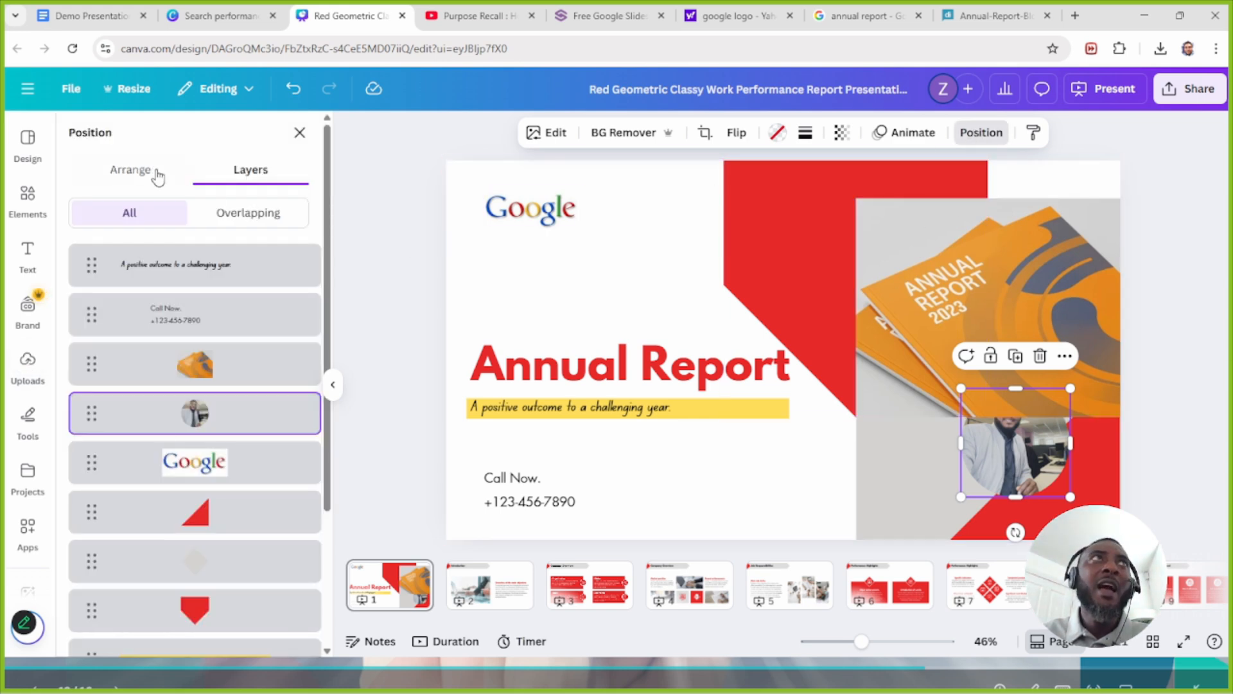
pyautogui.click(122, 170)
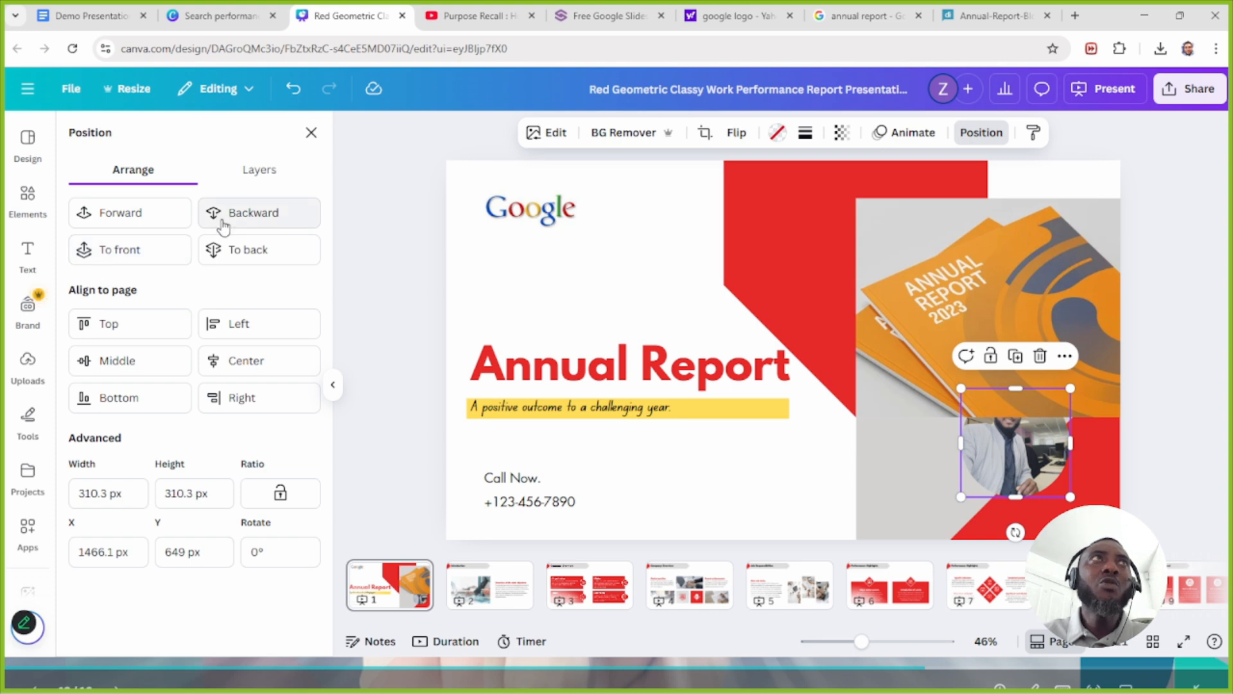
pyautogui.click(131, 219)
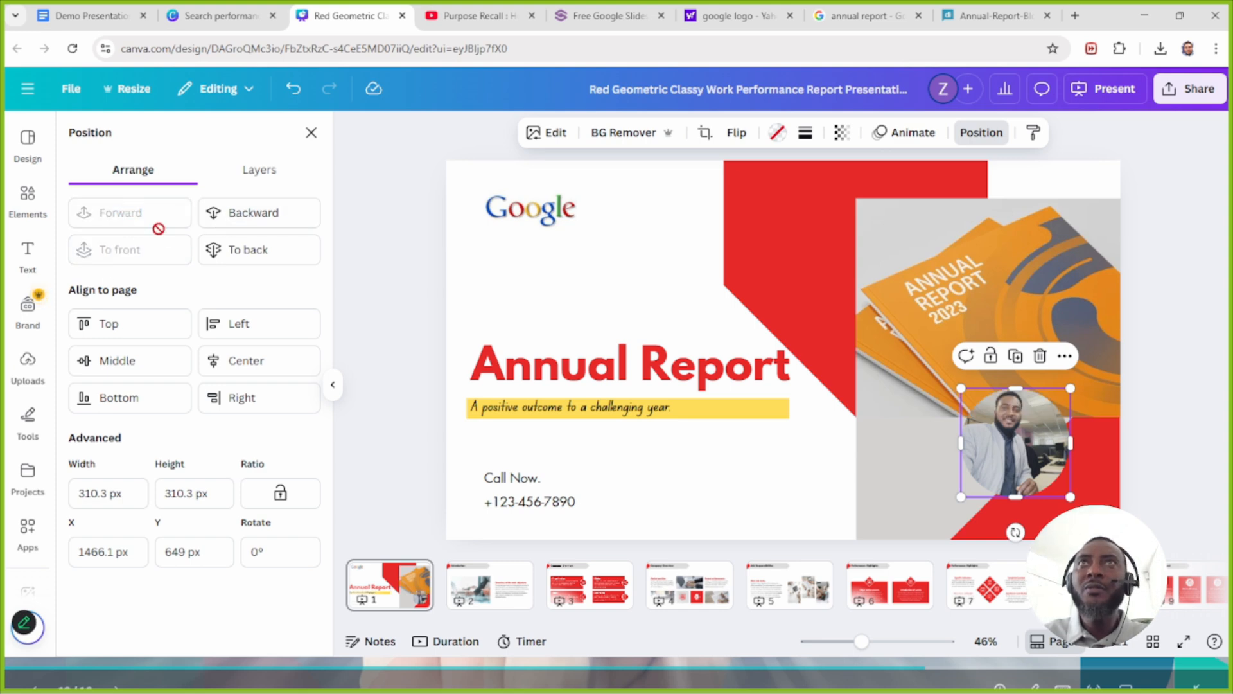
pyautogui.moveTo(1026, 467); pyautogui.dragTo(981, 448)
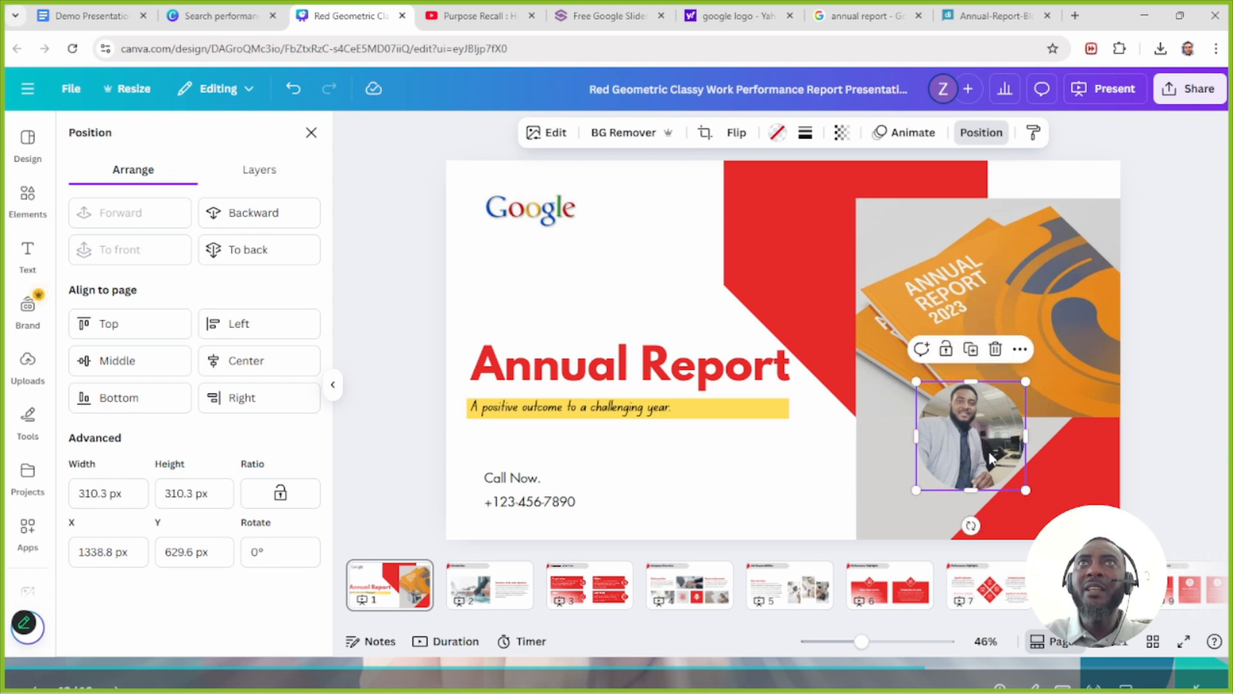
# Step: Nudge the Annual Report title slightly upward
pyautogui.click(1164, 414)
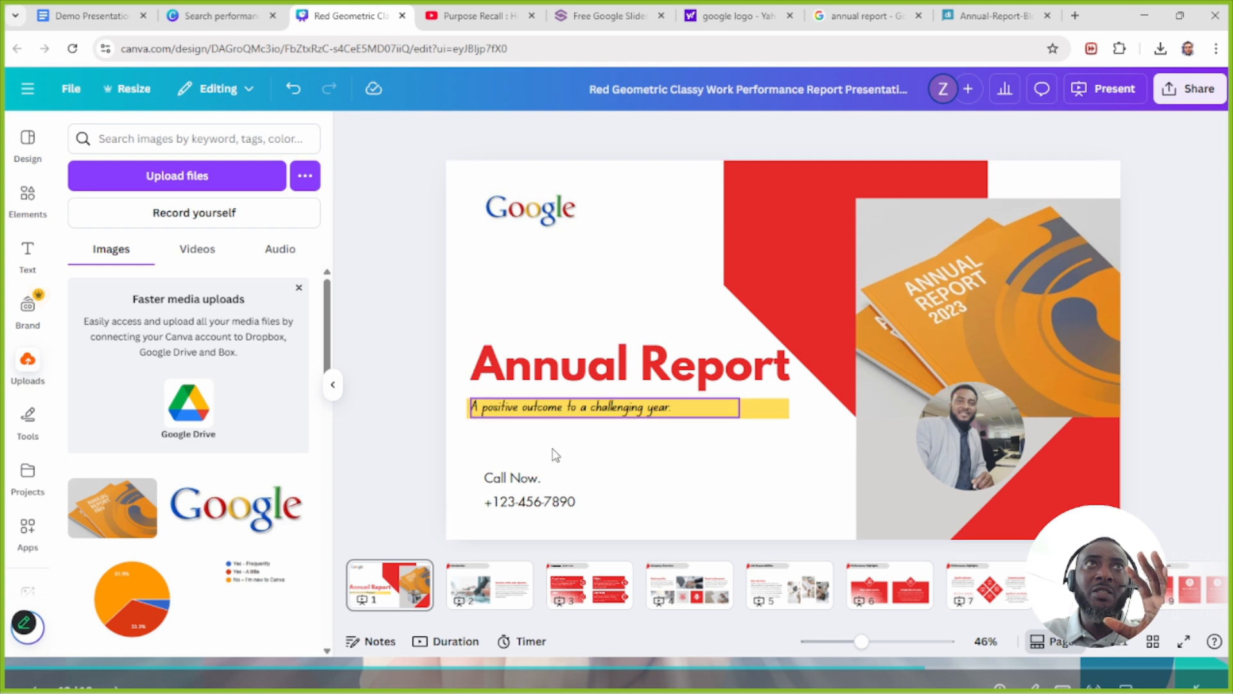
pyautogui.click(524, 485)
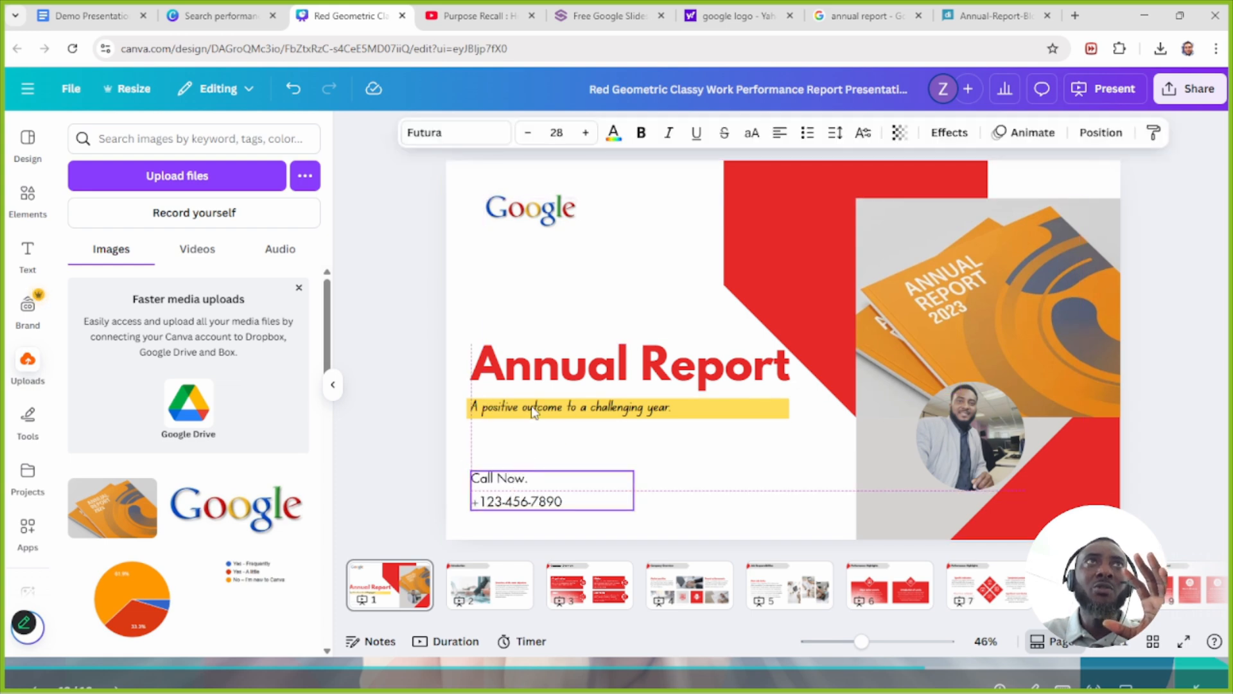
pyautogui.moveTo(523, 367); pyautogui.dragTo(519, 365)
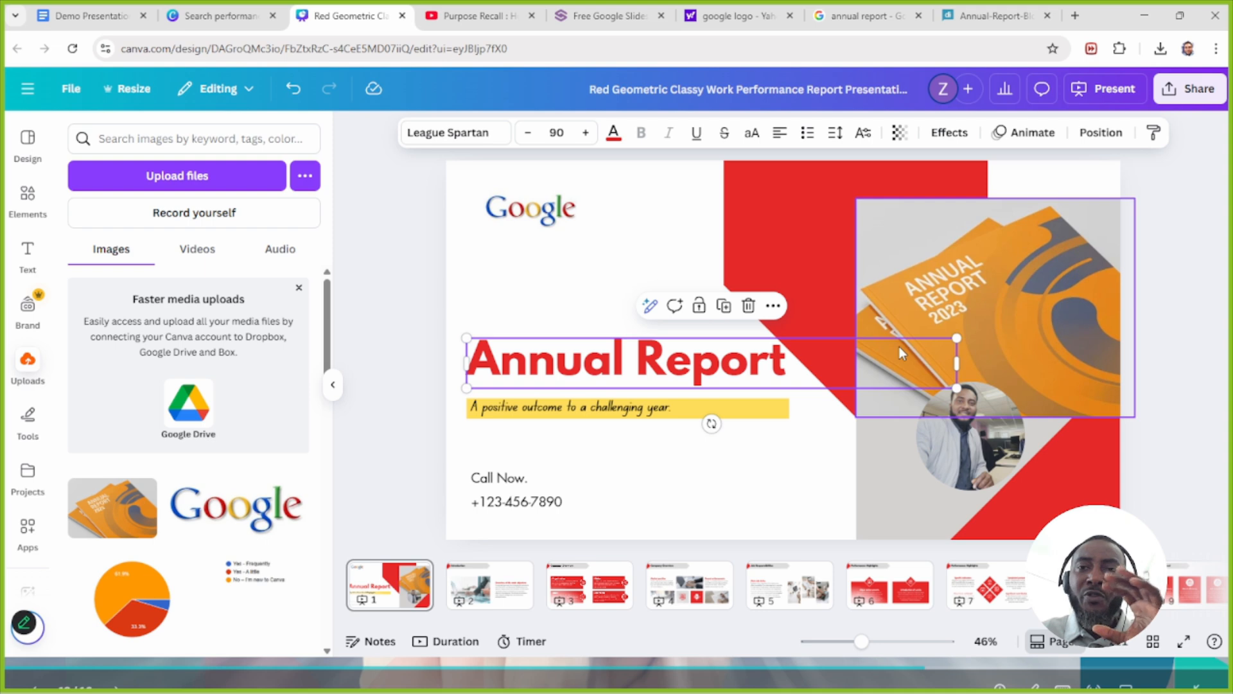
pyautogui.click(1174, 313)
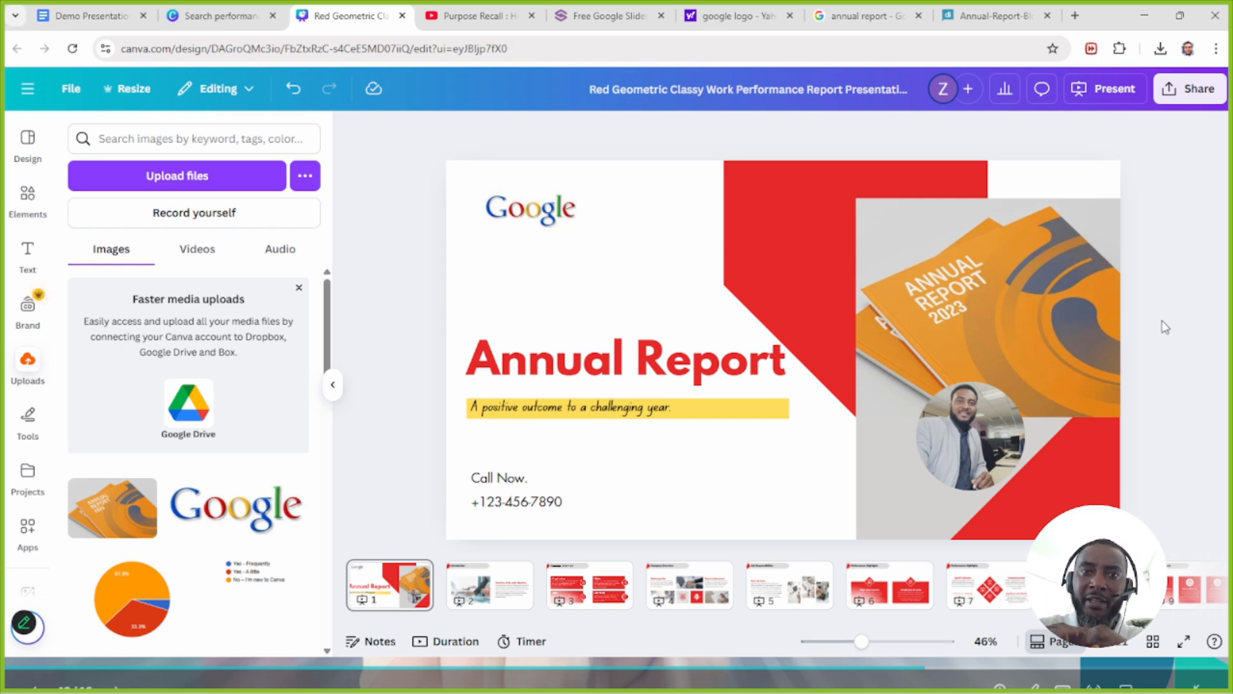
pyautogui.click(835, 686)
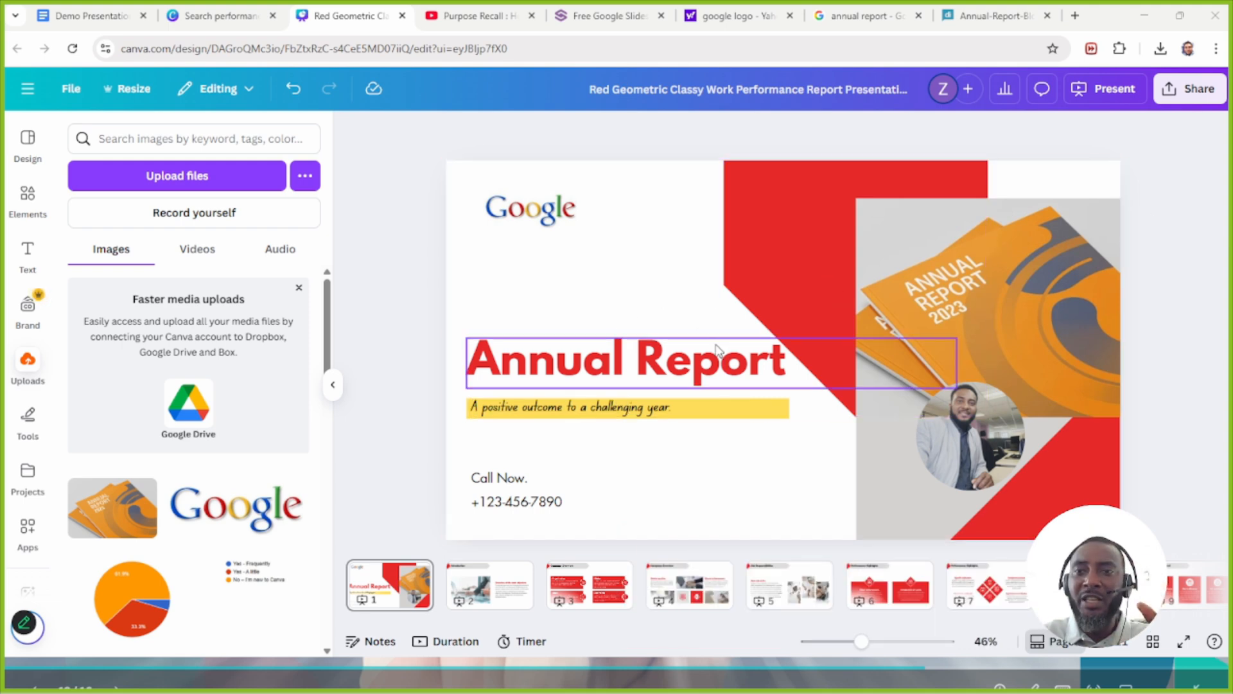
pyautogui.click(599, 376)
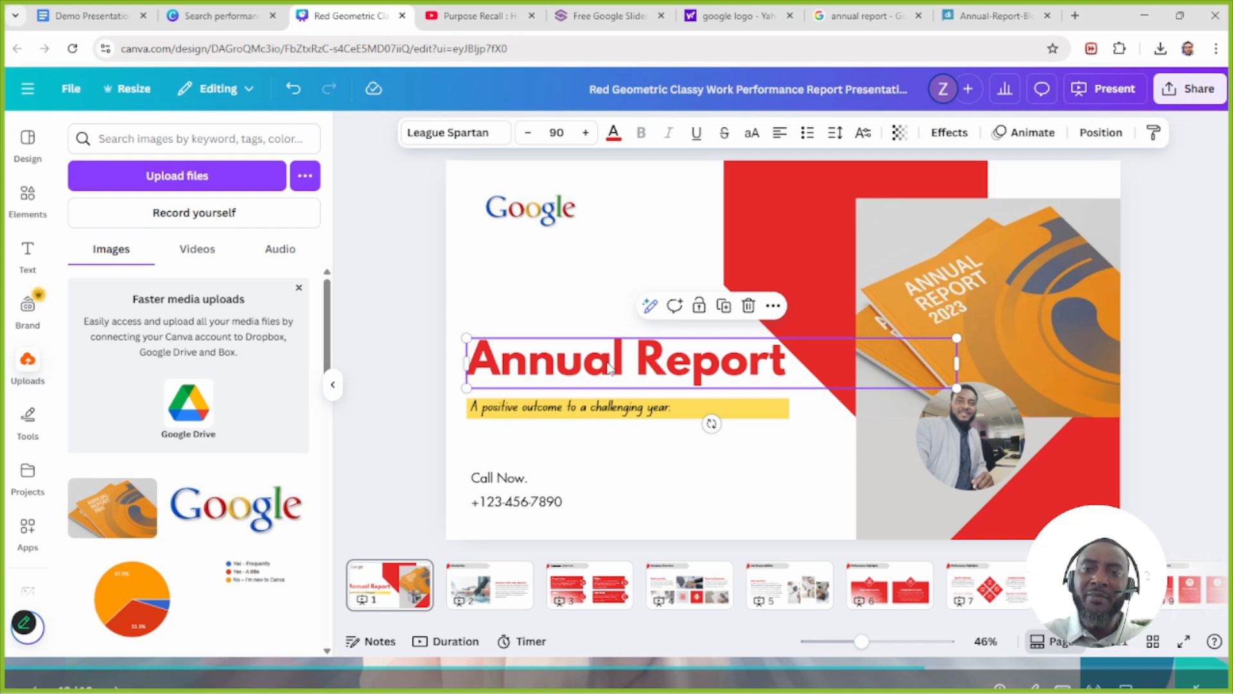
# Step: Narrow the subtitle box, raise its font size to 45, and move it up inside the yellow bar
pyautogui.click(616, 408)
pyautogui.moveTo(786, 408); pyautogui.dragTo(767, 417)
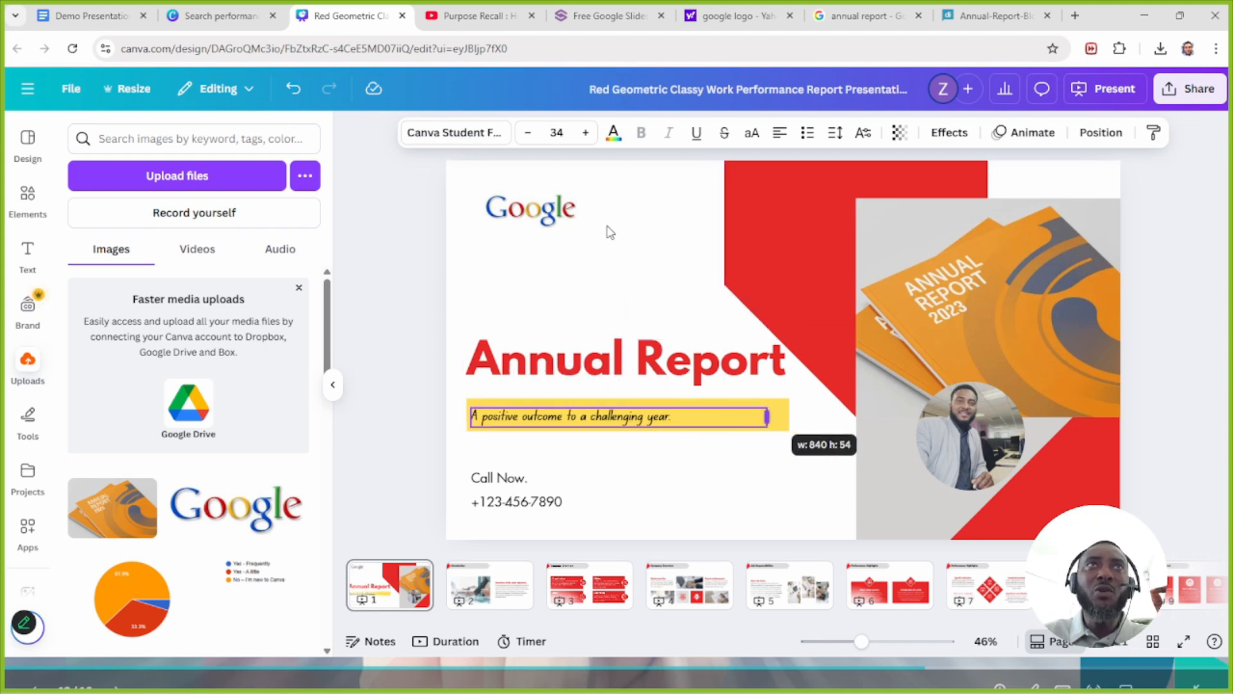
pyautogui.click(585, 133)
pyautogui.click(585, 133)
pyautogui.click(585, 133)
pyautogui.click(585, 133)
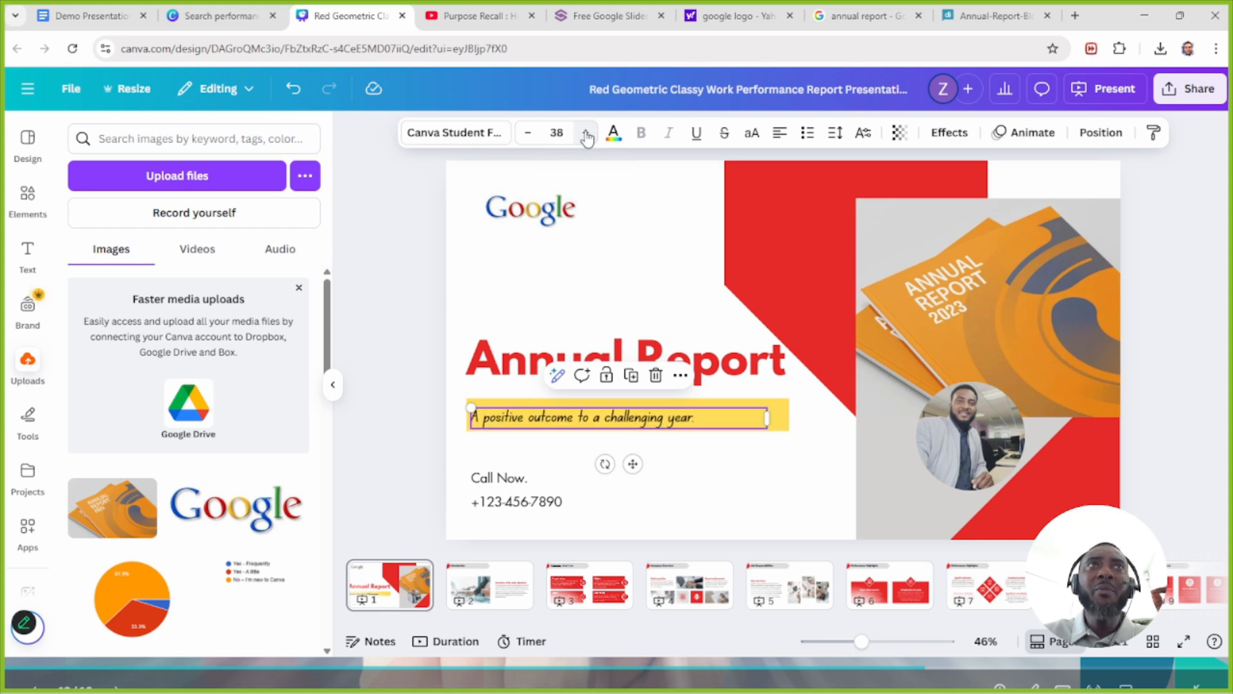
pyautogui.click(585, 133)
pyautogui.click(585, 133)
pyautogui.click(585, 133)
pyautogui.click(585, 133)
pyautogui.click(585, 133)
pyautogui.click(585, 133)
pyautogui.click(585, 133)
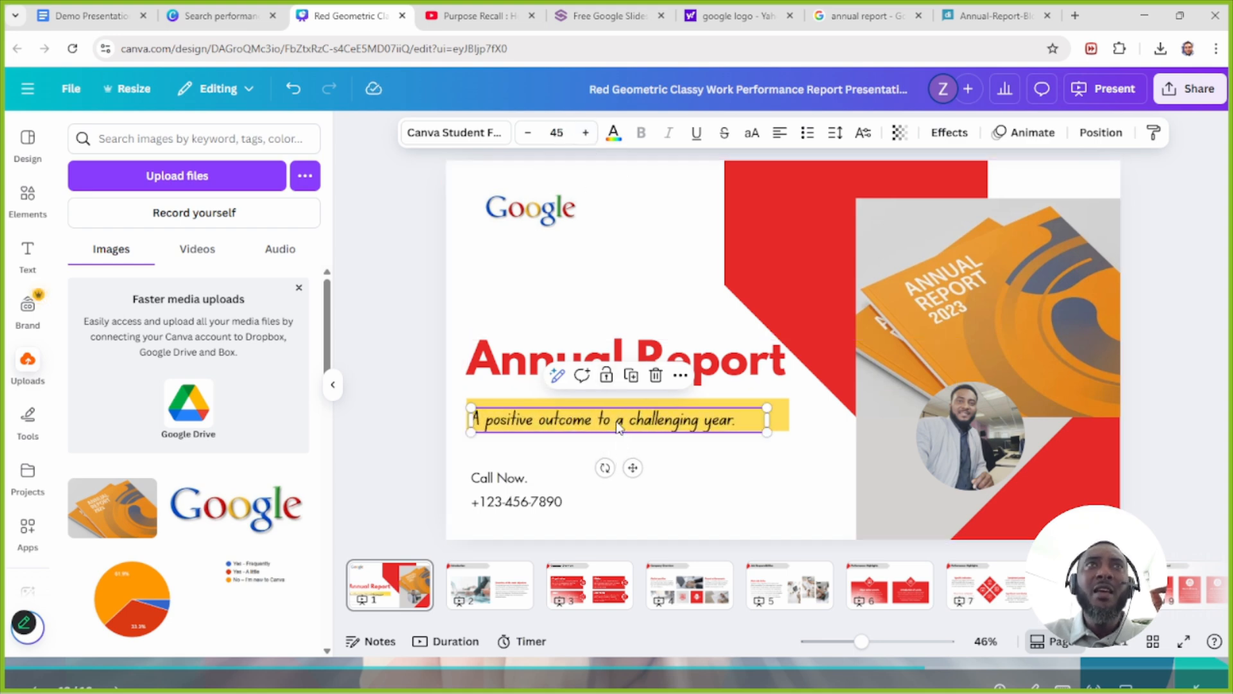
pyautogui.moveTo(618, 427); pyautogui.dragTo(691, 424)
pyautogui.click(706, 476)
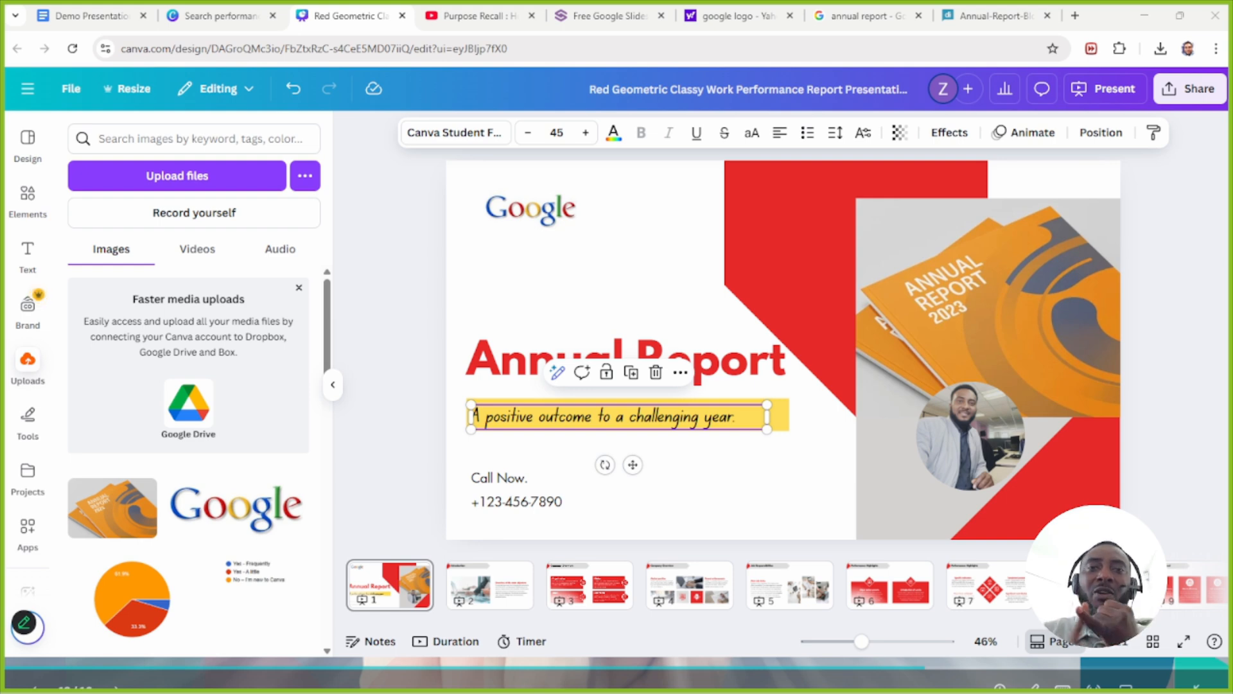
pyautogui.click(632, 284)
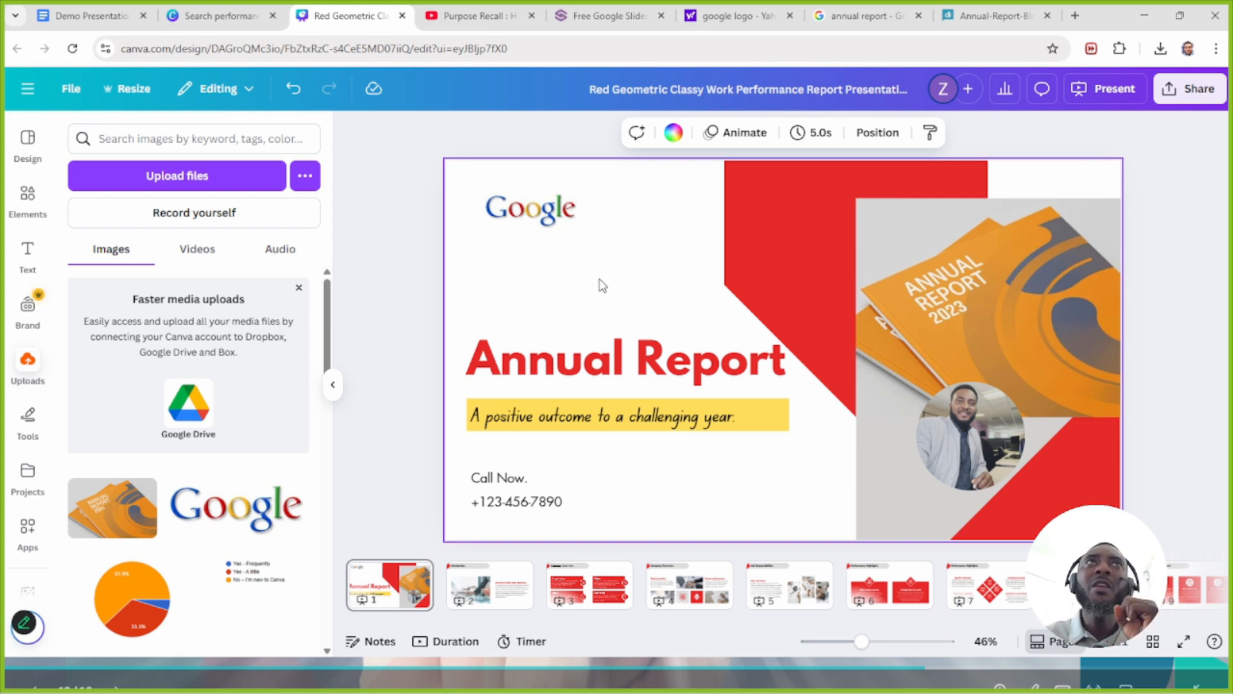
# Step: Nudge the circular portrait a few pixels down and right beside the Annual Report book image
pyautogui.click(976, 278)
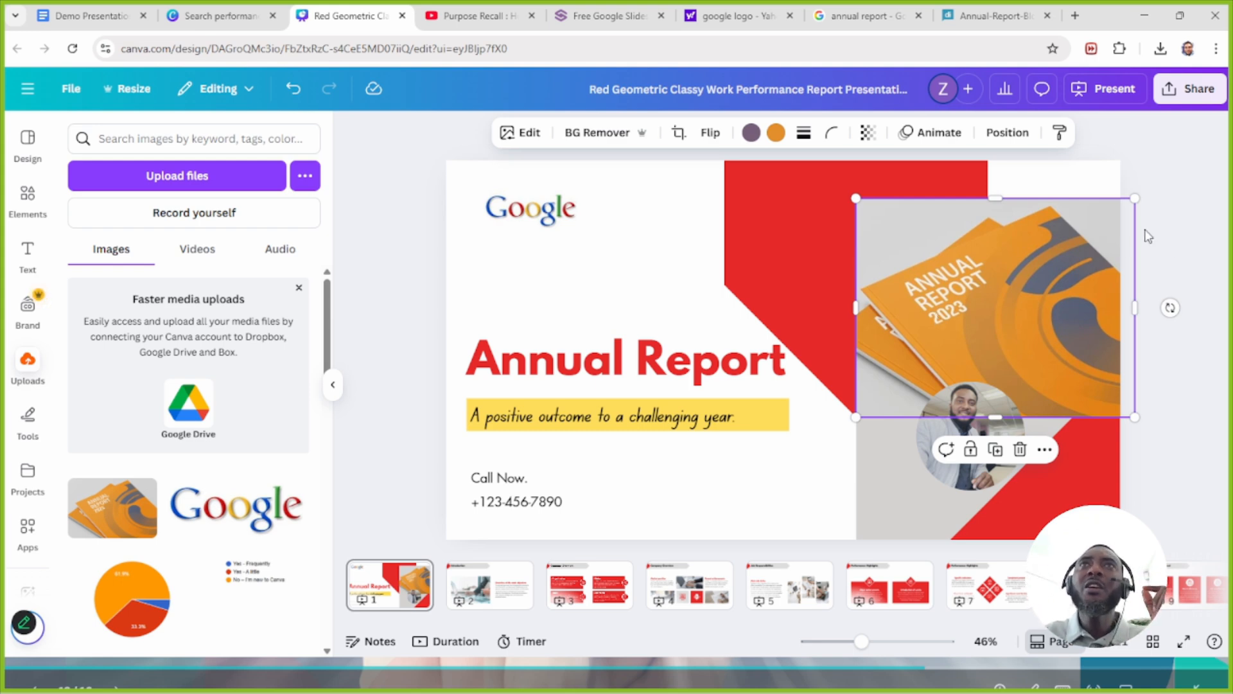
pyautogui.click(1174, 268)
pyautogui.click(1007, 275)
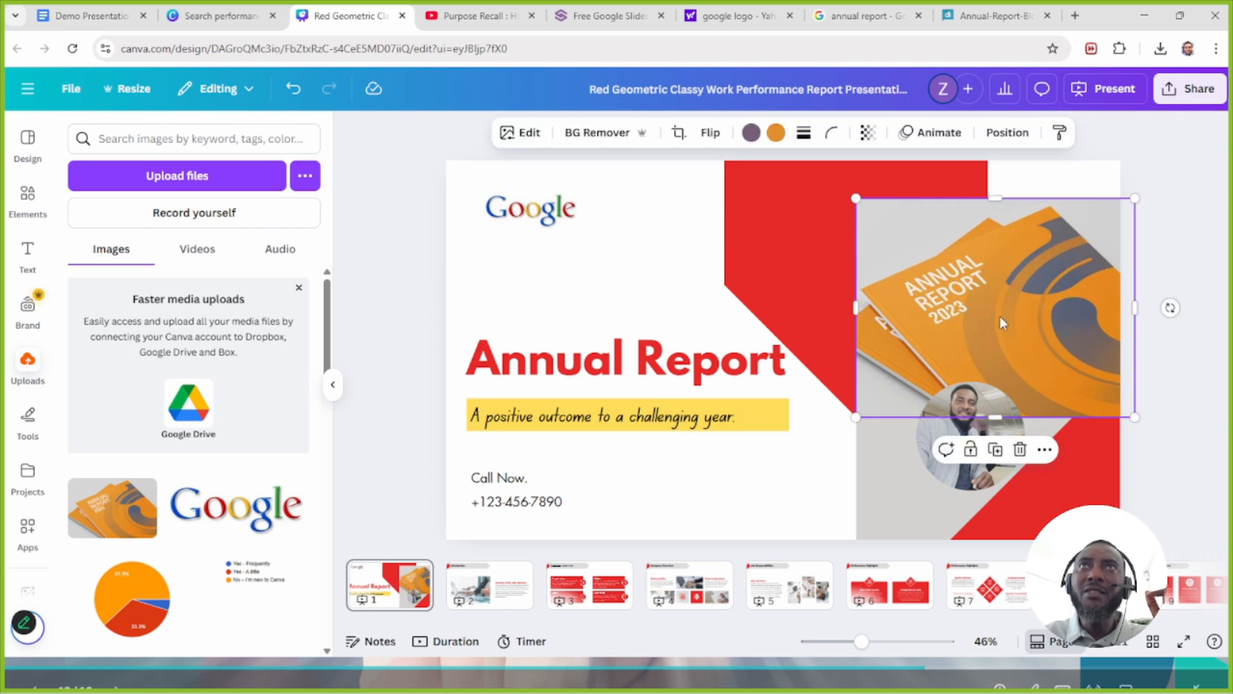
pyautogui.click(930, 452)
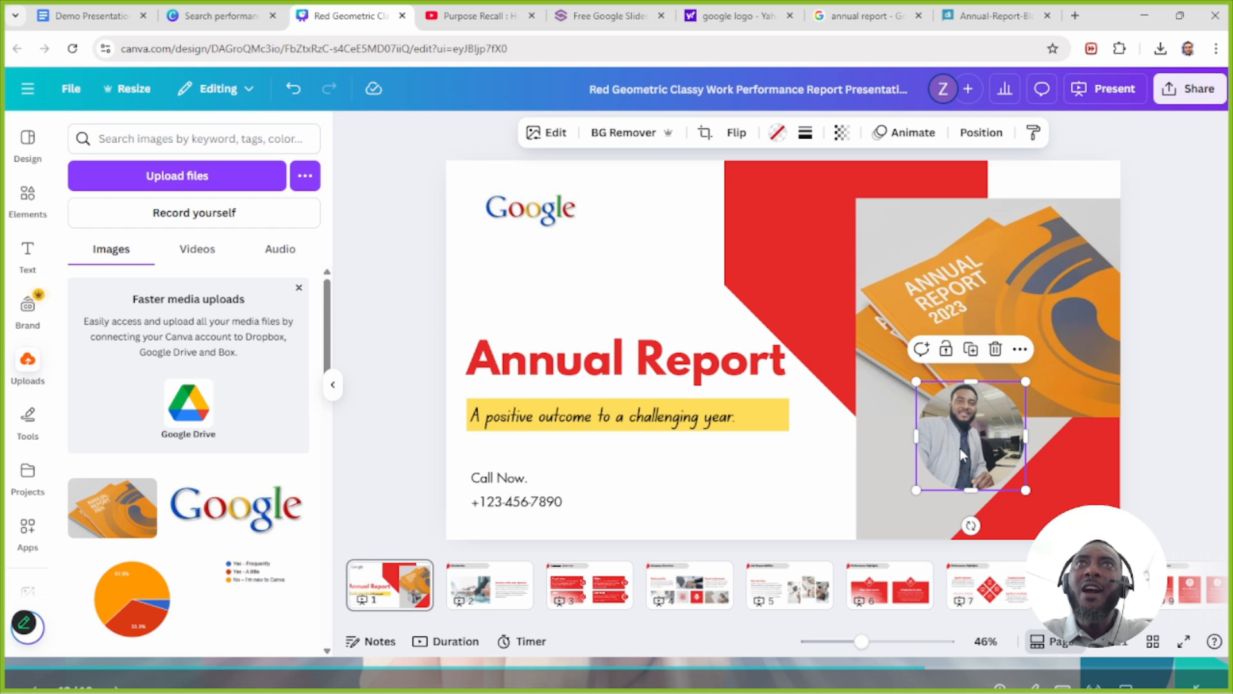
pyautogui.moveTo(961, 454); pyautogui.dragTo(965, 460)
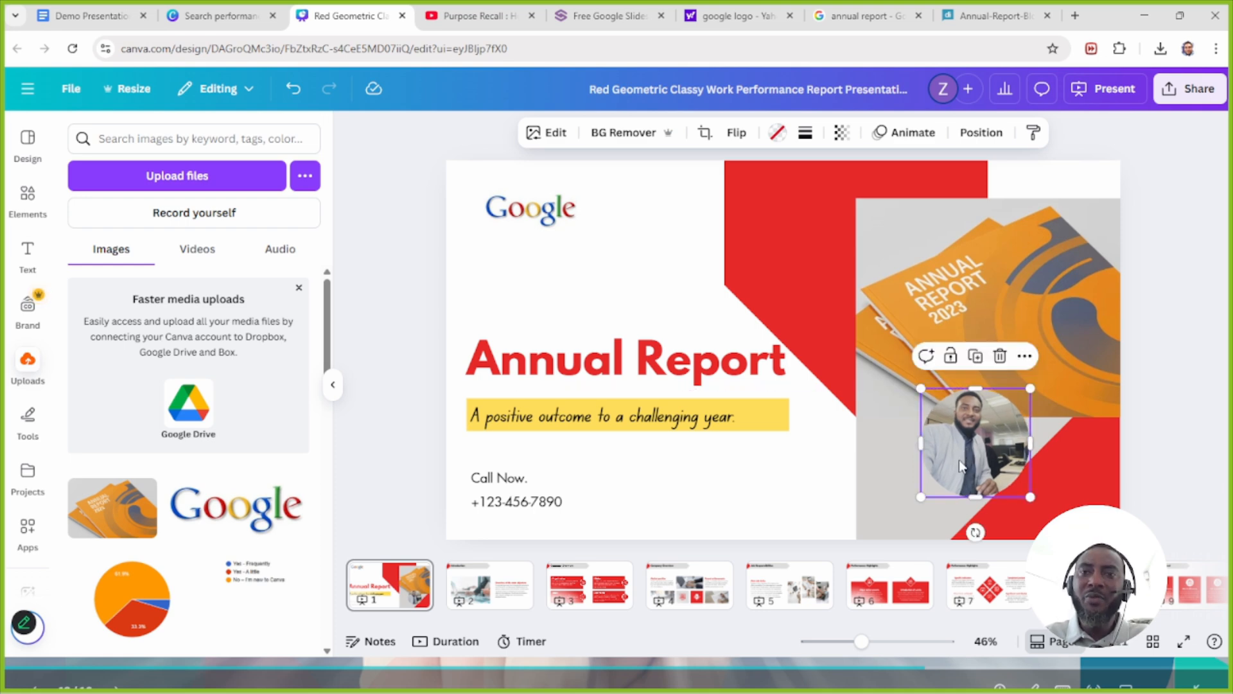
pyautogui.click(929, 257)
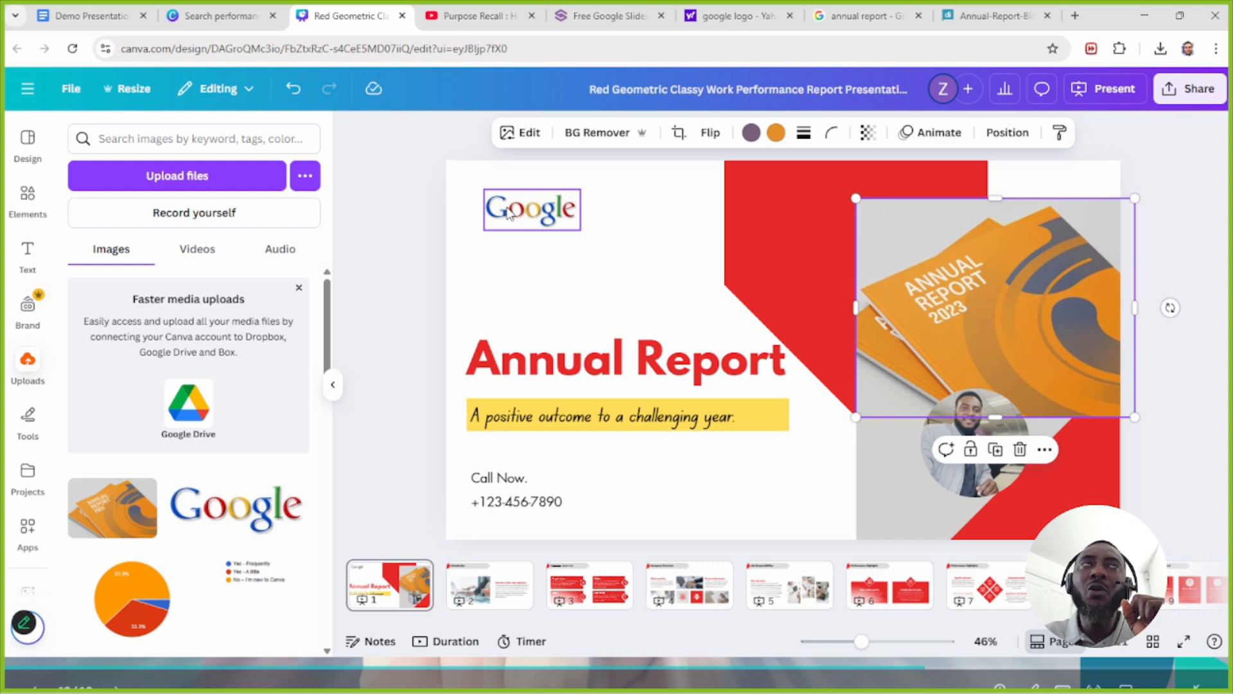
# Step: Move the Google logo to the top-left, the Call Now text right, and the portrait left
pyautogui.moveTo(509, 214); pyautogui.dragTo(483, 187)
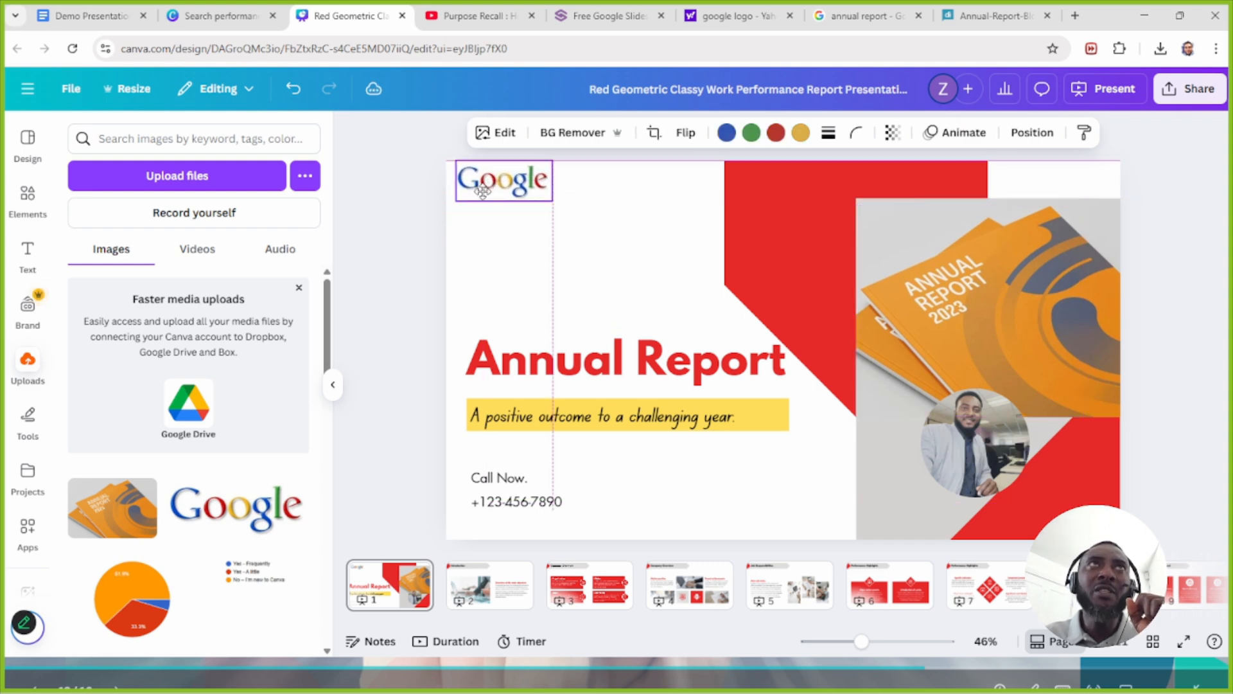
pyautogui.moveTo(526, 480); pyautogui.dragTo(626, 472)
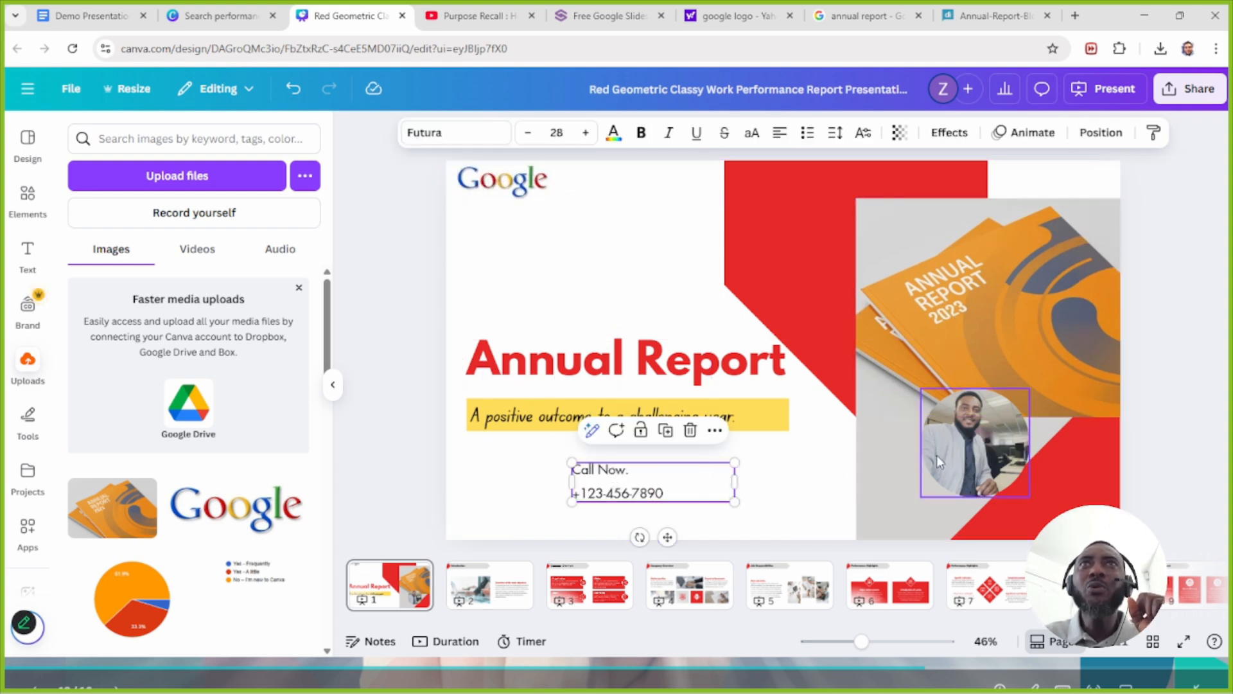
pyautogui.moveTo(936, 454); pyautogui.dragTo(828, 452)
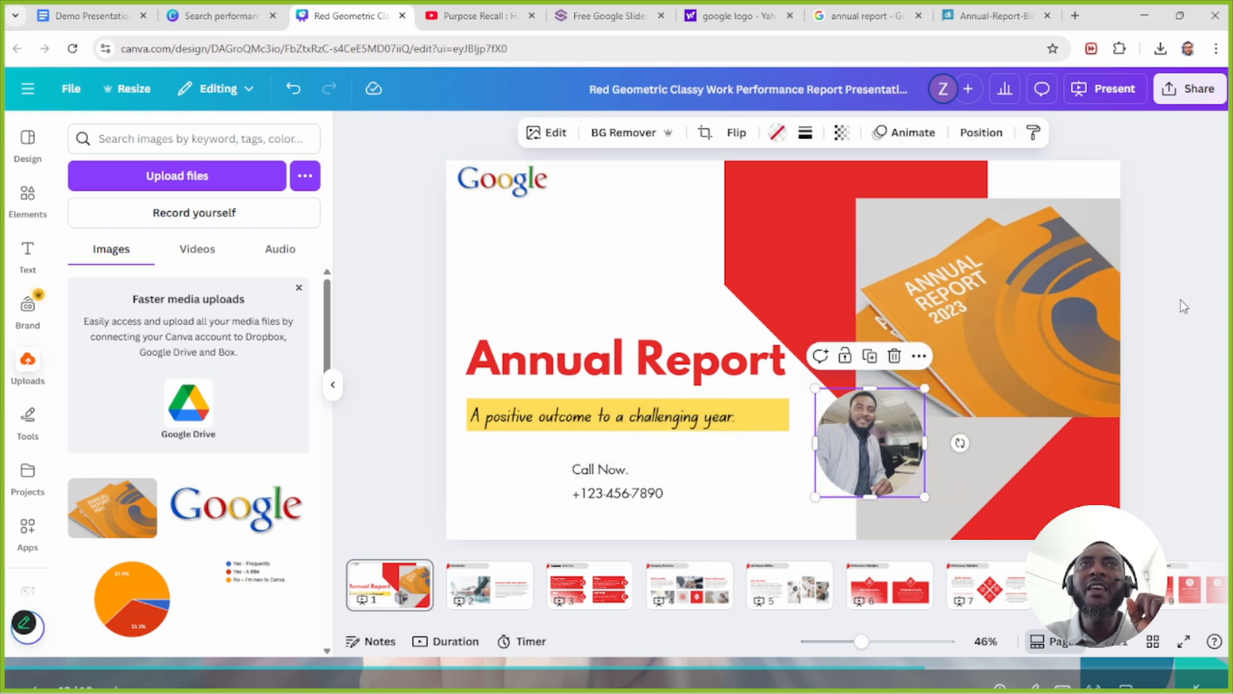
pyautogui.click(1188, 308)
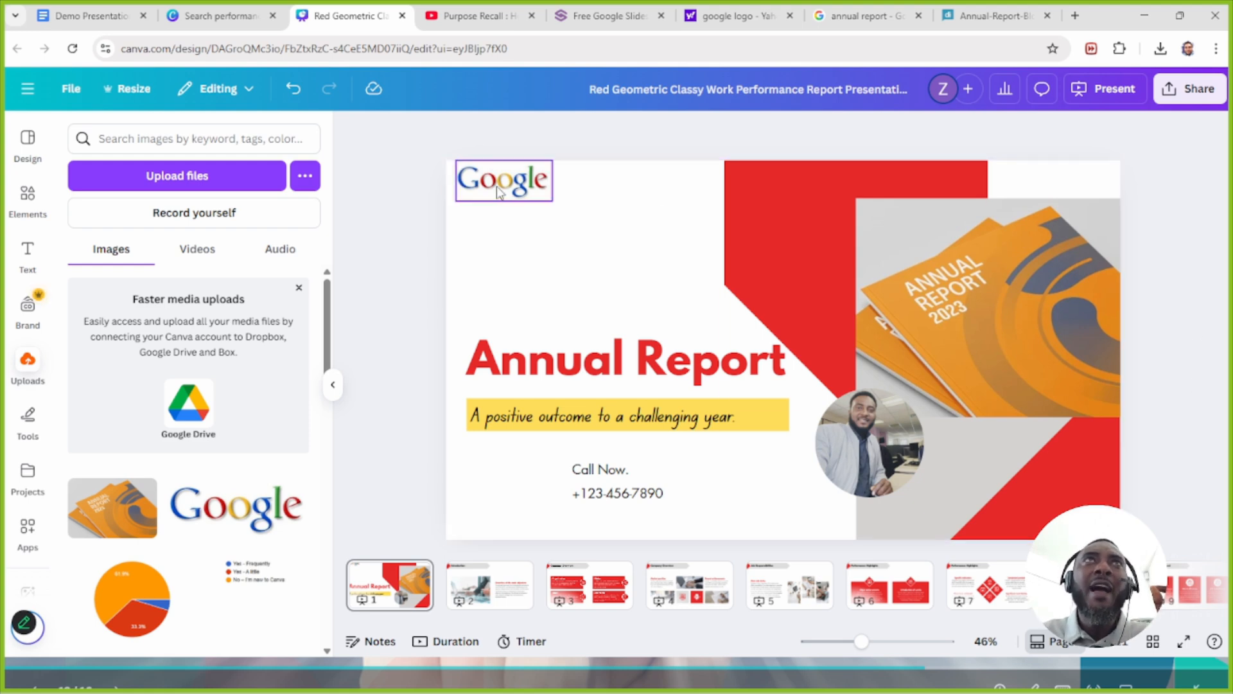
# Step: Lower the Google logo slightly, return the Call Now text left, and move the portrait back onto the book image
pyautogui.moveTo(507, 198)
pyautogui.mouseDown()
pyautogui.moveTo(495, 192)
pyautogui.moveTo(510, 221)
pyautogui.moveTo(505, 185)
pyautogui.moveTo(512, 214)
pyautogui.mouseUp()
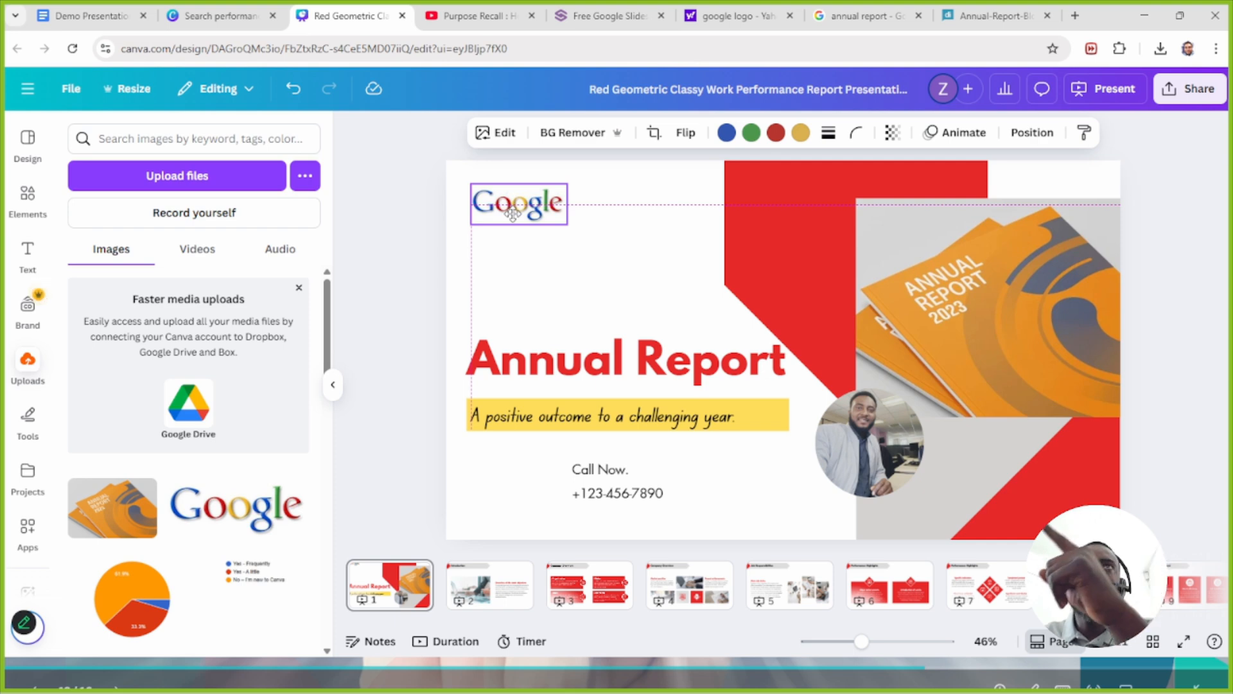
pyautogui.moveTo(512, 214); pyautogui.dragTo(508, 221)
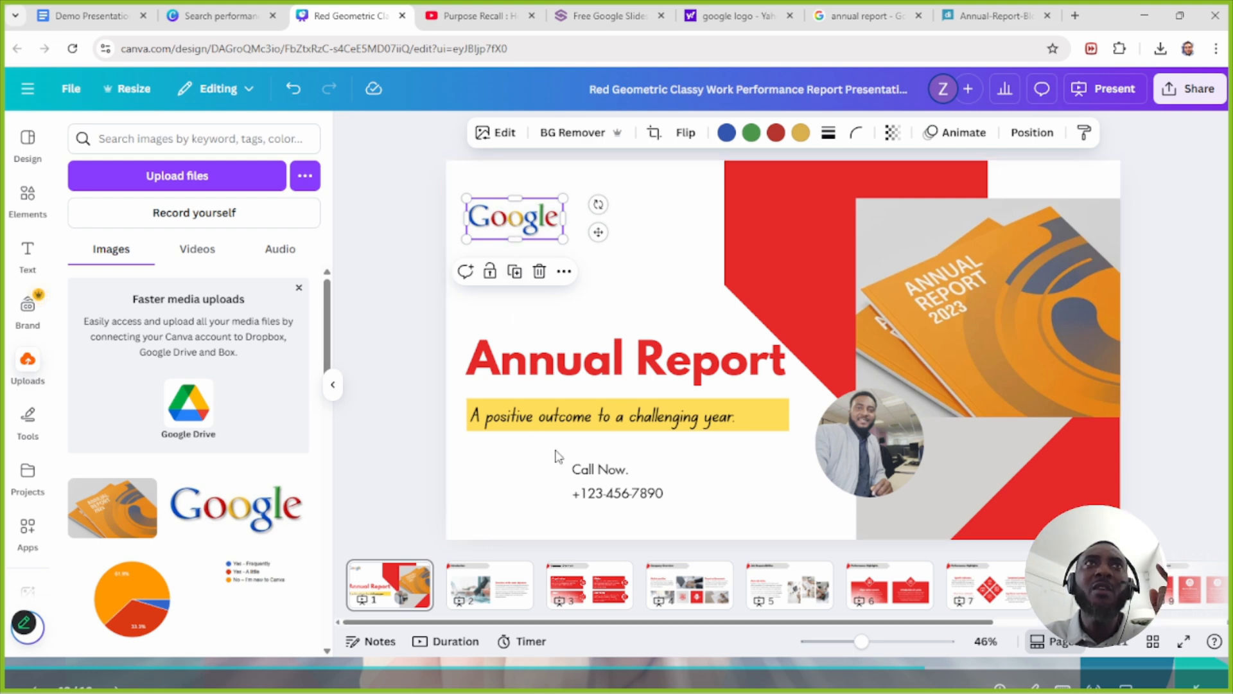
pyautogui.click(580, 493)
pyautogui.moveTo(580, 493); pyautogui.dragTo(502, 509)
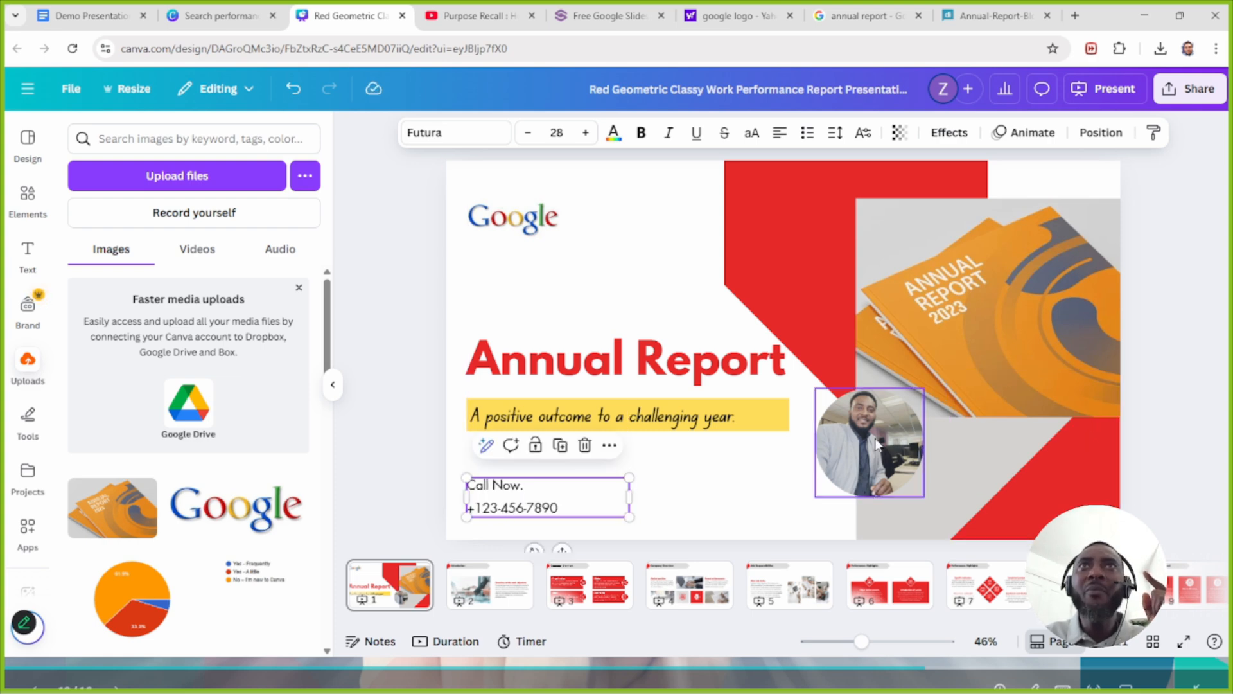
pyautogui.moveTo(871, 443); pyautogui.dragTo(1012, 433)
pyautogui.click(1161, 409)
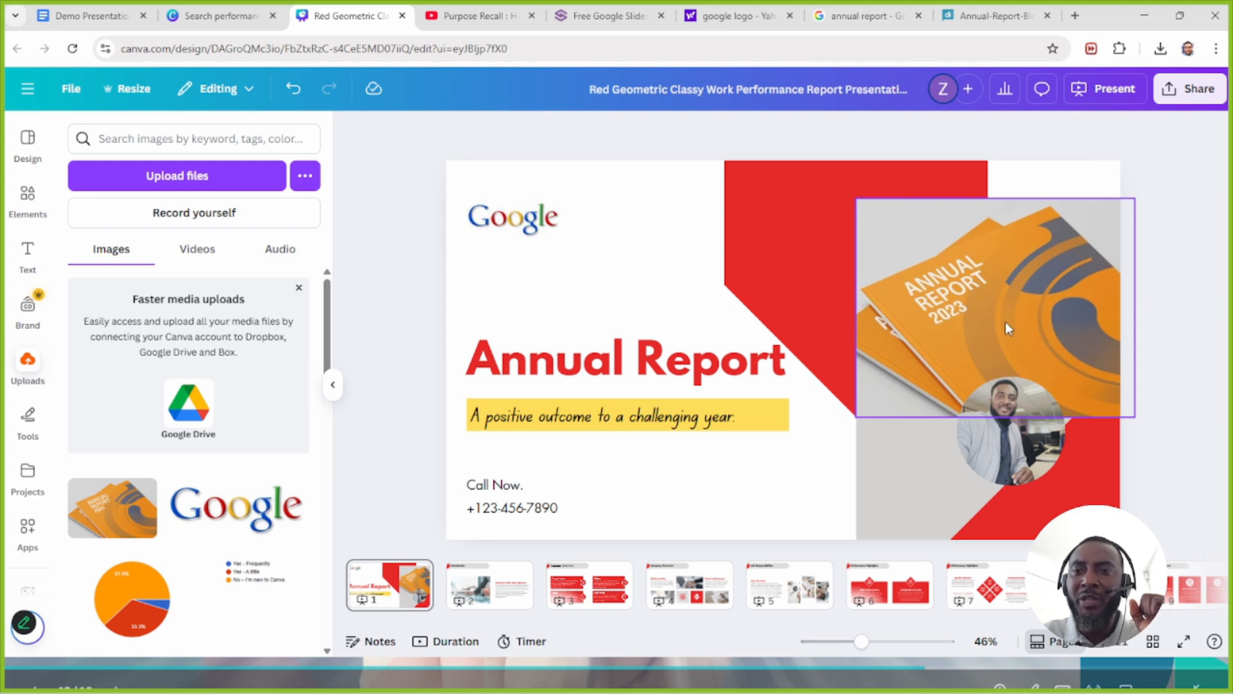
# Step: Recolour the large red background shape and the bottom-right corner shape orange from Photo colors
pyautogui.click(784, 212)
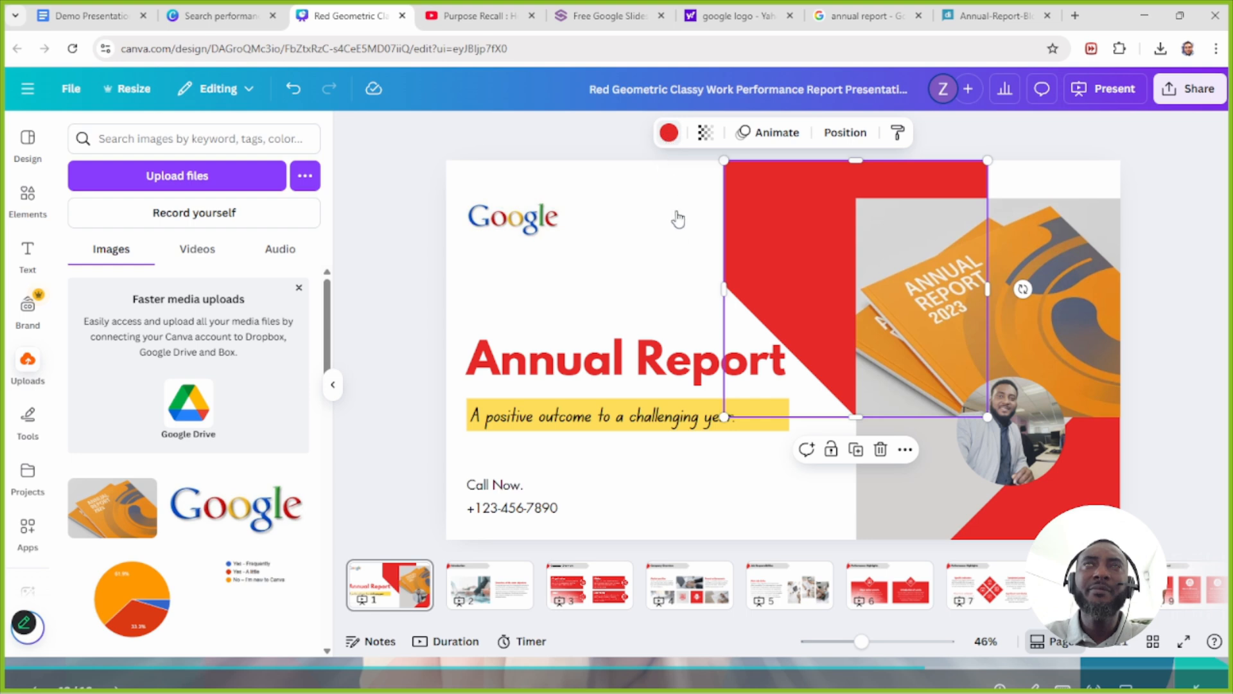
pyautogui.click(669, 132)
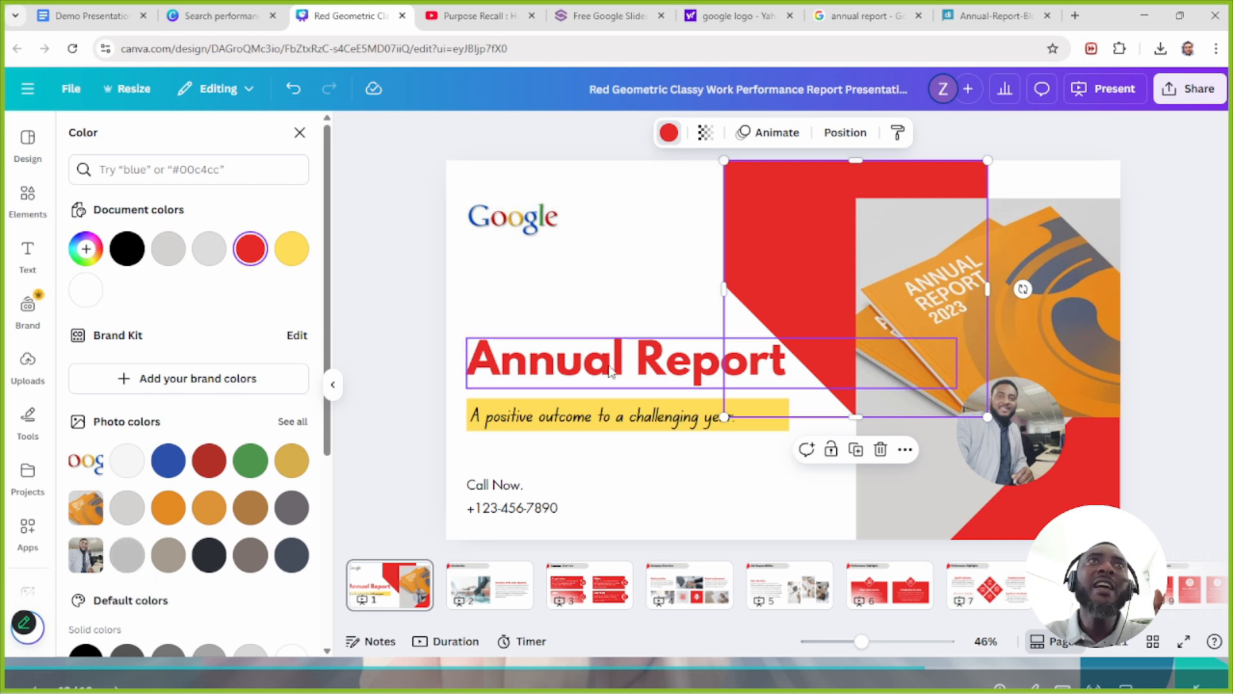
pyautogui.click(168, 508)
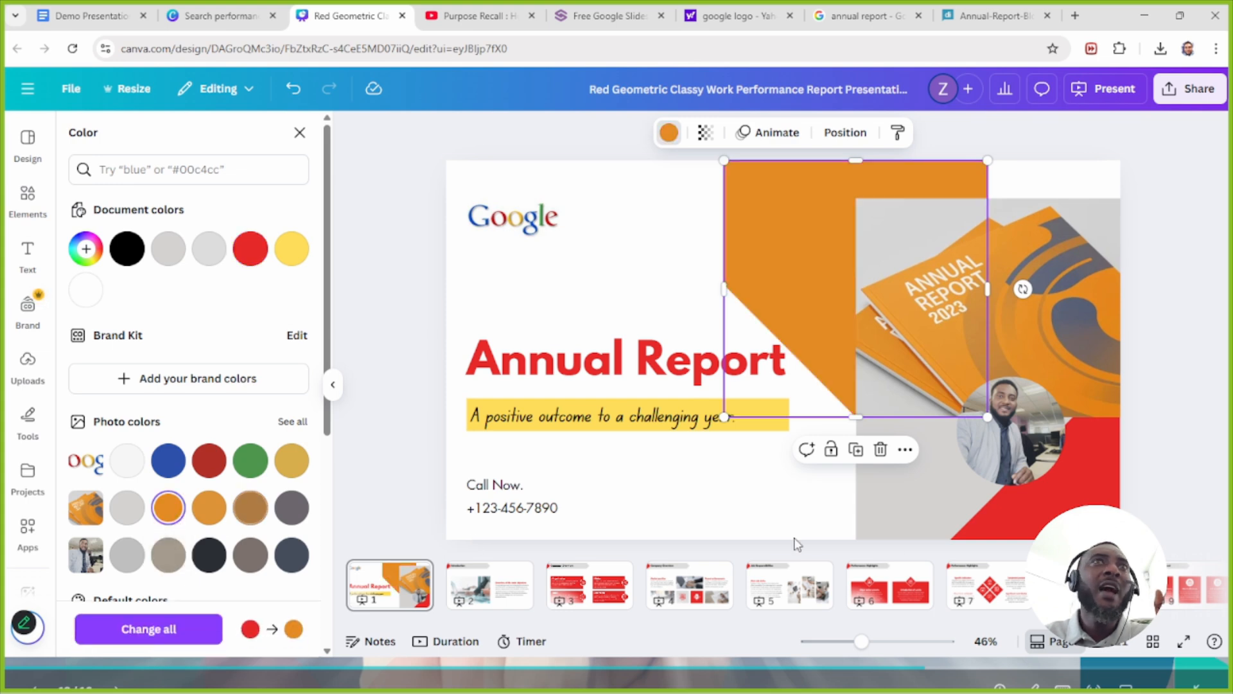
pyautogui.click(982, 514)
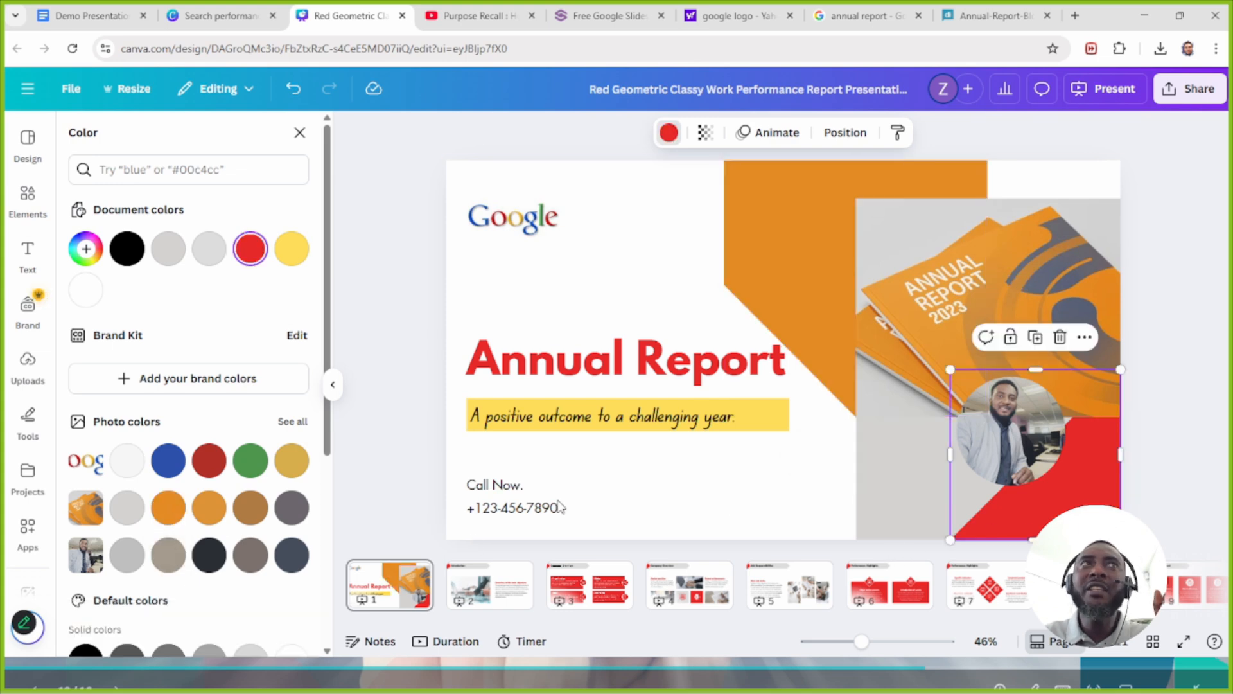
pyautogui.click(169, 508)
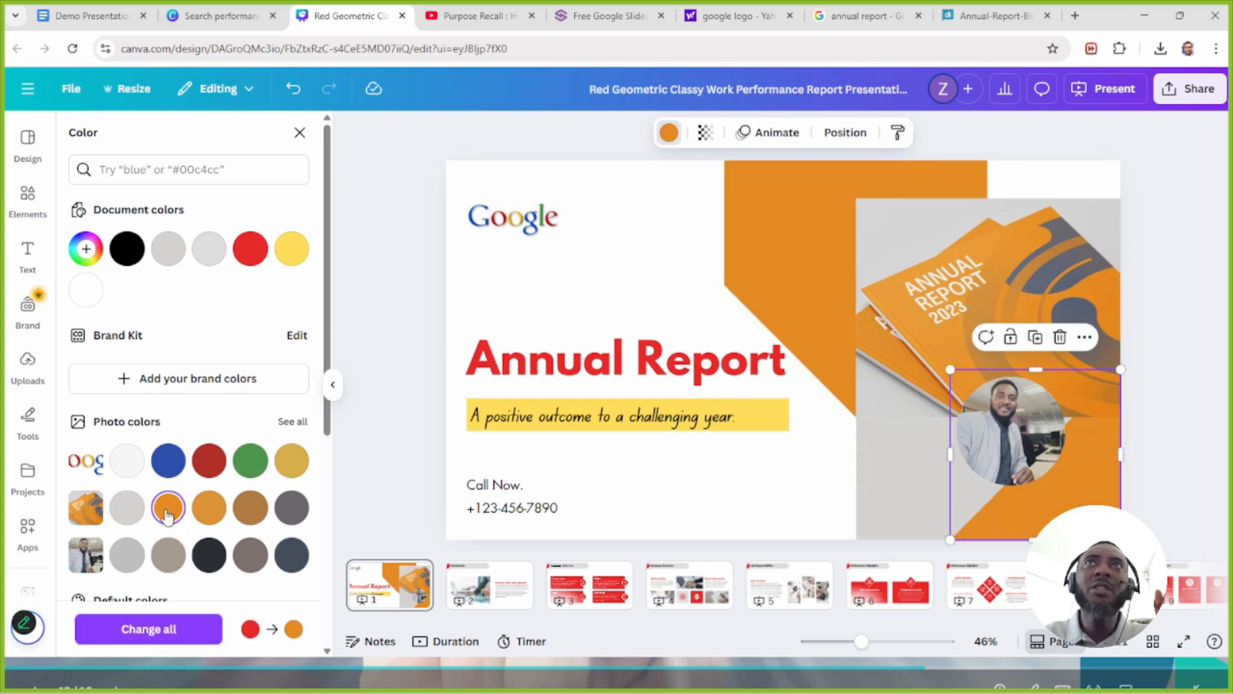
# Step: Change the Annual Report title's text colour to orange
pyautogui.click(486, 384)
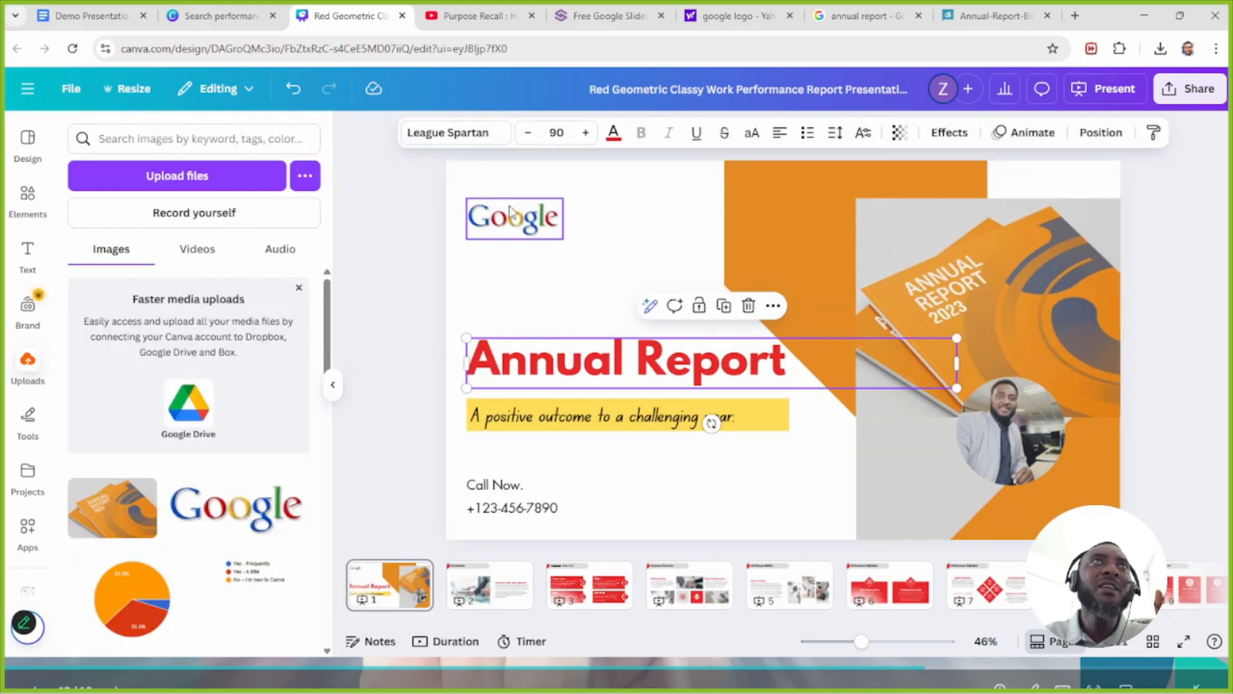
pyautogui.click(614, 133)
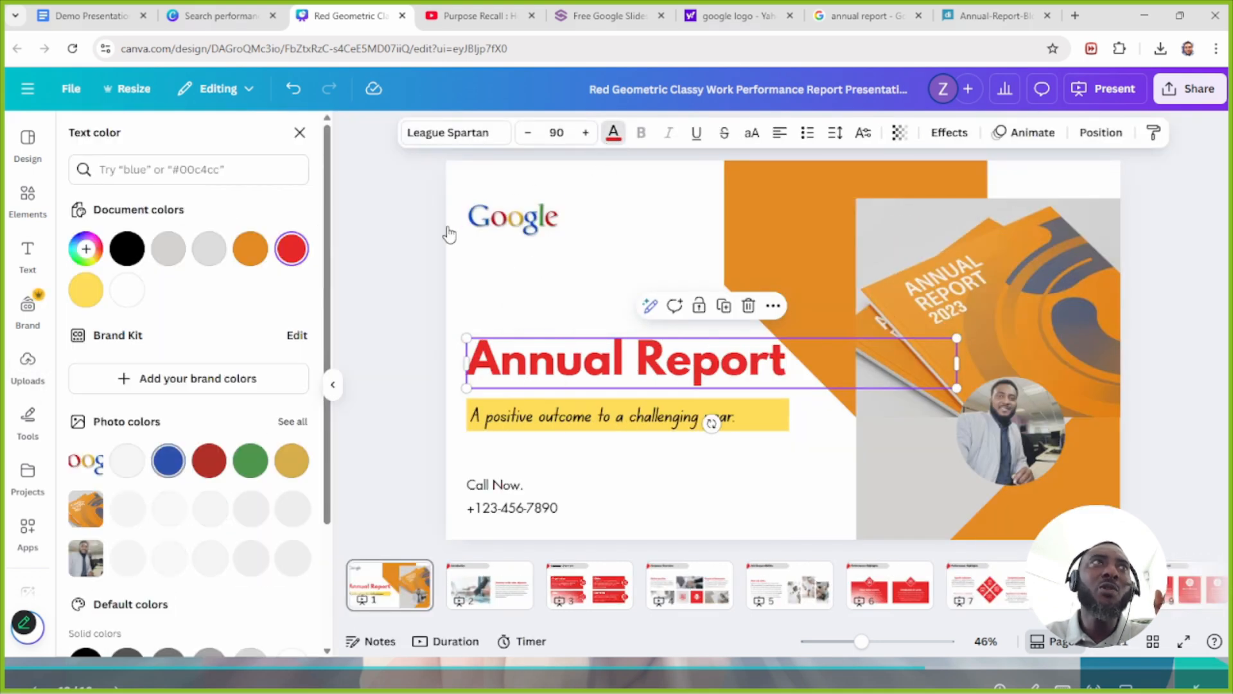
pyautogui.click(169, 507)
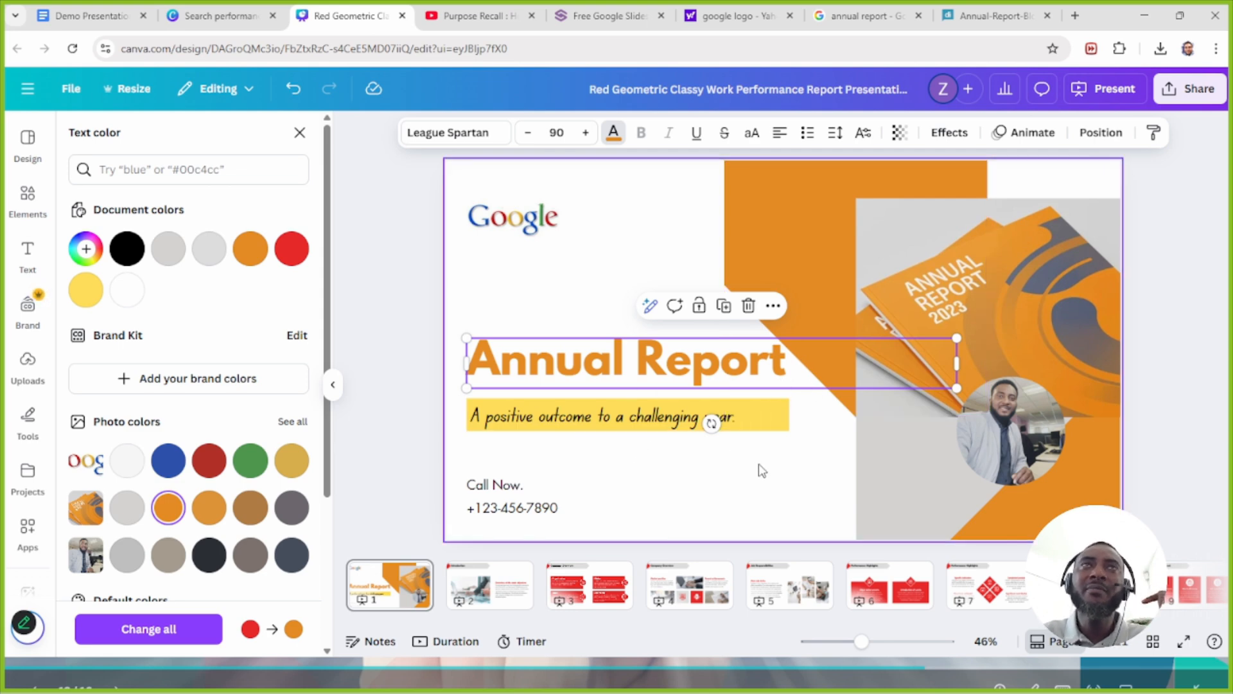
pyautogui.click(1158, 350)
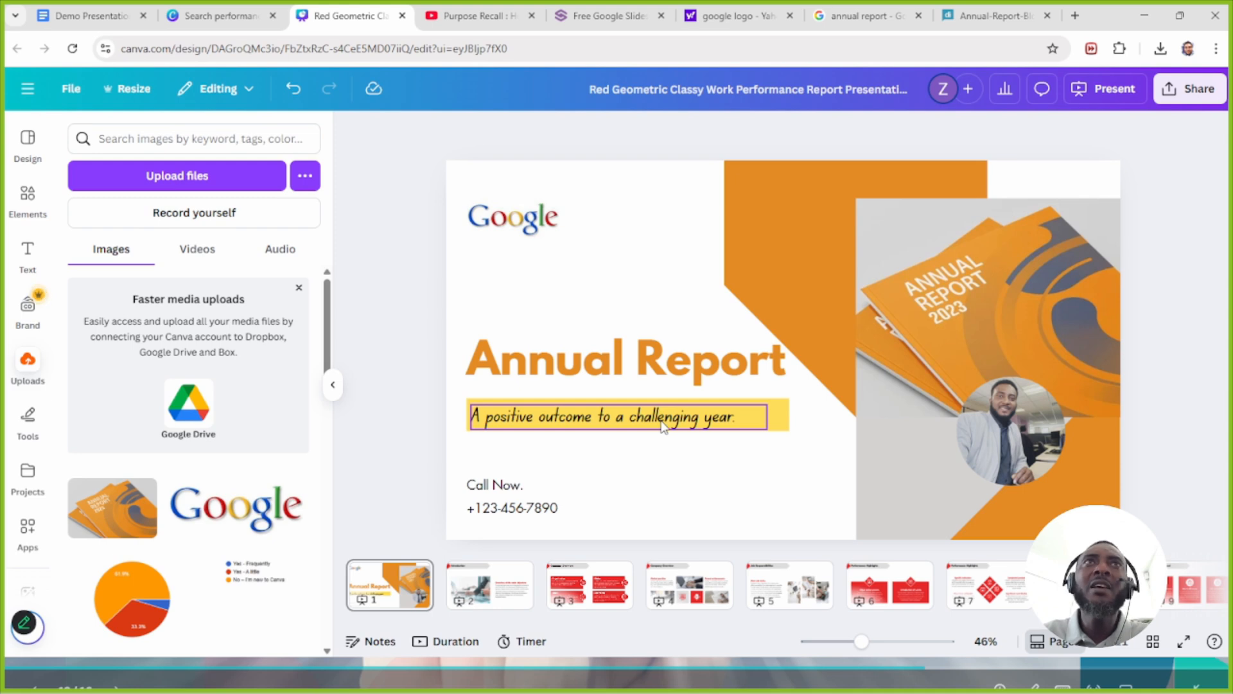
# Step: Try a black fill on the tagline bar with orange tagline text
pyautogui.click(779, 435)
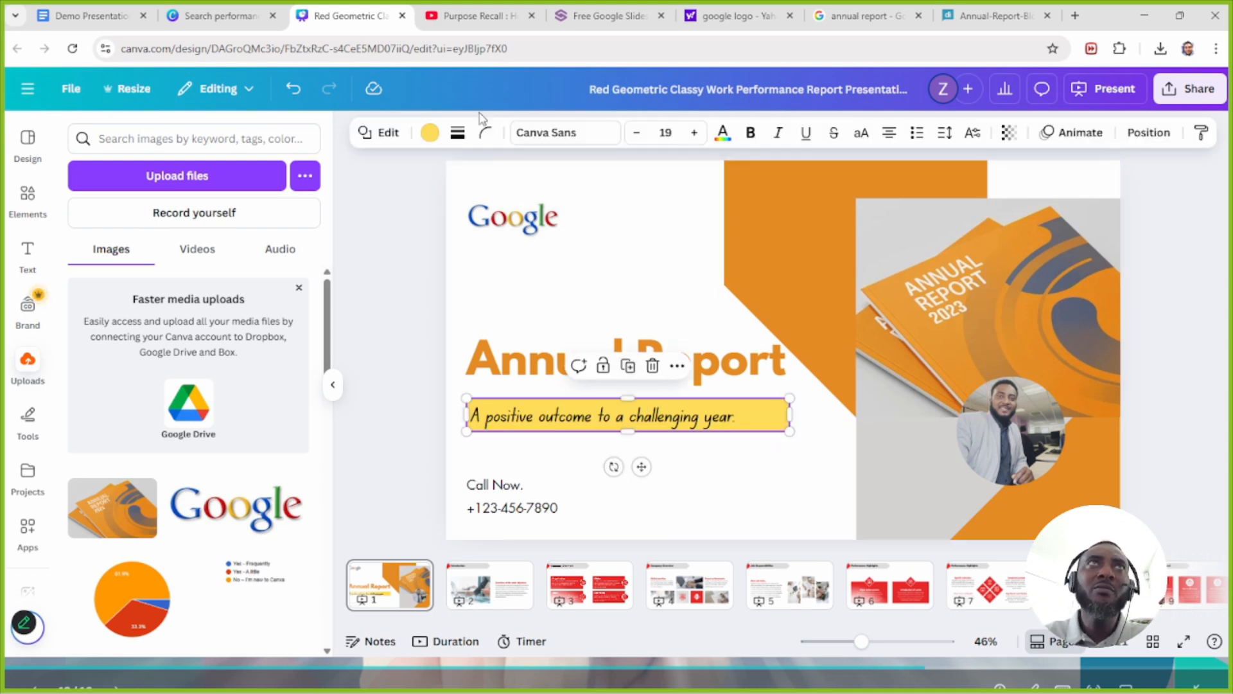
pyautogui.click(430, 132)
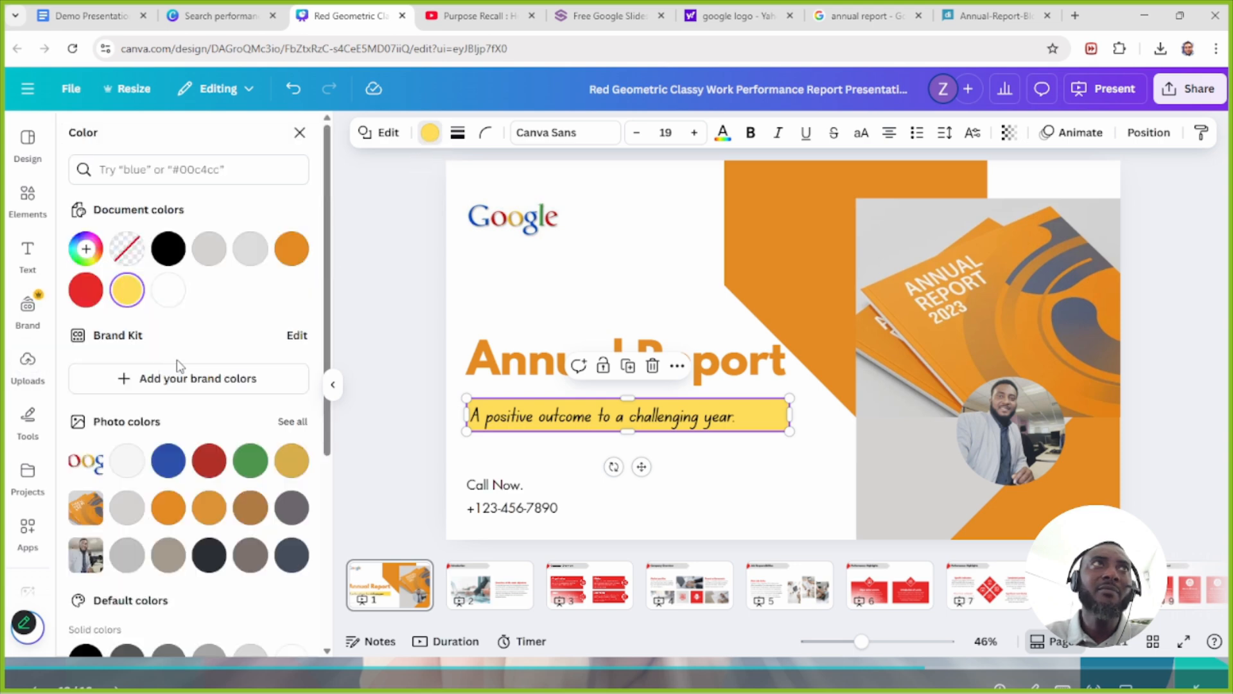
pyautogui.click(169, 249)
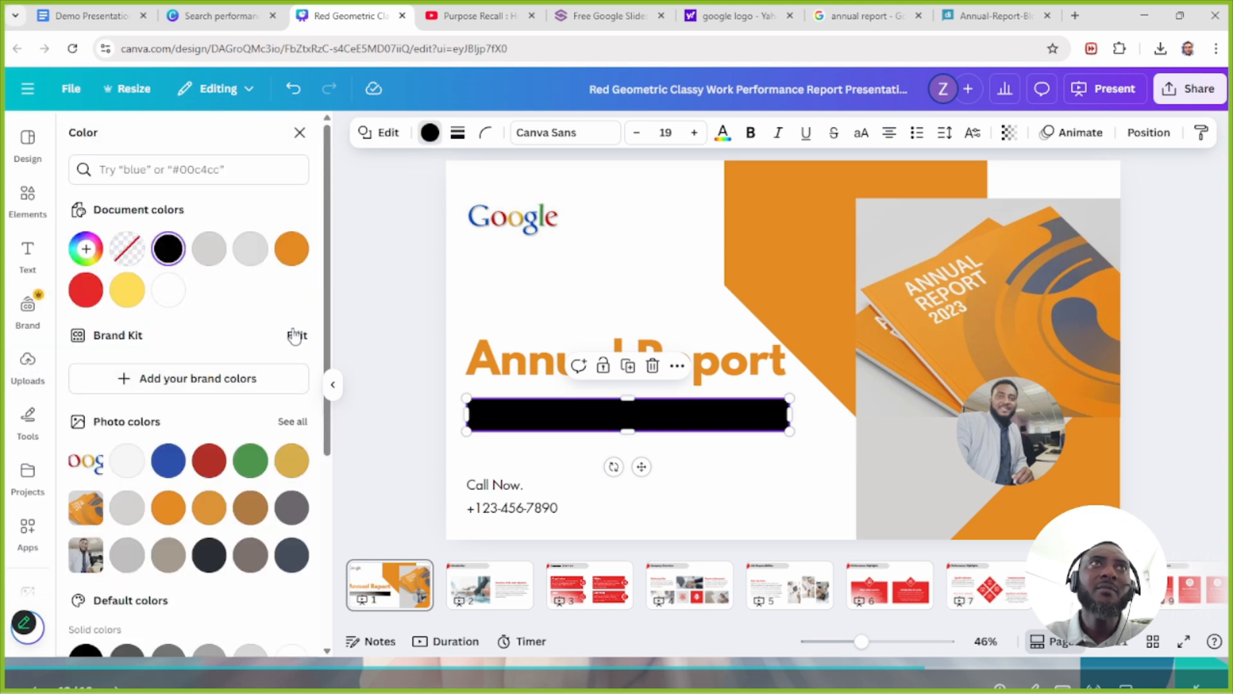
pyautogui.click(494, 407)
pyautogui.click(488, 414)
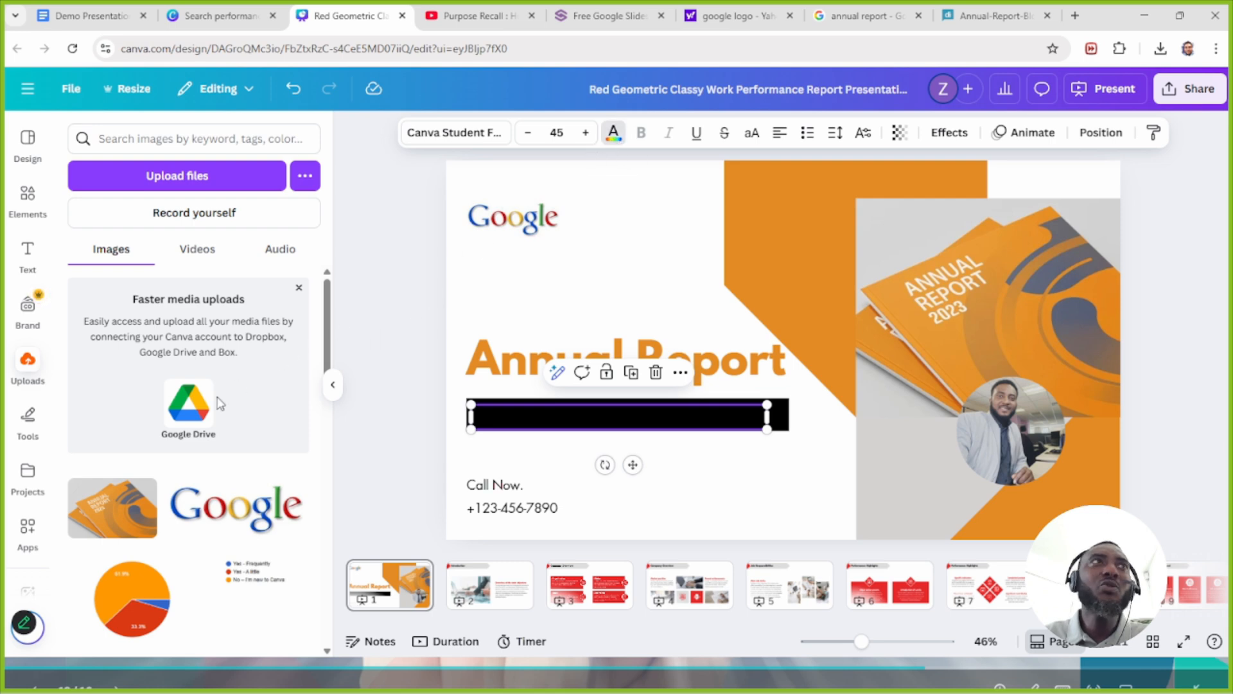
pyautogui.click(208, 507)
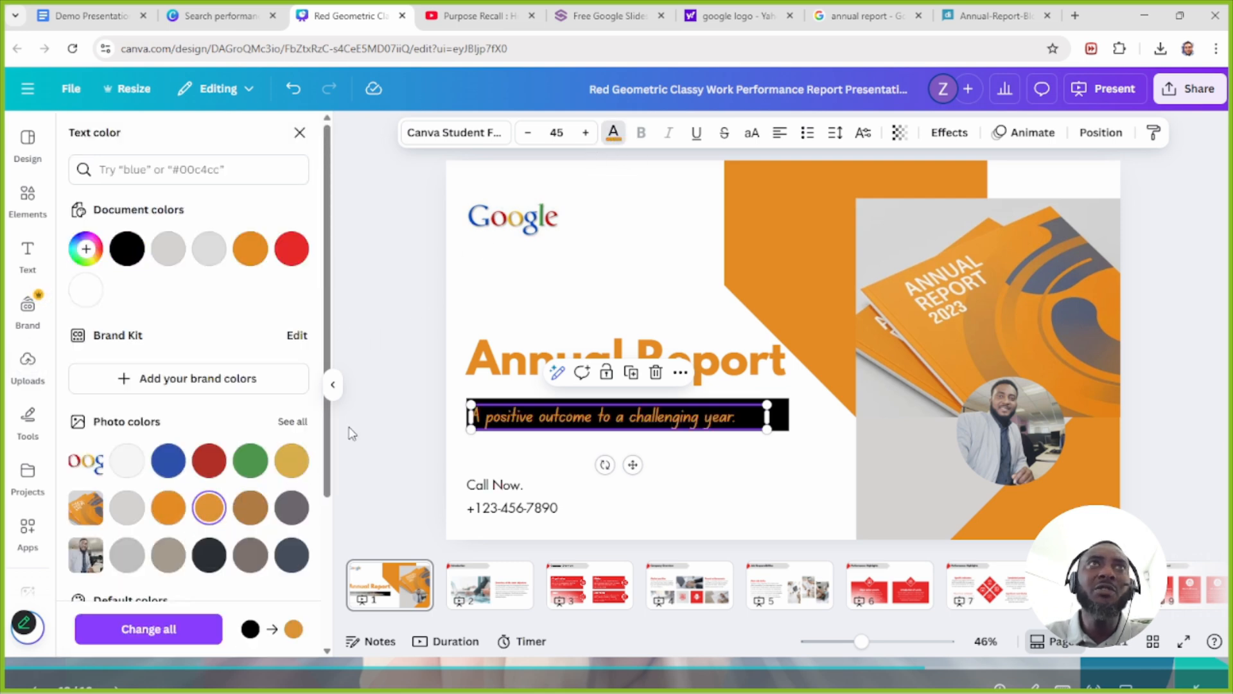
pyautogui.press('Escape')
pyautogui.click(392, 391)
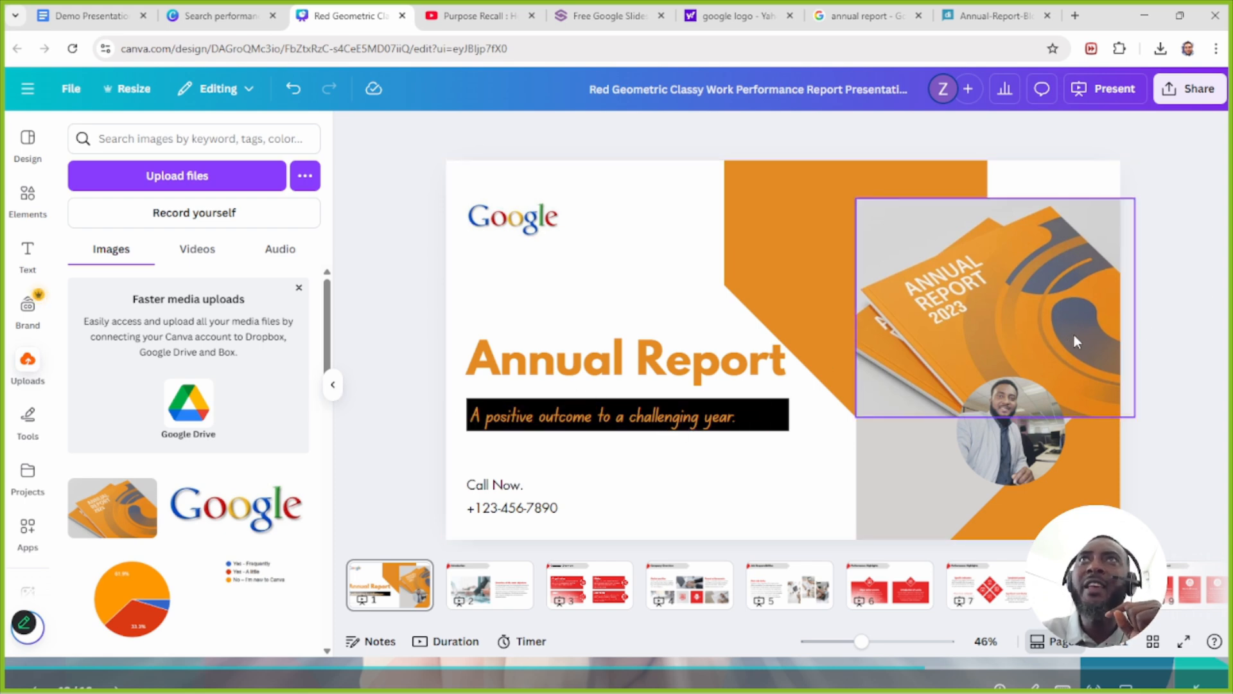
# Step: Recolour the tagline bar grey and set its text colour to white
pyautogui.click(782, 427)
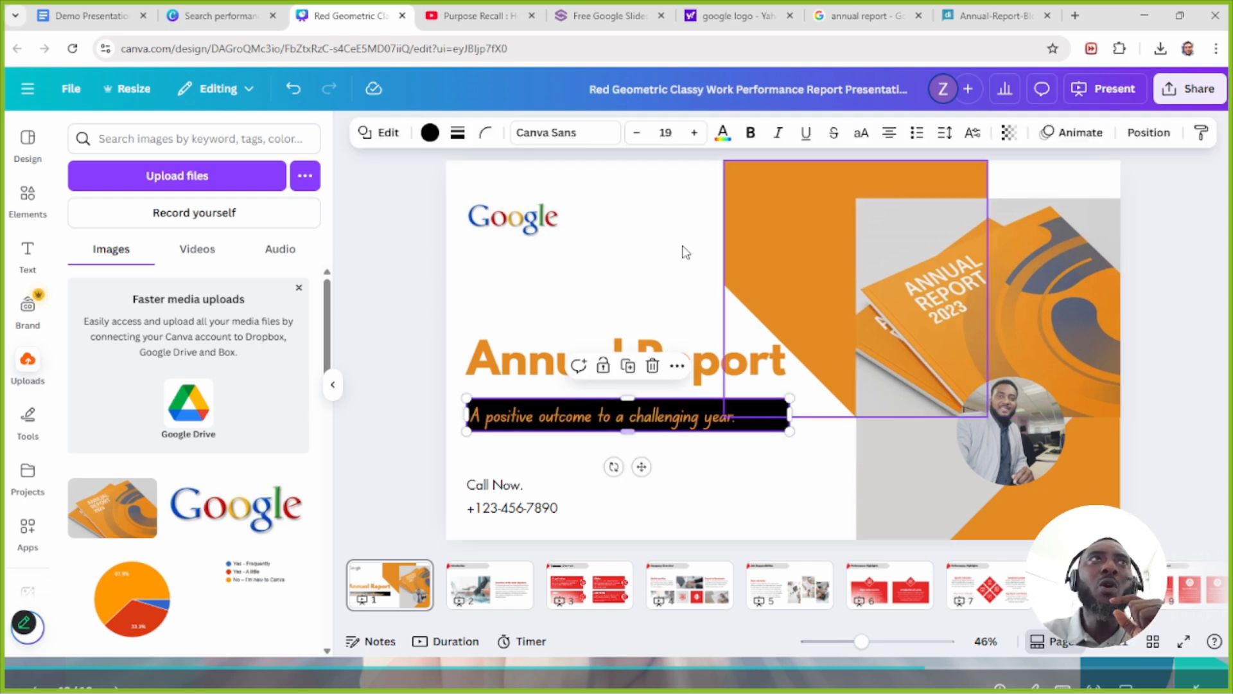
pyautogui.click(429, 132)
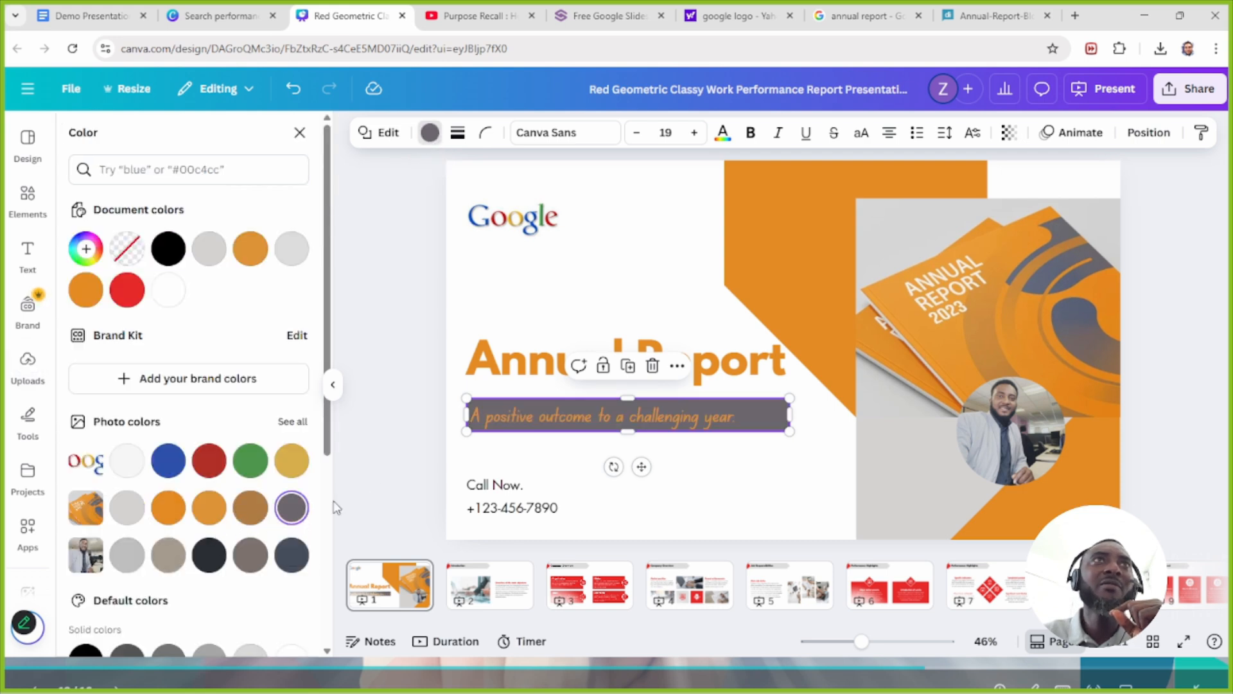
pyautogui.click(441, 417)
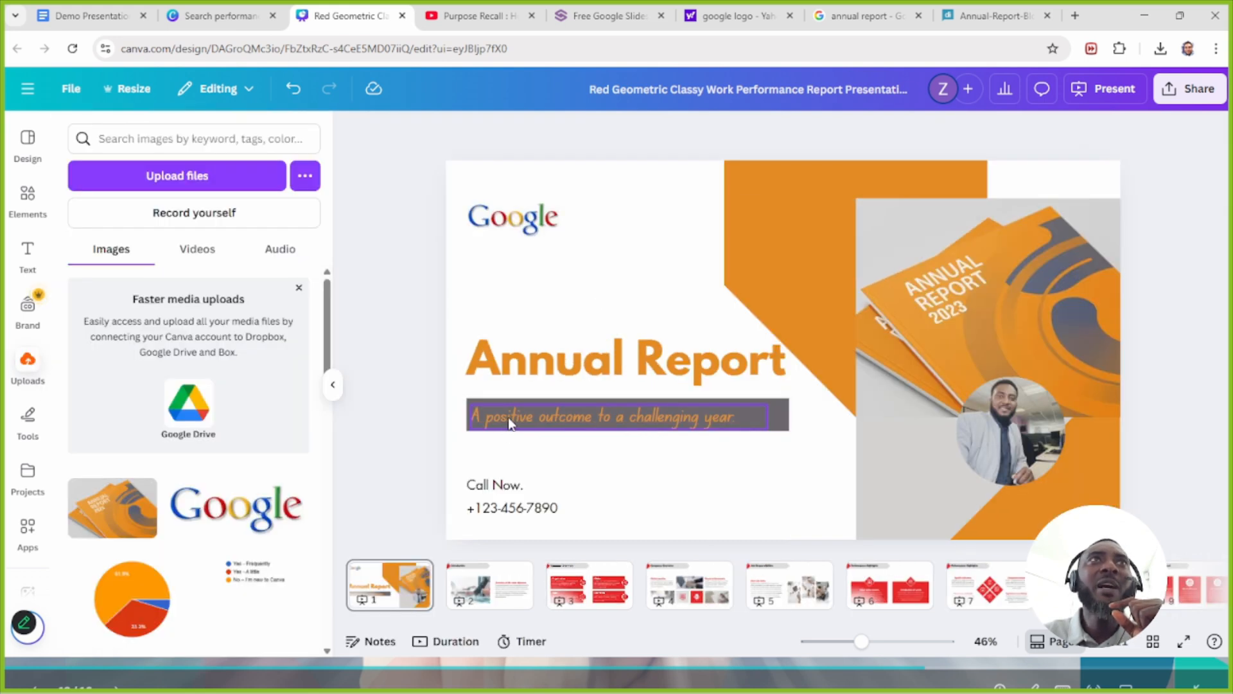
pyautogui.click(507, 417)
pyautogui.click(614, 132)
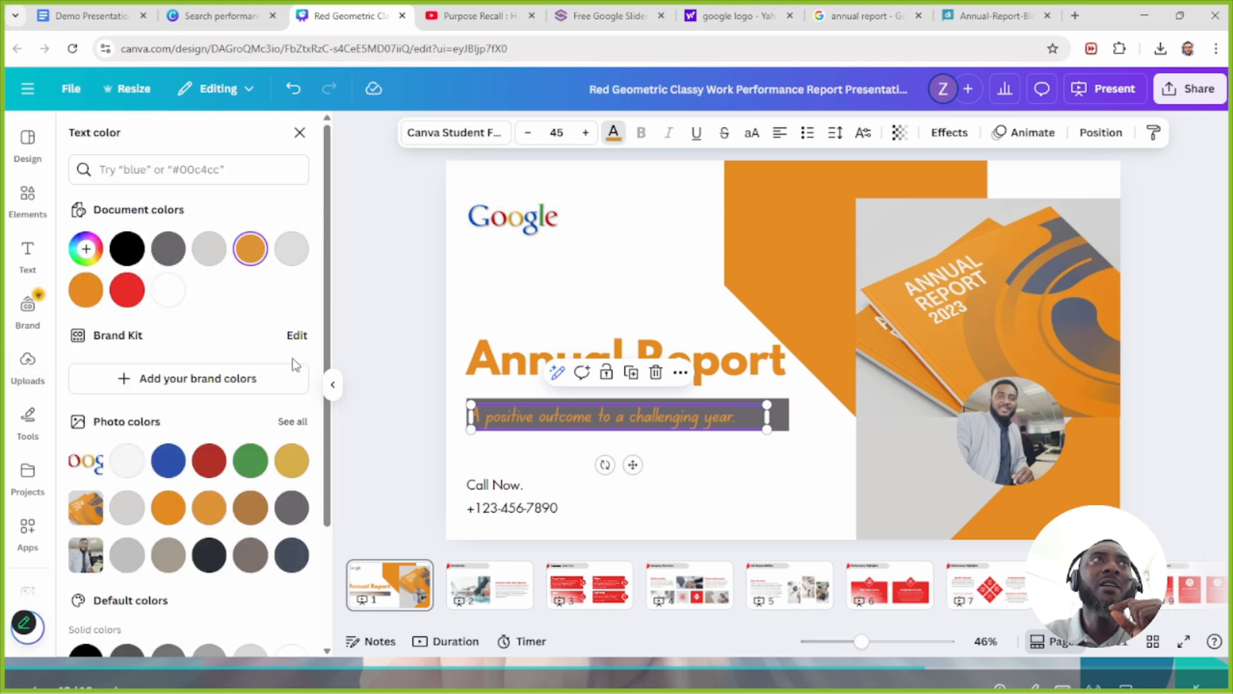
pyautogui.click(86, 650)
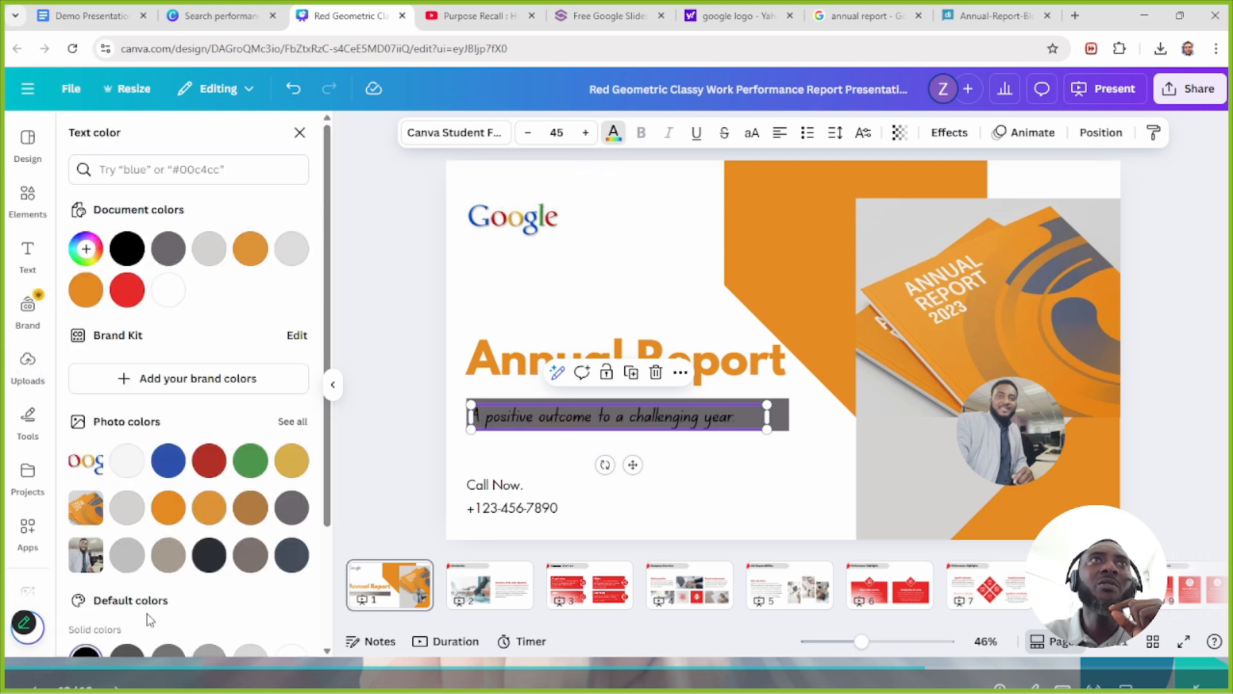
pyautogui.press('Escape')
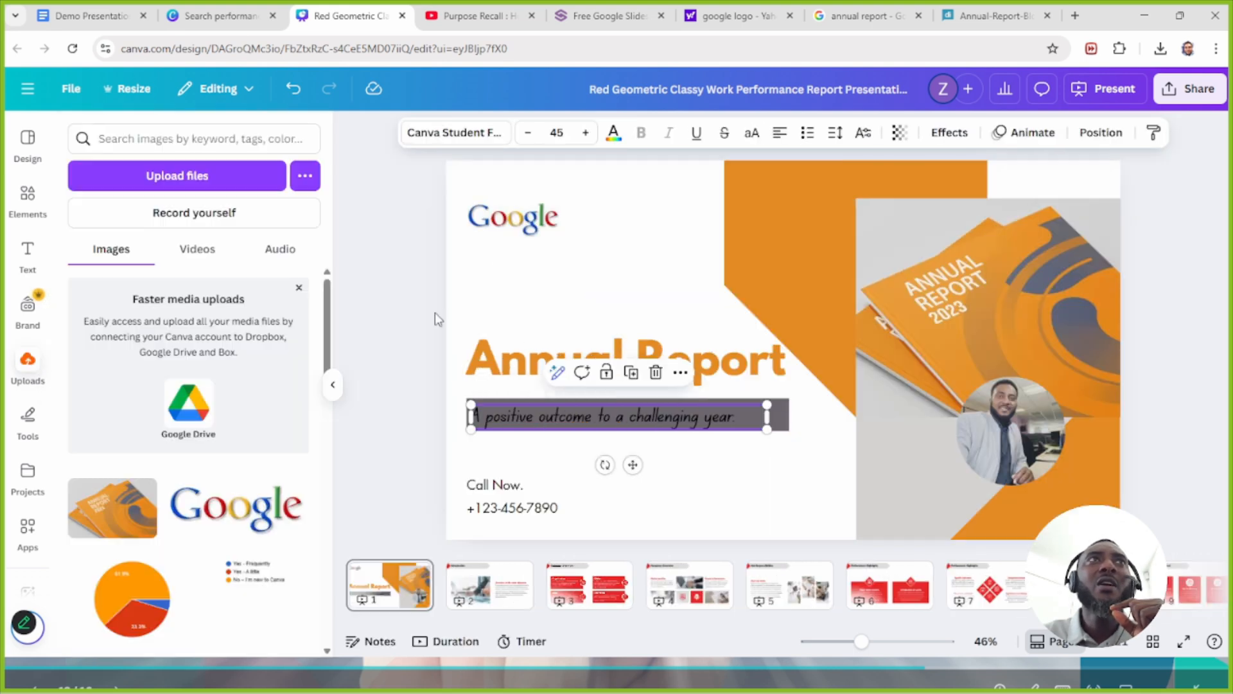
pyautogui.click(614, 136)
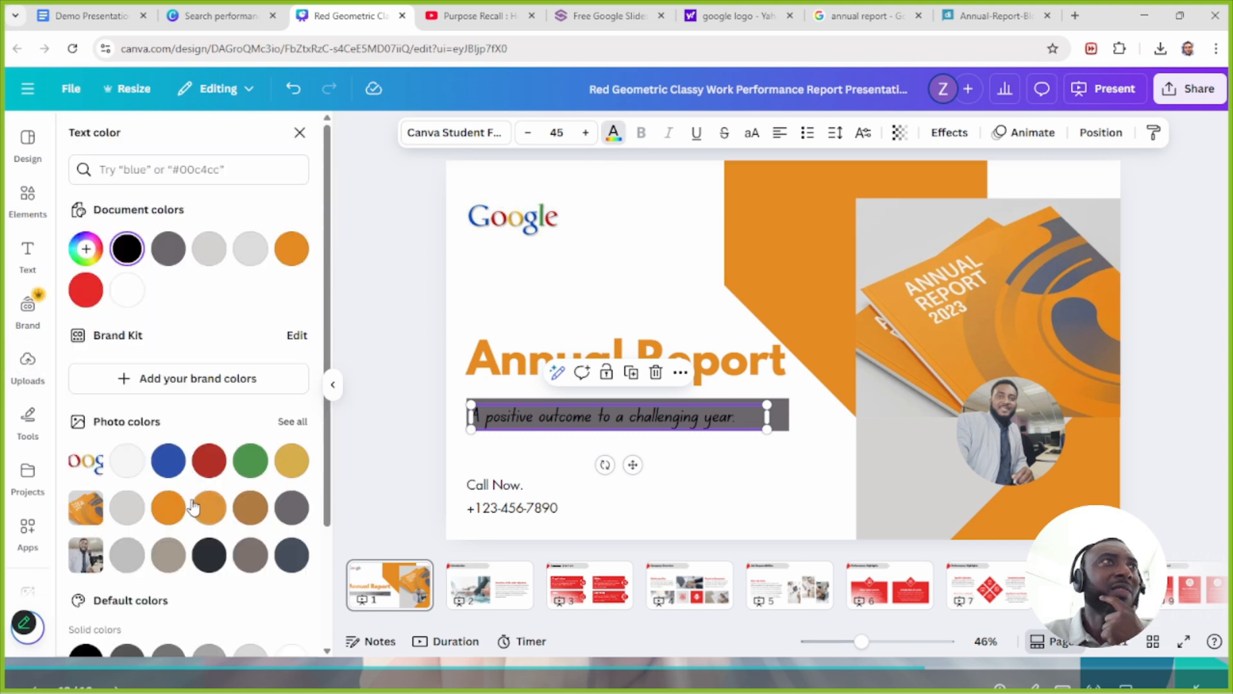
pyautogui.click(127, 293)
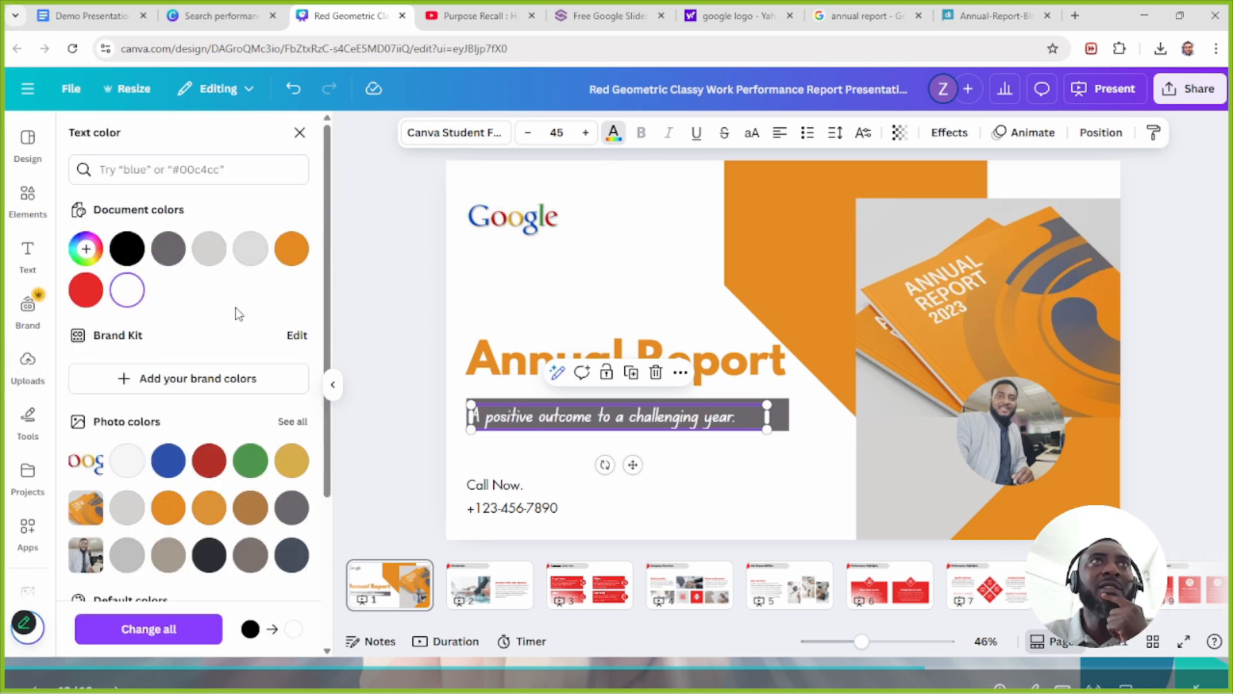
# Step: Nudge the Google logo slightly lower on the slide
pyautogui.click(399, 363)
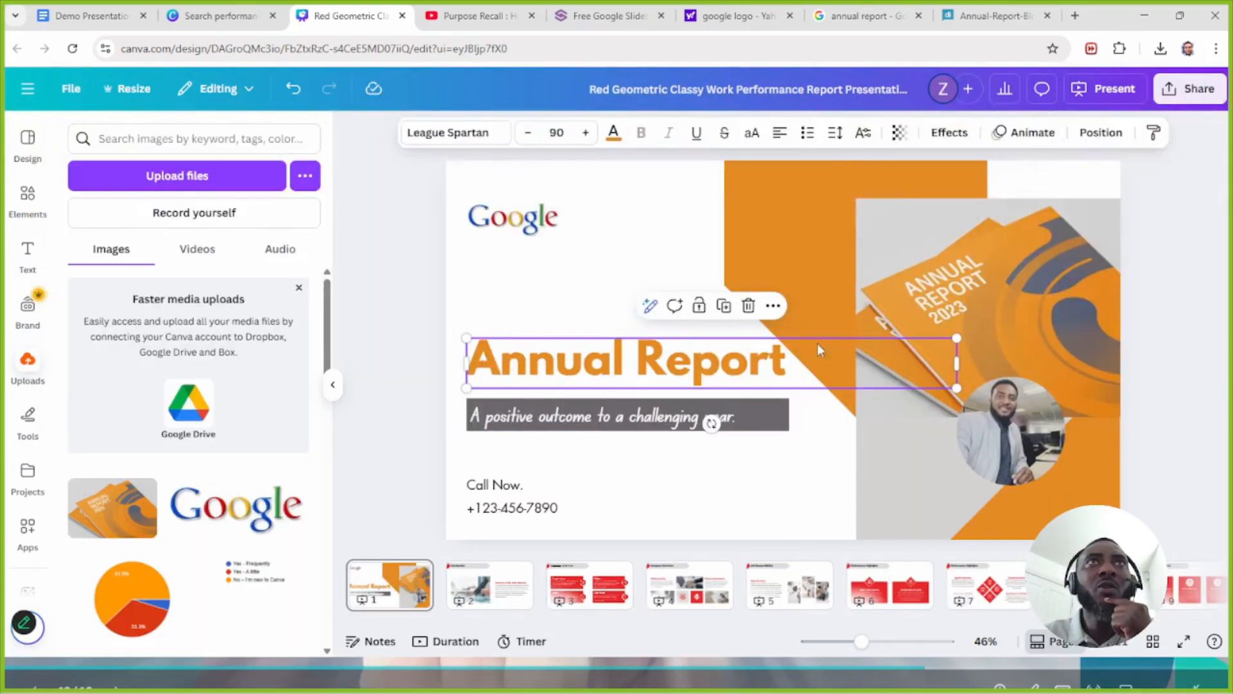
pyautogui.click(1168, 316)
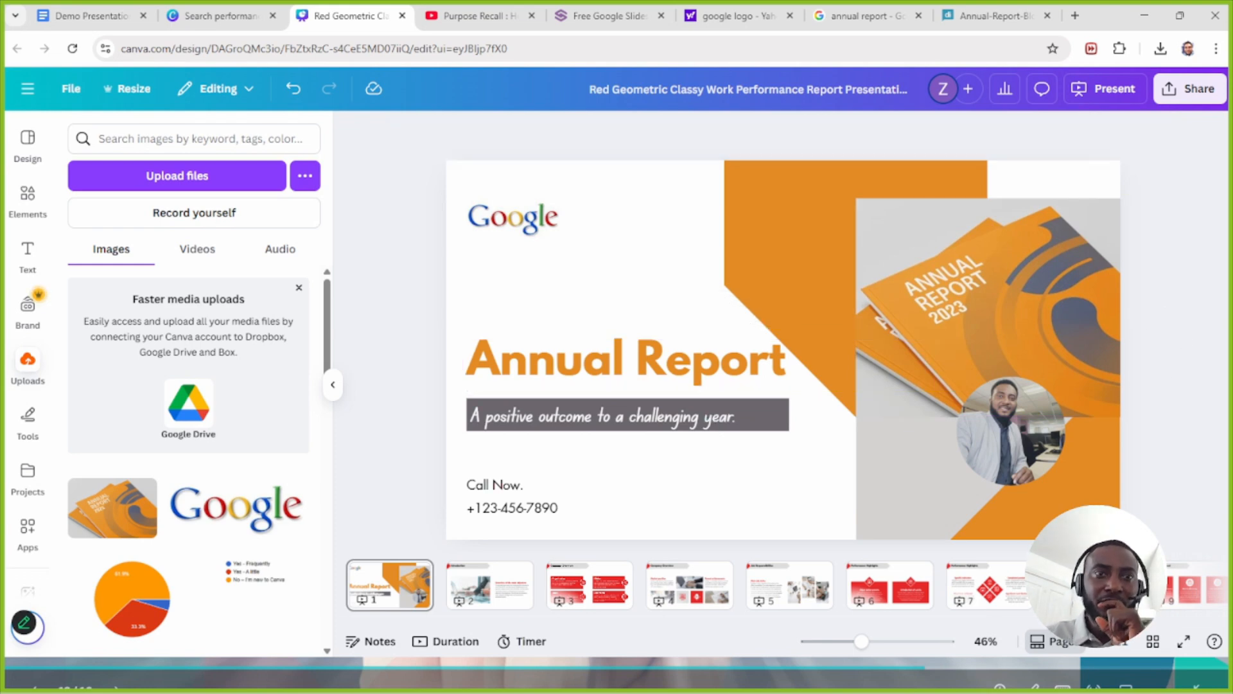
pyautogui.click(541, 238)
pyautogui.moveTo(534, 228)
pyautogui.mouseDown()
pyautogui.moveTo(562, 240)
pyautogui.moveTo(539, 242)
pyautogui.mouseUp()
pyautogui.click(416, 296)
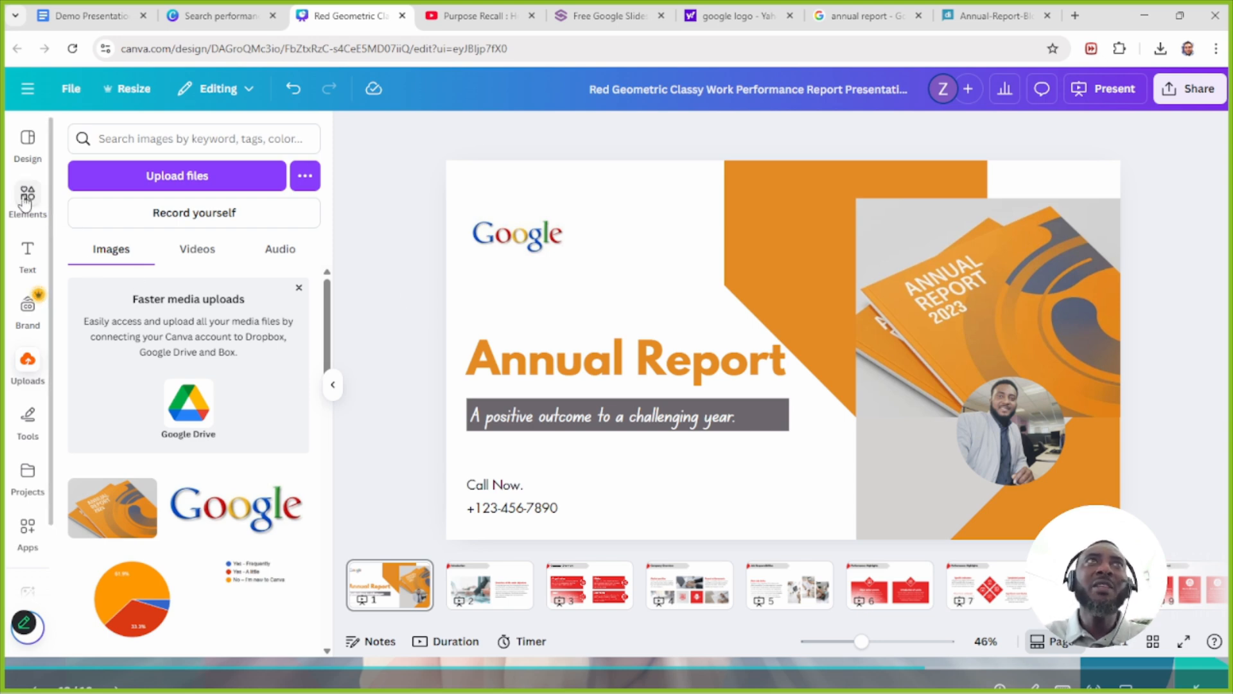
# Step: Add an orange circle from Elements shapes and place it over the Google logo
pyautogui.click(28, 364)
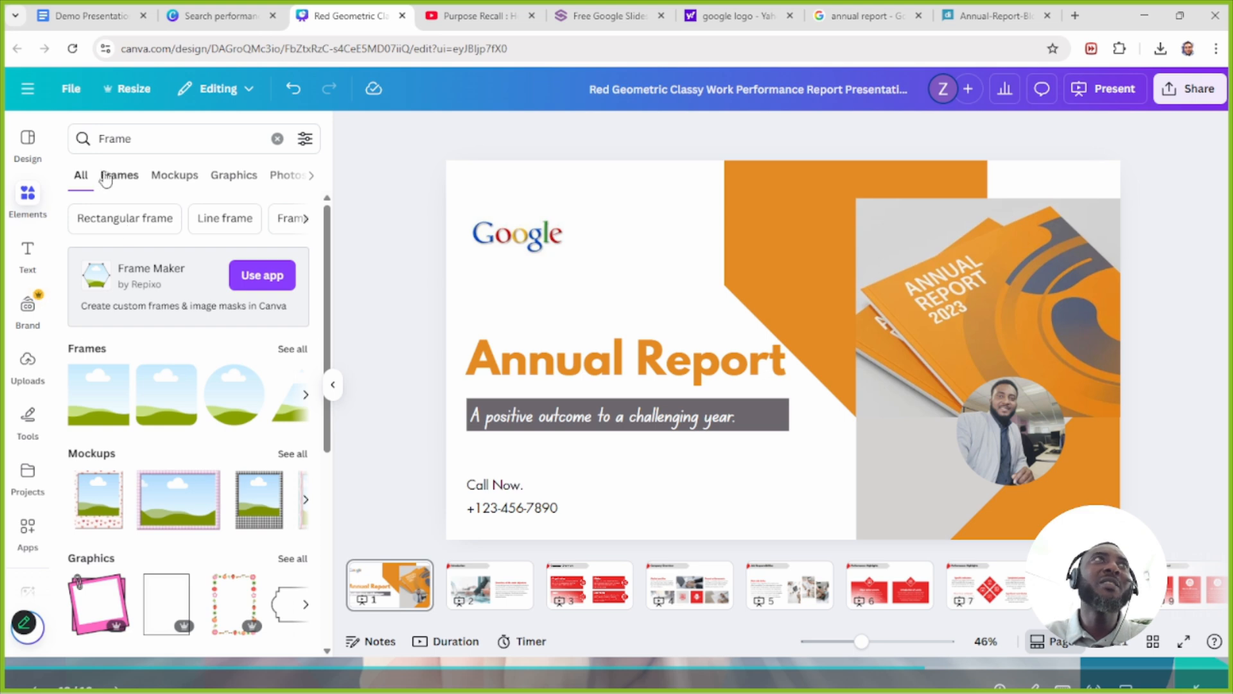
pyautogui.click(277, 138)
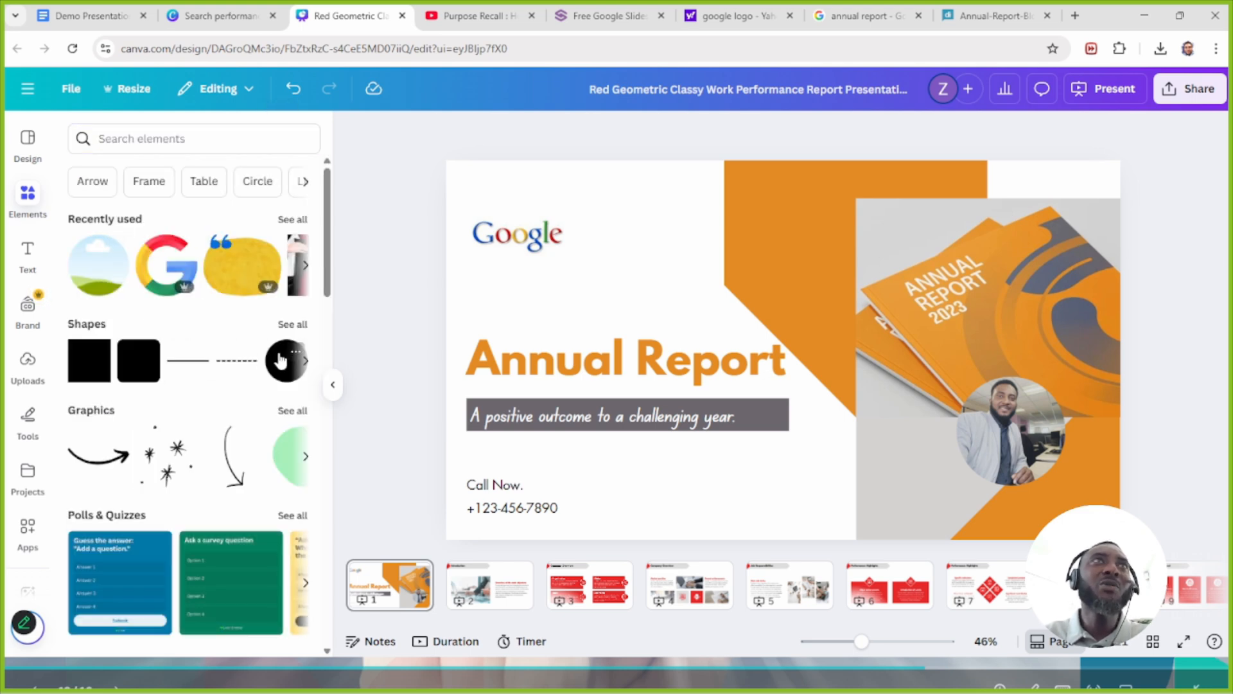
pyautogui.click(287, 360)
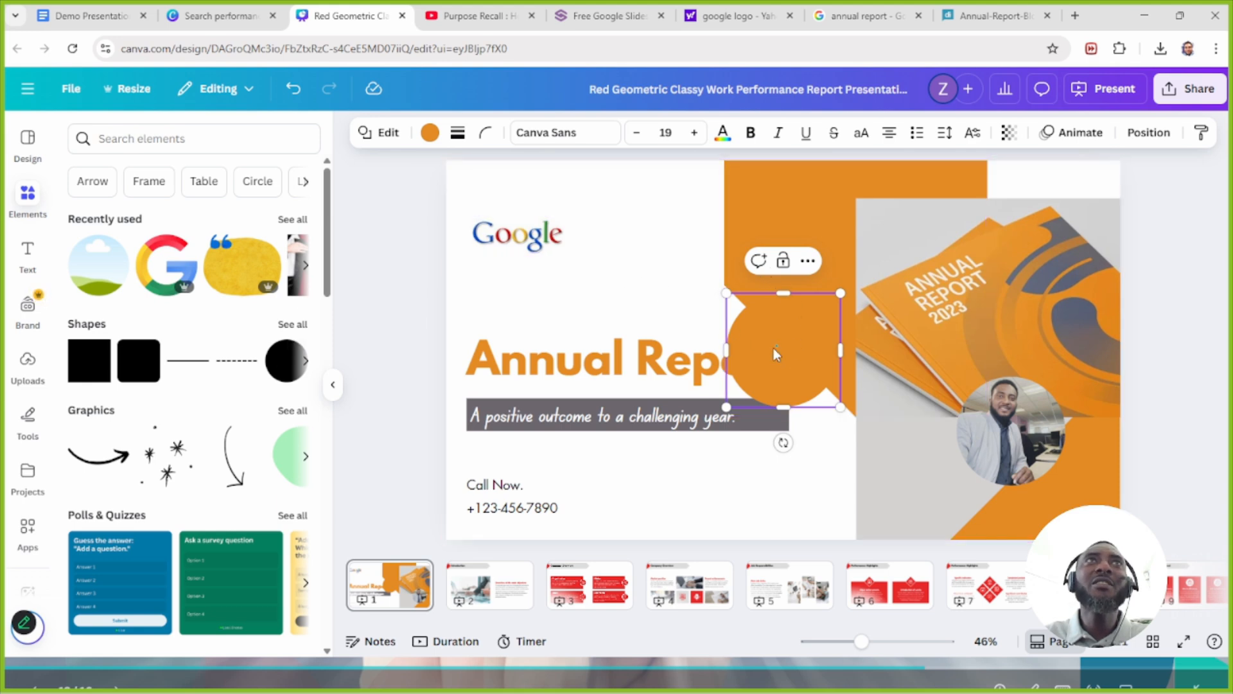
pyautogui.moveTo(770, 371); pyautogui.dragTo(496, 251)
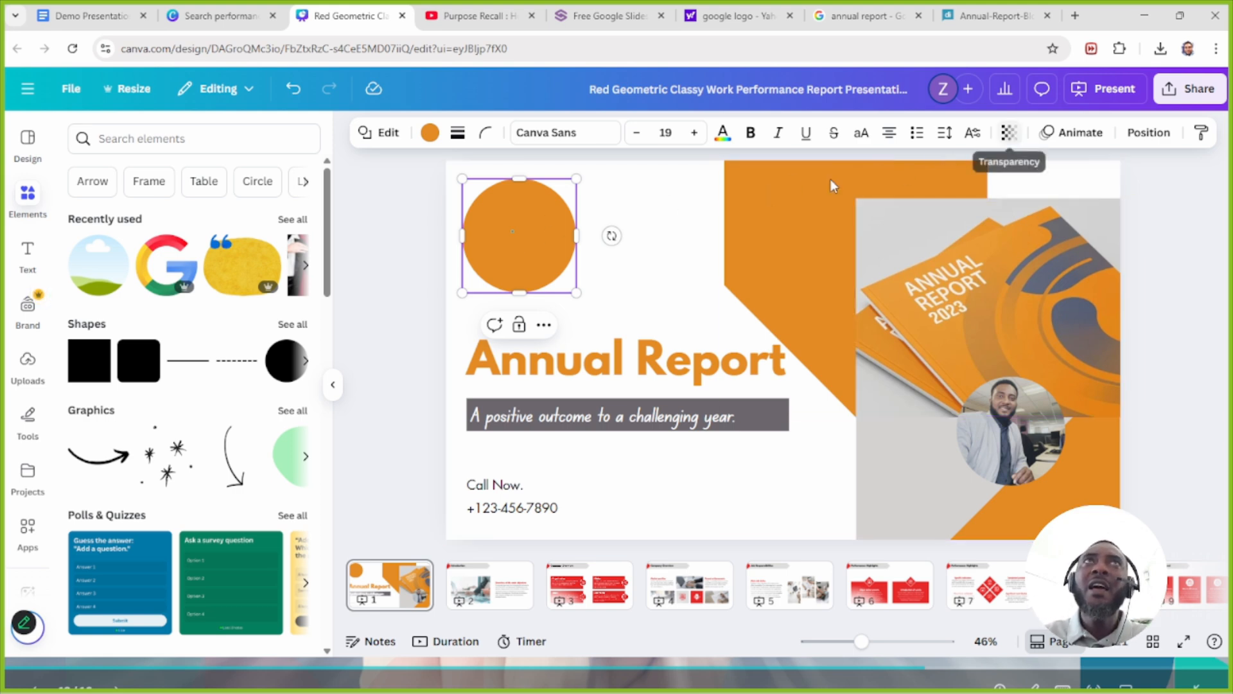
# Step: Set the circle's transparency to 59 for a soft peach look
pyautogui.click(1009, 133)
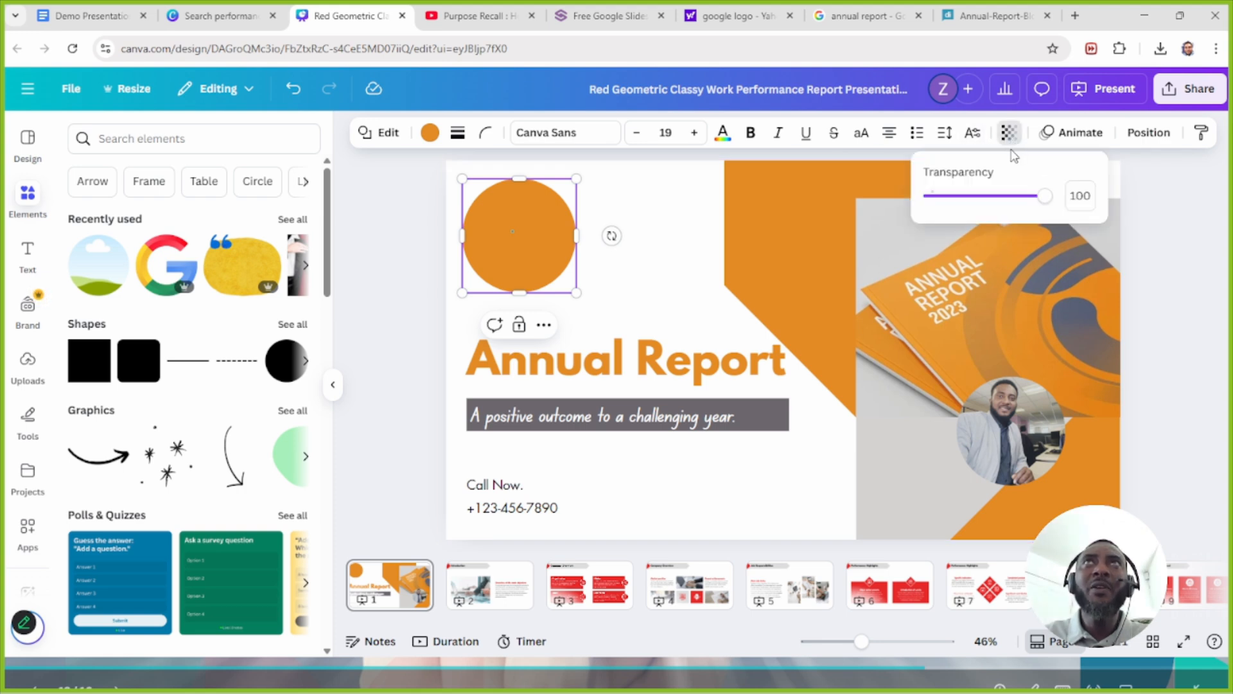
pyautogui.moveTo(1039, 196); pyautogui.dragTo(959, 209)
pyautogui.click(1175, 278)
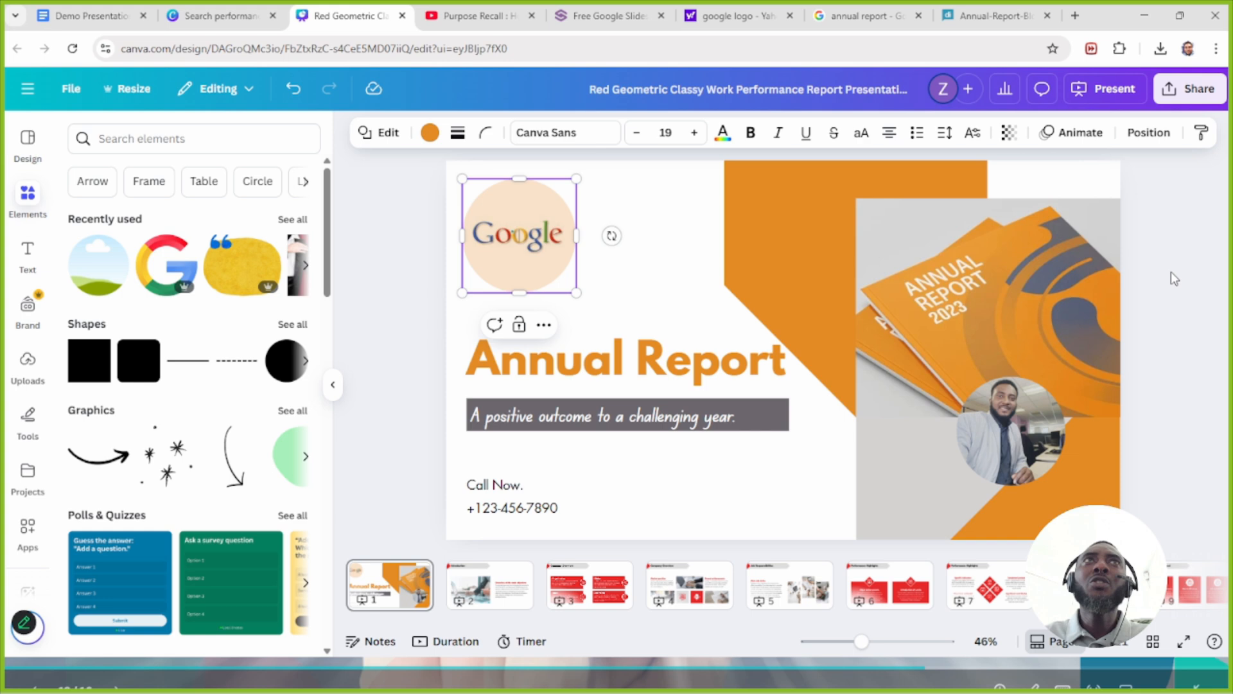
pyautogui.click(1180, 279)
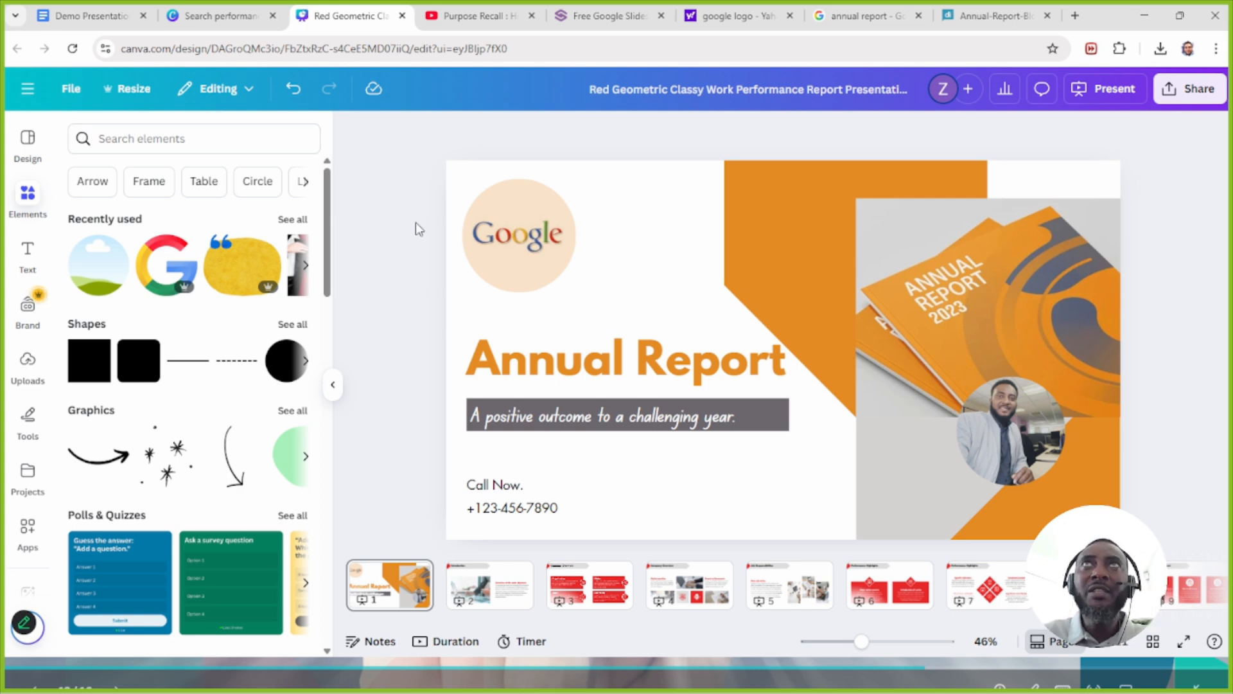
# Step: Select the title slide background and bring up Page Animations via Animate
pyautogui.click(621, 186)
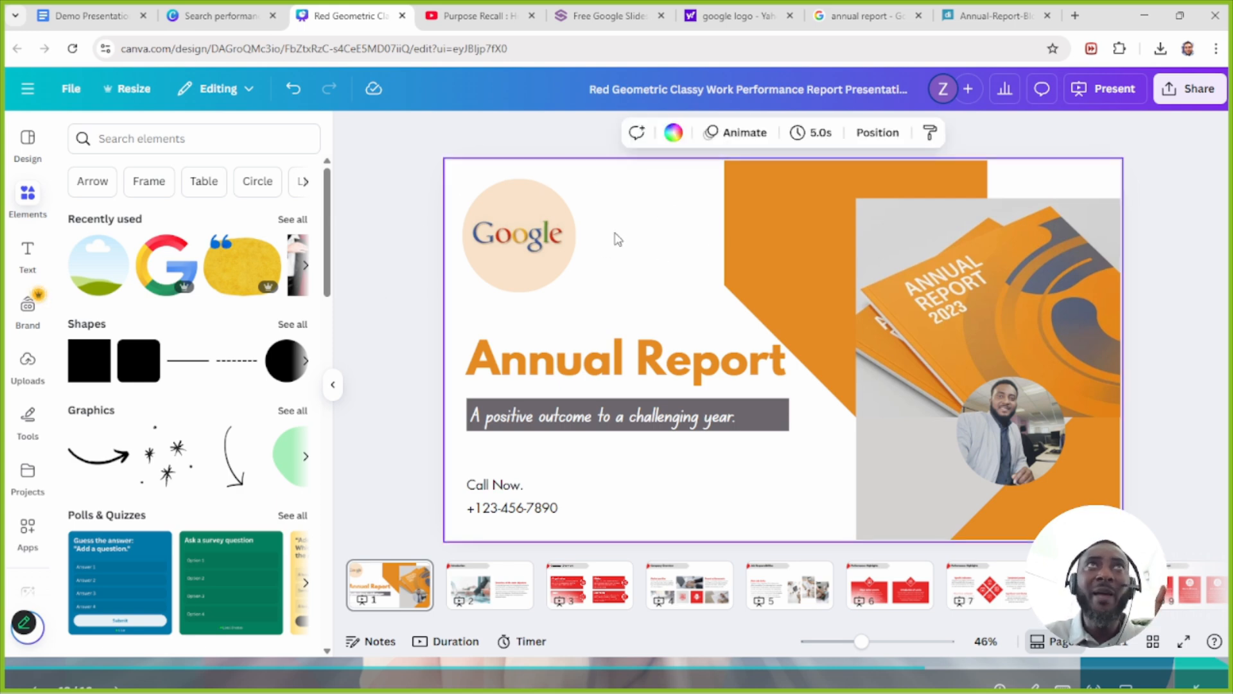
pyautogui.click(733, 136)
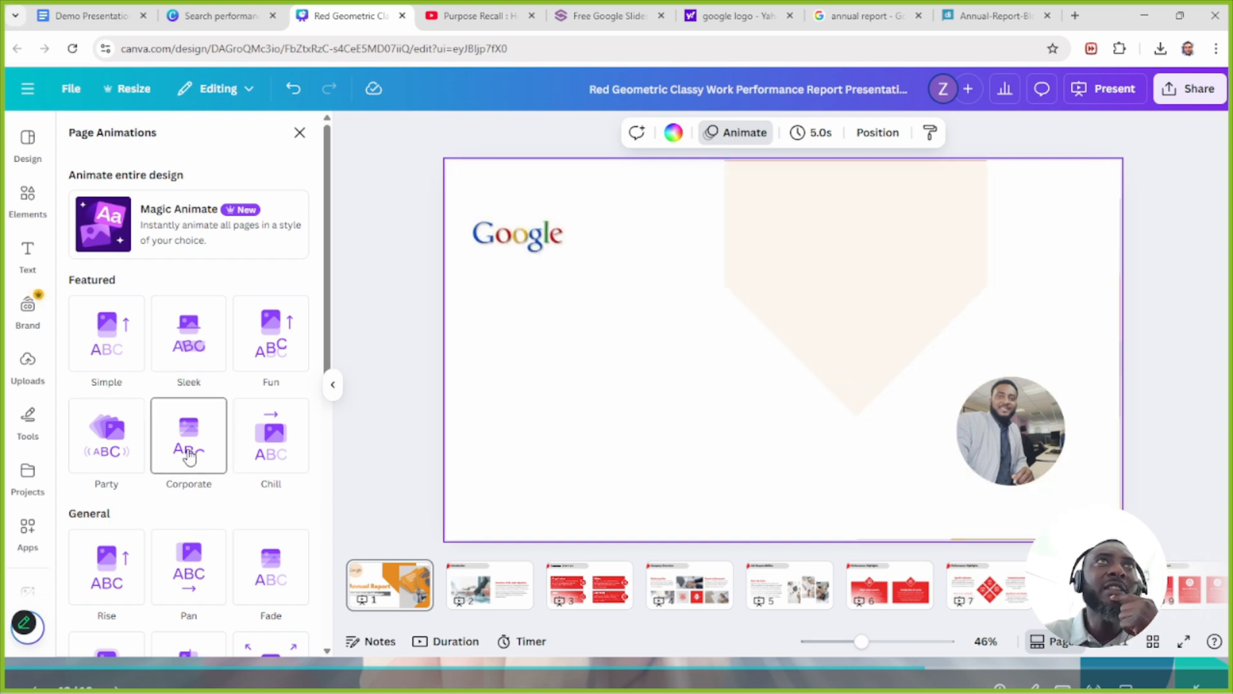
# Step: Apply the Corporate page animation and preview it full screen, then exit with Esc
pyautogui.click(189, 454)
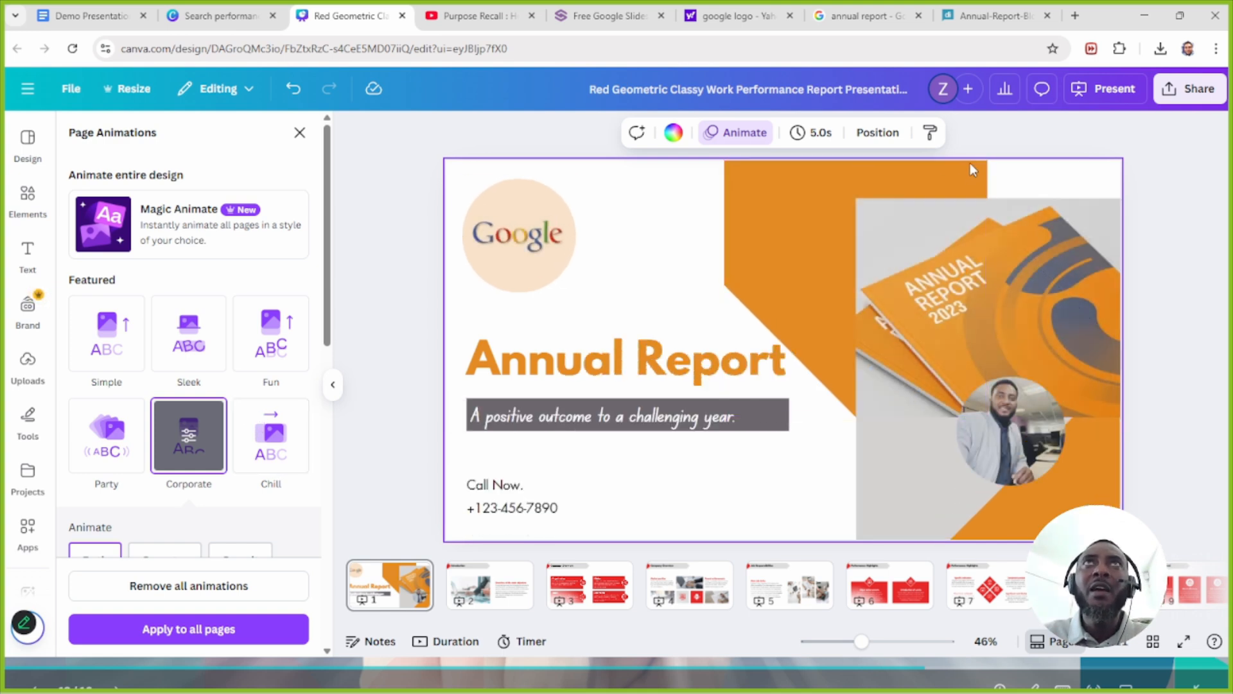
pyautogui.click(1079, 92)
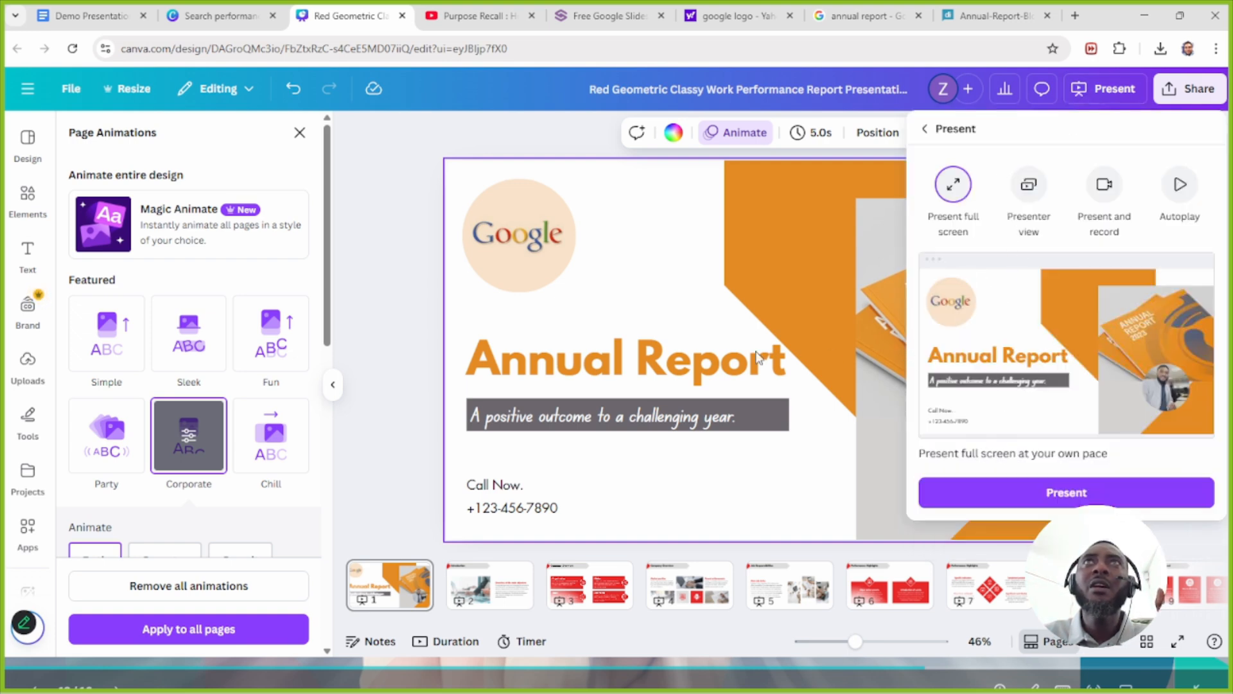
pyautogui.click(993, 494)
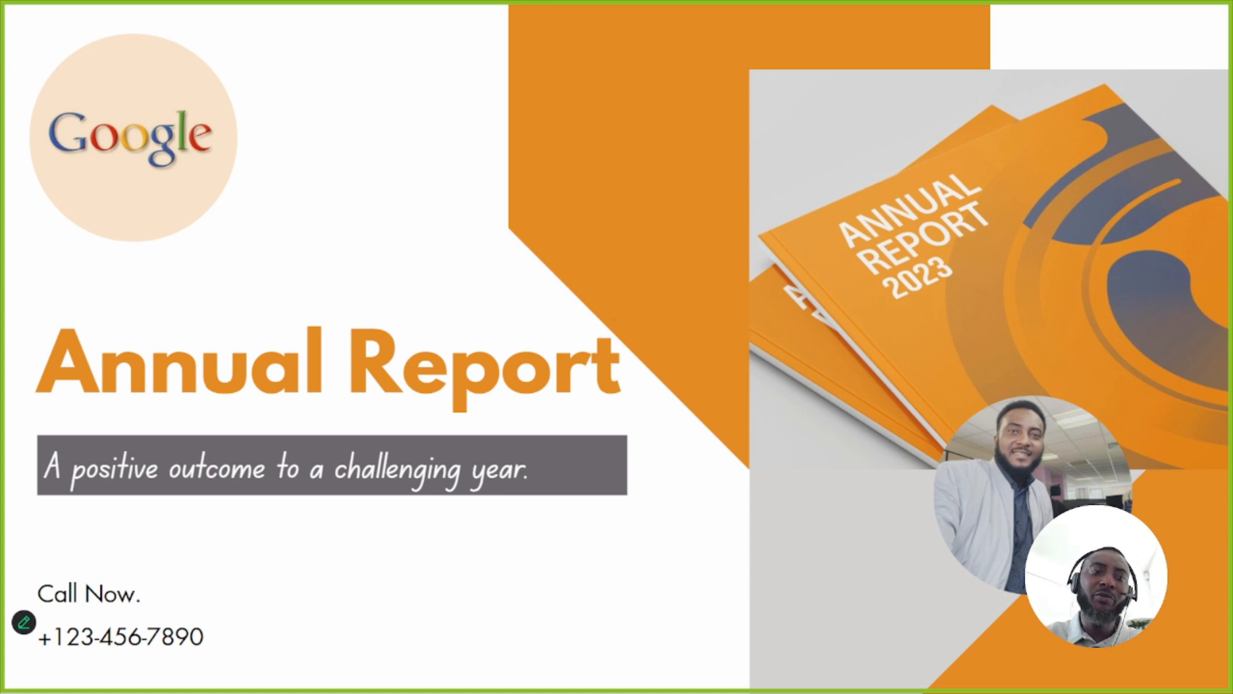
pyautogui.press('Escape')
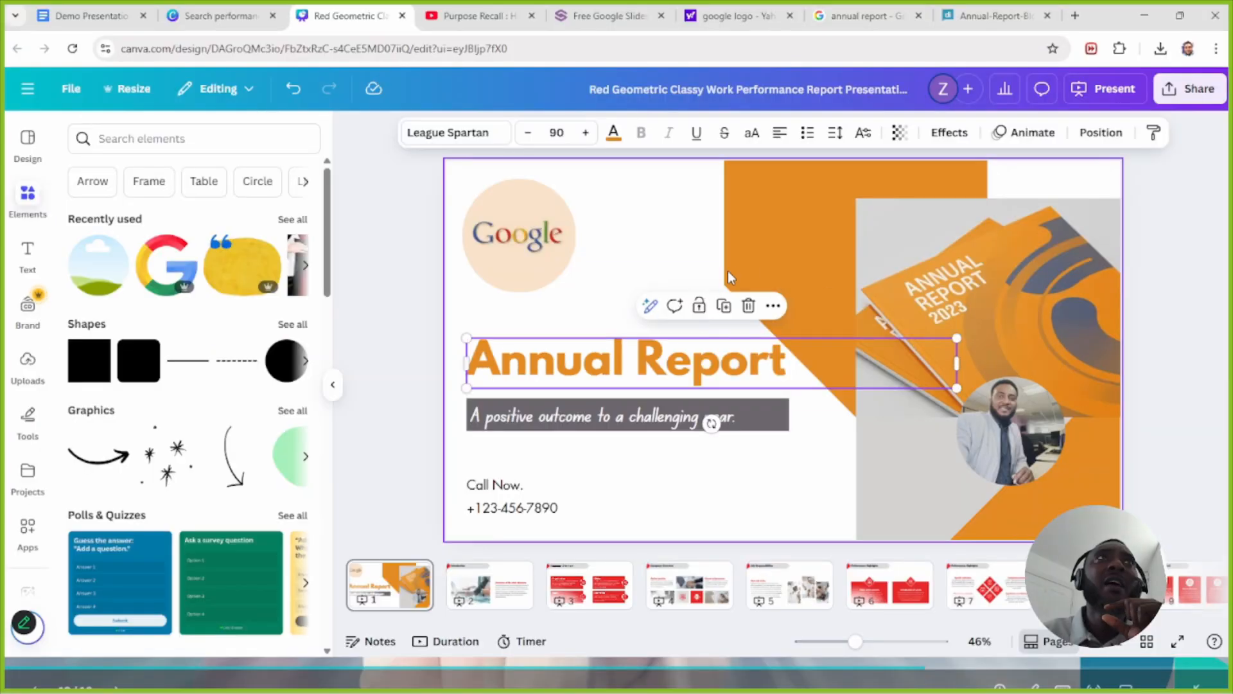
# Step: Animate the title with Typewriter, the subtitle with Merge, and the cover photo with Shake Zoom
pyautogui.click(1034, 140)
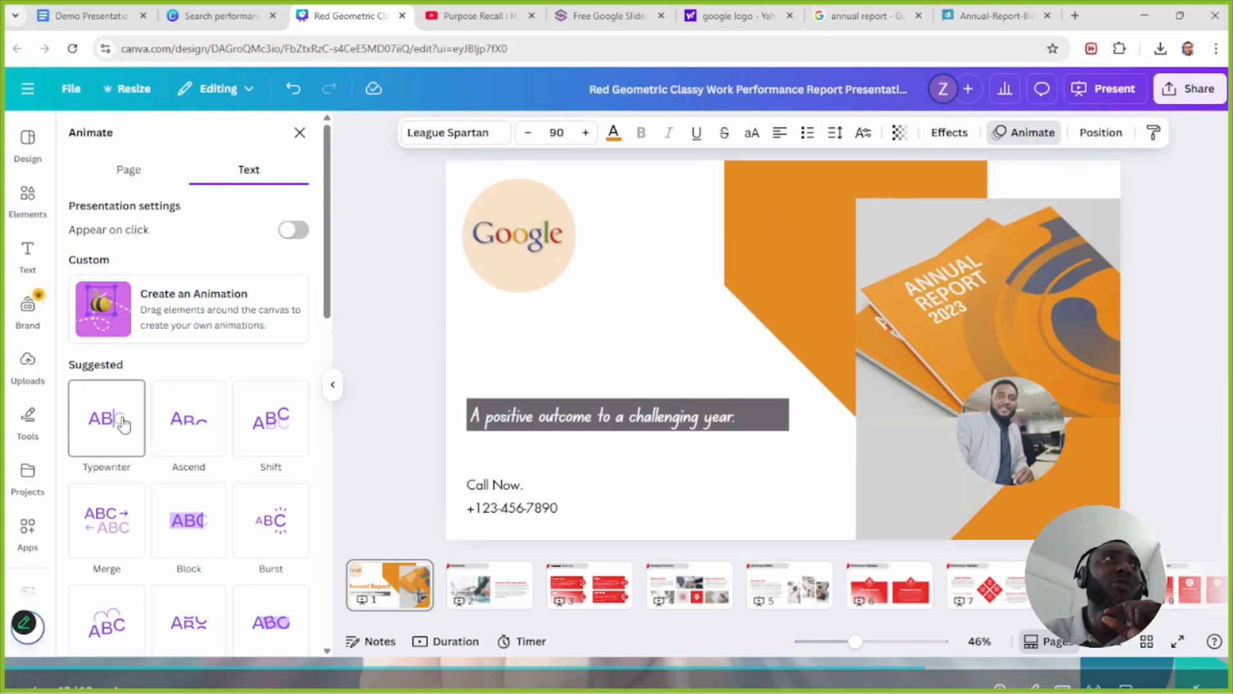
pyautogui.click(124, 425)
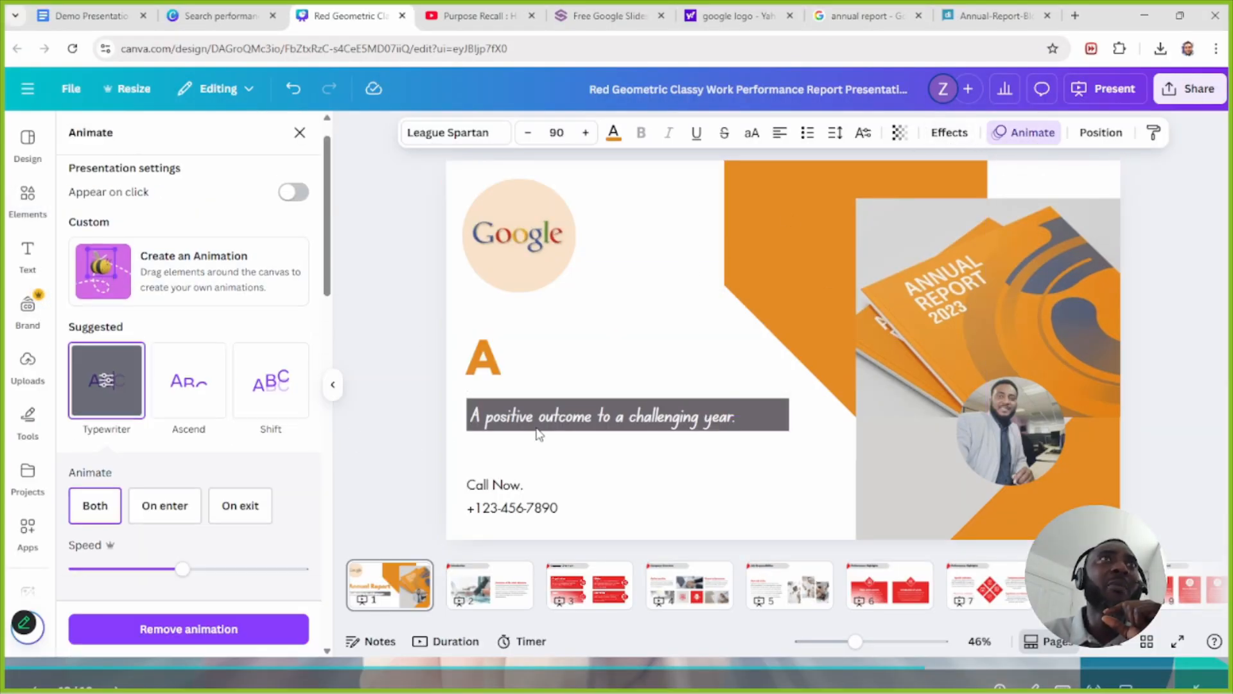
pyautogui.click(576, 417)
pyautogui.scroll(-3, 118, 436)
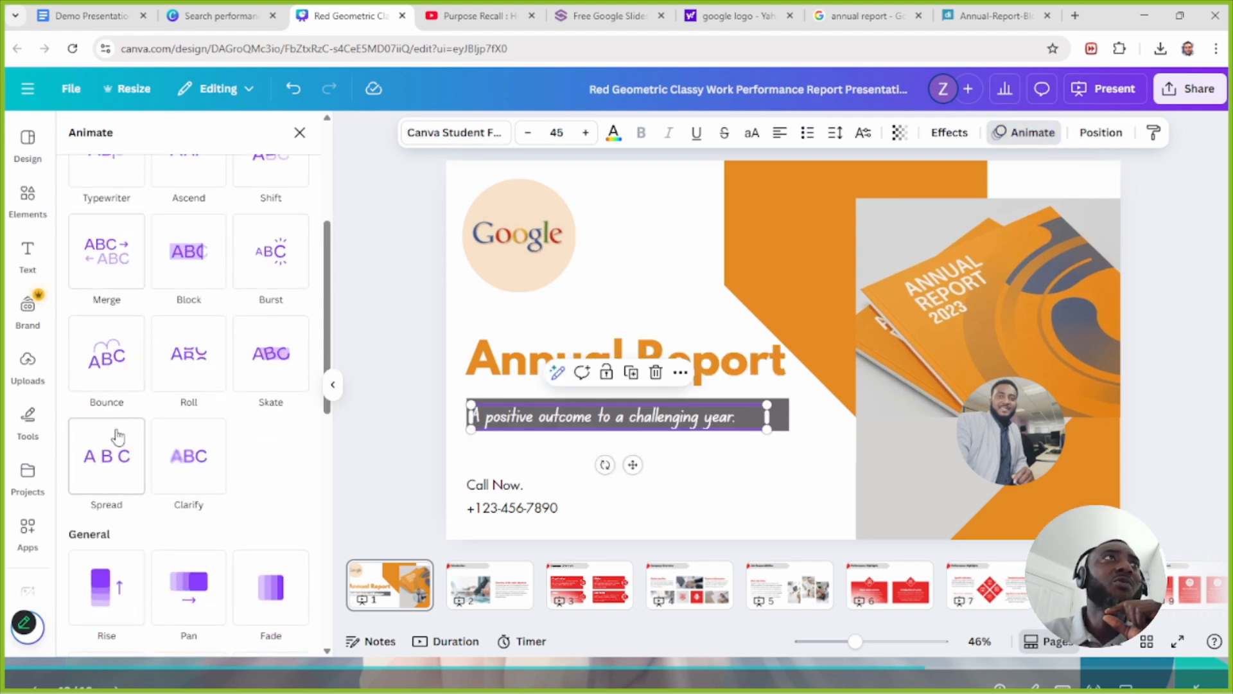
pyautogui.click(121, 277)
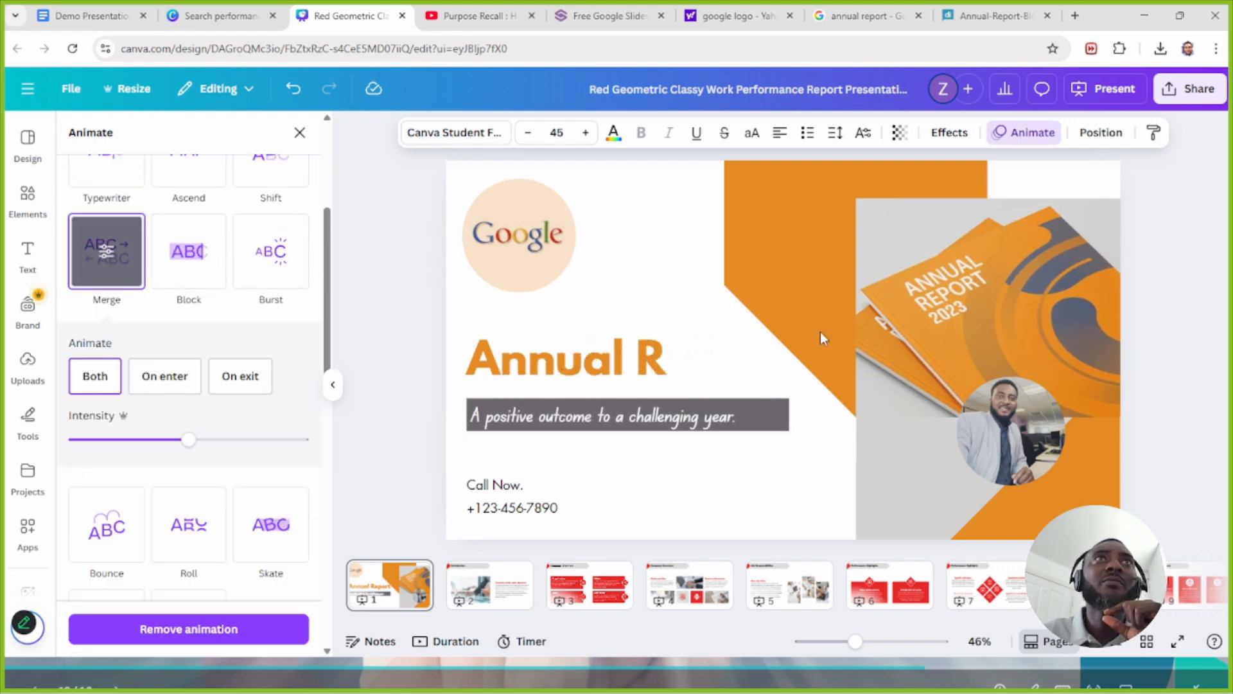
pyautogui.click(958, 290)
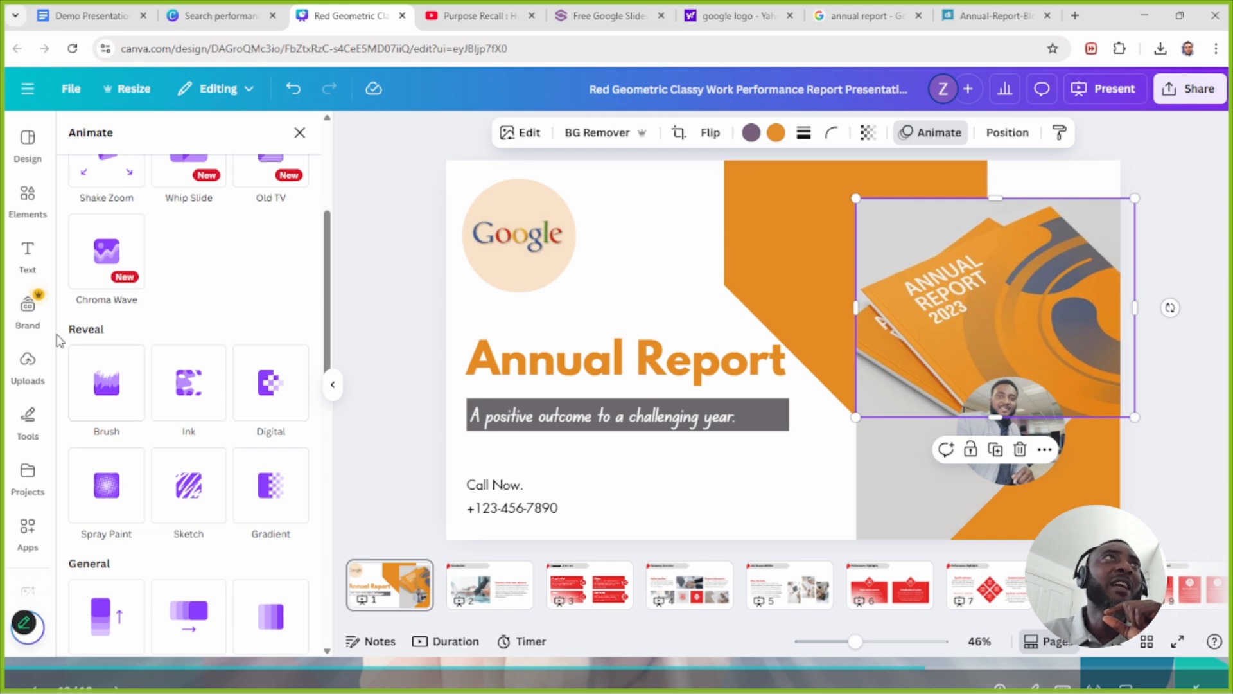
pyautogui.scroll(4, 103, 385)
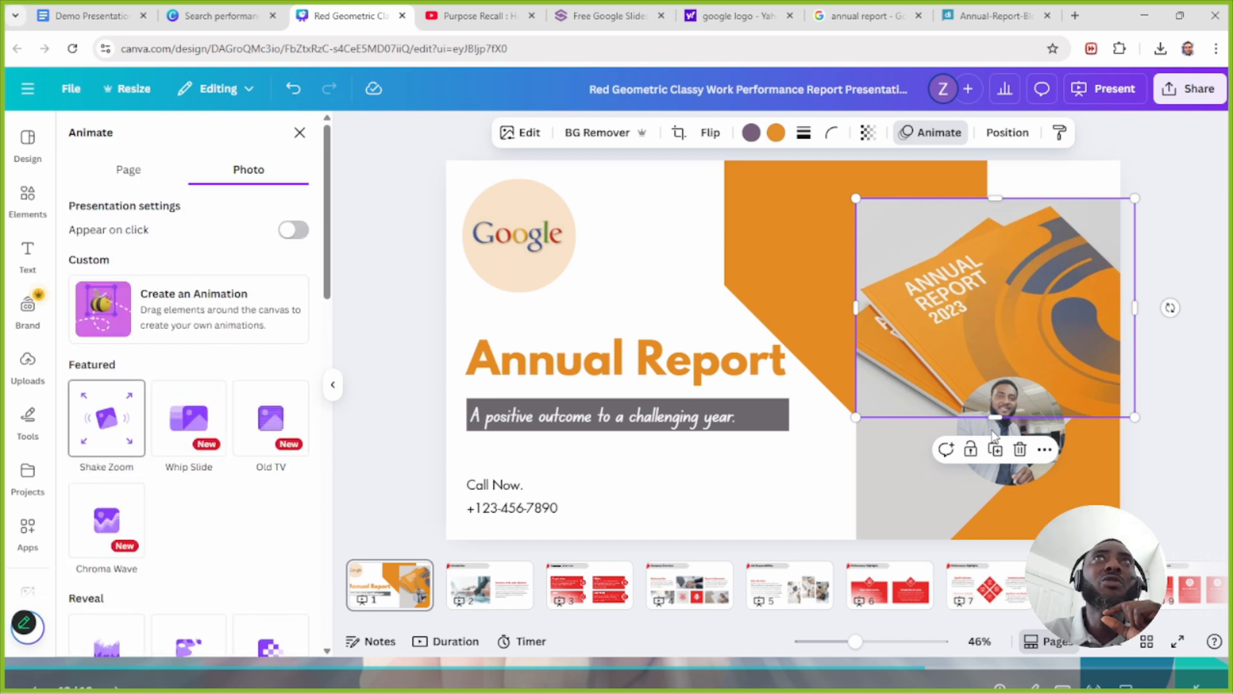
pyautogui.click(102, 425)
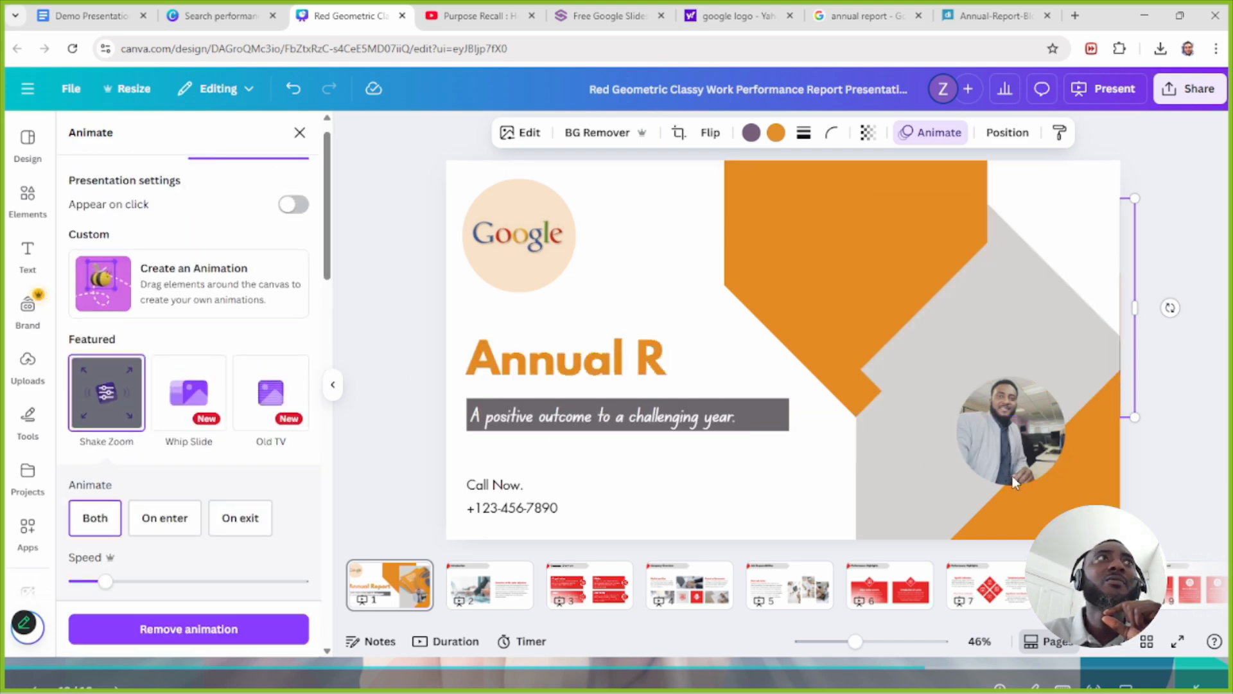
# Step: Give the circle photo the Pop animation and the Call Now text Ascend
pyautogui.click(1011, 473)
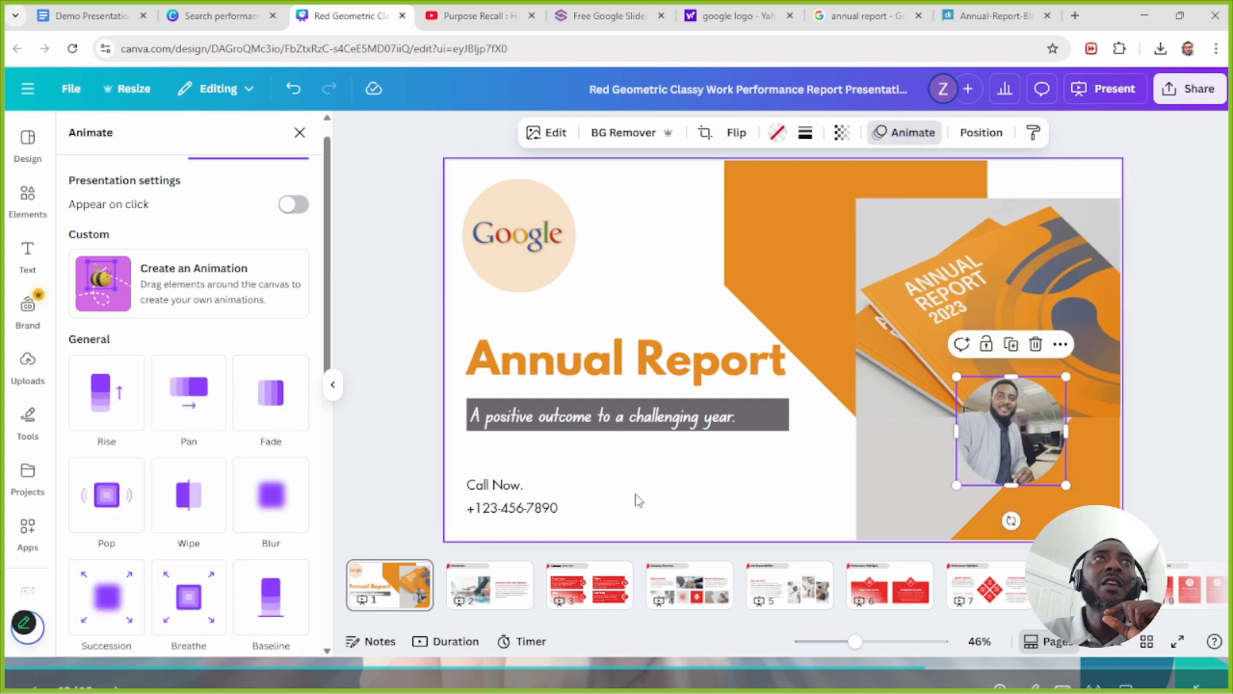
pyautogui.click(107, 405)
pyautogui.click(107, 495)
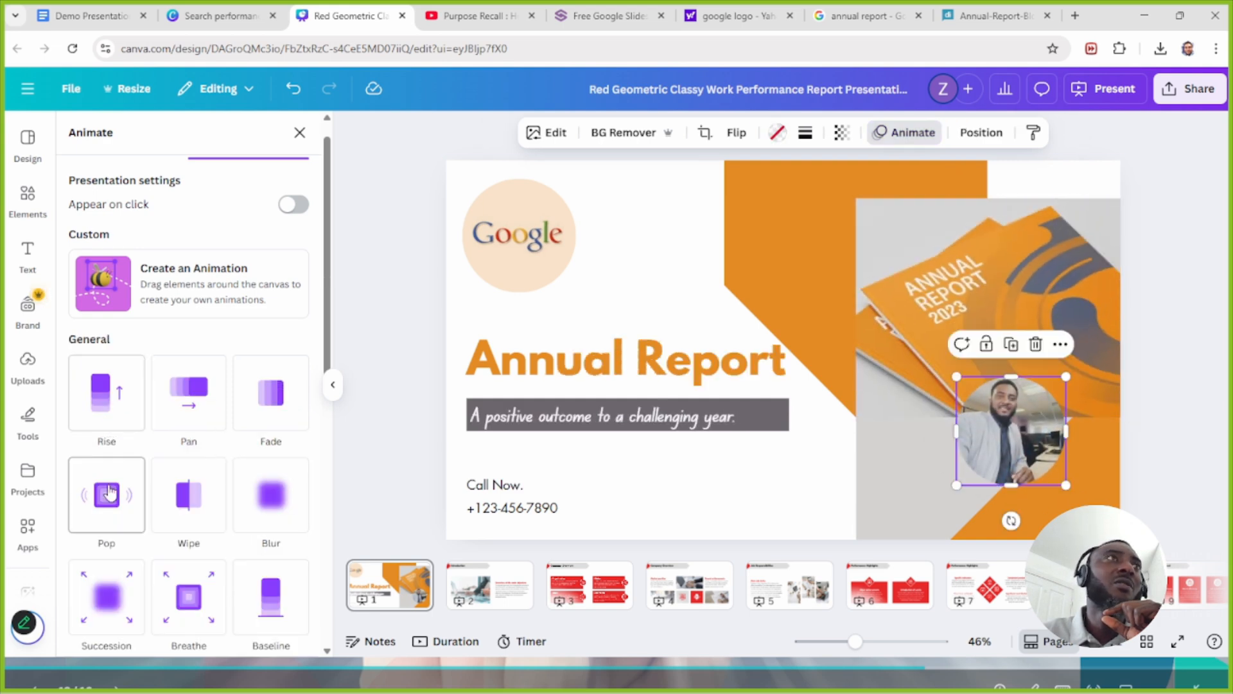
pyautogui.click(494, 497)
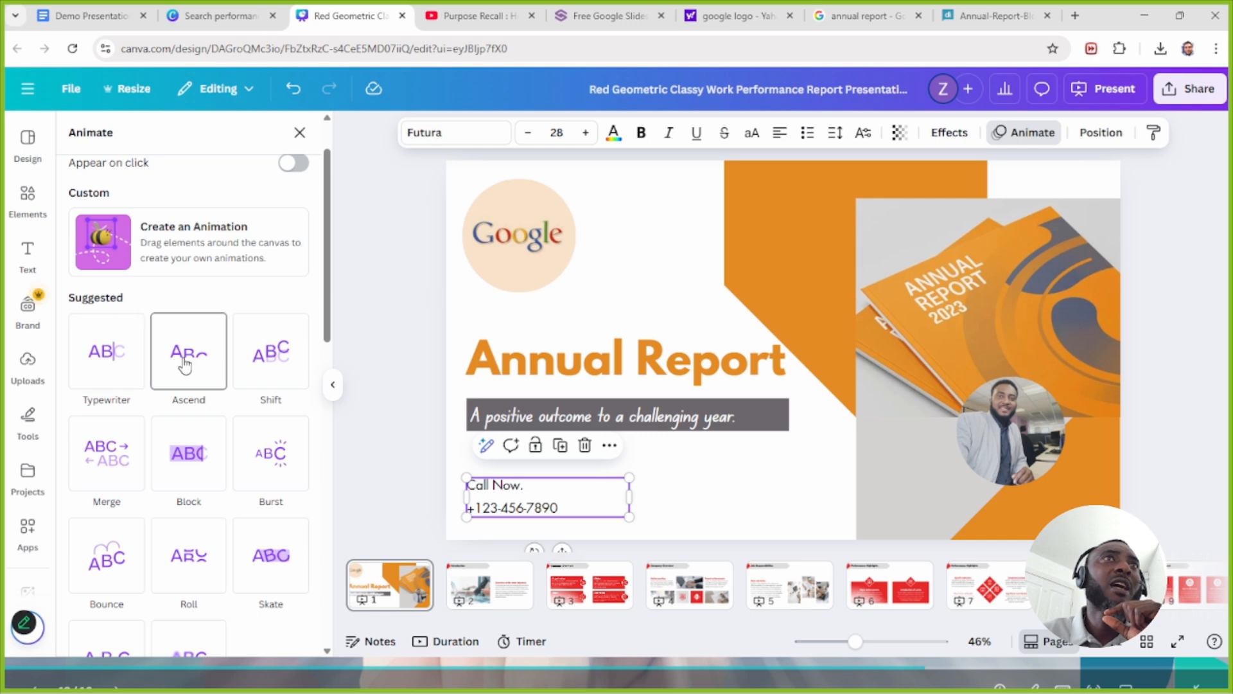
pyautogui.click(217, 373)
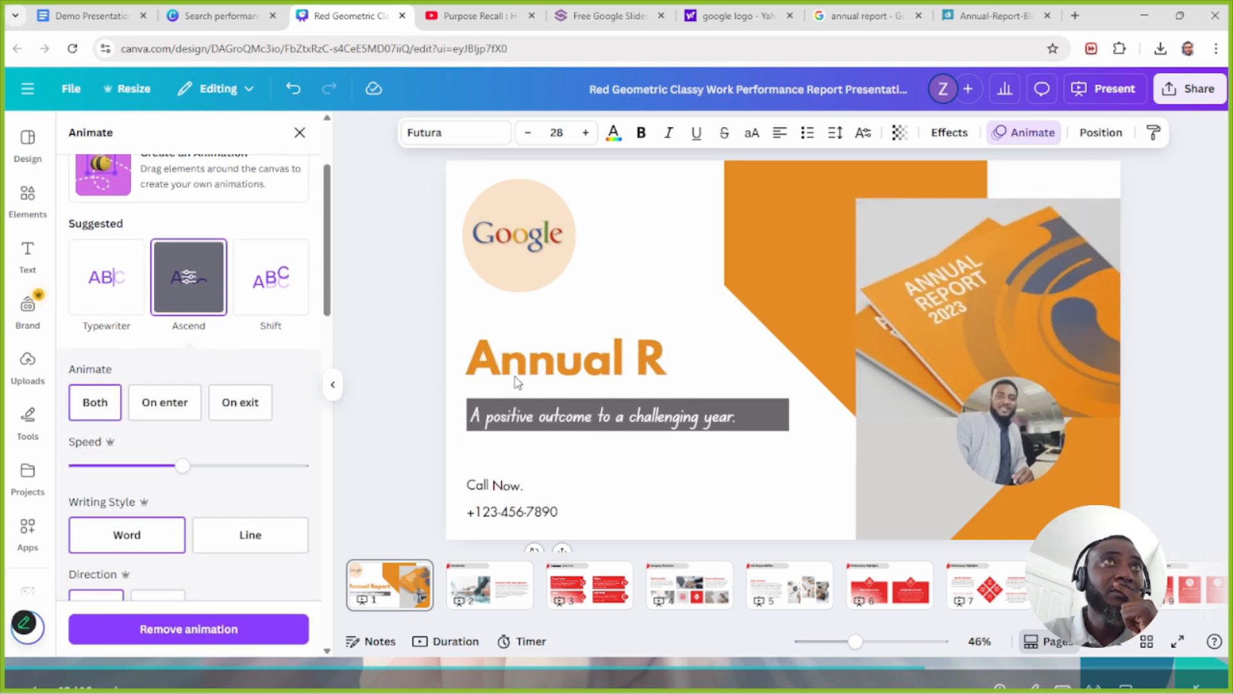
pyautogui.click(1104, 94)
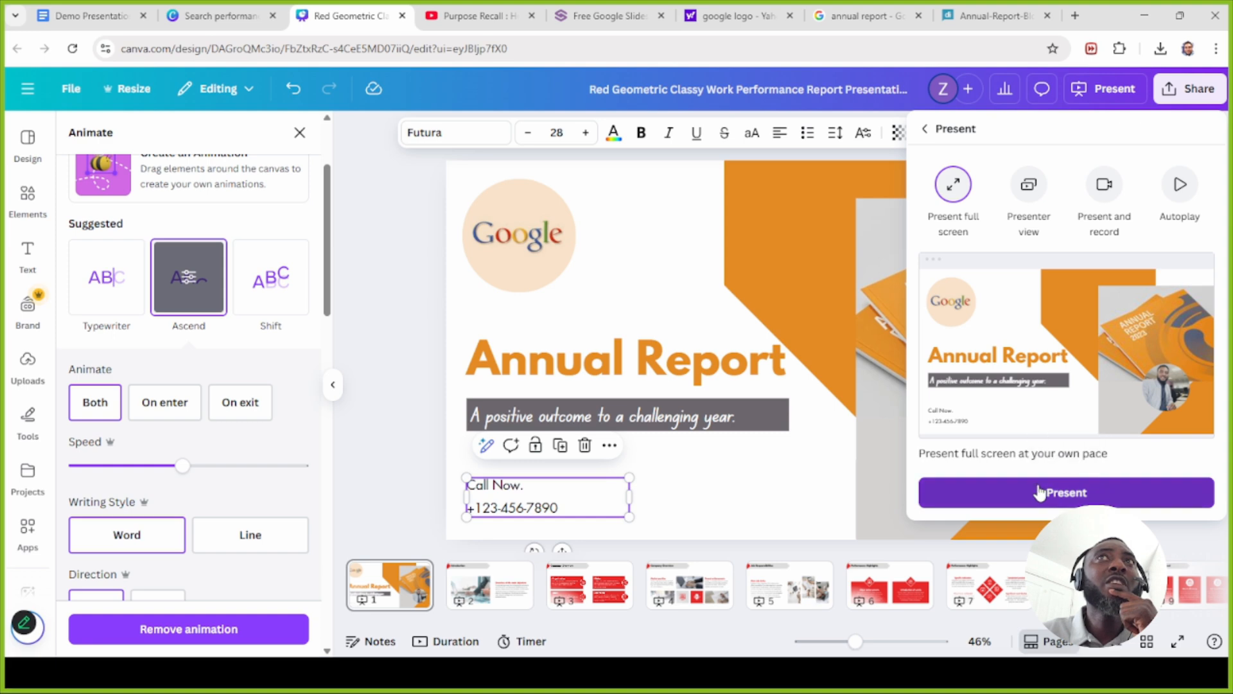
# Step: Play the title slide full screen to watch its element animations, then exit with Esc
pyautogui.click(1039, 492)
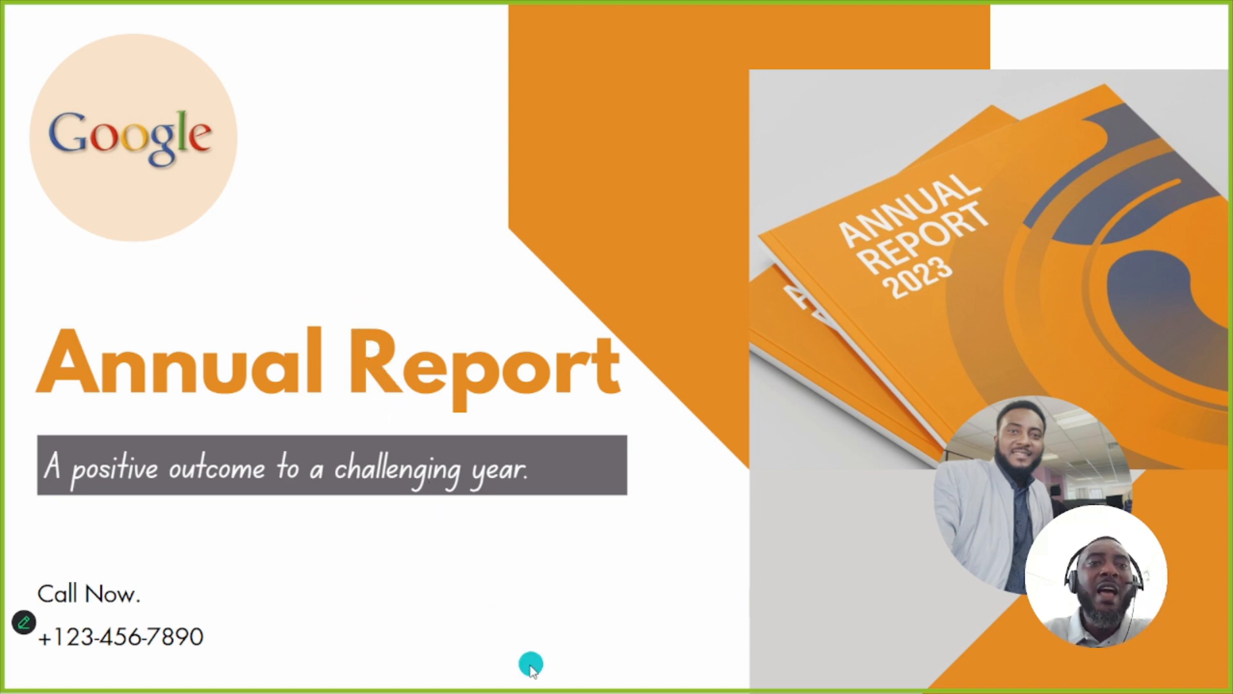
pyautogui.press('Escape')
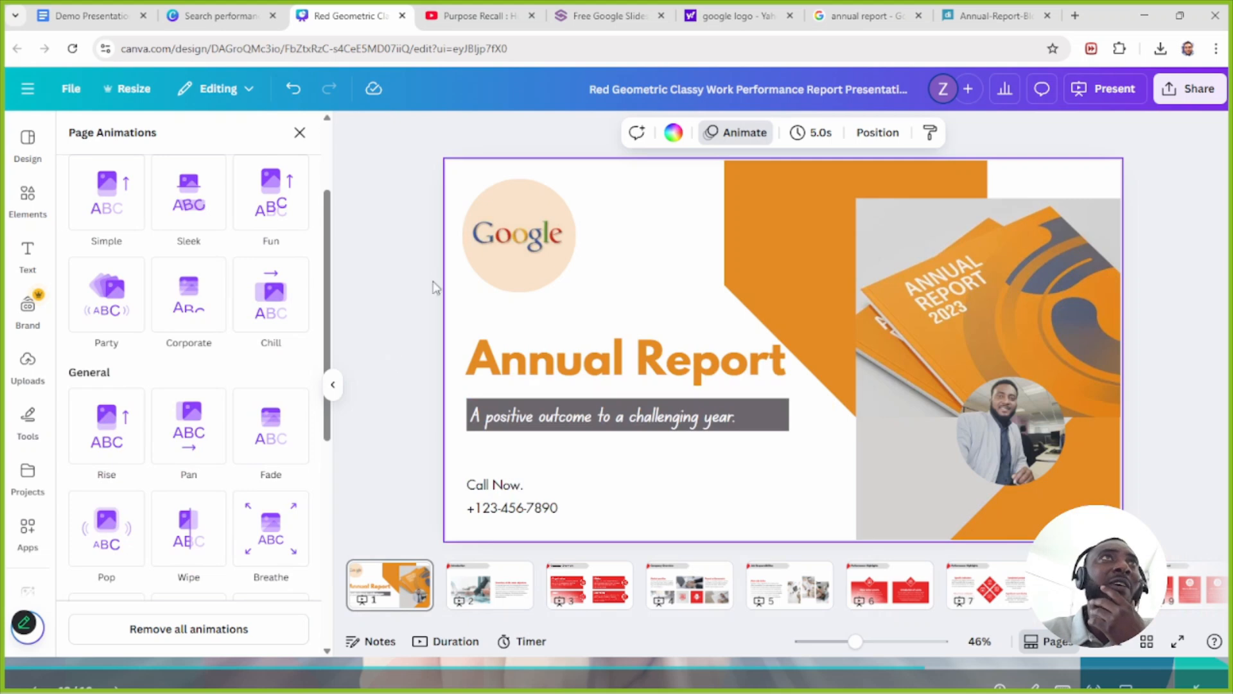
# Step: Turn on Appear on click for the title, subtitle and cover photo
pyautogui.click(538, 374)
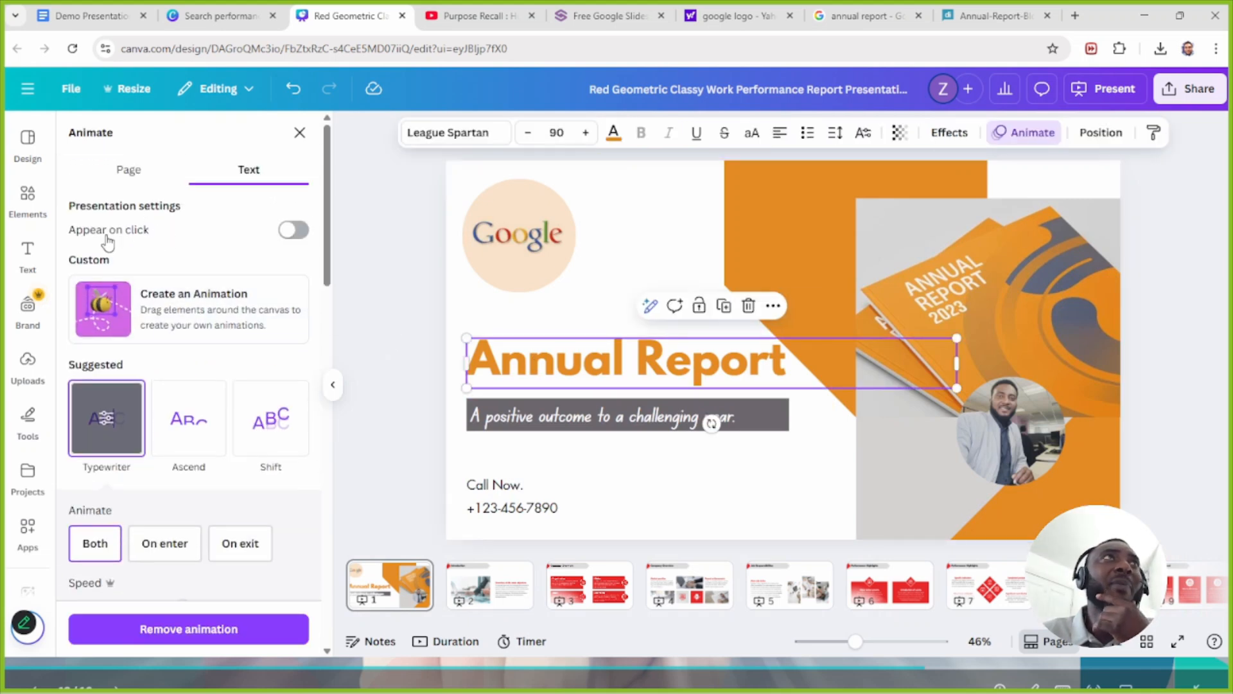
pyautogui.click(301, 232)
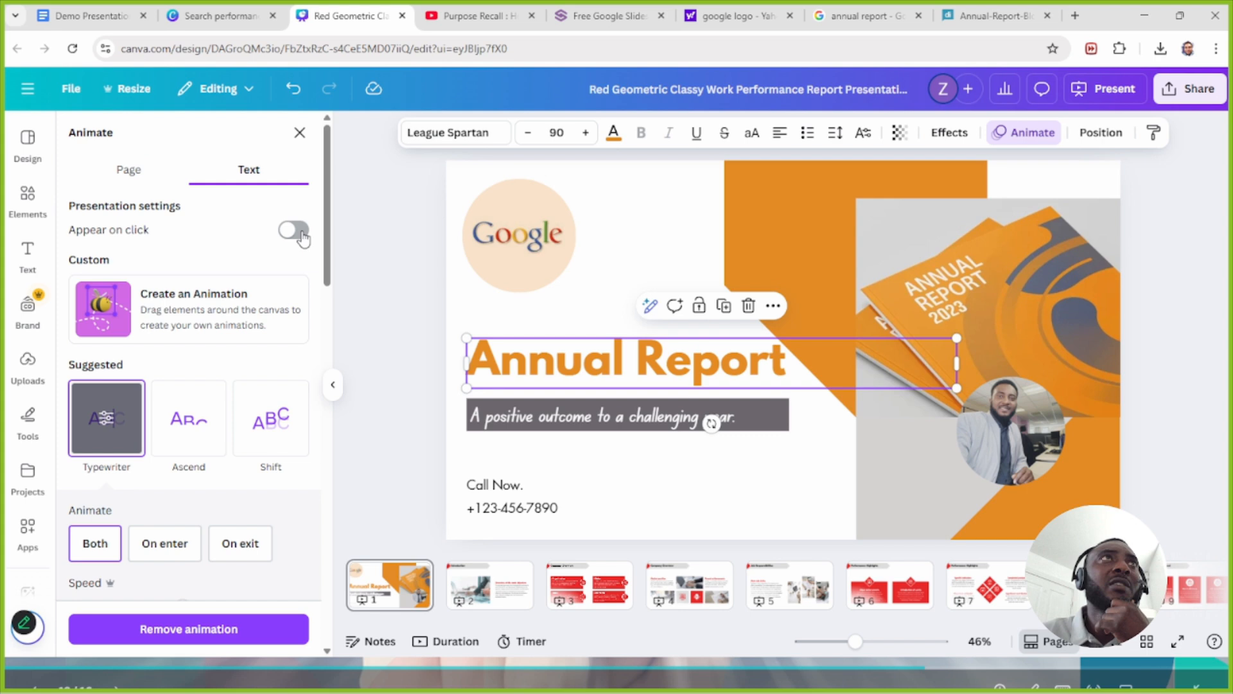
pyautogui.click(589, 416)
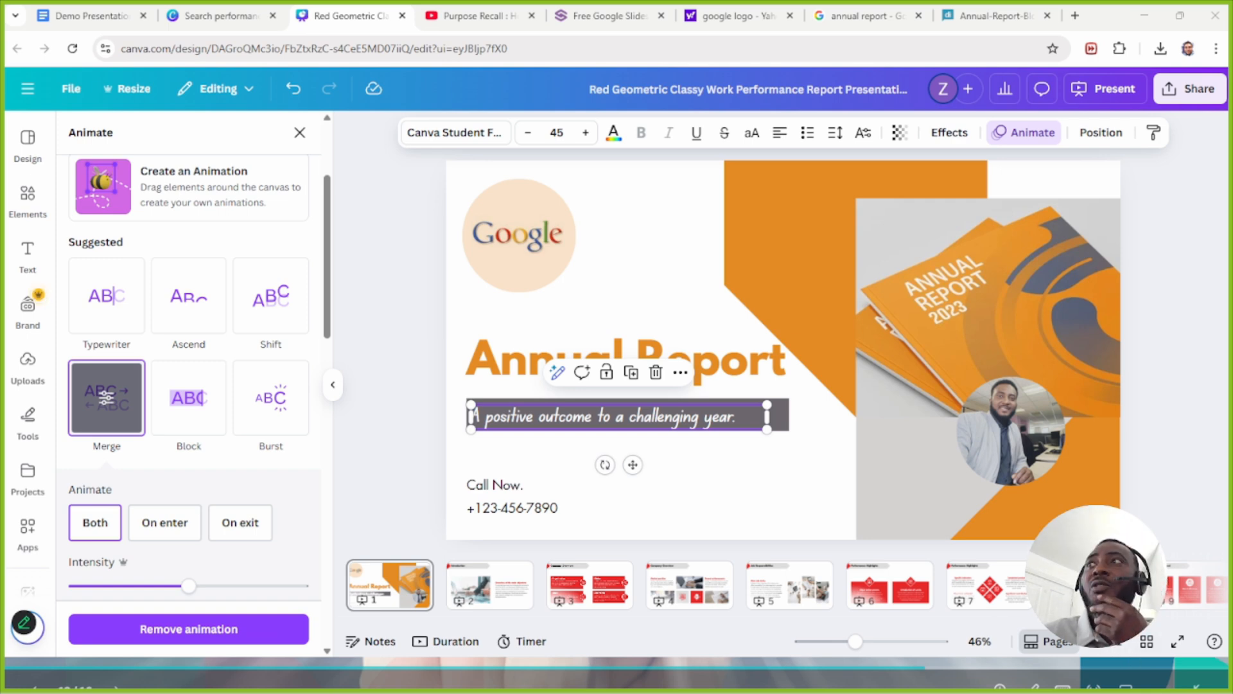
pyautogui.scroll(3, 277, 206)
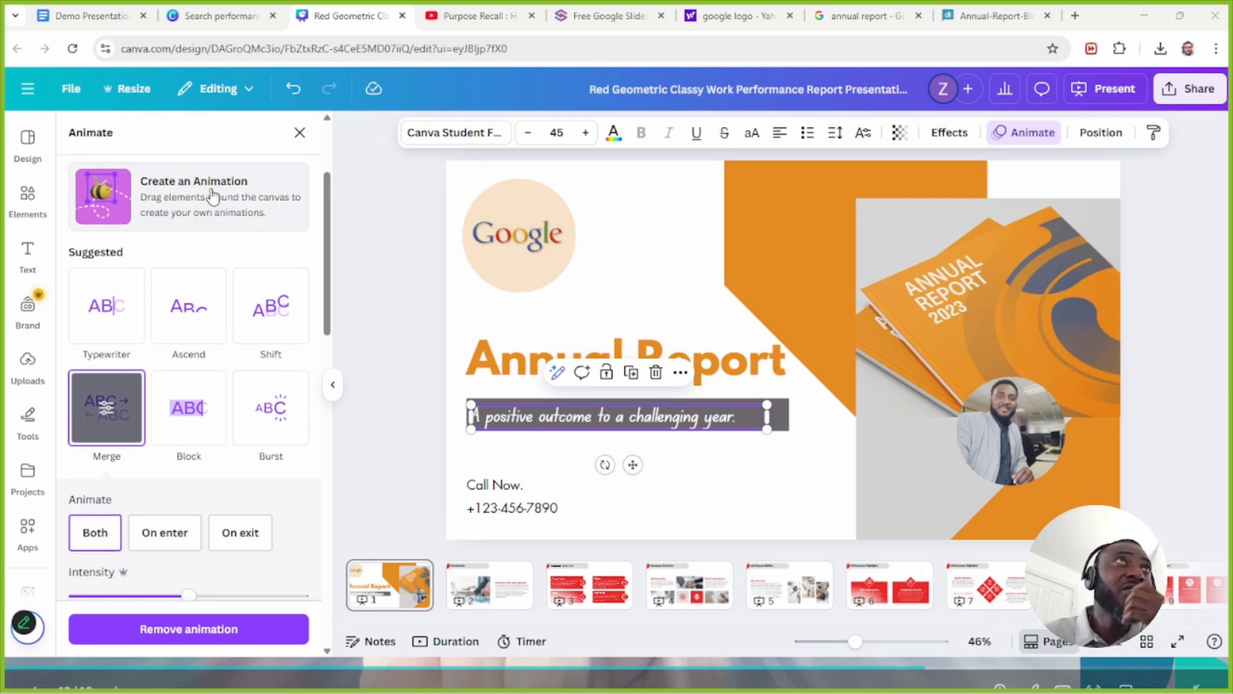
pyautogui.click(294, 229)
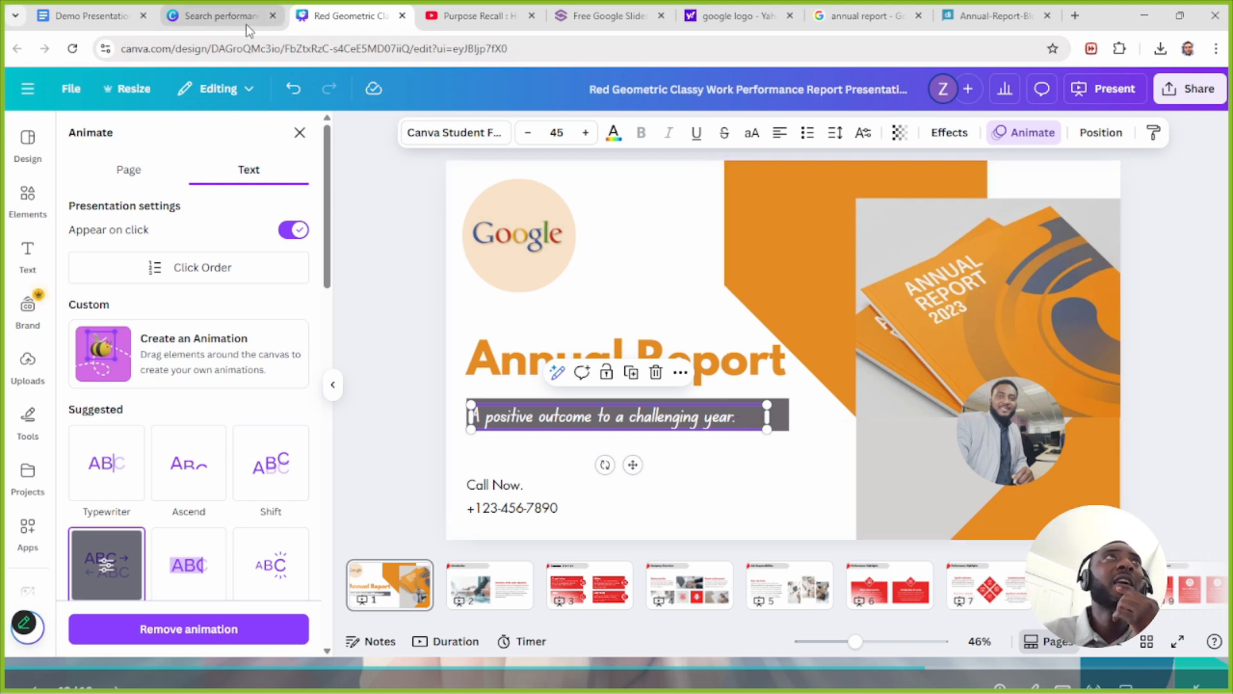
pyautogui.click(1035, 292)
pyautogui.scroll(2, 280, 257)
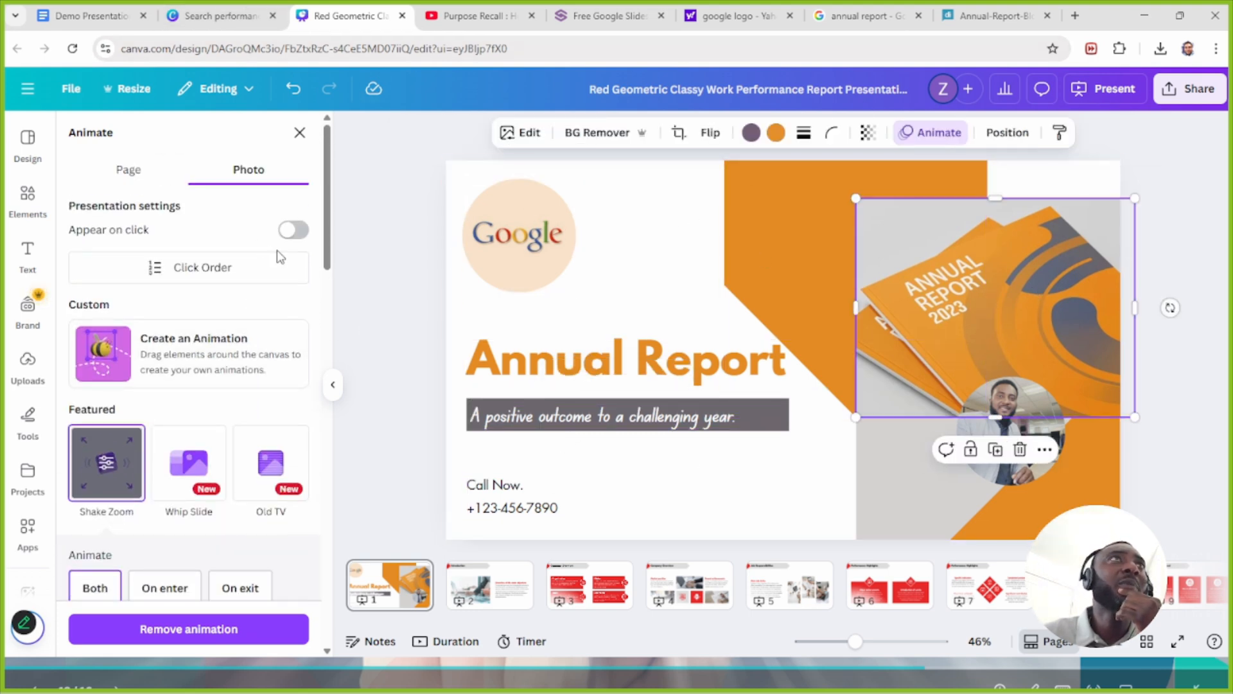
pyautogui.click(297, 231)
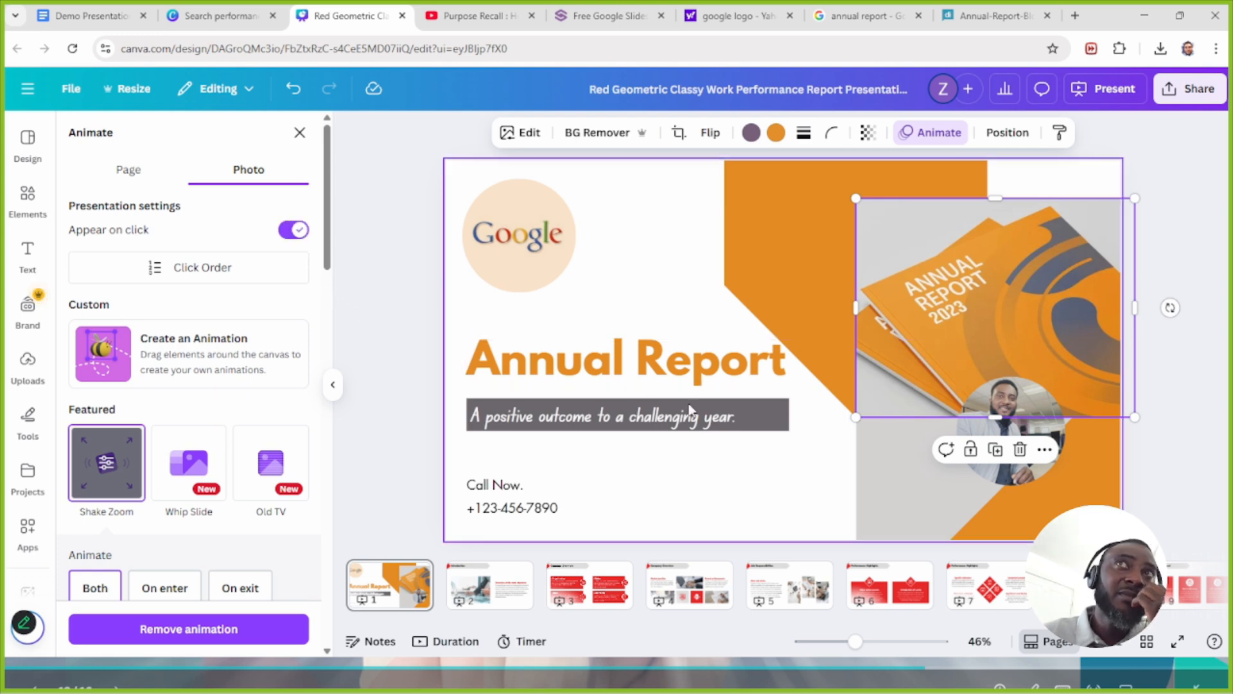
# Step: Turn on Appear on click for the circle photo and Call Now text, then present full screen
pyautogui.click(1013, 432)
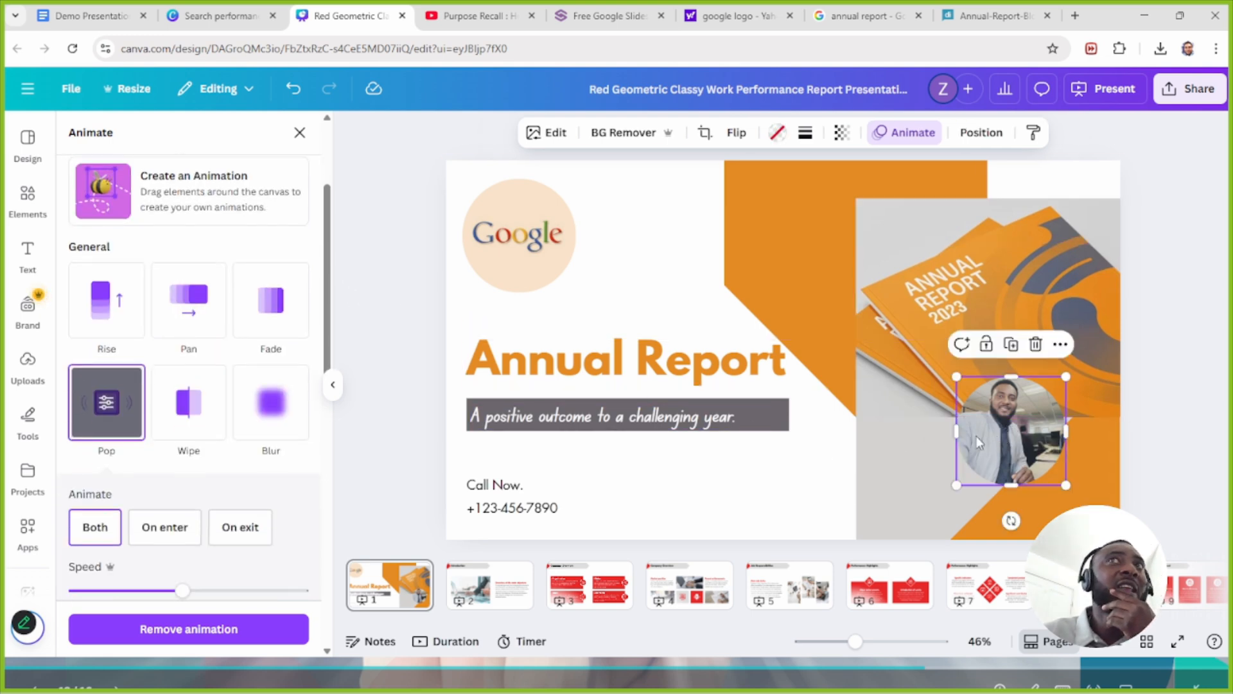
pyautogui.scroll(3, 244, 270)
pyautogui.click(302, 231)
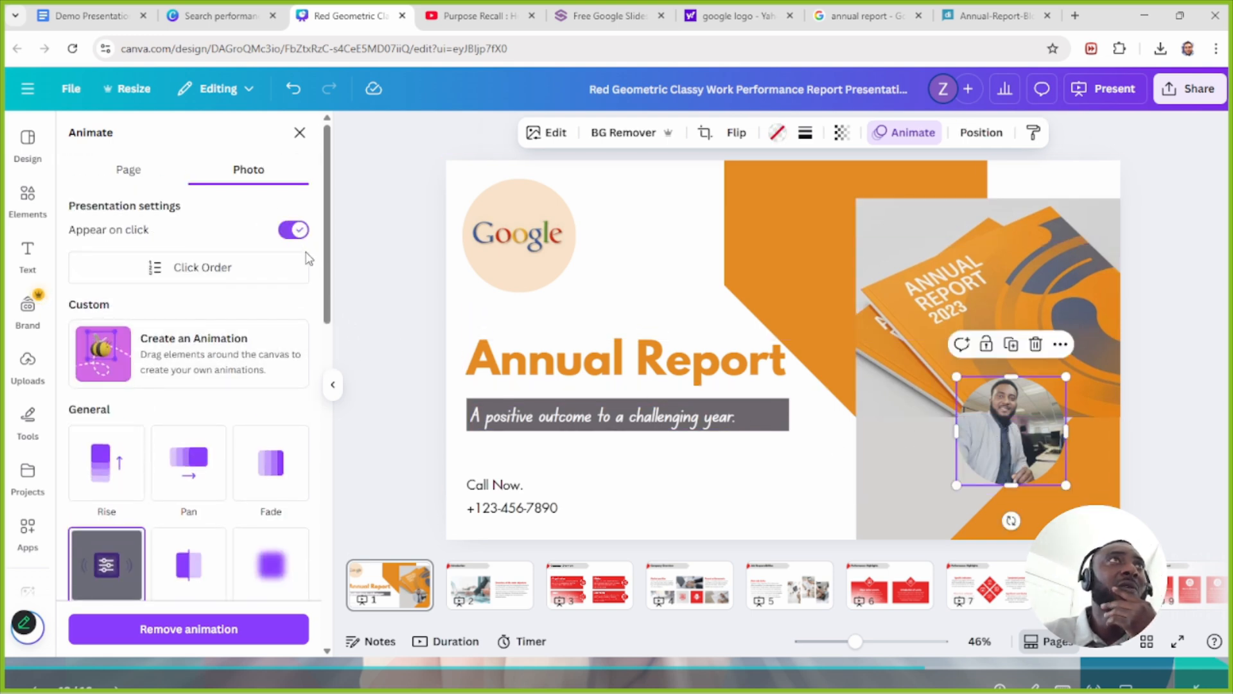
pyautogui.click(472, 491)
pyautogui.scroll(3, 316, 239)
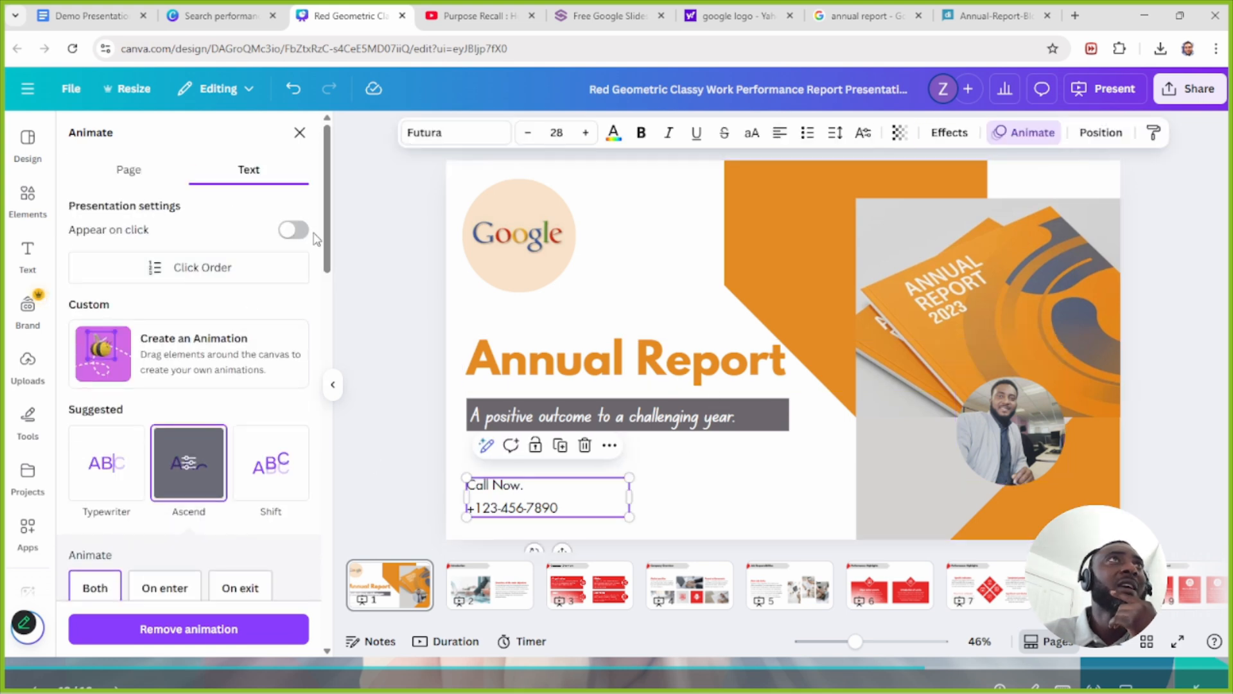
pyautogui.click(298, 232)
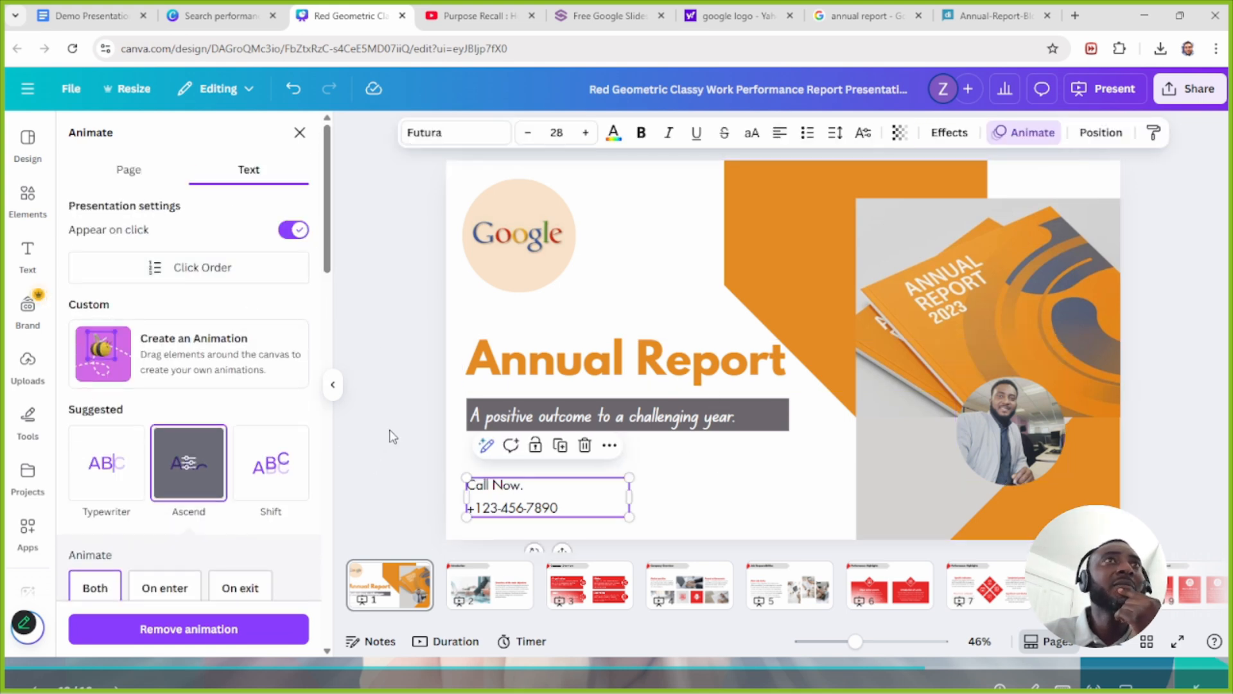
pyautogui.click(1085, 91)
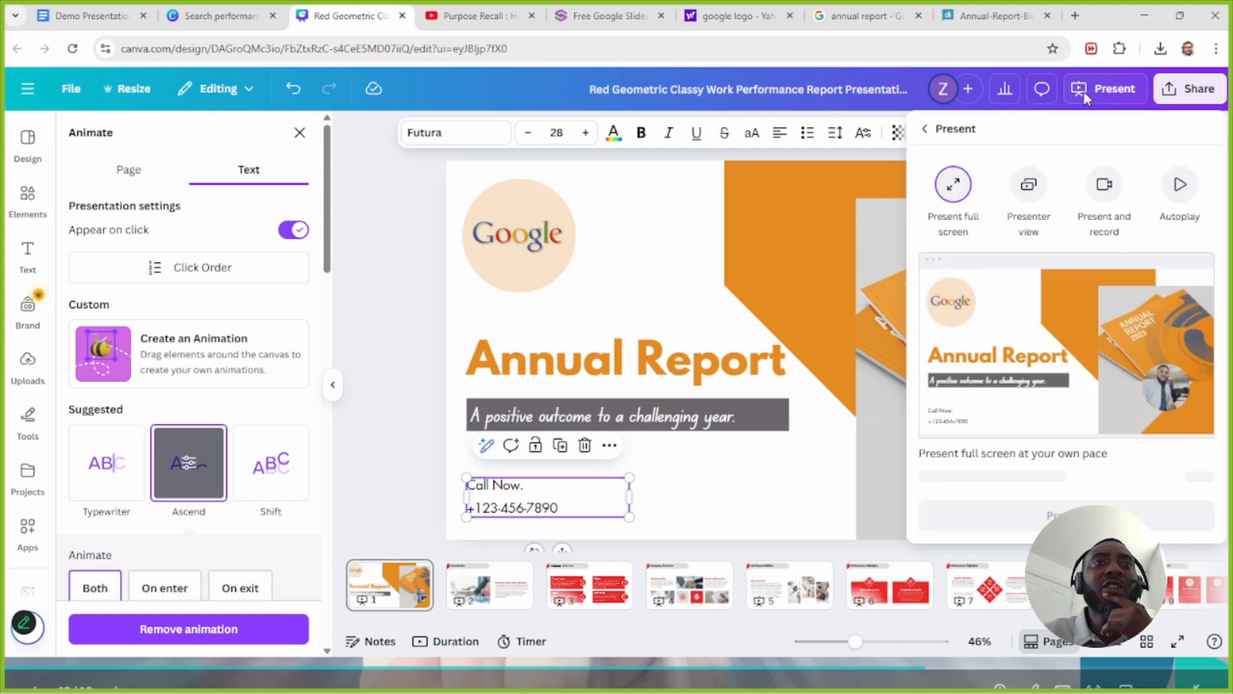
pyautogui.click(1038, 503)
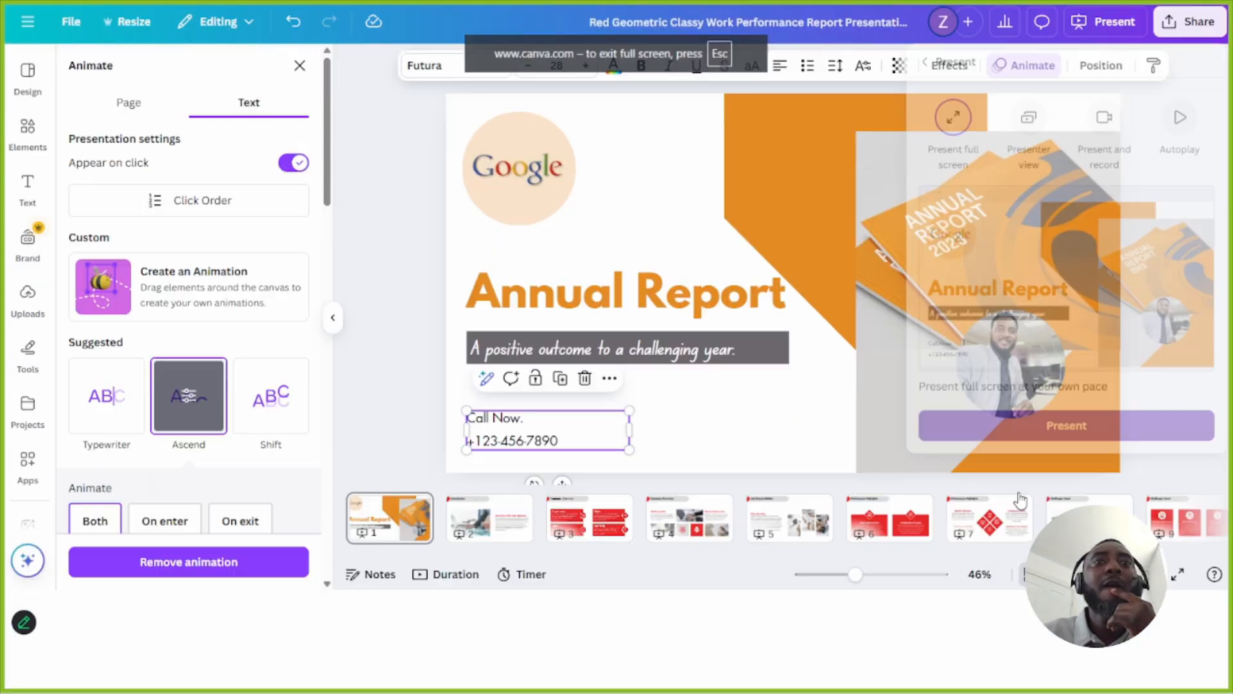
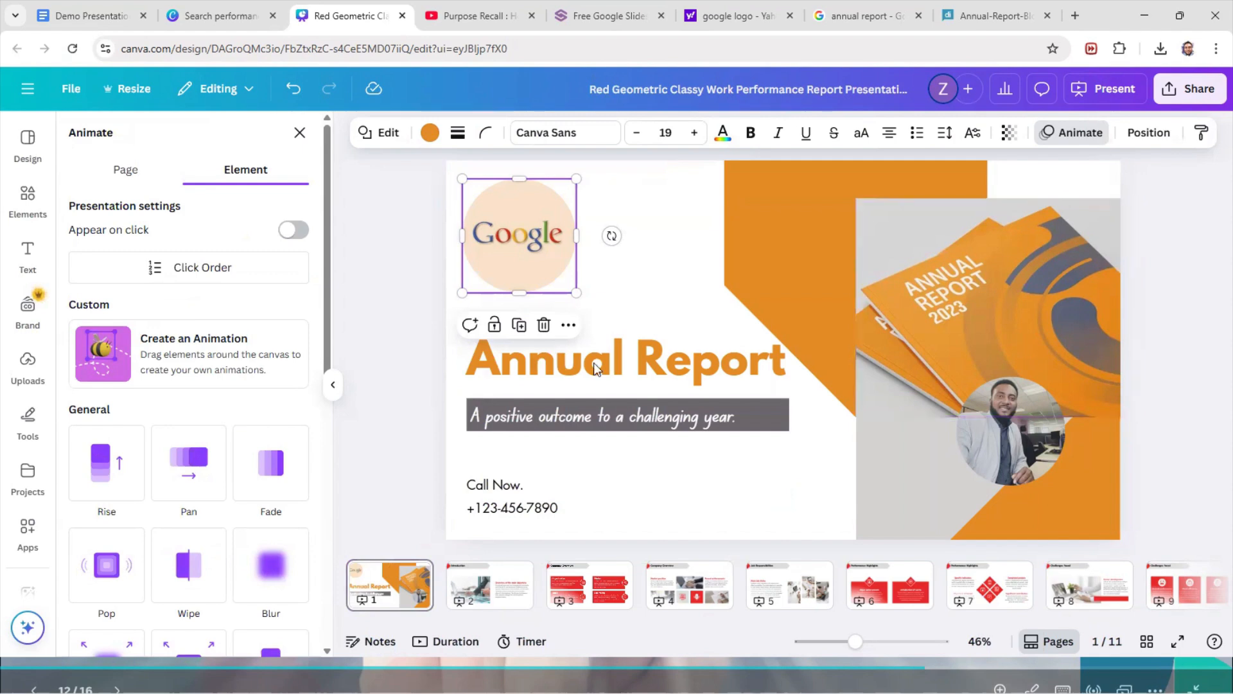
# Step: Close the Animate panel and show the Elements library with nothing selected on the title slide
pyautogui.click(546, 423)
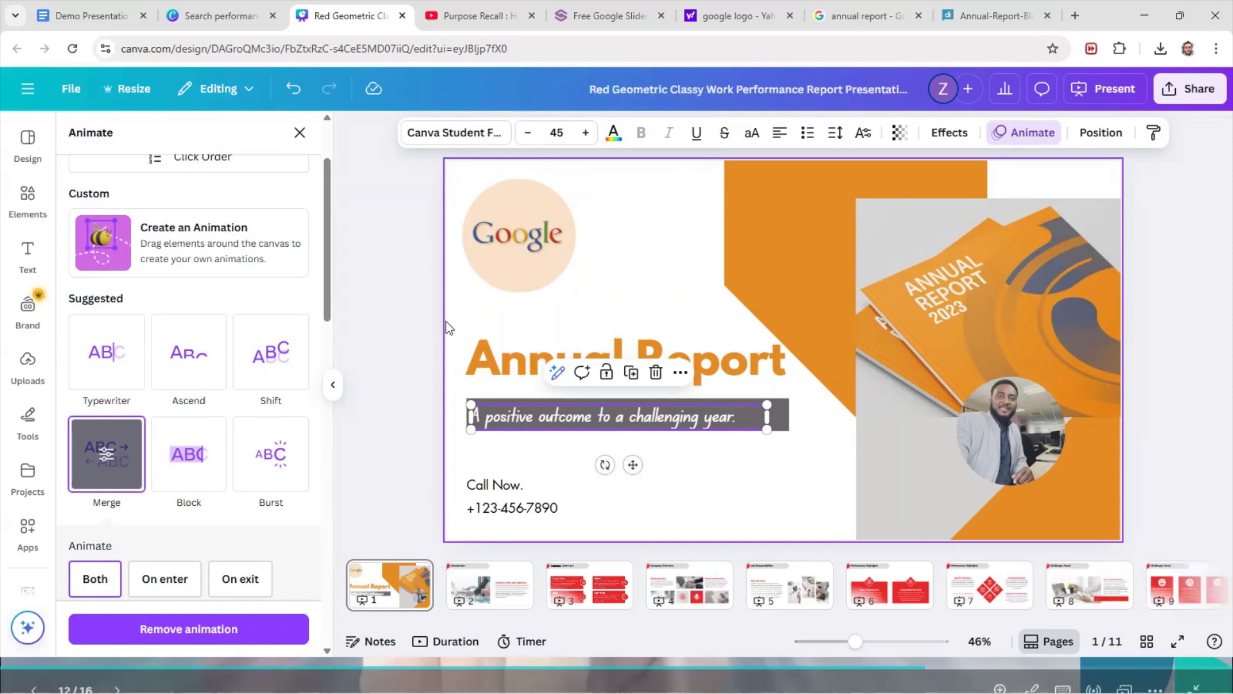
pyautogui.press('Escape')
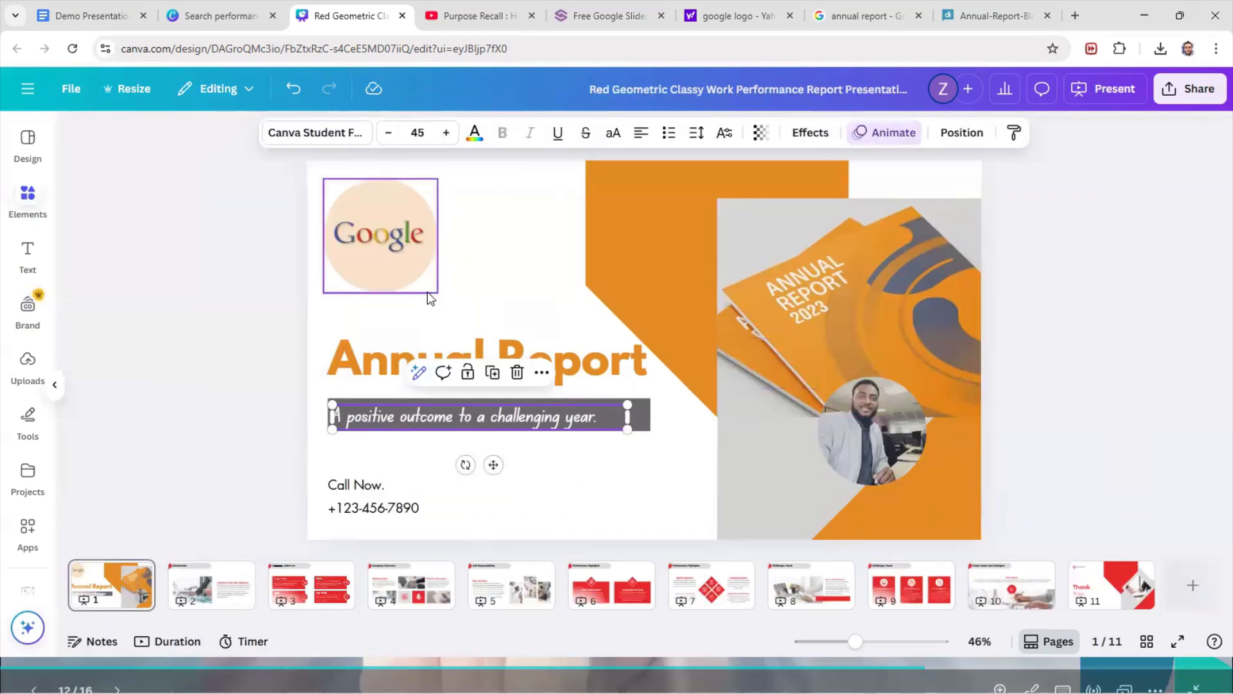
pyautogui.click(28, 199)
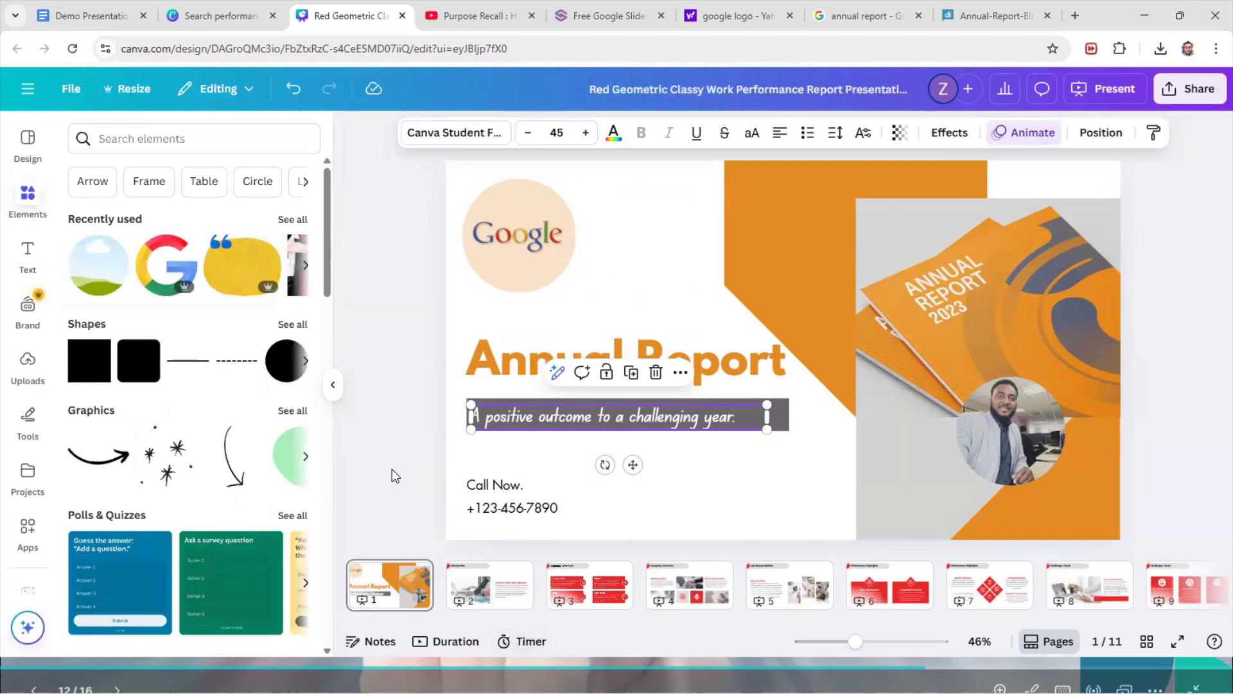
pyautogui.click(387, 429)
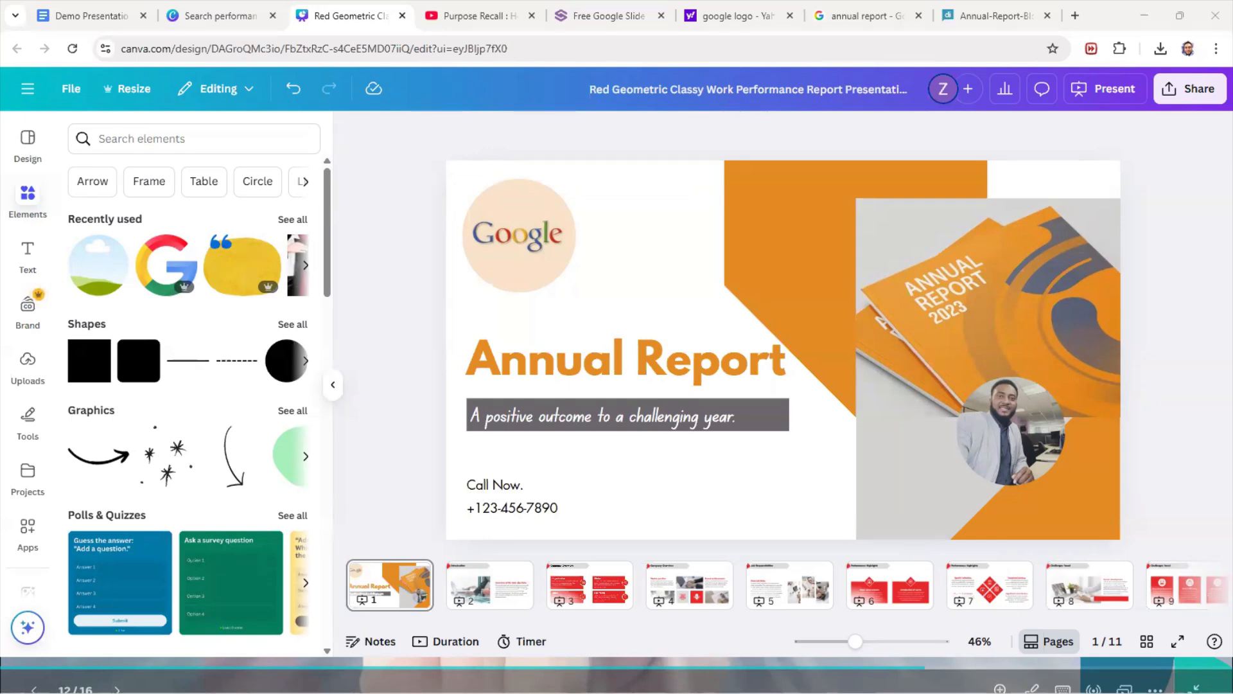
pyautogui.click(1084, 94)
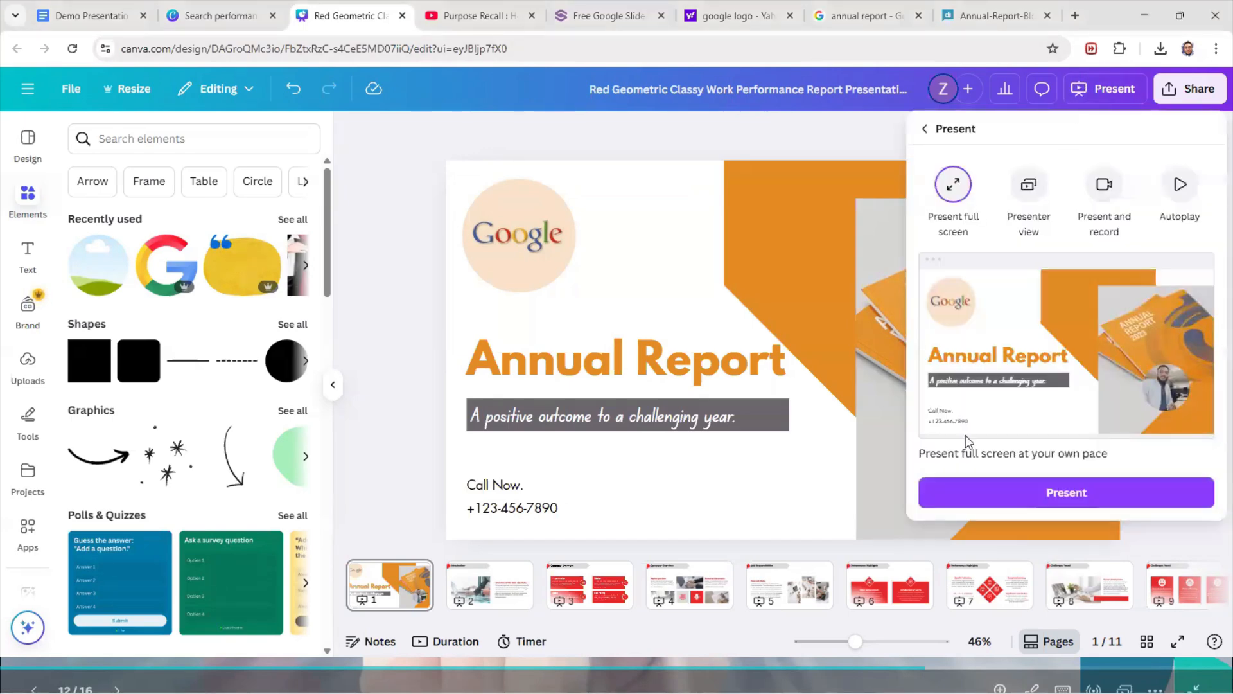
pyautogui.click(1026, 501)
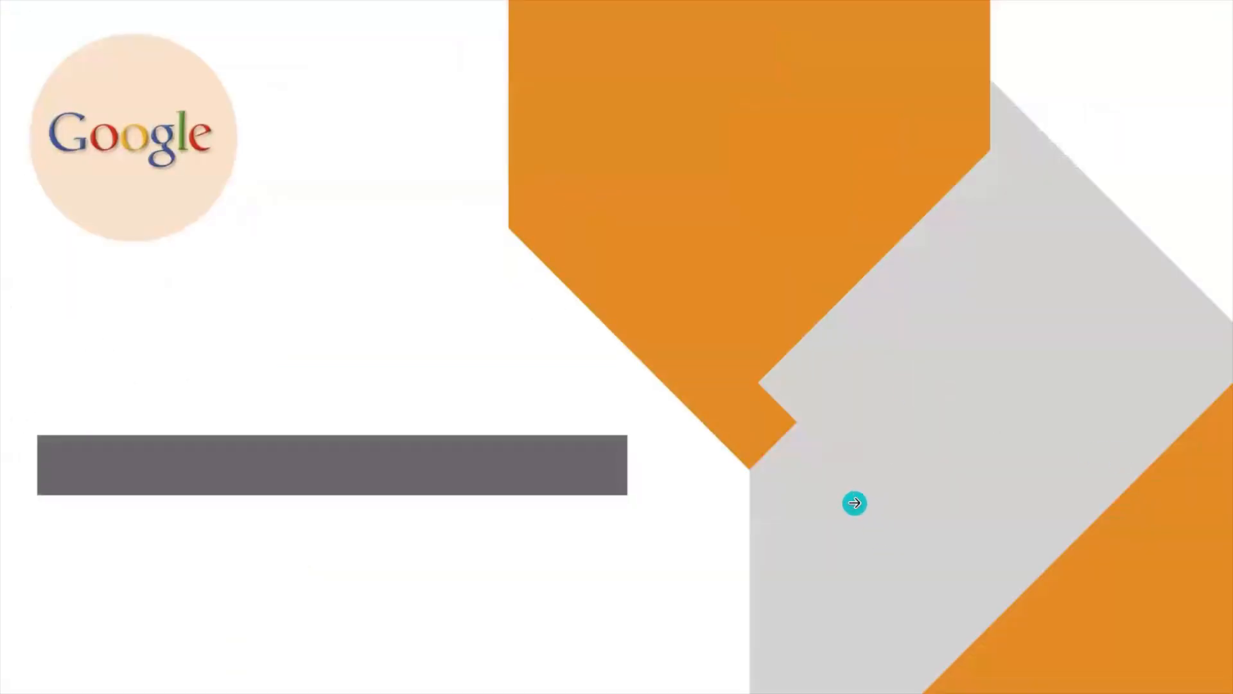
pyautogui.click(854, 494)
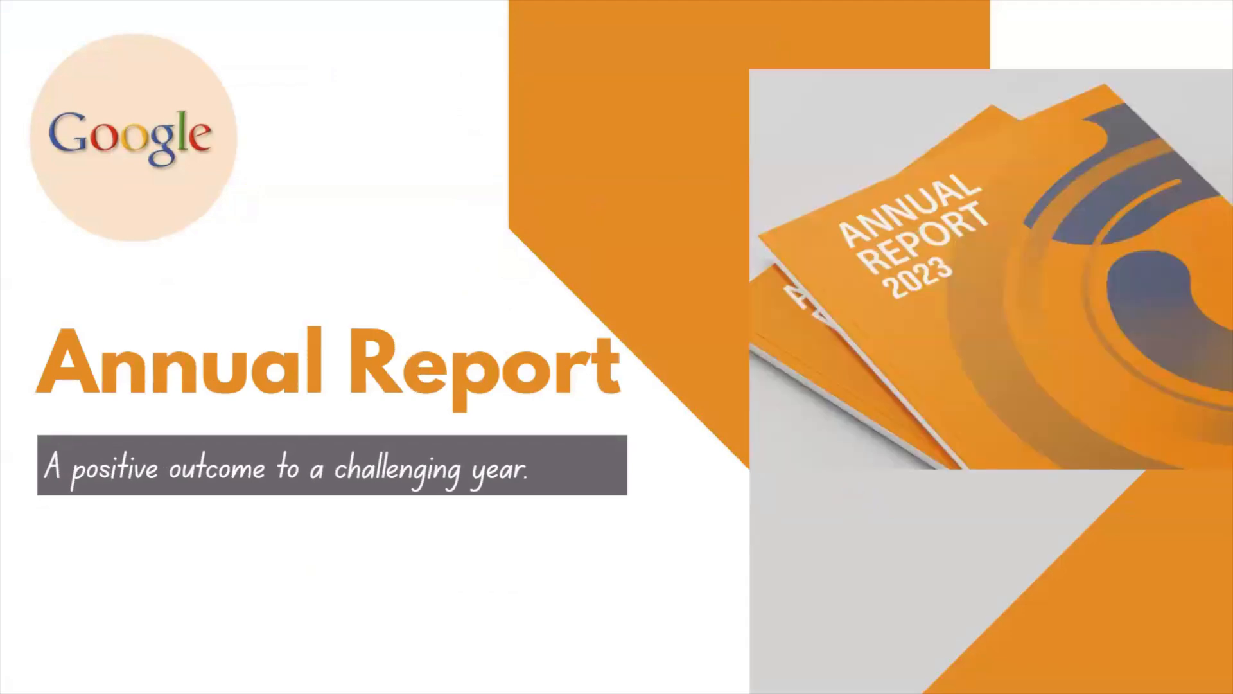
pyautogui.click(756, 416)
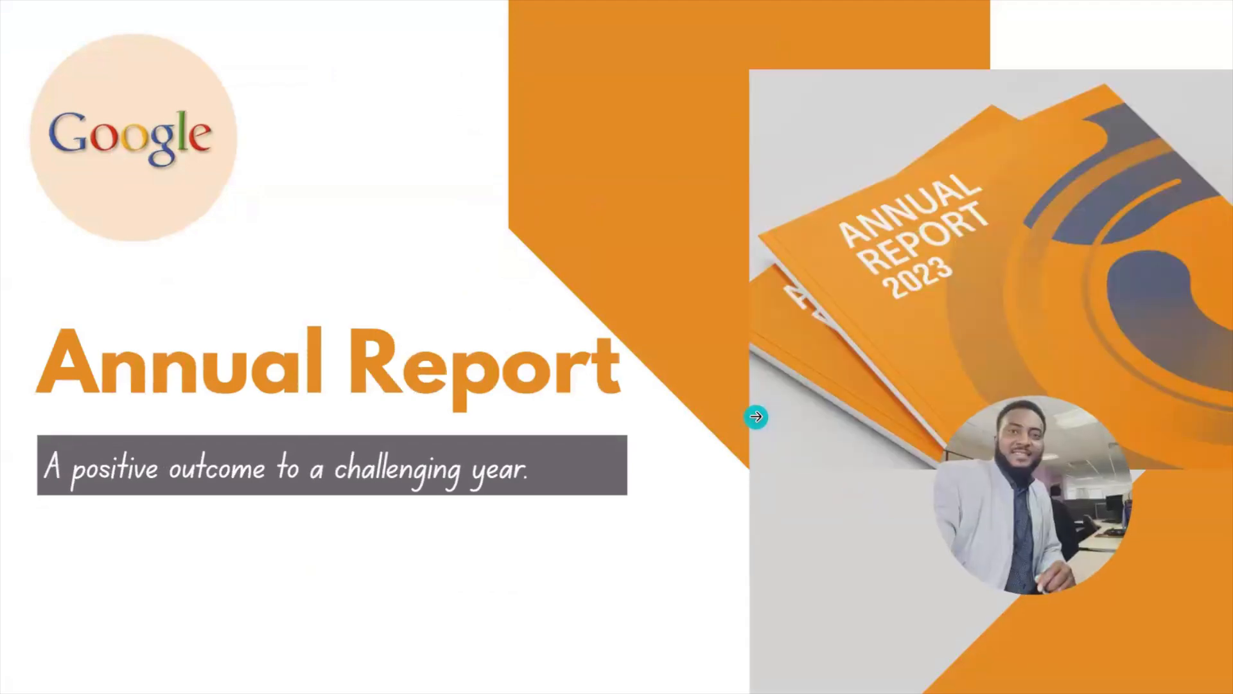
pyautogui.click(755, 416)
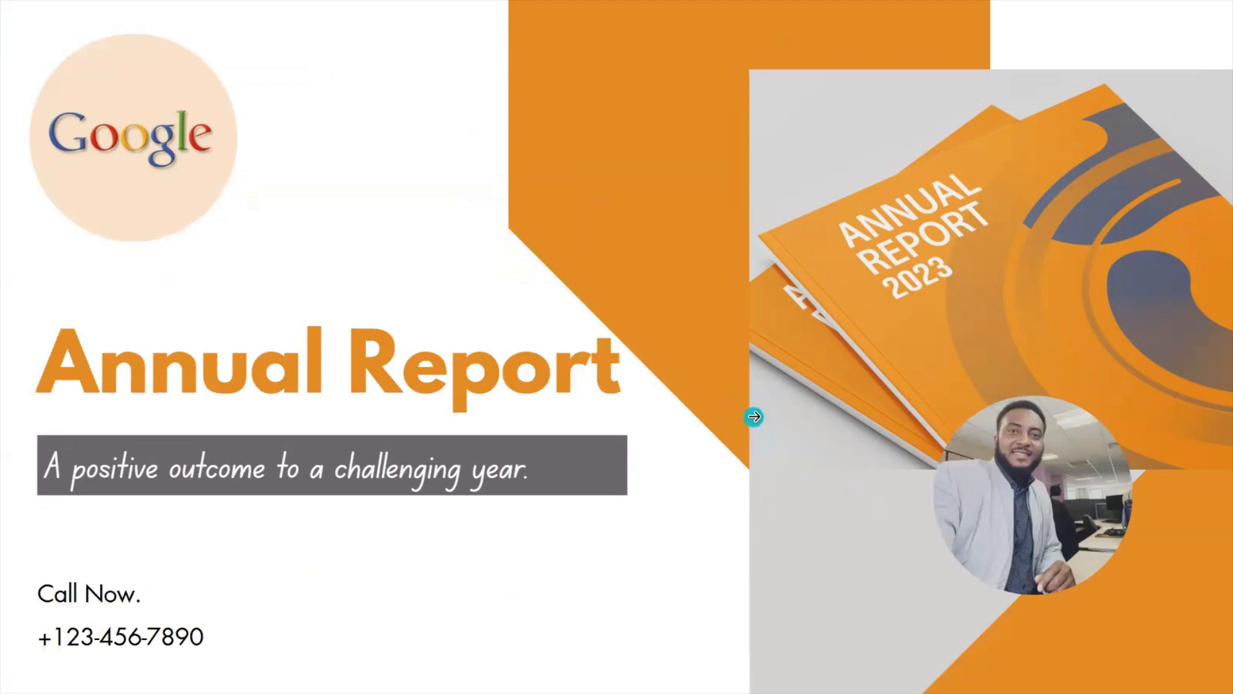
pyautogui.press('Escape')
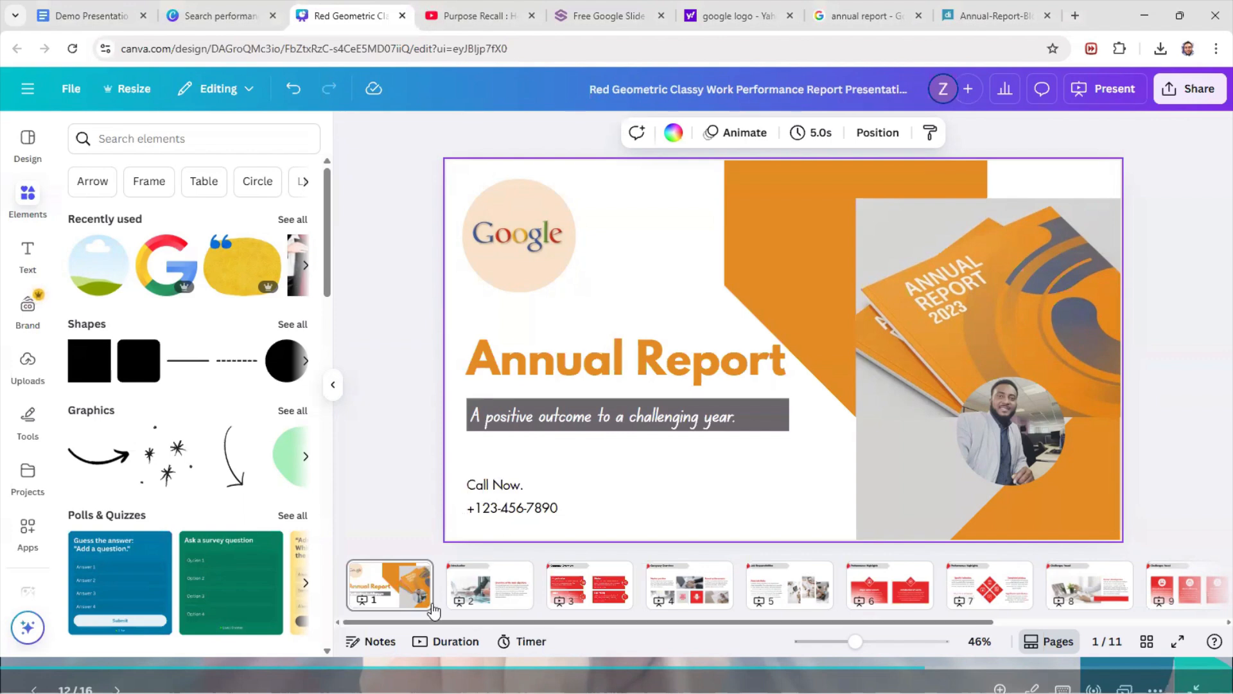
# Step: Add a 1.5-second Flow transition between slides 1 and 2
pyautogui.moveTo(436, 597)
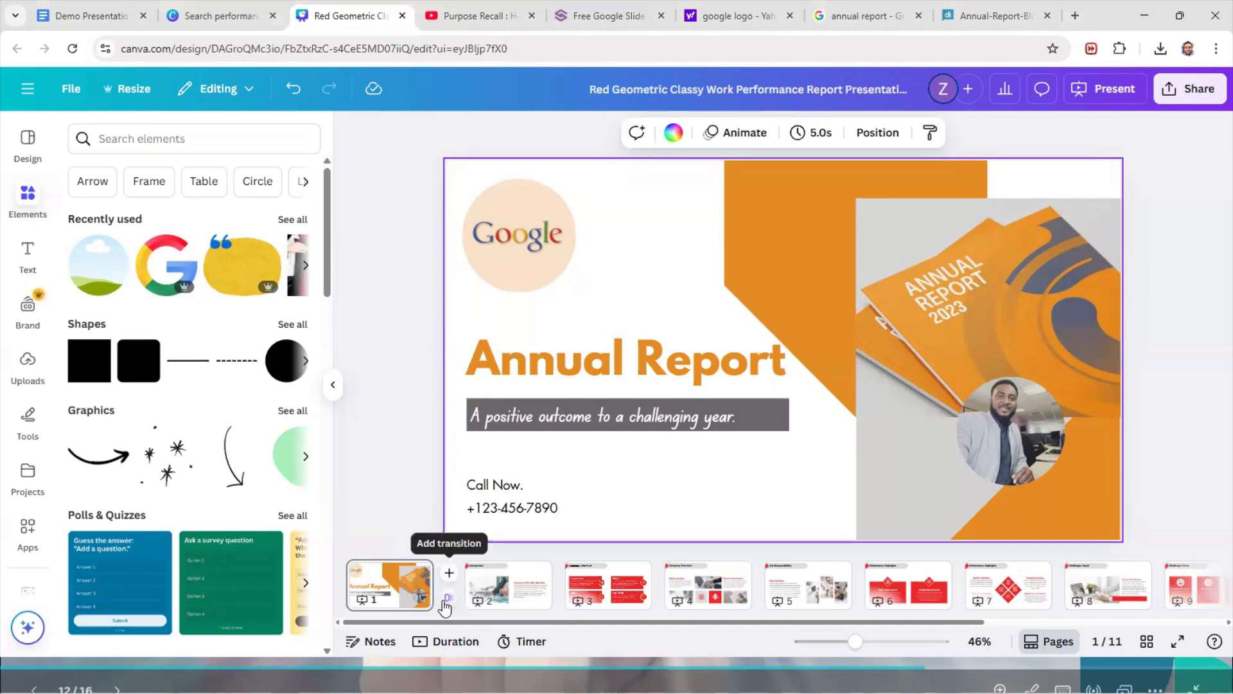
pyautogui.click(448, 598)
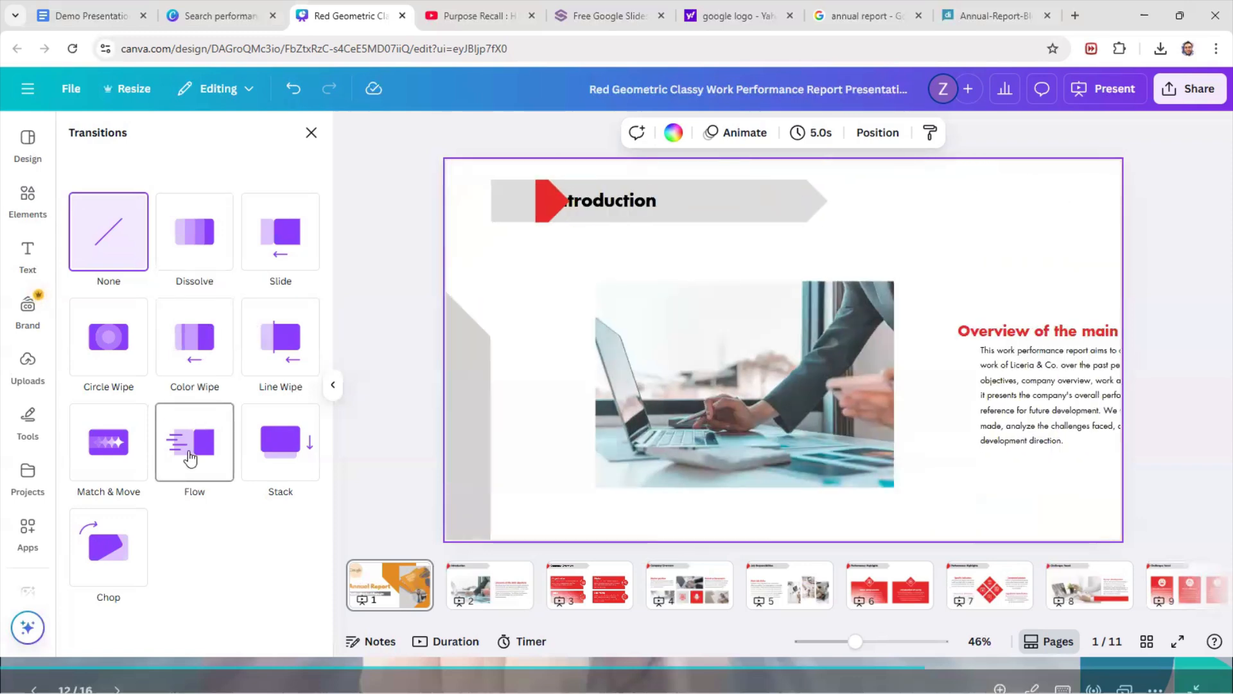
pyautogui.click(190, 457)
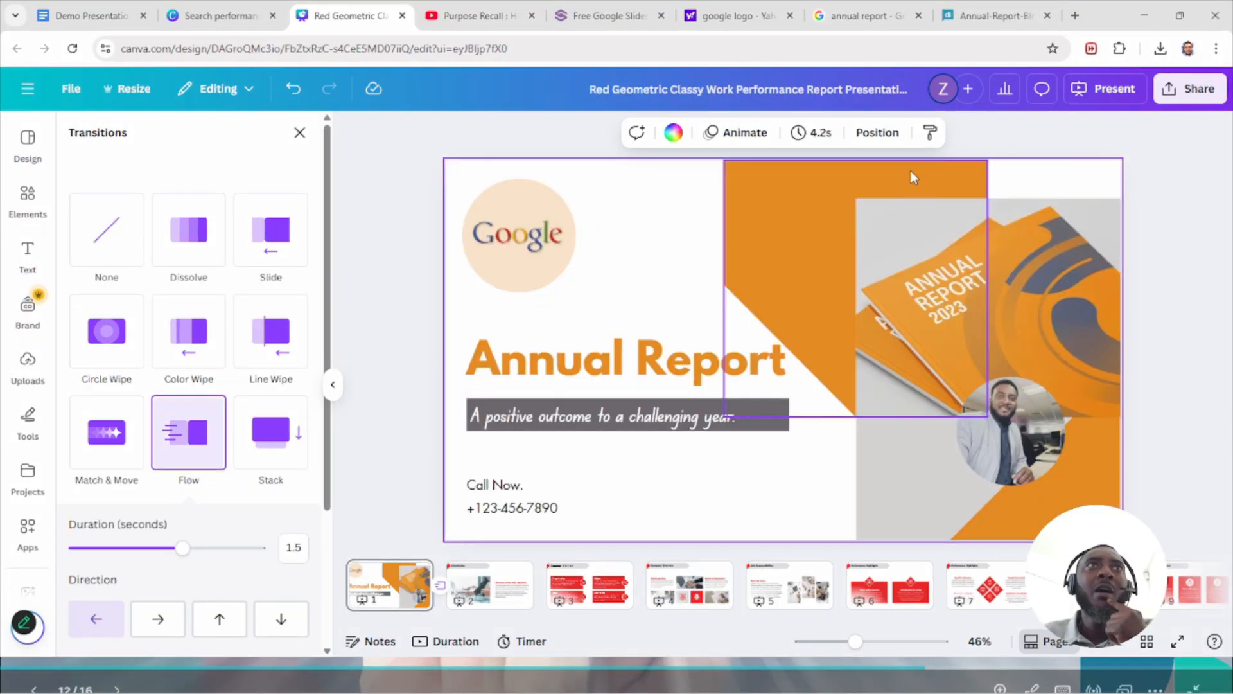
pyautogui.click(1094, 90)
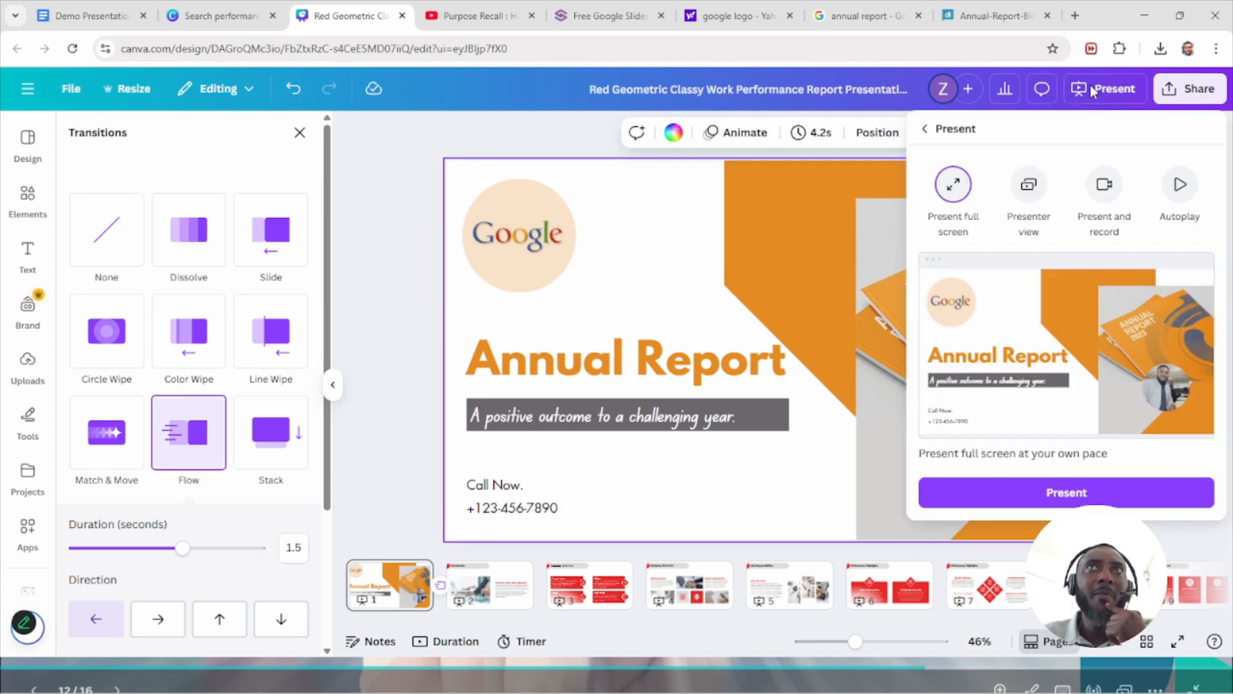
pyautogui.click(1055, 495)
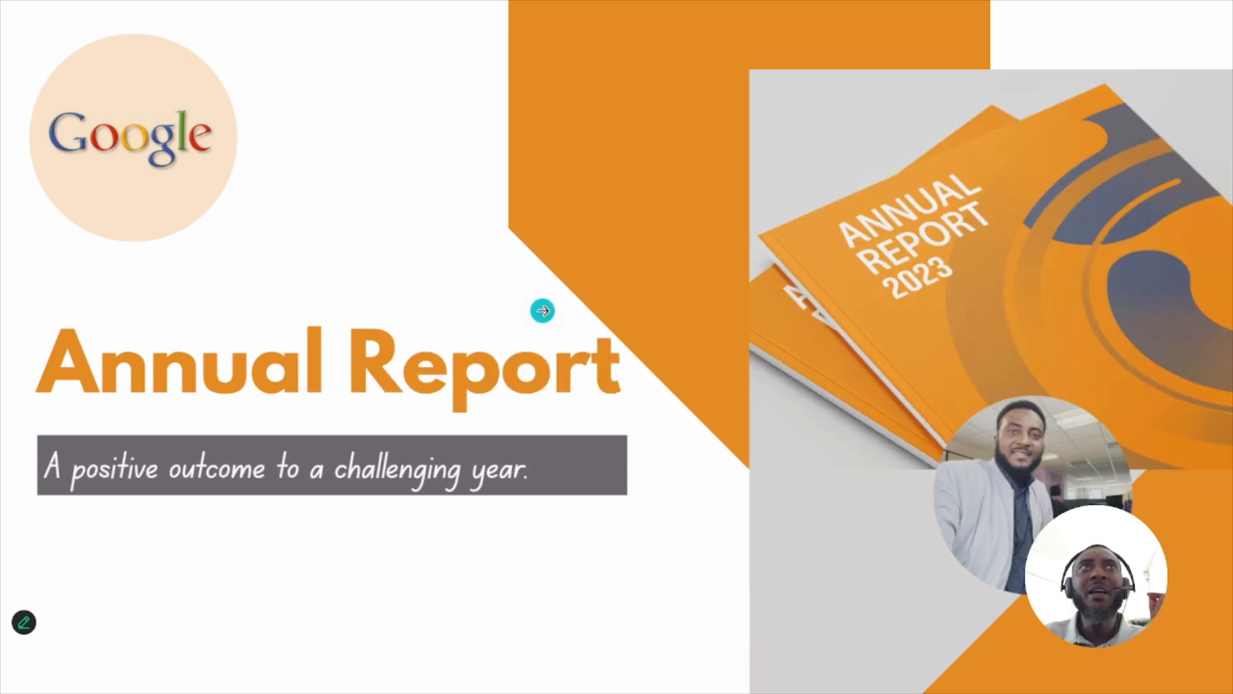
pyautogui.click(542, 308)
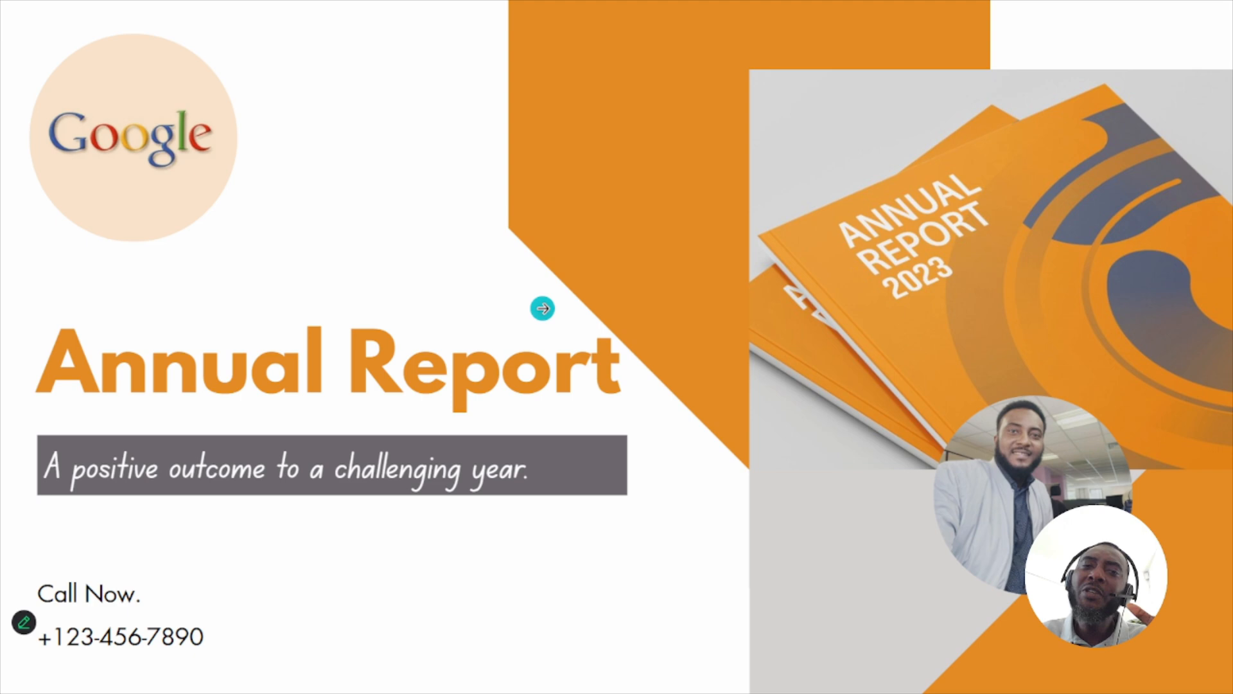
pyautogui.click(543, 309)
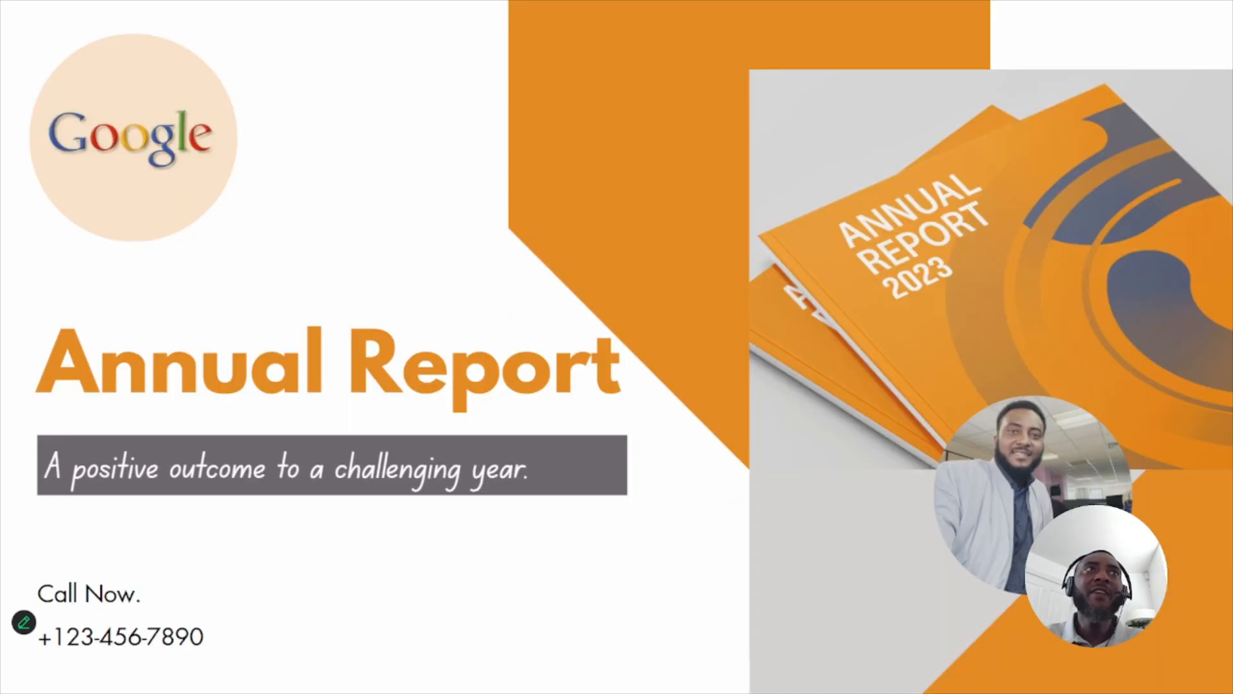
pyautogui.click(509, 310)
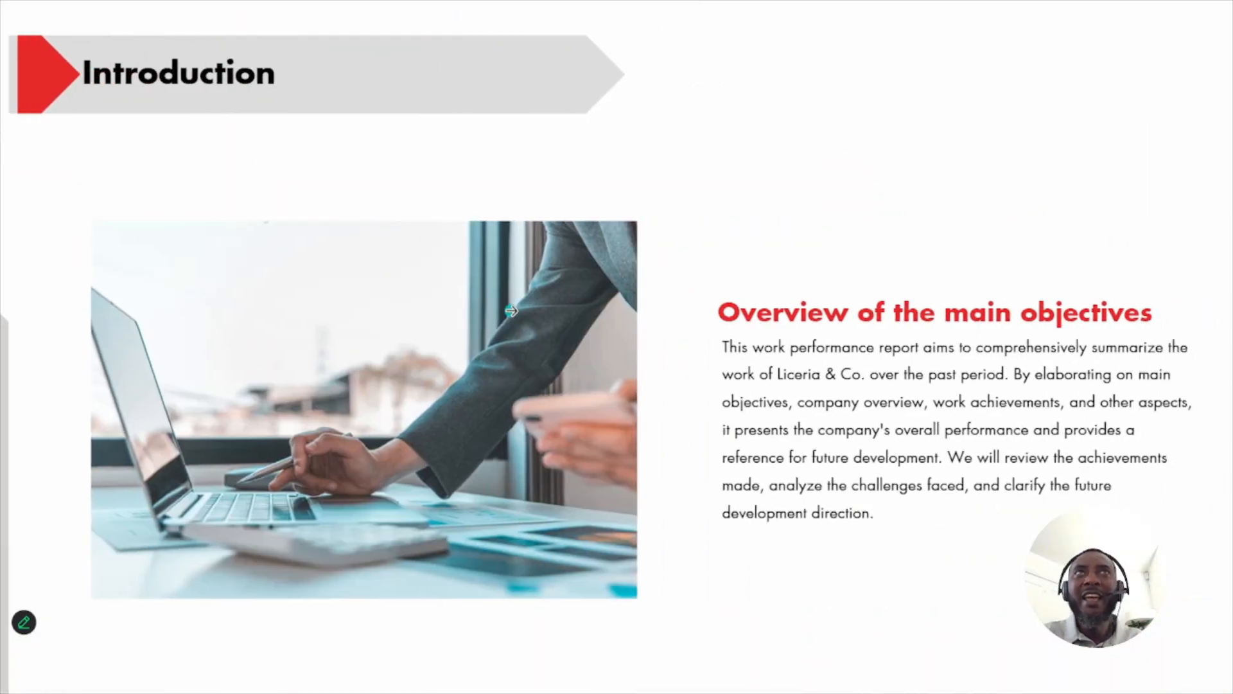
pyautogui.click(511, 311)
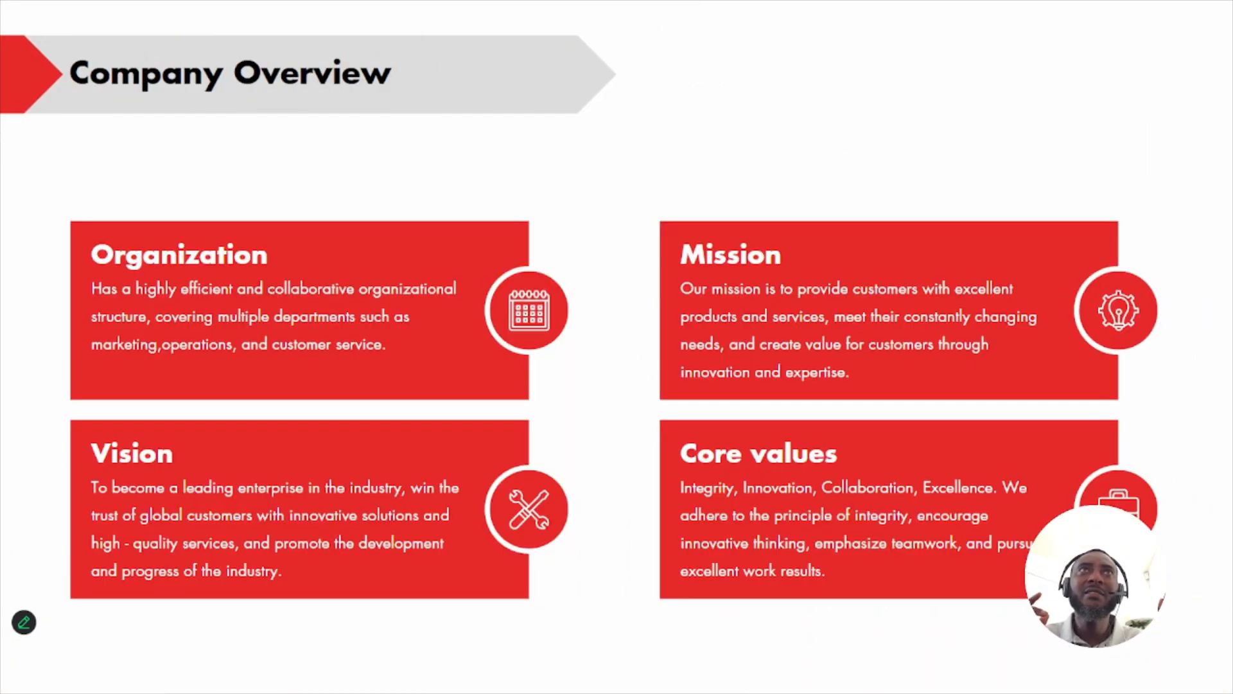
pyautogui.press('Left')
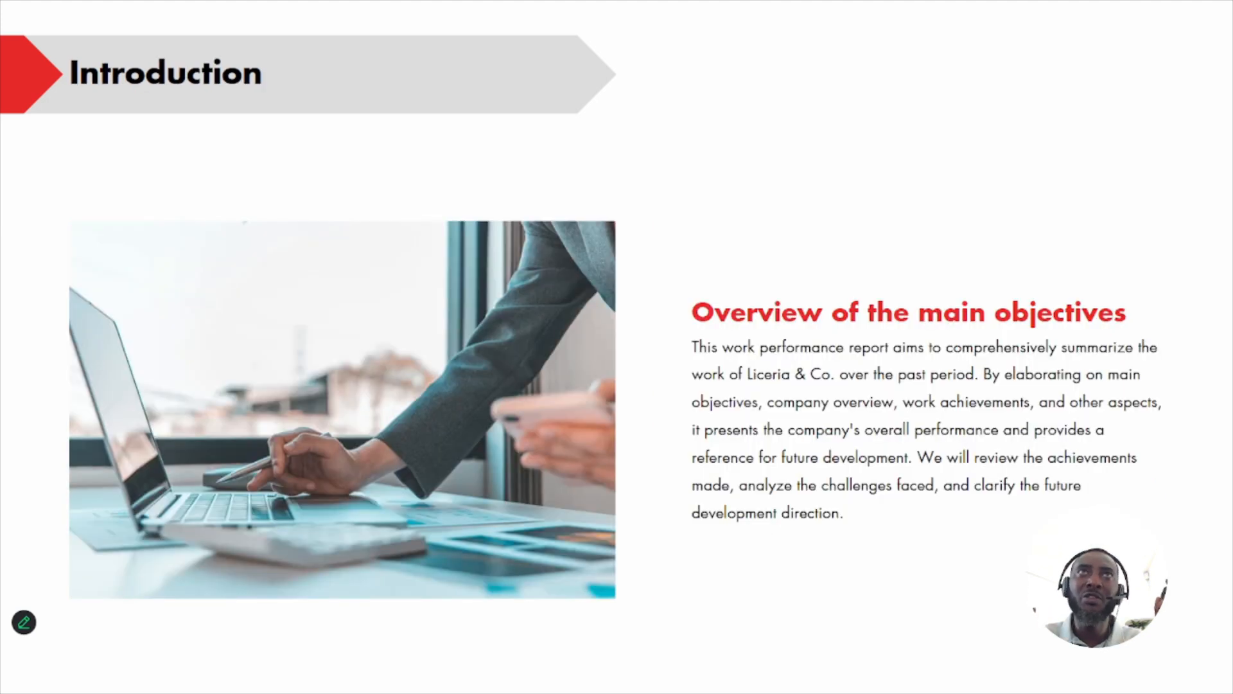
pyautogui.press('Right')
pyautogui.press('Left')
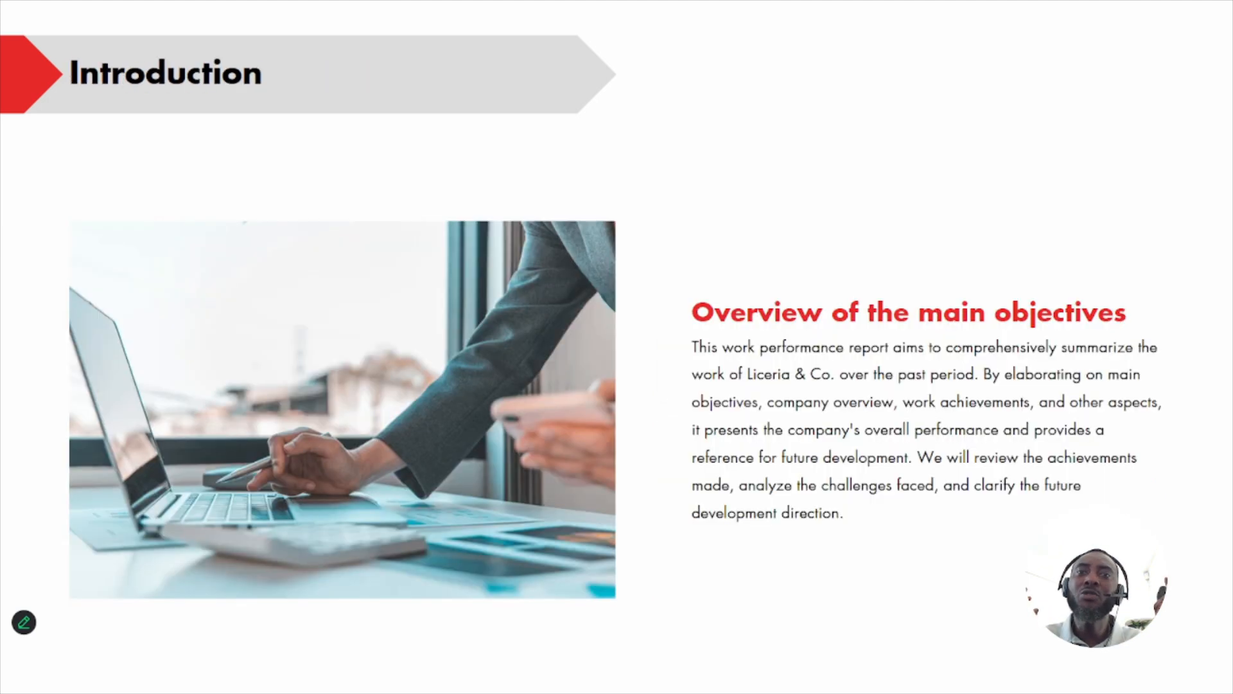
pyautogui.press('Left')
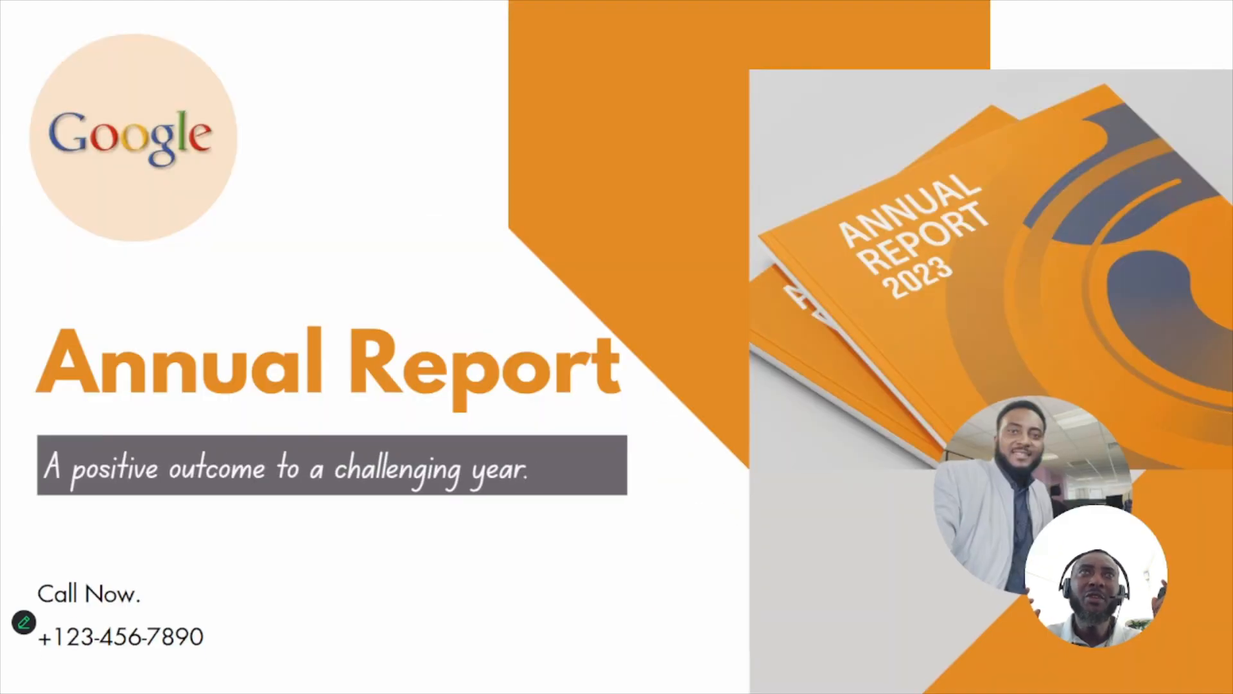
pyautogui.press('Right')
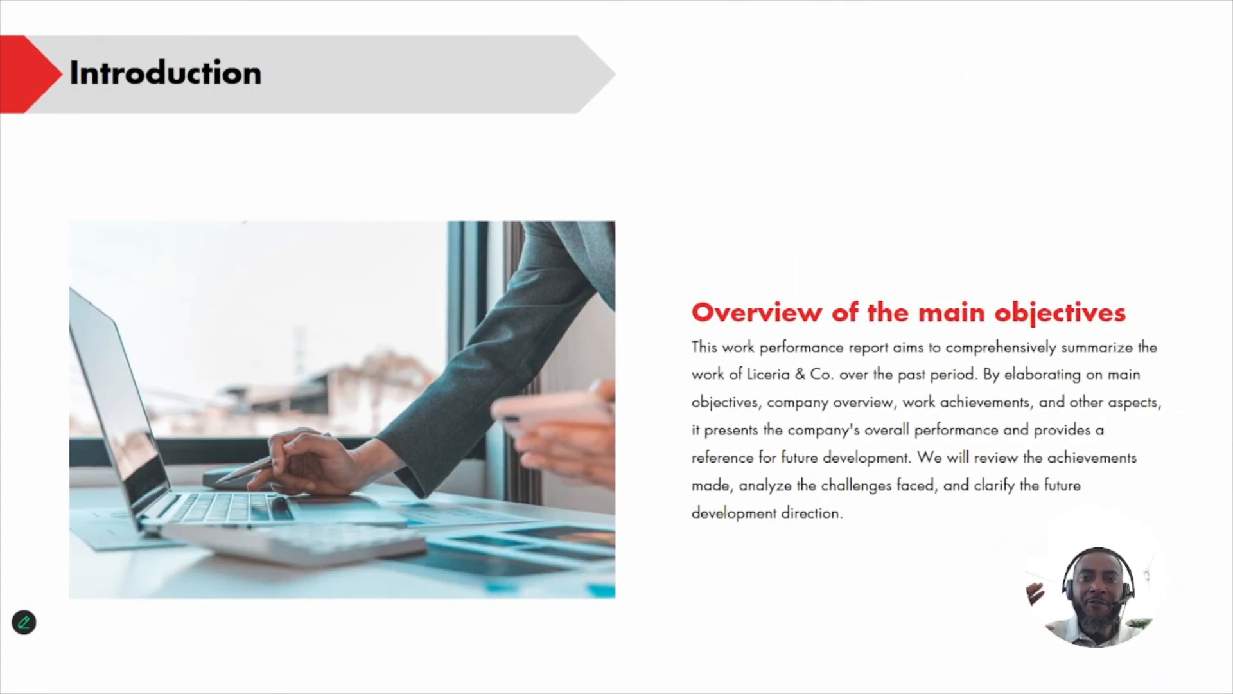
pyautogui.press('Left')
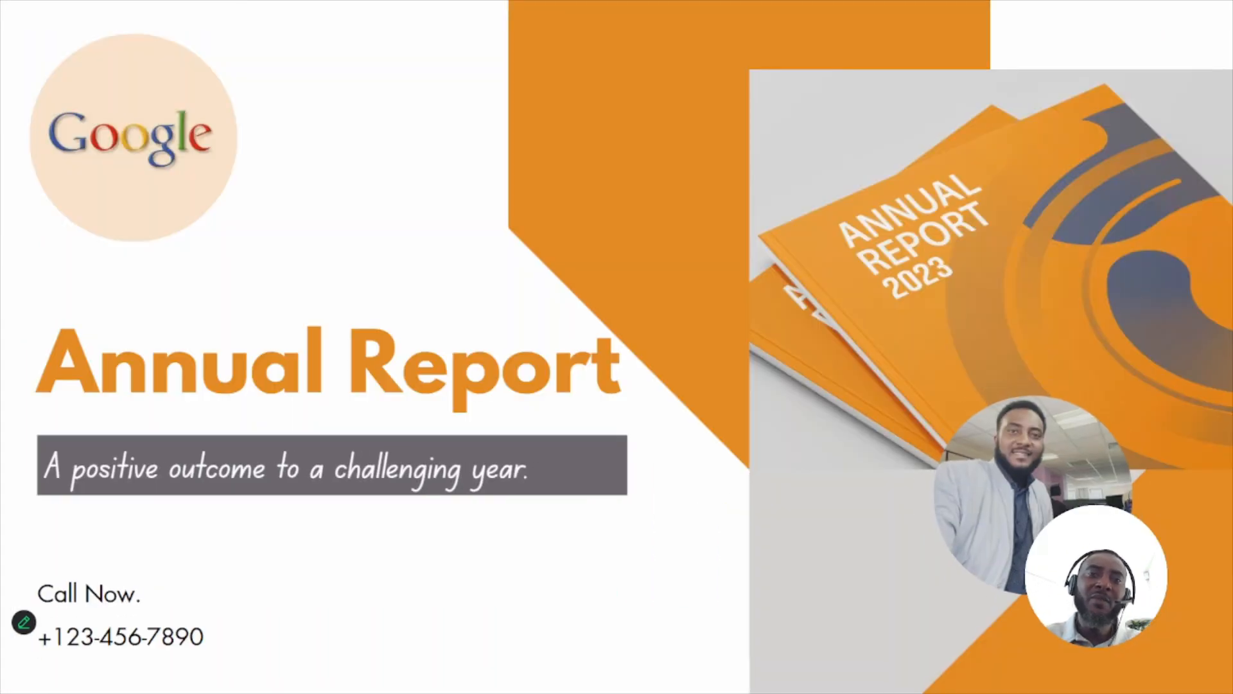
pyautogui.press('Right')
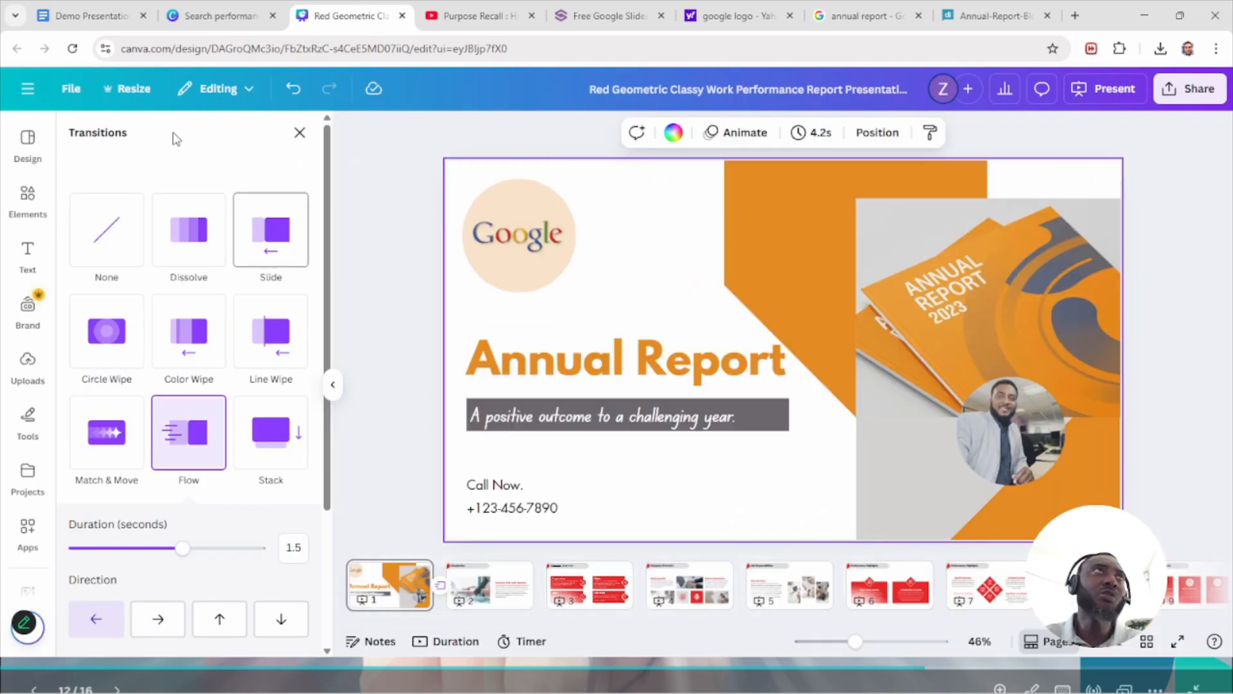
# Step: In the Demo Presentation doc, select the Slide 1 lines, then the three Slide 2 bullet statements
pyautogui.click(93, 15)
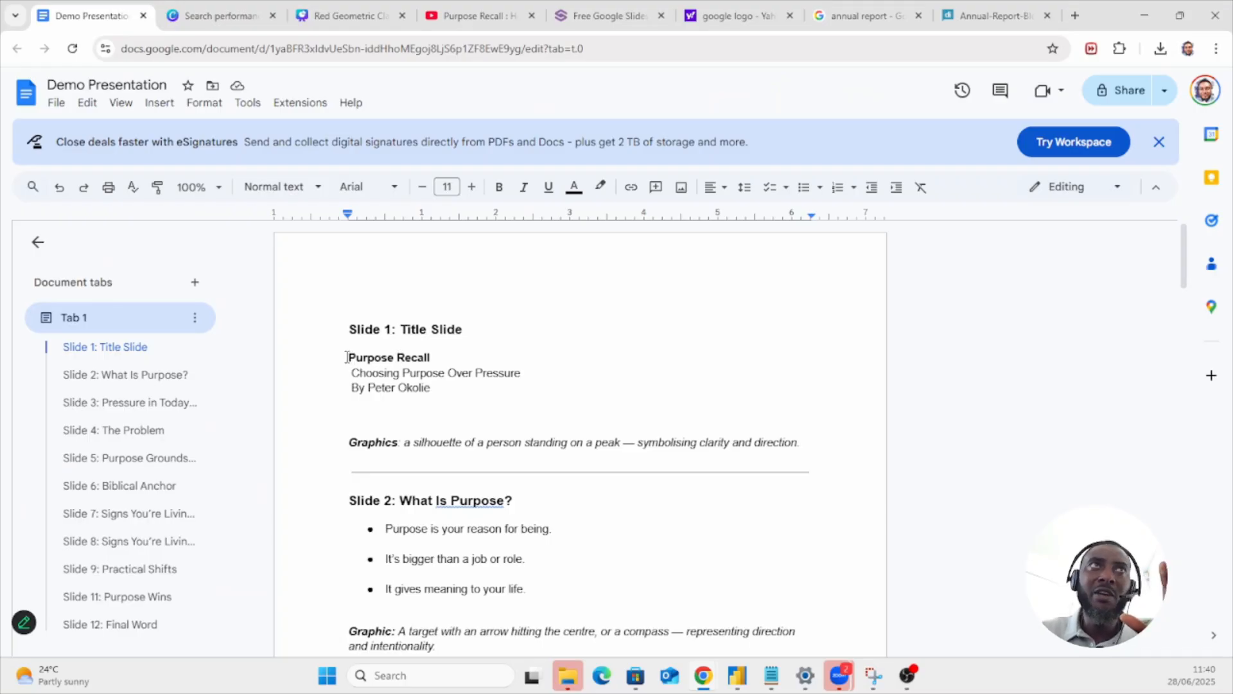
pyautogui.tripleClick(346, 357)
pyautogui.moveTo(351, 374); pyautogui.dragTo(532, 376)
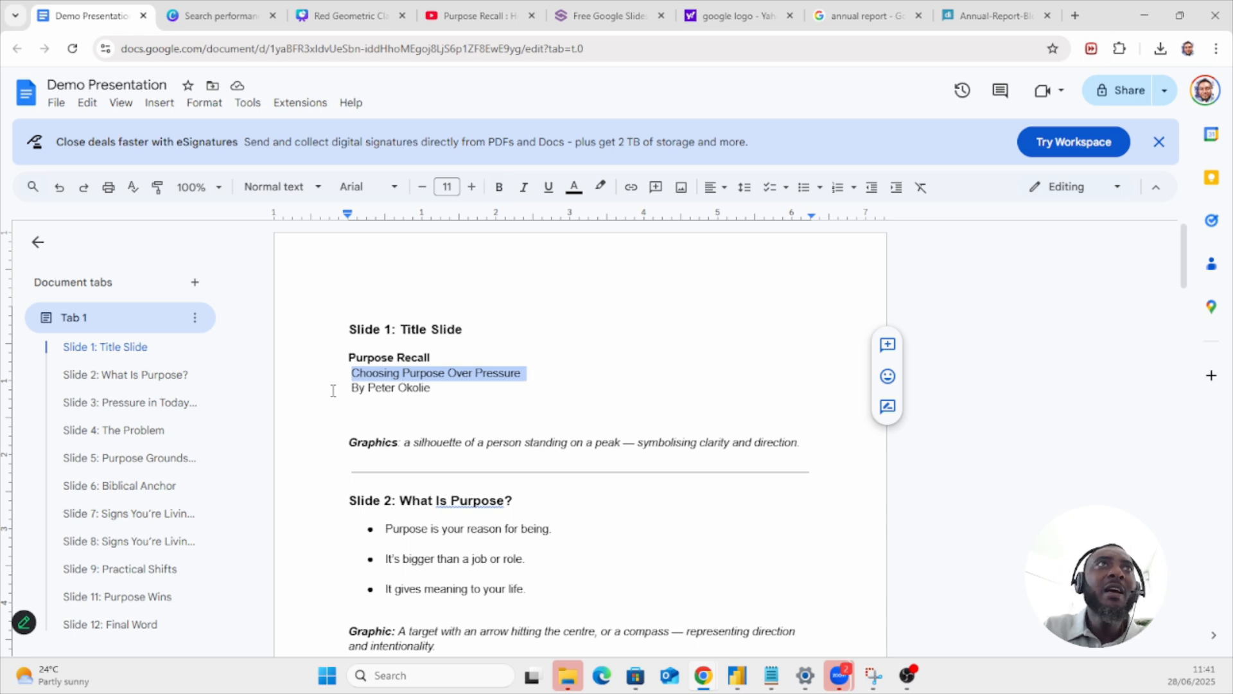
pyautogui.moveTo(333, 390); pyautogui.dragTo(437, 389)
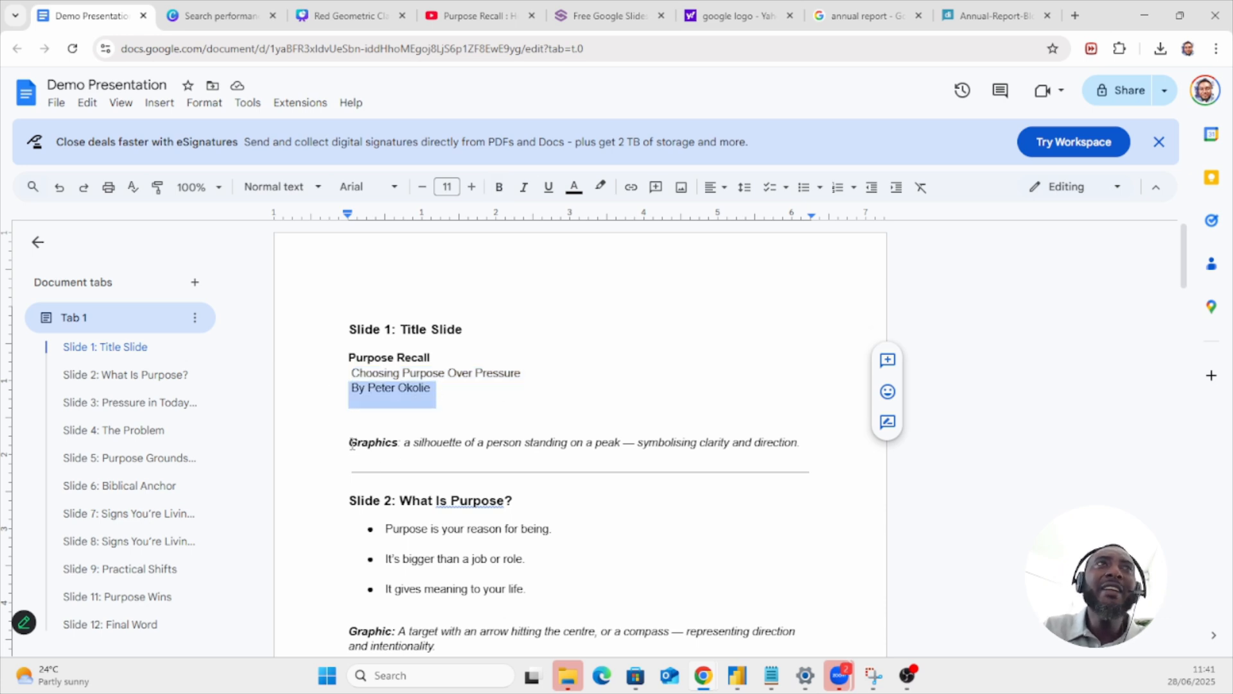
pyautogui.moveTo(350, 443); pyautogui.dragTo(818, 456)
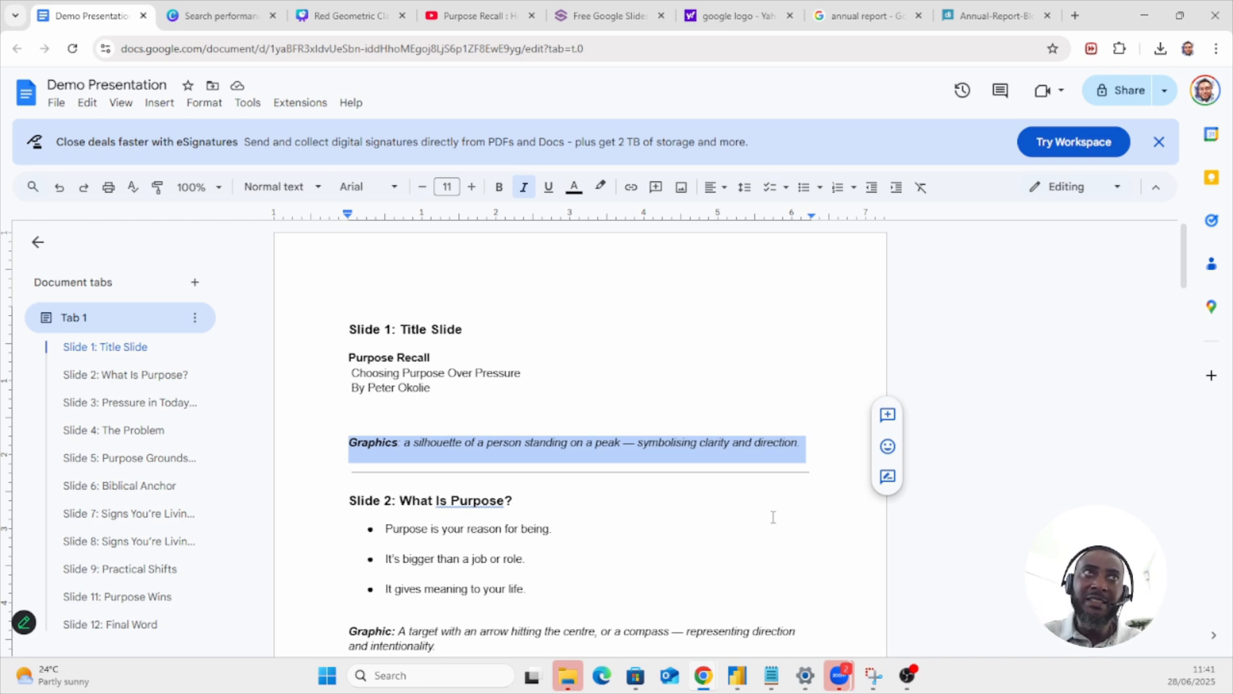
pyautogui.scroll(-2, 507, 488)
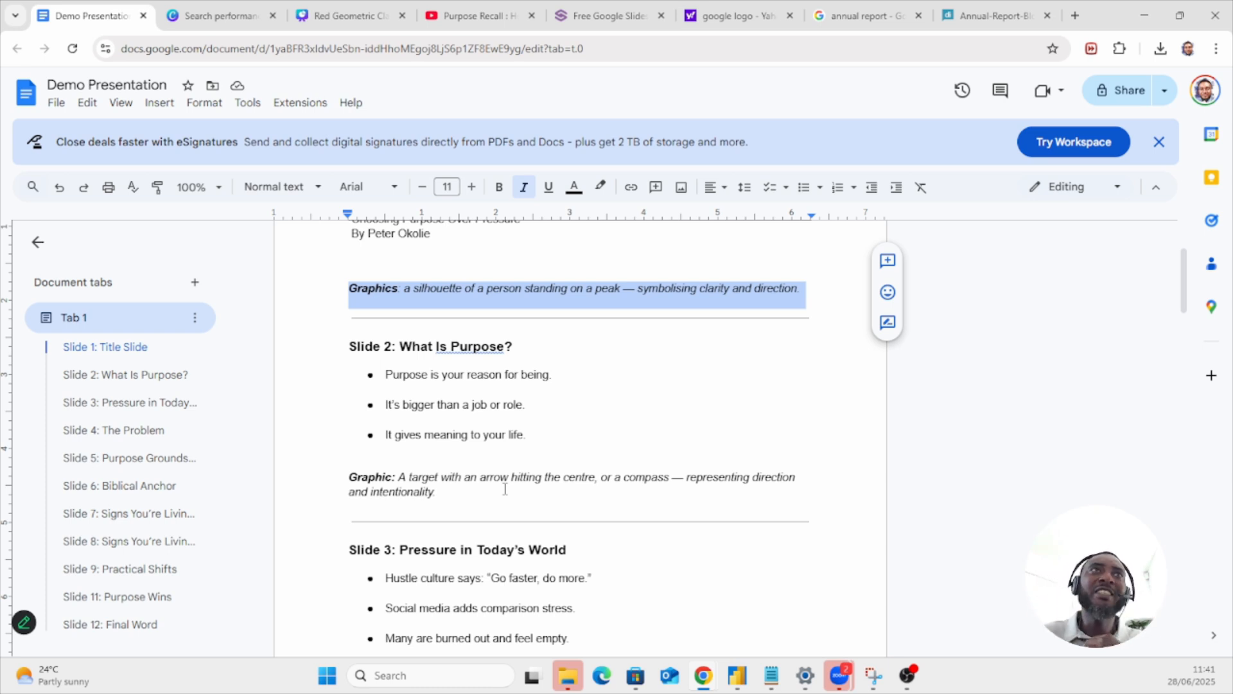
pyautogui.moveTo(531, 434); pyautogui.dragTo(368, 371)
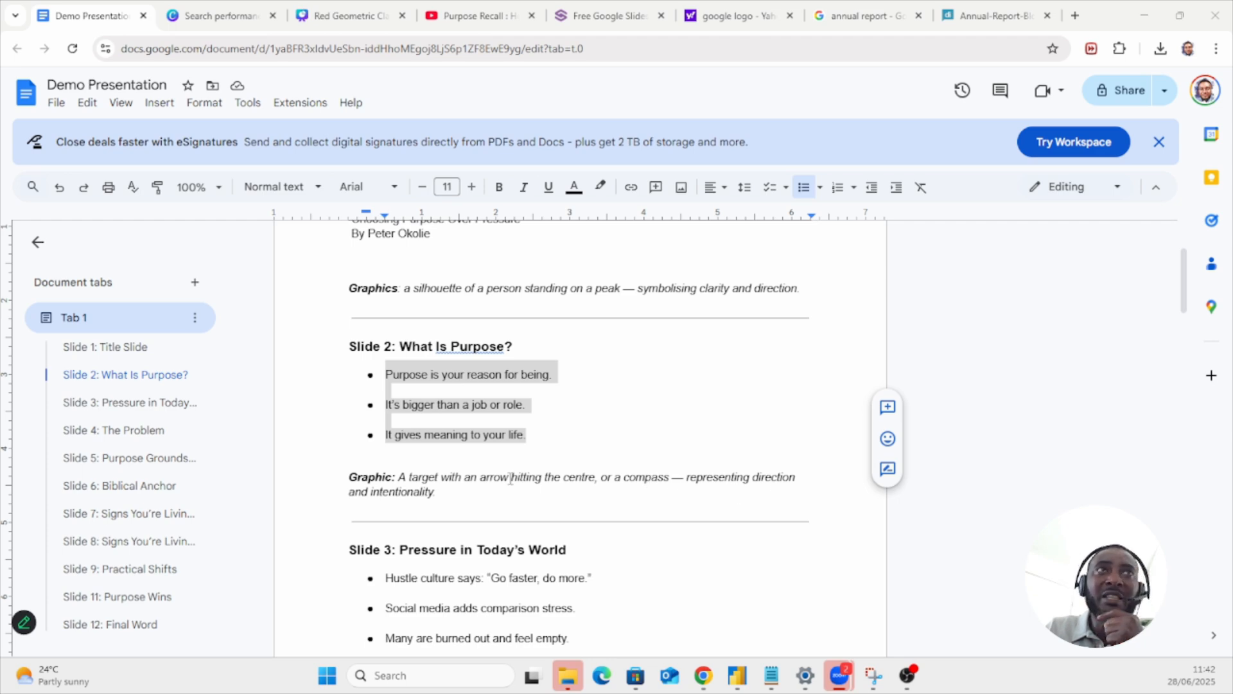
pyautogui.scroll(-3, 459, 491)
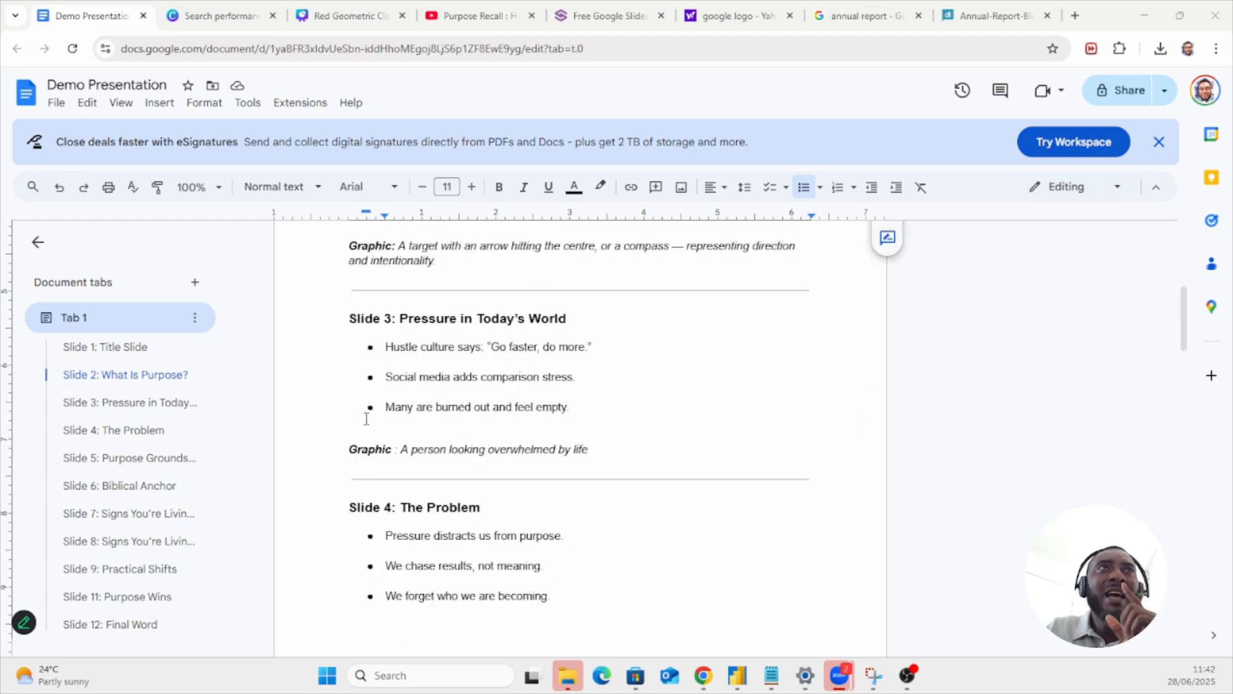
pyautogui.scroll(-5, 374, 379)
pyautogui.scroll(-6, 386, 477)
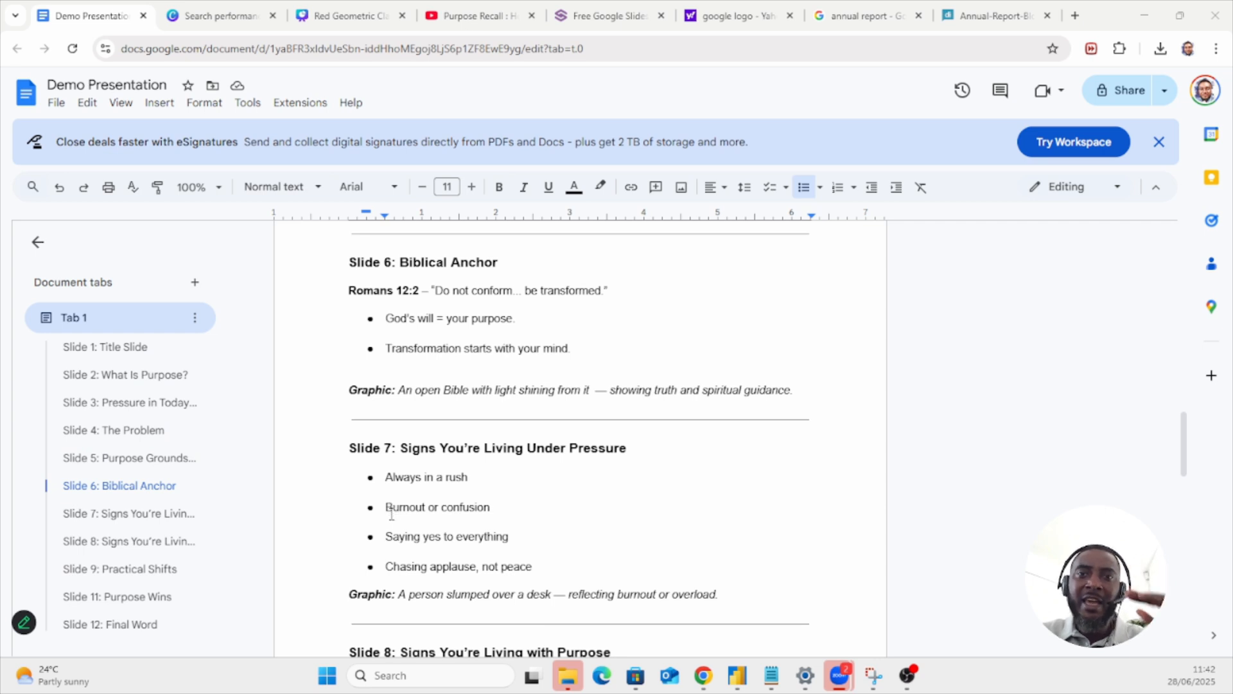
pyautogui.scroll(-5, 393, 514)
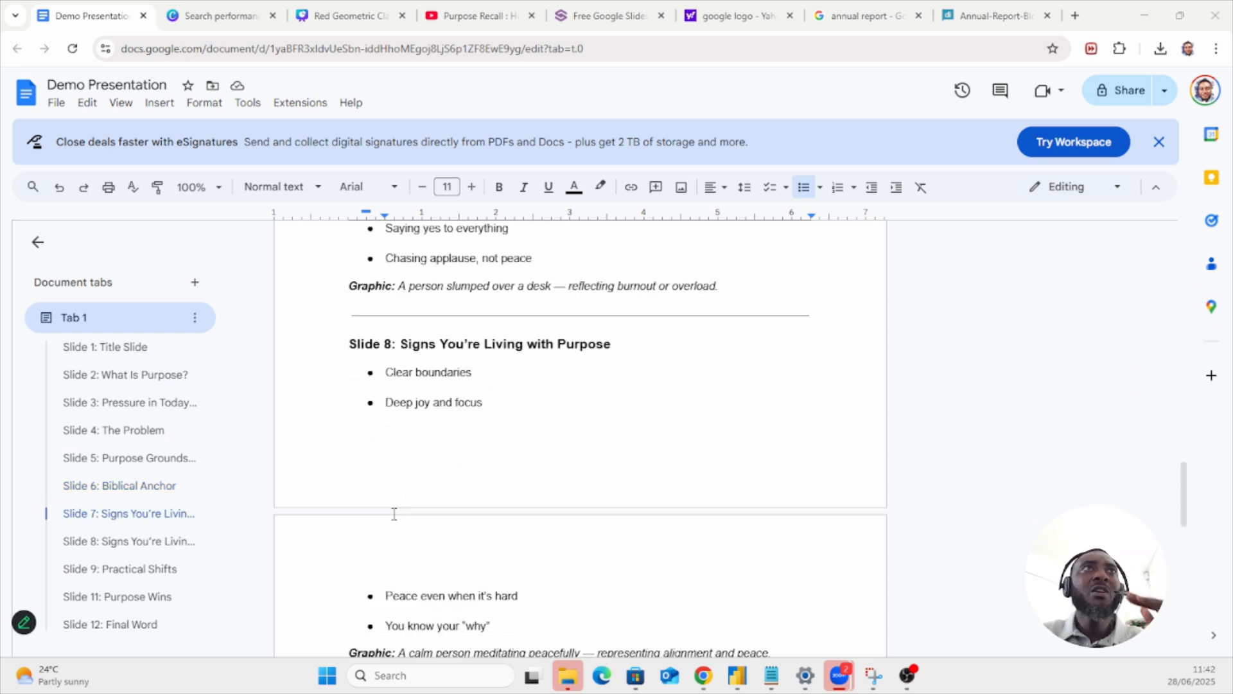
pyautogui.scroll(-4, 393, 514)
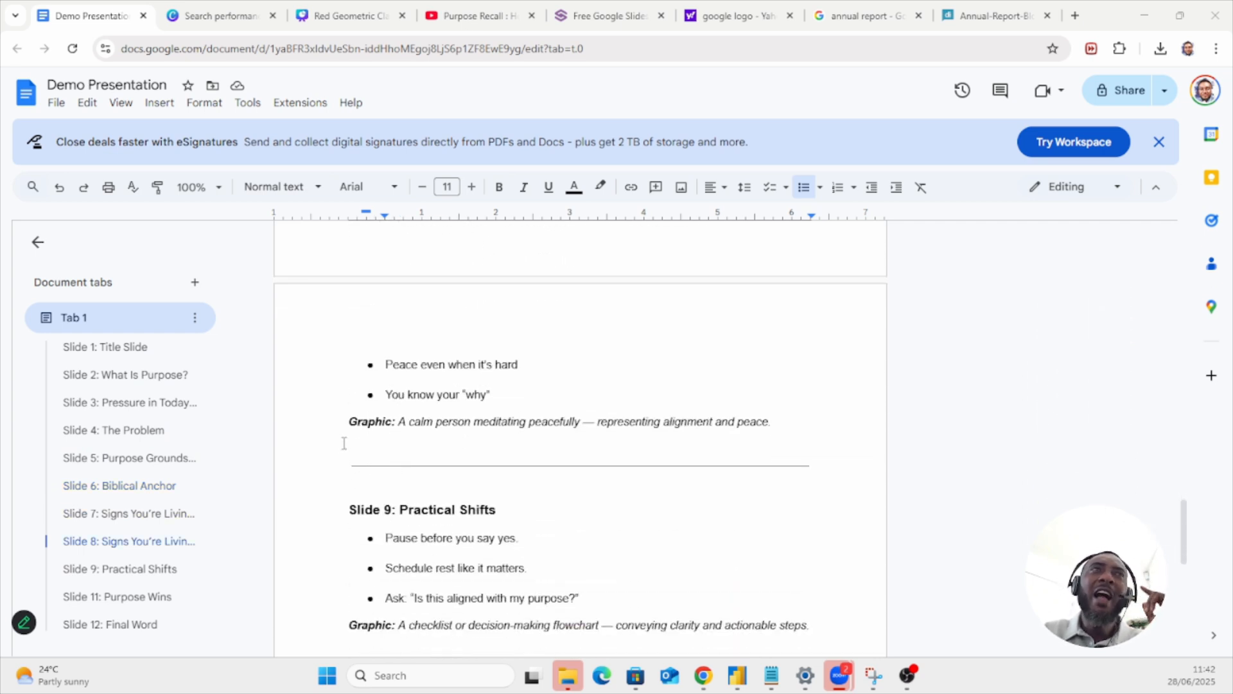
pyautogui.moveTo(351, 428); pyautogui.dragTo(763, 437)
pyautogui.scroll(-3, 484, 508)
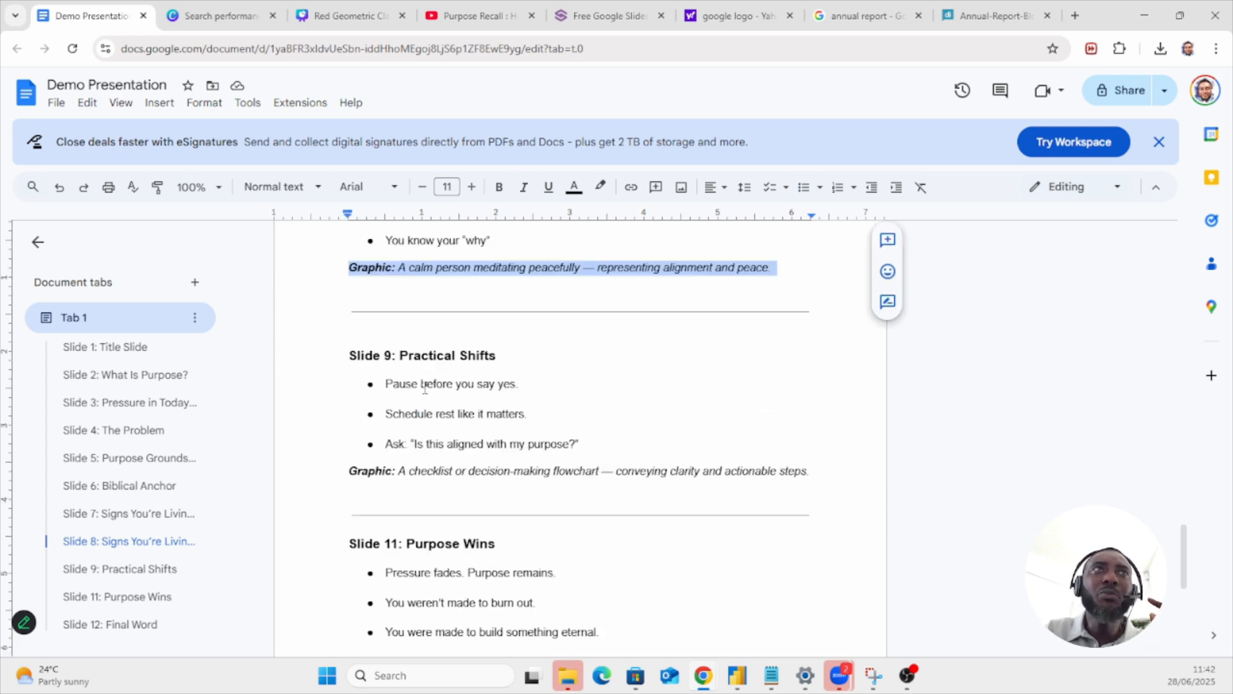
pyautogui.moveTo(347, 470); pyautogui.dragTo(808, 481)
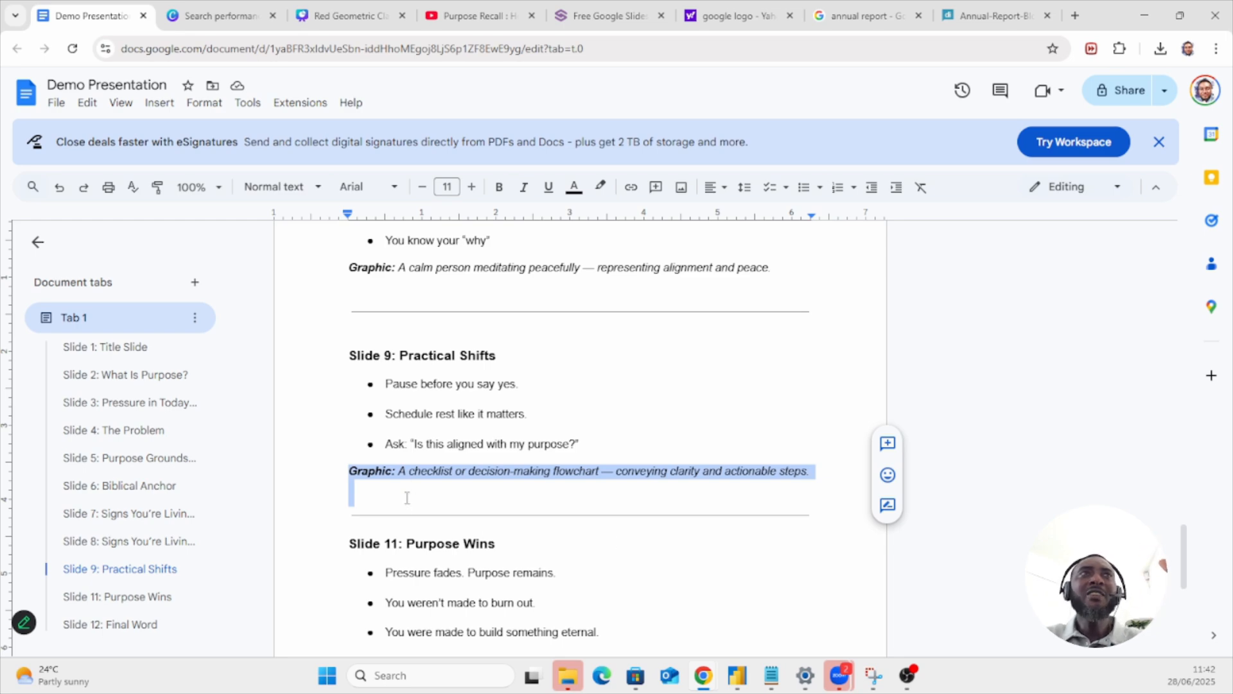
pyautogui.scroll(20, 460, 608)
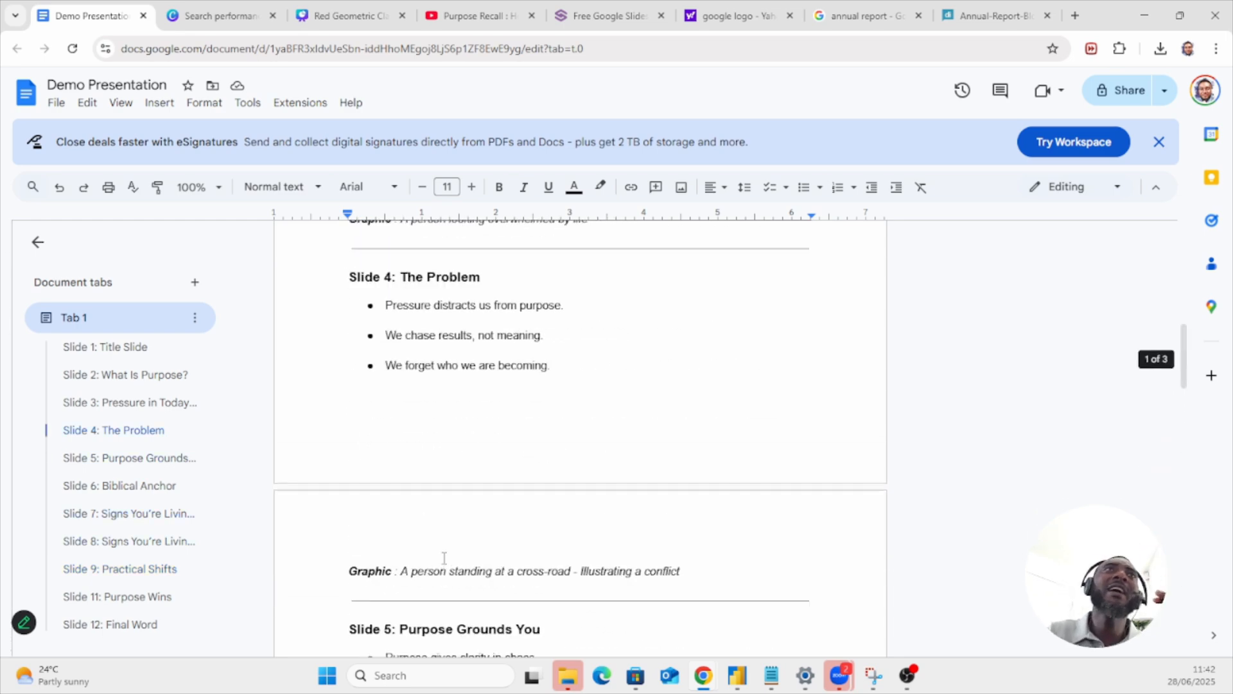
pyautogui.scroll(1, 399, 535)
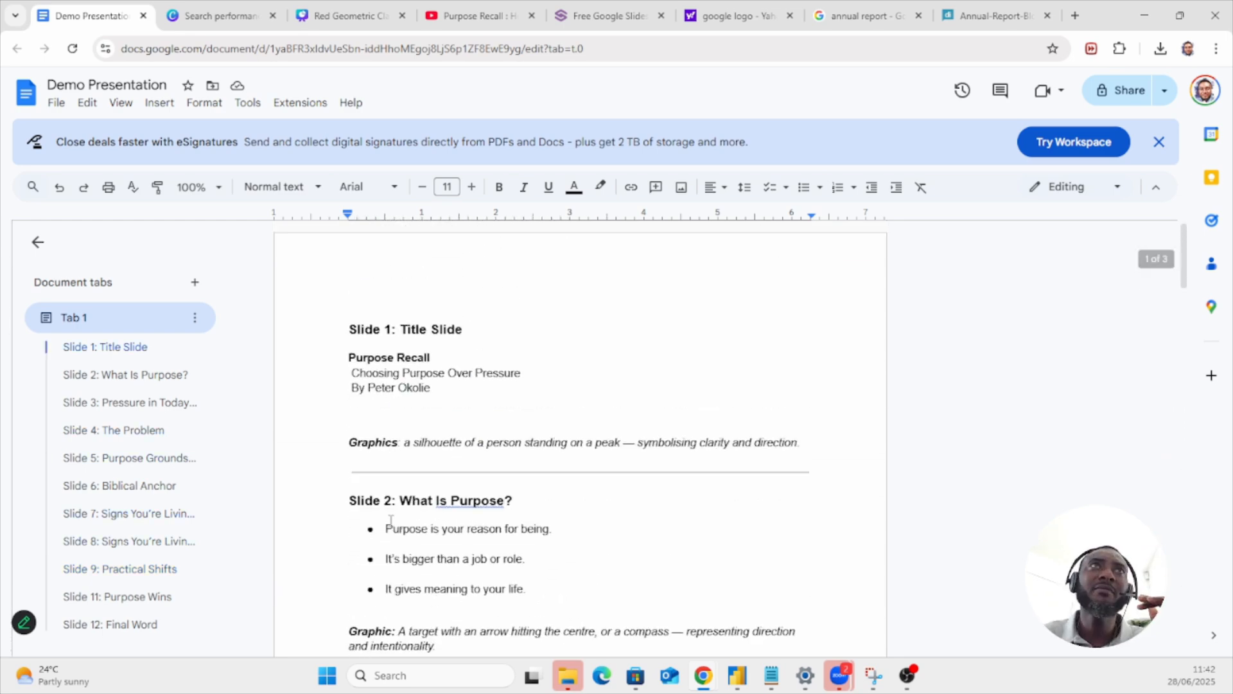
# Step: Return to the Red Geometric design and select the Google logo on the title slide
pyautogui.click(342, 18)
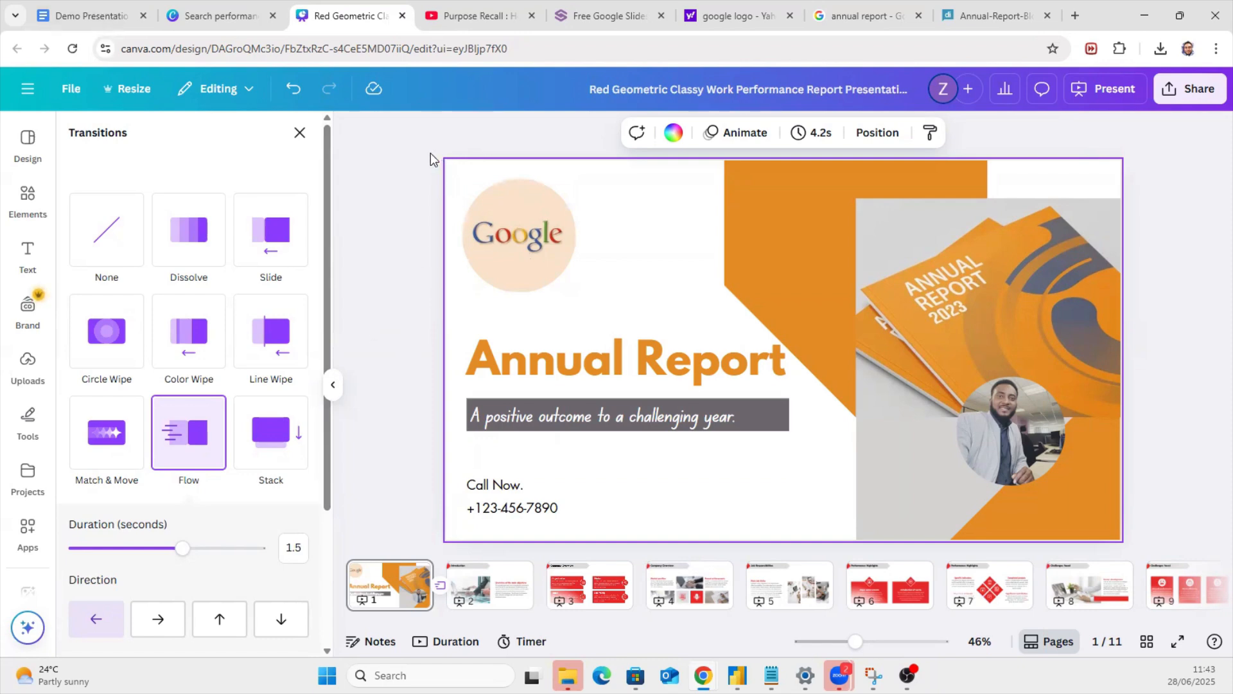
pyautogui.moveTo(432, 157); pyautogui.dragTo(1134, 543)
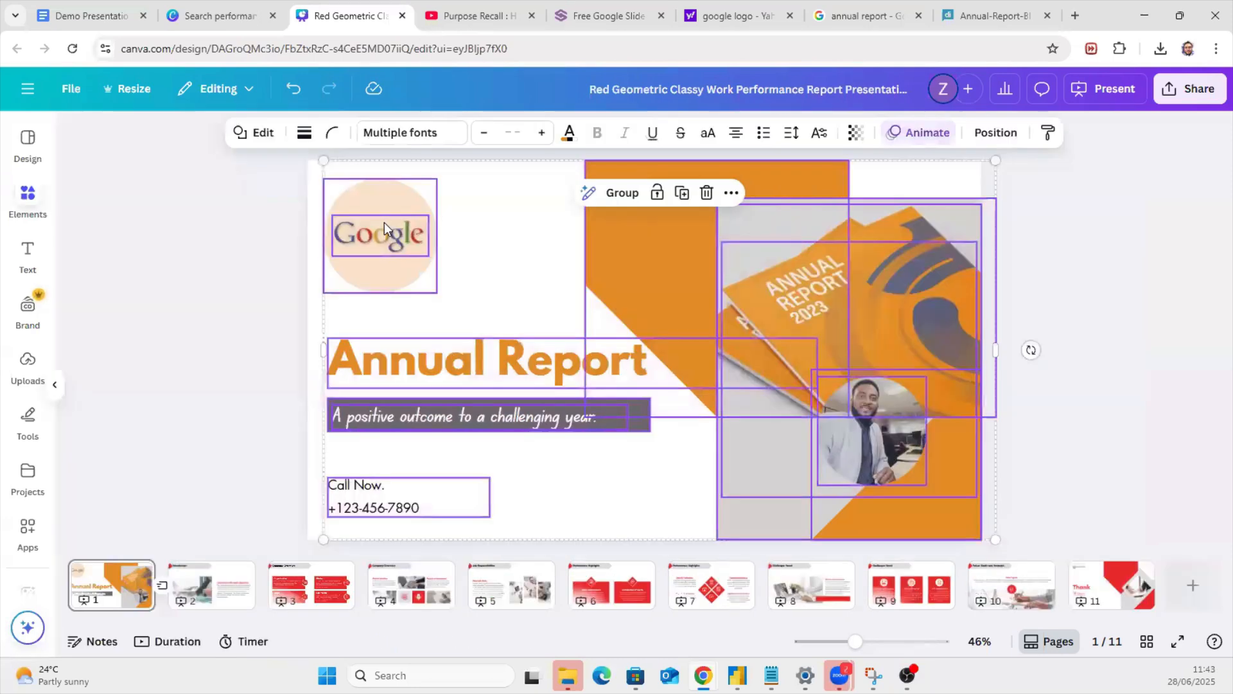
pyautogui.click(384, 222)
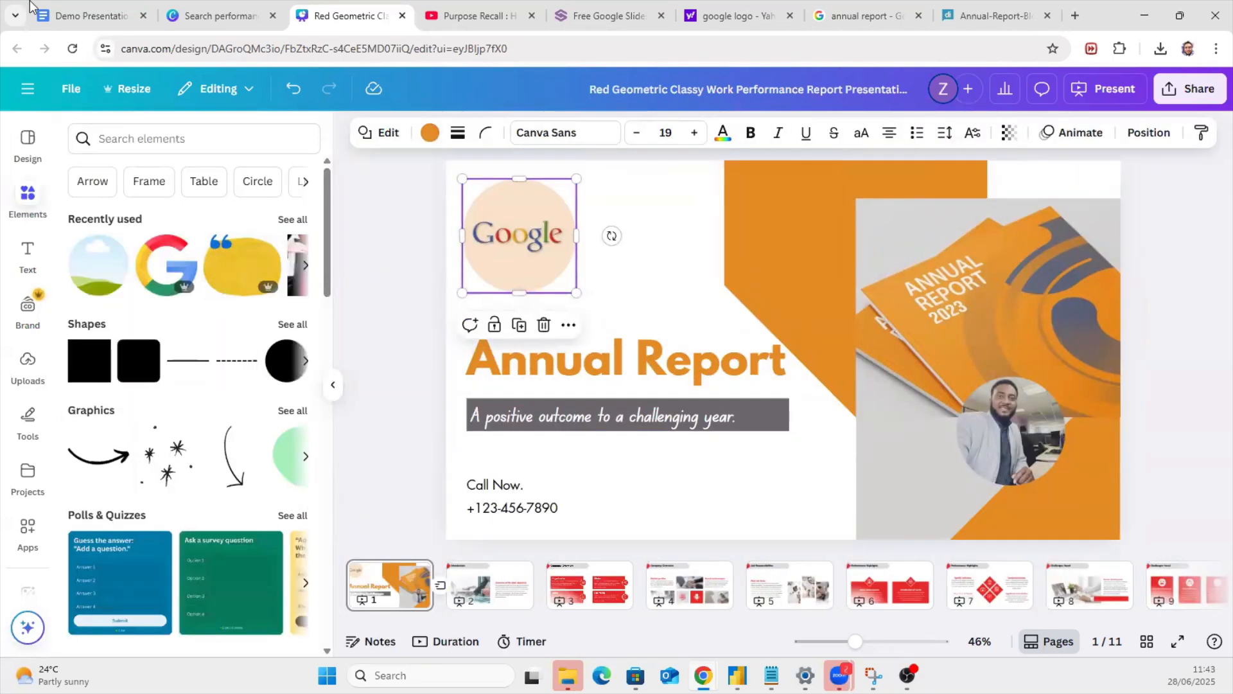
# Step: Look over the Slide 1–2 outline text in the doc, then go to the Canva template search
pyautogui.click(101, 18)
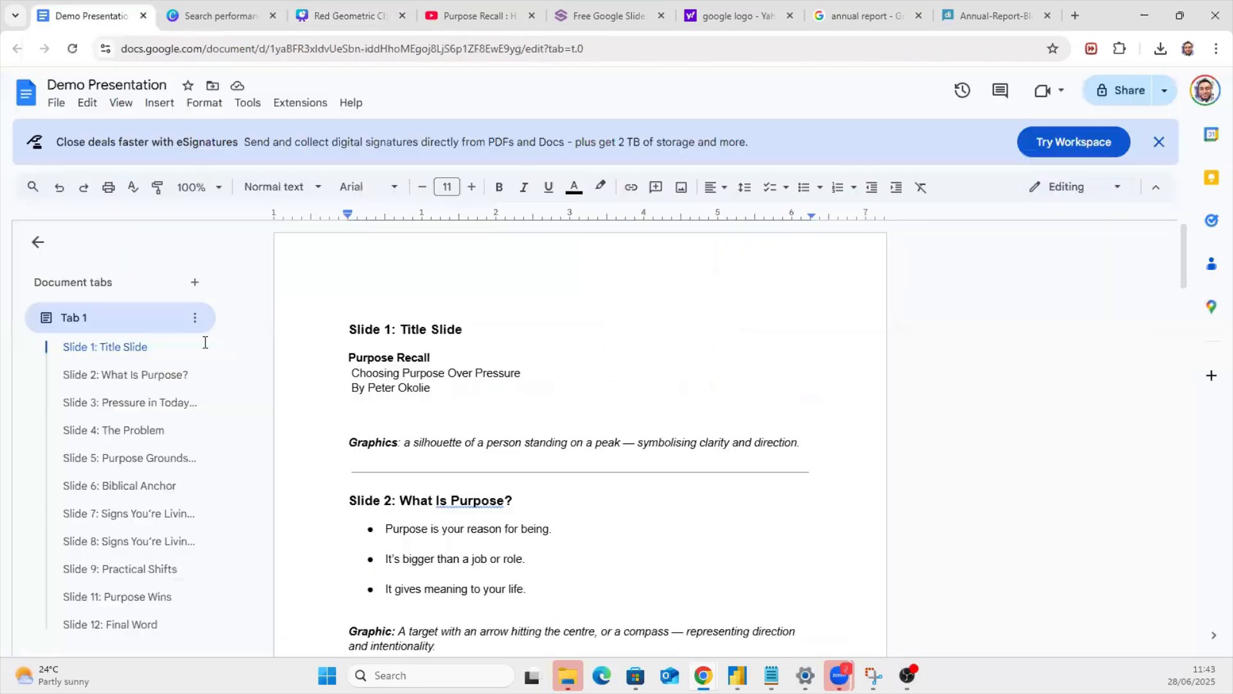
pyautogui.moveTo(341, 330); pyautogui.dragTo(539, 644)
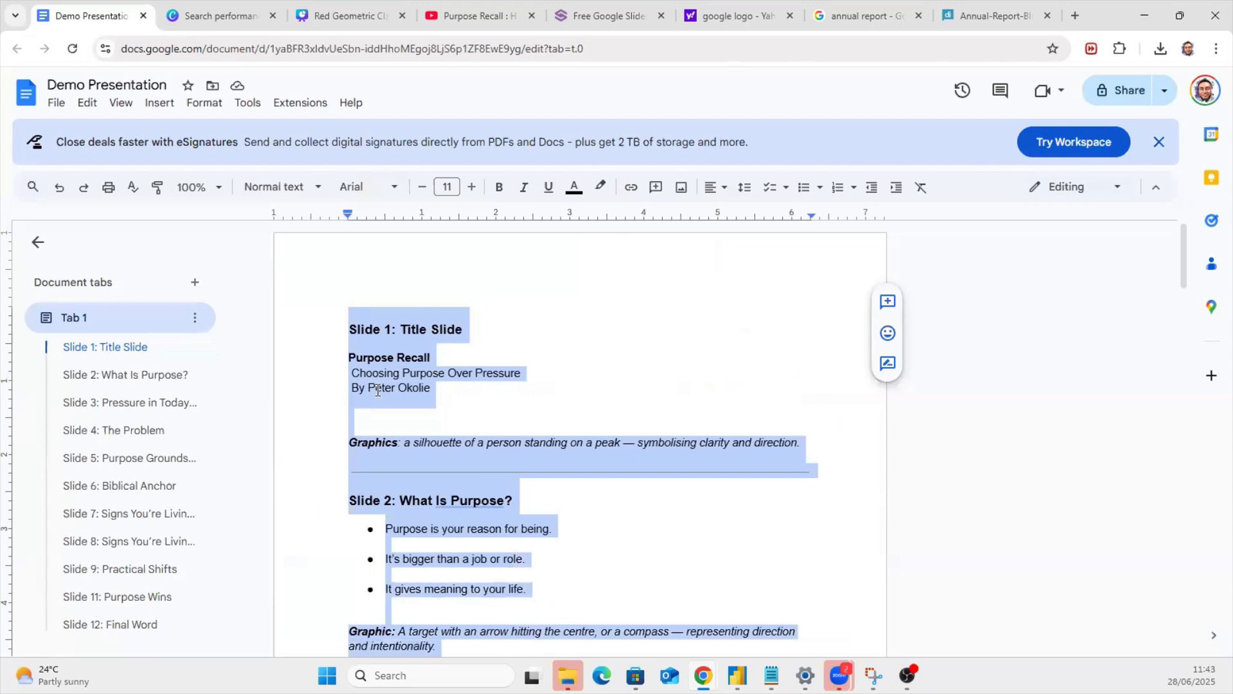
pyautogui.click(393, 357)
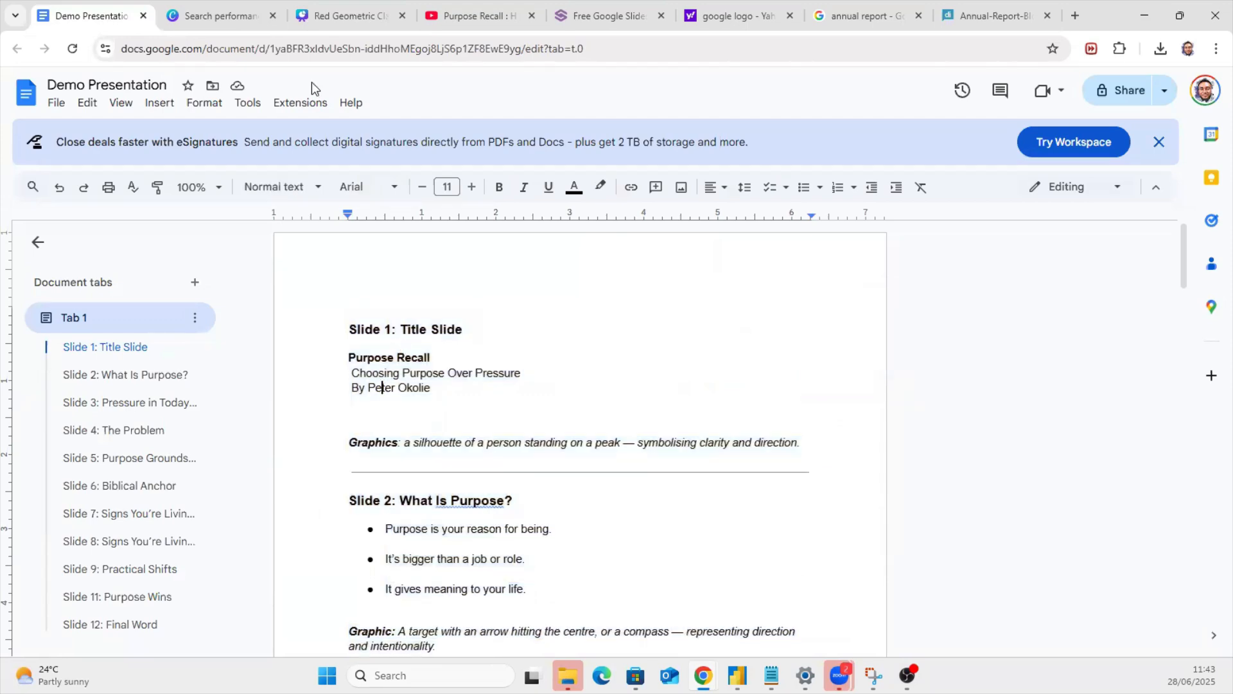
pyautogui.click(201, 16)
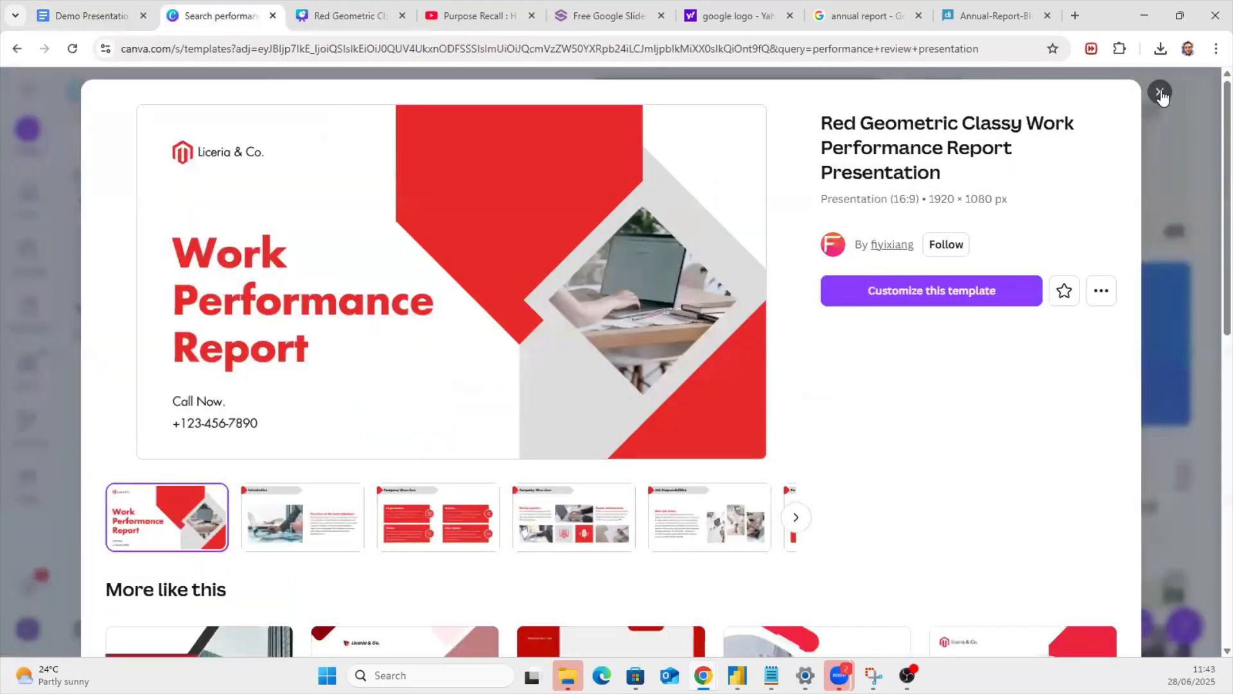
# Step: Change the template search from 'performance review presentation' to 'presentation on purpose'
pyautogui.press('Escape')
pyautogui.scroll(10, 443, 223)
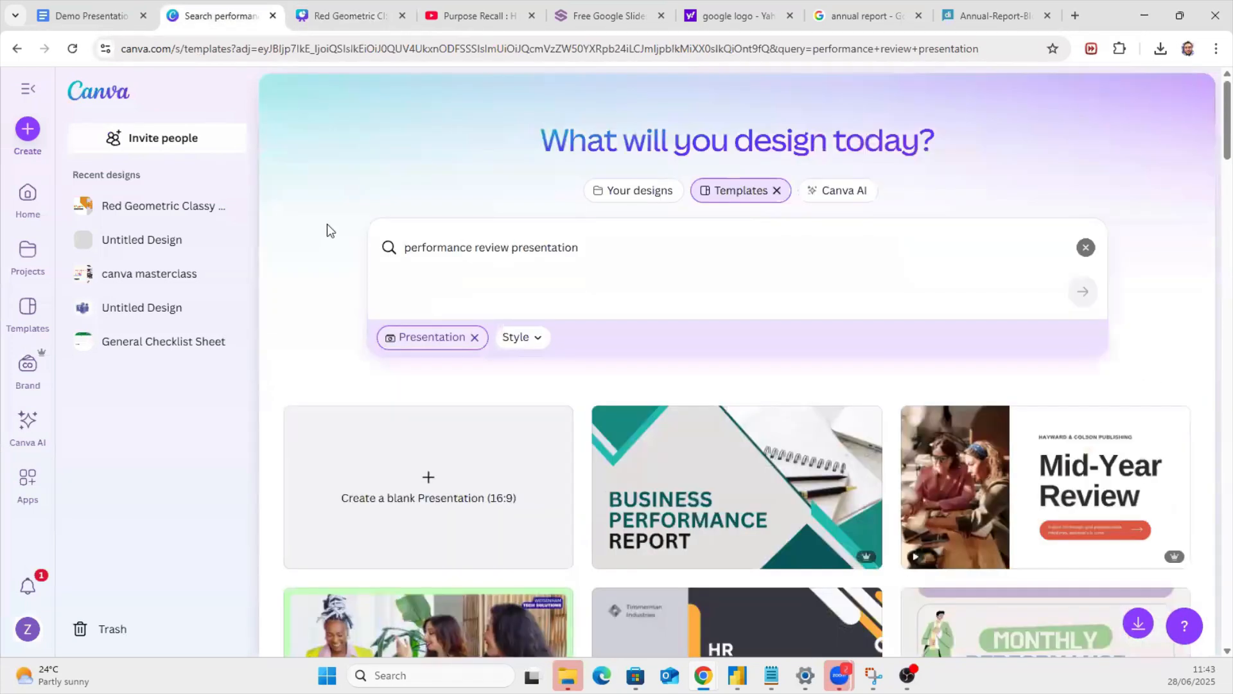
pyautogui.moveTo(512, 247); pyautogui.dragTo(362, 261)
pyautogui.press('BackSpace')
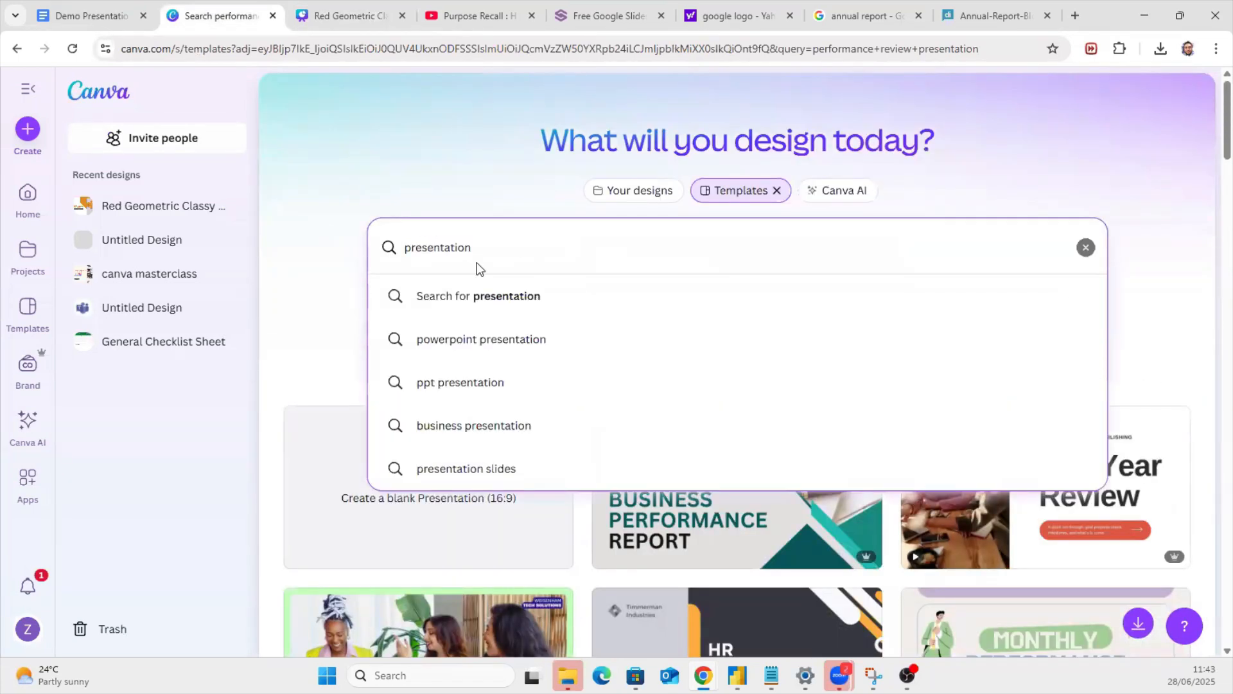
pyautogui.click(486, 247)
pyautogui.write('on p')
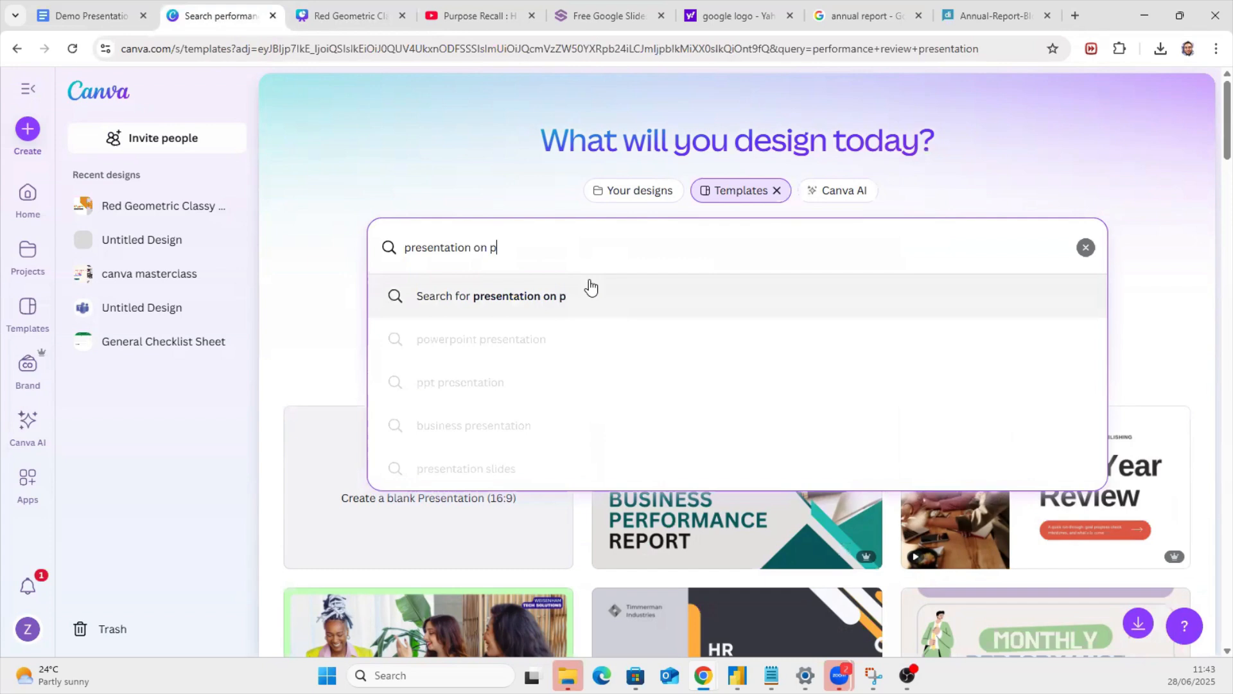
pyautogui.write('urpose')
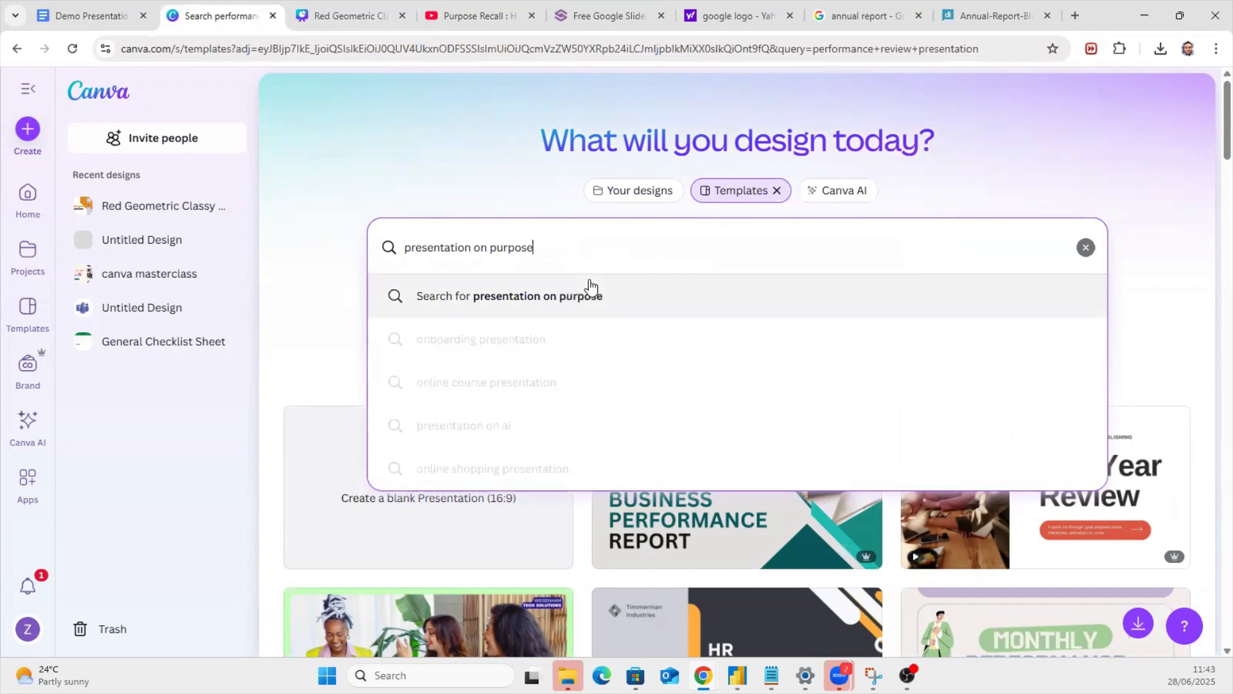
pyautogui.press('Return')
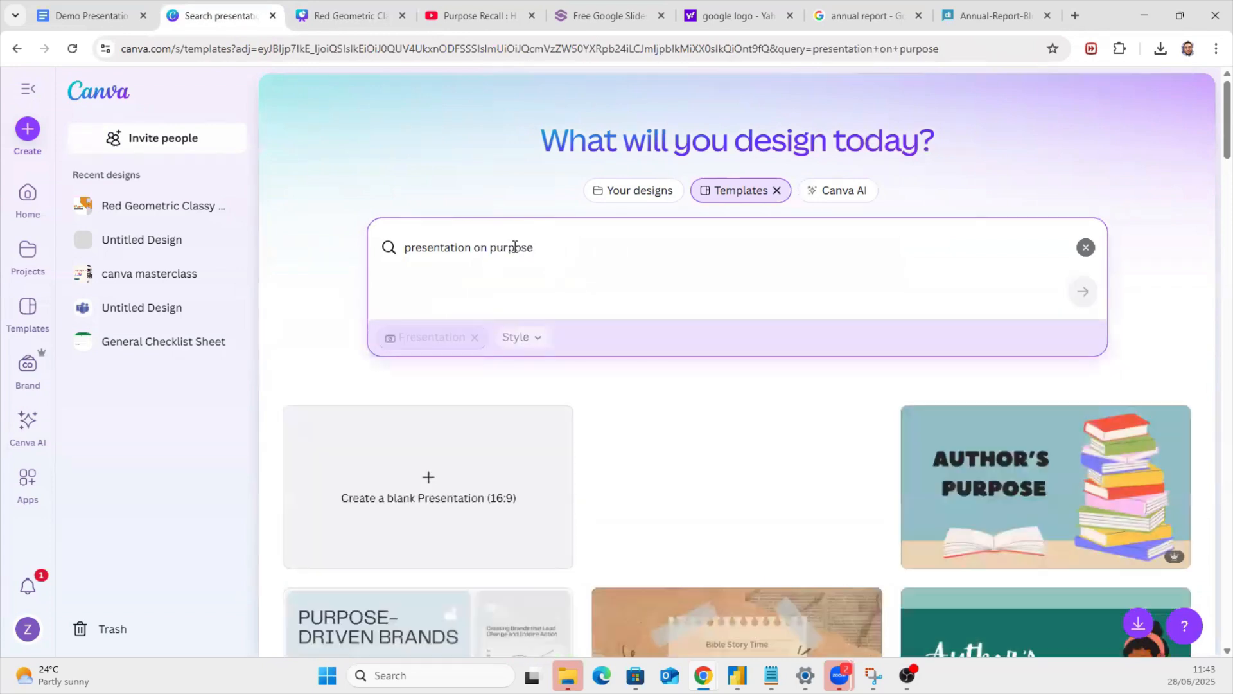
# Step: Browse the purpose template results and open the Cream and Black Memphis Creative Presentation template
pyautogui.scroll(-1, 570, 386)
pyautogui.scroll(-2, 567, 379)
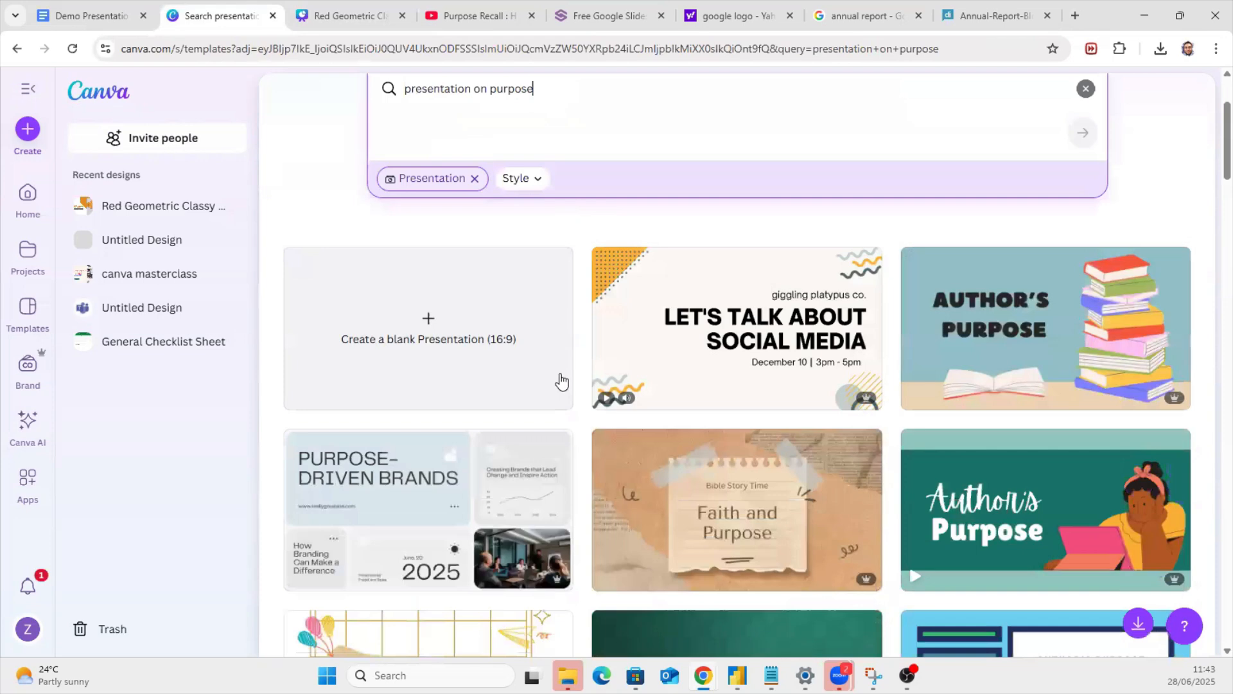
pyautogui.scroll(-4, 559, 381)
pyautogui.scroll(-2, 551, 384)
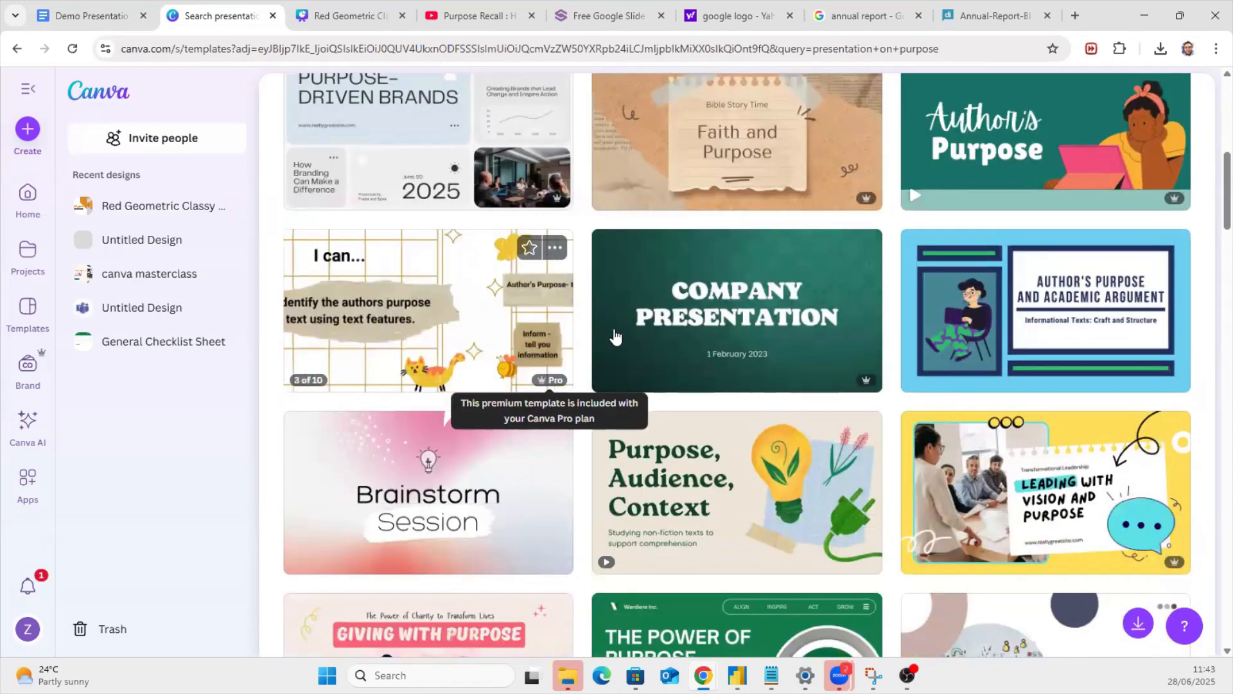
pyautogui.scroll(-2, 661, 333)
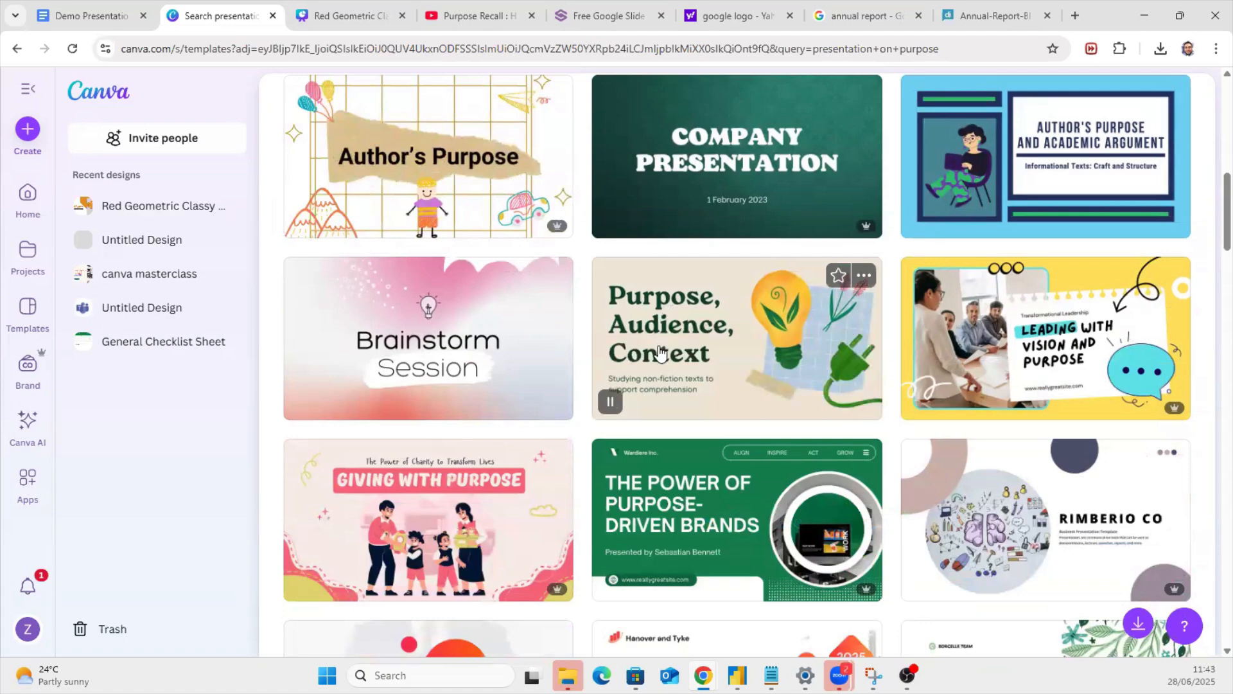
pyautogui.scroll(-3, 662, 350)
pyautogui.scroll(-3, 639, 344)
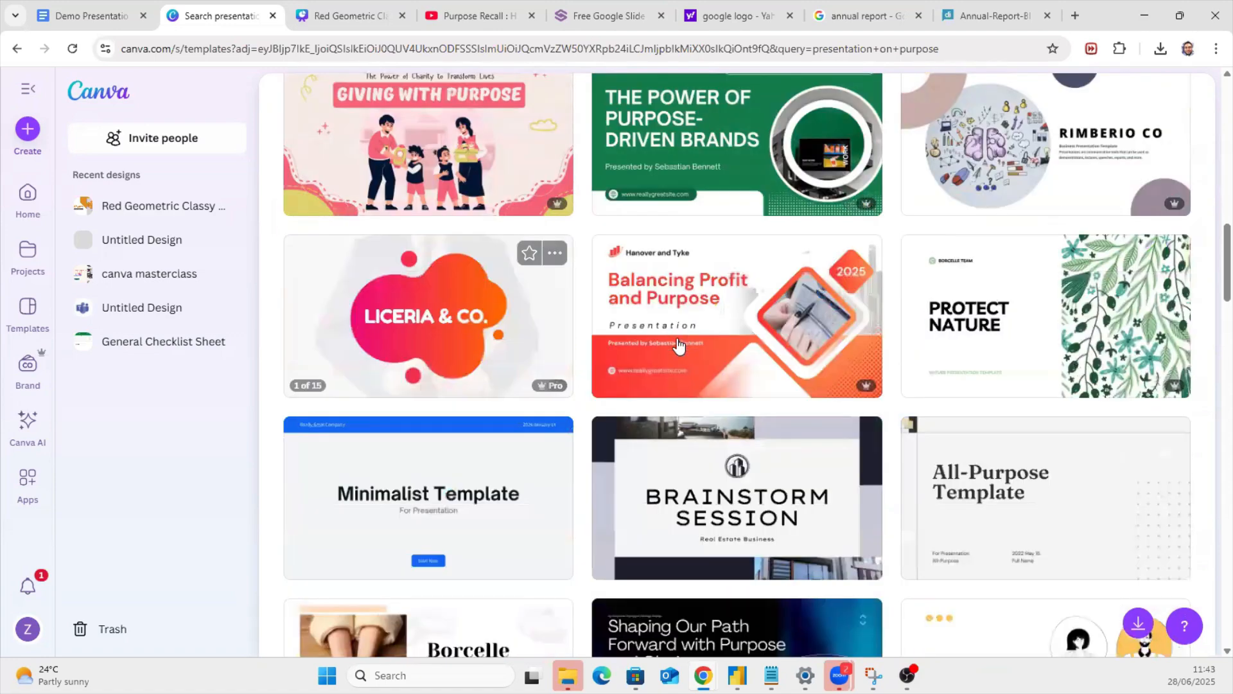
pyautogui.scroll(-1, 674, 360)
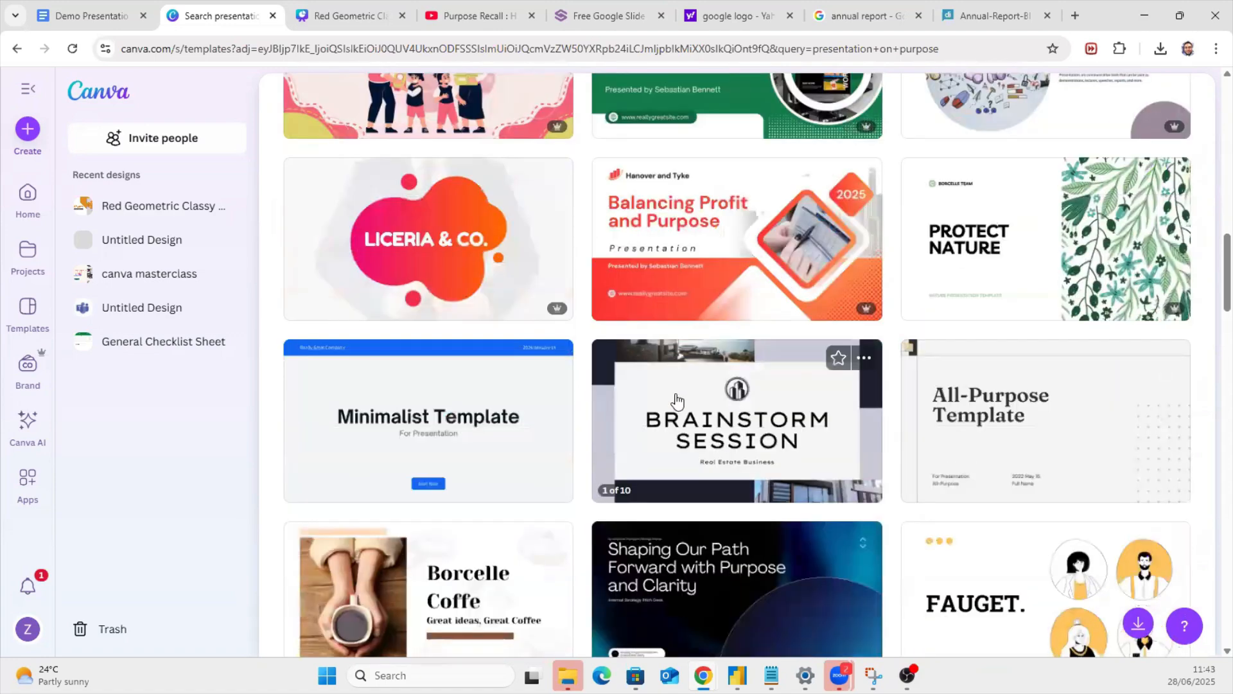
pyautogui.scroll(-3, 721, 386)
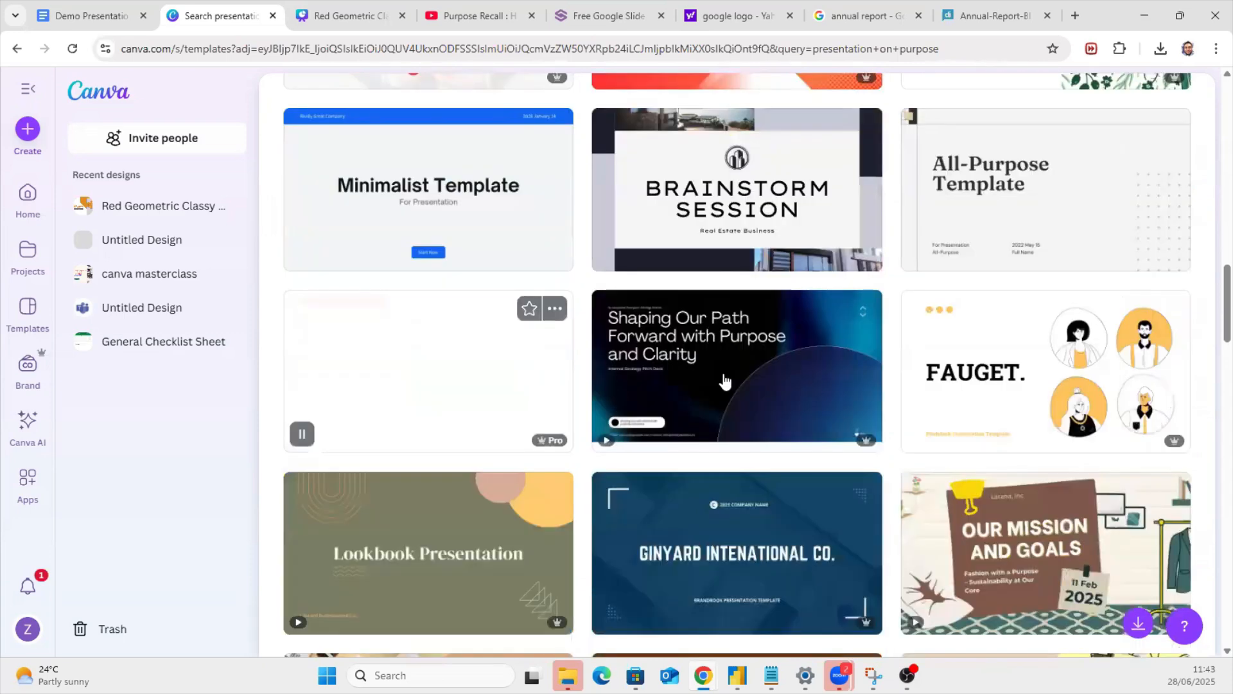
pyautogui.scroll(-2, 512, 432)
pyautogui.scroll(-2, 476, 421)
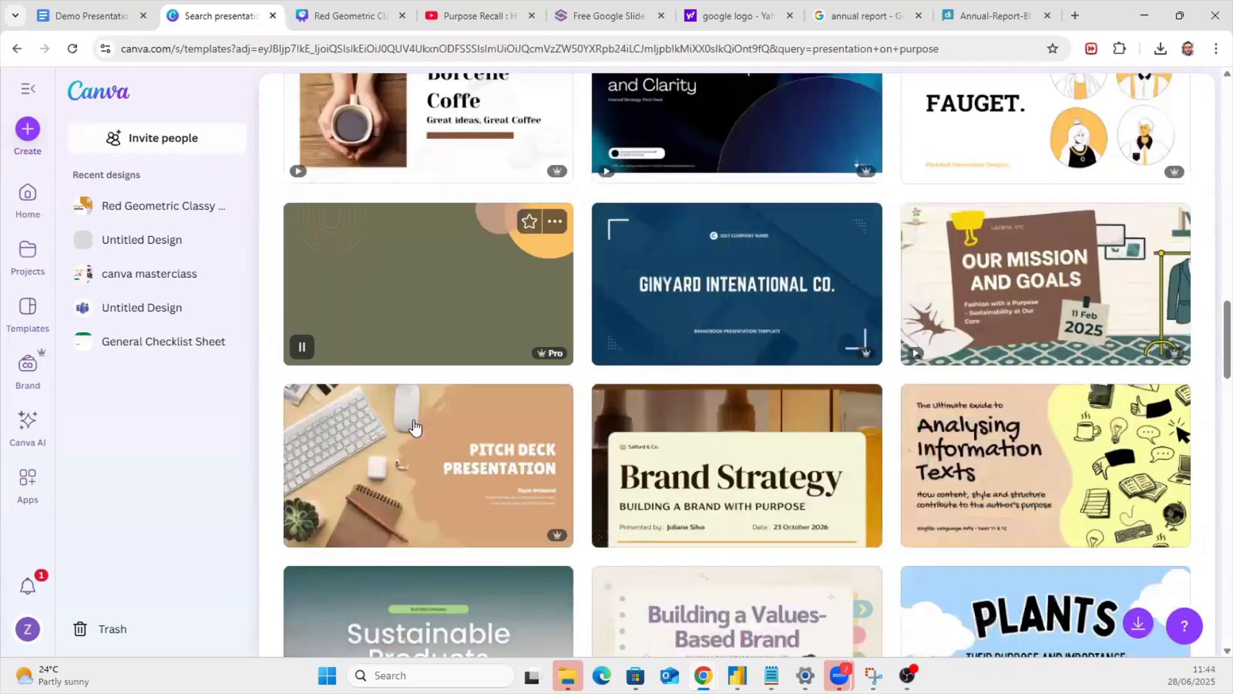
pyautogui.scroll(-1, 403, 414)
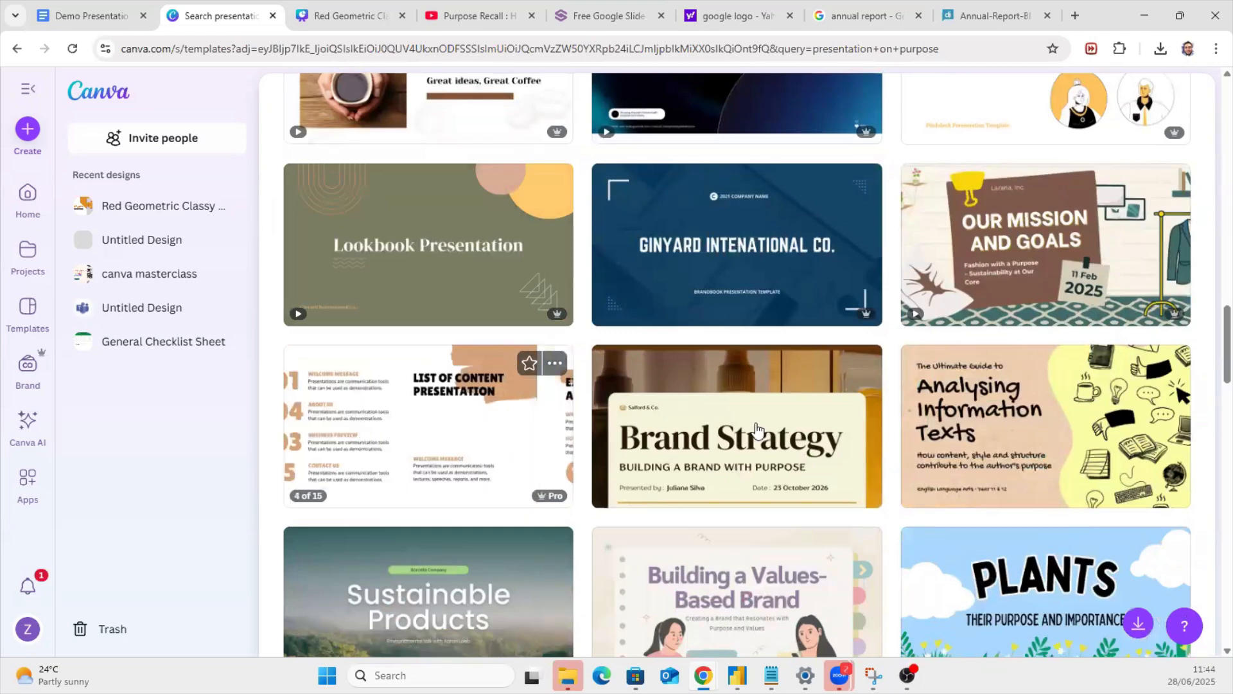
pyautogui.scroll(-2, 757, 429)
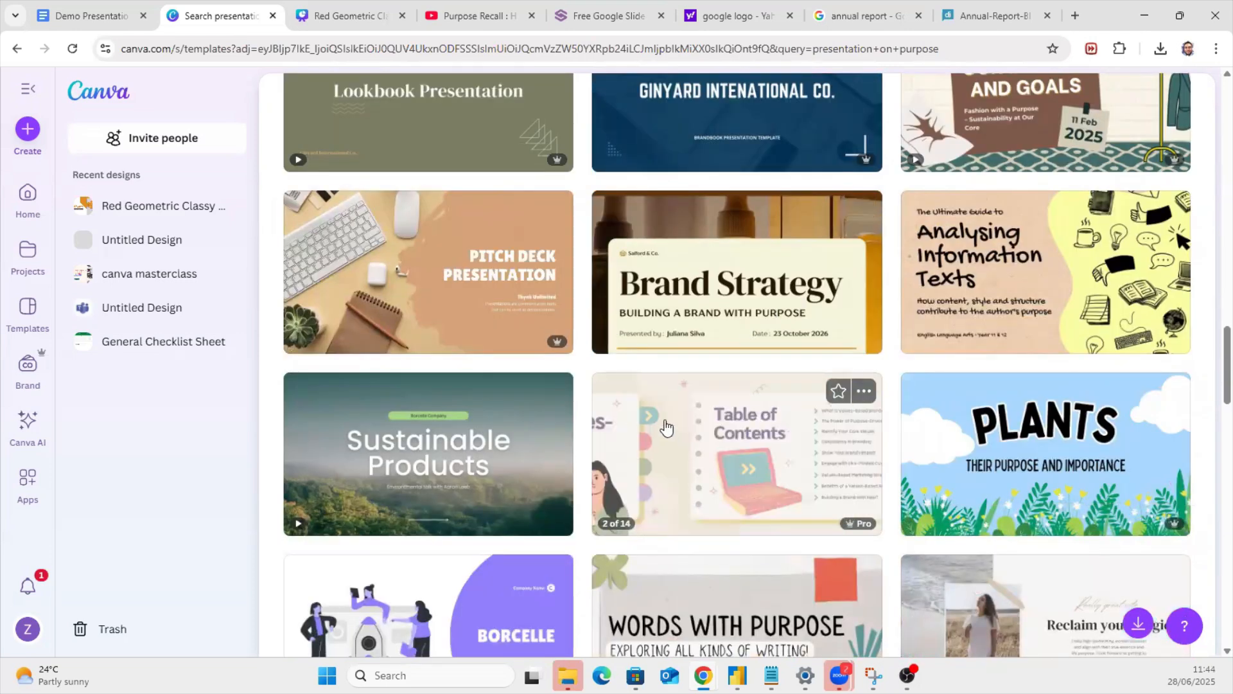
pyautogui.scroll(-3, 734, 395)
pyautogui.scroll(-2, 734, 396)
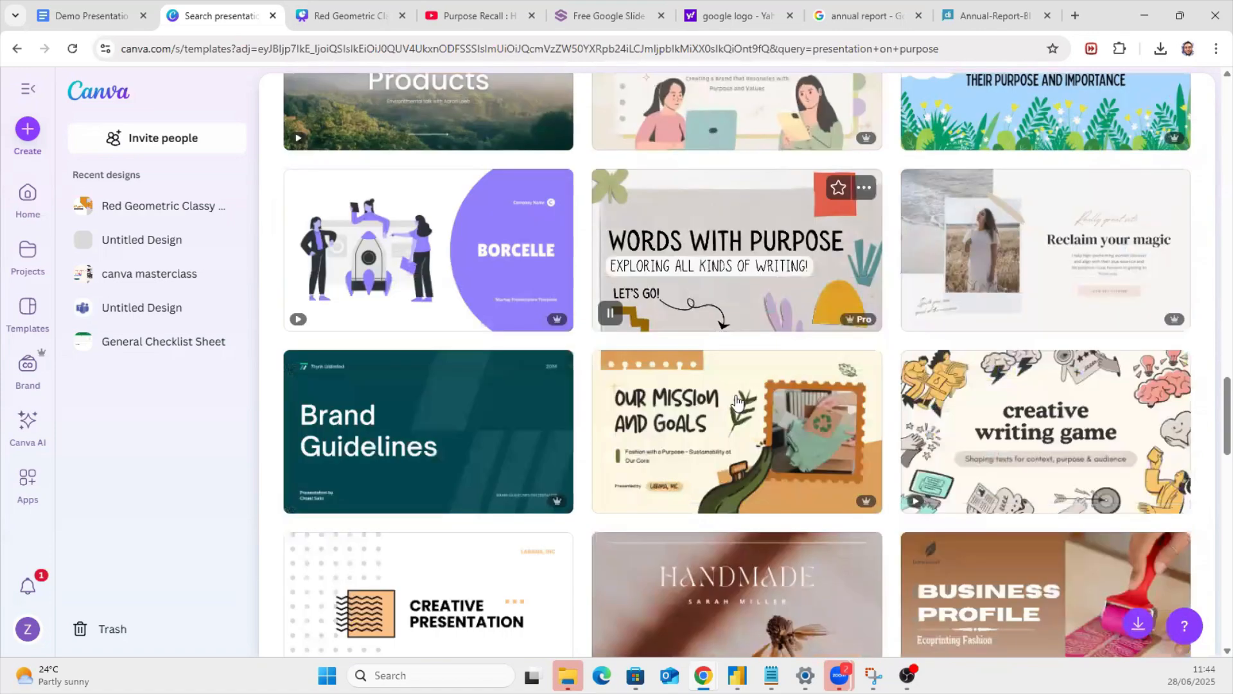
pyautogui.scroll(-3, 680, 452)
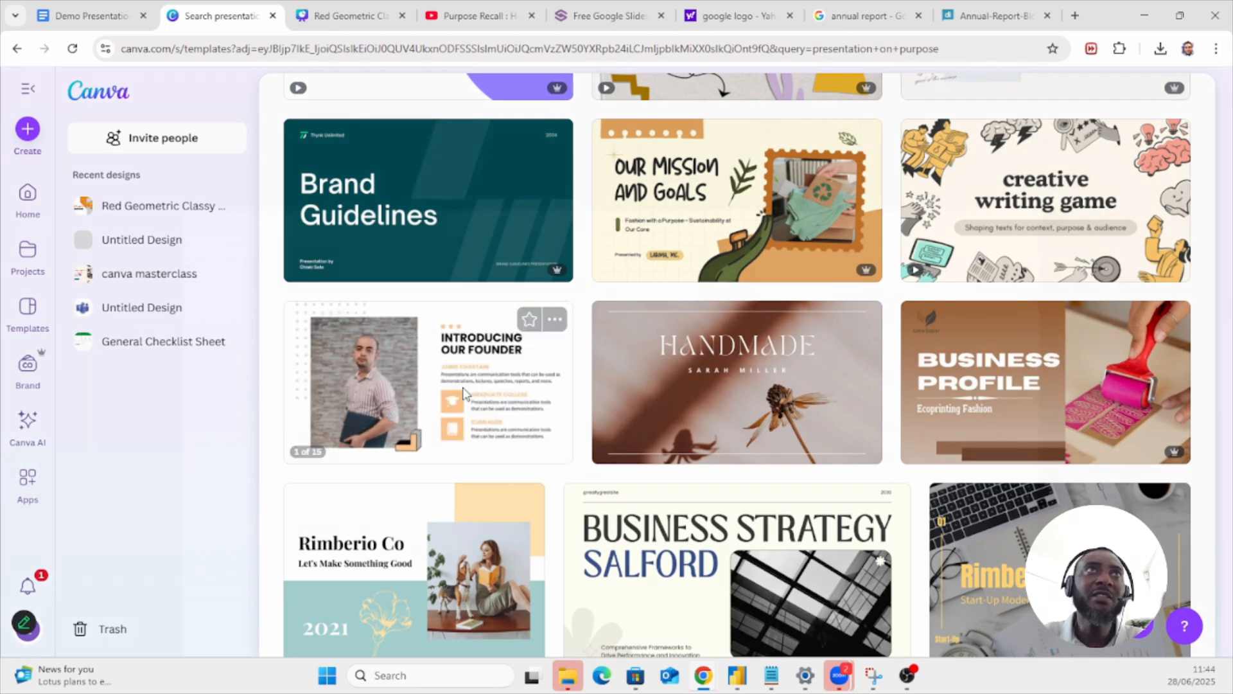
pyautogui.click(466, 394)
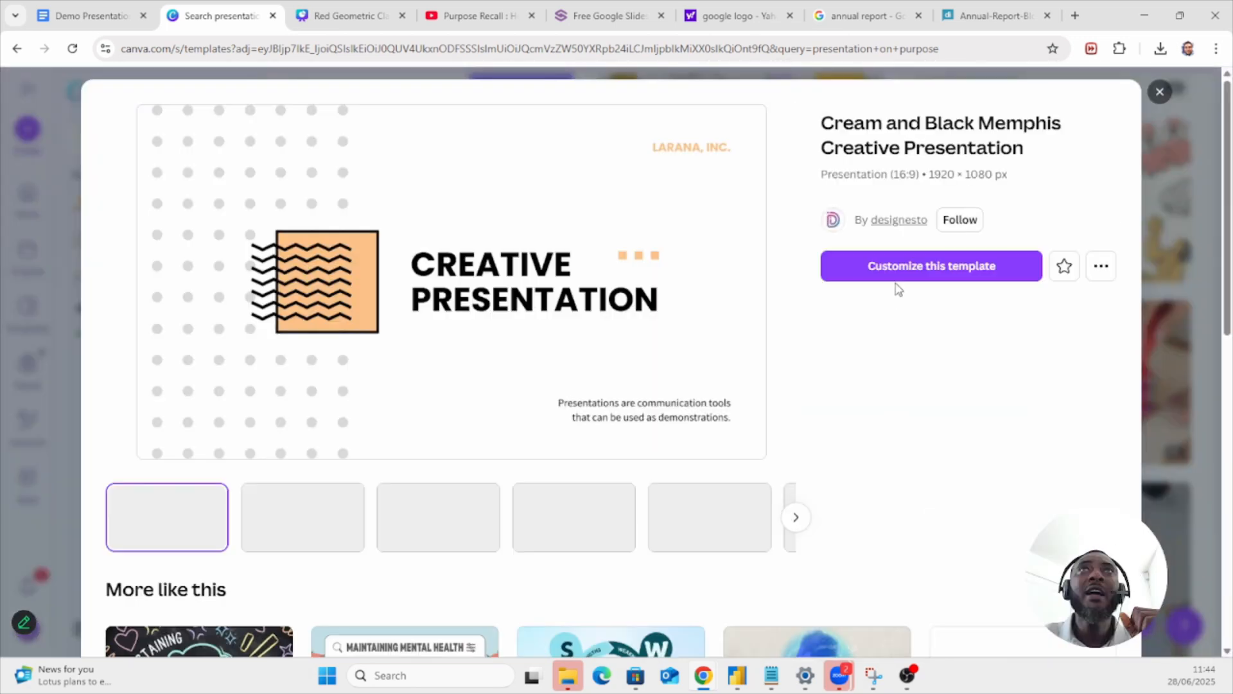
# Step: Start a new 15-page design from the Memphis Creative Presentation template
pyautogui.click(922, 273)
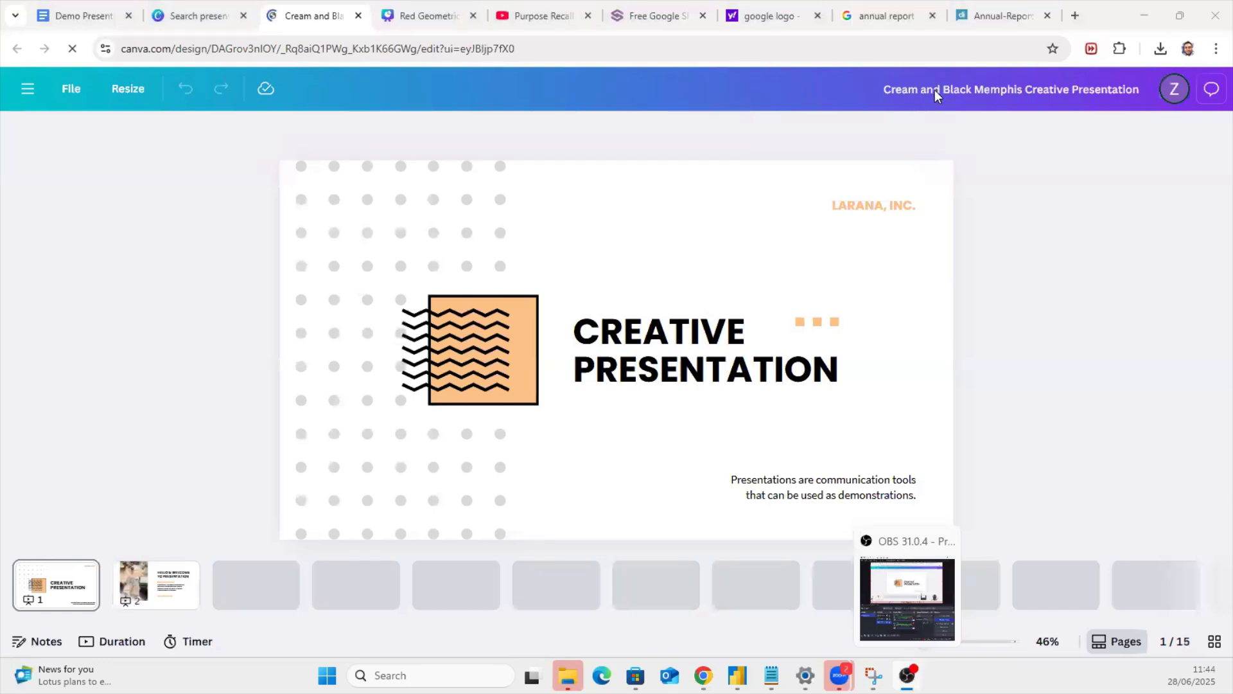
# Step: Replace the design title 'Cream and Black Memphis Creative Presentation' with 'Purpose Slides'
pyautogui.doubleClick(897, 96)
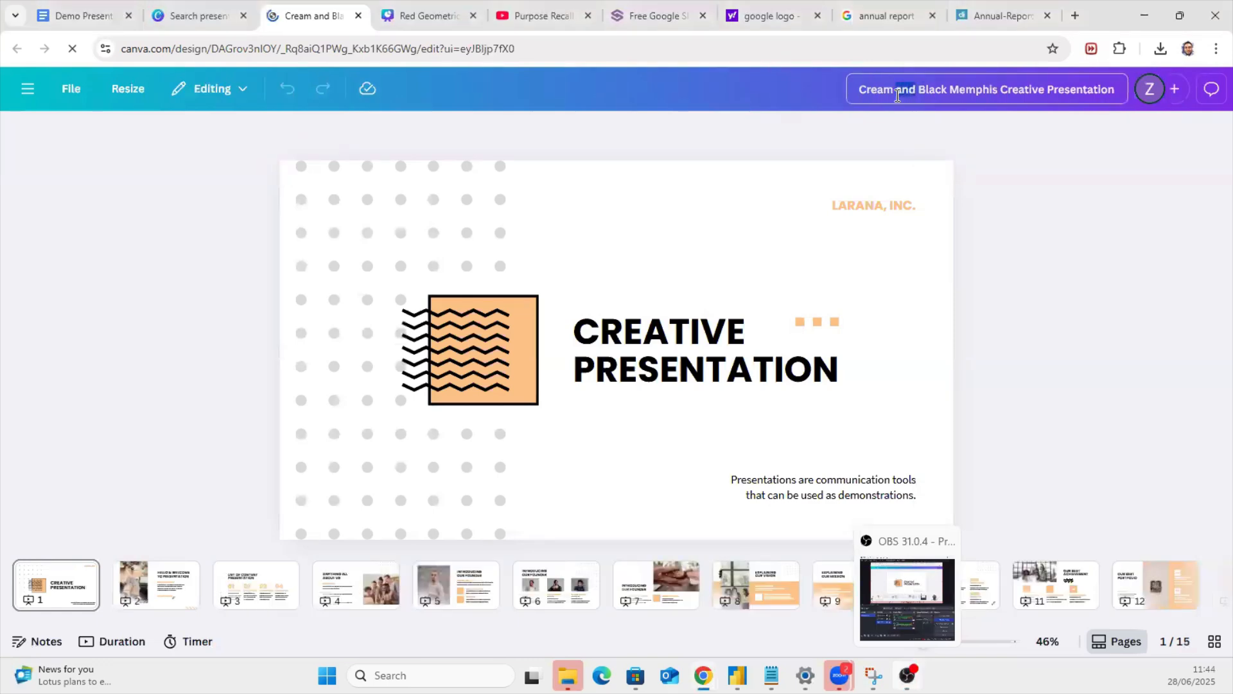
pyautogui.hotkey('ctrl', 'a')
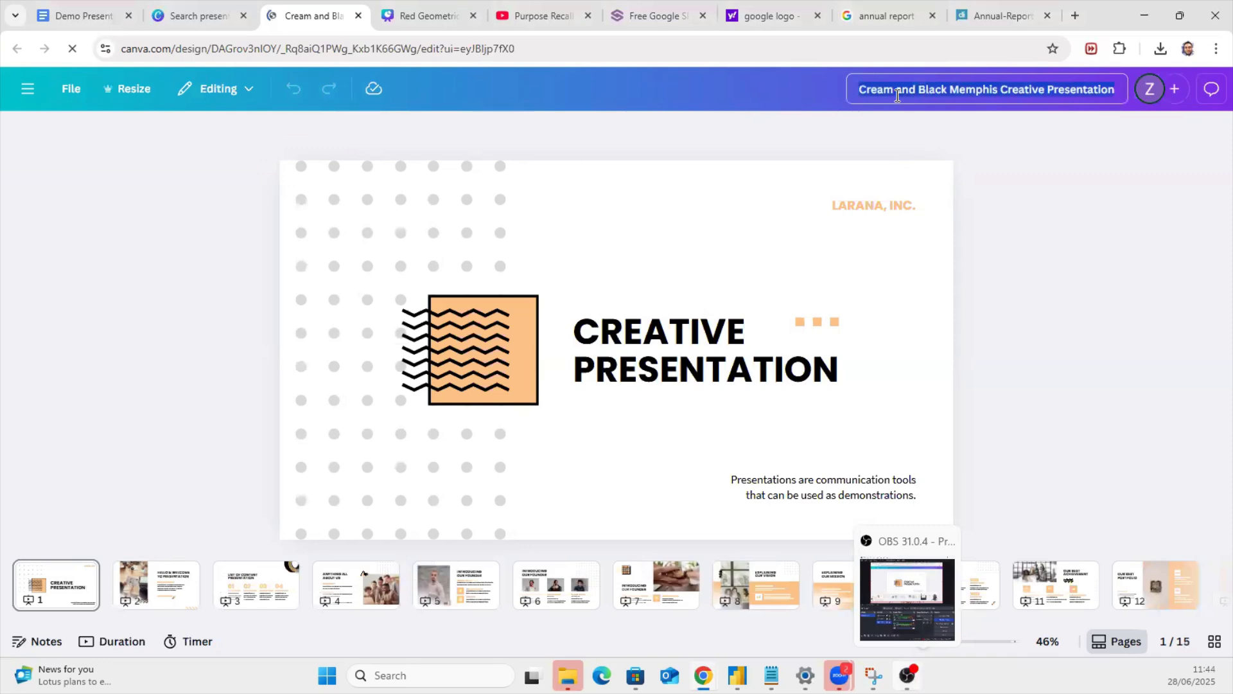
pyautogui.write('Purpose')
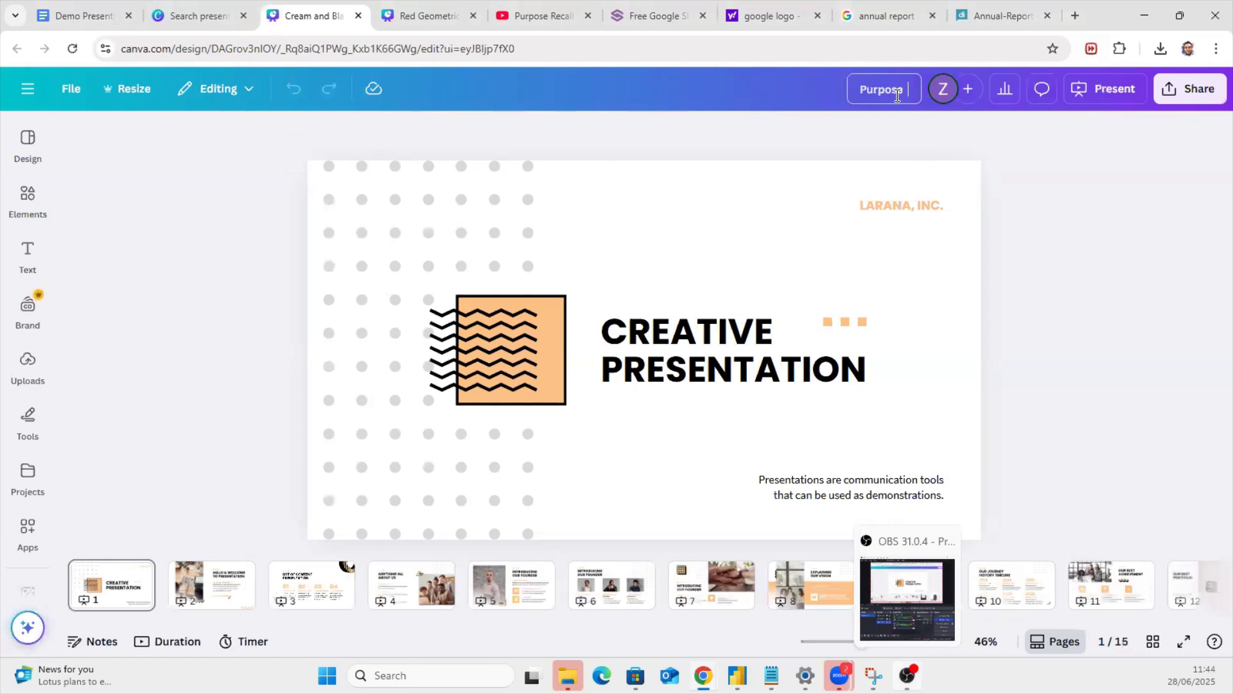
pyautogui.write(' Slides')
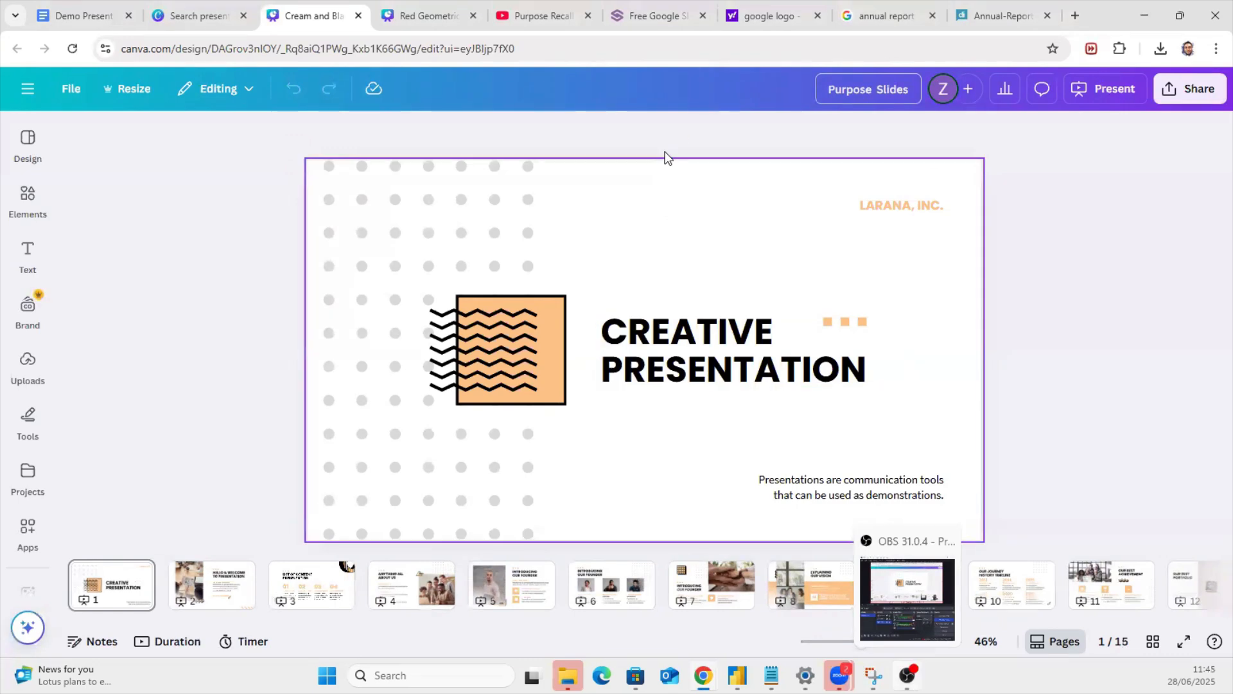
pyautogui.click(881, 125)
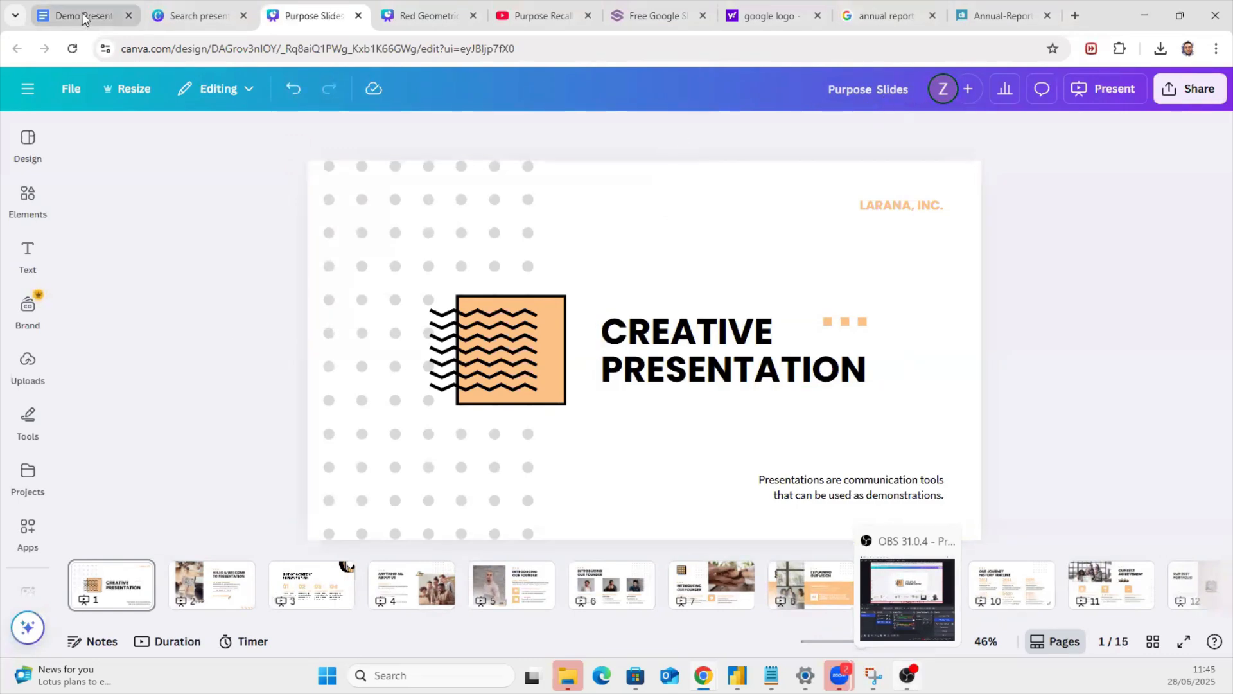
# Step: Switch to the Demo Presentation doc to read the Slide 1 and Slide 2 outline
pyautogui.hotkey('ctrl', '1')
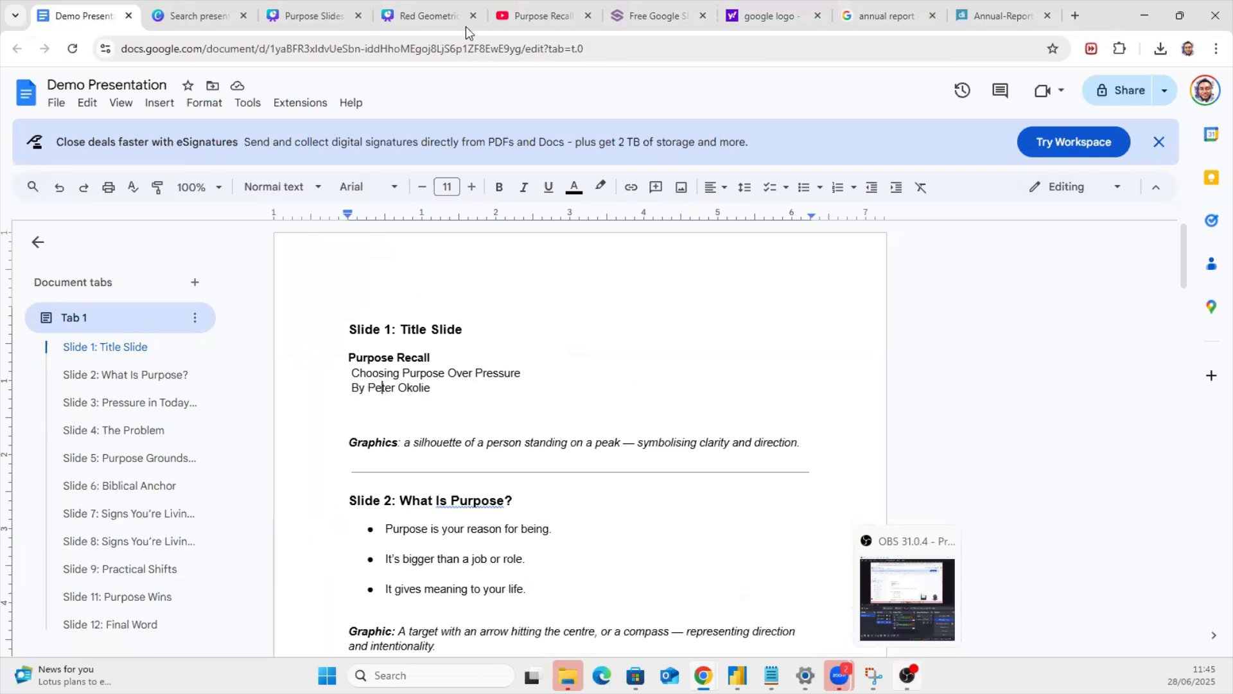
# Step: Replace the CREATIVE PRESENTATION heading text with 'PURPOSE RECALL' on two lines
pyautogui.hotkey('ctrl', '3')
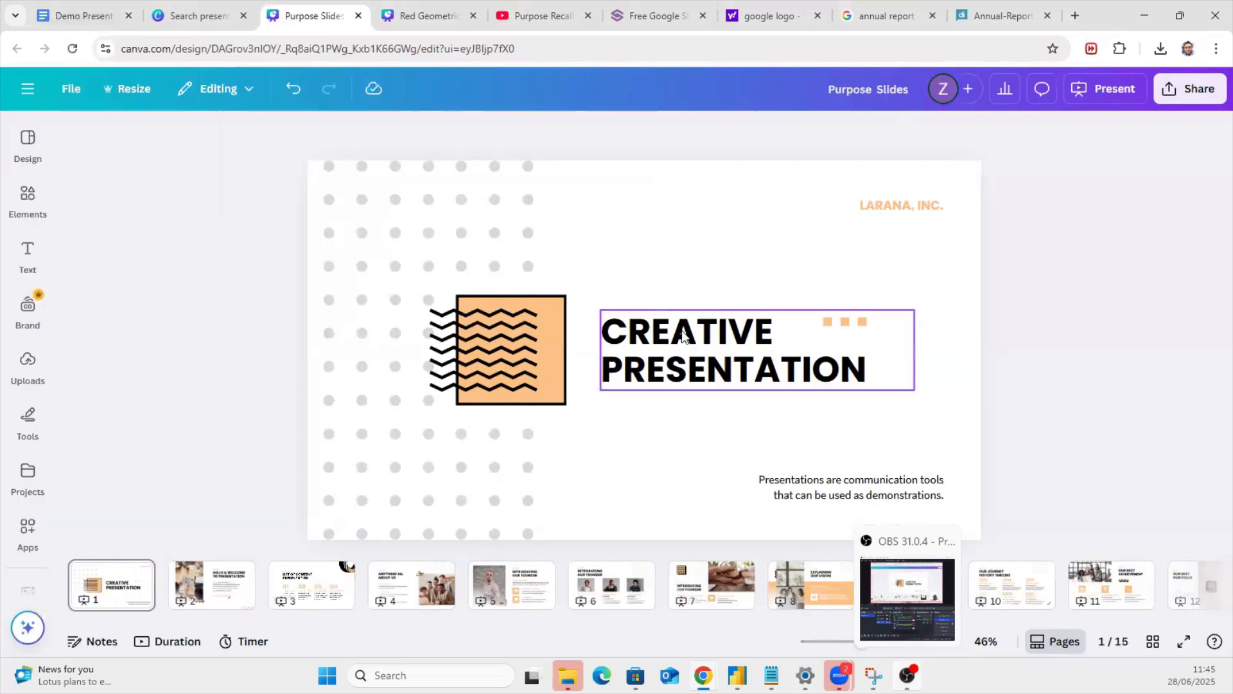
pyautogui.doubleClick(685, 332)
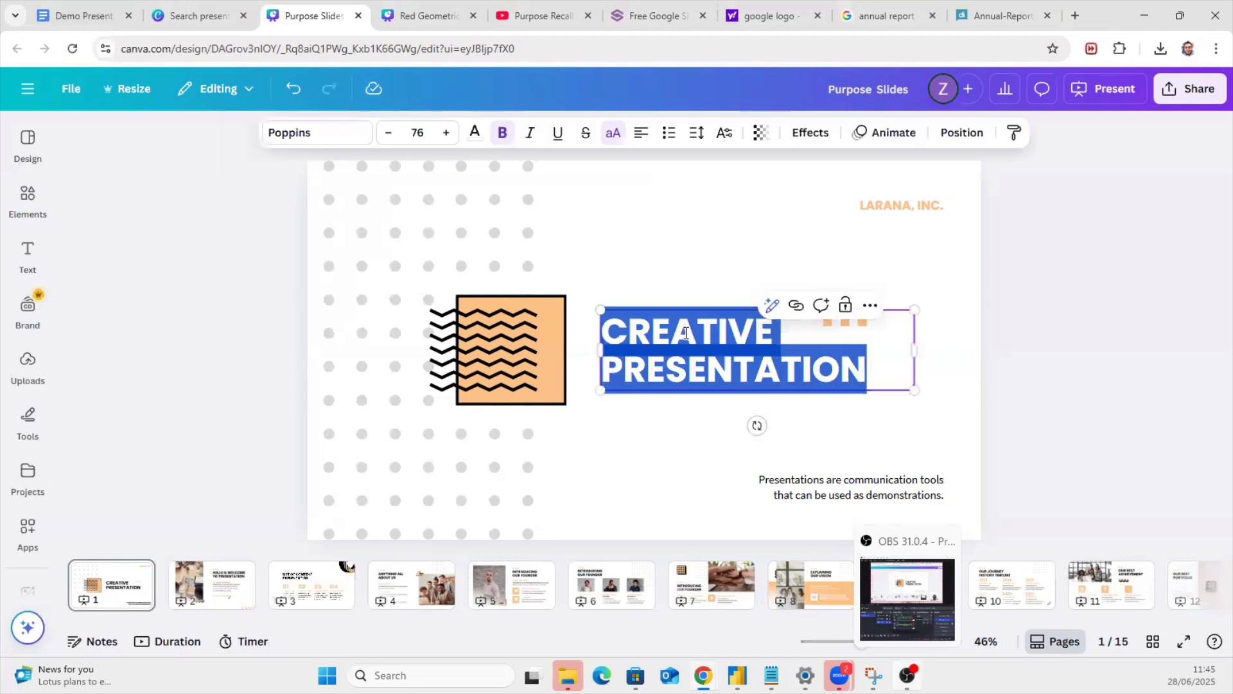
pyautogui.write('PURPOSE')
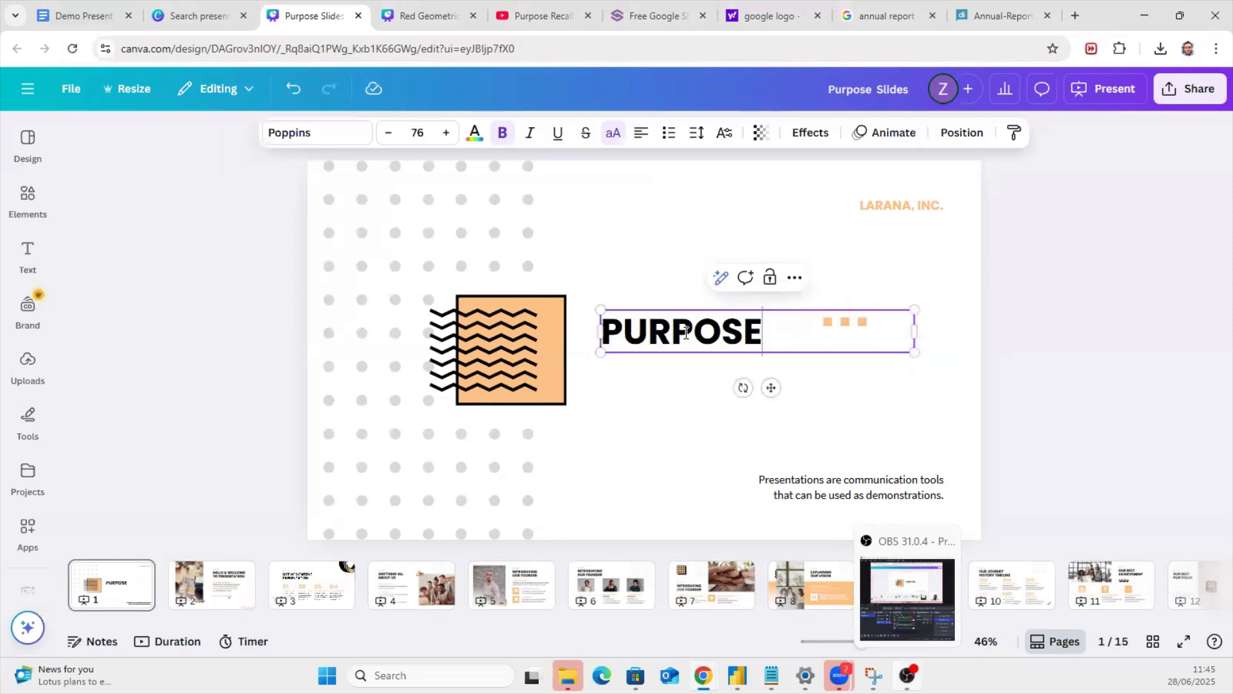
pyautogui.press('Return')
pyautogui.write('RE')
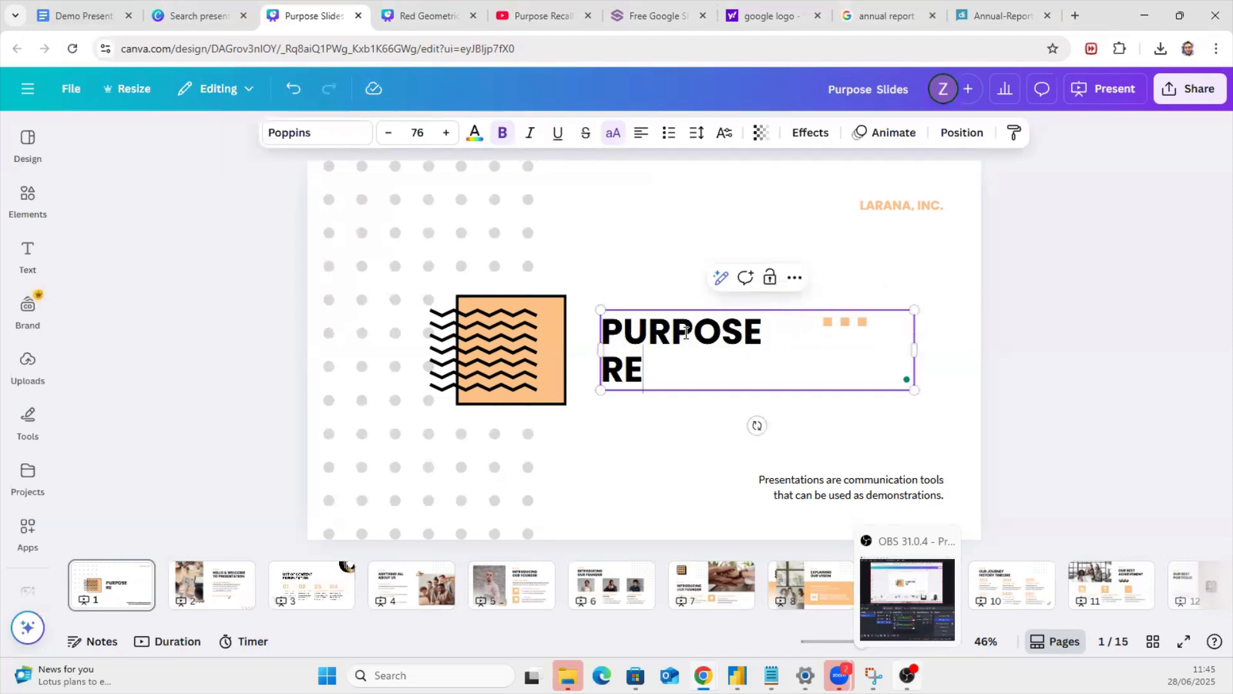
pyautogui.write('CALL')
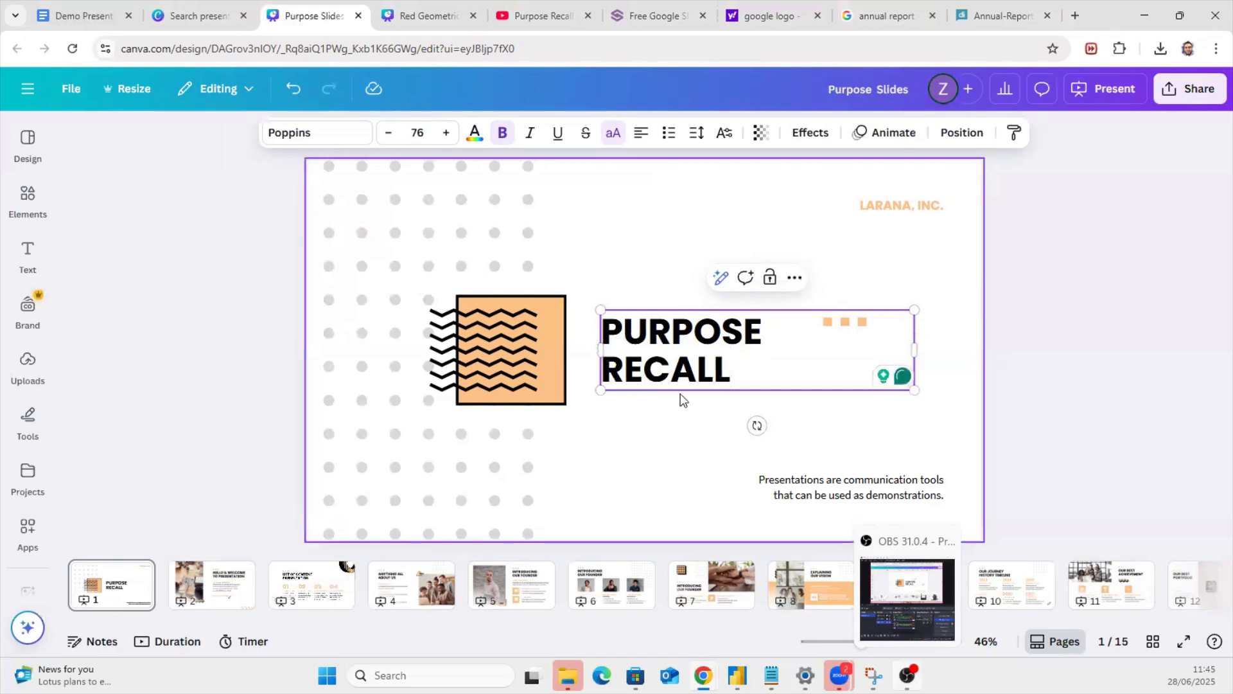
pyautogui.click(702, 414)
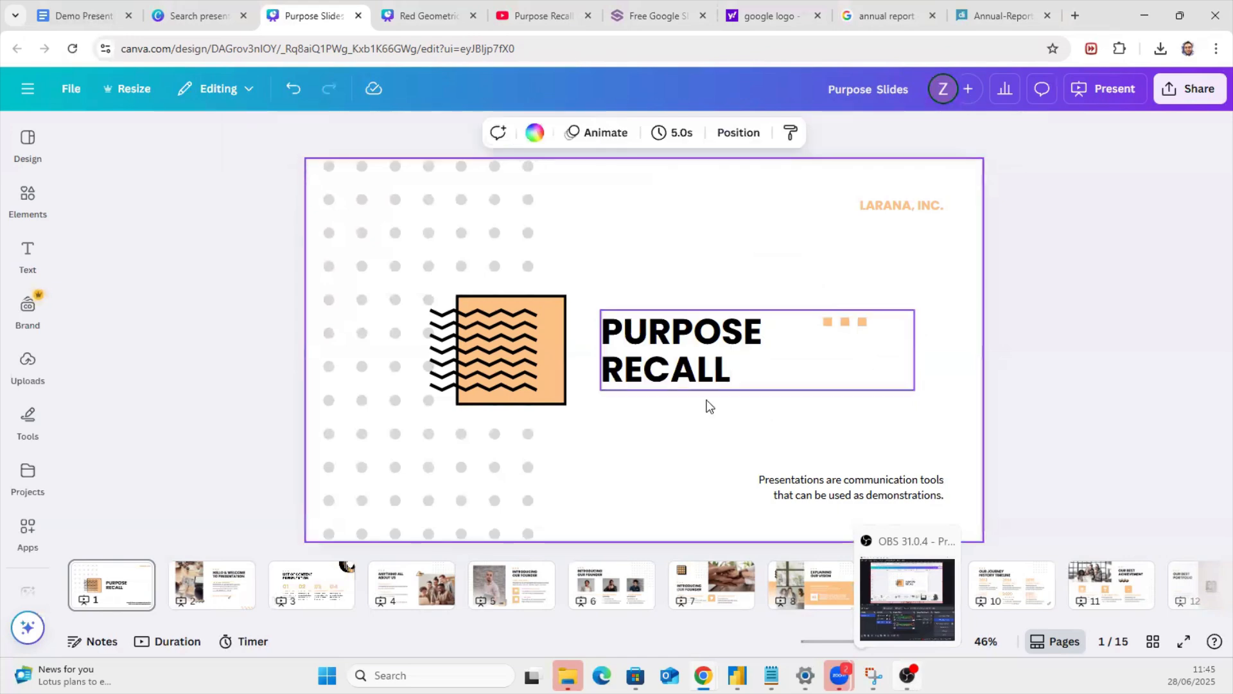
pyautogui.click(852, 321)
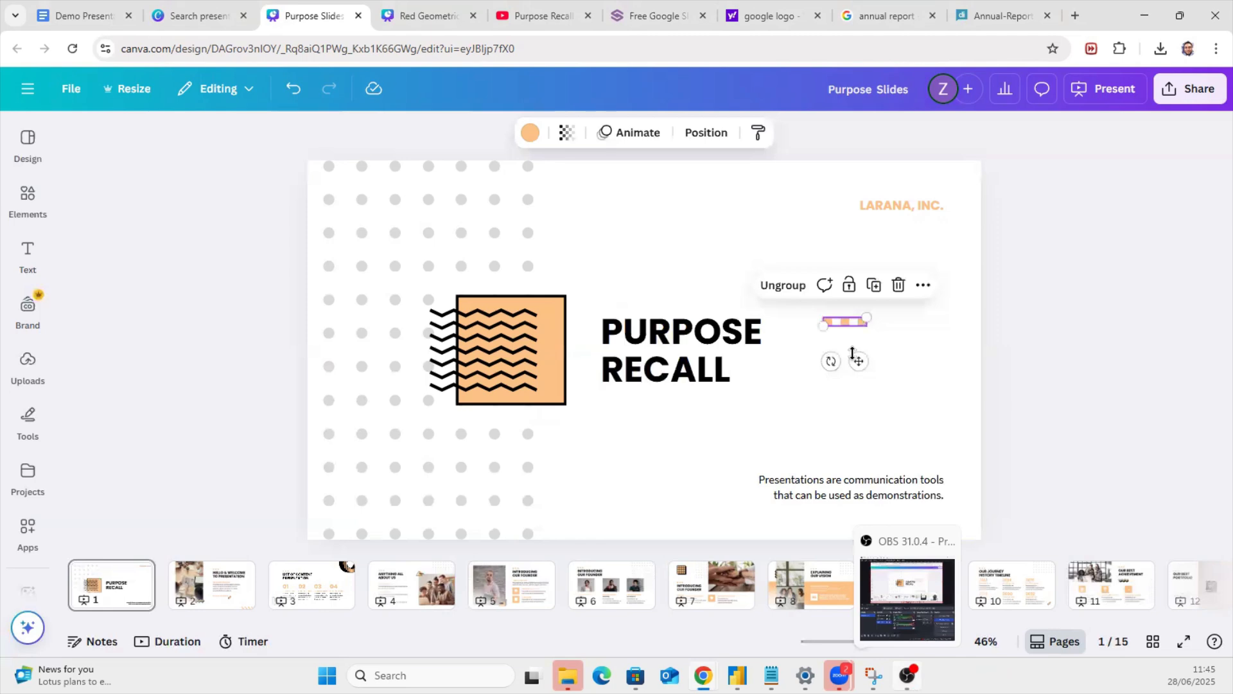
pyautogui.hotkey('ctrl', 'z')
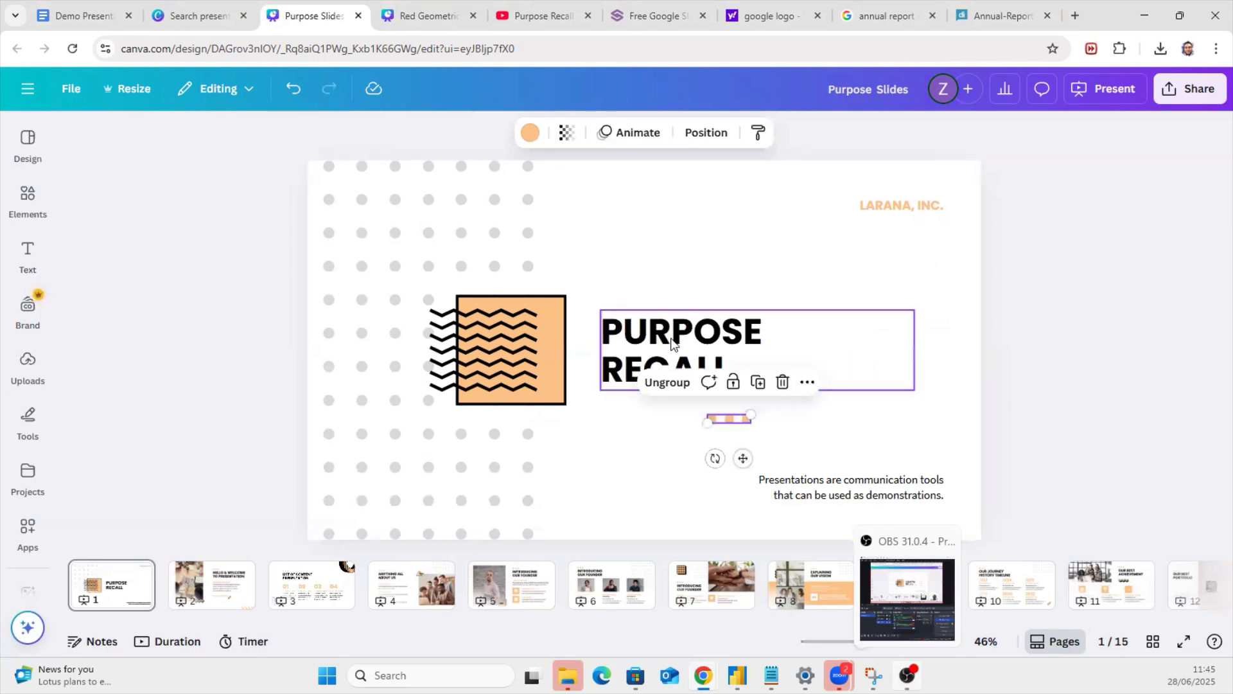
# Step: Join PURPOSE RECALL onto one line and enlarge it to size 89.3, shifted left
pyautogui.click(636, 371)
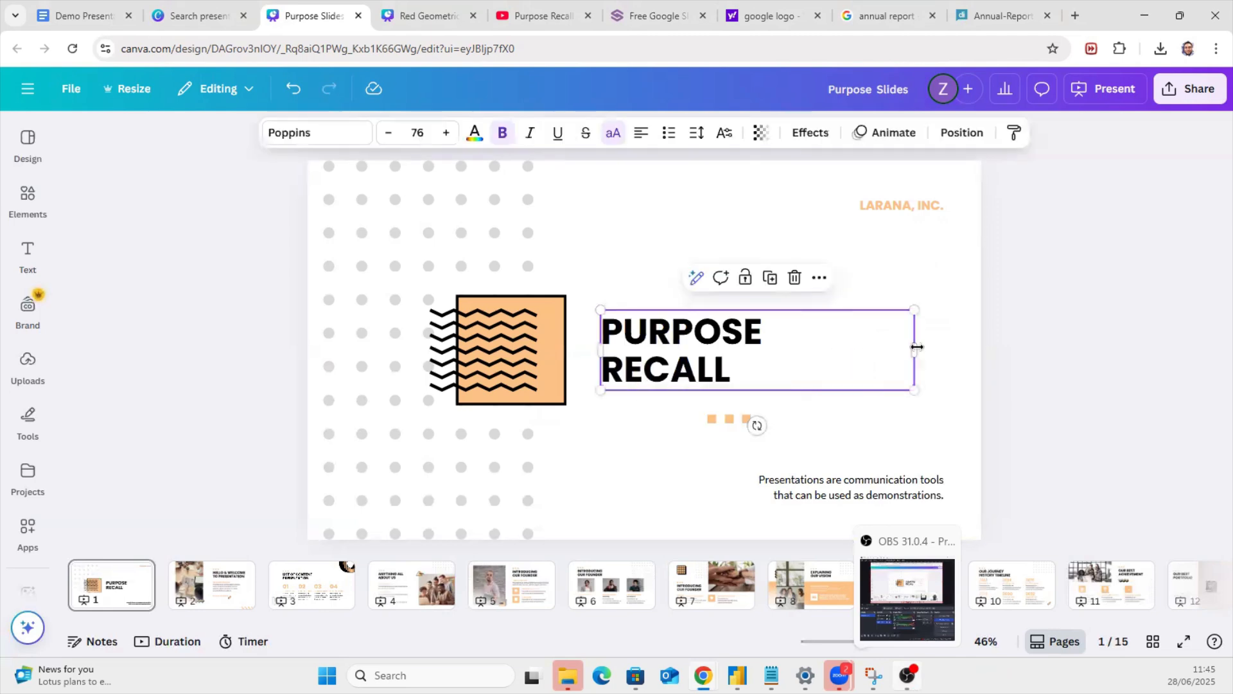
pyautogui.doubleClick(618, 362)
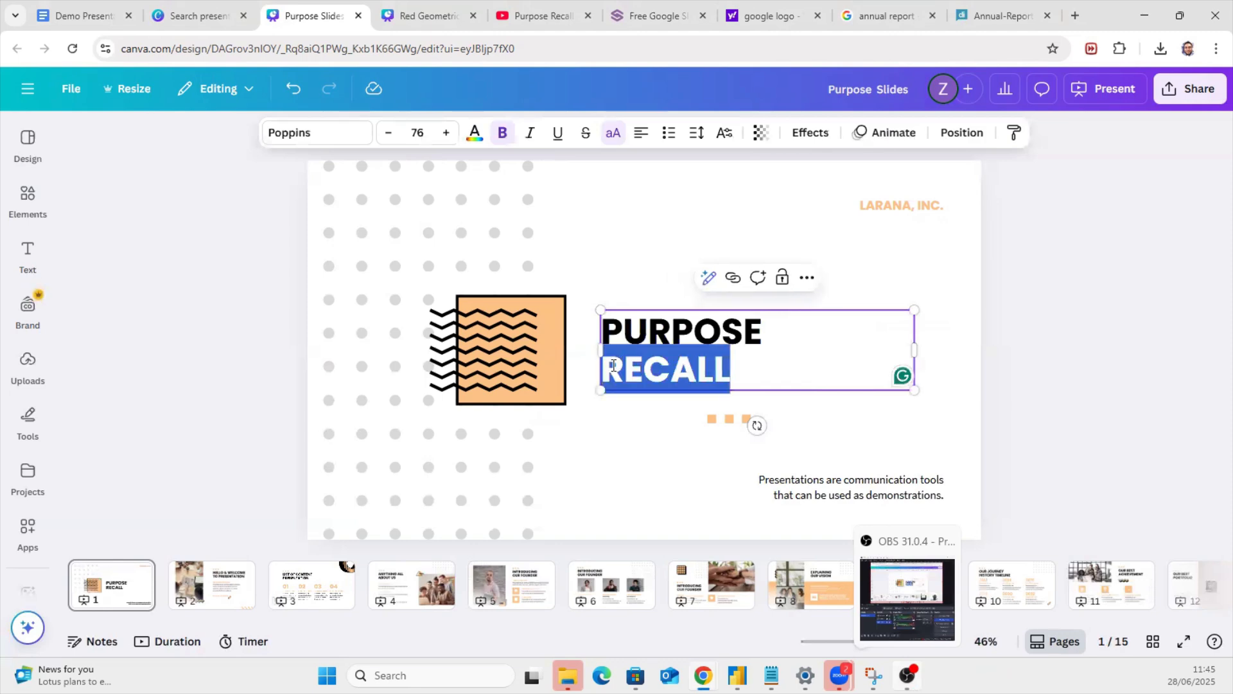
pyautogui.click(658, 387)
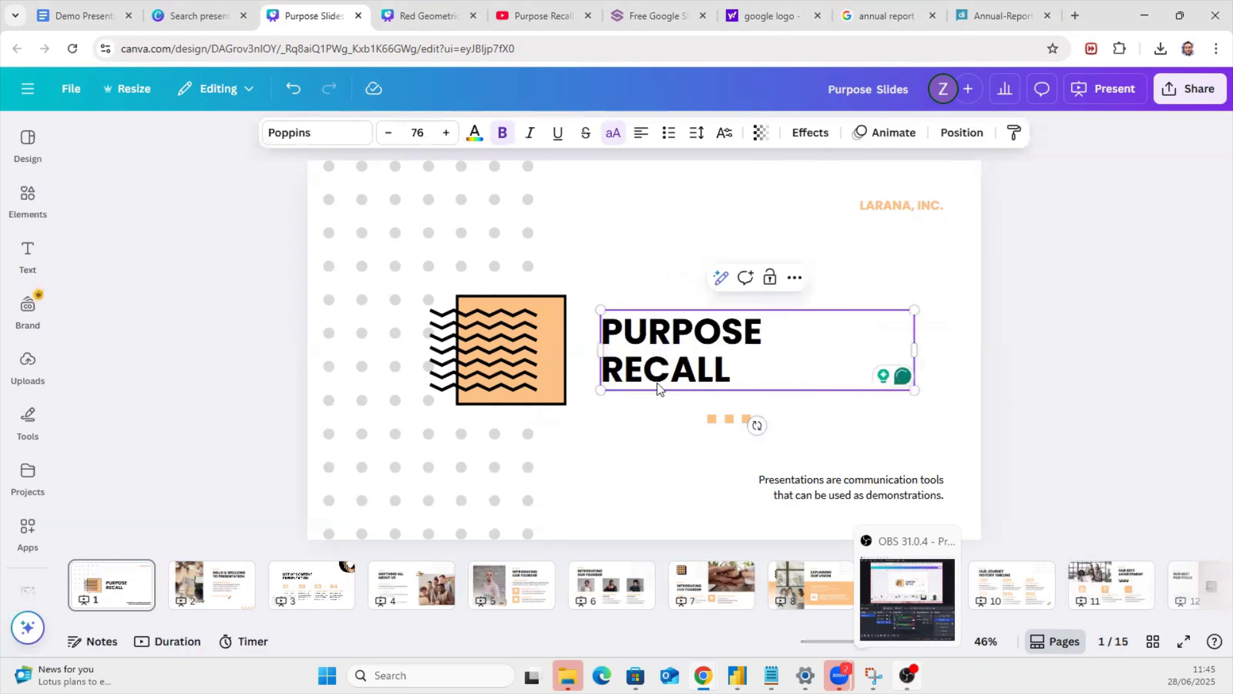
pyautogui.press('BackSpace')
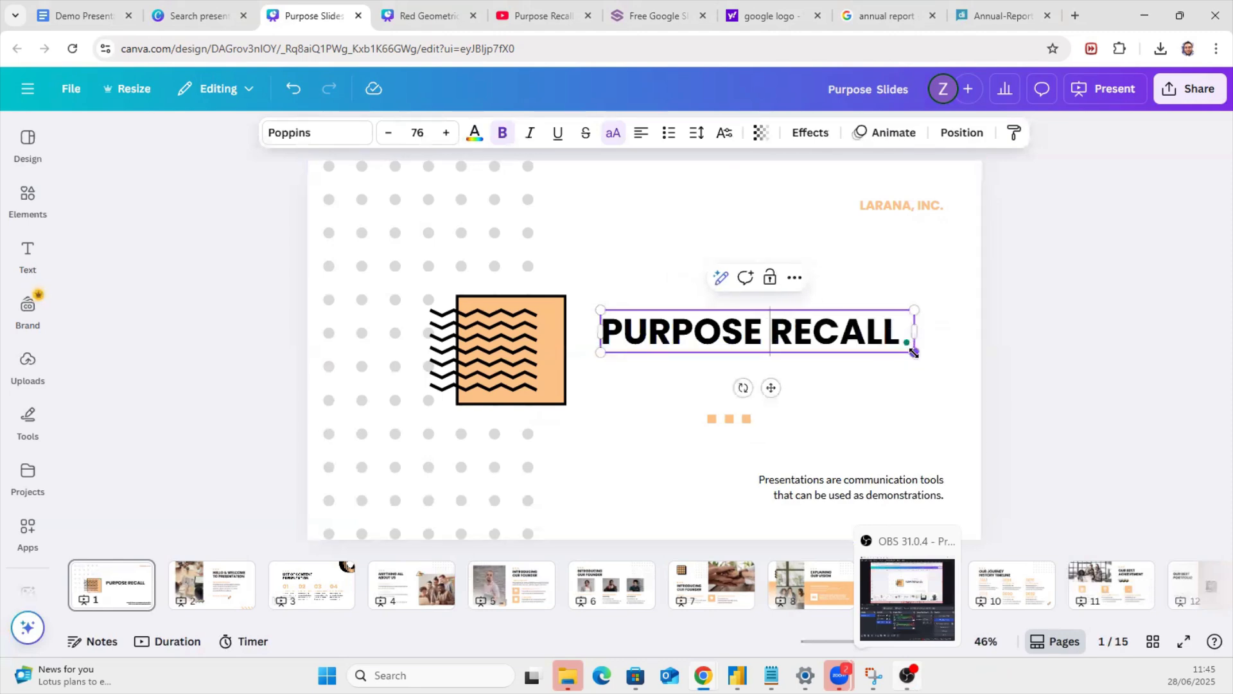
pyautogui.moveTo(970, 377); pyautogui.dragTo(975, 384)
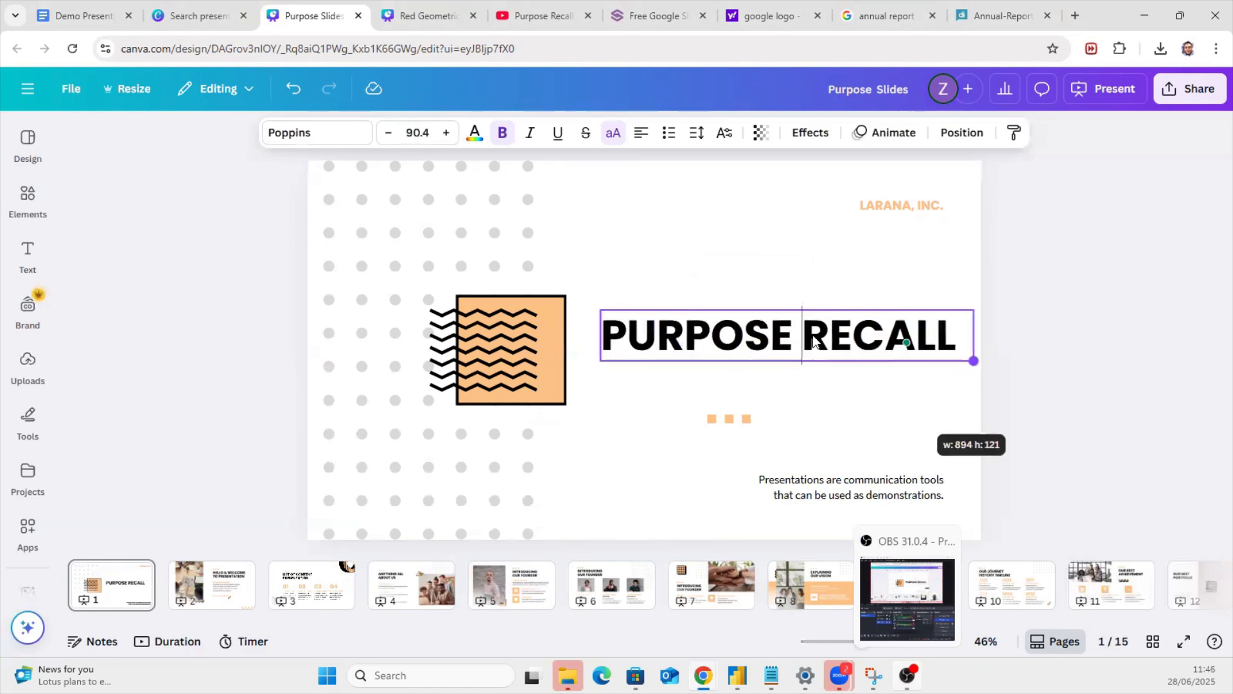
pyautogui.moveTo(795, 332); pyautogui.dragTo(784, 325)
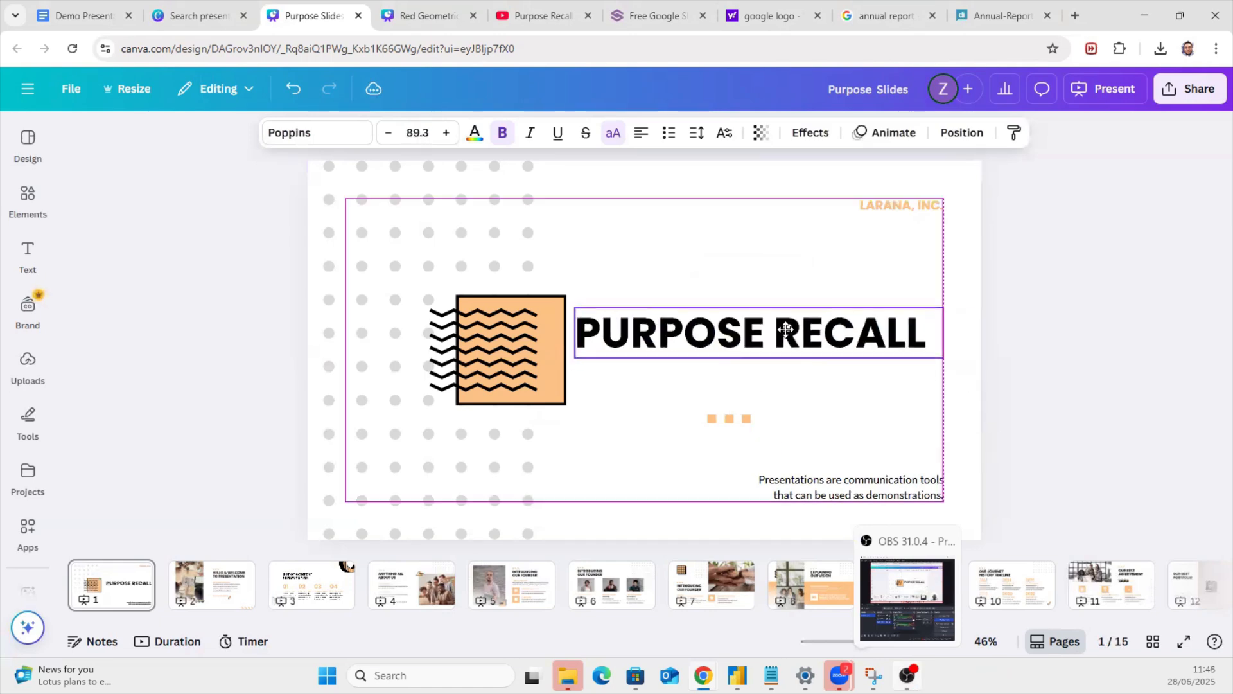
pyautogui.click(74, 16)
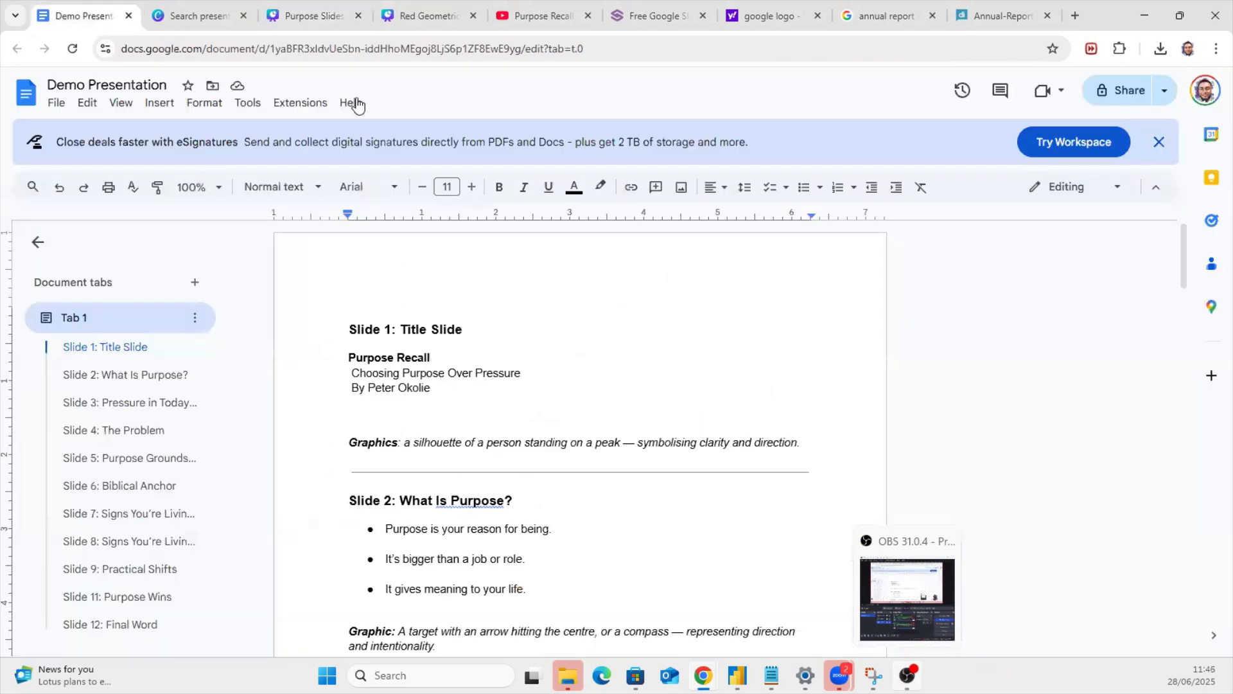
pyautogui.click(312, 16)
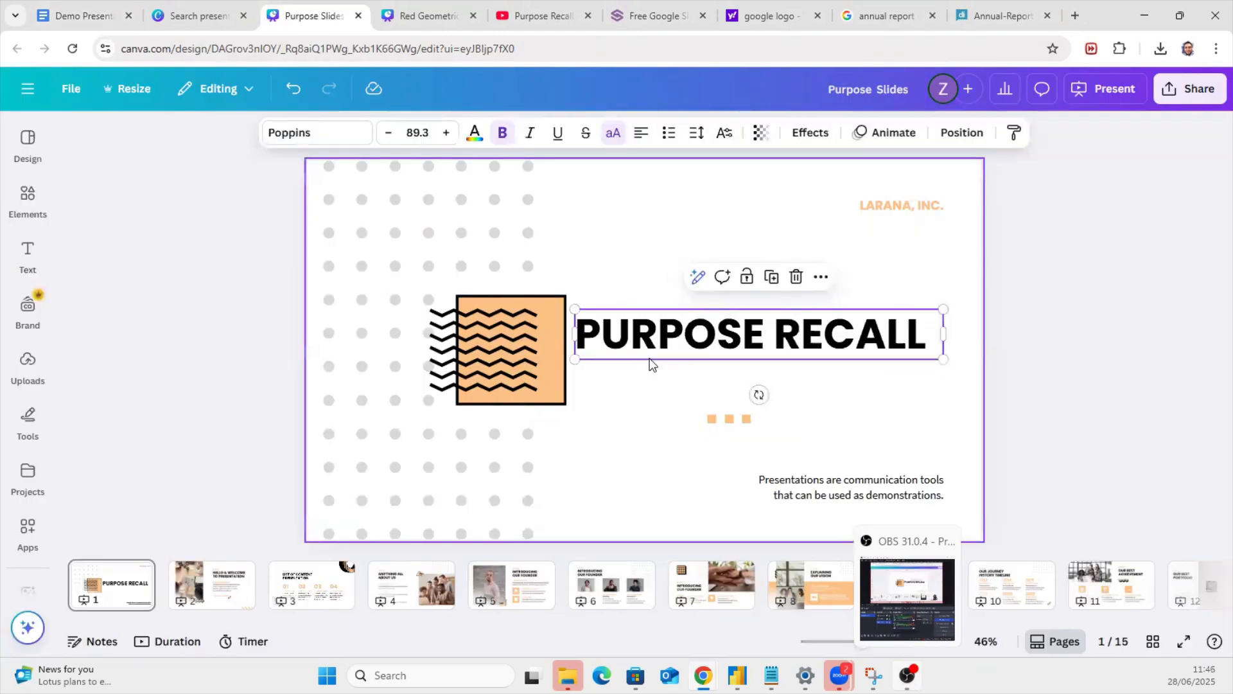
# Step: Add a one-line 'Choosing Purpose over Pressure' subheading at size 52 below PURPOSE RECALL
pyautogui.click(904, 214)
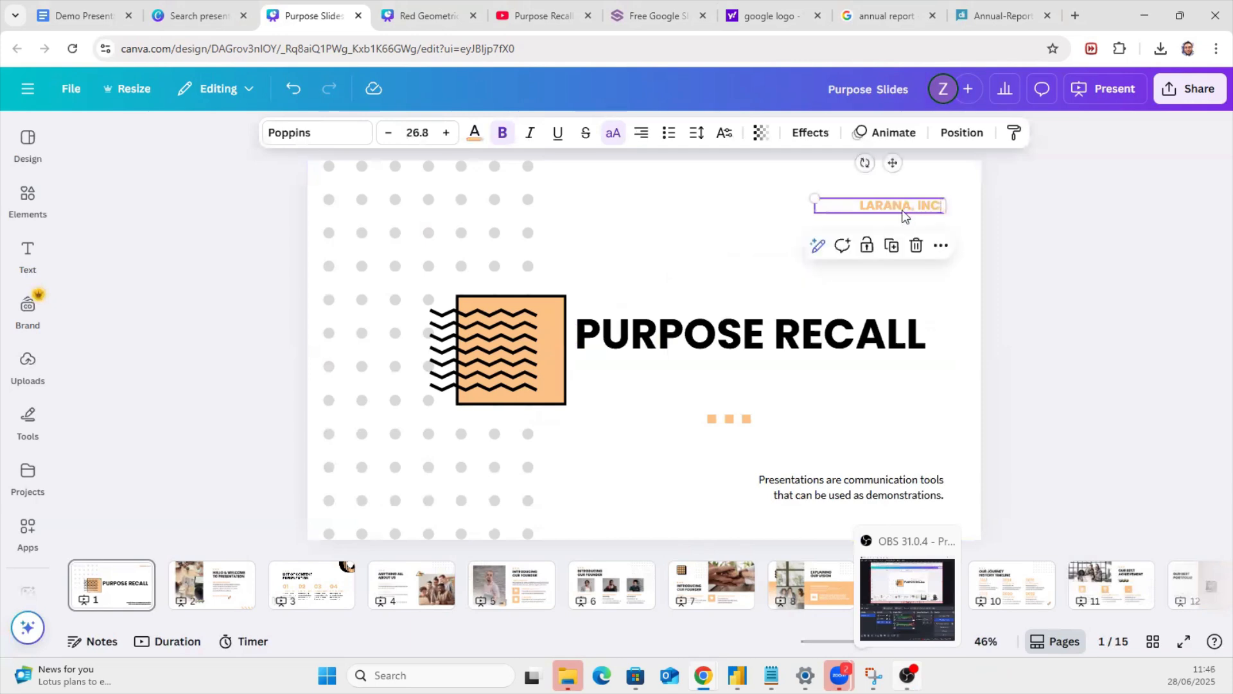
pyautogui.click(27, 257)
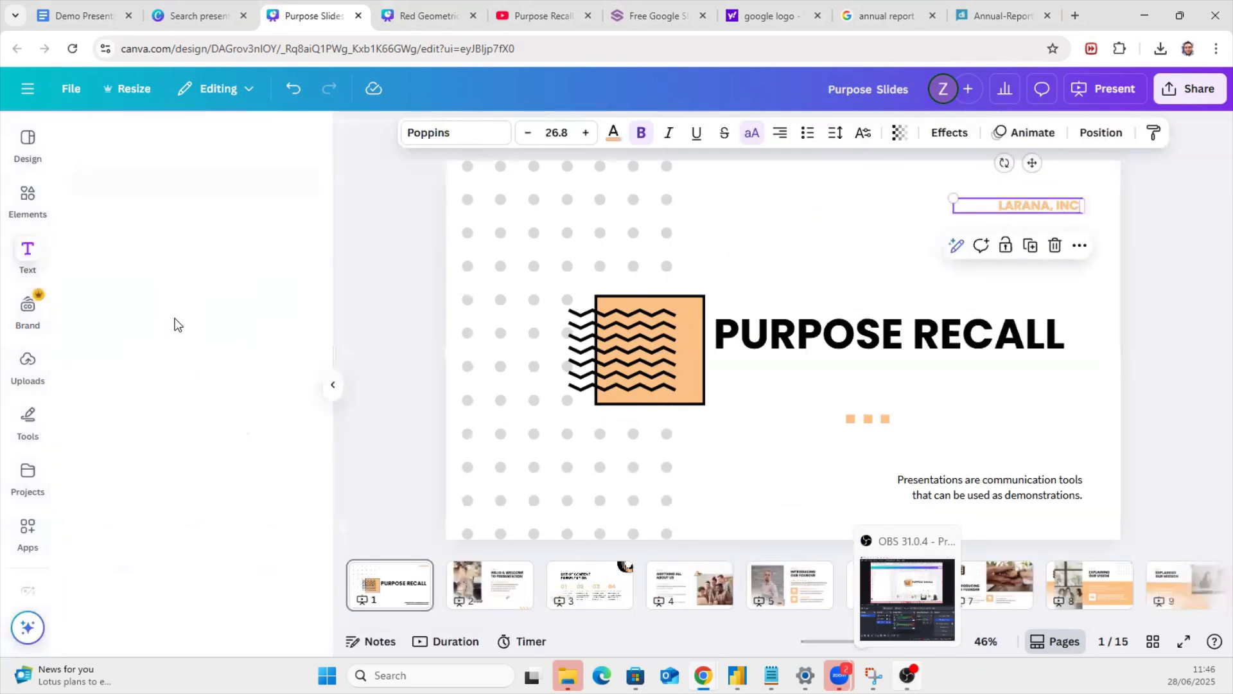
pyautogui.click(262, 413)
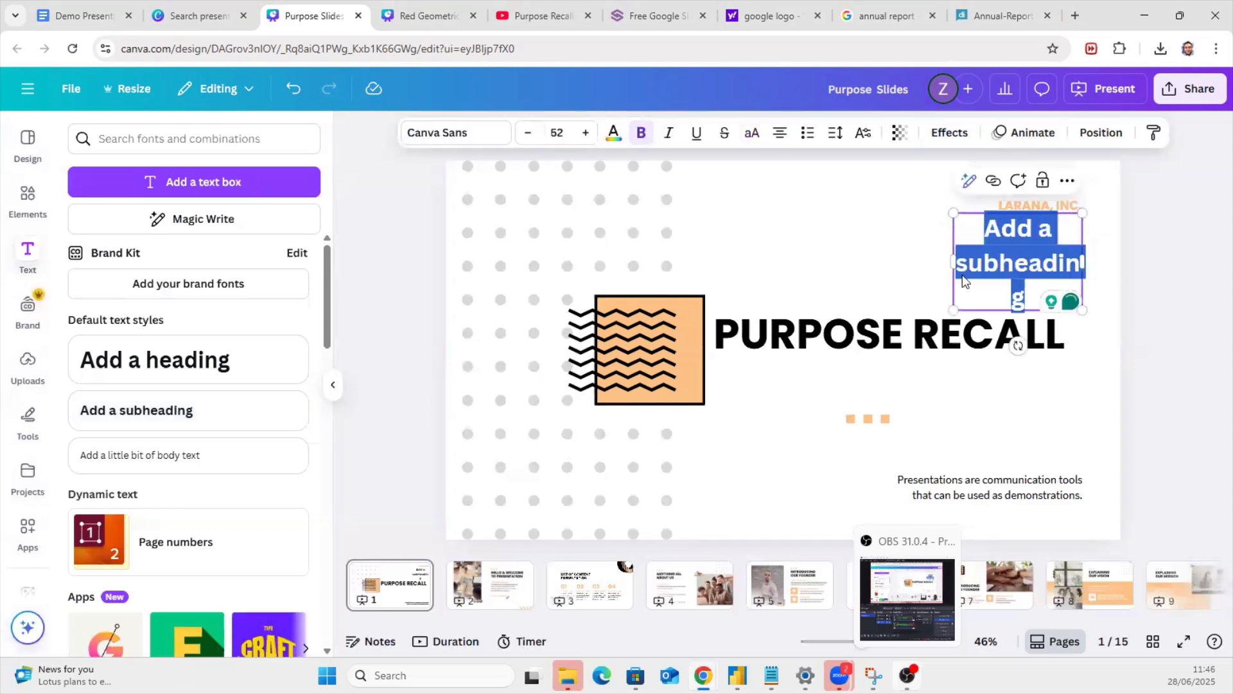
pyautogui.write('Choosing')
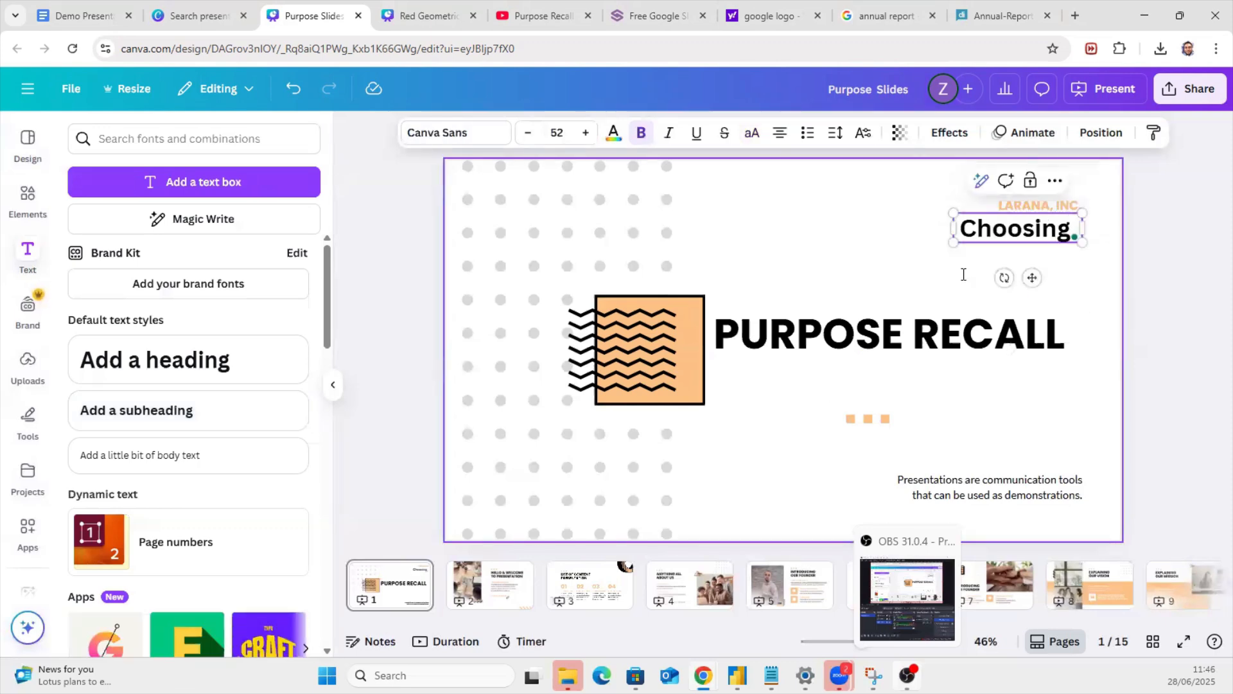
pyautogui.write(' Purpose o')
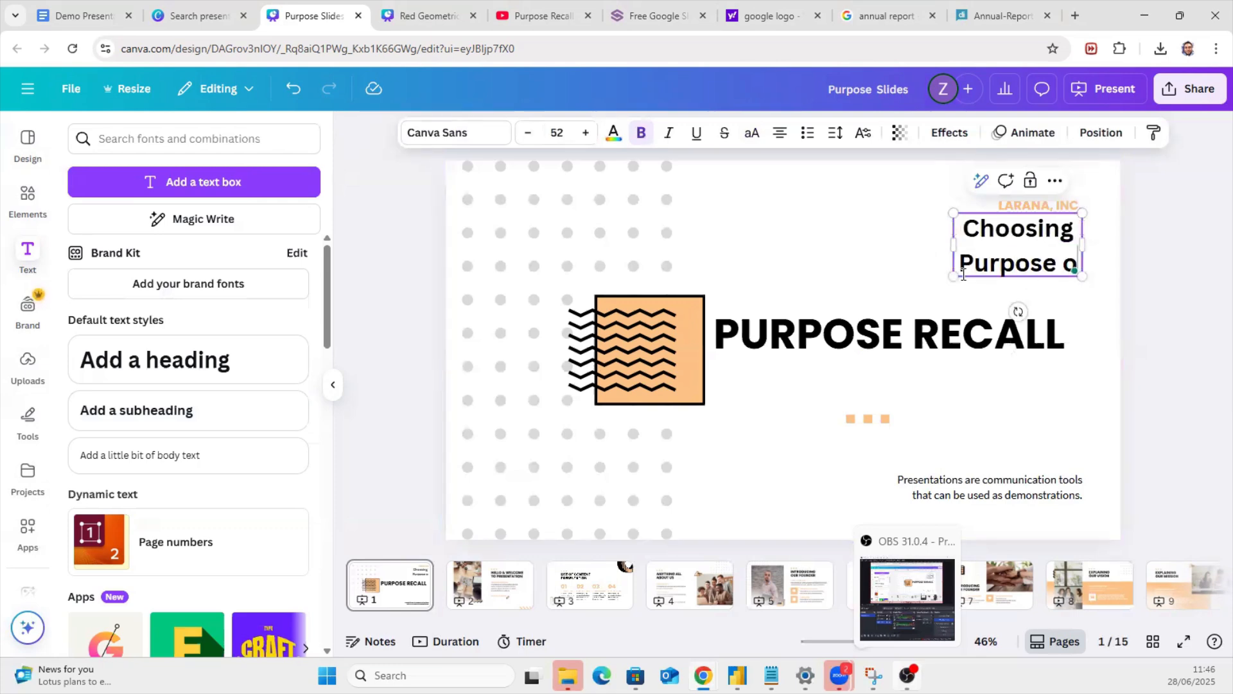
pyautogui.write('ver Pressure')
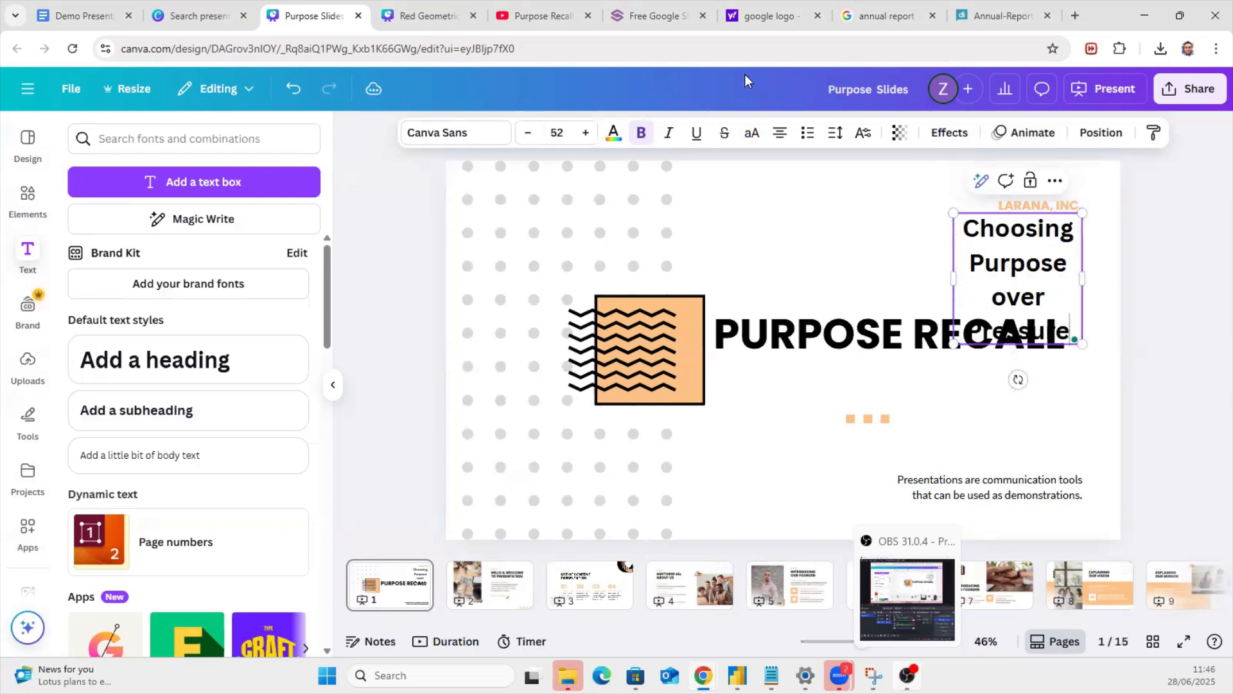
pyautogui.moveTo(947, 275); pyautogui.dragTo(677, 280)
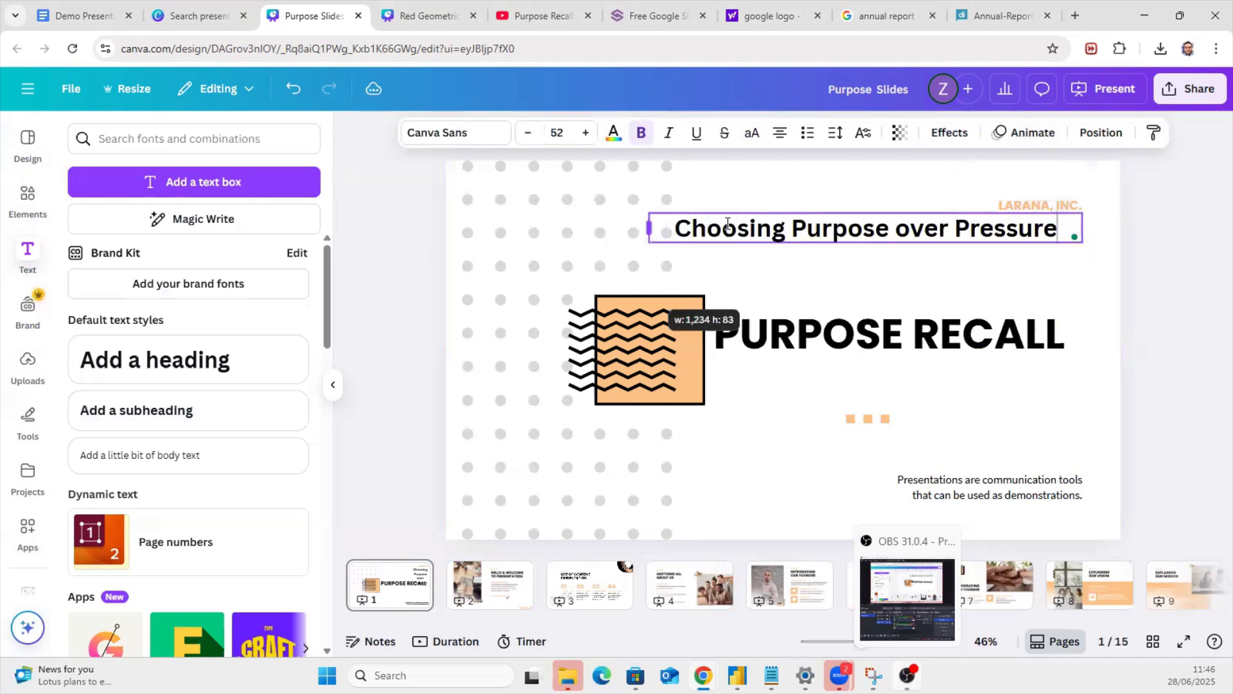
pyautogui.moveTo(878, 277); pyautogui.dragTo(918, 415)
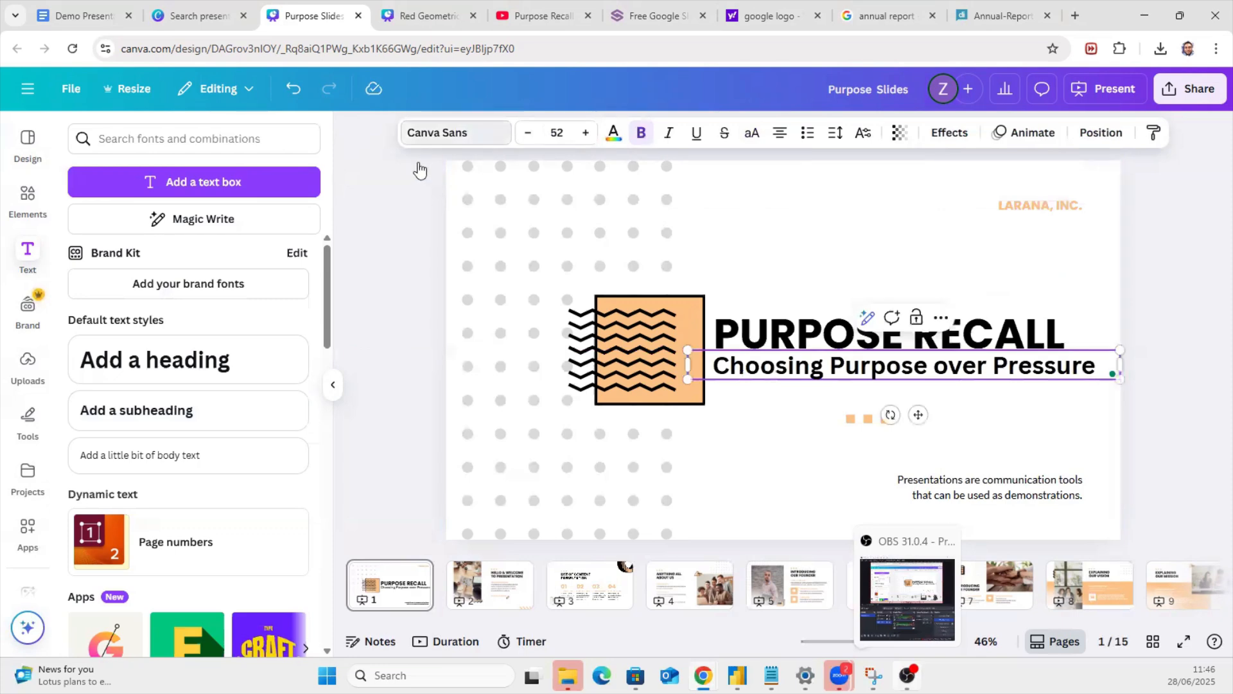
# Step: Set the subtitle font to Lora and resize it to 47.4 beside the heading
pyautogui.hotkey('shift', 'f')
pyautogui.scroll(-3, 180, 383)
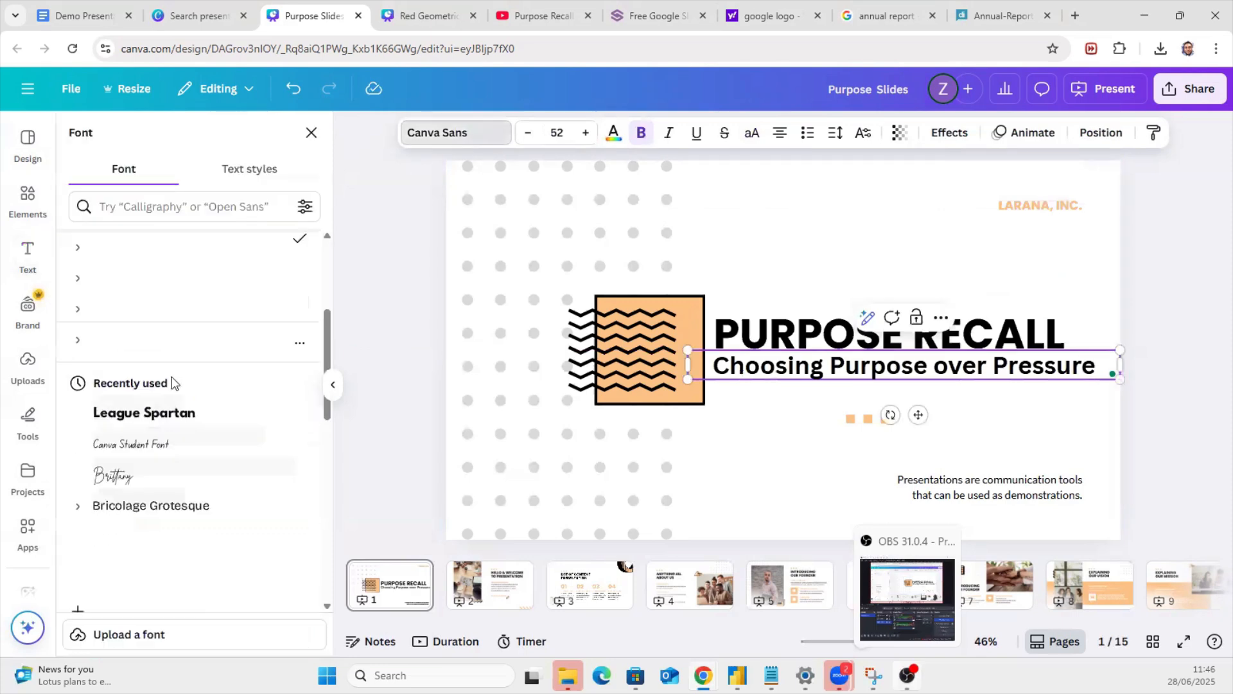
pyautogui.scroll(-2, 221, 361)
pyautogui.scroll(-2, 244, 347)
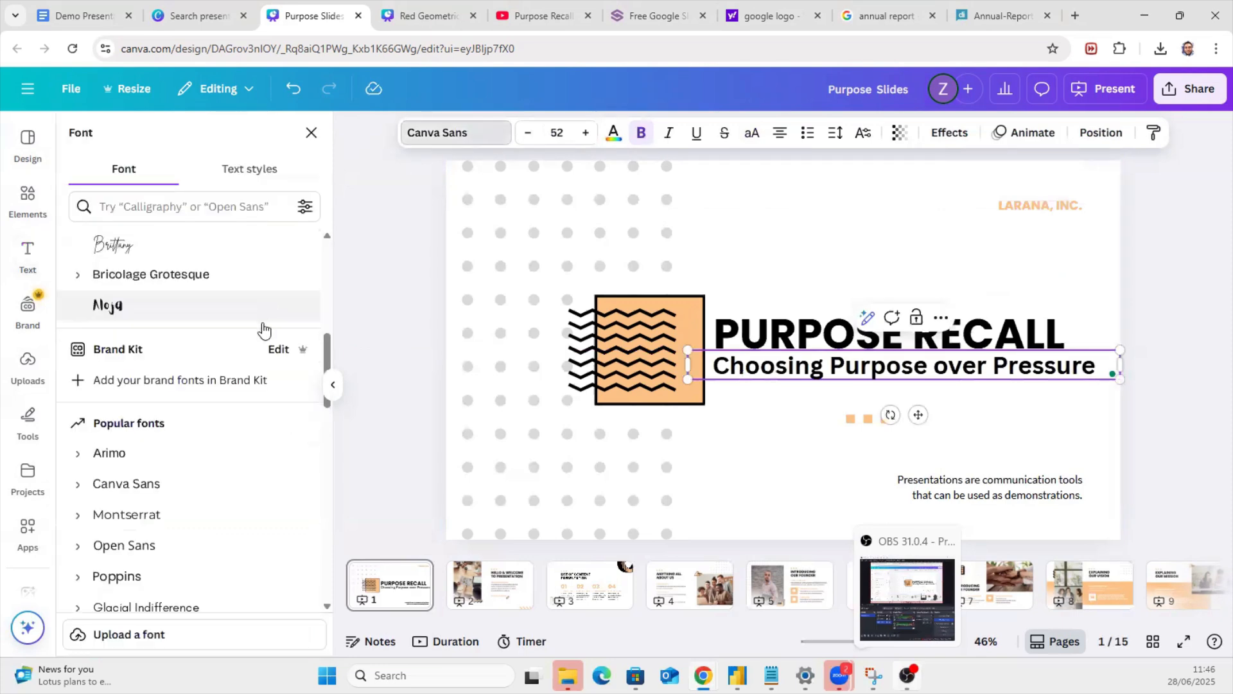
pyautogui.scroll(-3, 237, 347)
pyautogui.scroll(-5, 234, 359)
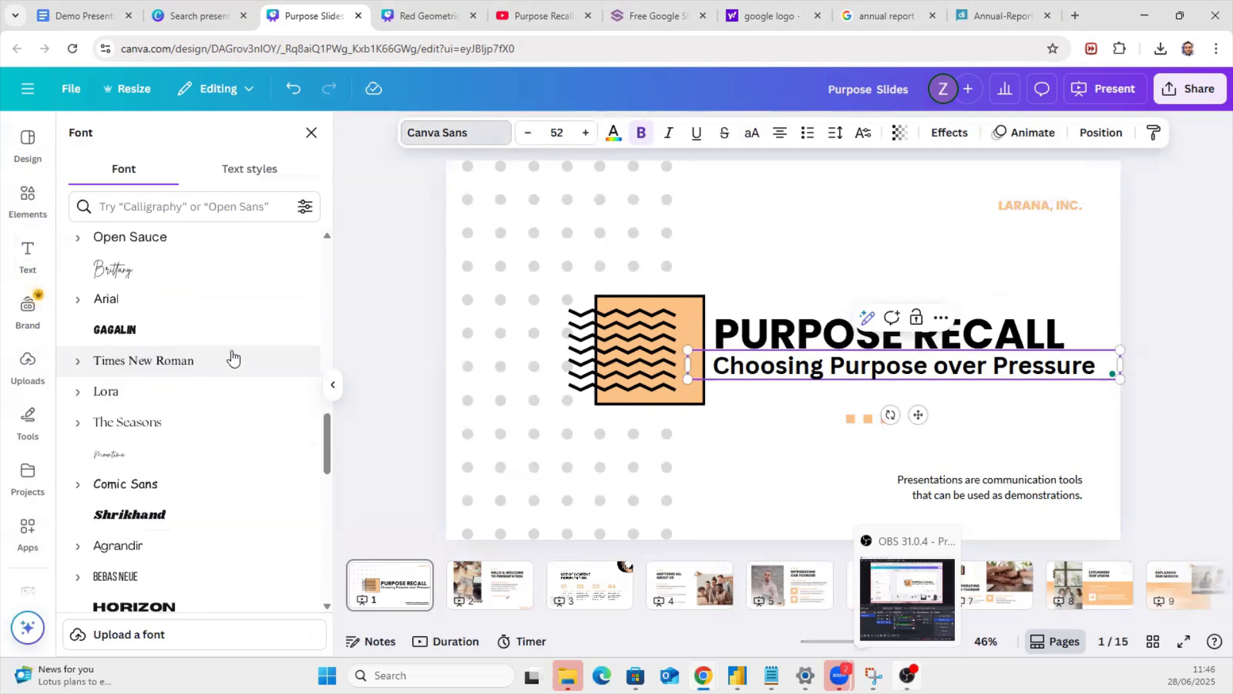
pyautogui.scroll(-3, 225, 355)
pyautogui.scroll(-2, 218, 350)
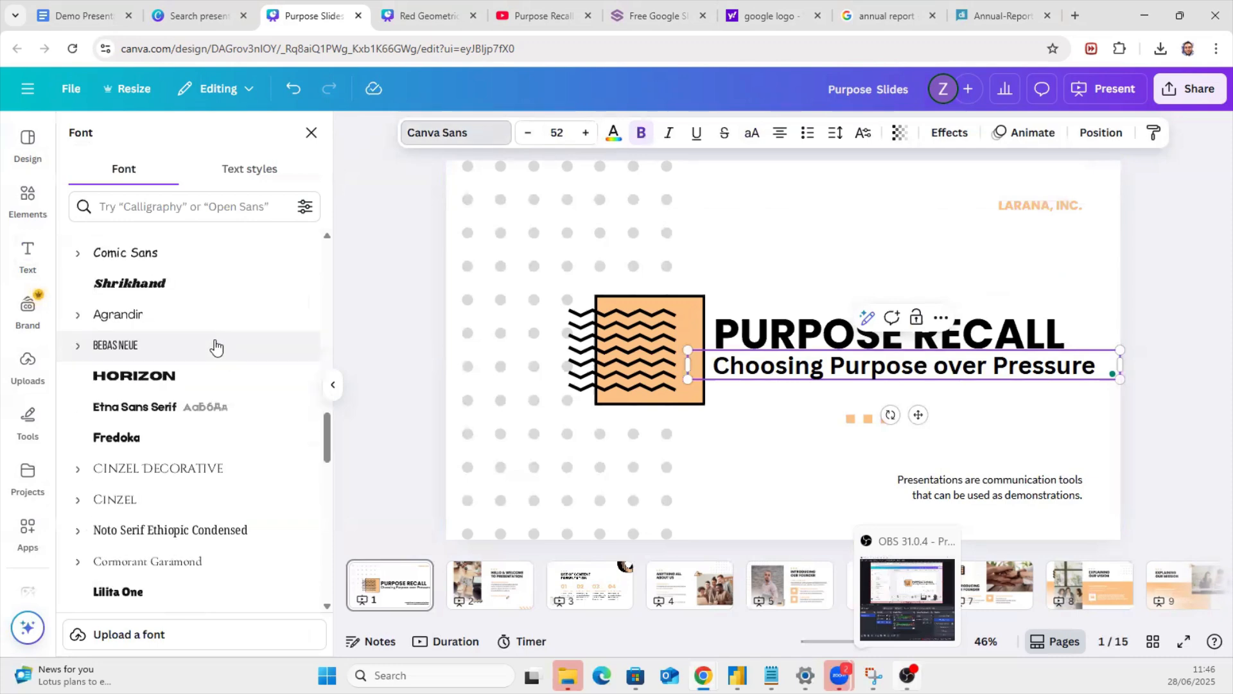
pyautogui.scroll(-3, 213, 355)
pyautogui.scroll(-1, 209, 358)
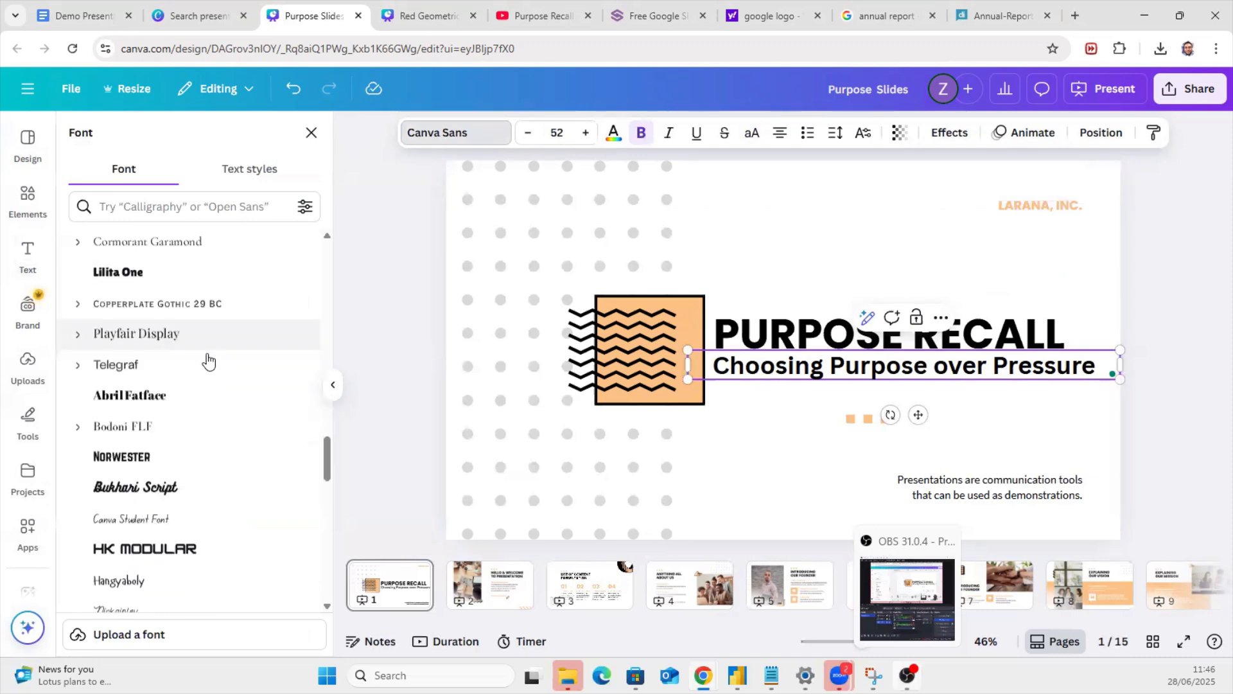
pyautogui.scroll(-1, 207, 360)
pyautogui.scroll(-2, 157, 385)
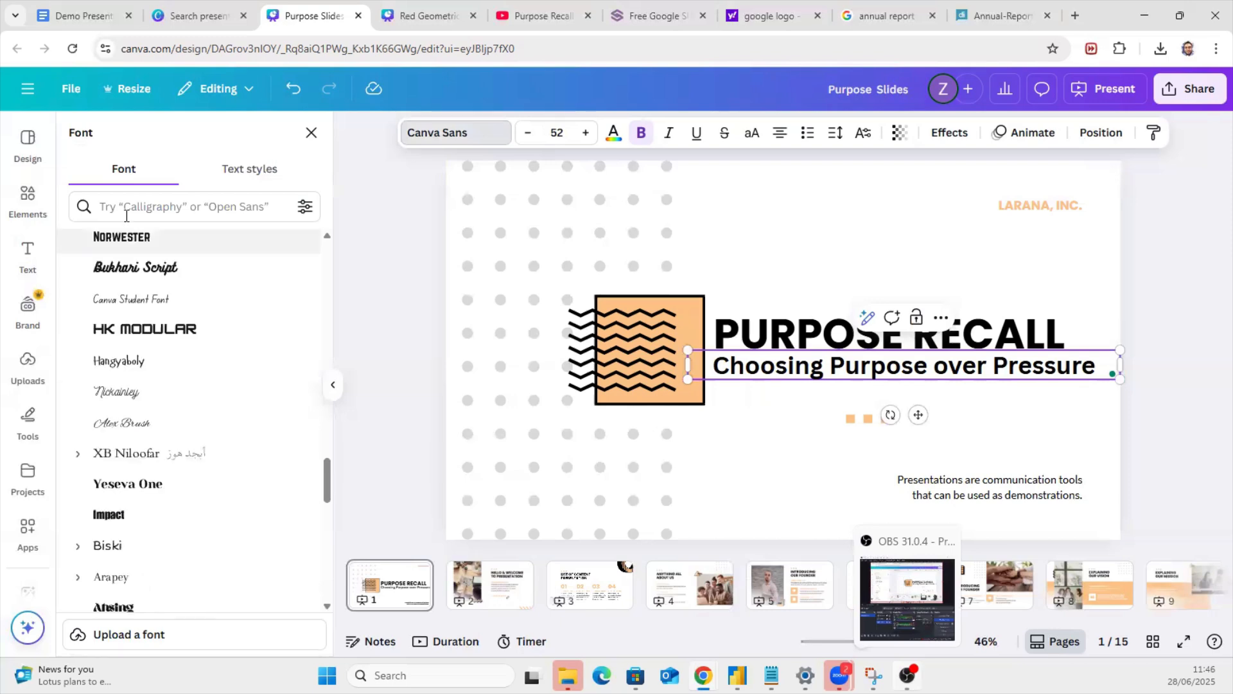
pyautogui.click(148, 207)
pyautogui.write('lo')
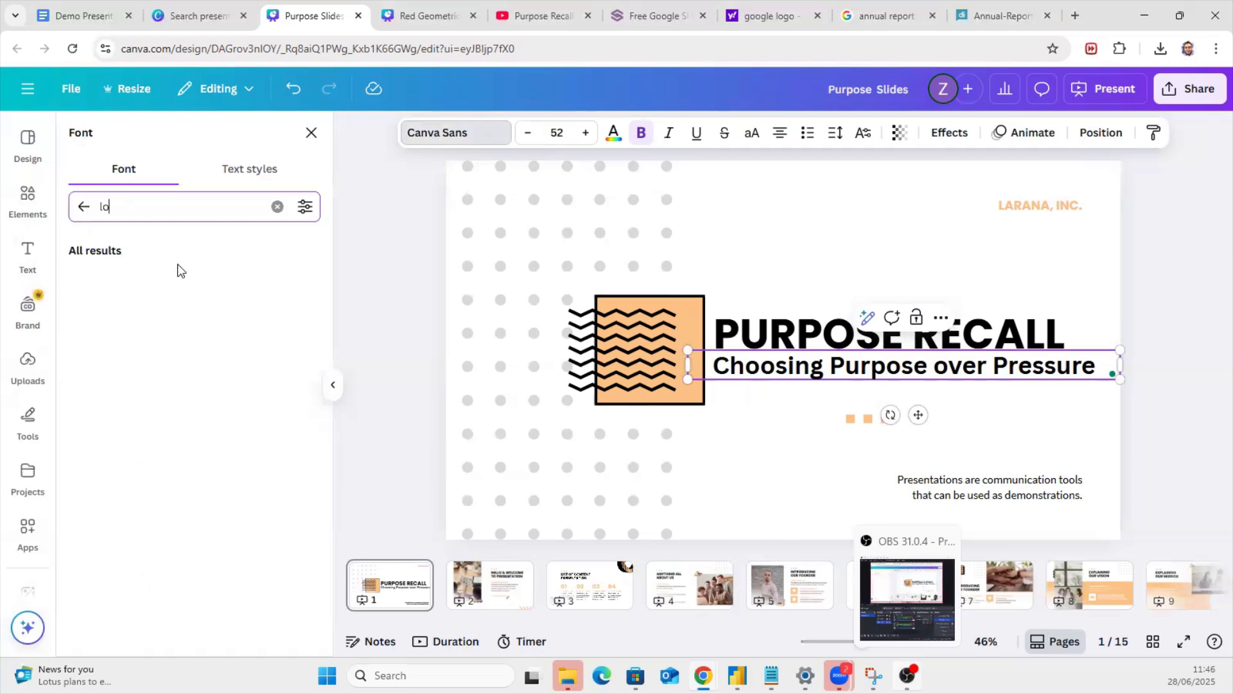
pyautogui.write('ra')
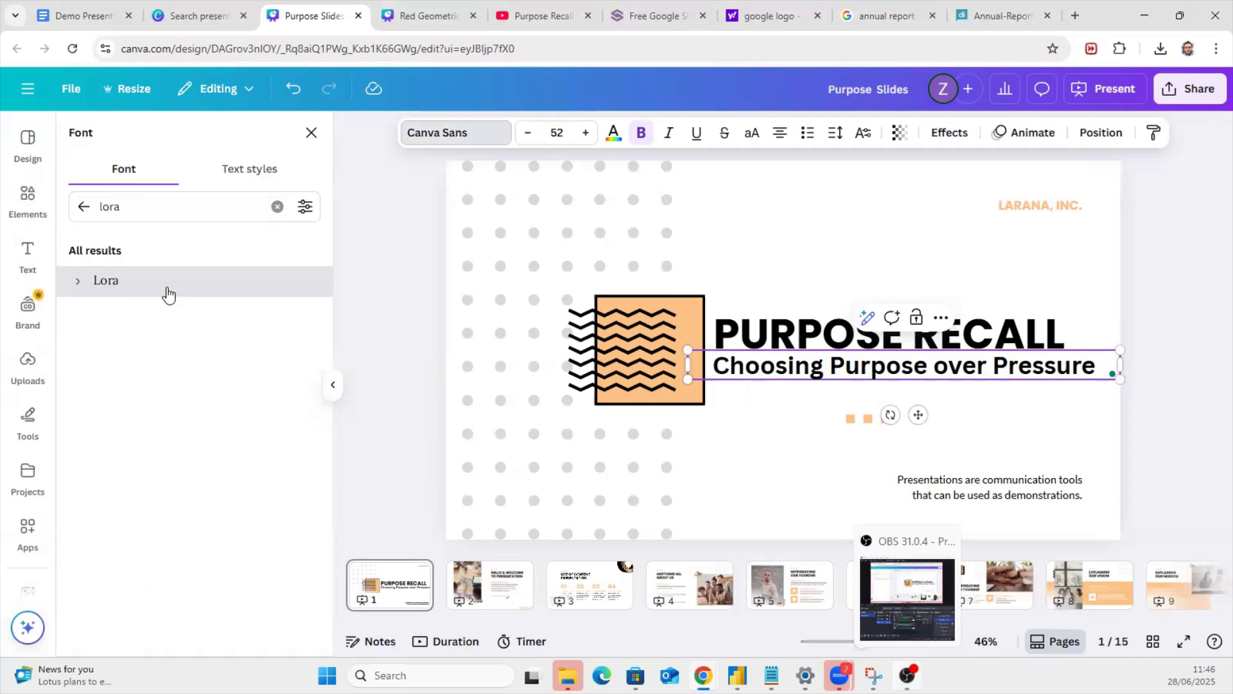
pyautogui.click(196, 293)
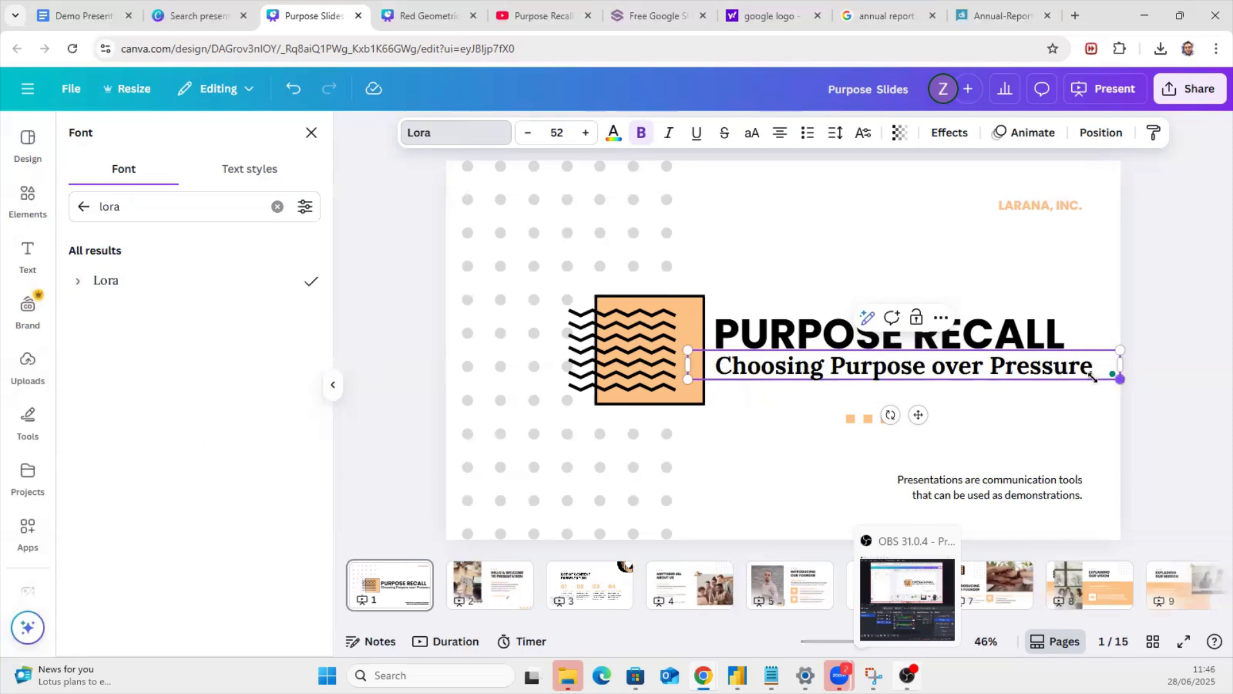
pyautogui.moveTo(1089, 377); pyautogui.dragTo(1051, 375)
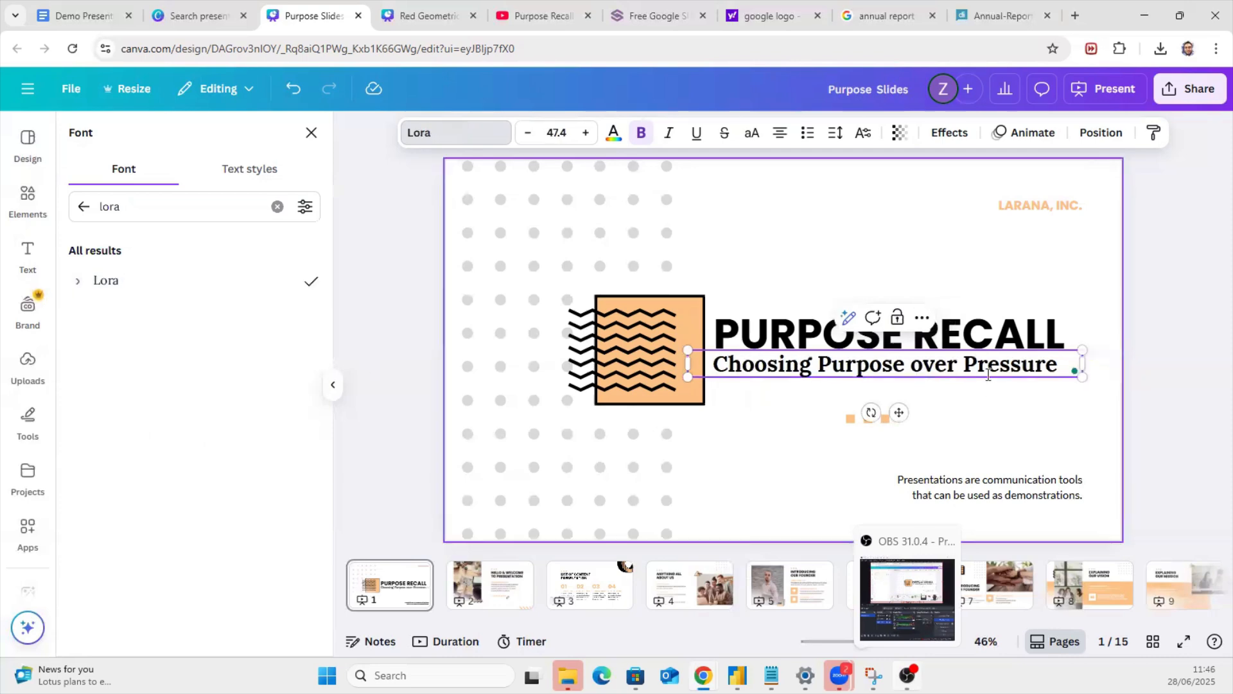
pyautogui.moveTo(898, 413); pyautogui.dragTo(905, 383)
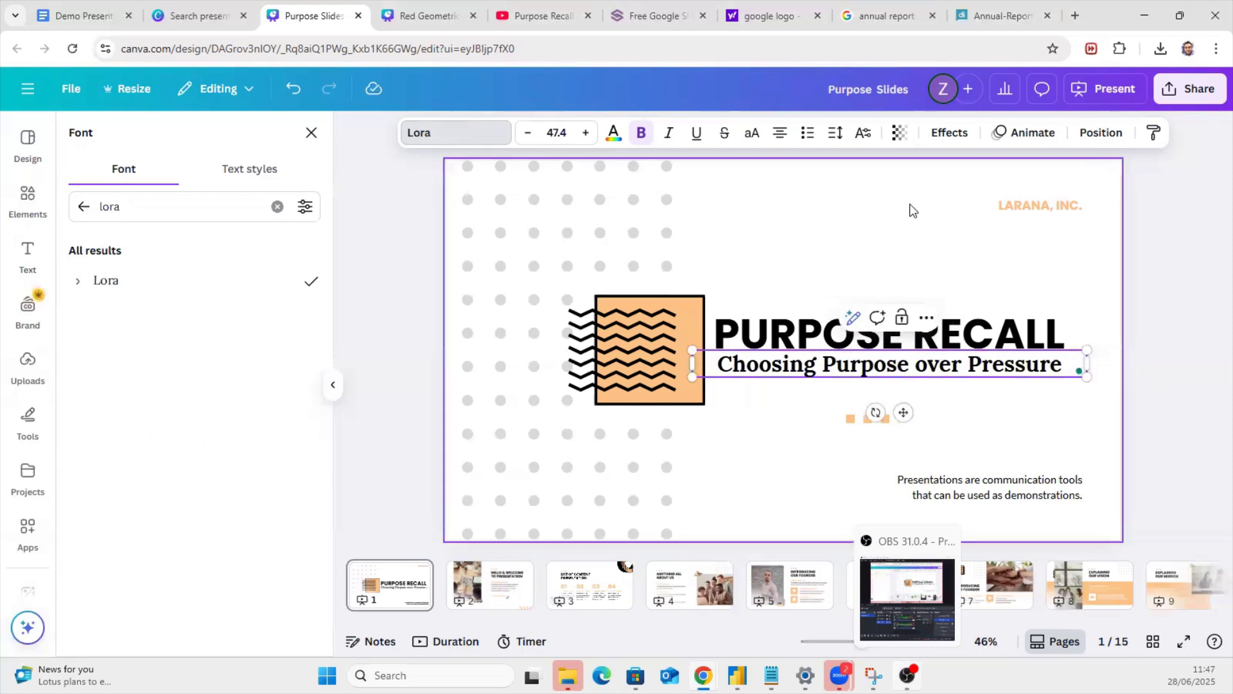
pyautogui.press('Escape')
# Step: Delete the LARANA, INC. label, then check it against the outline document
pyautogui.click(1048, 212)
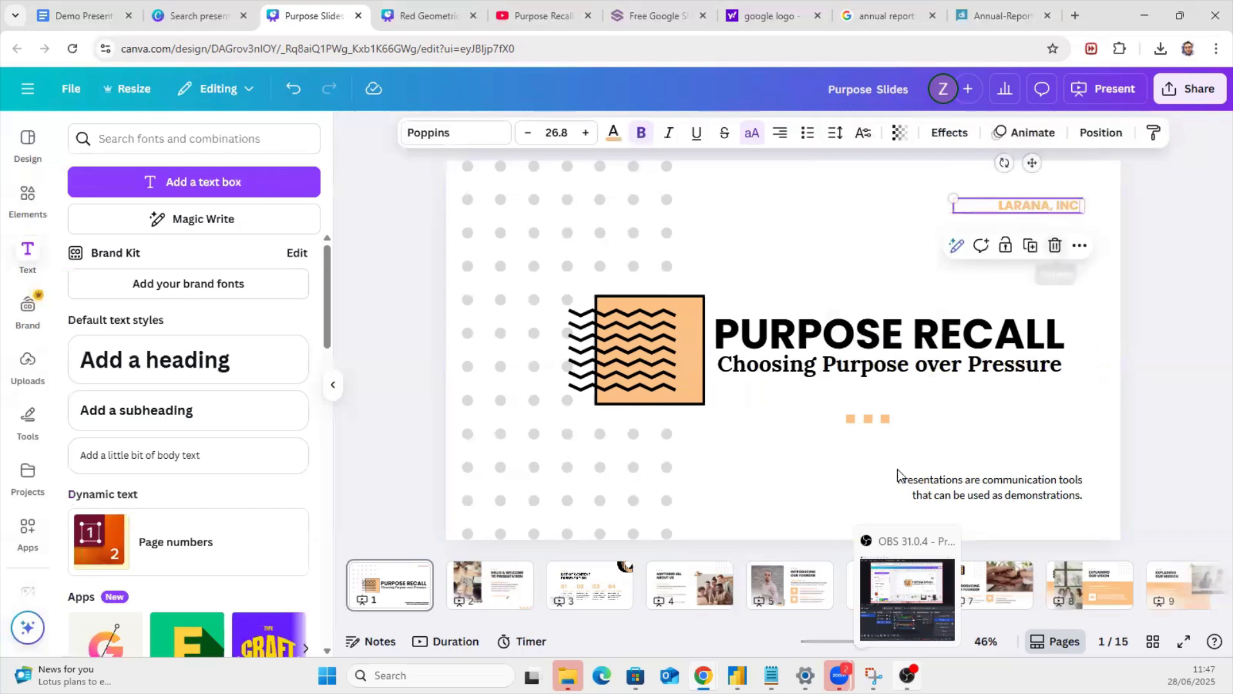
pyautogui.press('Delete')
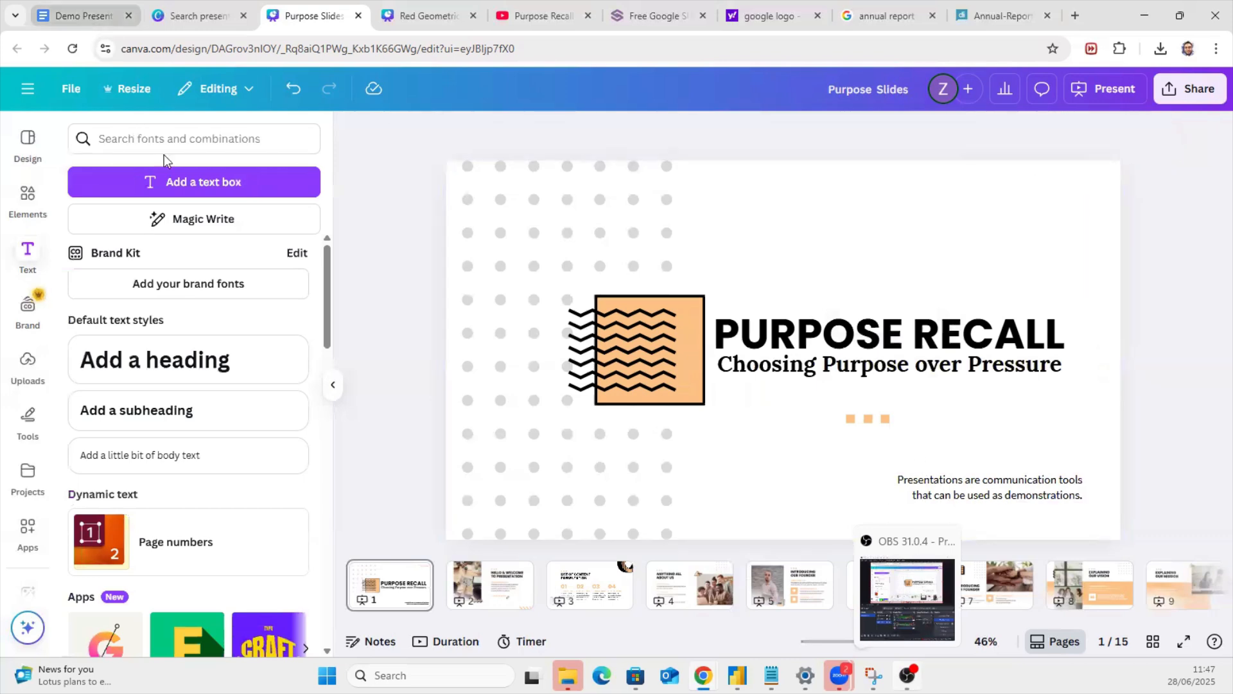
pyautogui.click(73, 19)
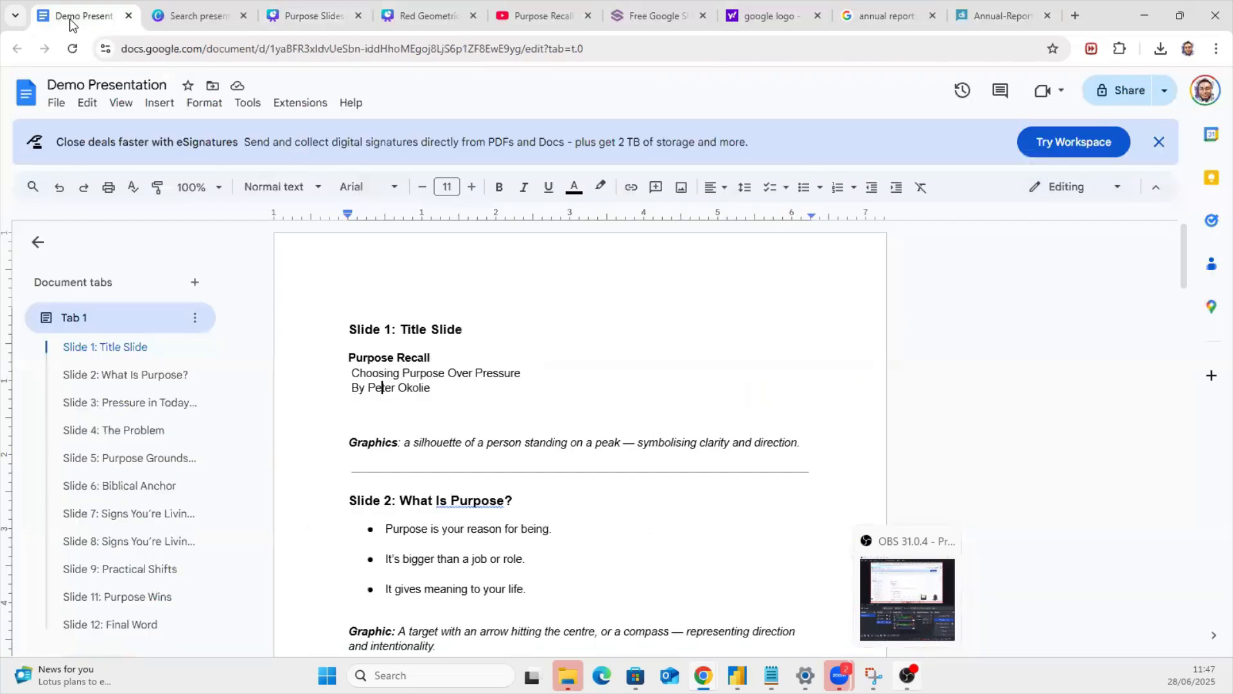
pyautogui.click(314, 15)
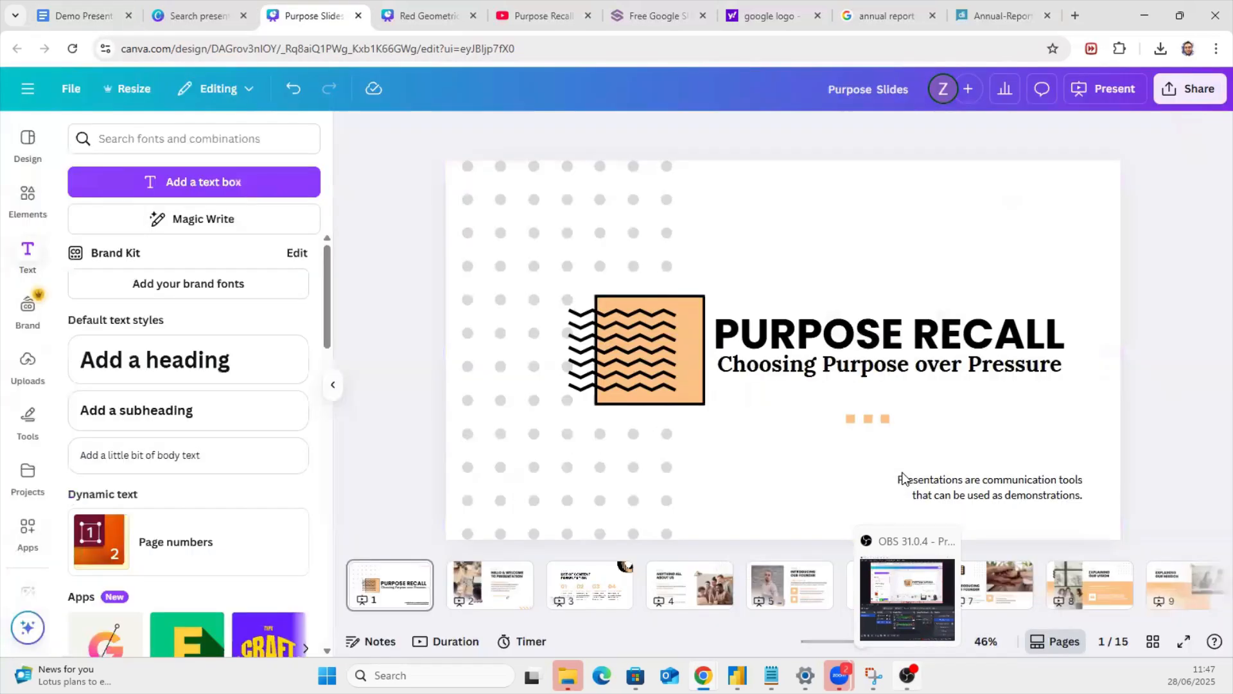
# Step: Replace the bottom-right caption with the author's name byline and move it under the subtitle
pyautogui.doubleClick(971, 497)
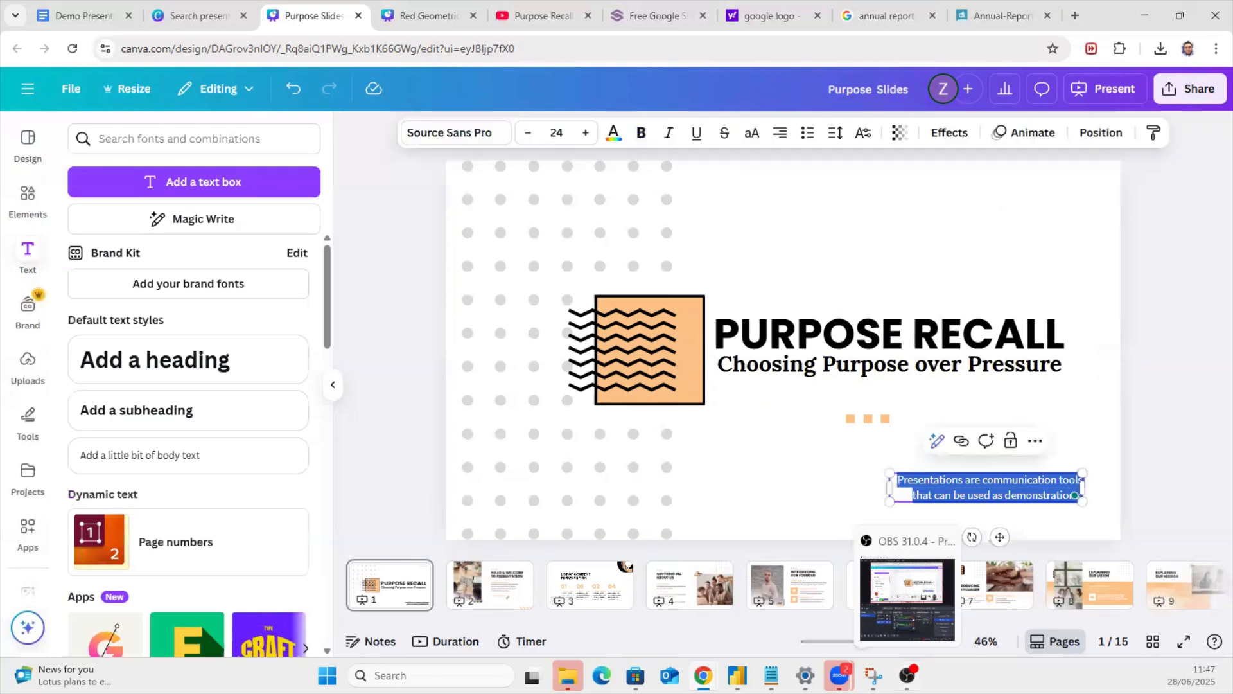
pyautogui.press('Escape')
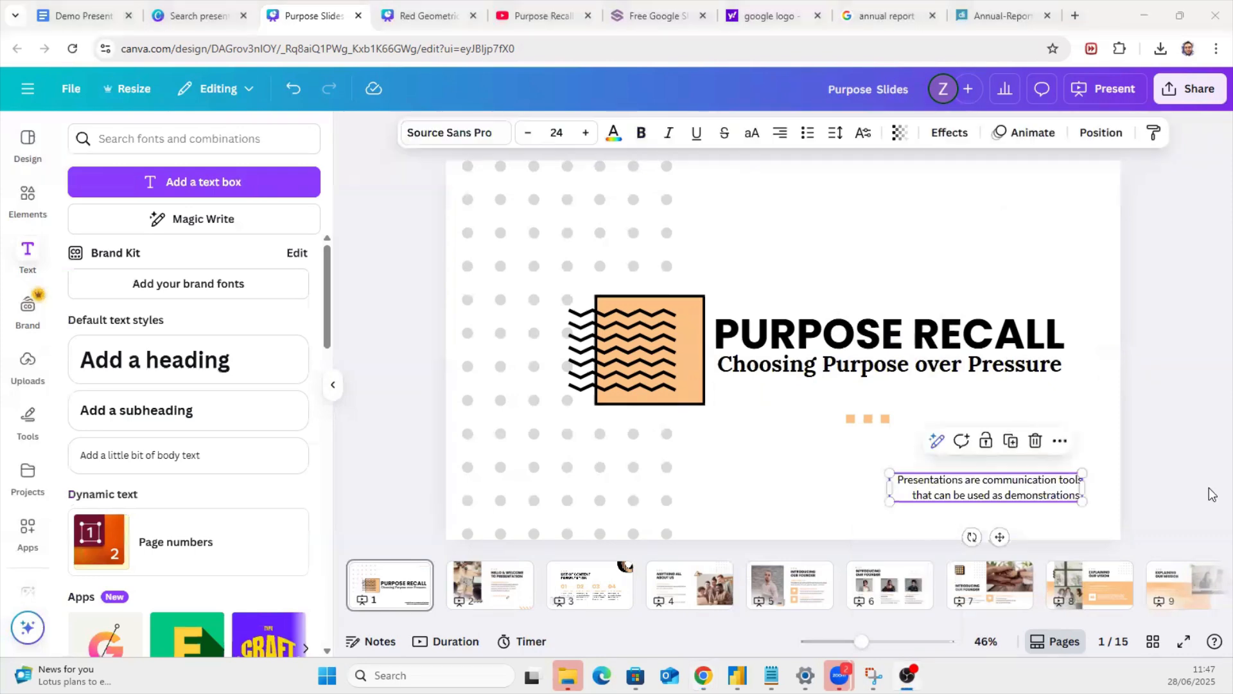
pyautogui.click(997, 483)
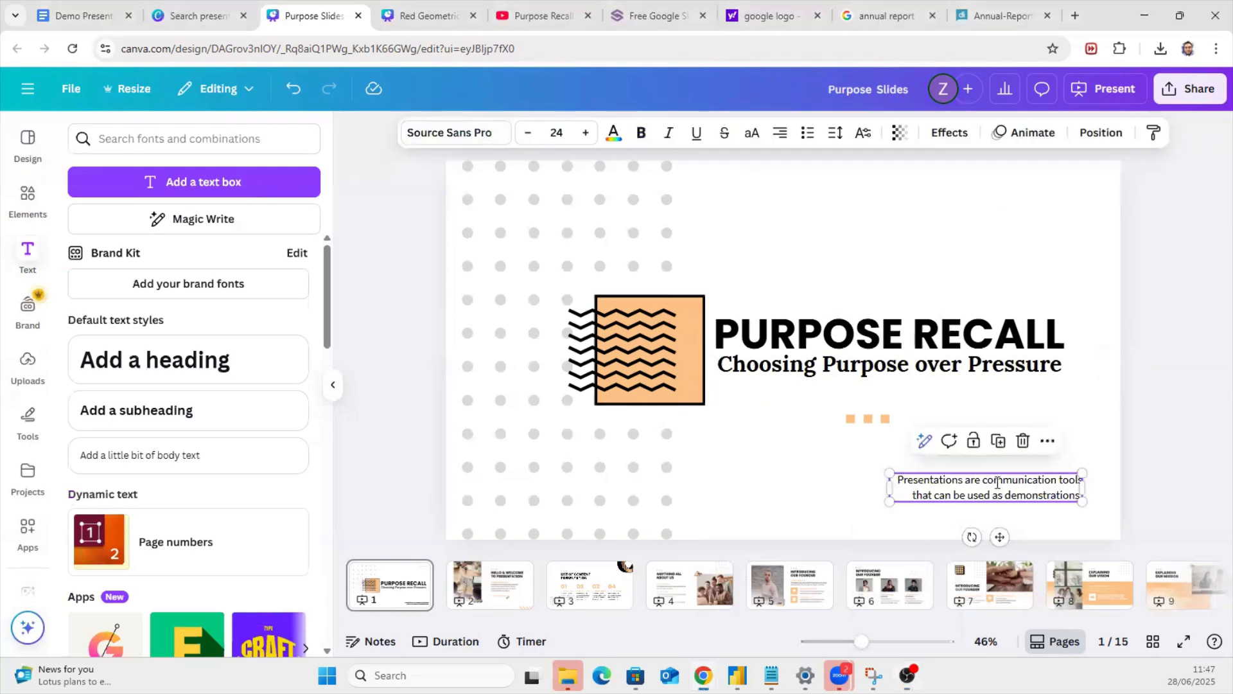
pyautogui.doubleClick(1000, 483)
pyautogui.press('BackSpace')
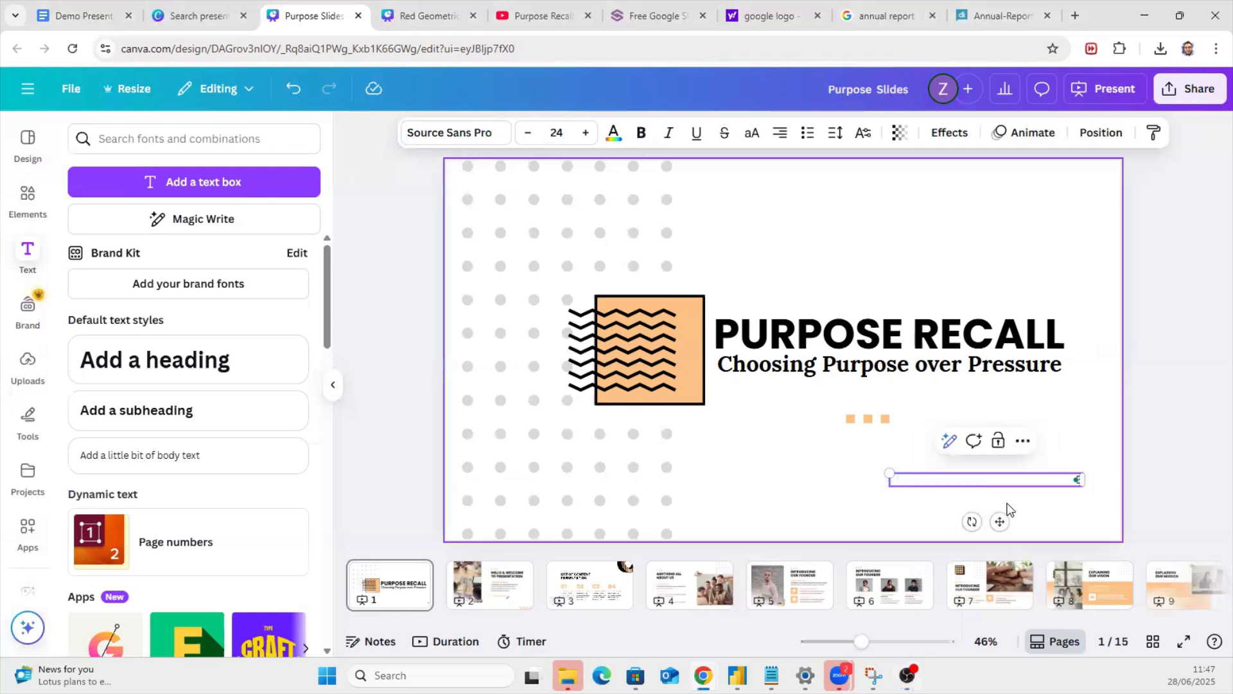
pyautogui.write('By Peter OKOL')
pyautogui.moveTo(1000, 521); pyautogui.dragTo(748, 420)
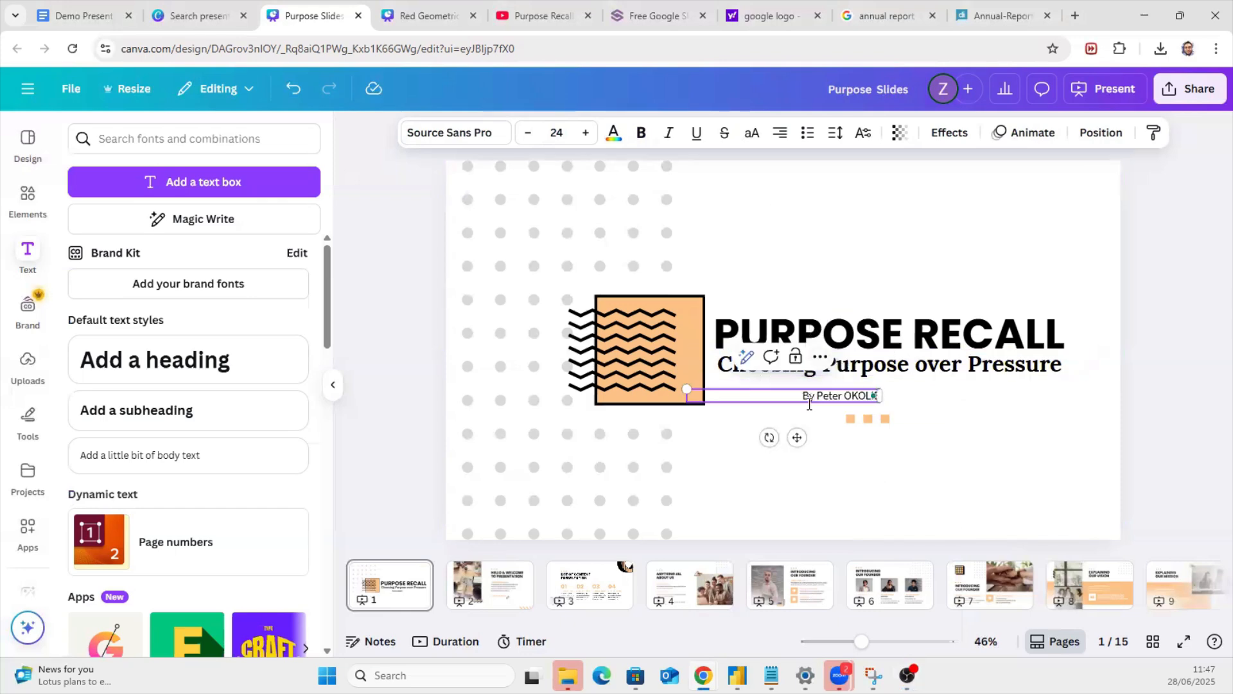
# Step: Left-align the byline under the subtitle and raise its font size to 35
pyautogui.click(781, 138)
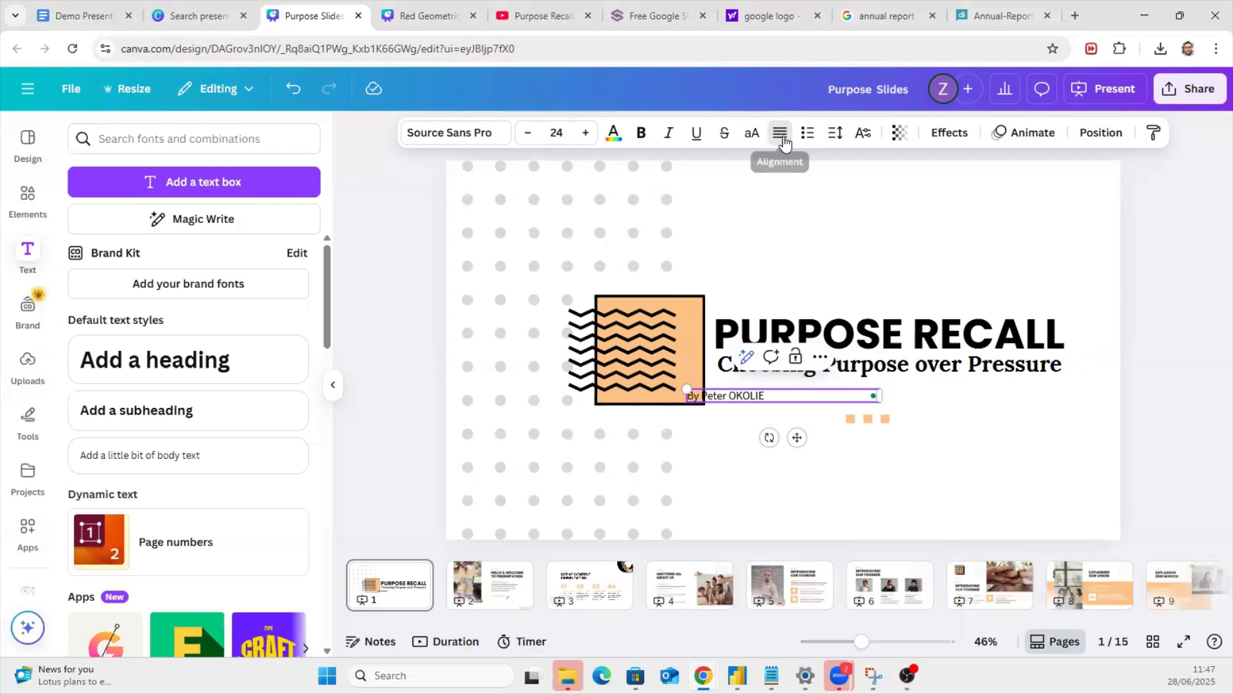
pyautogui.click(779, 136)
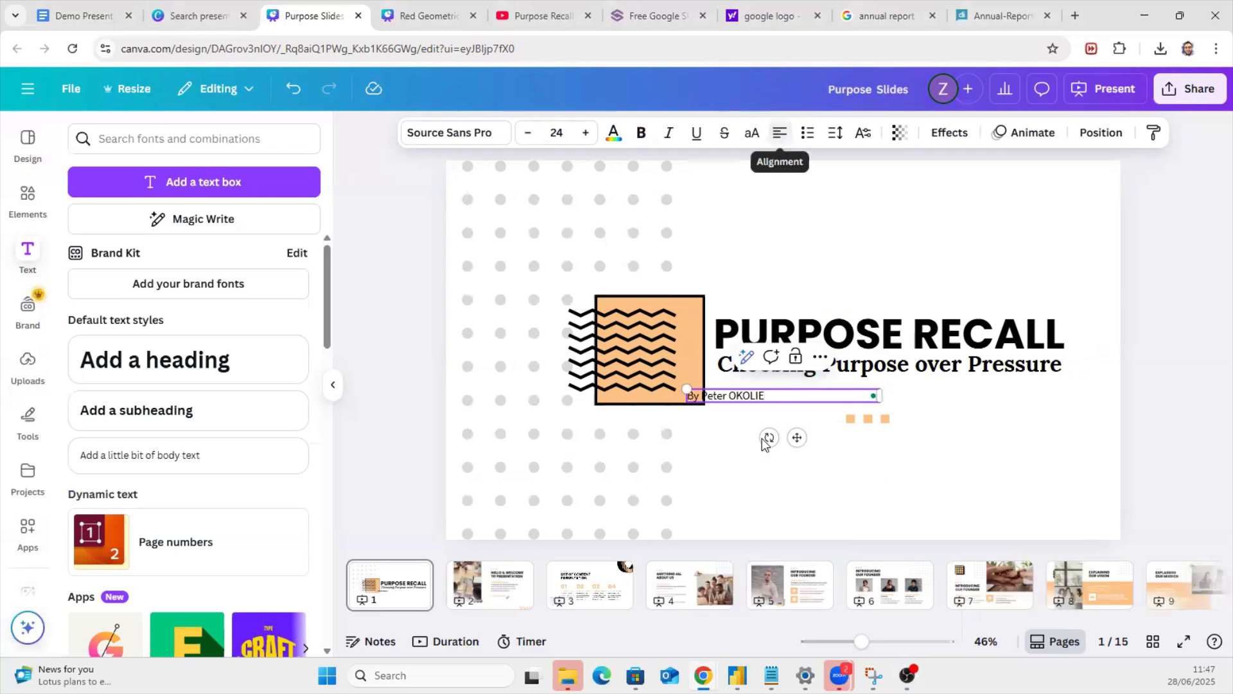
pyautogui.moveTo(839, 430); pyautogui.dragTo(837, 431)
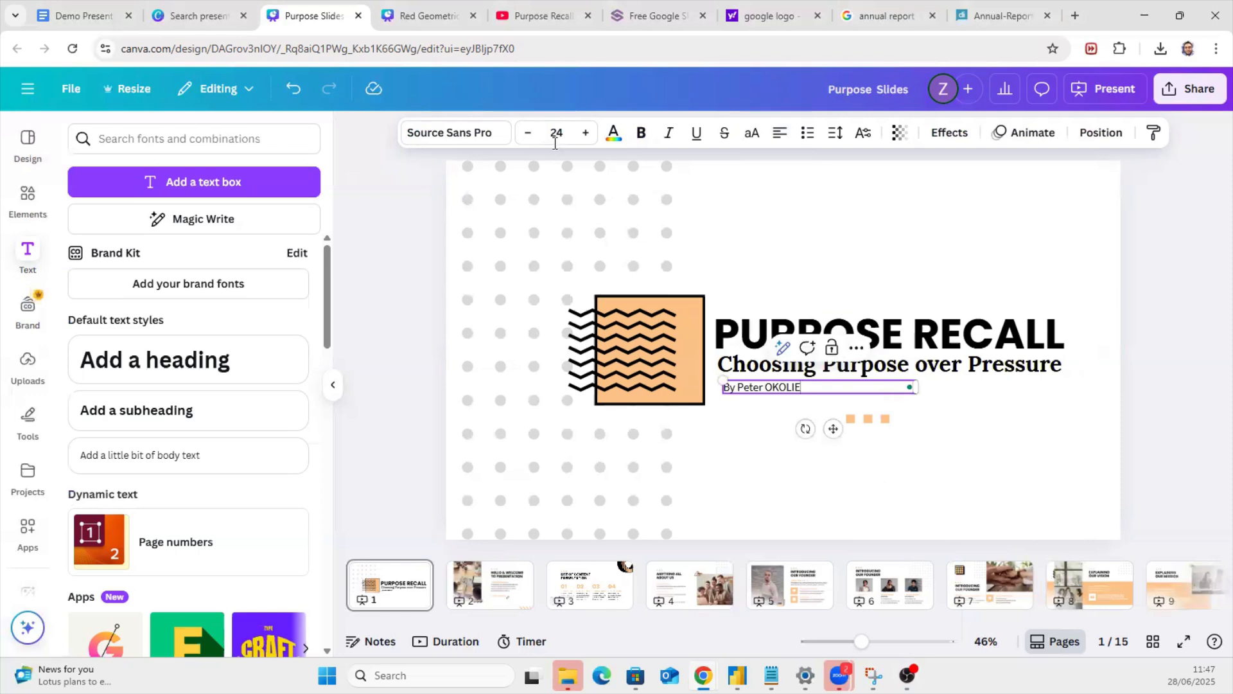
pyautogui.click(585, 134)
pyautogui.click(586, 134)
pyautogui.click(586, 134)
pyautogui.click(586, 134)
pyautogui.click(586, 134)
pyautogui.click(585, 134)
pyautogui.click(586, 133)
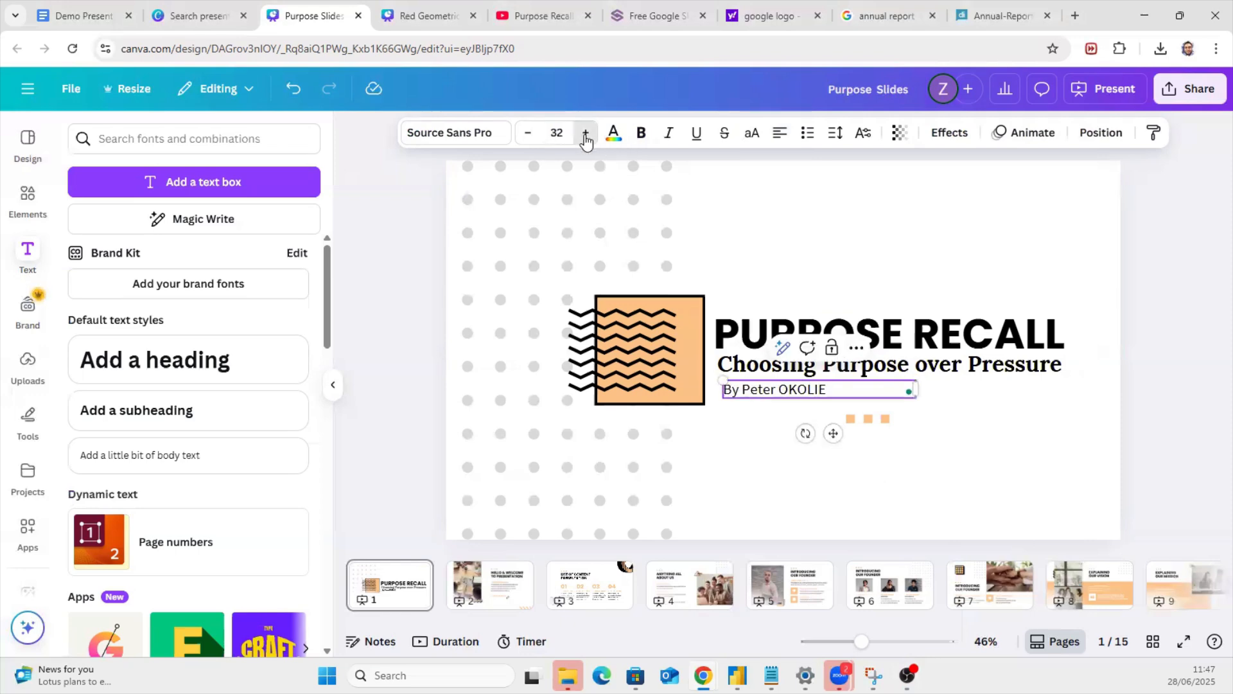
pyautogui.click(586, 134)
pyautogui.click(586, 134)
pyautogui.click(586, 133)
pyautogui.click(586, 134)
# Step: Raise the PURPOSE RECALL heading and left-align the subtitle directly beneath it
pyautogui.click(764, 330)
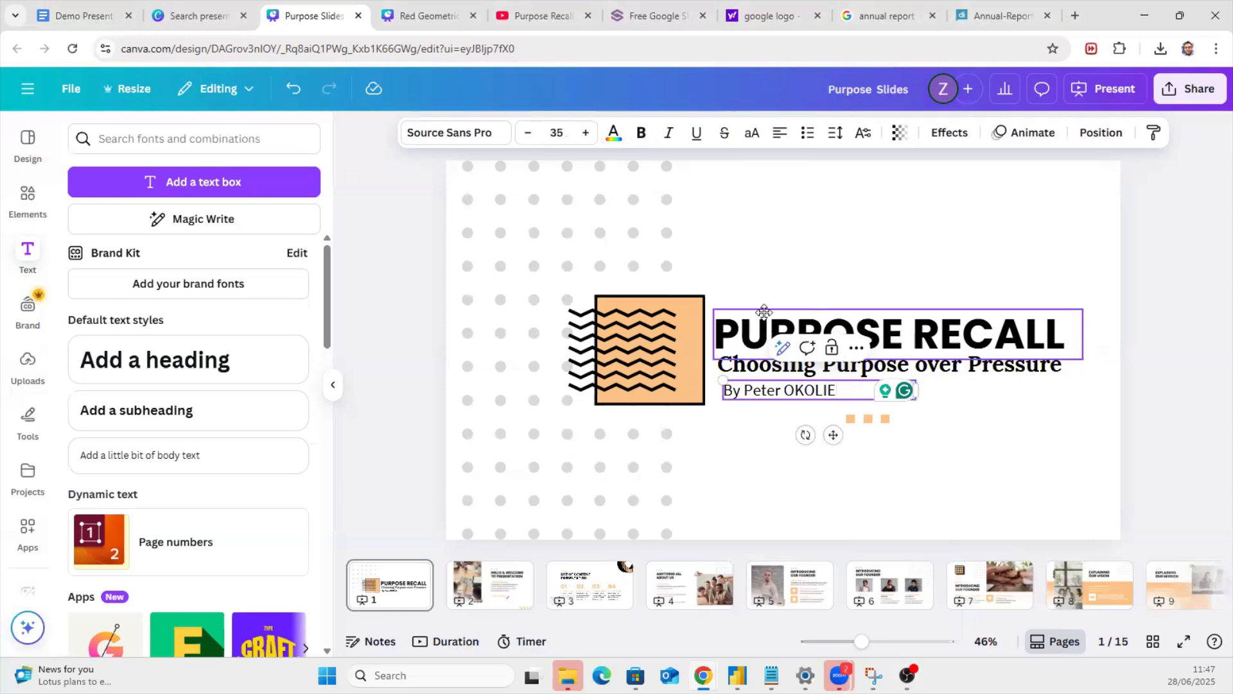
pyautogui.moveTo(765, 331); pyautogui.dragTo(764, 307)
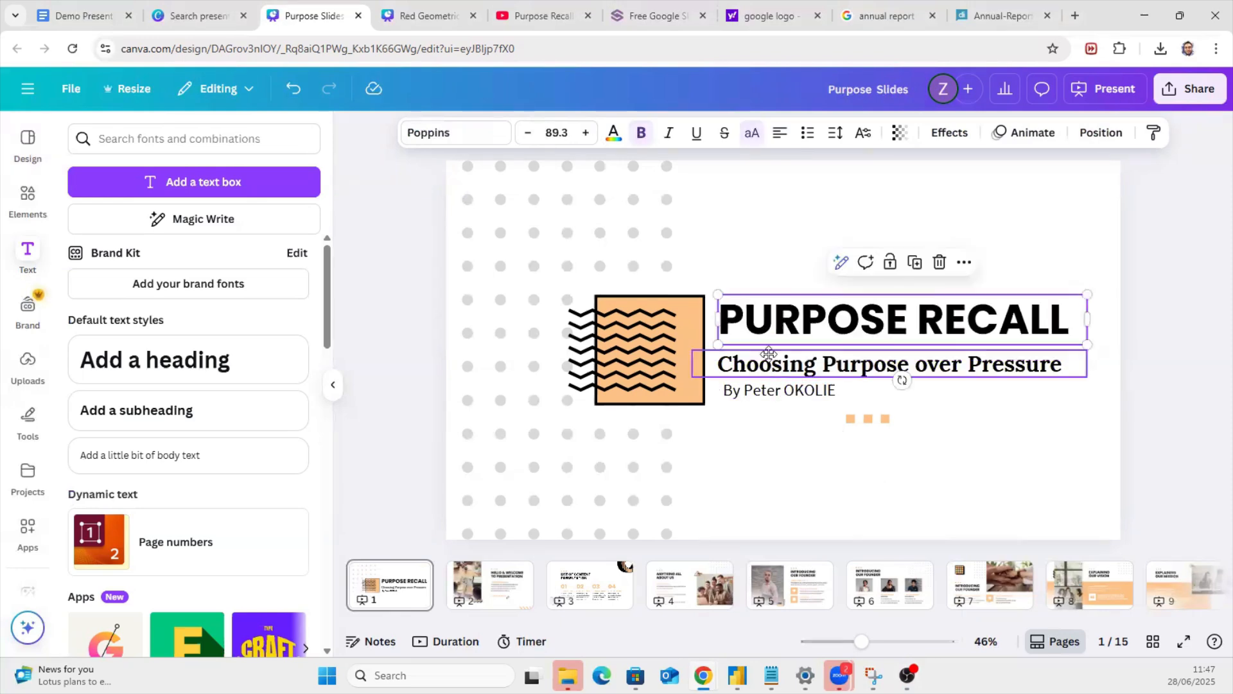
pyautogui.moveTo(768, 361); pyautogui.dragTo(764, 353)
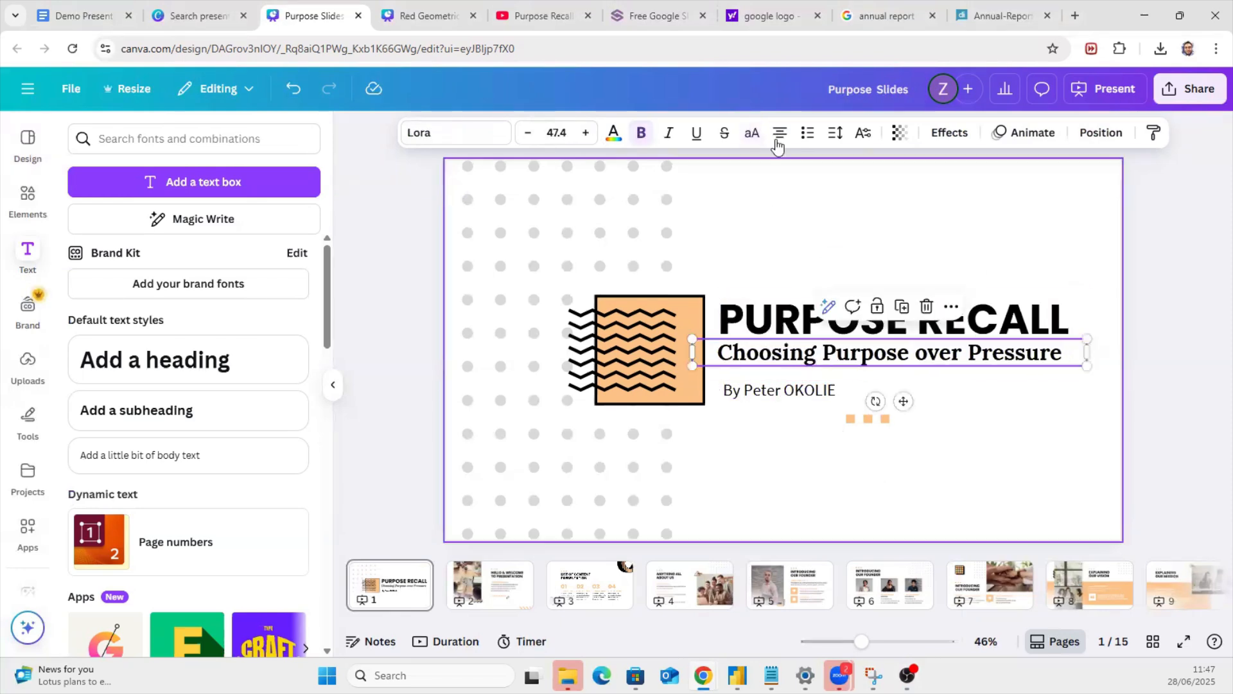
pyautogui.click(778, 146)
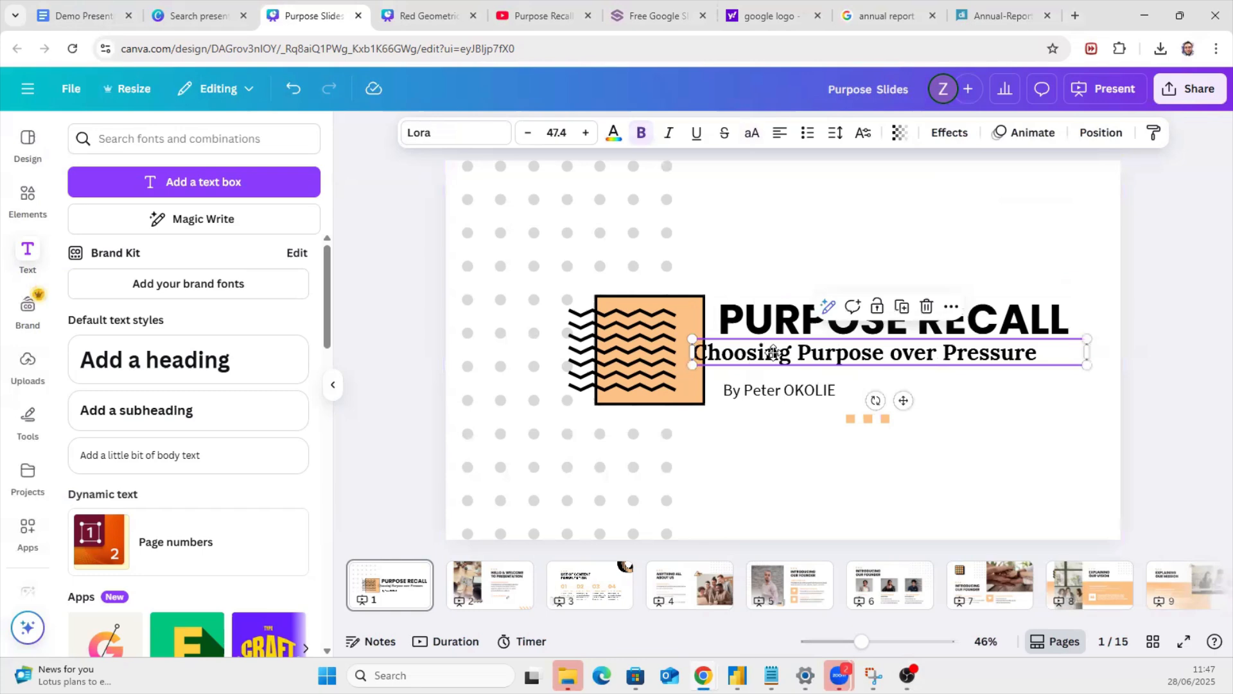
pyautogui.moveTo(778, 359); pyautogui.dragTo(779, 359)
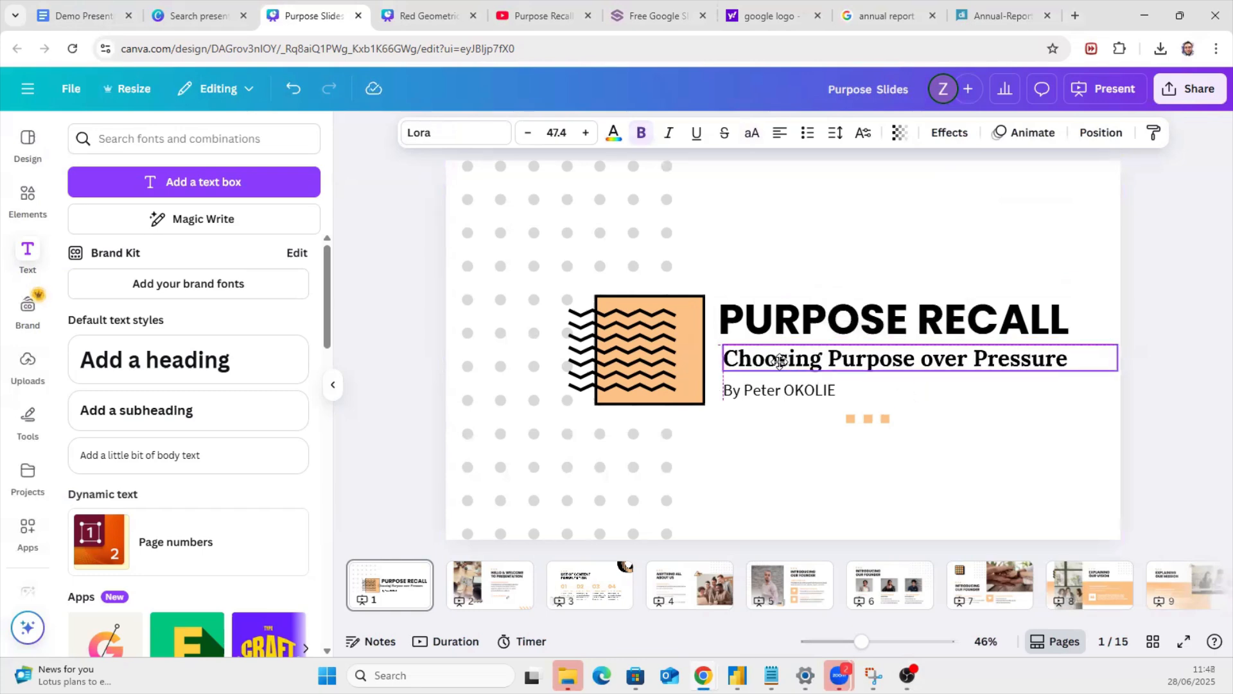
# Step: Move the three orange squares just below the byline, then return to the Demo Presentation outline
pyautogui.click(757, 392)
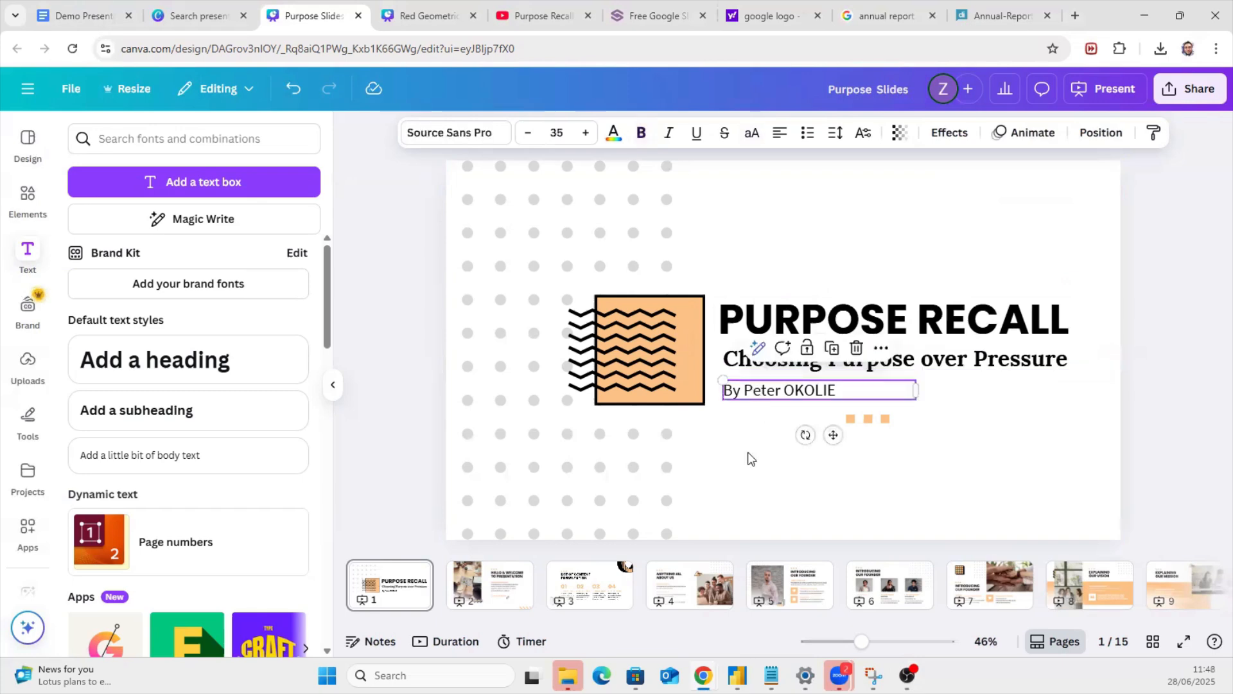
pyautogui.click(975, 496)
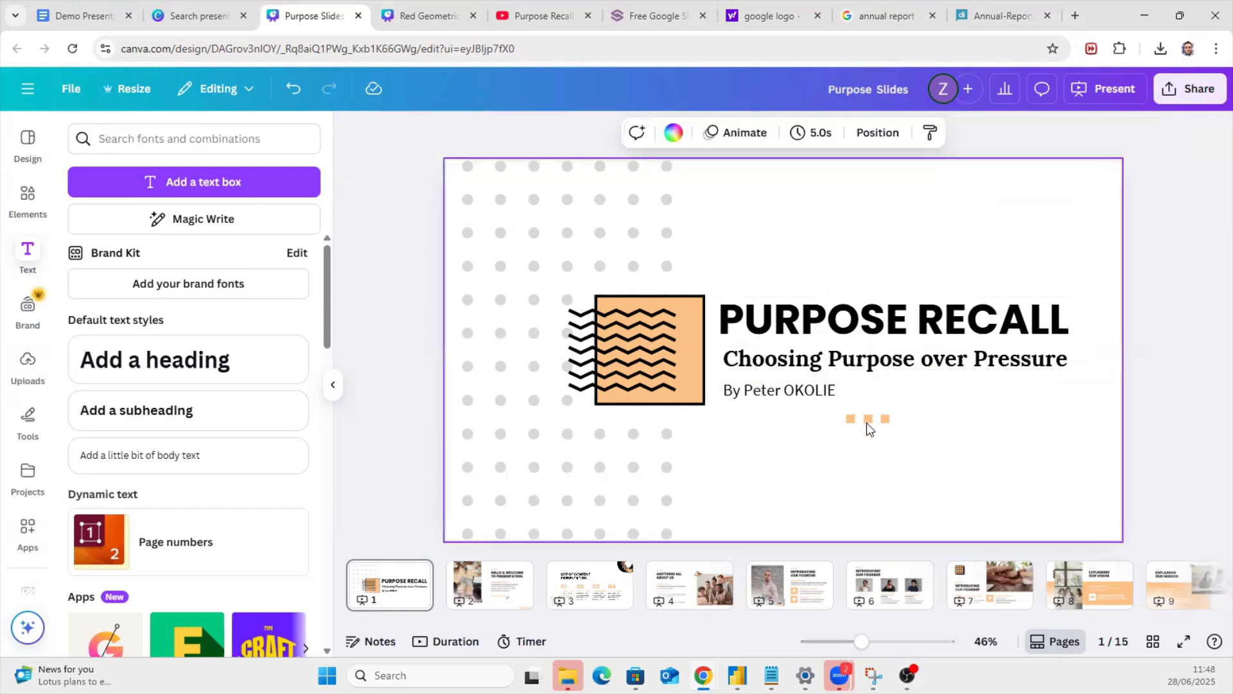
pyautogui.click(866, 422)
pyautogui.moveTo(755, 409); pyautogui.dragTo(750, 411)
pyautogui.click(909, 439)
pyautogui.click(92, 14)
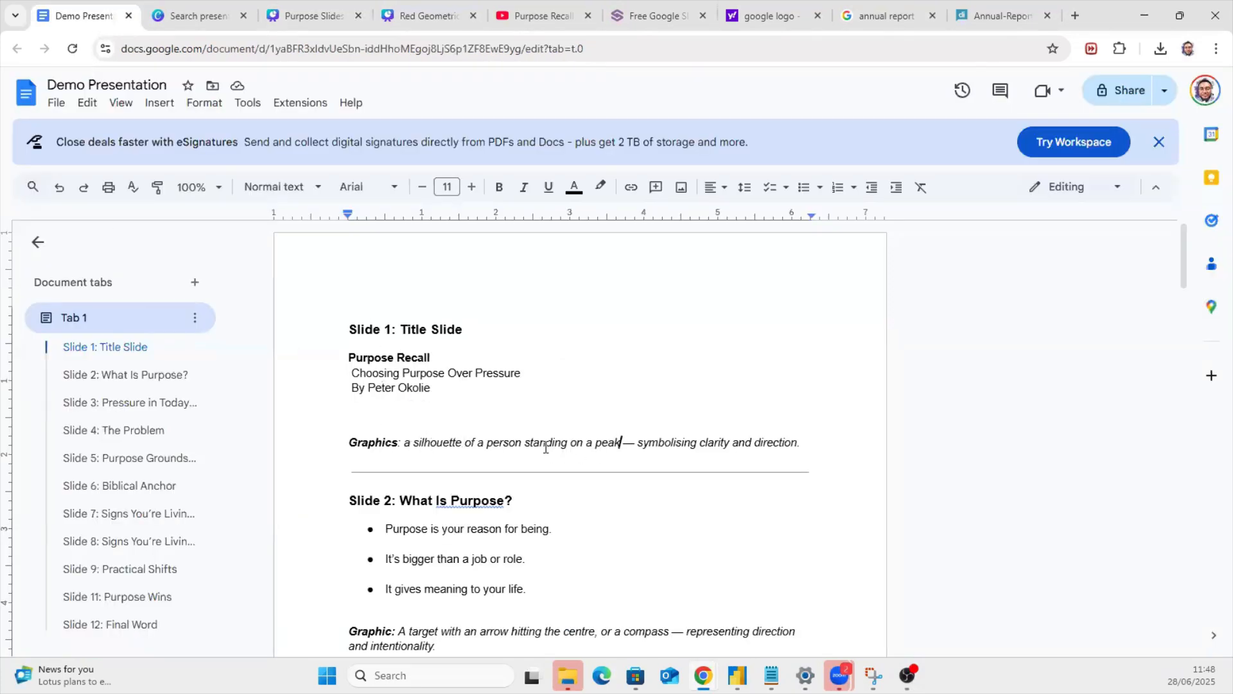
# Step: Review the outline's silhouette-on-a-peak graphic description, then go back to the Purpose Slides design
pyautogui.moveTo(620, 443); pyautogui.dragTo(403, 448)
pyautogui.hotkey('ctrl', 'c')
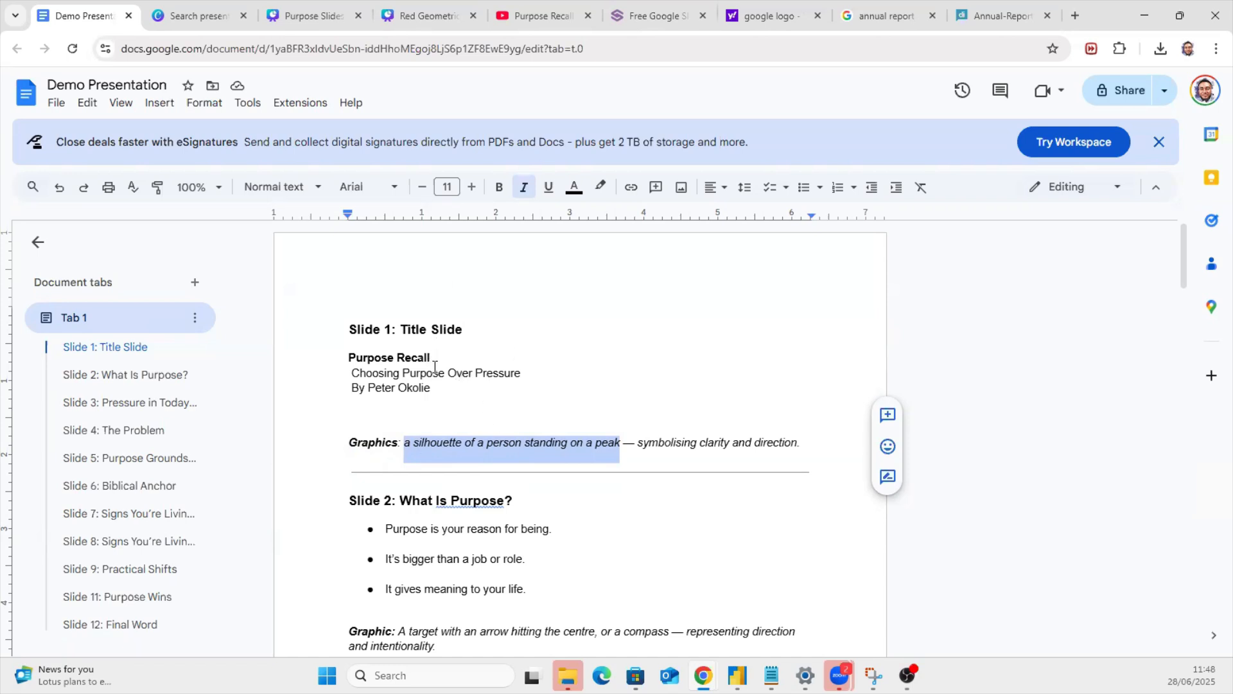
pyautogui.click(309, 19)
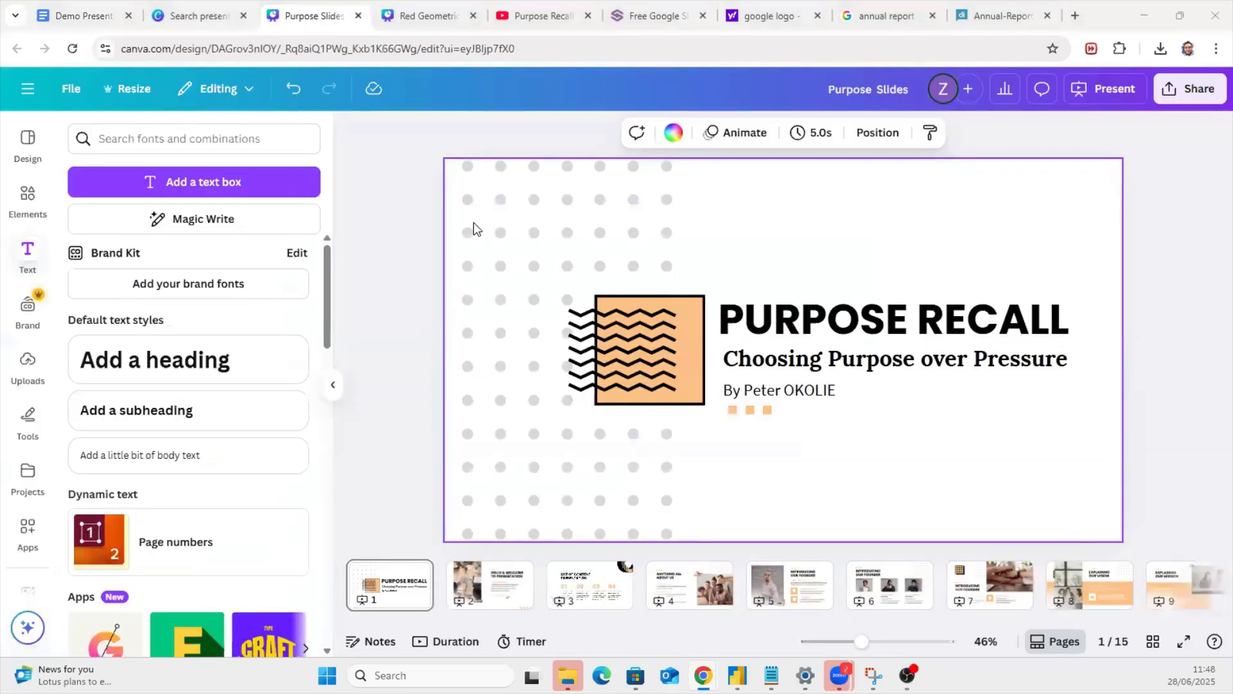
# Step: Search Elements for 'a silhouette of a person standing on a peak' and list all photo results
pyautogui.click(25, 204)
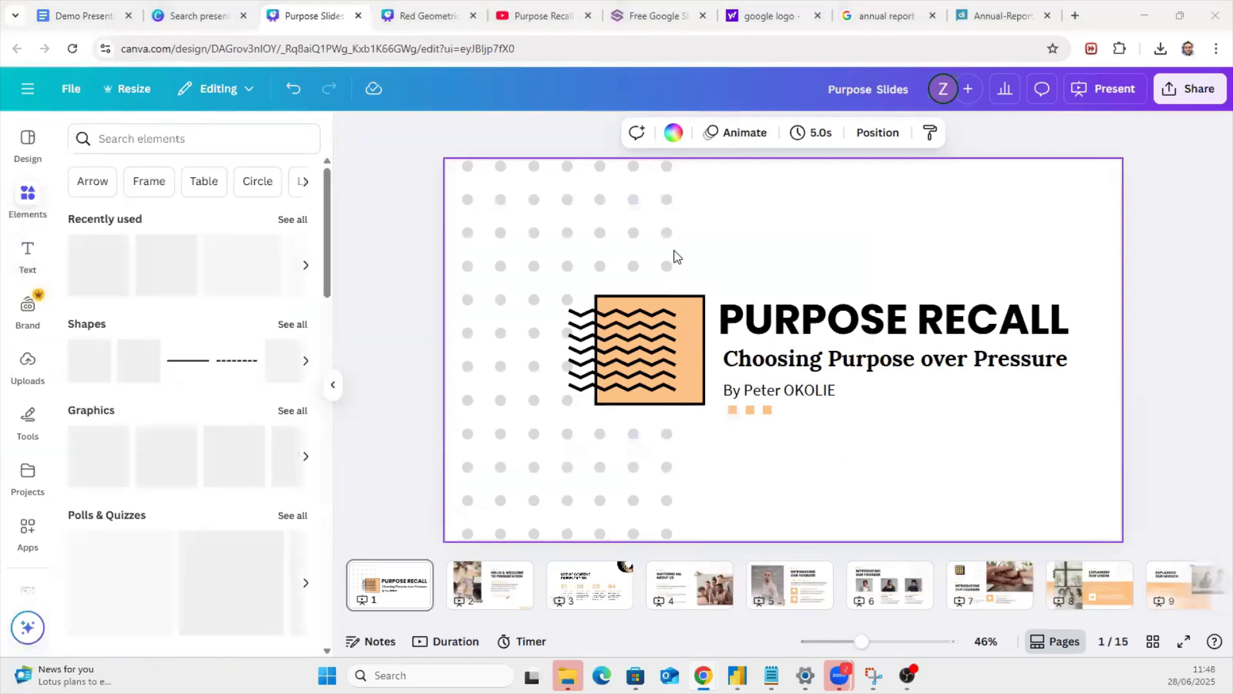
pyautogui.click(166, 140)
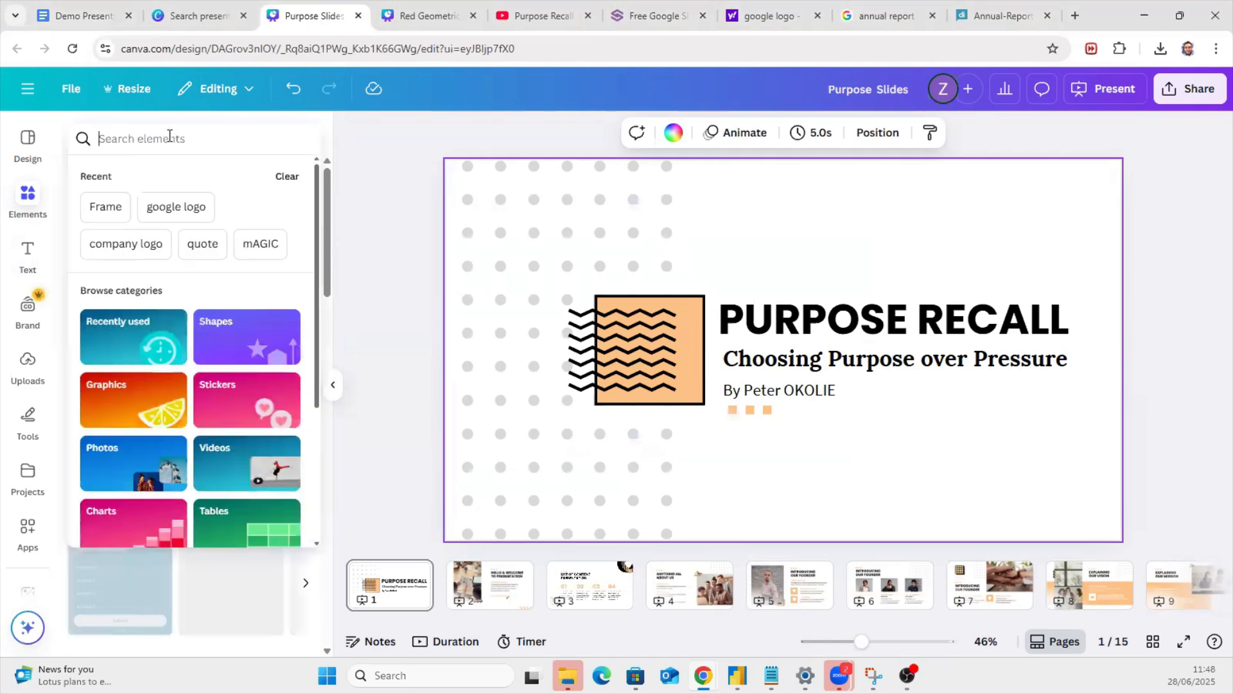
pyautogui.hotkey('ctrl', 'v')
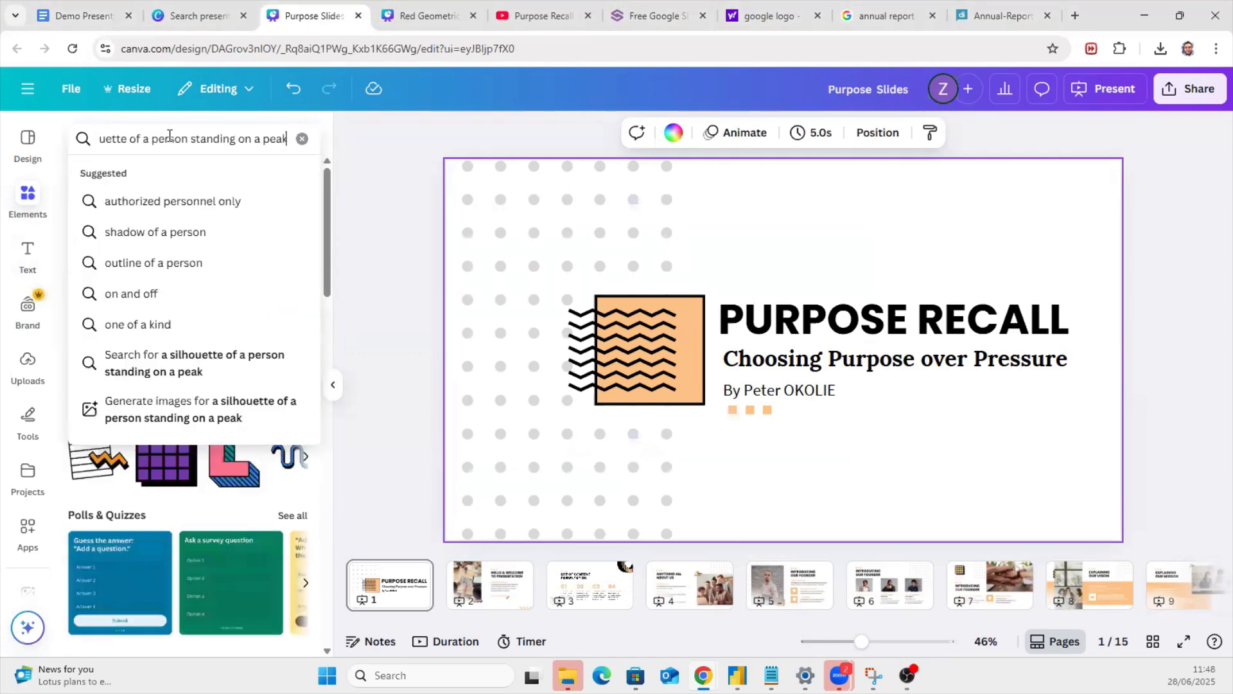
pyautogui.press('Return')
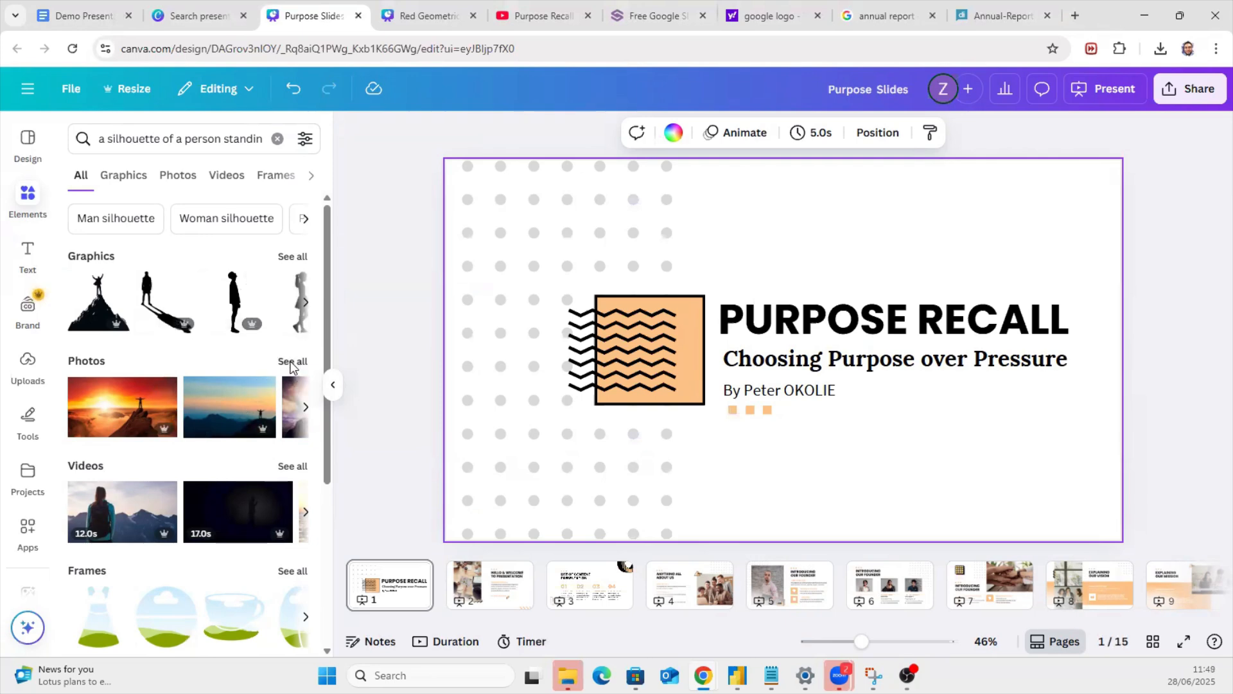
pyautogui.click(293, 363)
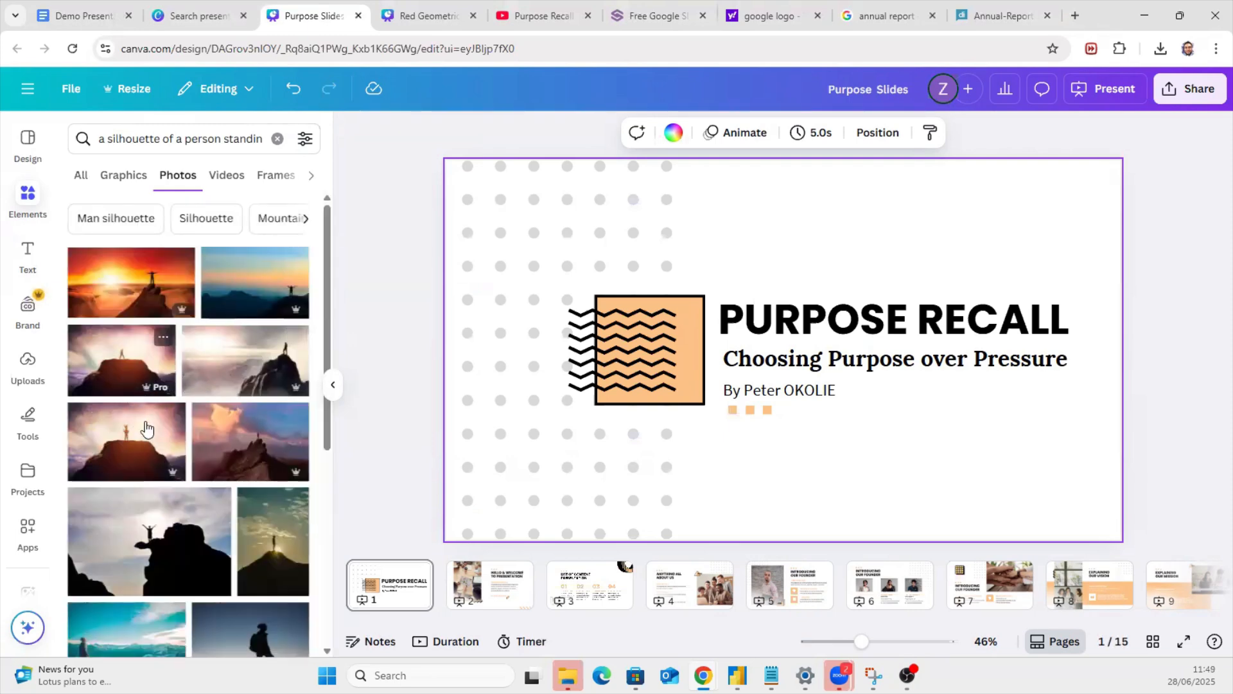
pyautogui.scroll(-5, 138, 424)
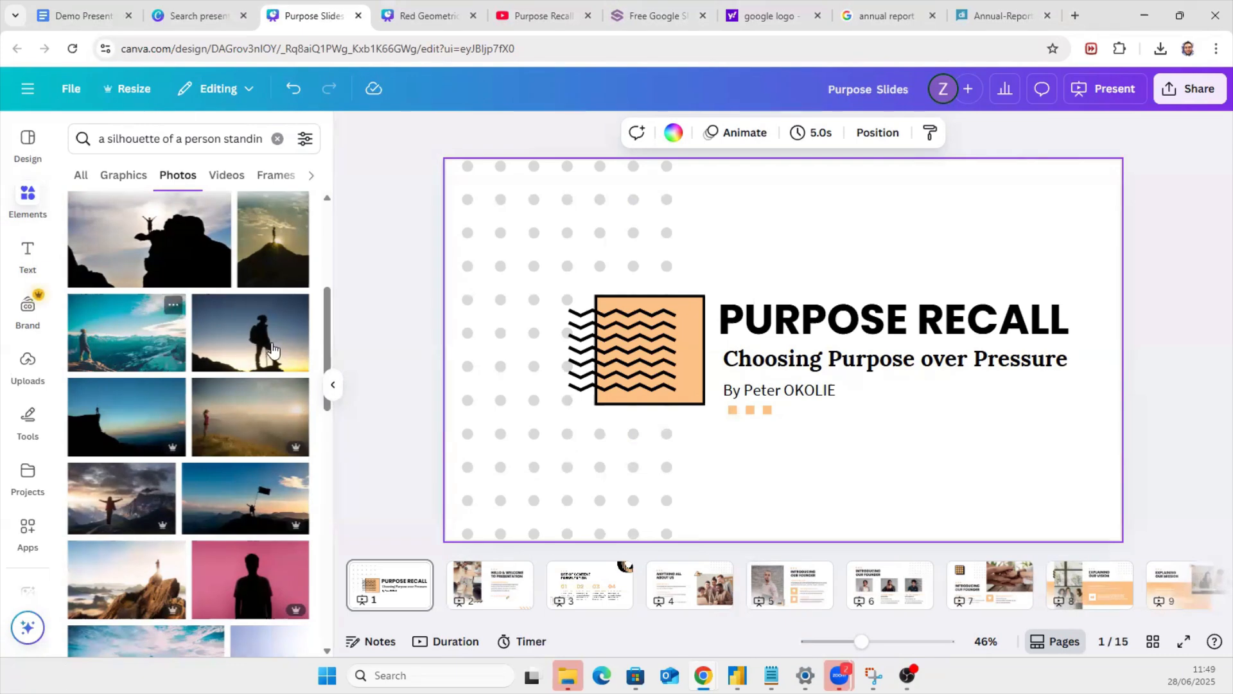
# Step: Add the teal mountain hiker photo and enlarge it to cover most of the title slide
pyautogui.click(138, 353)
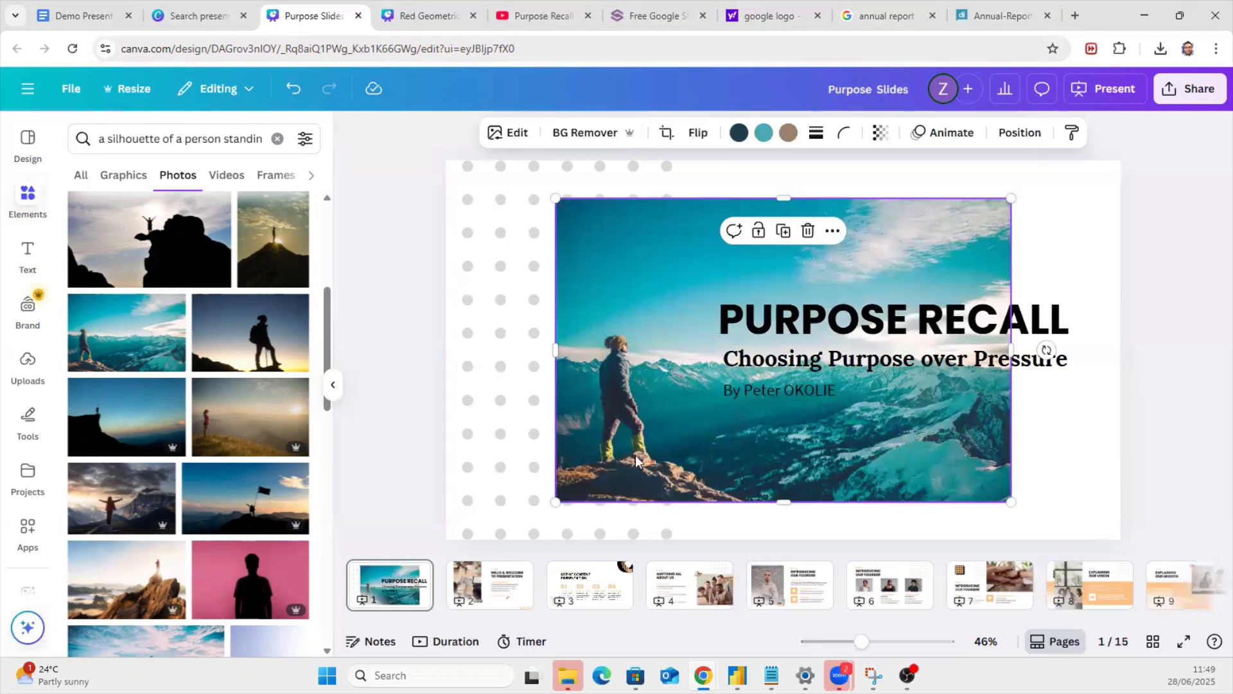
pyautogui.moveTo(610, 449); pyautogui.dragTo(490, 405)
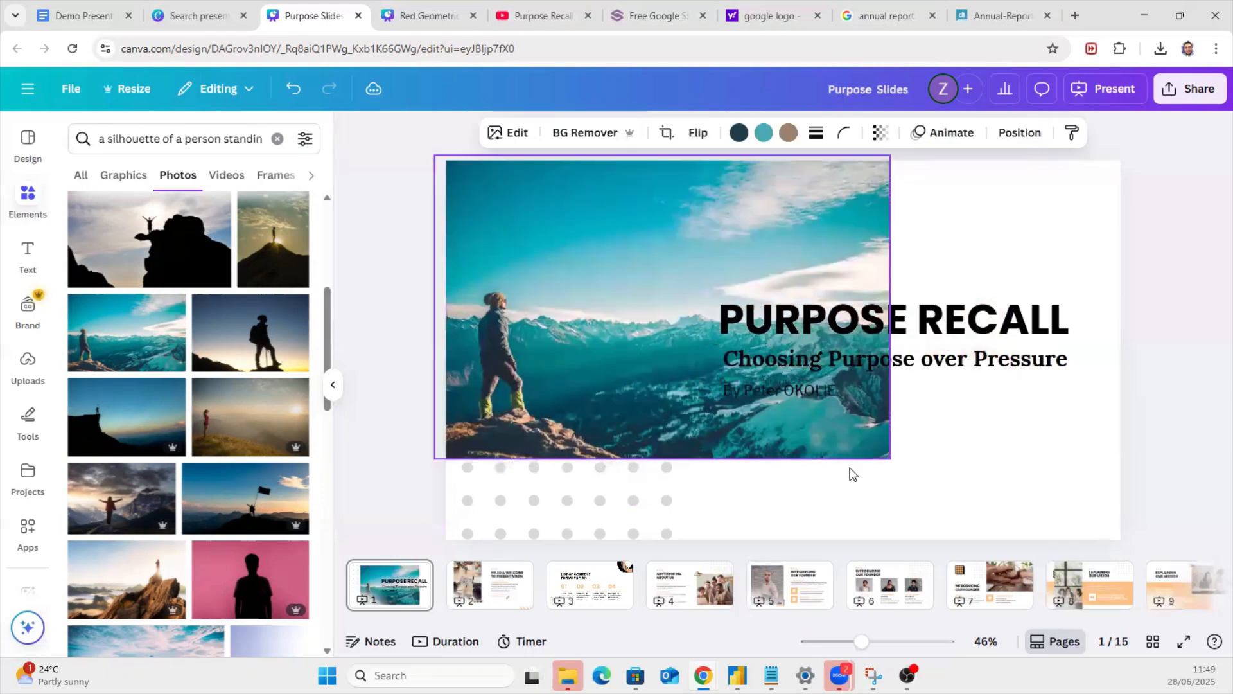
pyautogui.moveTo(900, 466); pyautogui.dragTo(1060, 559)
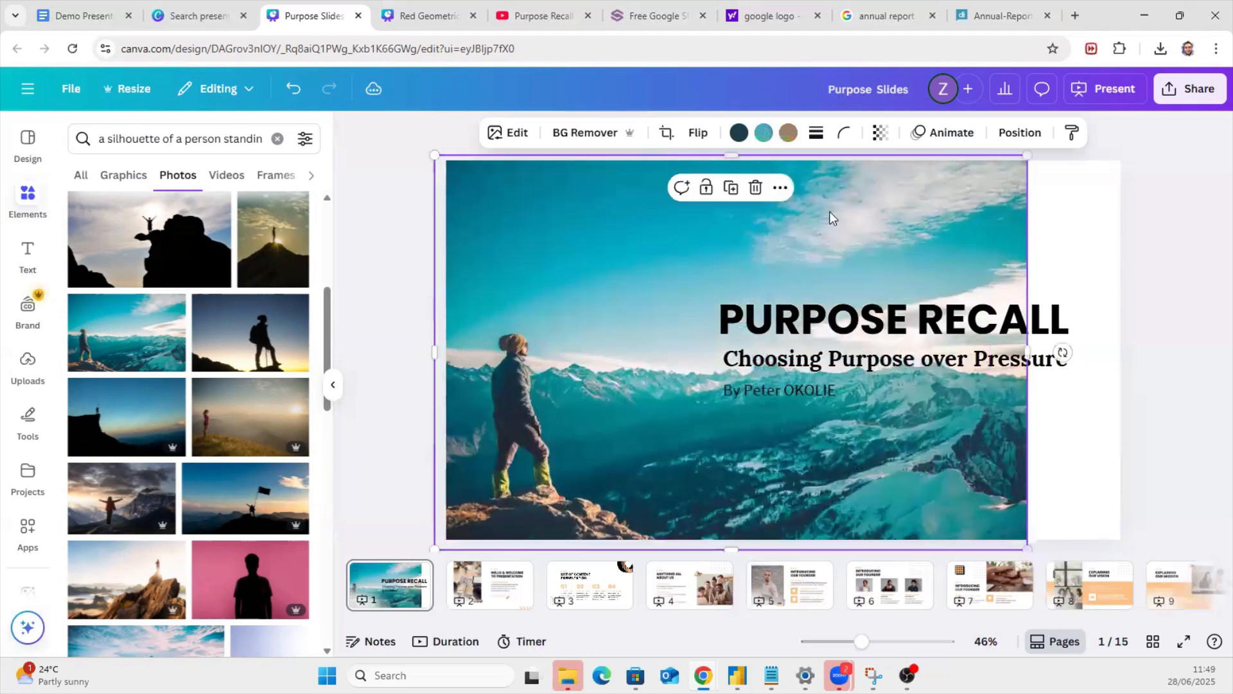
pyautogui.moveTo(829, 211); pyautogui.dragTo(812, 213)
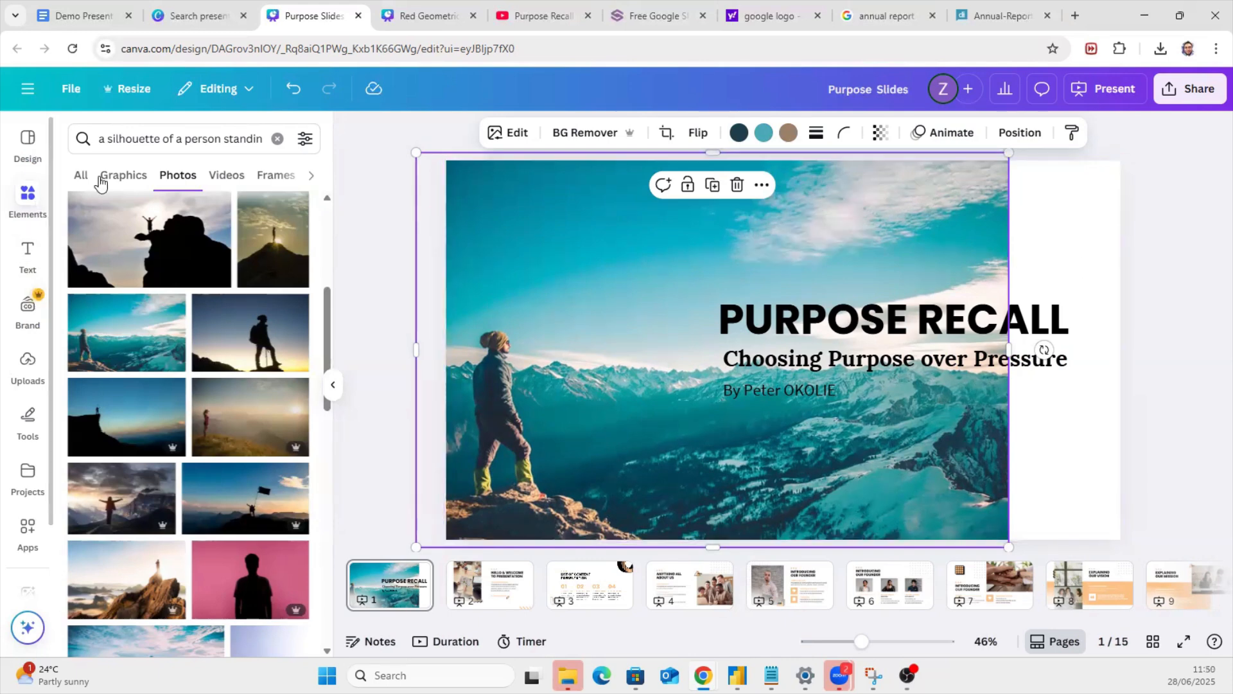
pyautogui.click(276, 138)
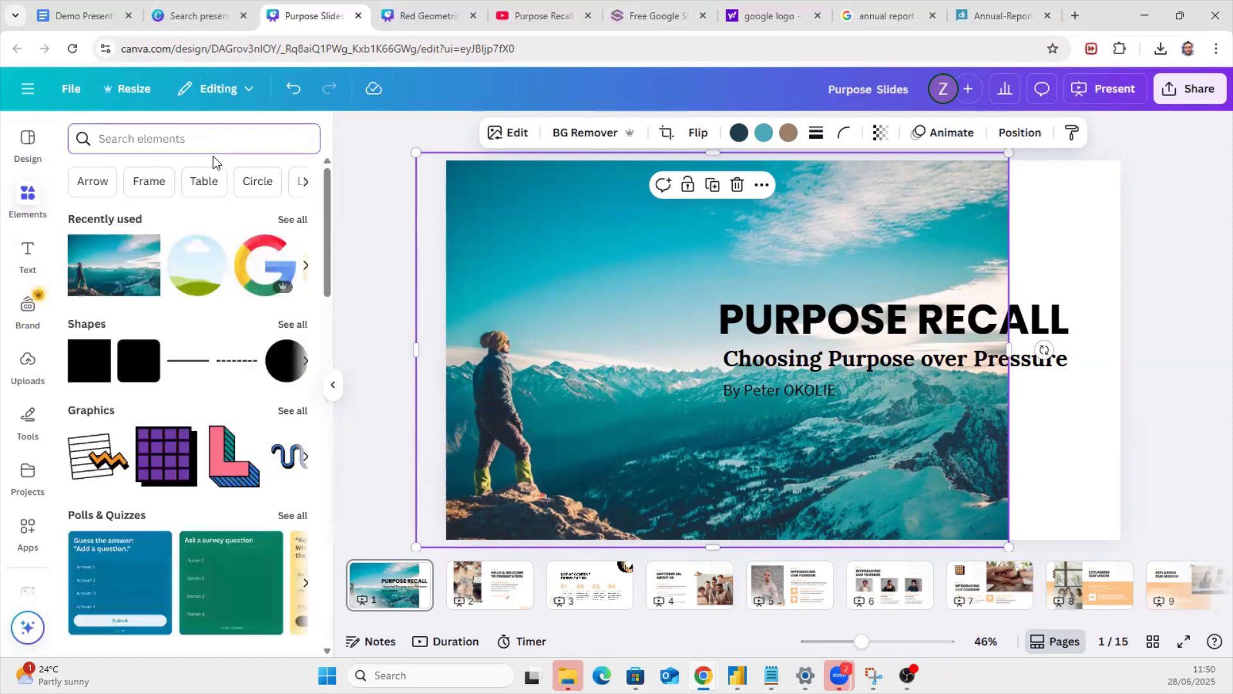
# Step: Search elements for 'strip' and add the red torn-paper strip across the slide
pyautogui.write('strip')
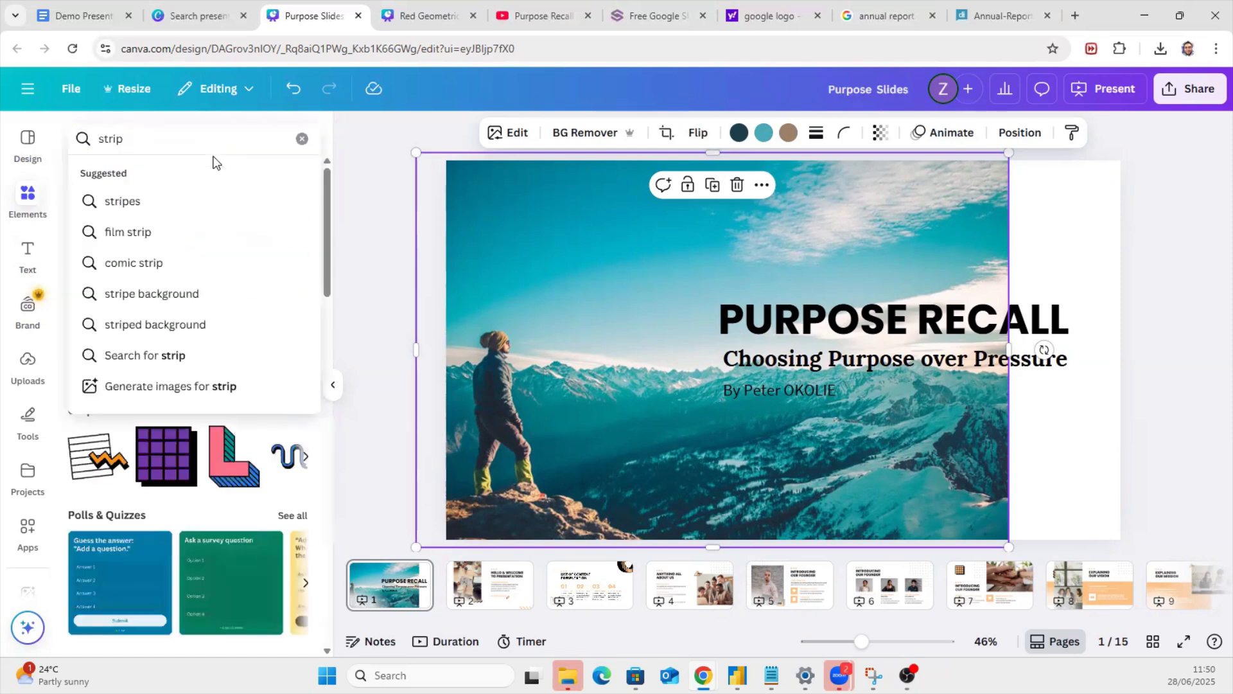
pyautogui.press('Return')
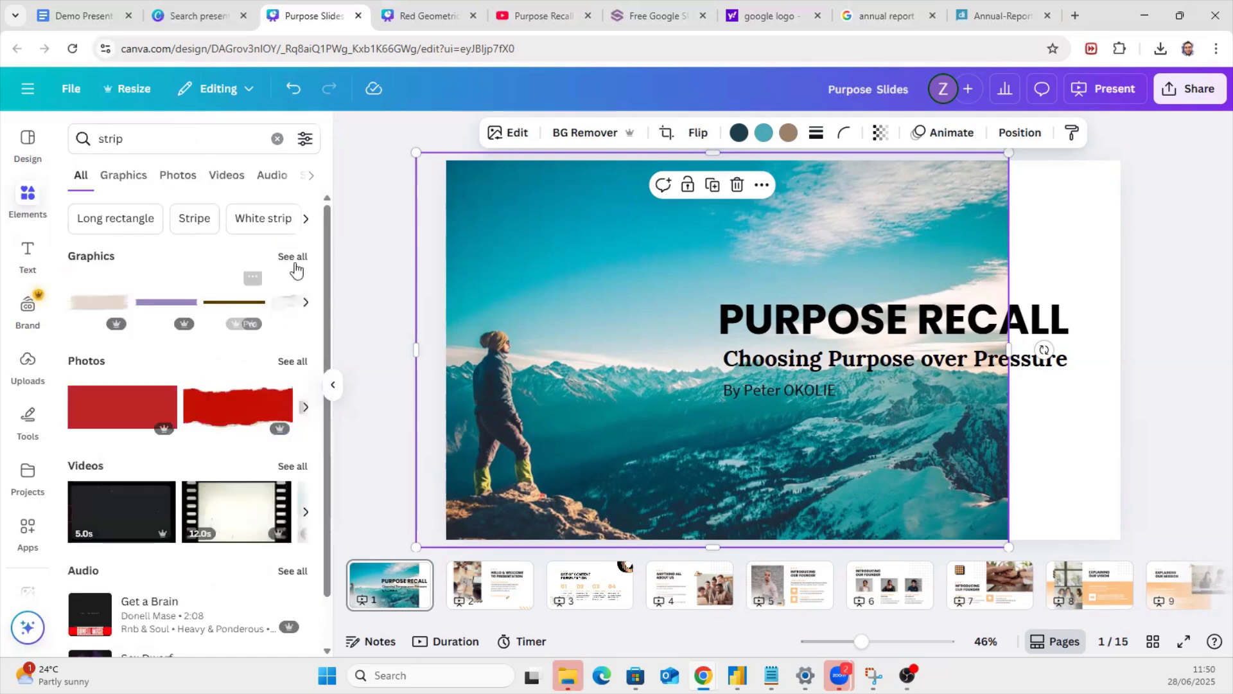
pyautogui.click(228, 408)
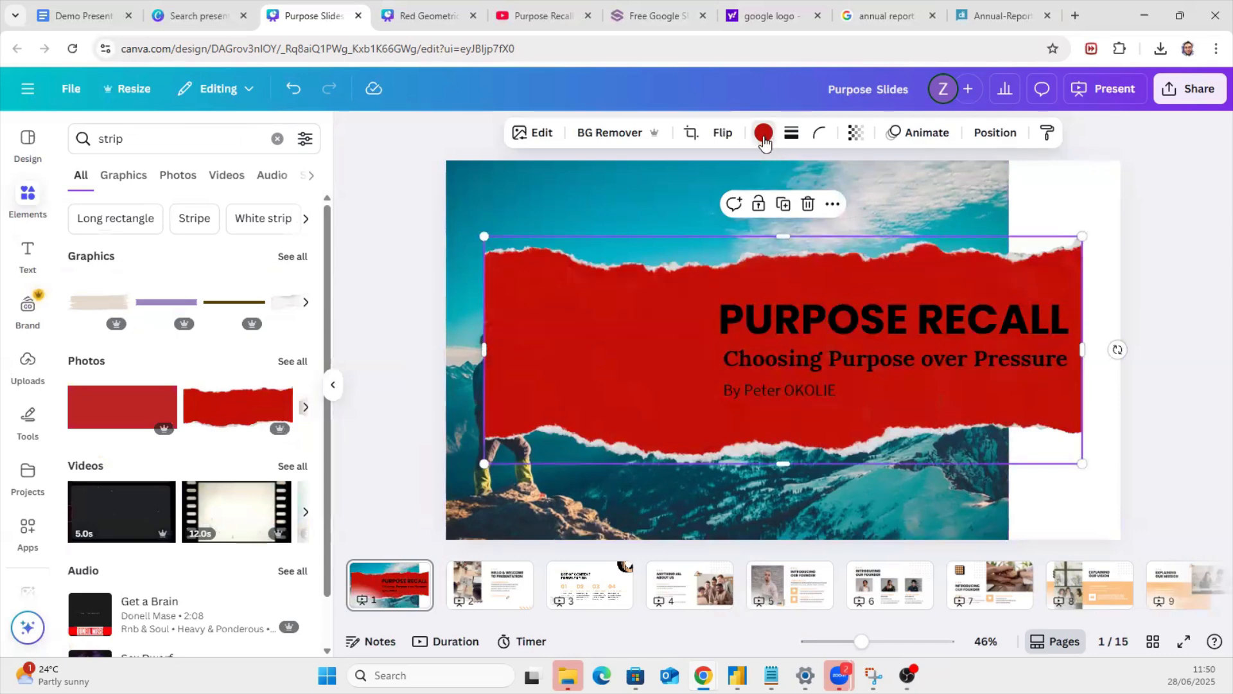
pyautogui.click(764, 133)
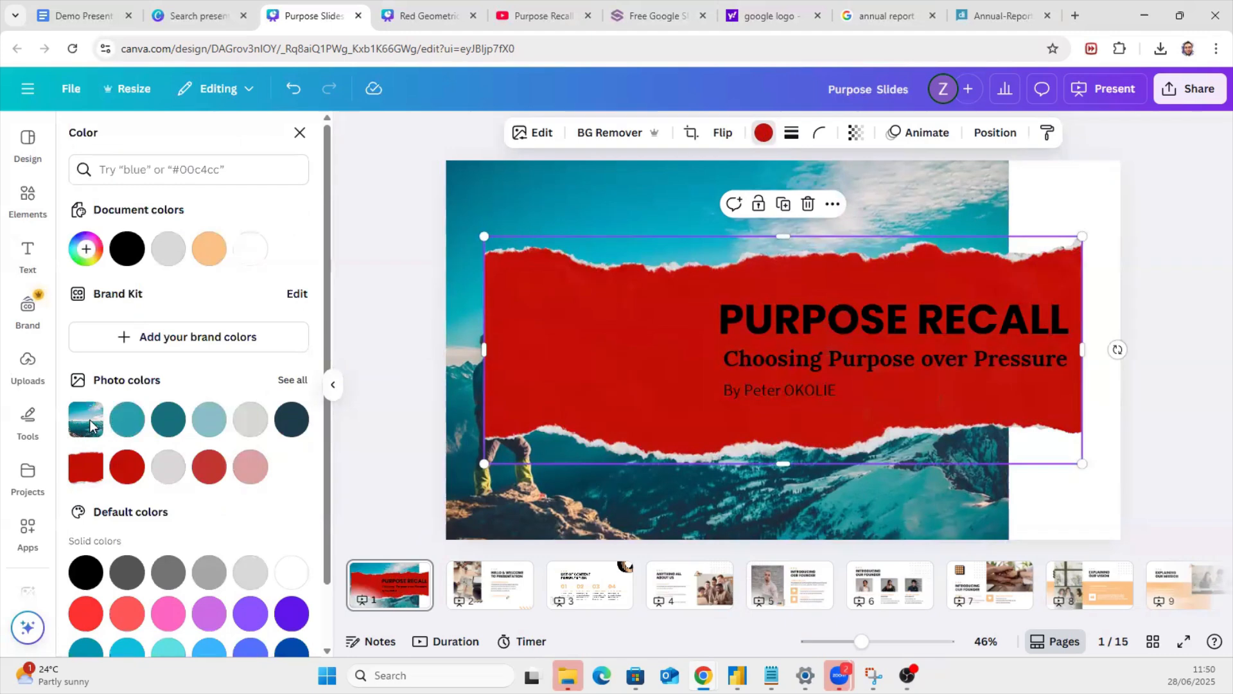
# Step: Recolour the torn strip teal, rotate it vertical, and stretch it over the slide's right side
pyautogui.click(126, 421)
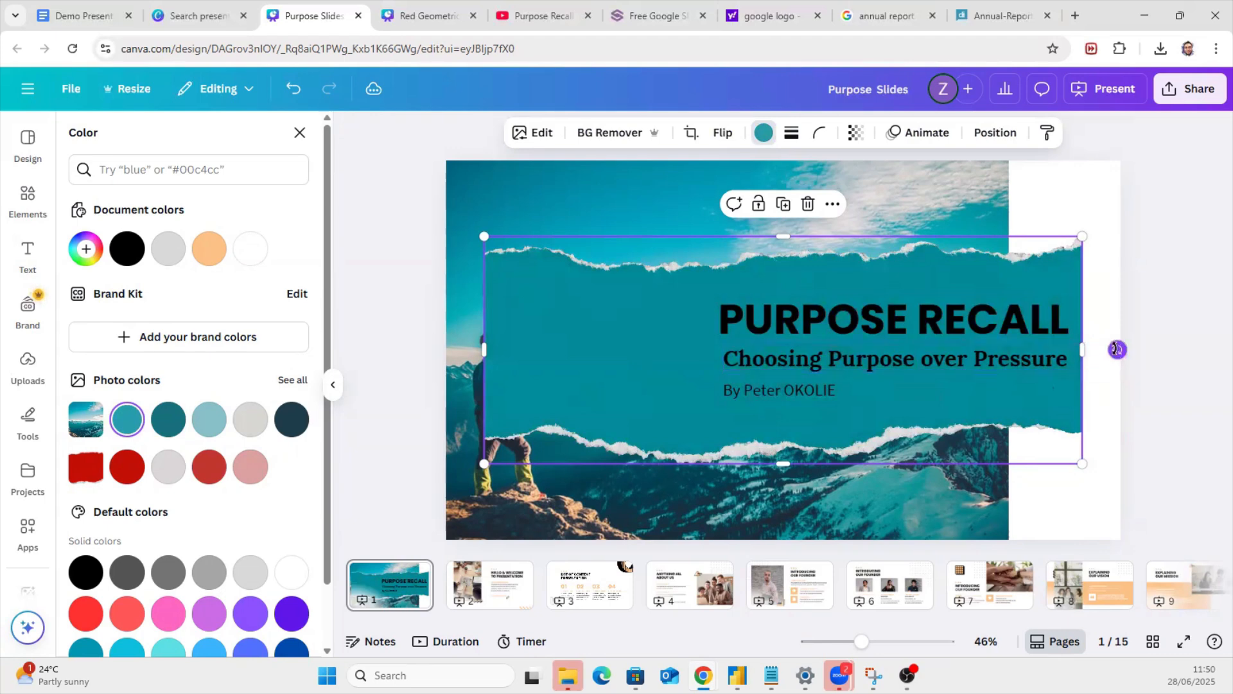
pyautogui.moveTo(1117, 348); pyautogui.dragTo(774, 537)
pyautogui.moveTo(765, 241); pyautogui.dragTo(782, 242)
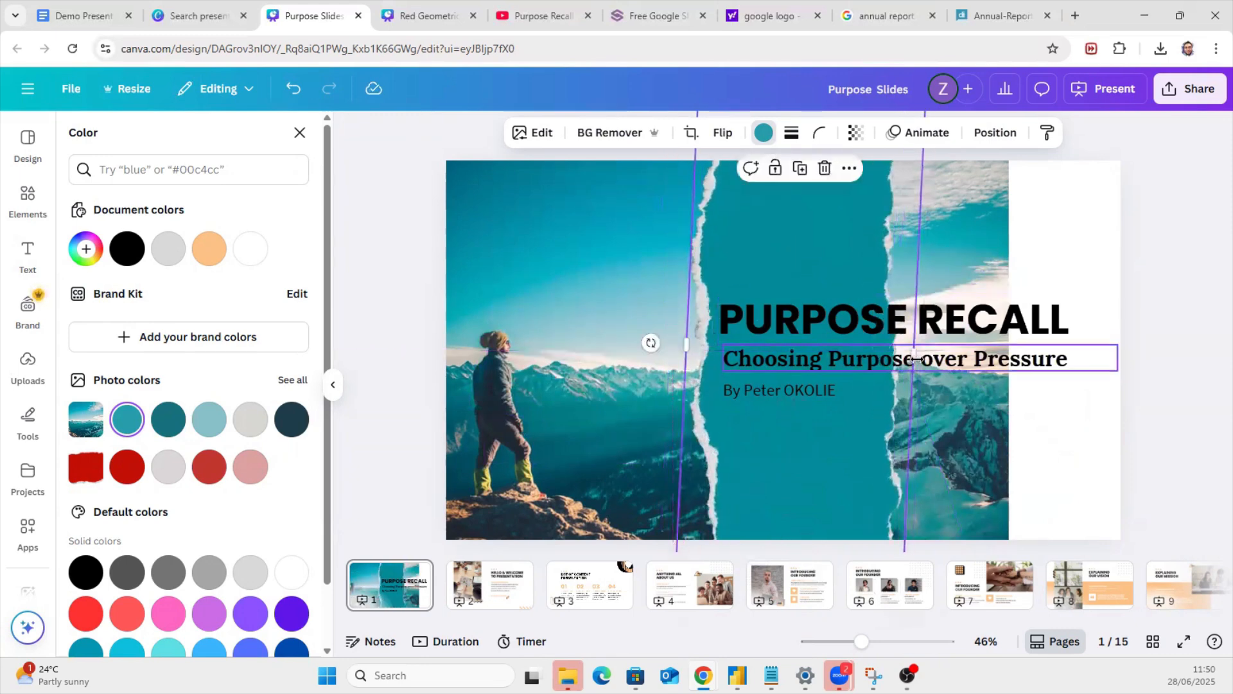
pyautogui.moveTo(915, 352); pyautogui.dragTo(1102, 344)
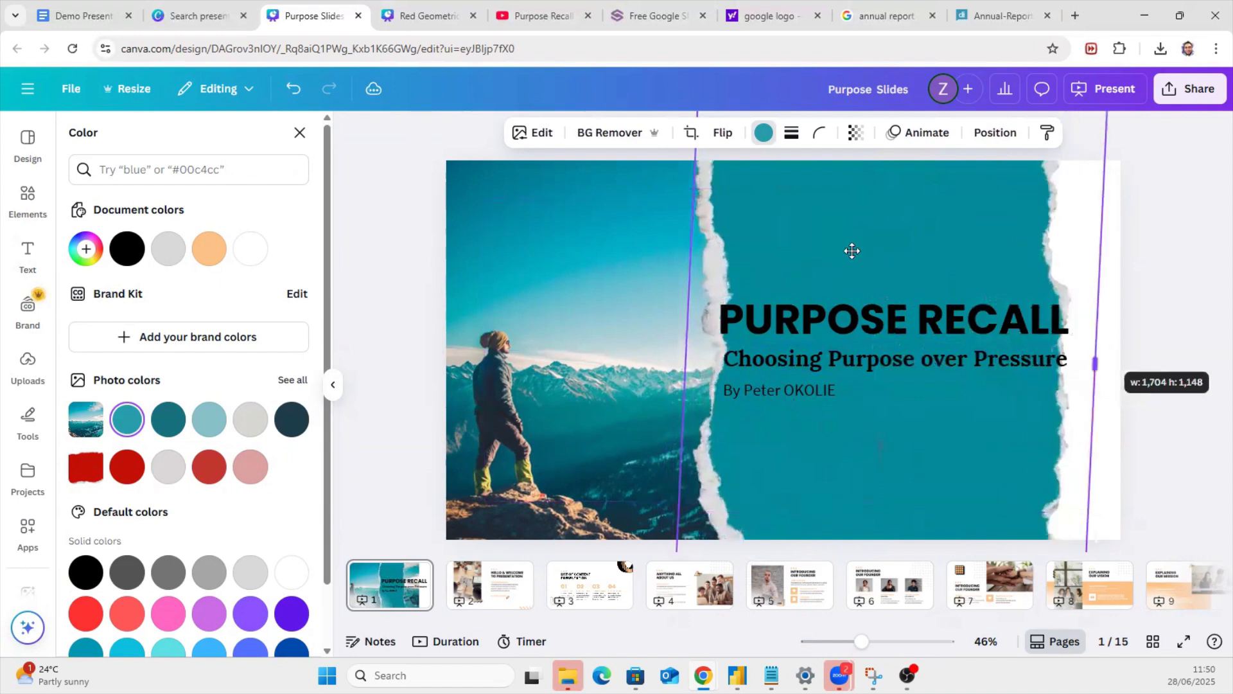
pyautogui.moveTo(850, 251); pyautogui.dragTo(841, 265)
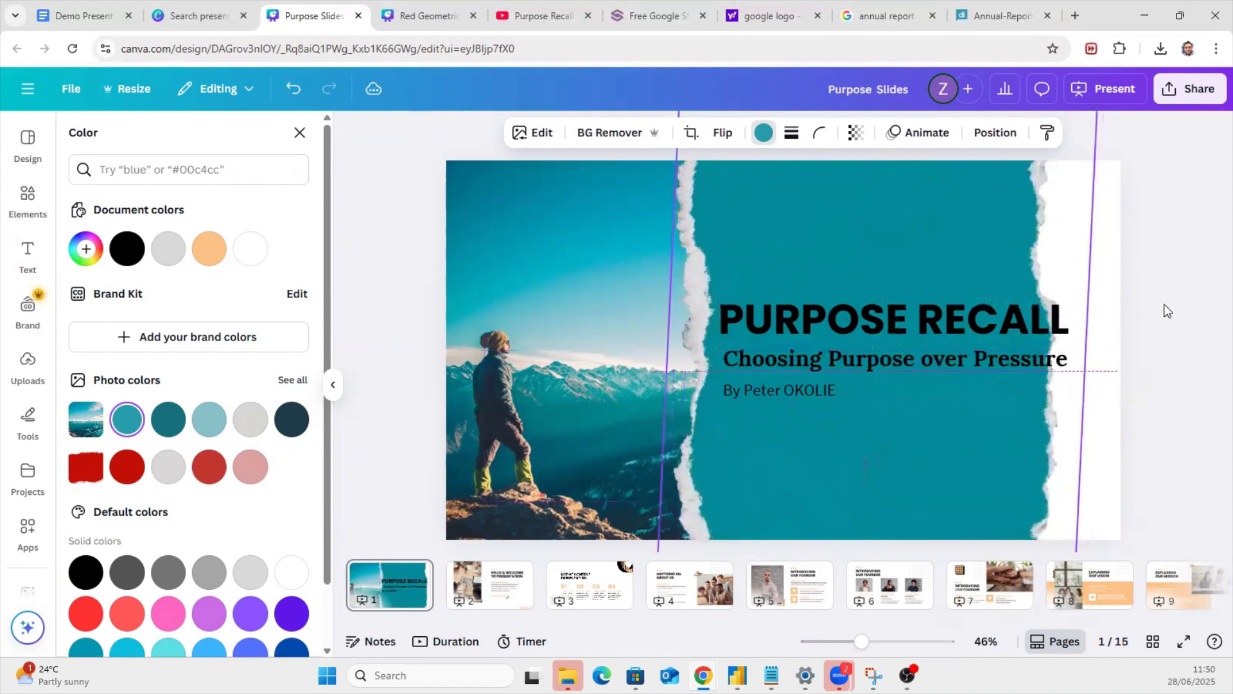
pyautogui.press('Escape')
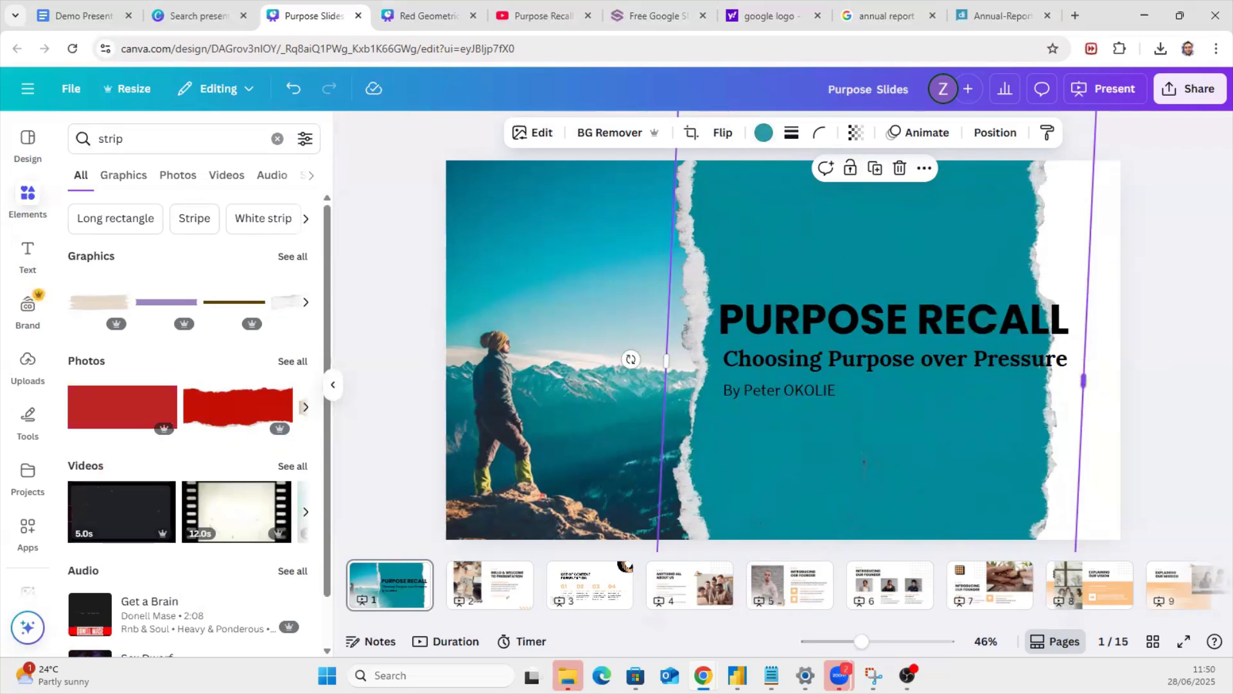
pyautogui.moveTo(880, 250); pyautogui.dragTo(899, 305)
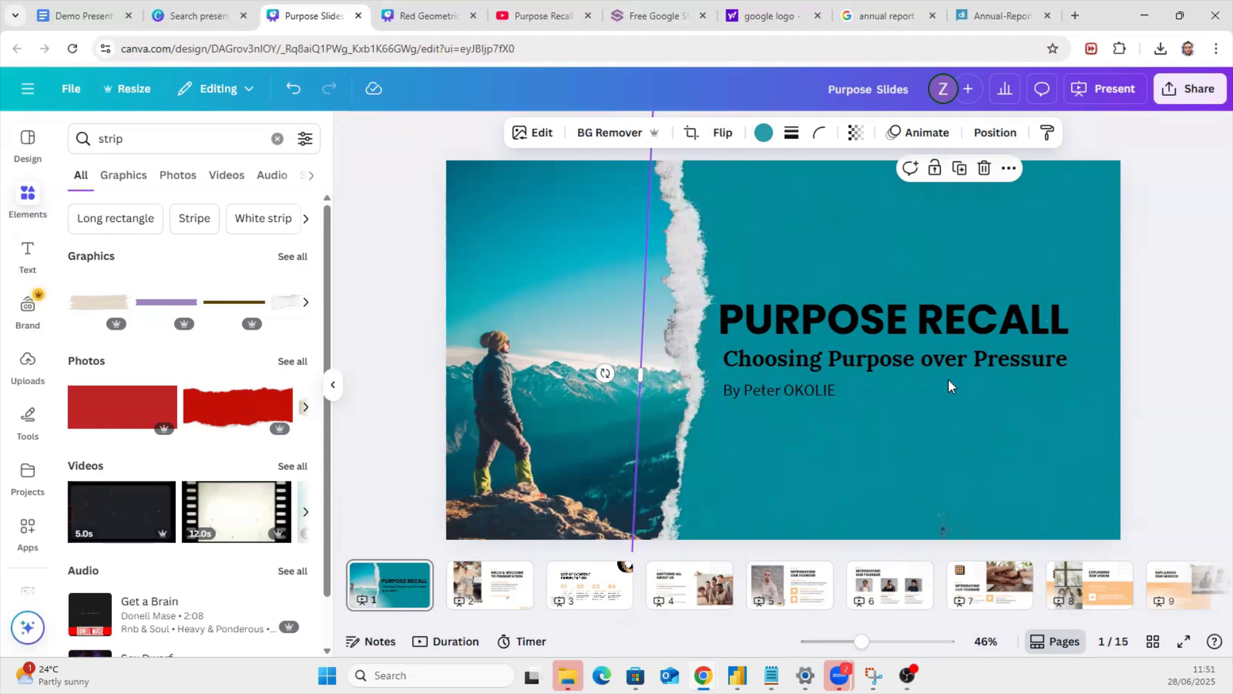
pyautogui.click(1140, 300)
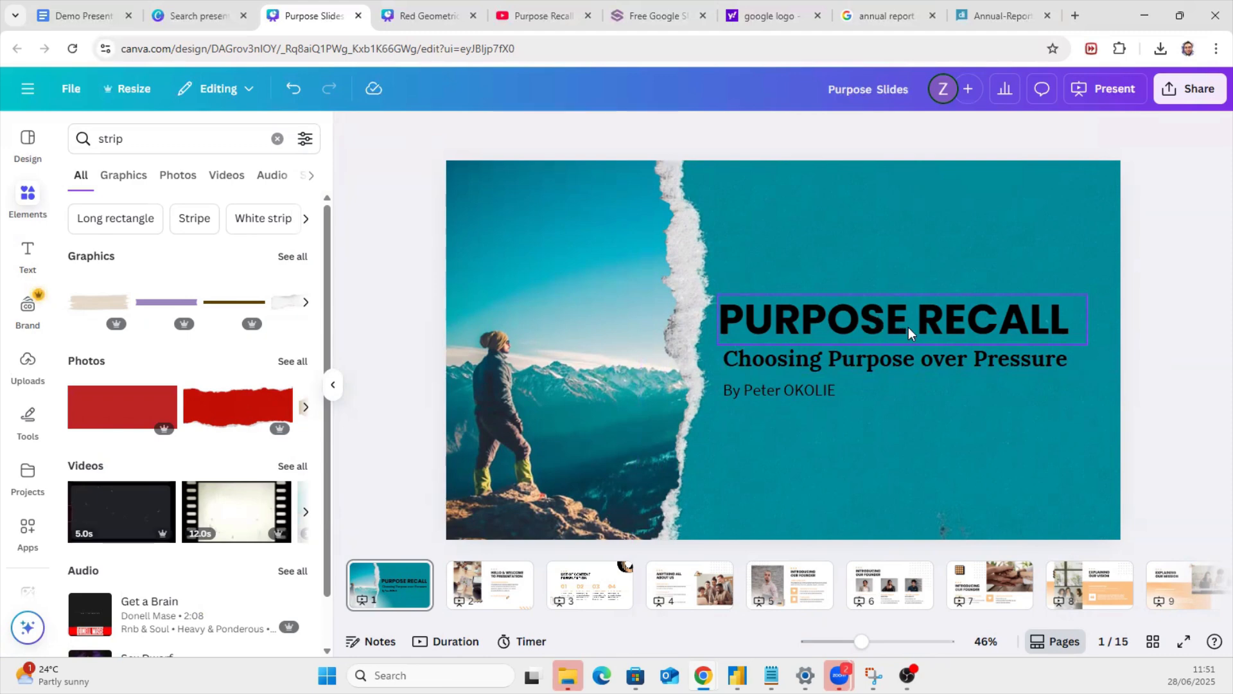
# Step: Send the mountain hiker photo to the back
pyautogui.click(508, 330)
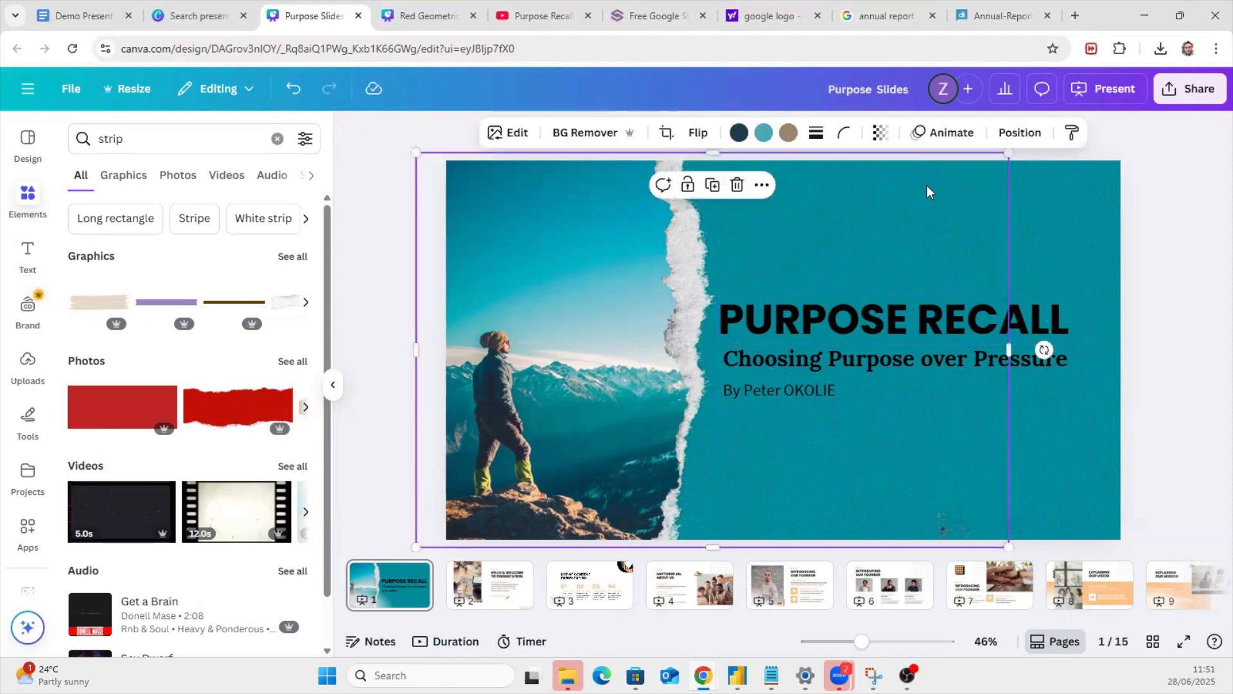
pyautogui.click(1021, 135)
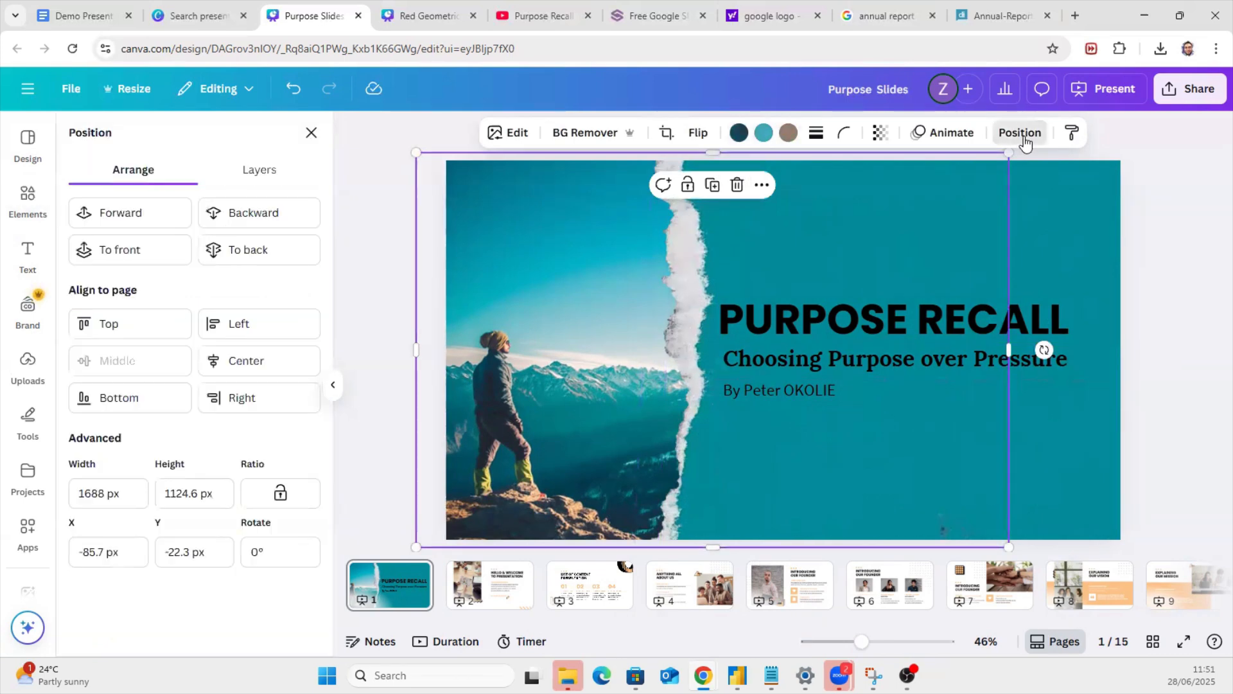
pyautogui.click(248, 249)
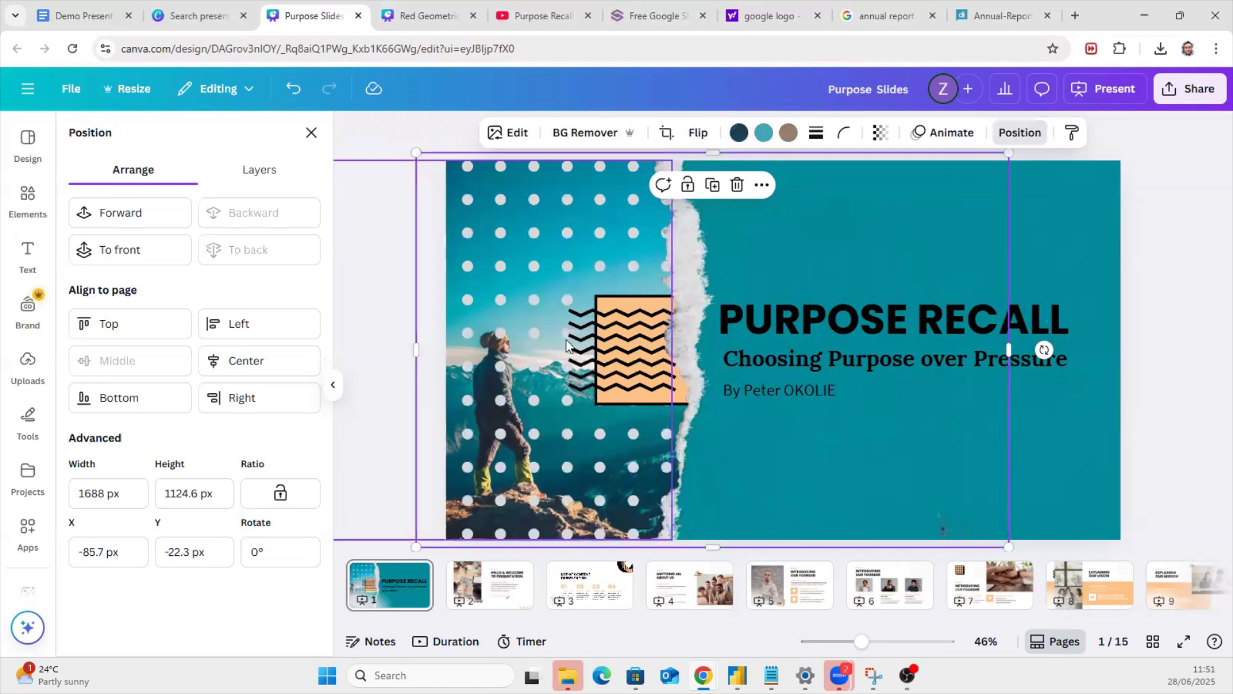
# Step: Move the teal torn strip behind the title and delete the orange wave graphic
pyautogui.click(665, 302)
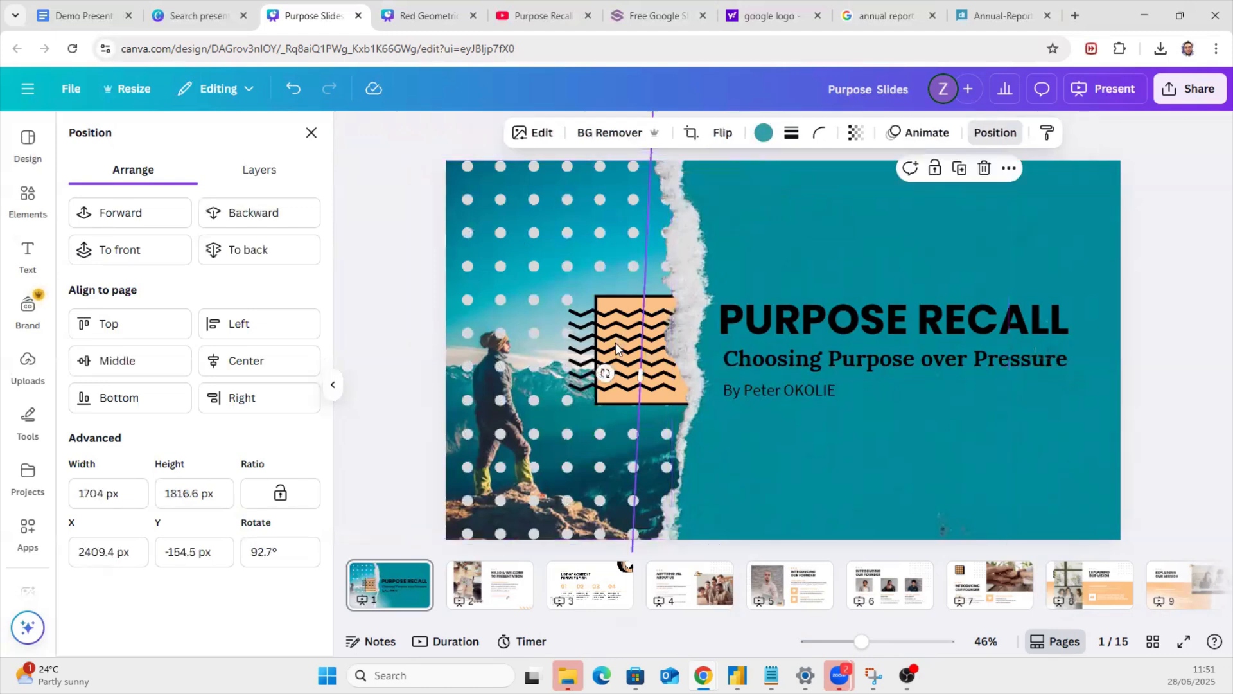
pyautogui.moveTo(616, 342); pyautogui.dragTo(740, 326)
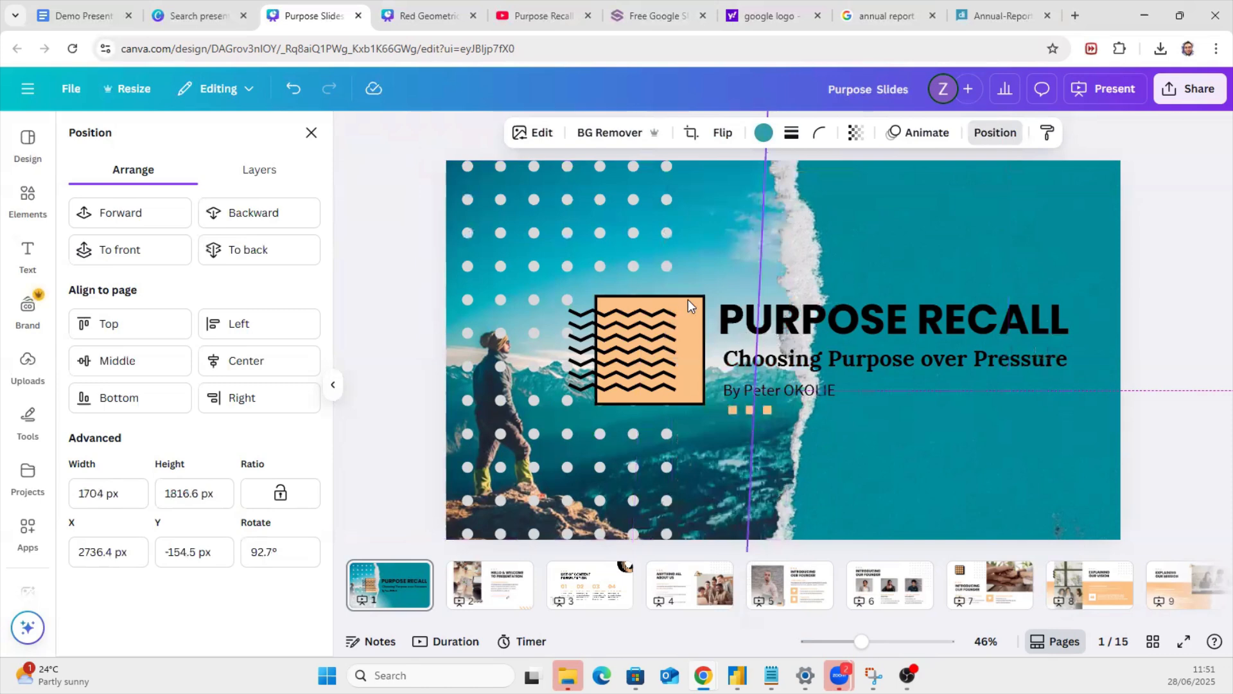
pyautogui.click(686, 321)
pyautogui.press('Delete')
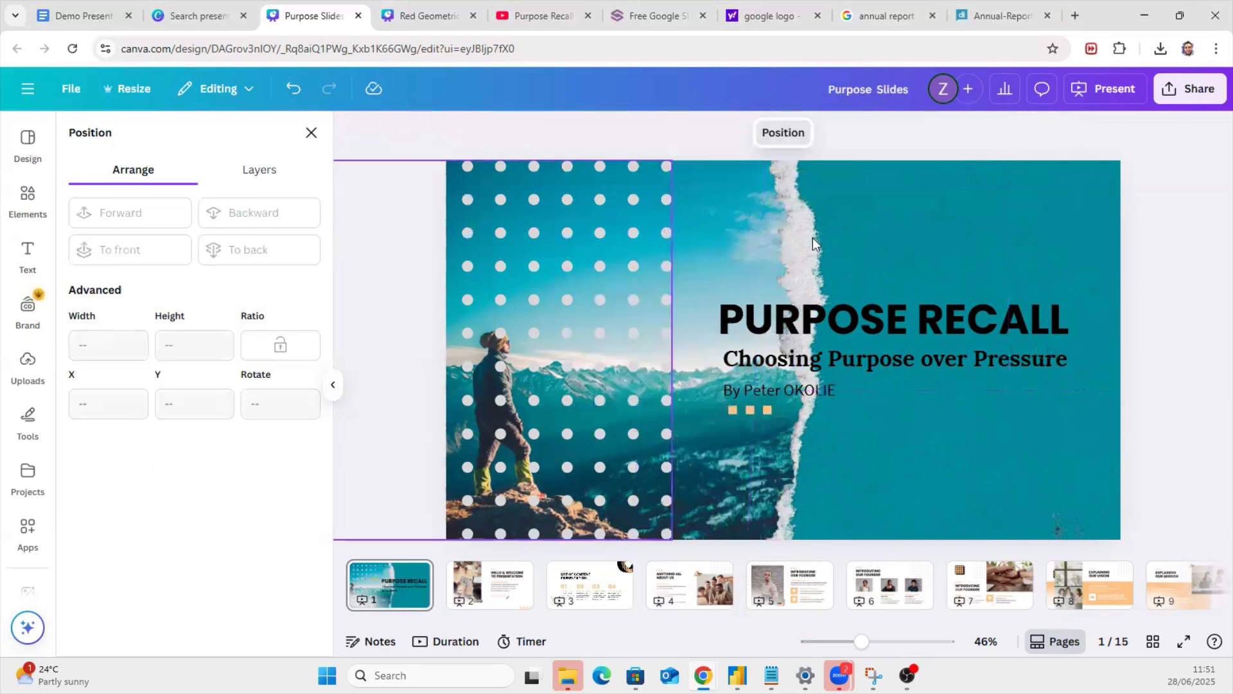
# Step: Shift the teal strip left and the dotted photo right, then bring the dotted photo to front
pyautogui.click(771, 249)
pyautogui.moveTo(768, 250); pyautogui.dragTo(647, 271)
pyautogui.click(515, 230)
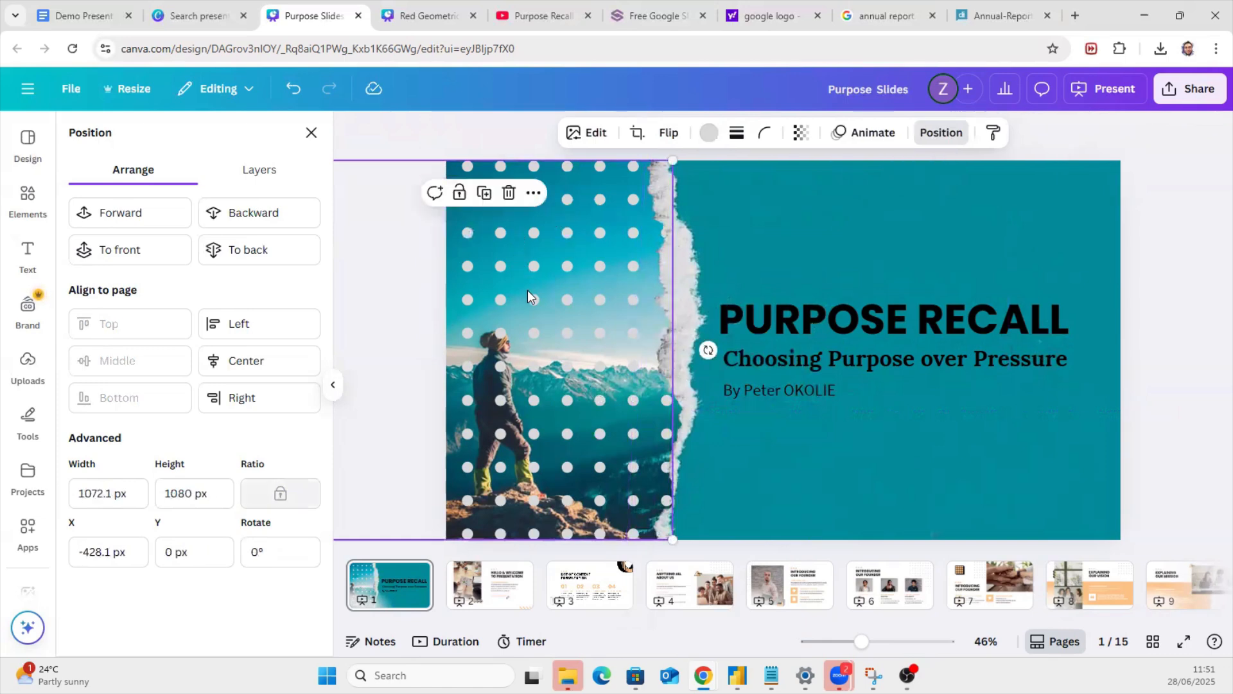
pyautogui.moveTo(523, 293); pyautogui.dragTo(642, 281)
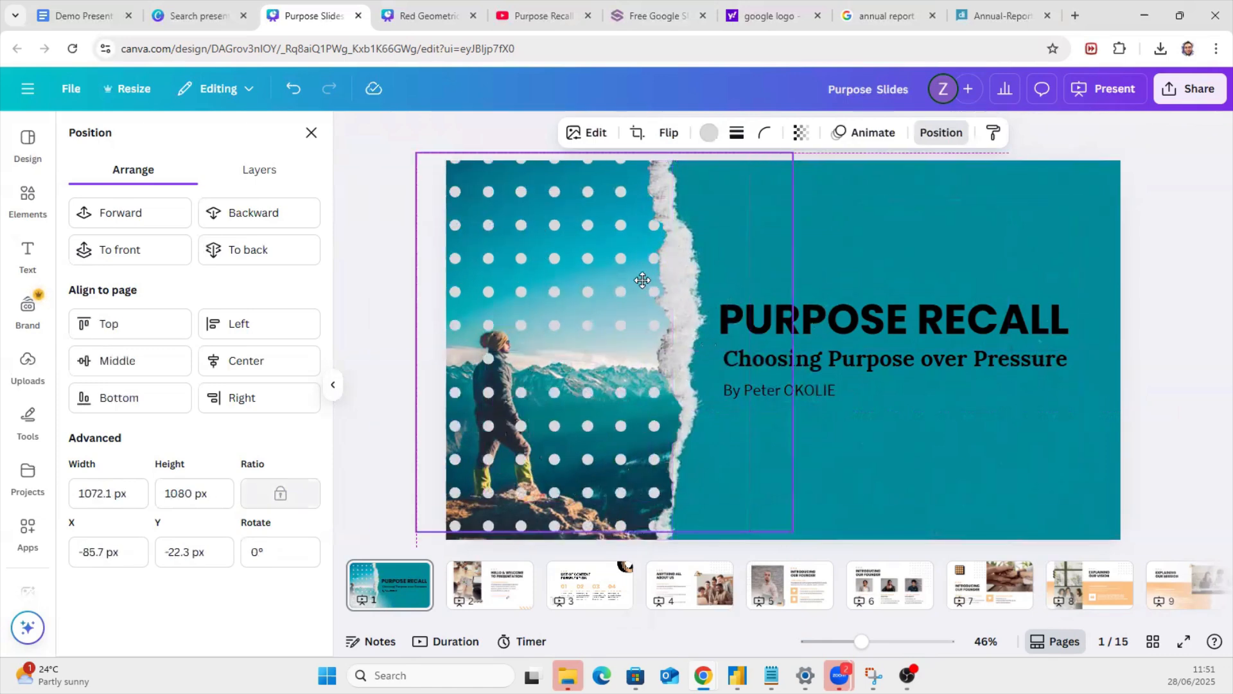
pyautogui.click(122, 250)
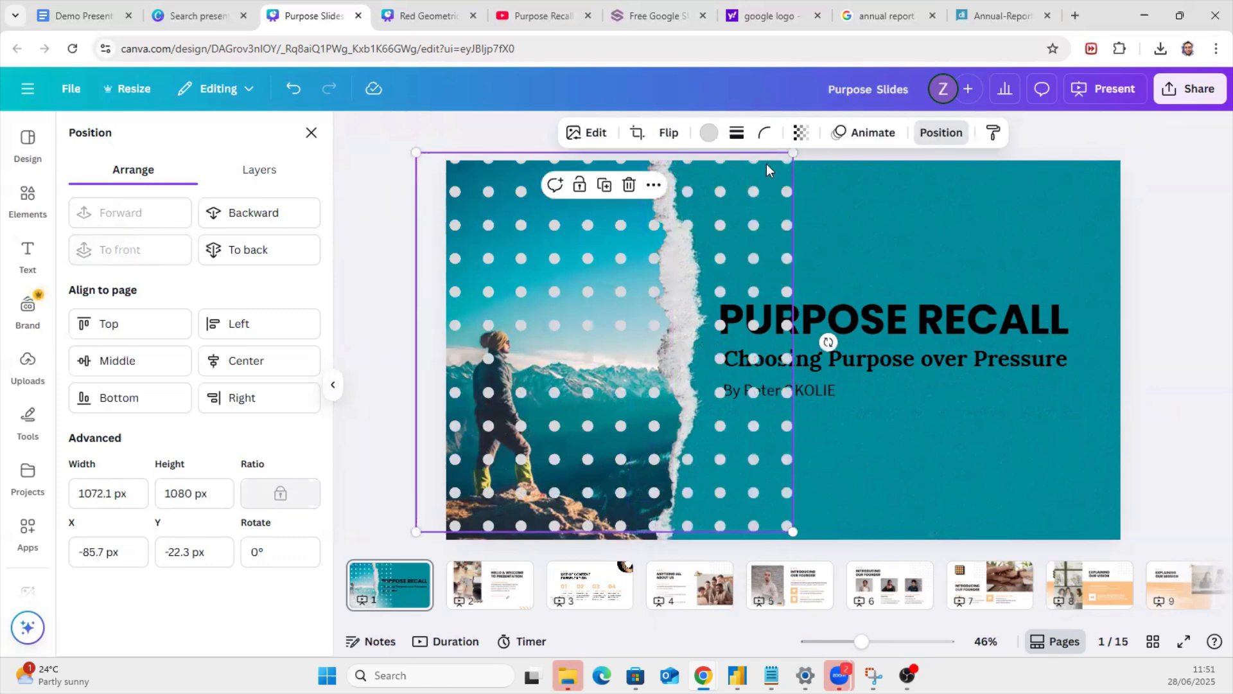
pyautogui.click(800, 134)
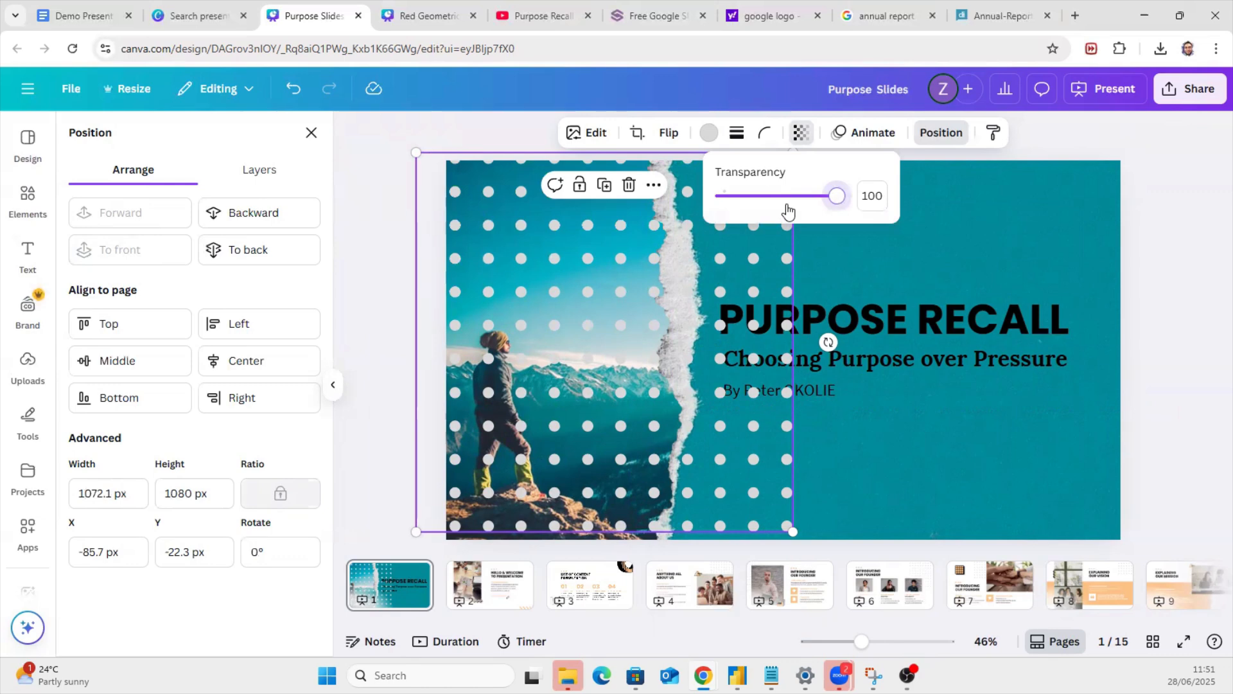
# Step: Fade the dot pattern to transparency 23, then reposition and enlarge it across the slide
pyautogui.moveTo(758, 205); pyautogui.dragTo(729, 219)
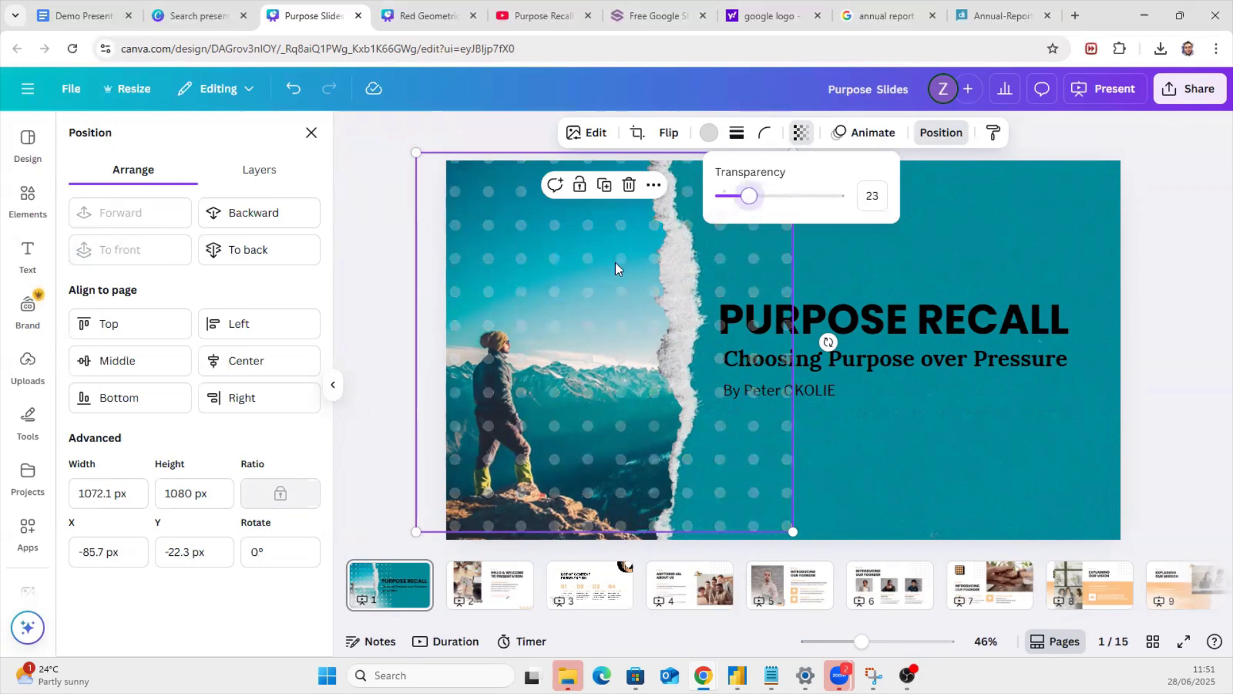
pyautogui.click(598, 318)
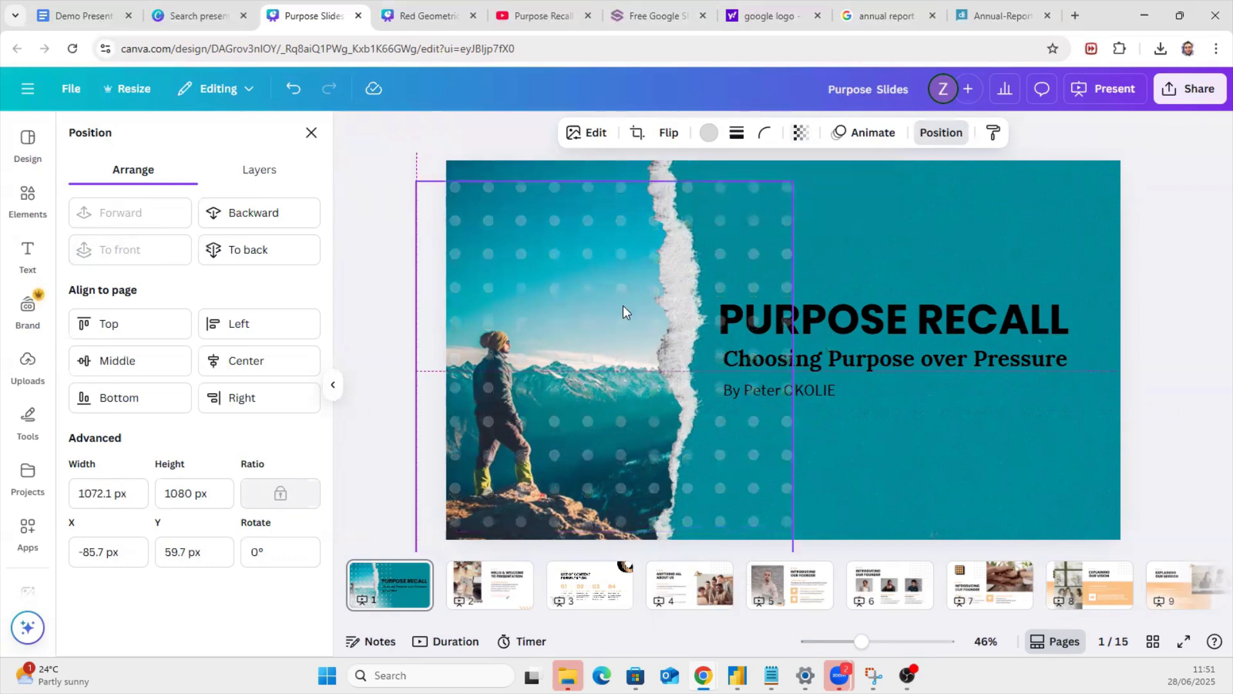
pyautogui.moveTo(622, 311); pyautogui.dragTo(601, 339)
pyautogui.moveTo(770, 180); pyautogui.dragTo(830, 122)
pyautogui.moveTo(733, 210); pyautogui.dragTo(708, 227)
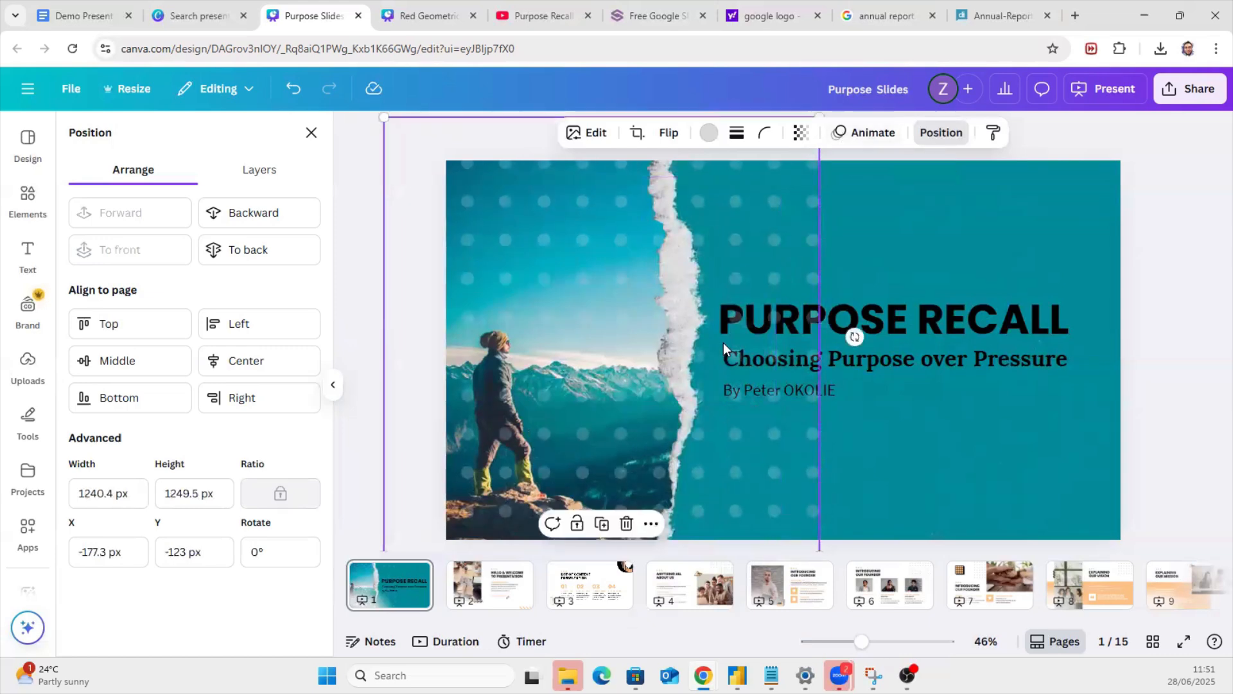
pyautogui.click(987, 255)
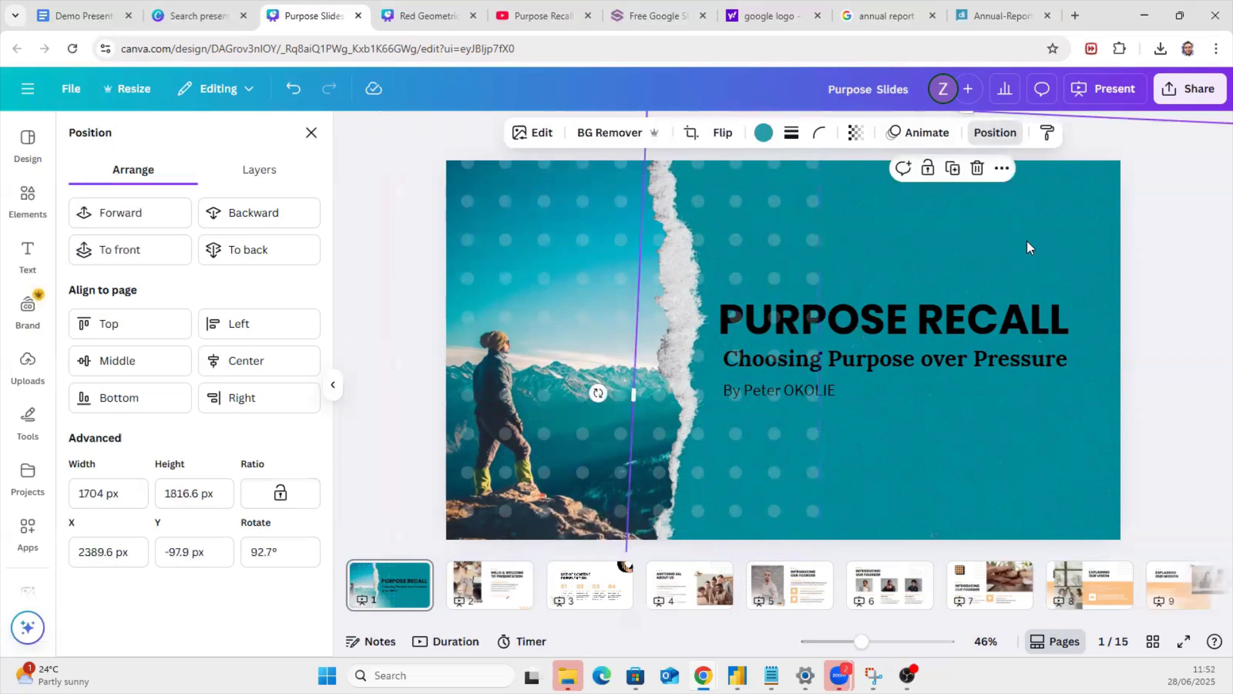
# Step: Send the torn teal background layer one step backward
pyautogui.click(535, 276)
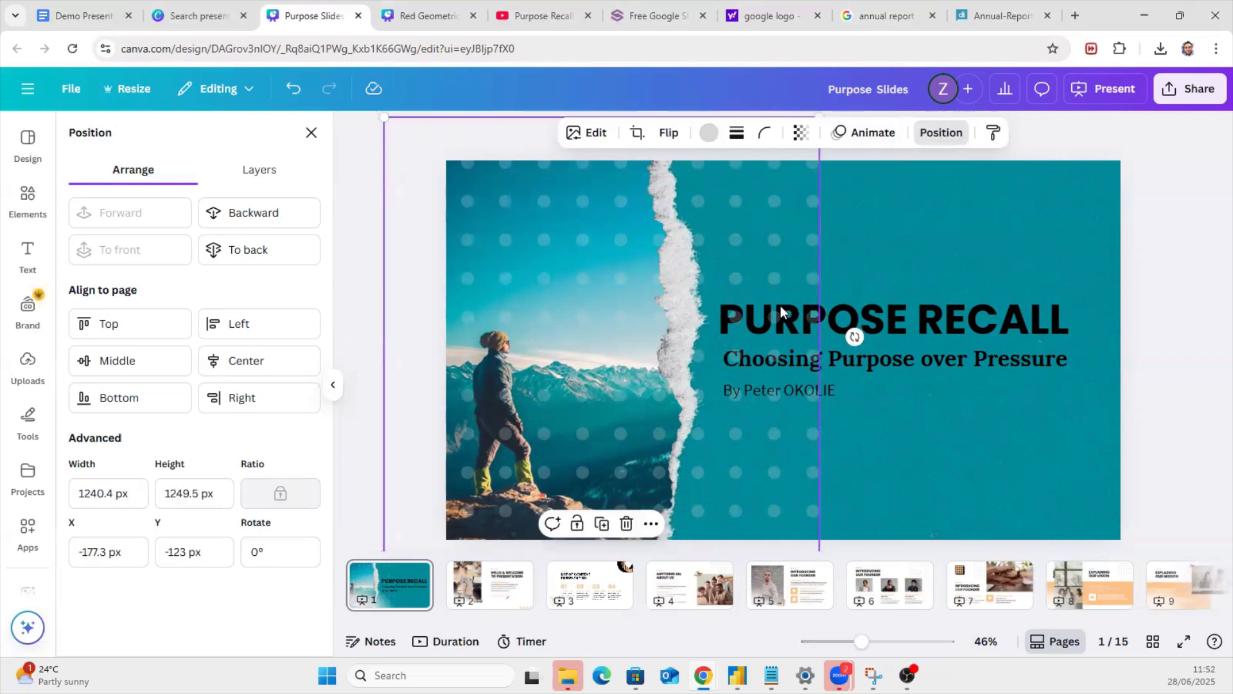
pyautogui.click(907, 359)
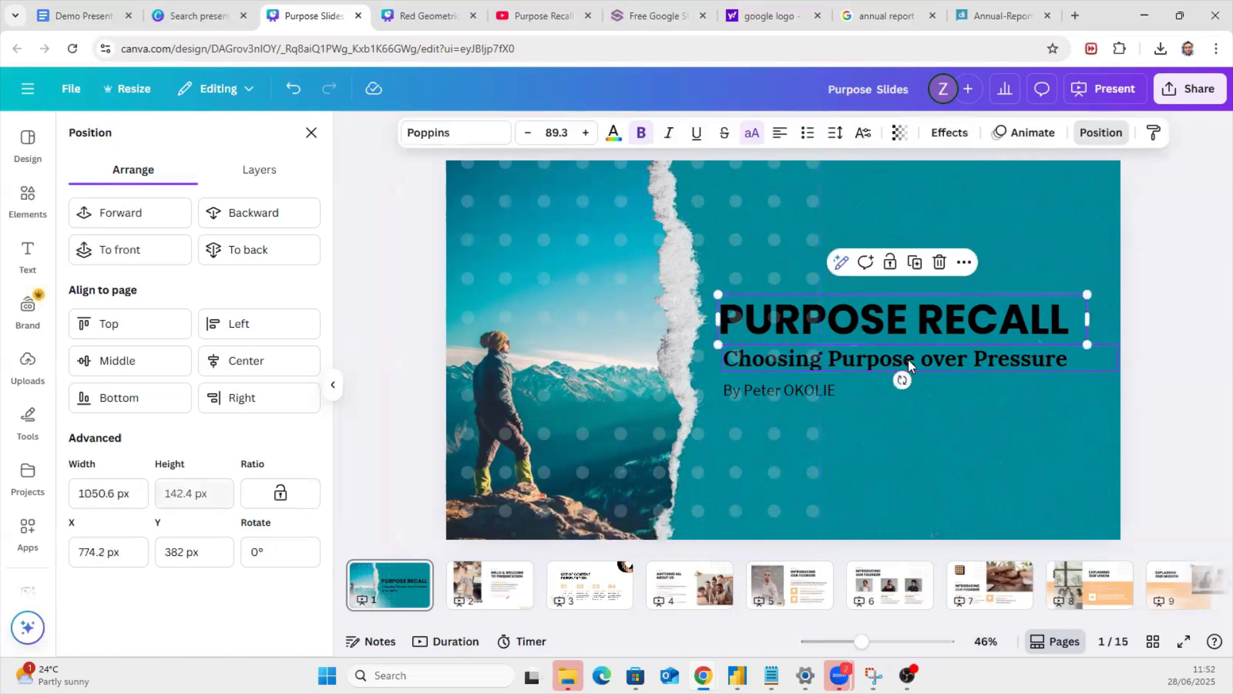
pyautogui.keyDown('shift'); pyautogui.click(908, 359); pyautogui.keyUp('shift')
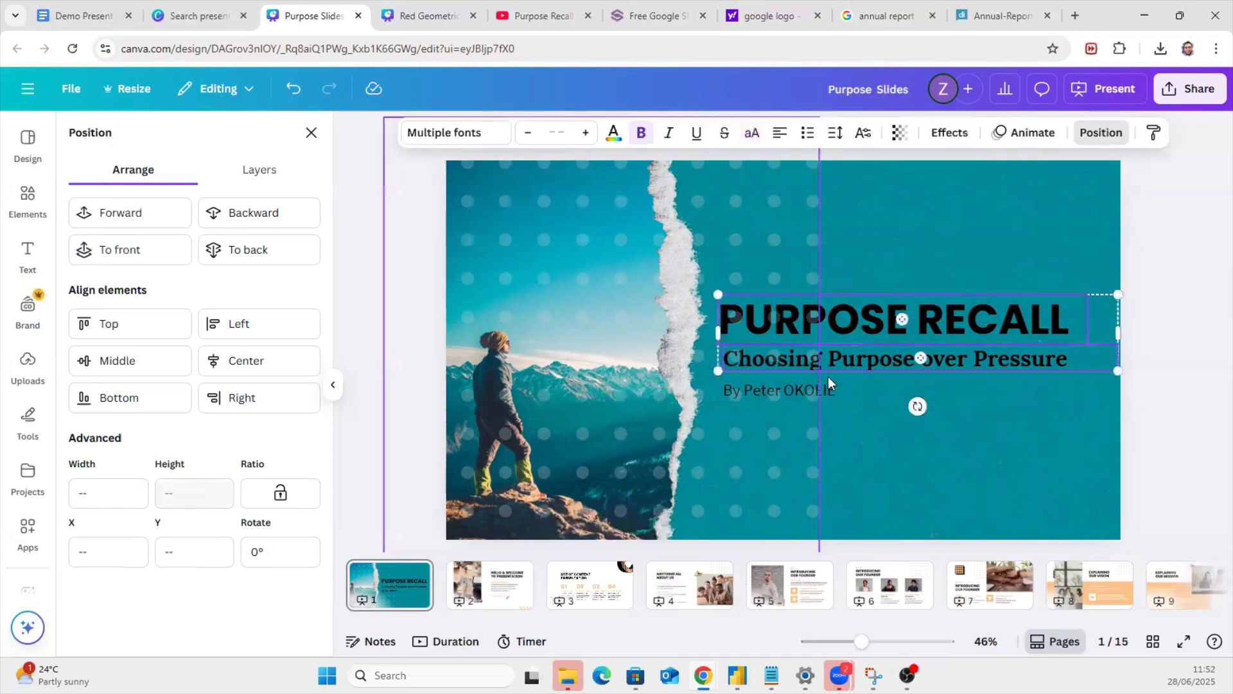
pyautogui.keyDown('shift'); pyautogui.click(826, 388); pyautogui.keyUp('shift')
pyautogui.click(966, 234)
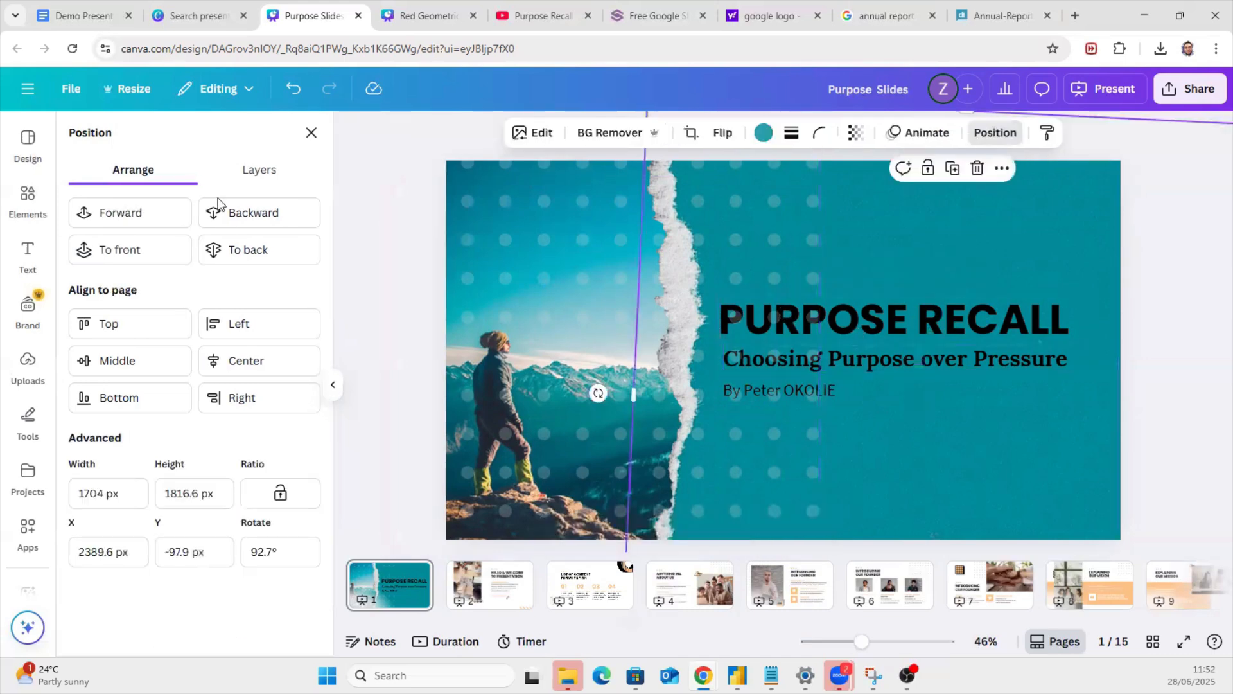
pyautogui.click(225, 247)
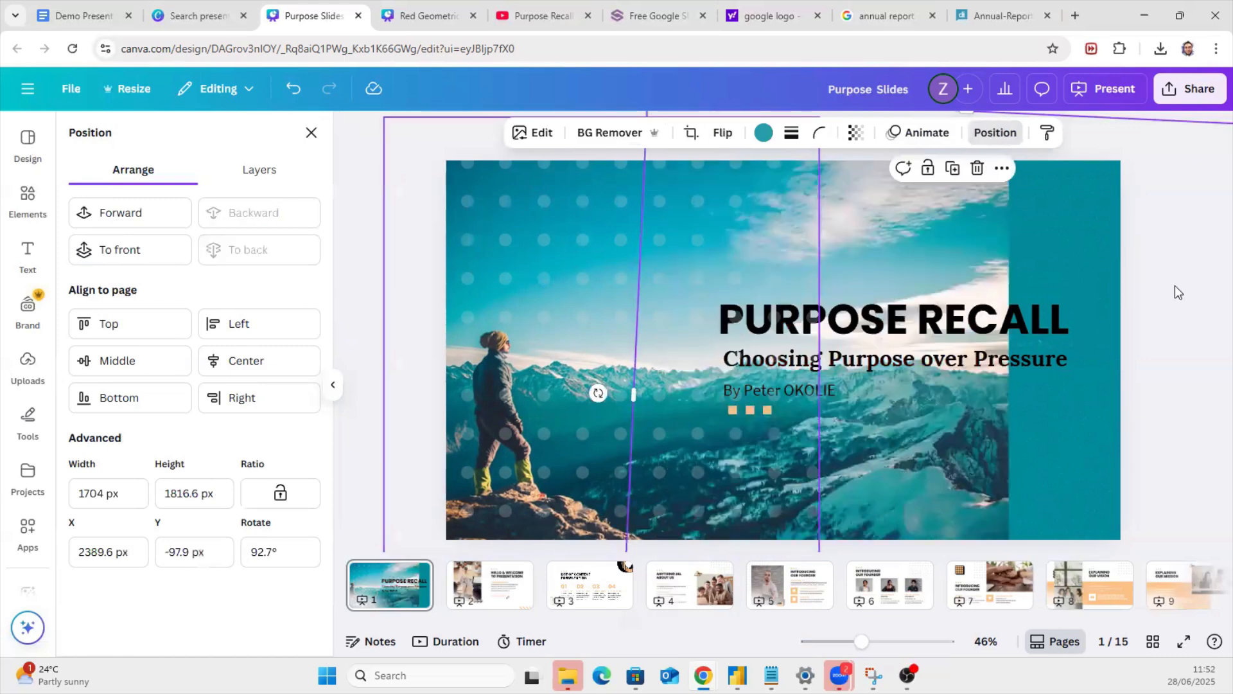
# Step: Send the mountain photo to the back and nudge the dot pattern slightly down-left
pyautogui.click(457, 386)
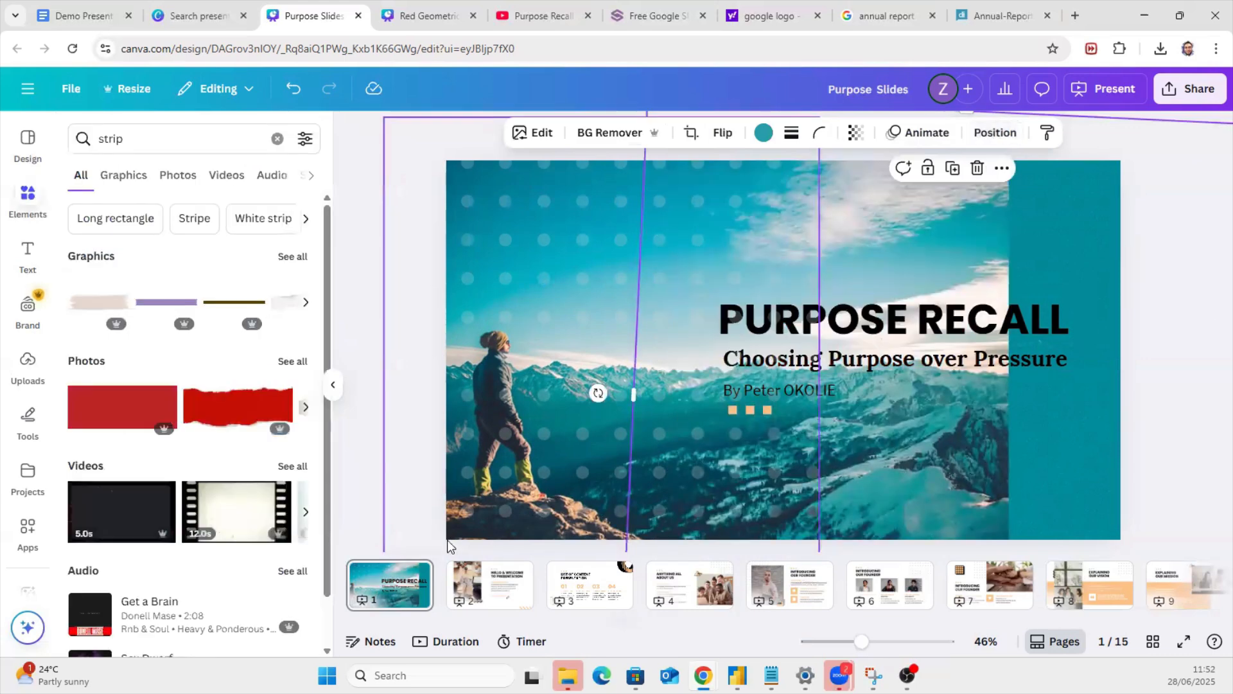
pyautogui.click(611, 499)
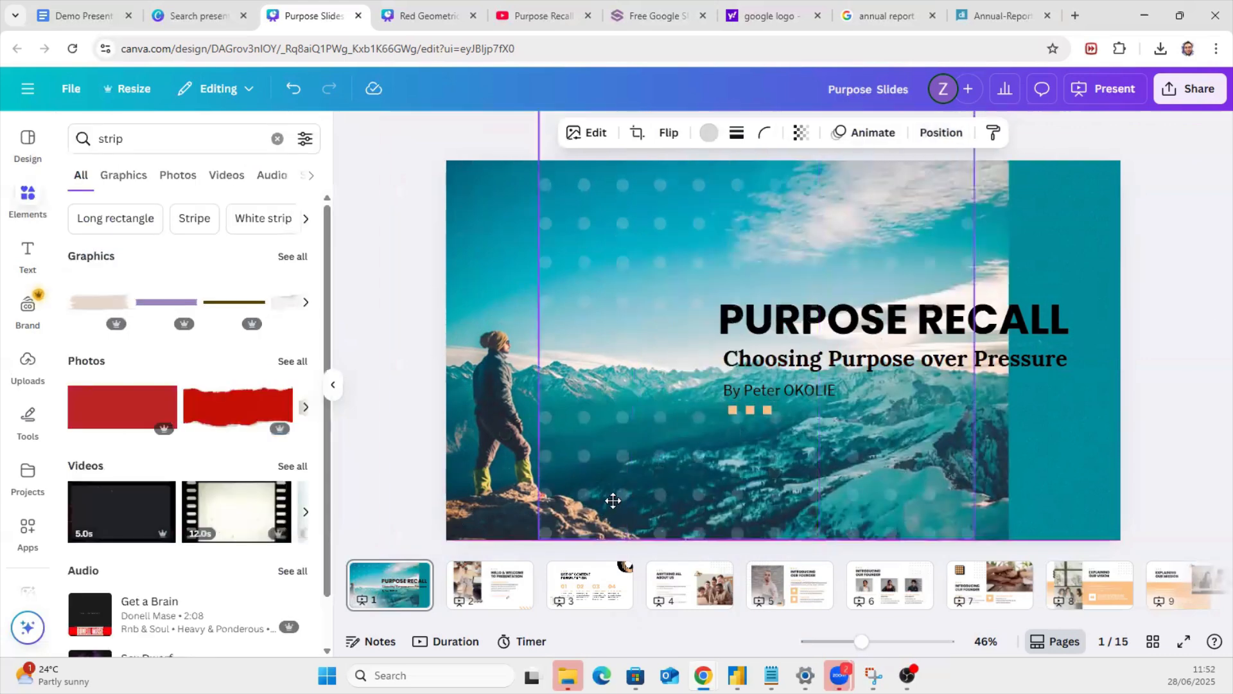
pyautogui.click(626, 341)
pyautogui.click(1020, 133)
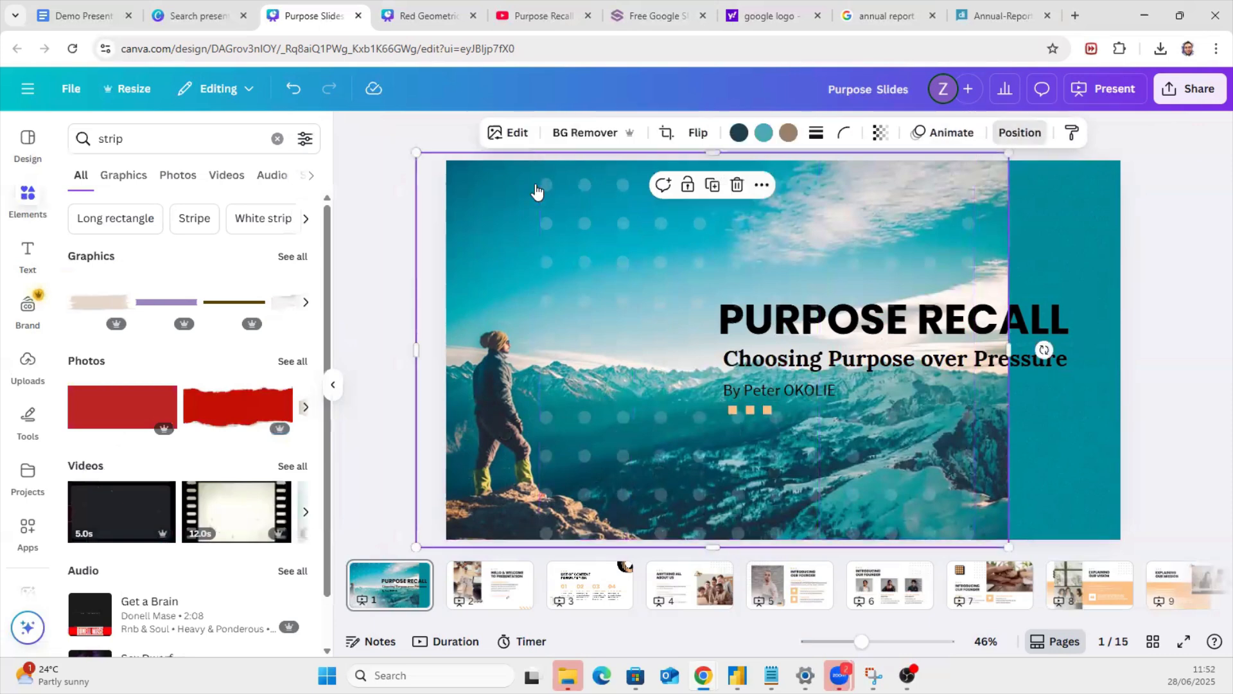
pyautogui.click(248, 249)
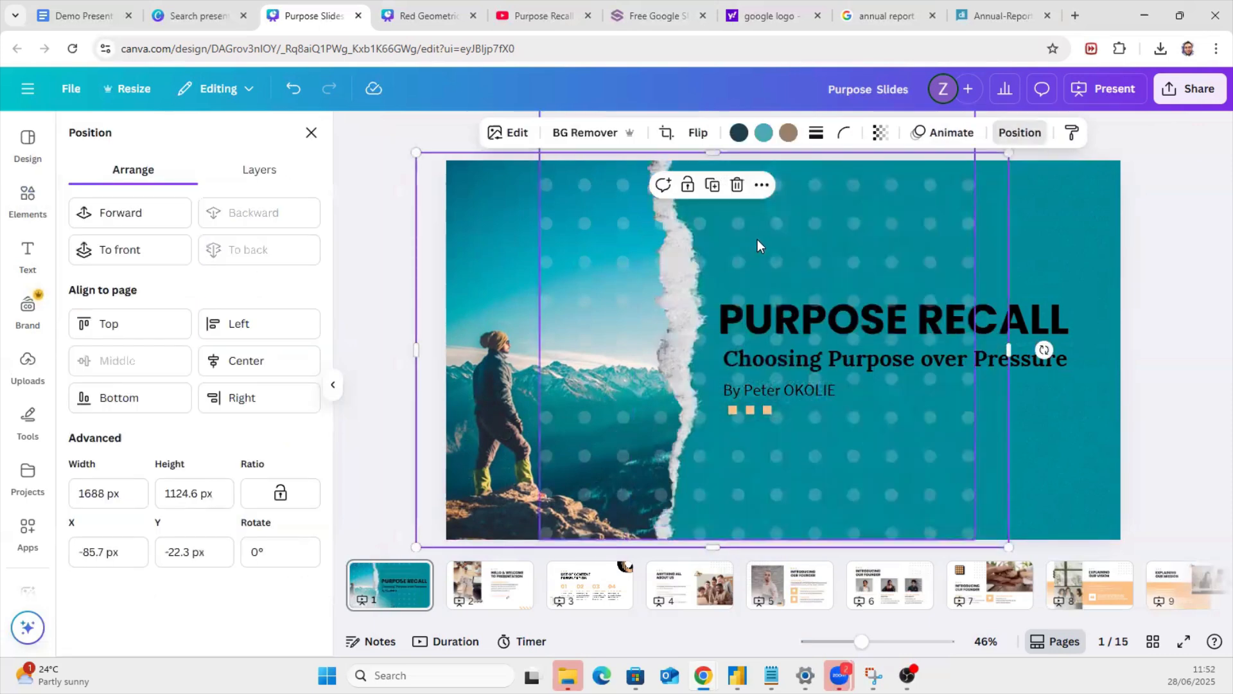
pyautogui.click(568, 264)
pyautogui.moveTo(583, 269); pyautogui.dragTo(592, 272)
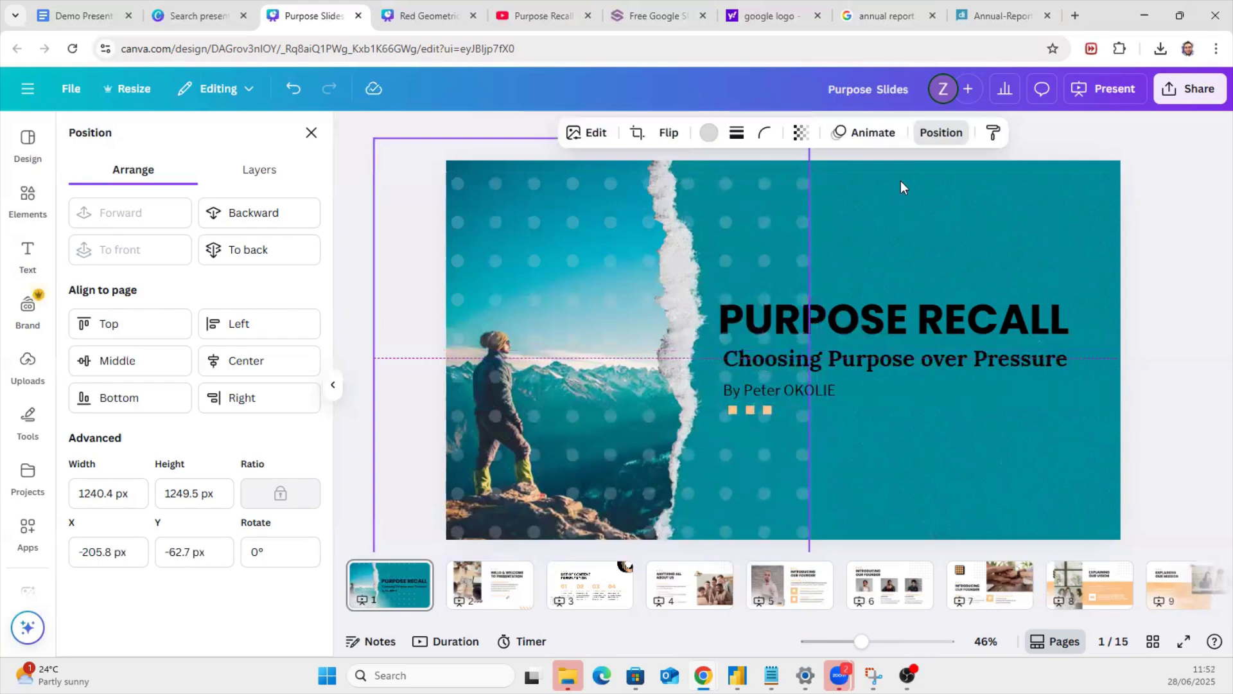
pyautogui.click(845, 328)
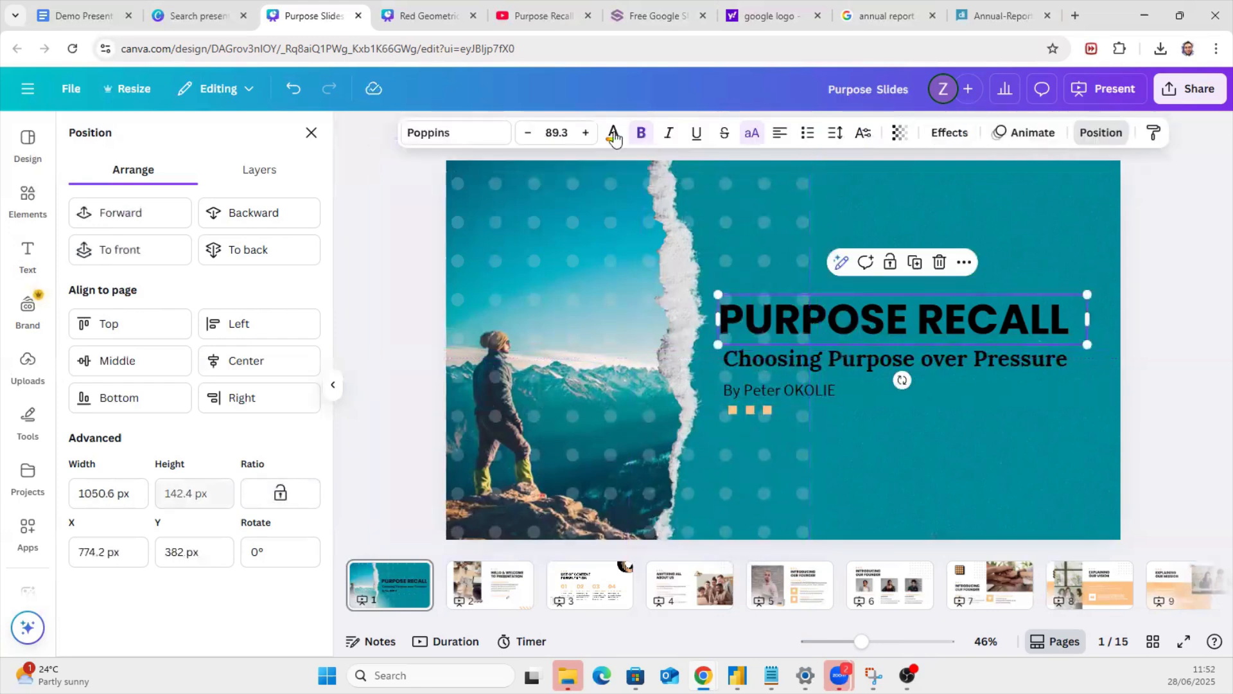
# Step: Color the PURPOSE RECALL title and author byline white and the 'Choosing Purpose over Pressure' subtitle orange
pyautogui.click(292, 250)
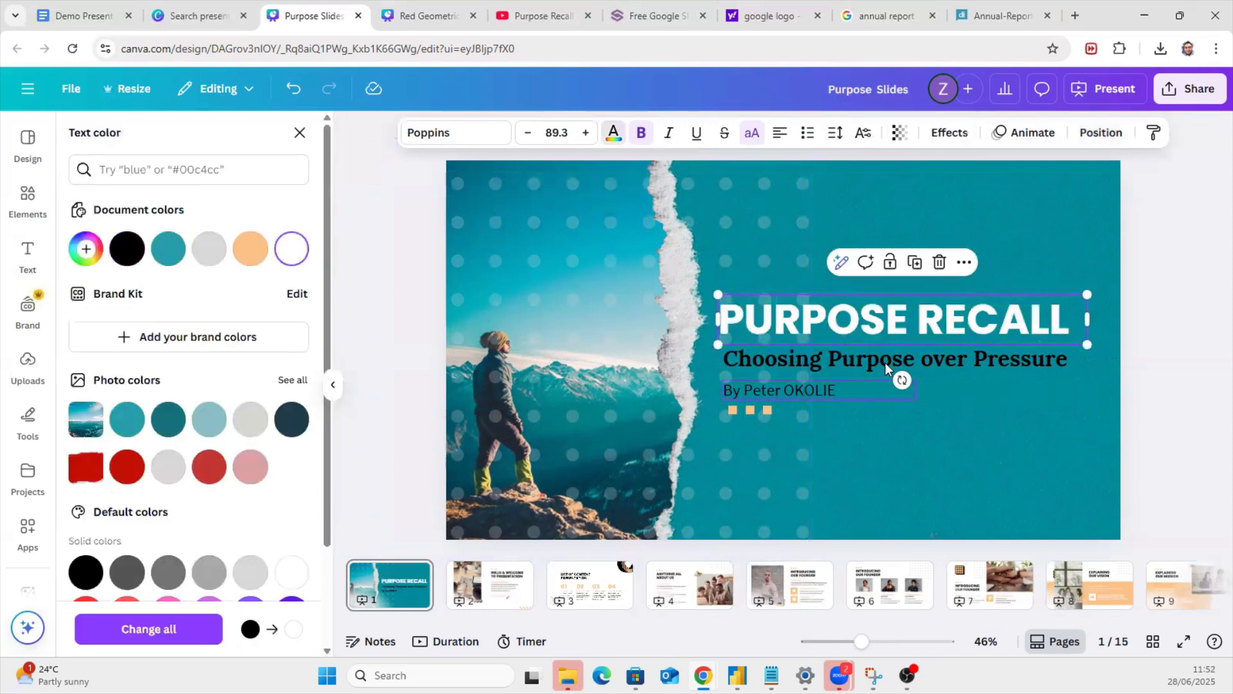
pyautogui.click(725, 365)
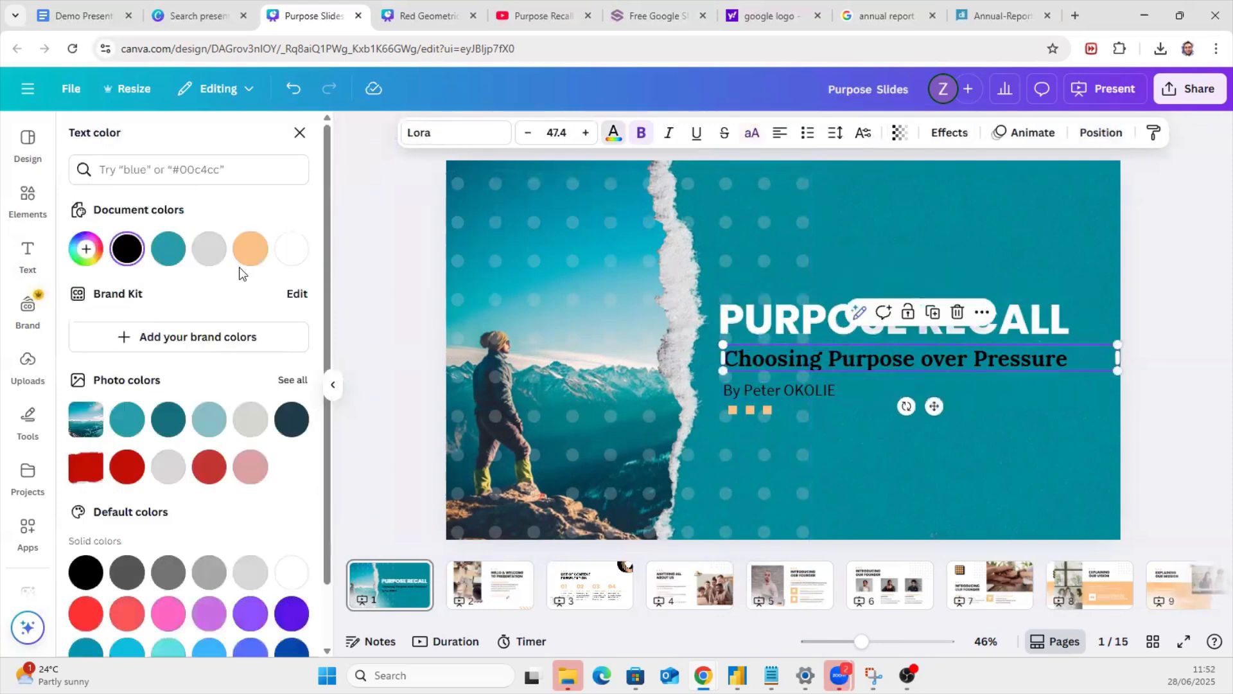
pyautogui.click(250, 250)
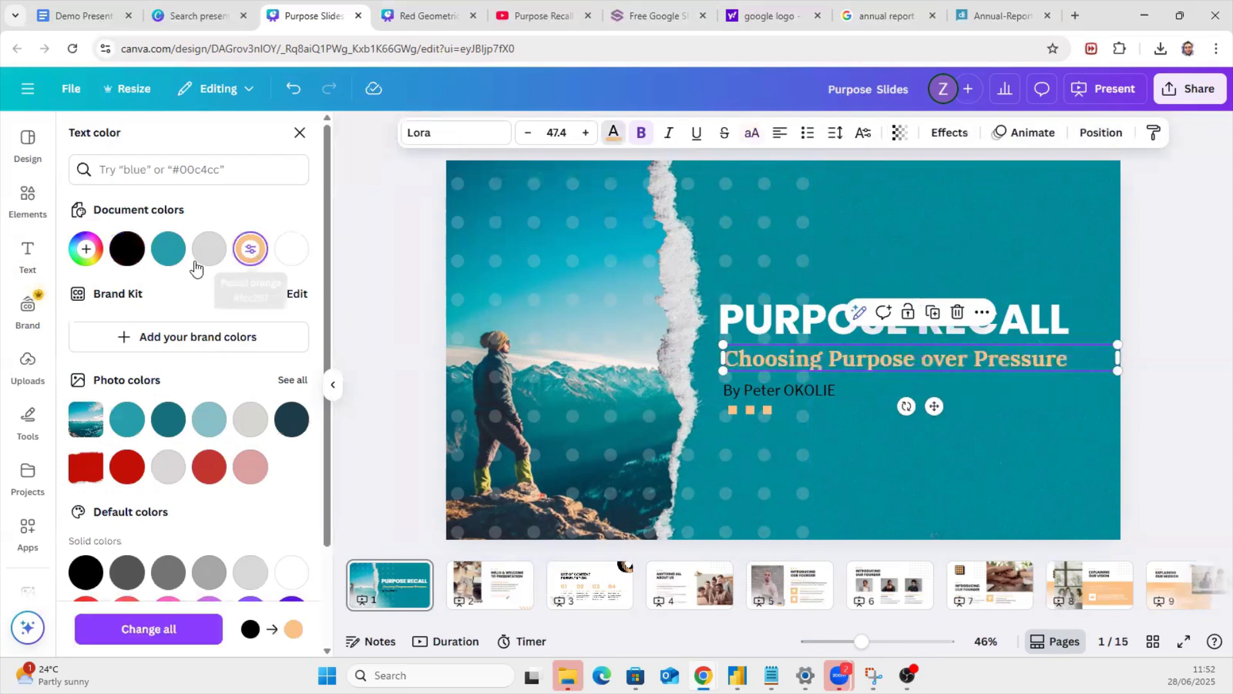
pyautogui.click(215, 426)
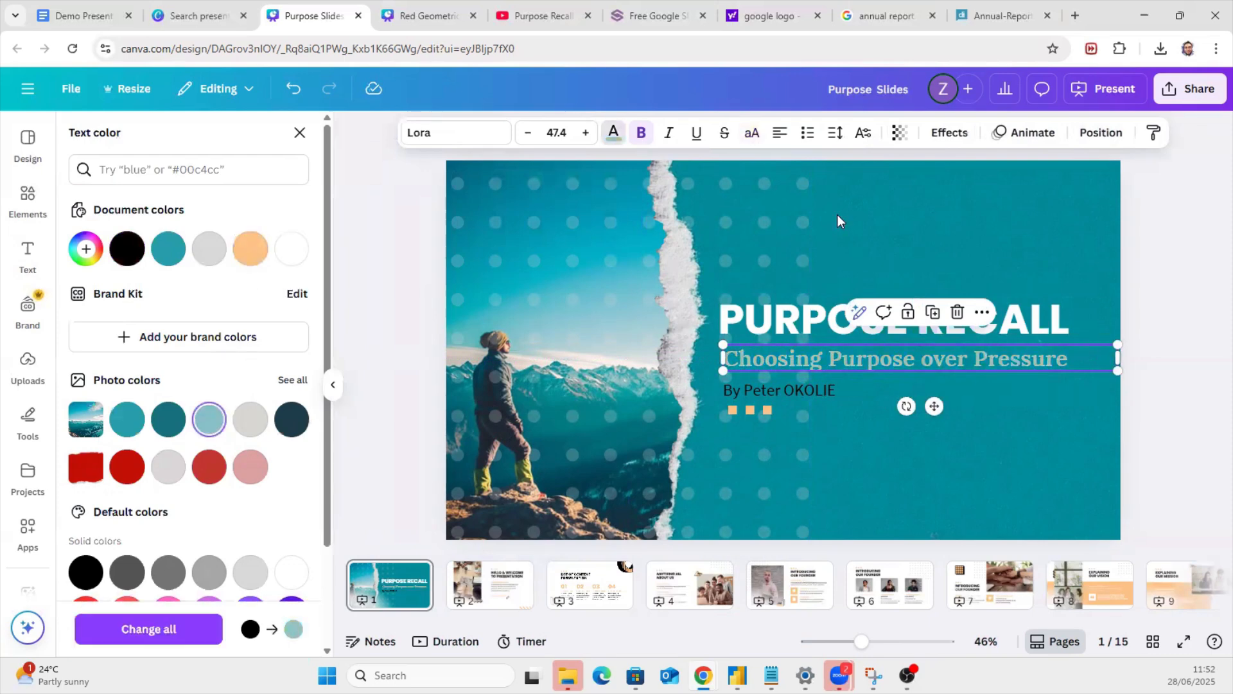
pyautogui.click(825, 390)
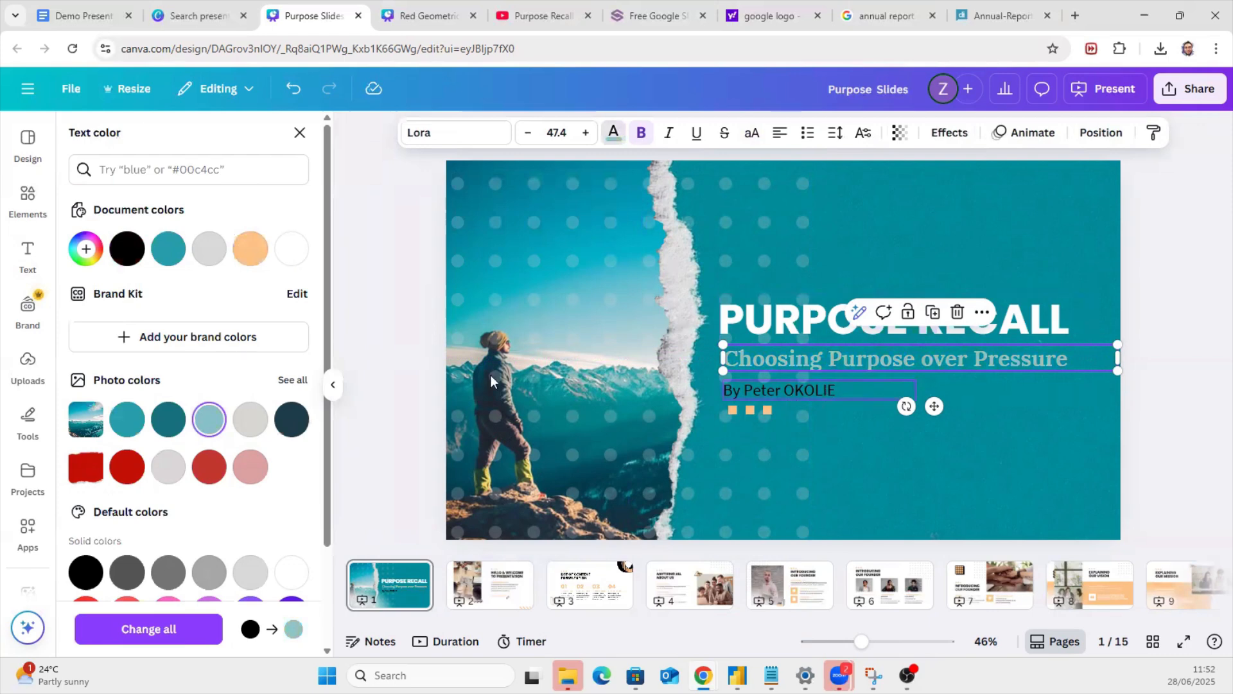
pyautogui.click(287, 252)
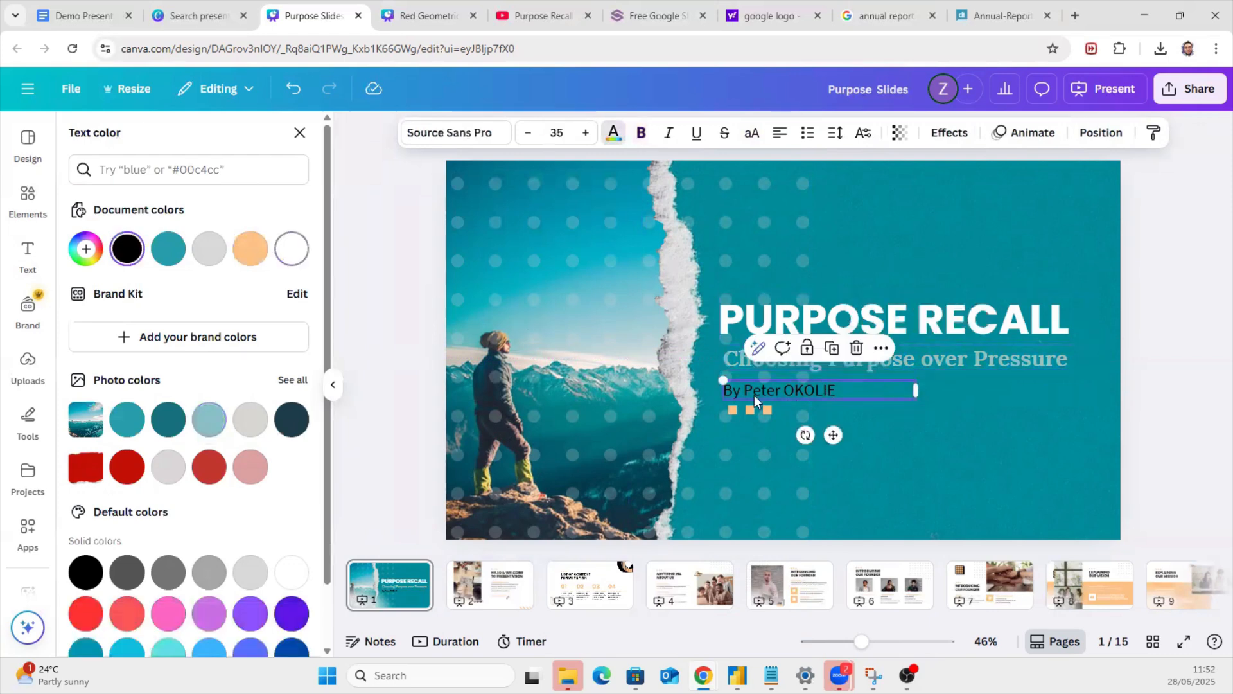
pyautogui.click(1162, 318)
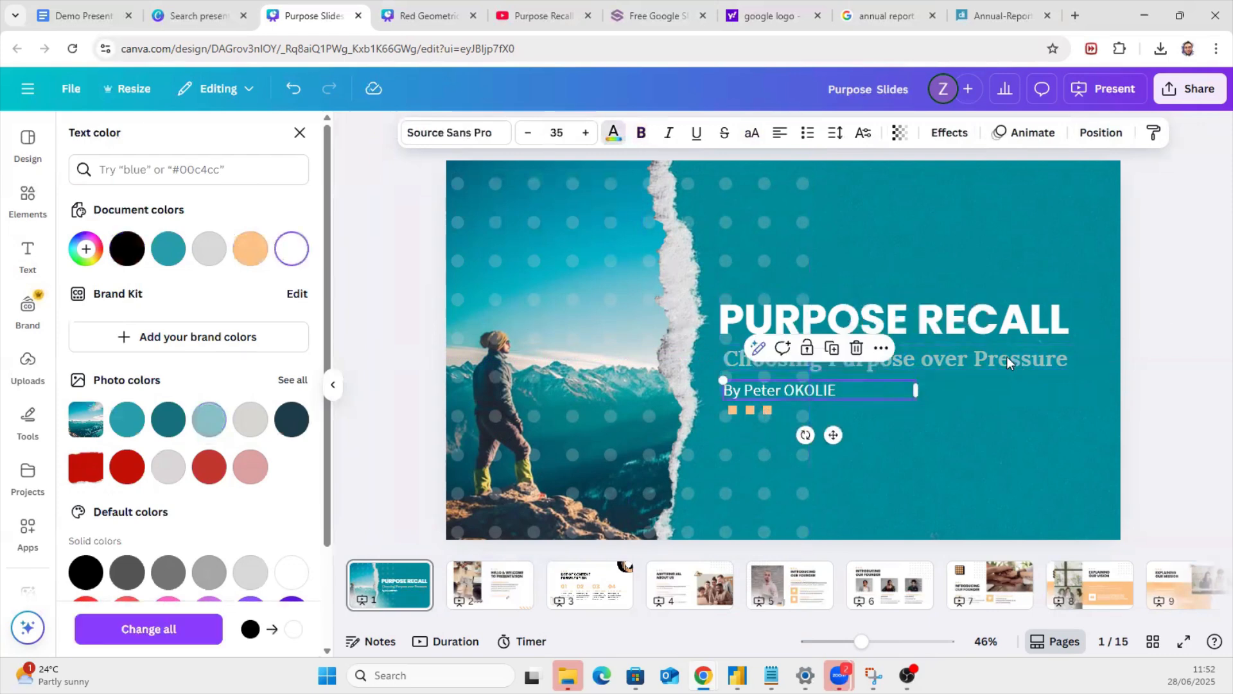
pyautogui.click(934, 369)
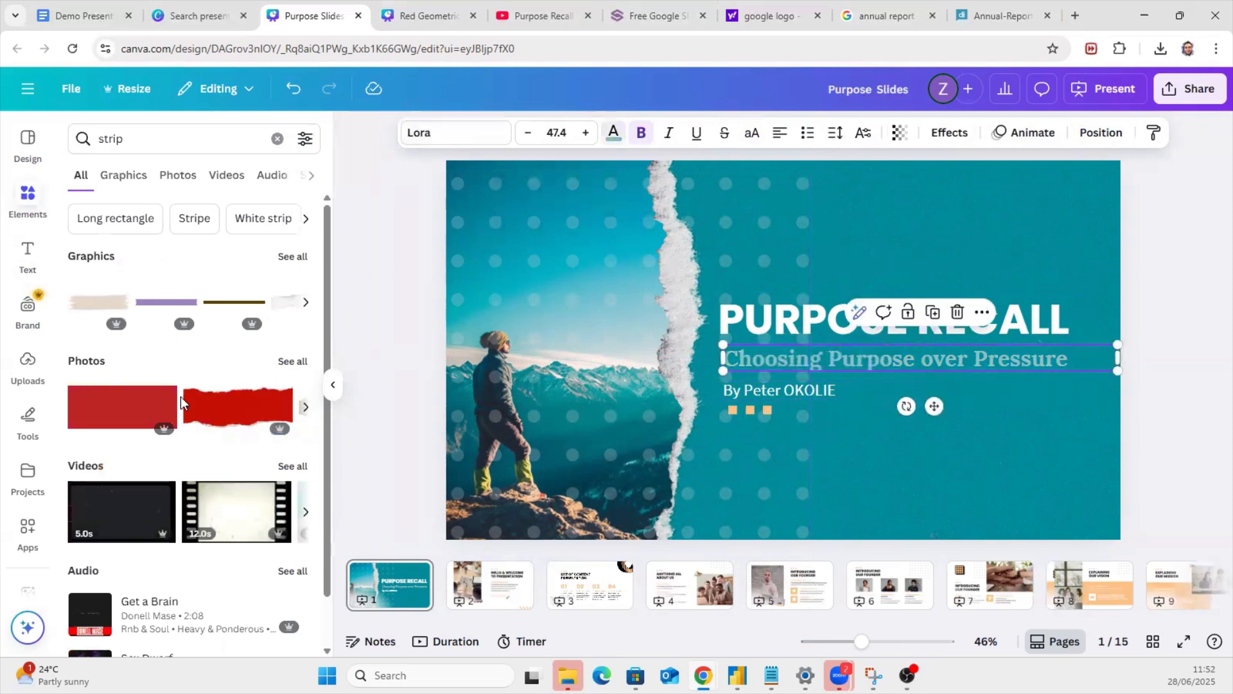
pyautogui.click(613, 133)
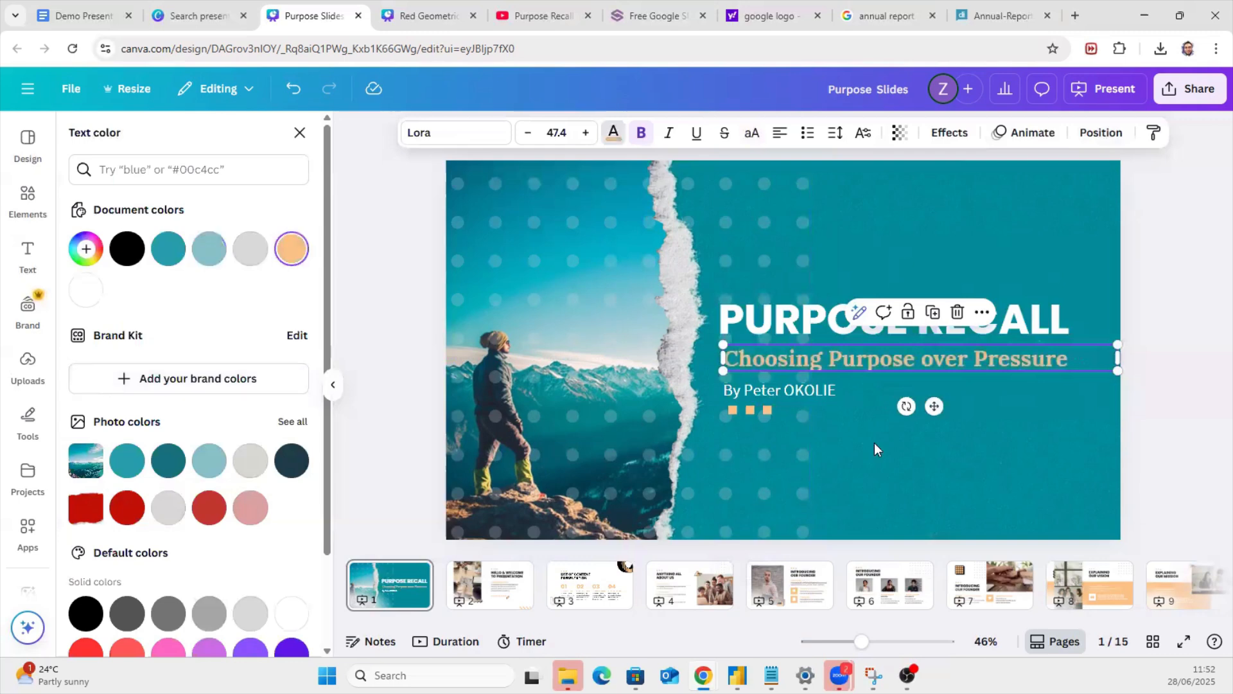
pyautogui.click(1163, 325)
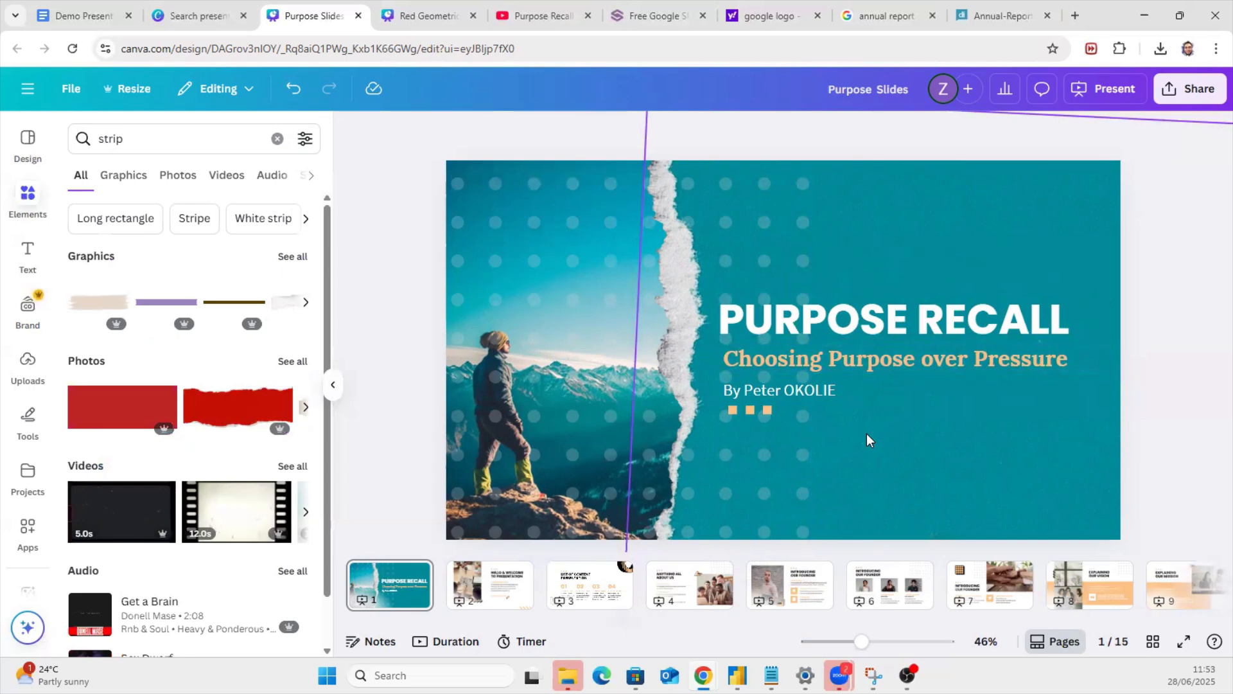
pyautogui.click(81, 14)
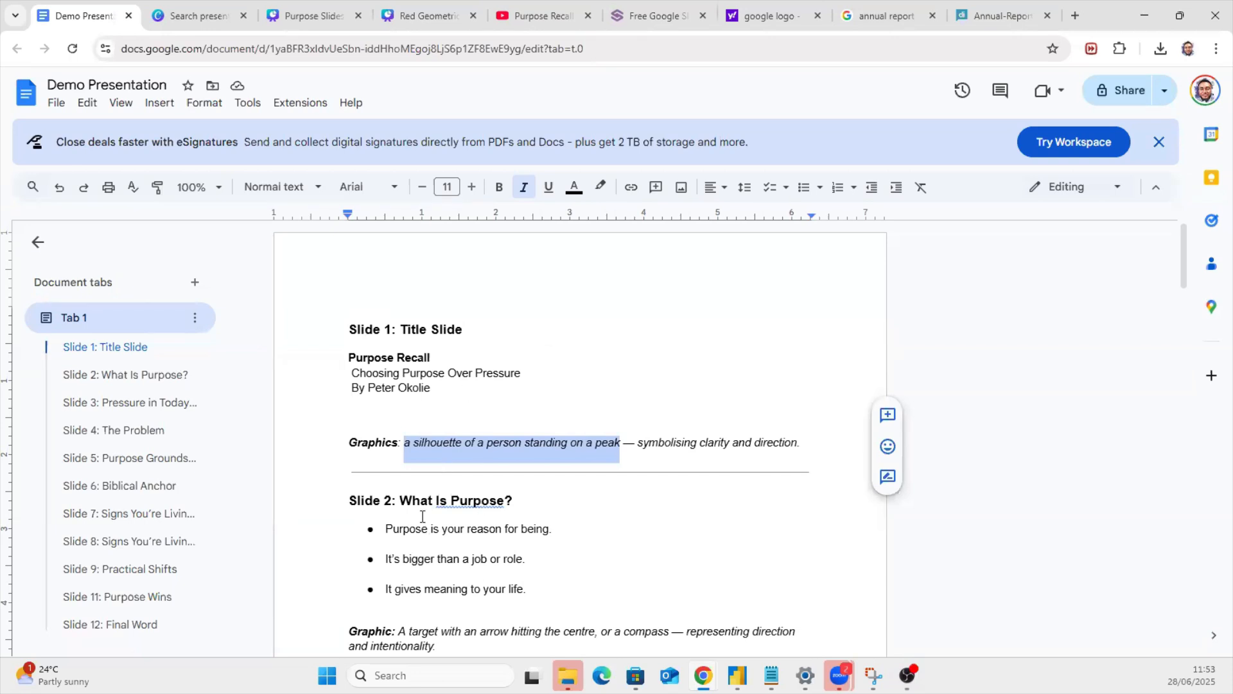
pyautogui.click(312, 16)
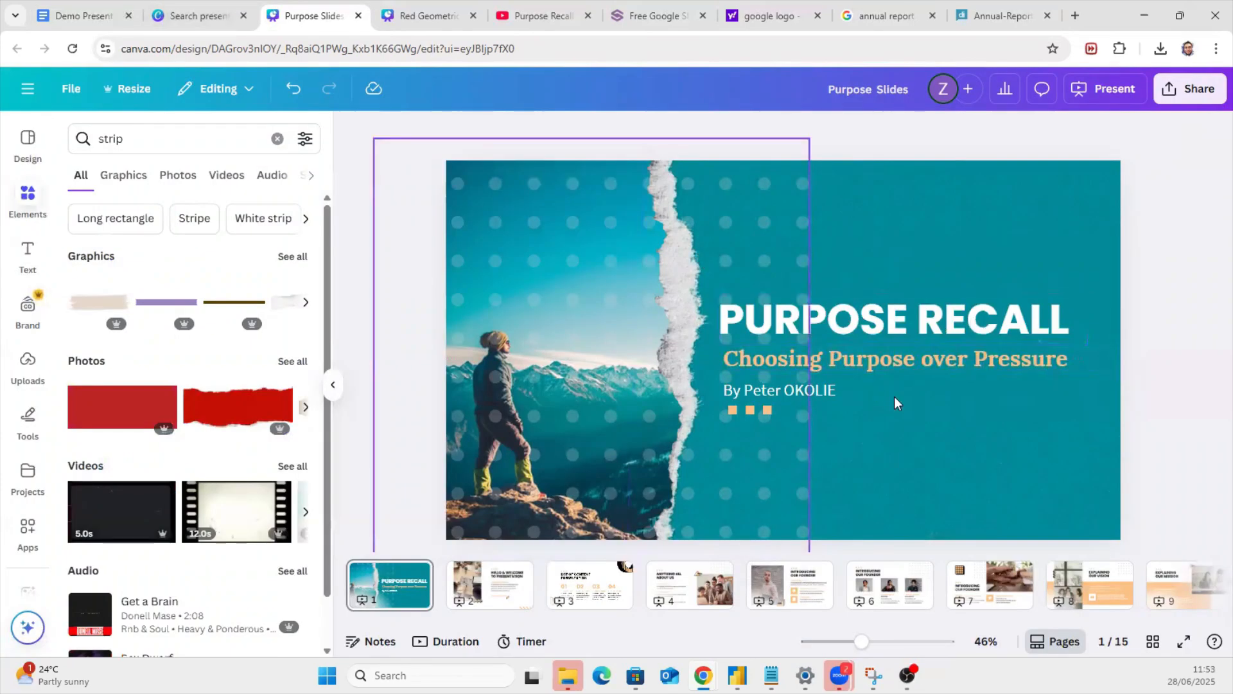
# Step: Rearrange the byline and PURPOSE RECALL title so the title sits just above the subtitle
pyautogui.click(900, 363)
pyautogui.click(831, 395)
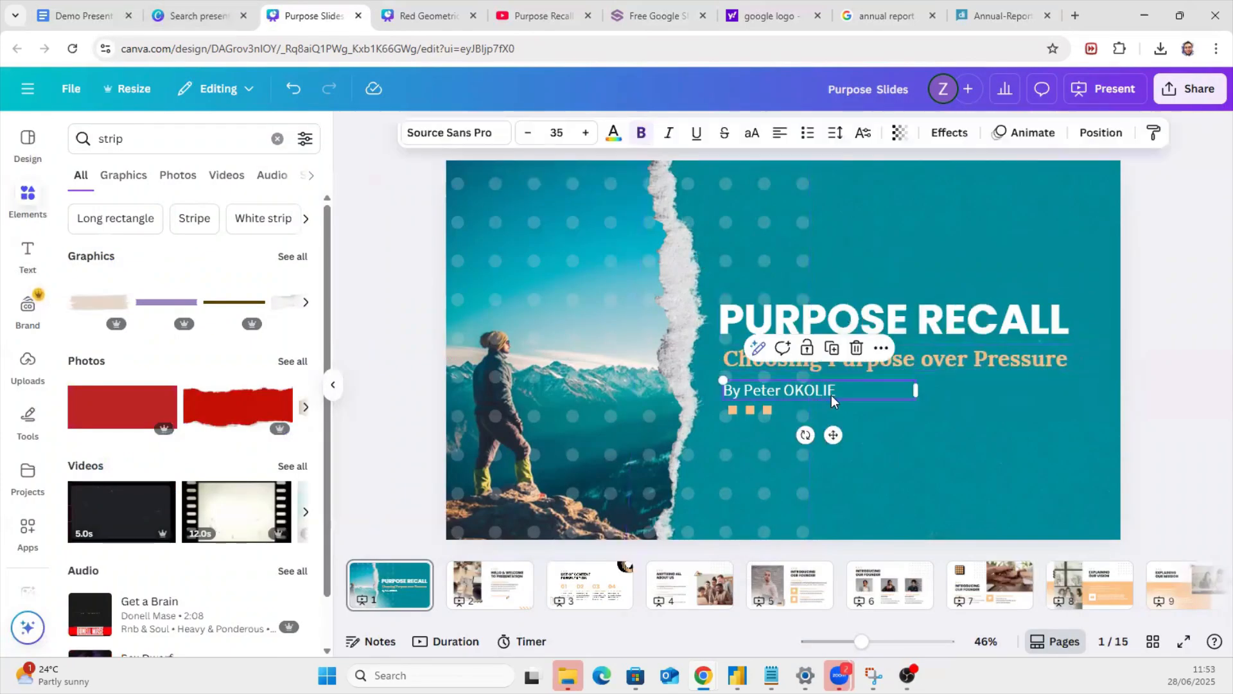
pyautogui.moveTo(831, 395); pyautogui.dragTo(818, 429)
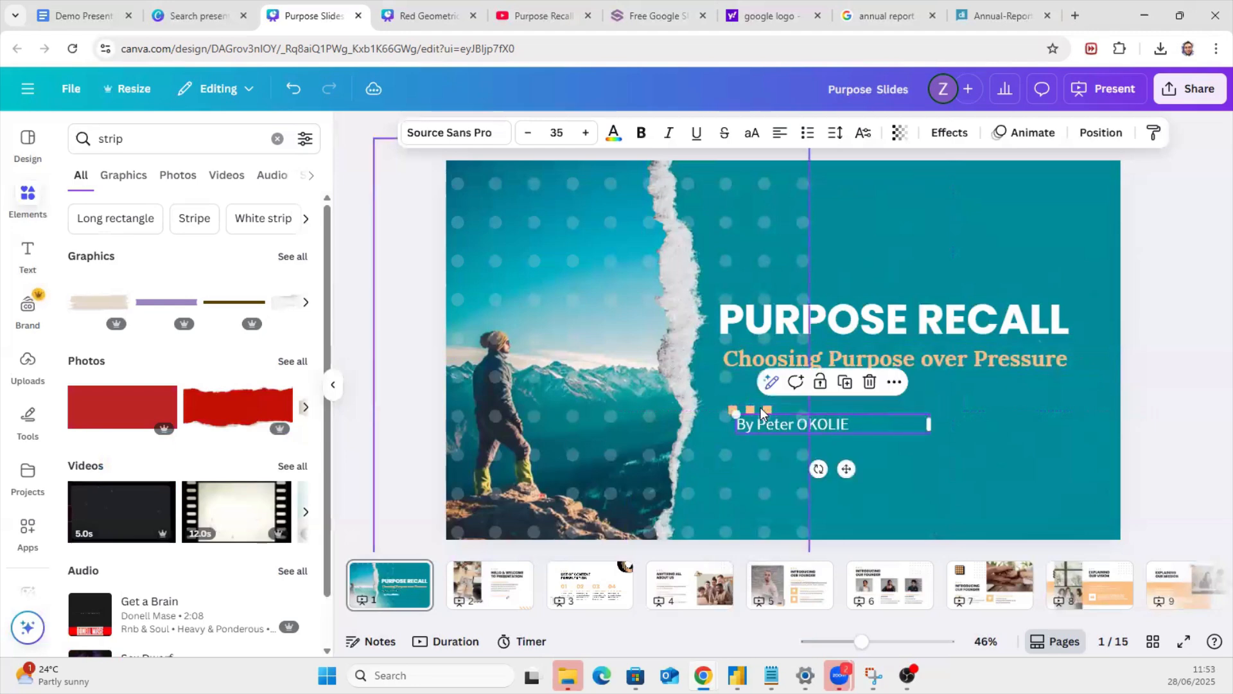
pyautogui.click(768, 406)
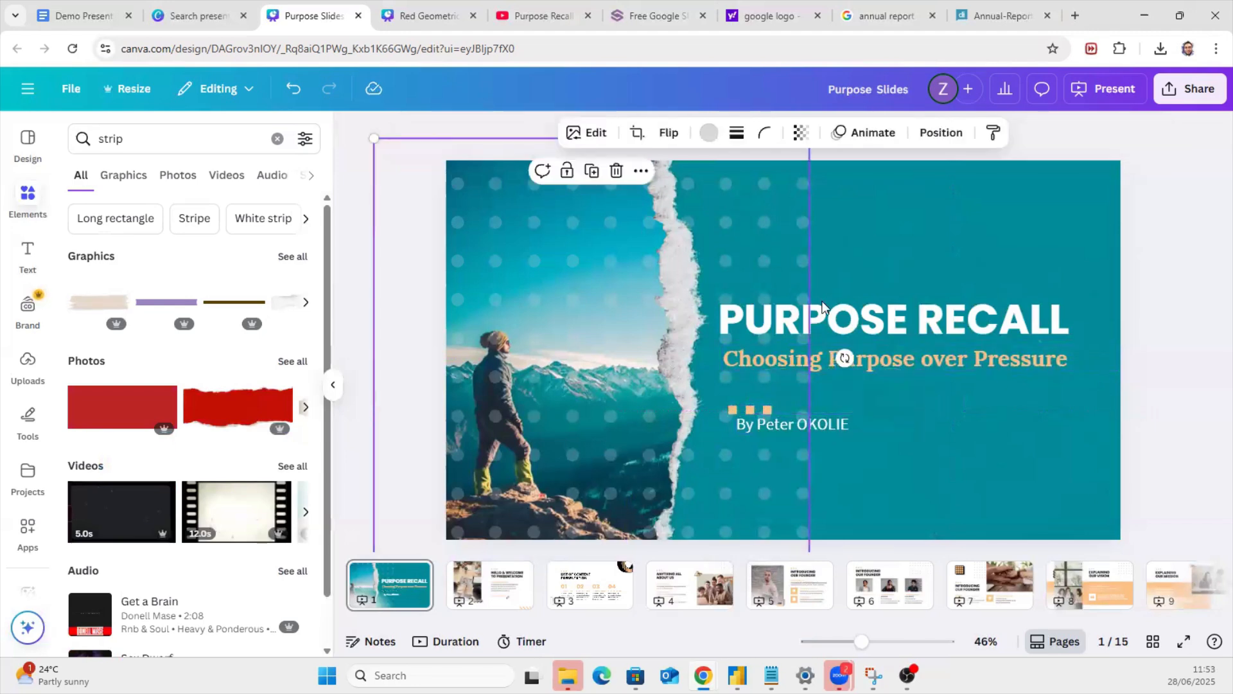
pyautogui.moveTo(880, 338); pyautogui.dragTo(947, 303)
pyautogui.moveTo(924, 357); pyautogui.dragTo(942, 364)
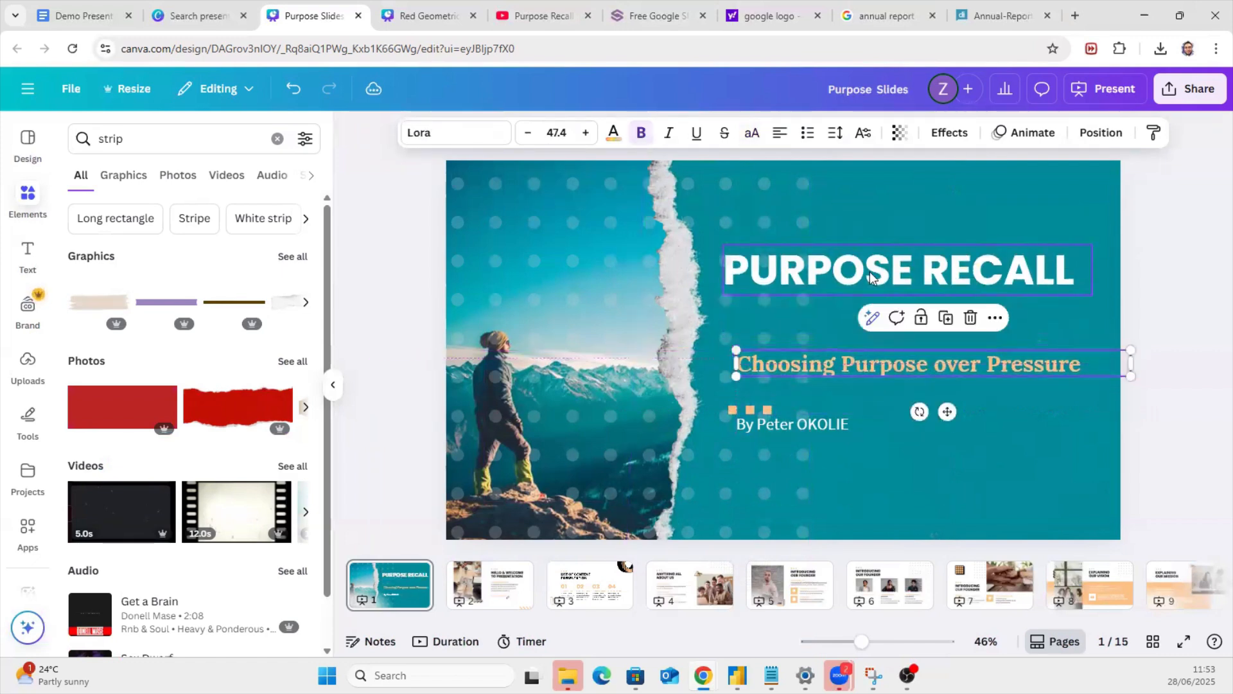
pyautogui.click(861, 271)
pyautogui.moveTo(862, 271); pyautogui.dragTo(876, 328)
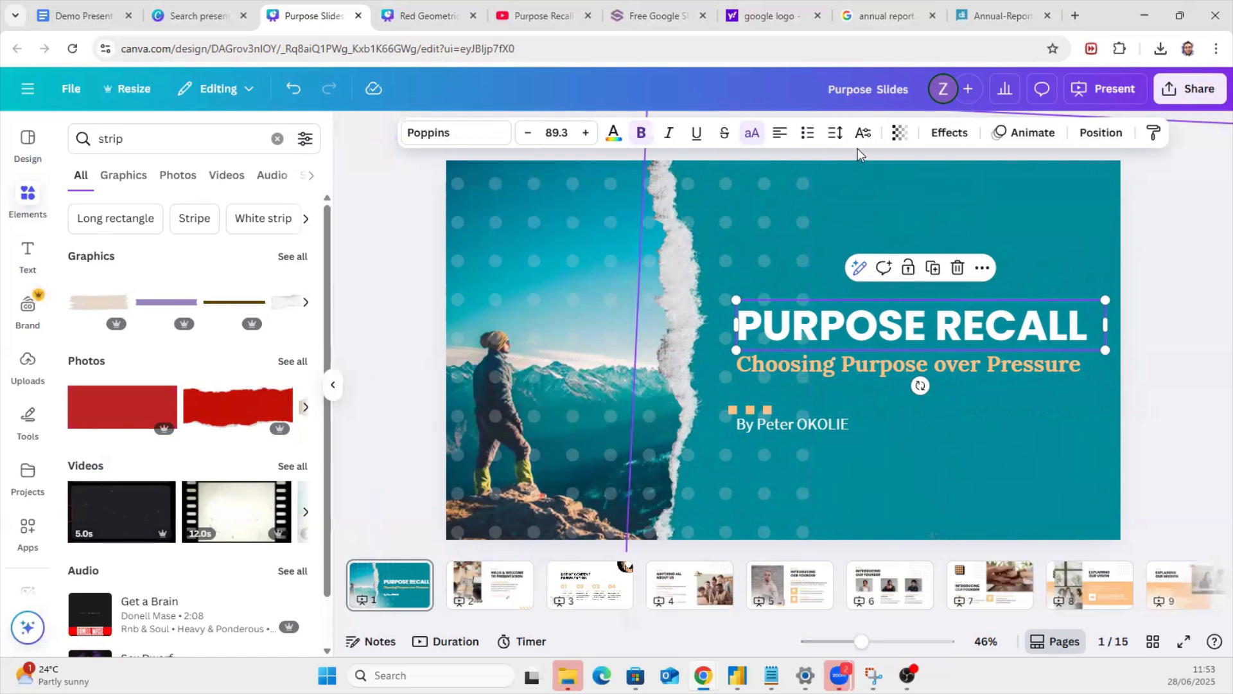
# Step: Send the mountain photo back a layer and tighten the subtitle, author line and orange dots
pyautogui.click(547, 241)
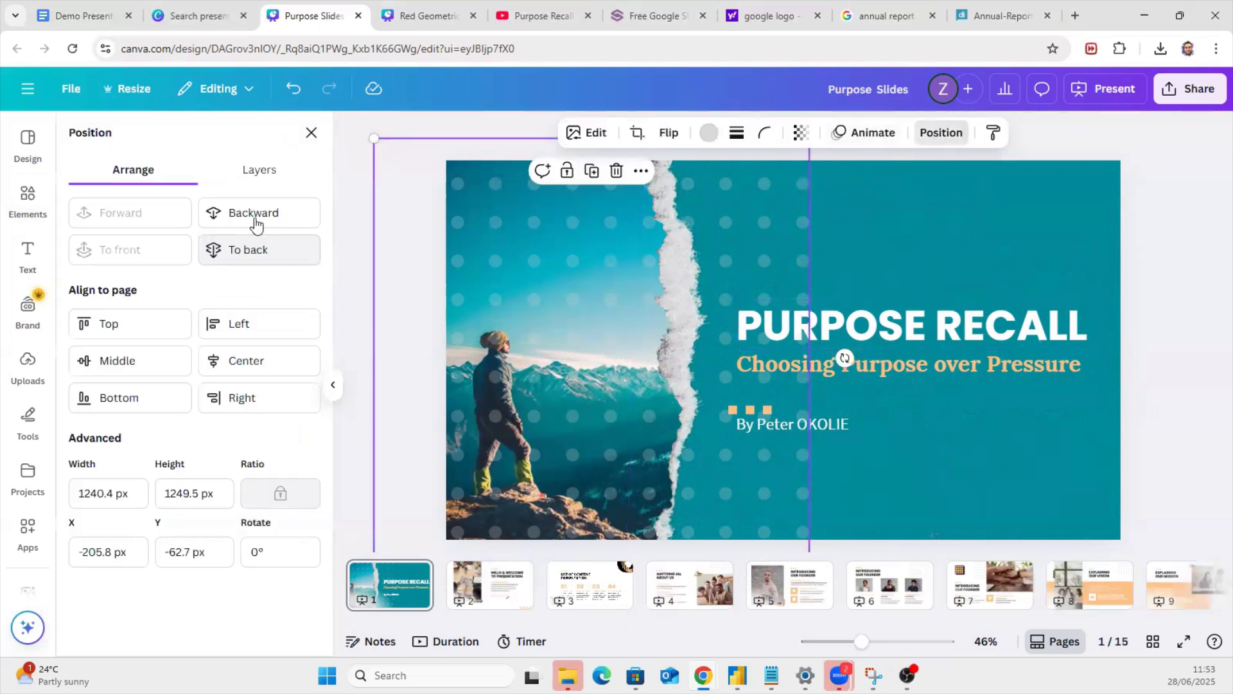
pyautogui.click(255, 218)
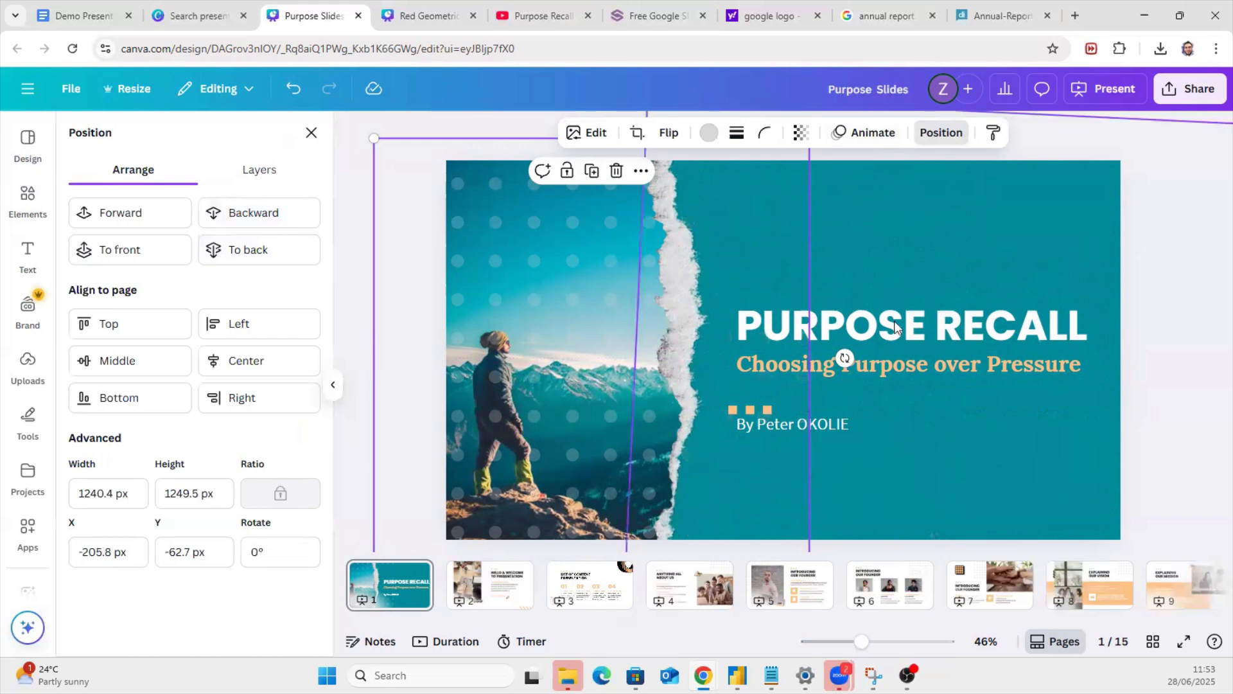
pyautogui.click(877, 297)
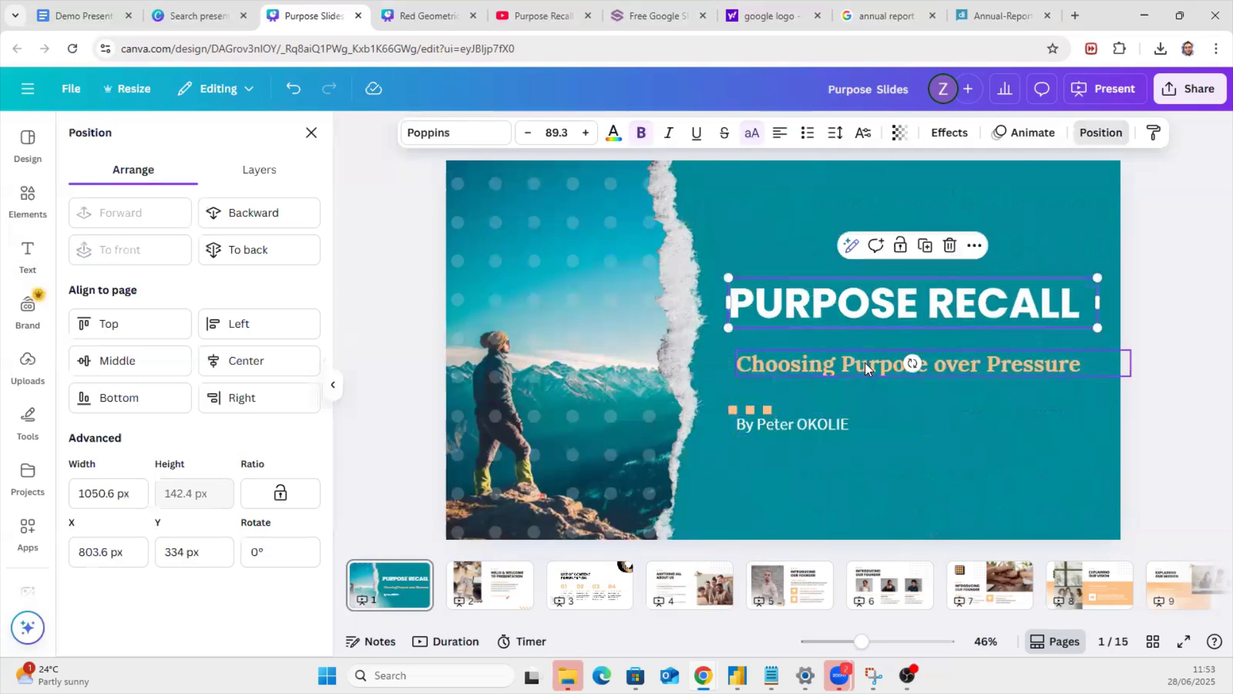
pyautogui.moveTo(865, 361); pyautogui.dragTo(857, 348)
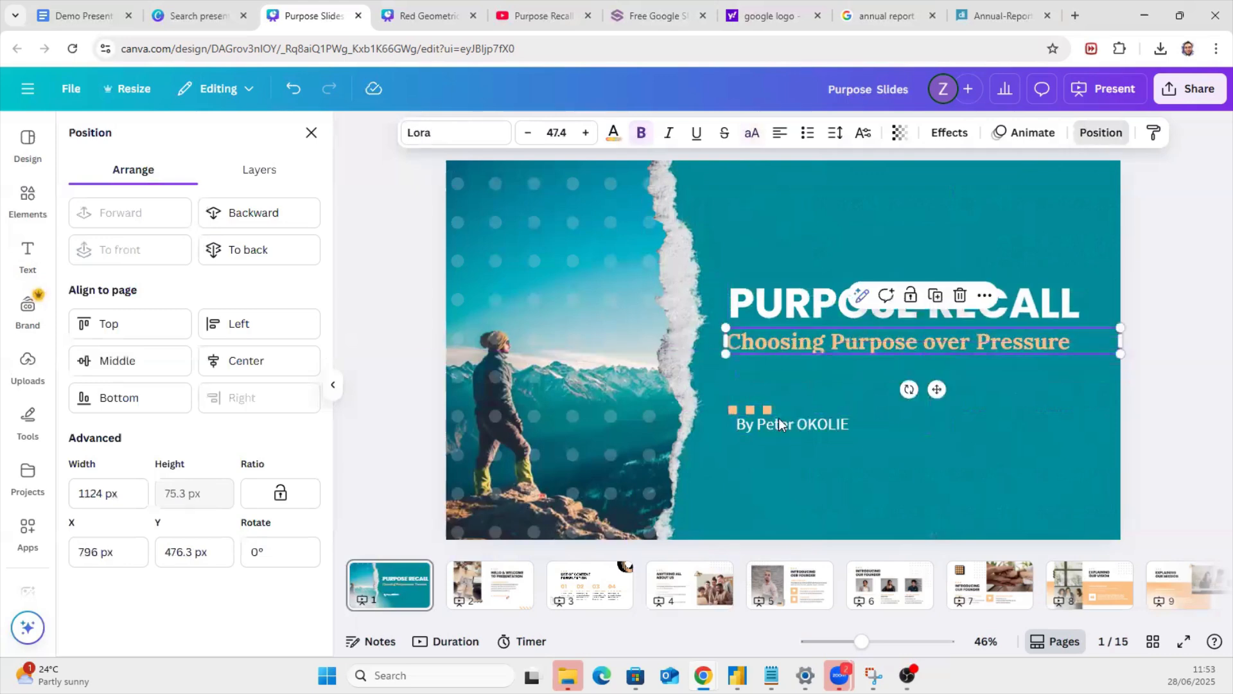
pyautogui.moveTo(779, 418); pyautogui.dragTo(734, 301)
pyautogui.click(769, 310)
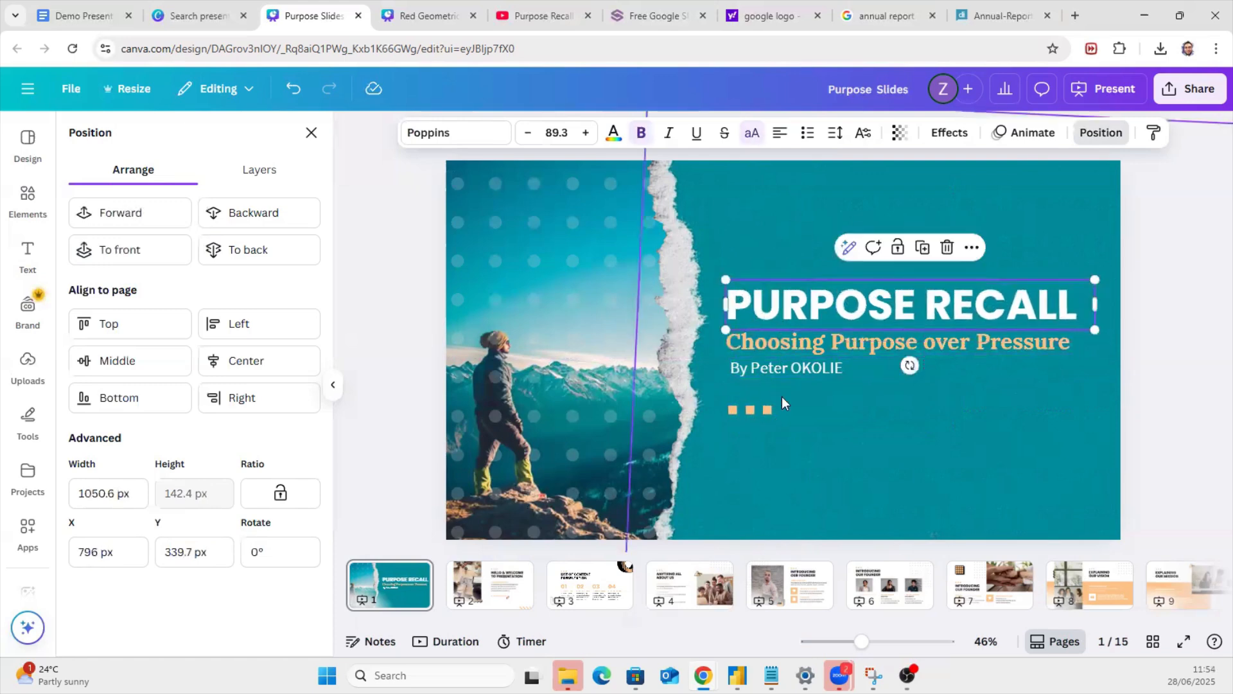
pyautogui.moveTo(748, 406)
pyautogui.mouseDown()
pyautogui.moveTo(755, 384)
pyautogui.moveTo(744, 396)
pyautogui.mouseUp()
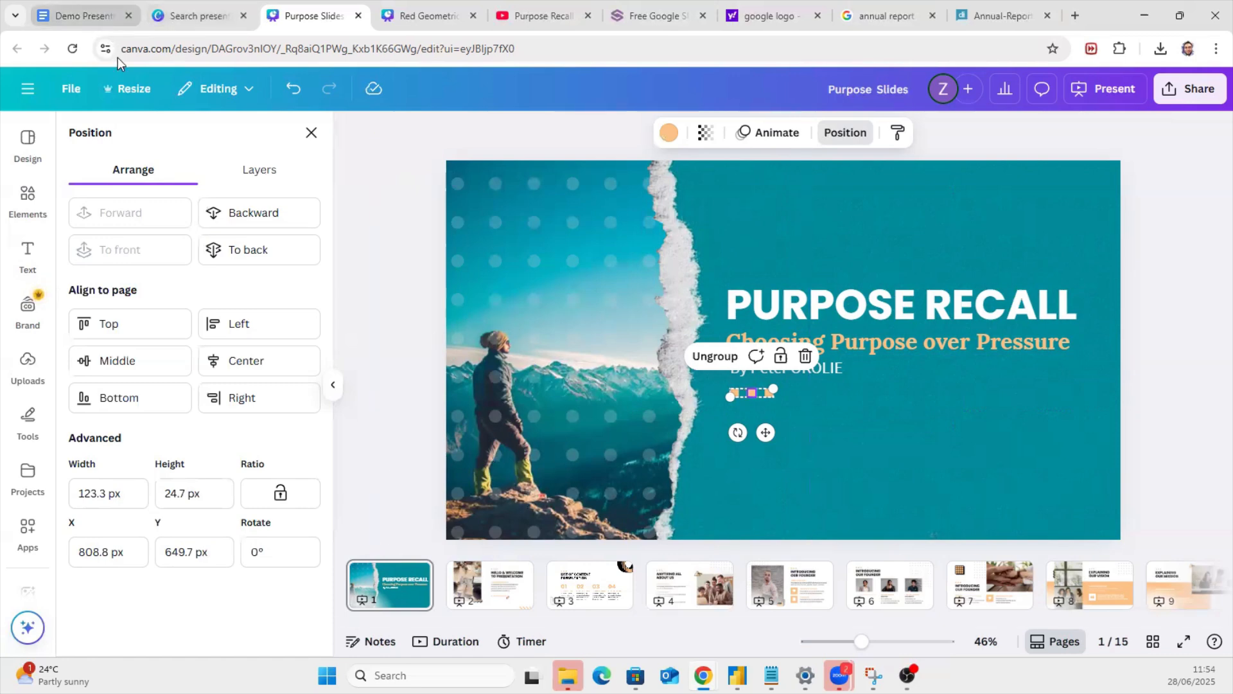
# Step: Bring up the Demo Presentation doc and scroll to the Slide 2 'What Is Purpose?' bullets
pyautogui.click(63, 18)
pyautogui.scroll(-3, 468, 290)
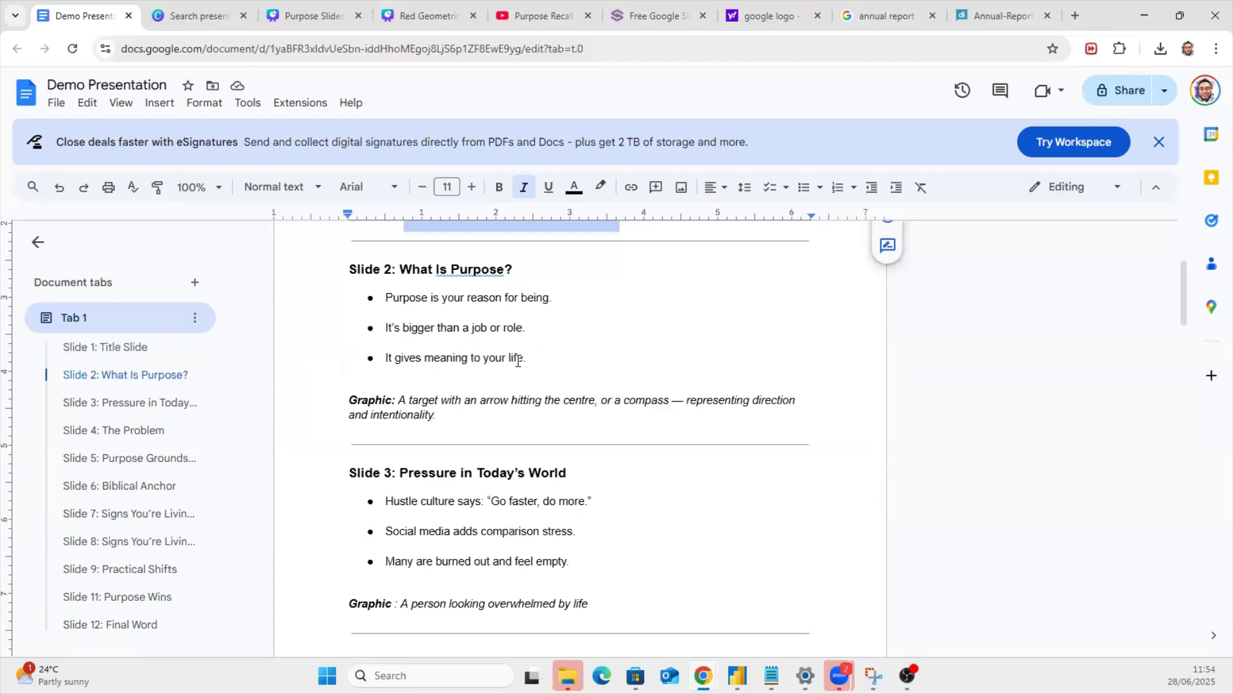
# Step: On slide 2, make the HELLO & WELCOME TO PRESENTATION title the teal document colour
pyautogui.click(303, 18)
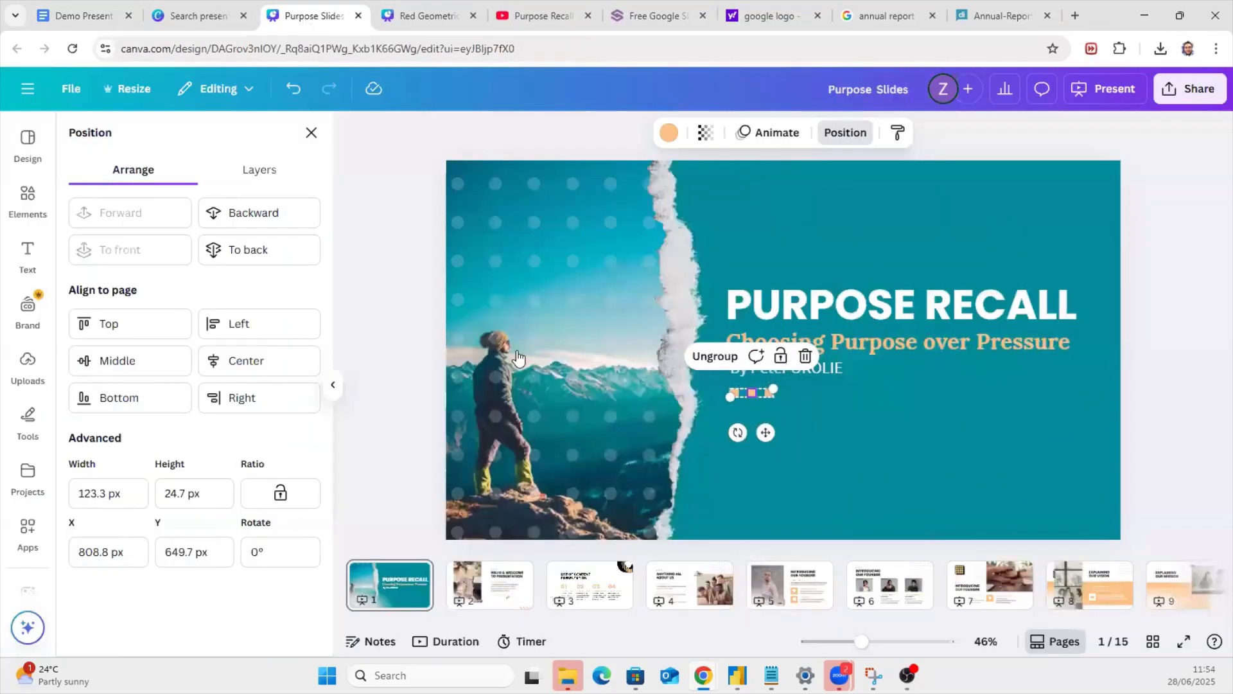
pyautogui.click(496, 576)
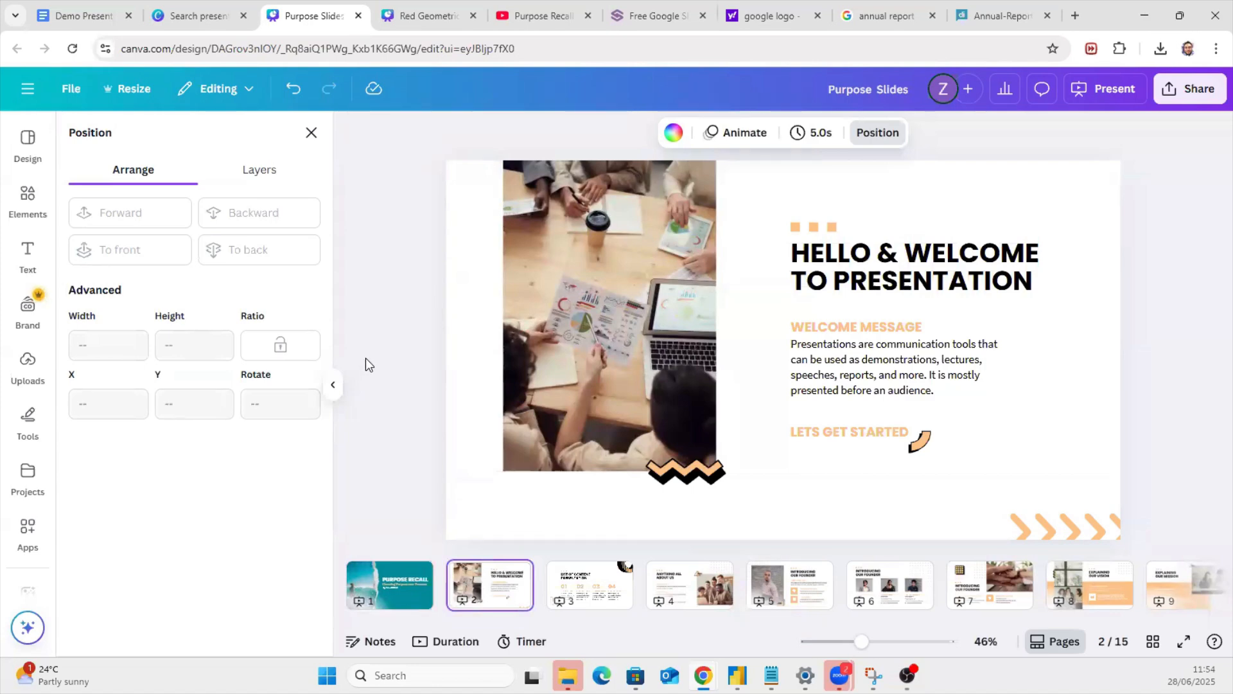
pyautogui.click(409, 594)
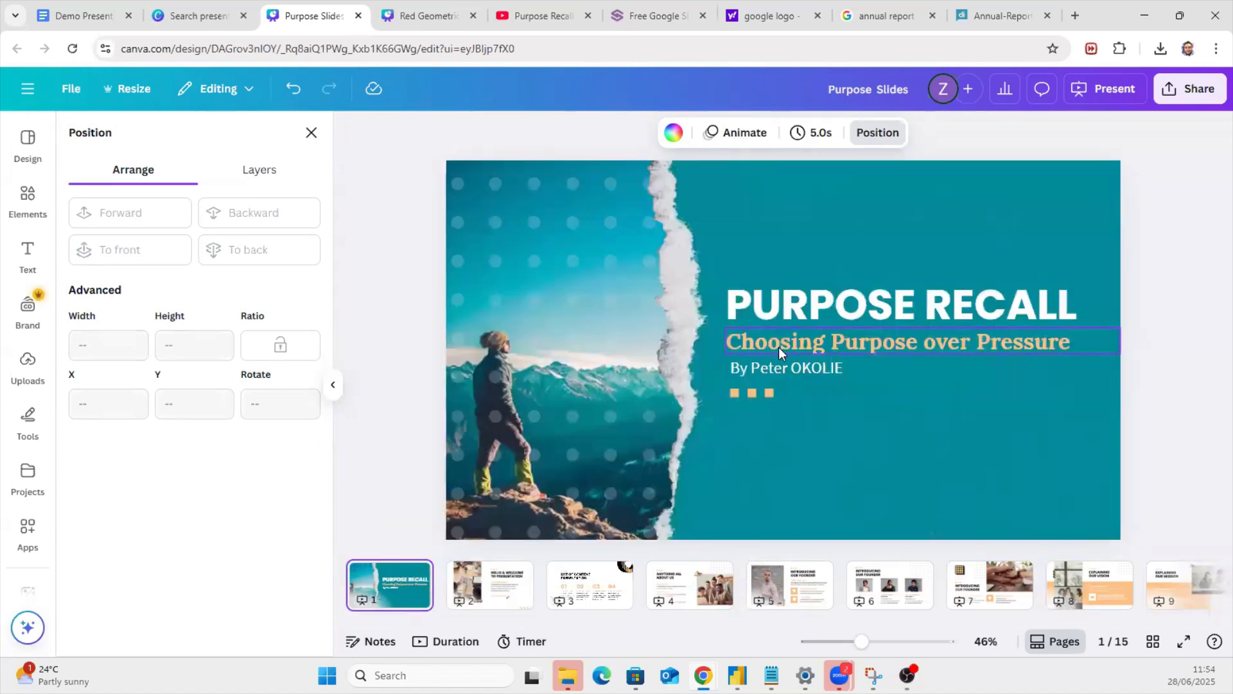
pyautogui.click(505, 591)
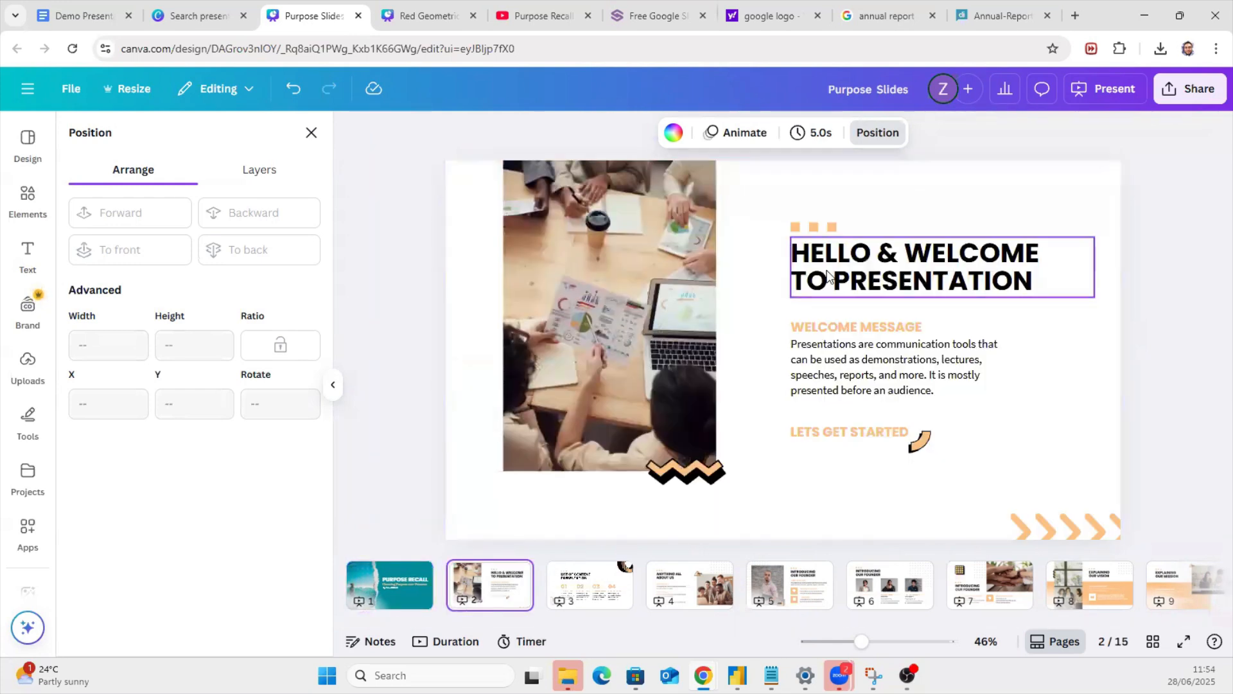
pyautogui.click(827, 273)
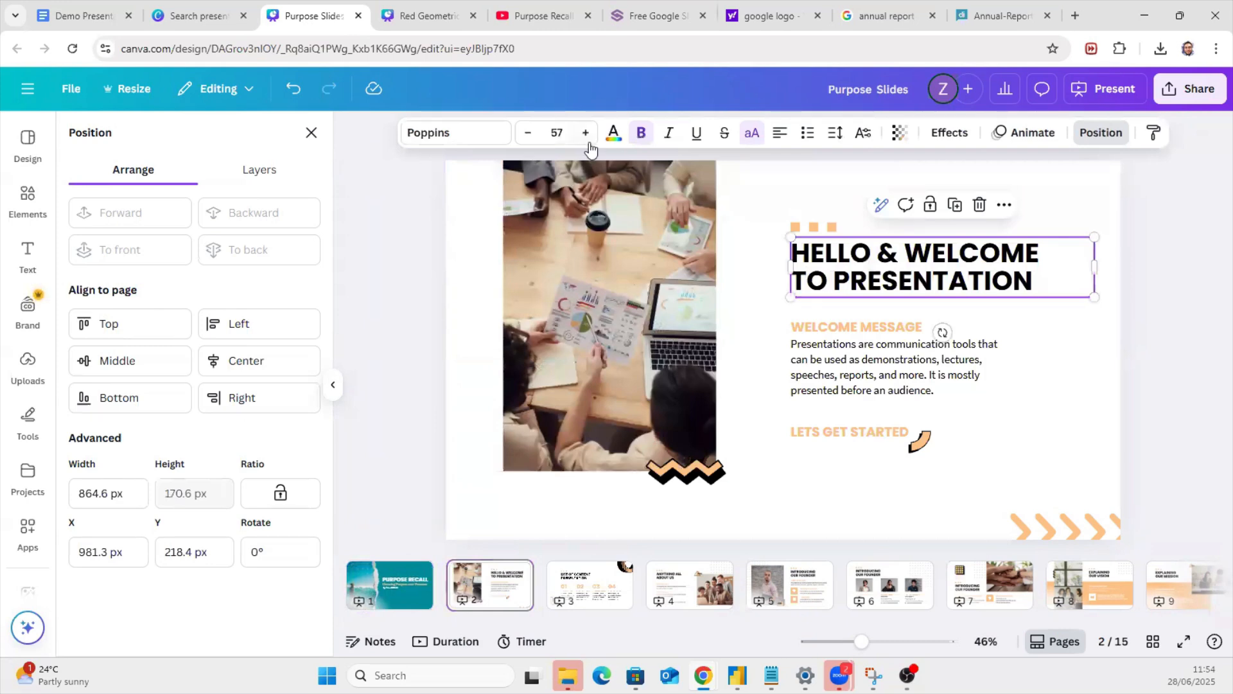
pyautogui.click(613, 132)
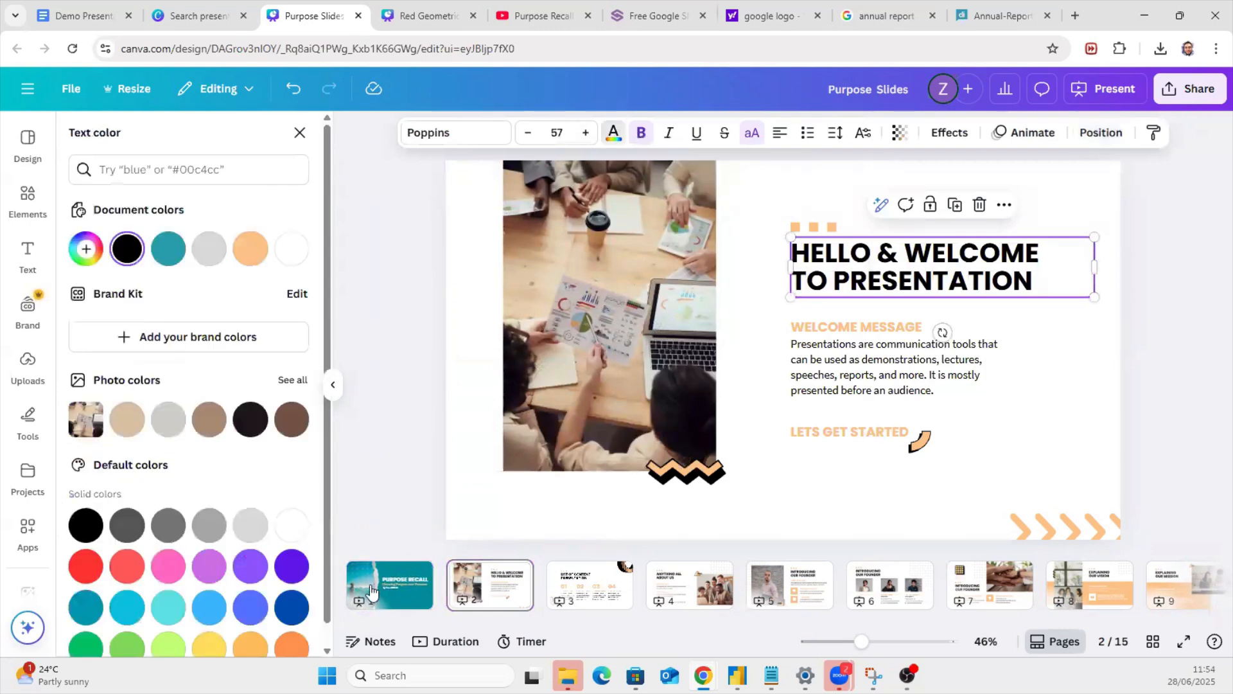
pyautogui.click(160, 251)
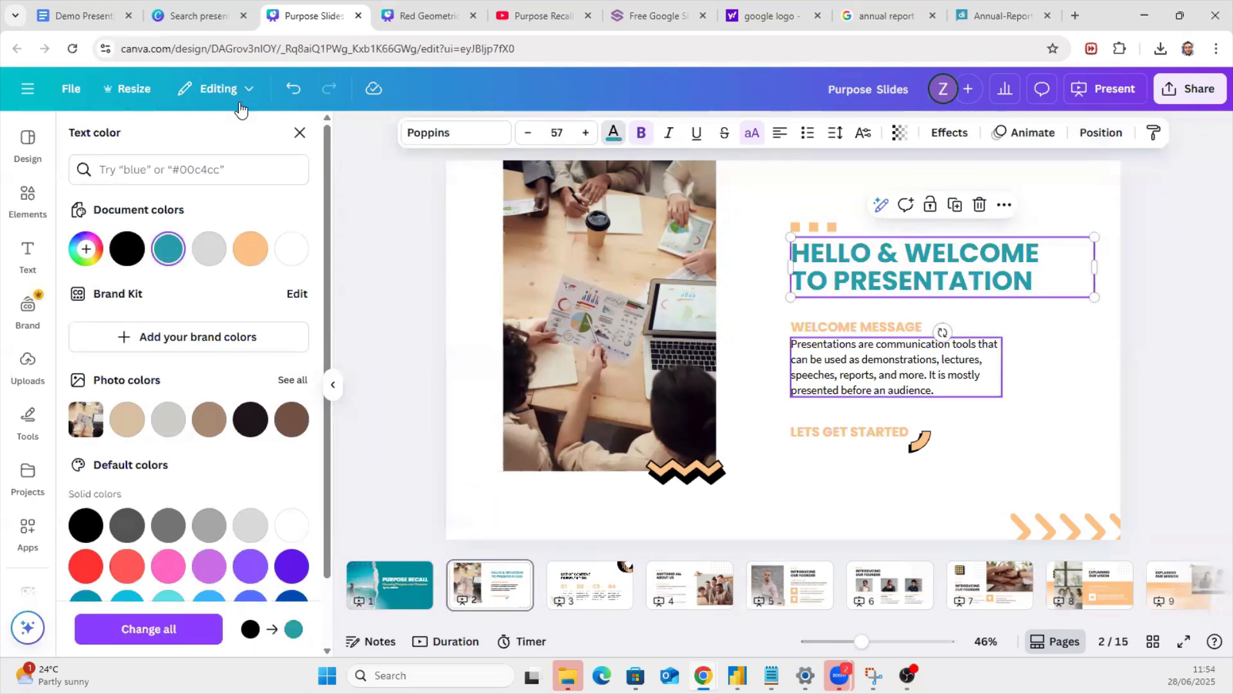
# Step: Delete the WELCOME MESSAGE label from slide 2
pyautogui.click(850, 327)
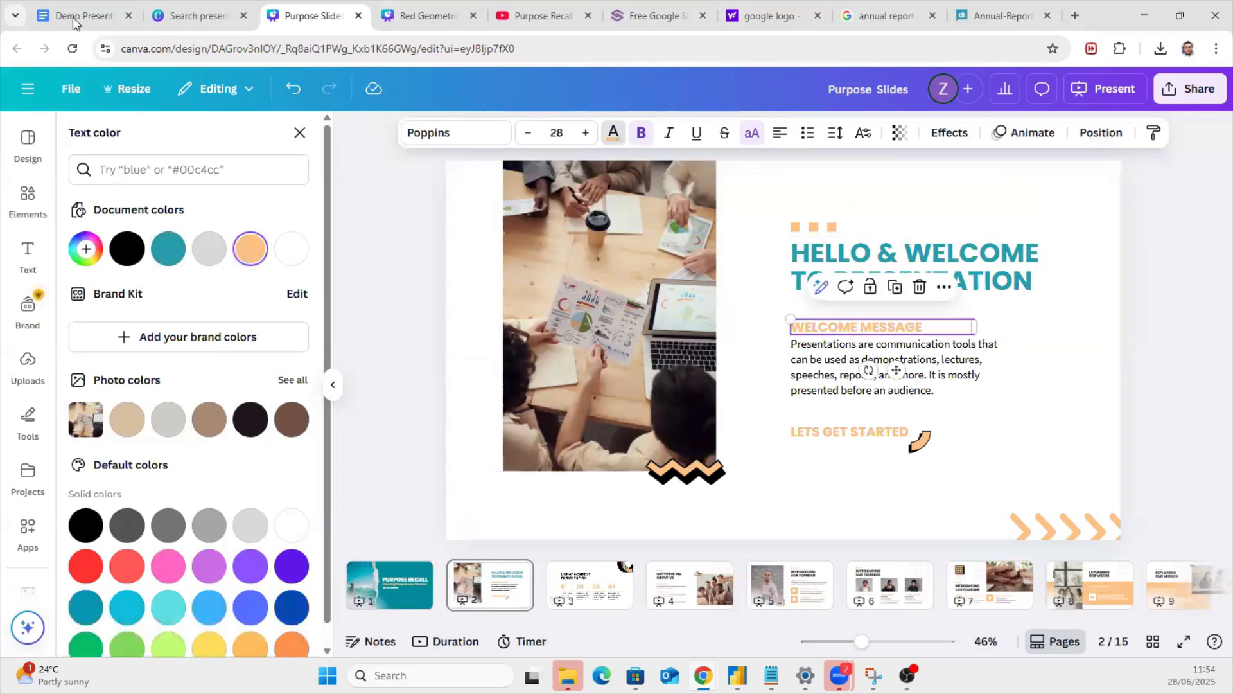
pyautogui.press('Delete')
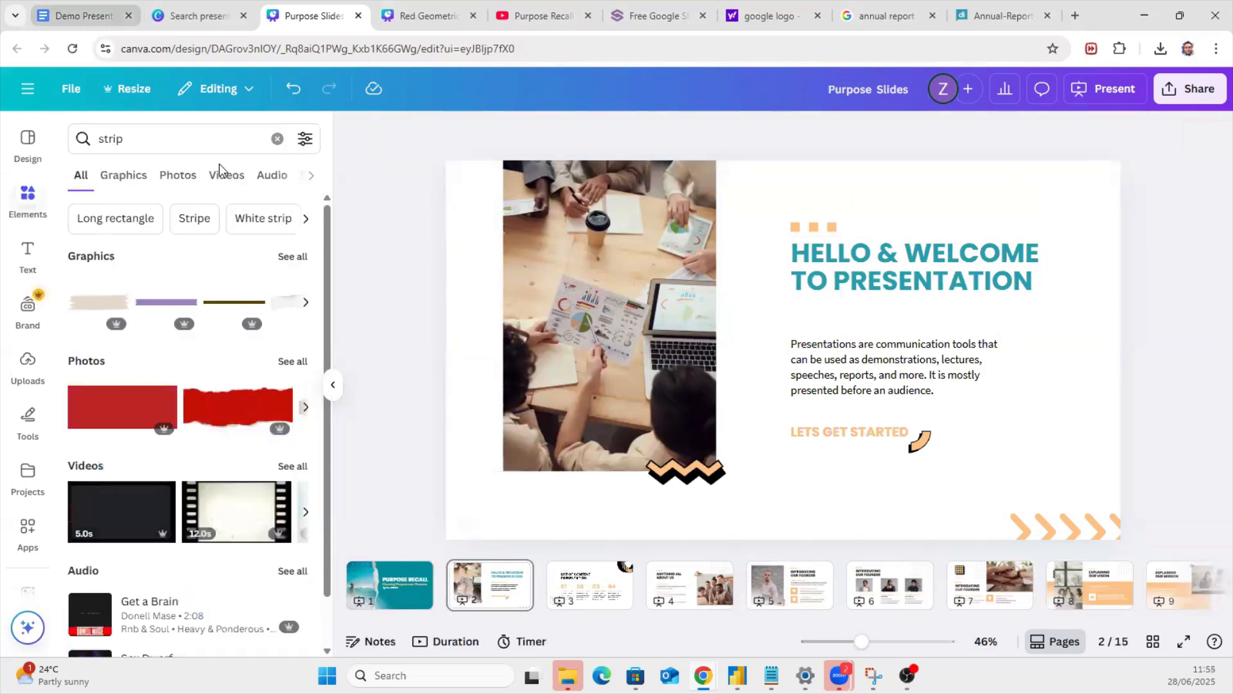
pyautogui.hotkey('ctrl', '1')
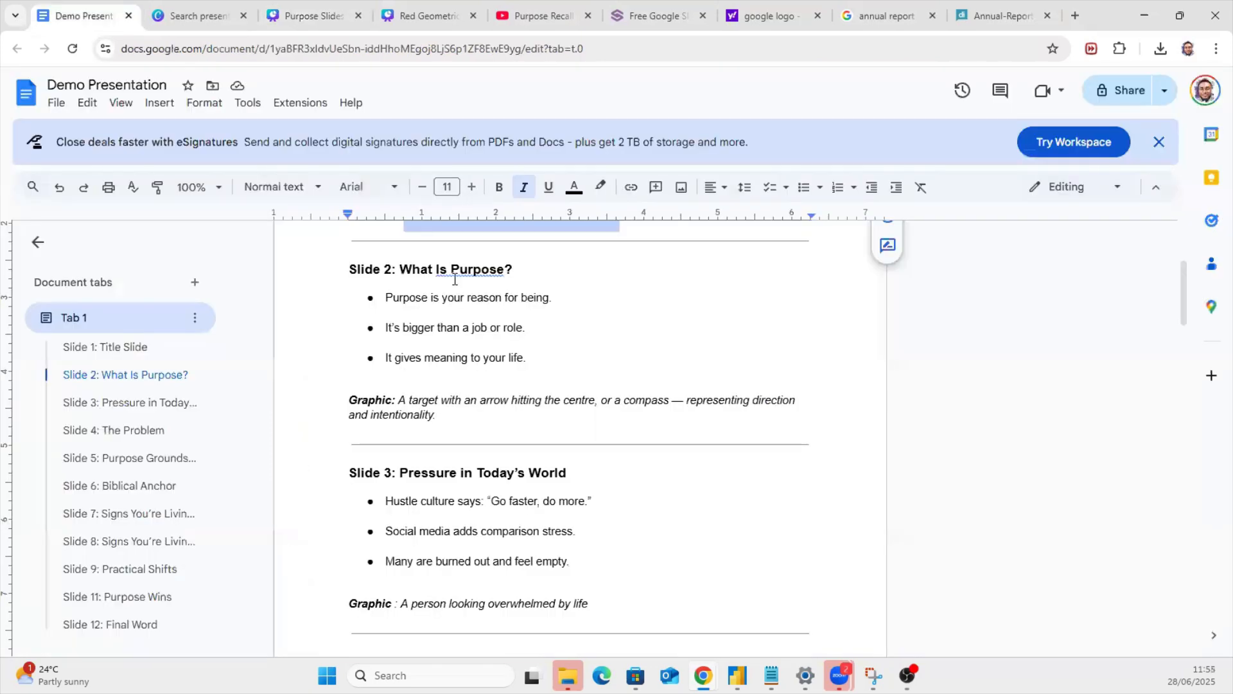
pyautogui.click(293, 19)
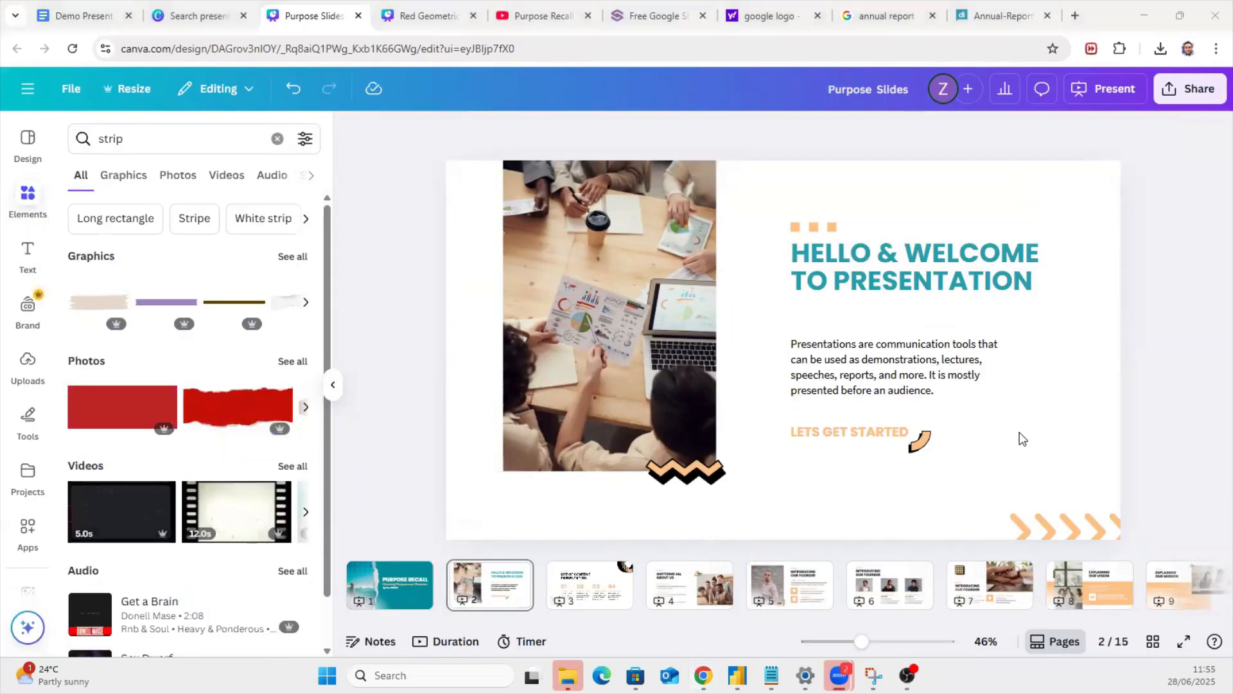
# Step: Undo the accidental title deletion and retype the heading as 'WHAT IS PURPOSE ?'
pyautogui.click(915, 287)
pyautogui.press('Delete')
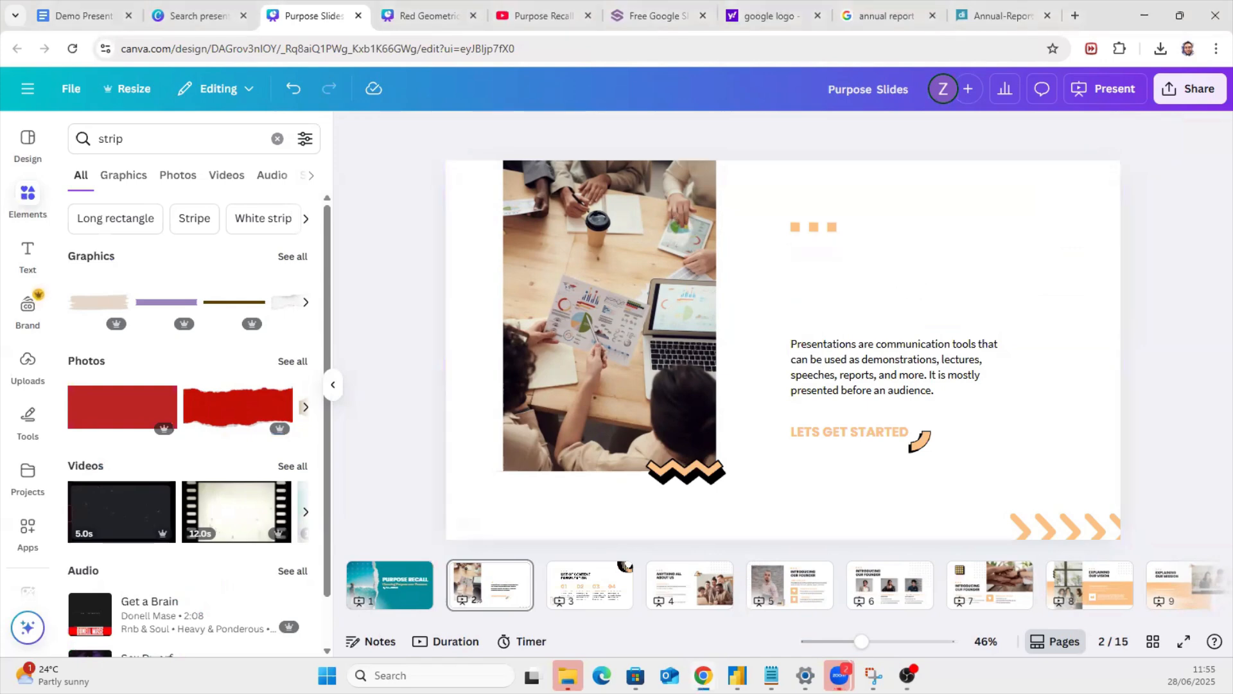
pyautogui.click(862, 285)
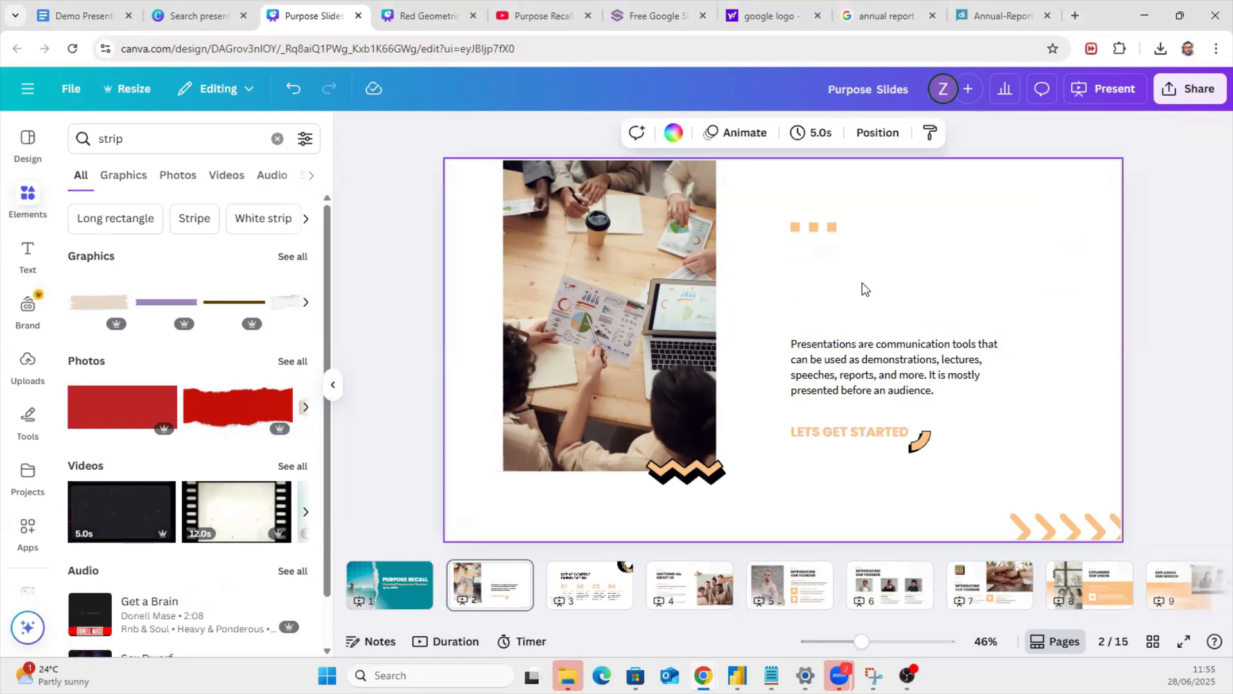
pyautogui.hotkey('ctrl', 'z')
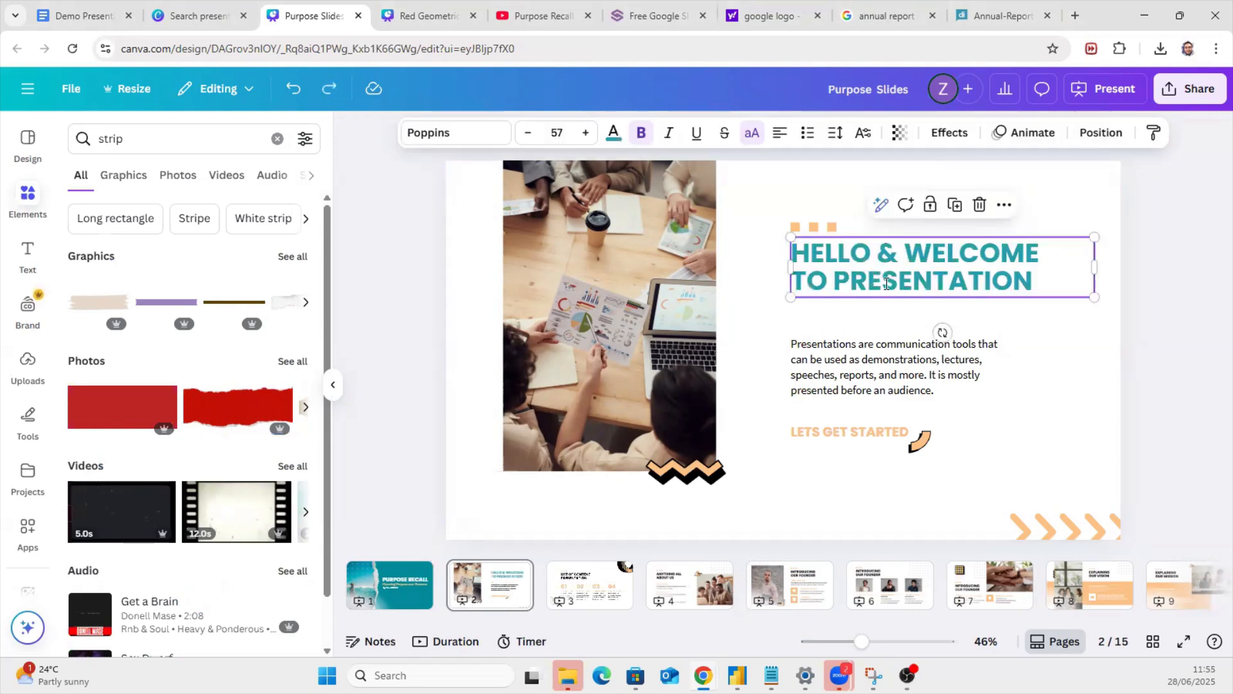
pyautogui.doubleClick(886, 284)
pyautogui.write('WHAT')
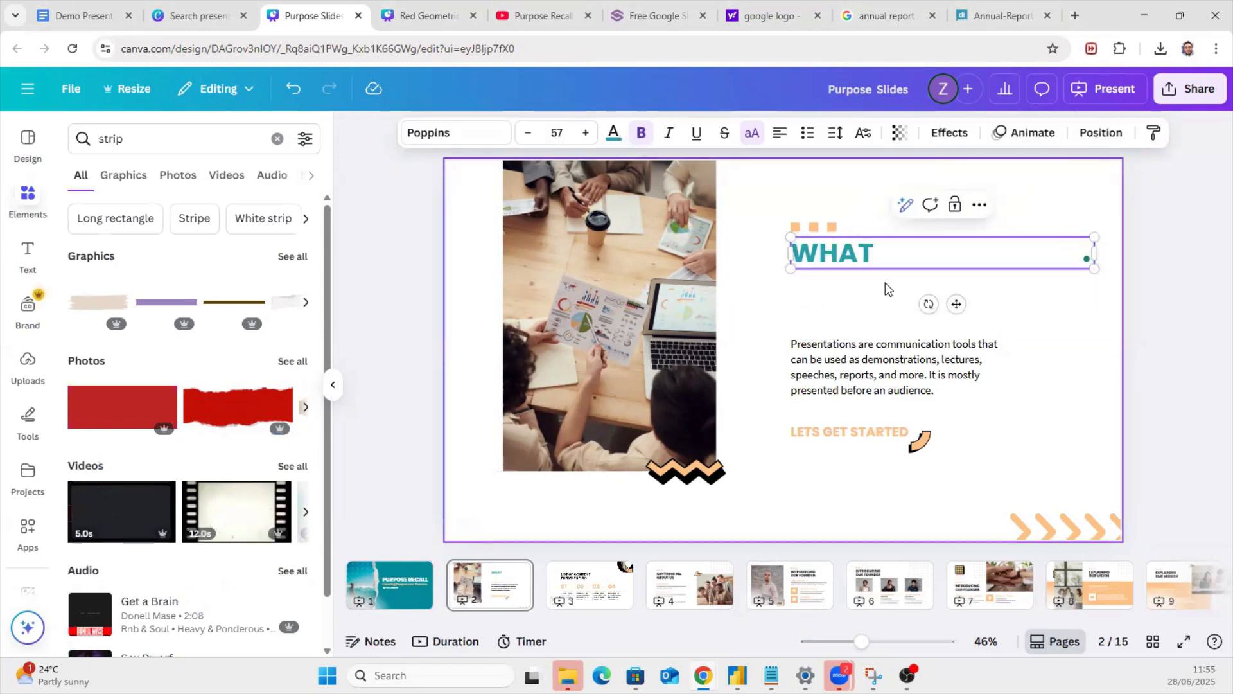
pyautogui.write(' IS PURP')
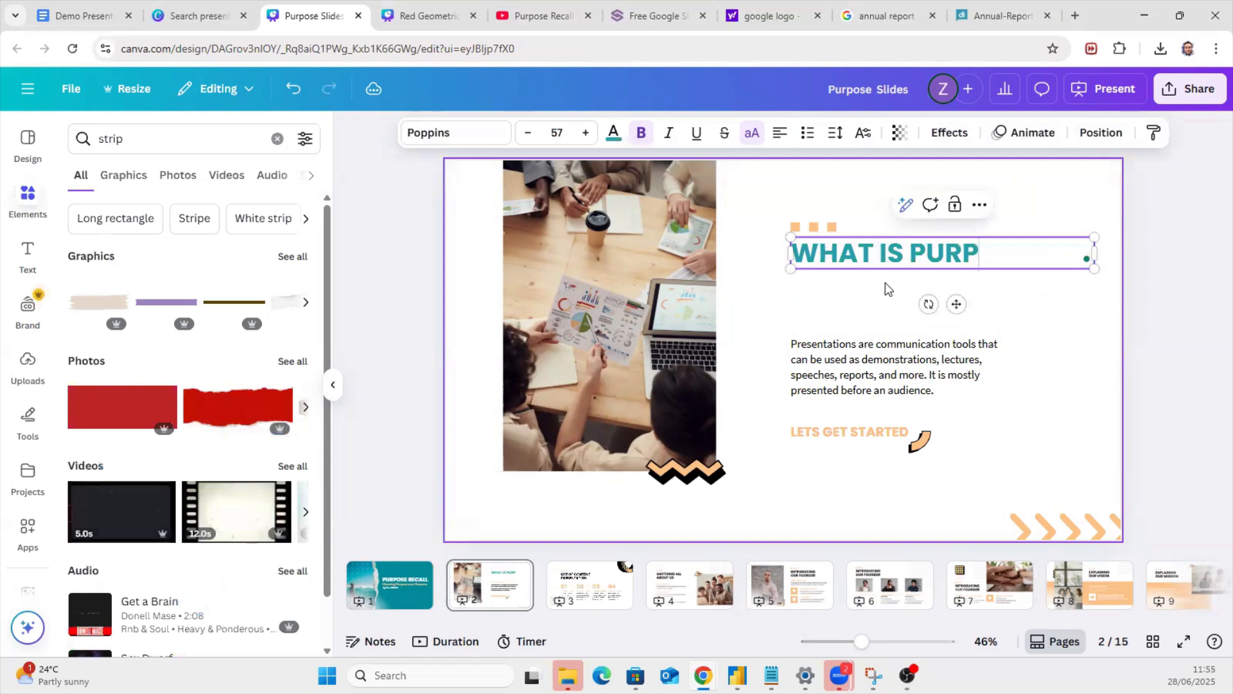
pyautogui.write('OSE ?')
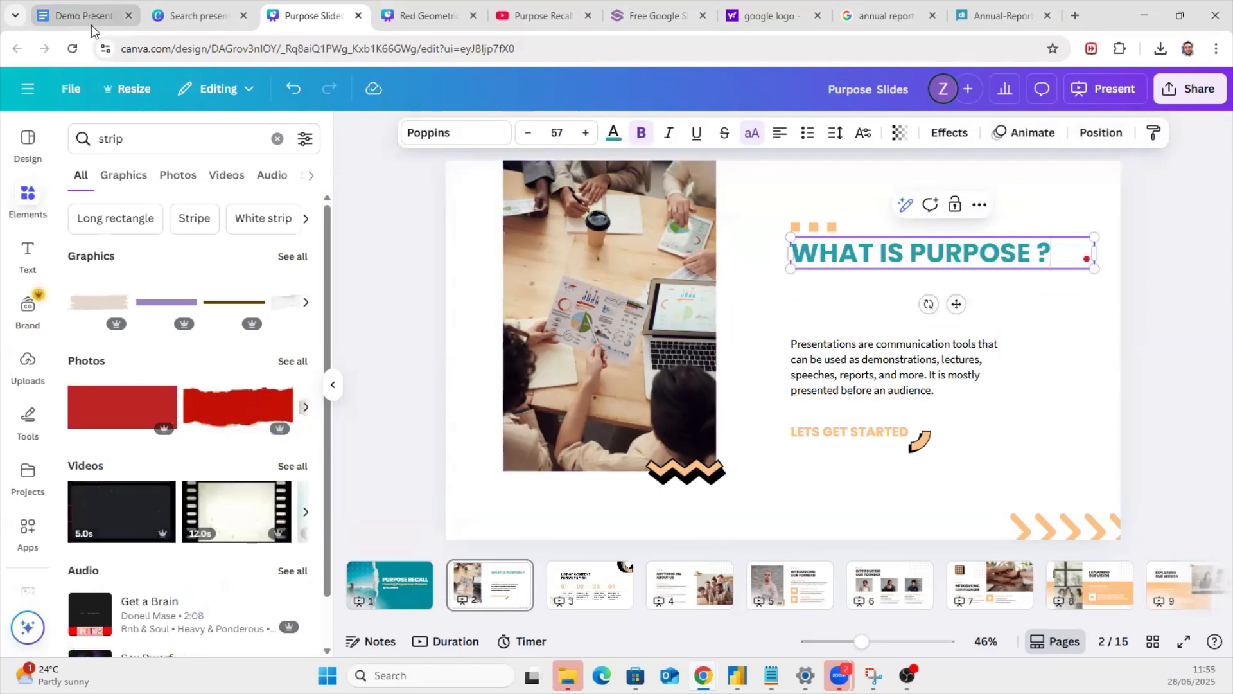
# Step: Copy the three Slide 2 bullet statements from the Google Docs outline
pyautogui.hotkey('ctrl', '1')
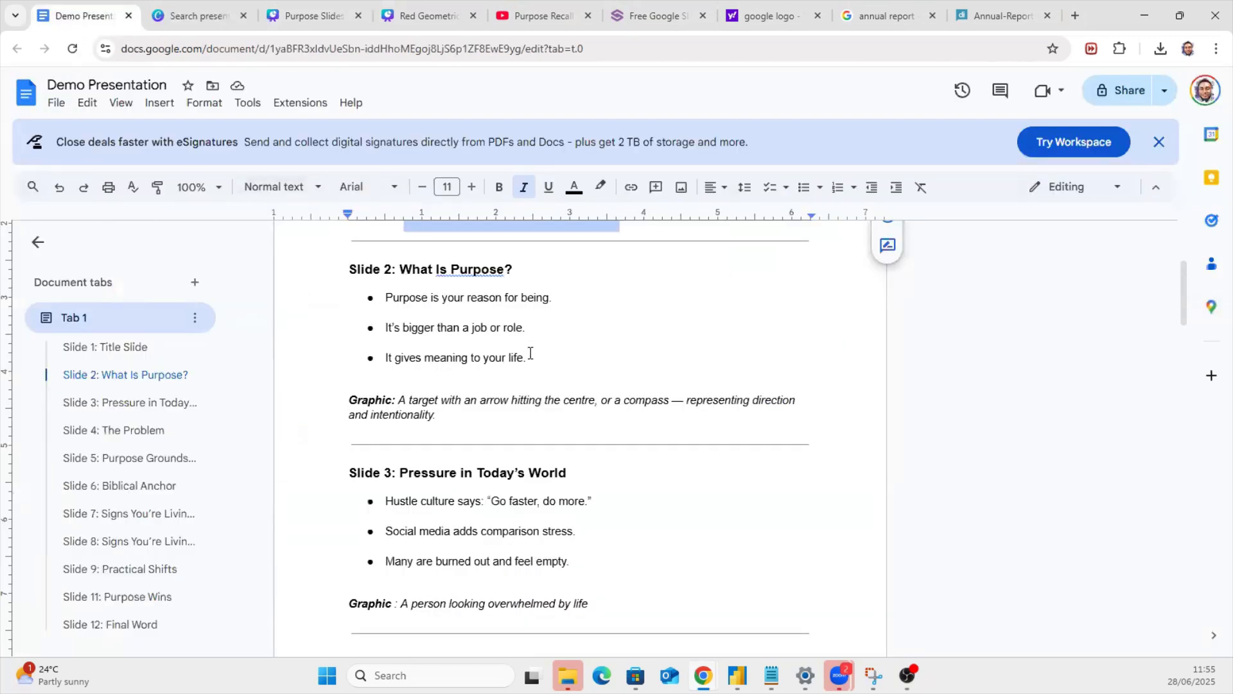
pyautogui.moveTo(393, 314)
pyautogui.mouseDown()
pyautogui.moveTo(388, 297)
pyautogui.moveTo(402, 321)
pyautogui.mouseUp()
pyautogui.hotkey('ctrl', 'c')
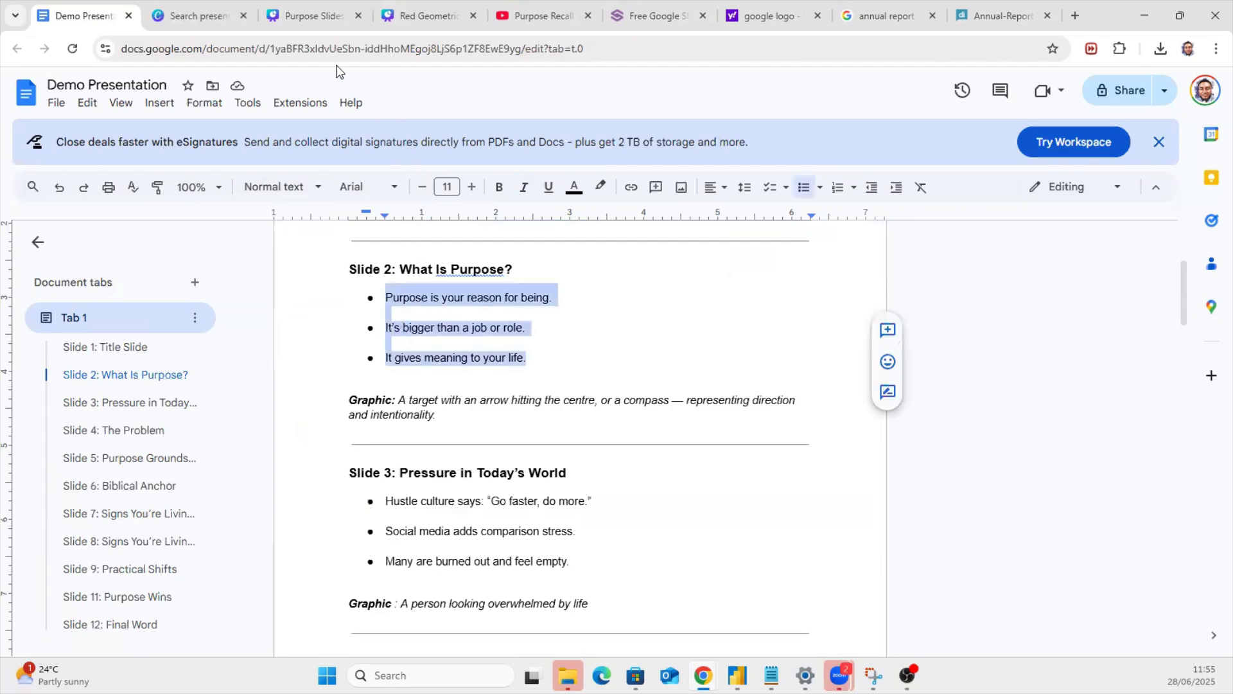
pyautogui.click(300, 18)
# Step: Paste the three purpose bullets over slide 2's body paragraph
pyautogui.click(841, 353)
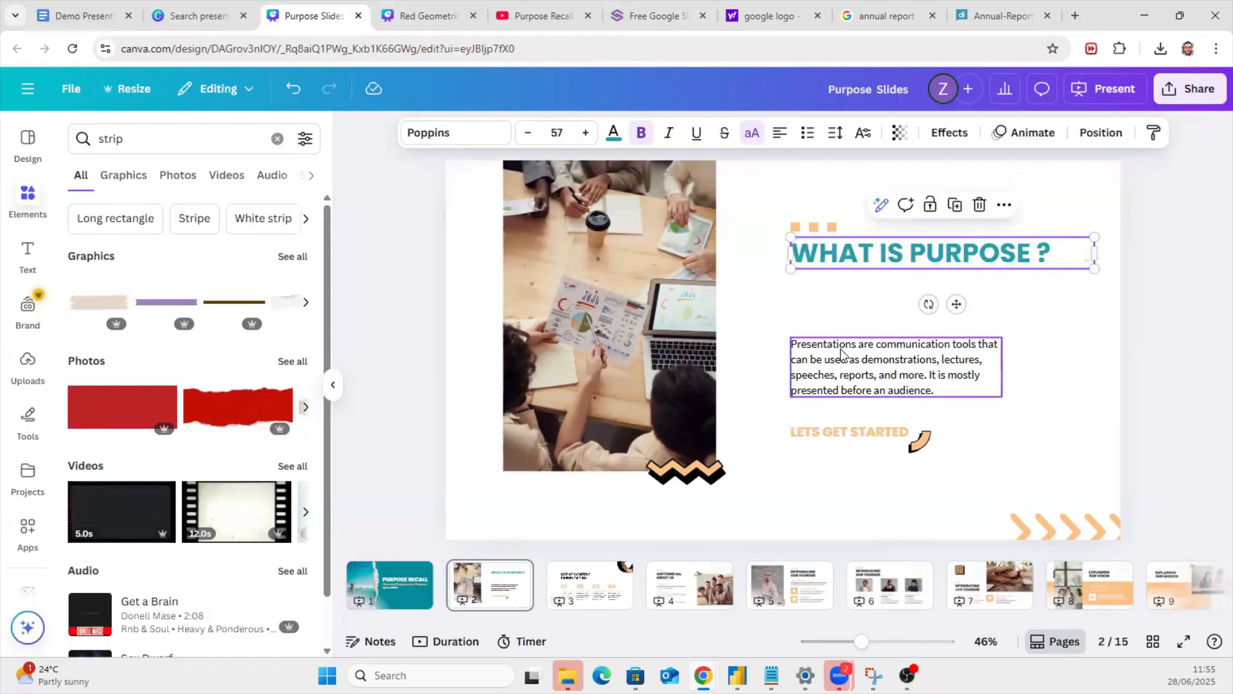
pyautogui.doubleClick(841, 350)
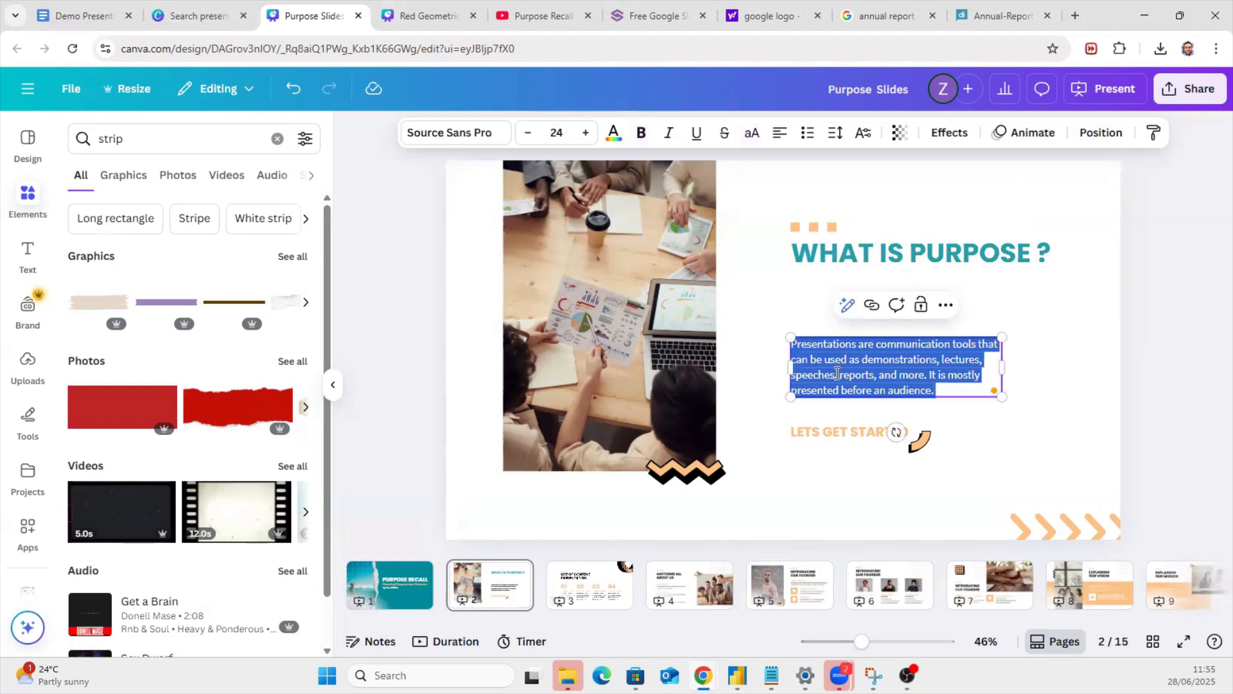
pyautogui.hotkey('ctrl', 'v')
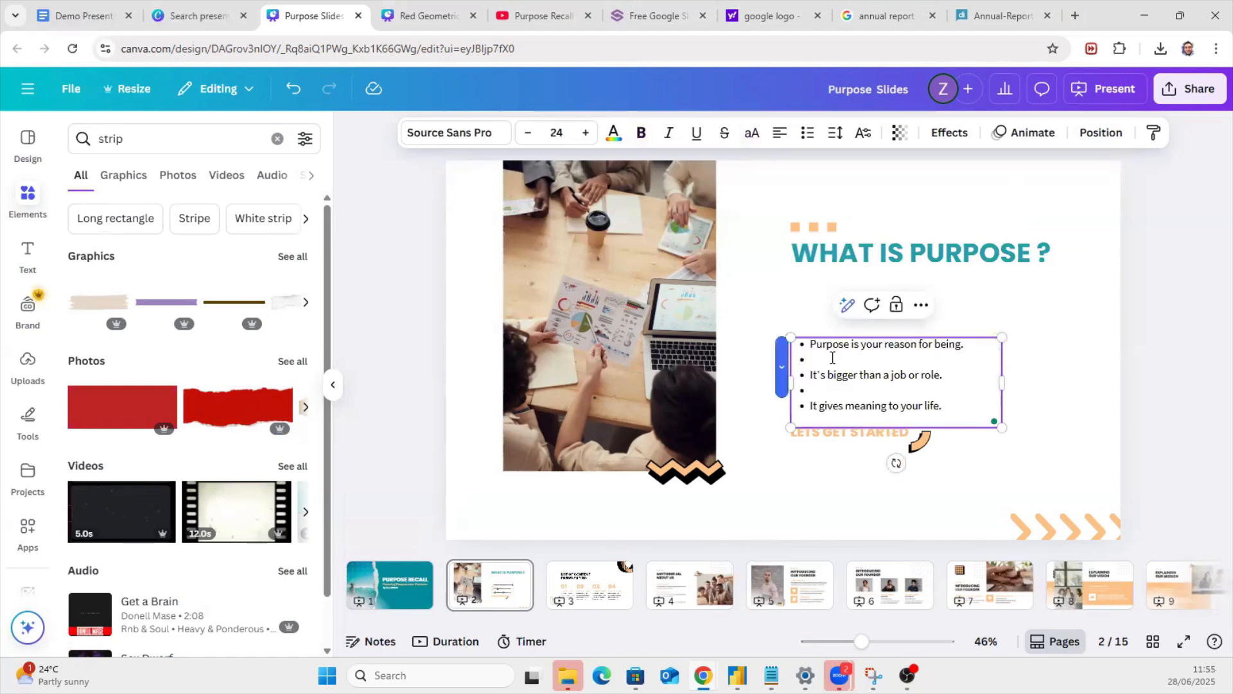
pyautogui.click(821, 393)
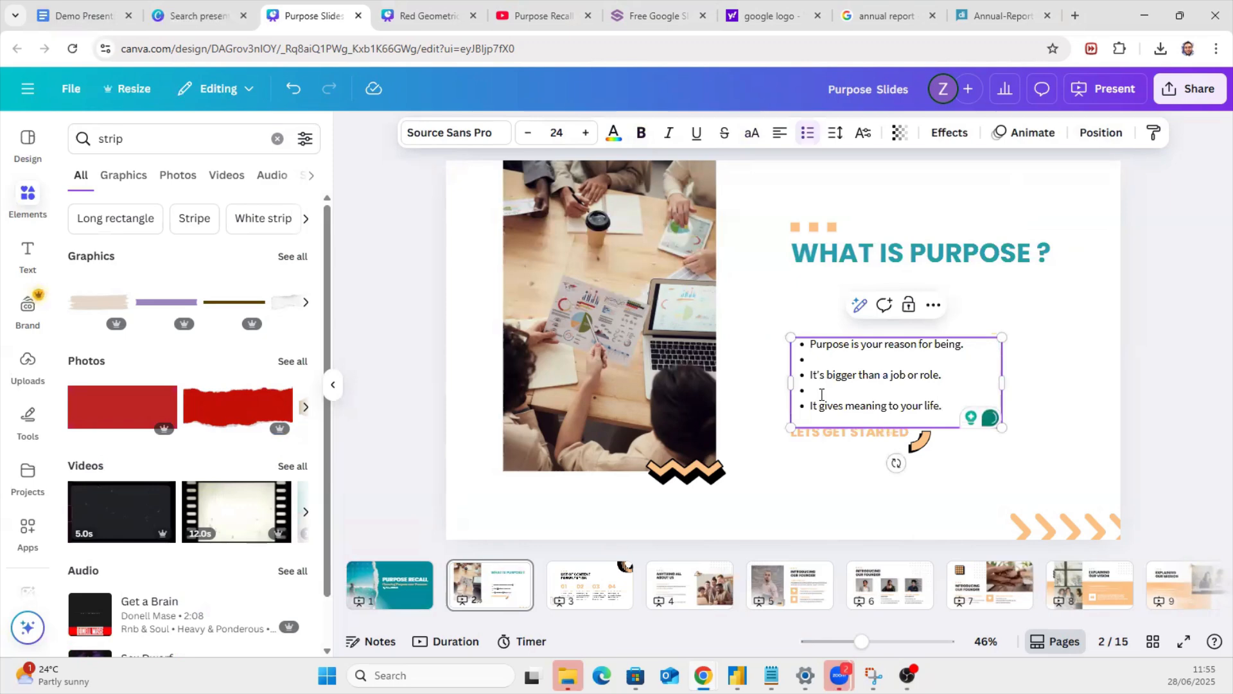
pyautogui.press('Escape')
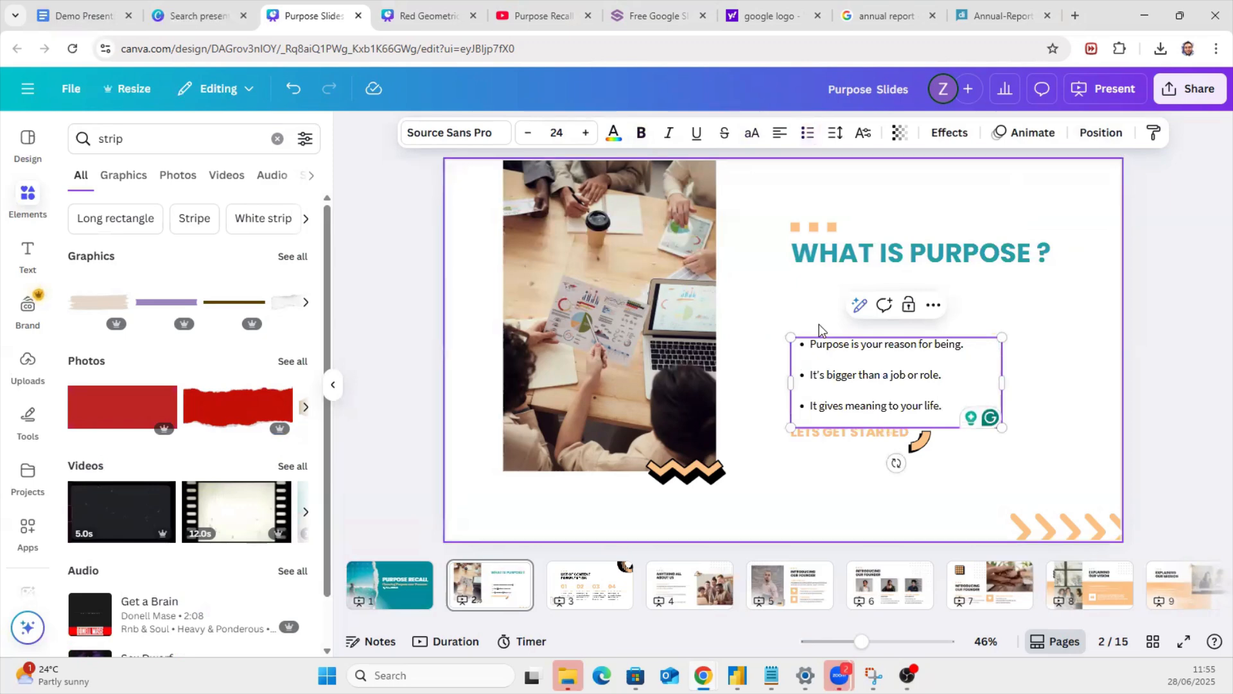
pyautogui.press('Escape')
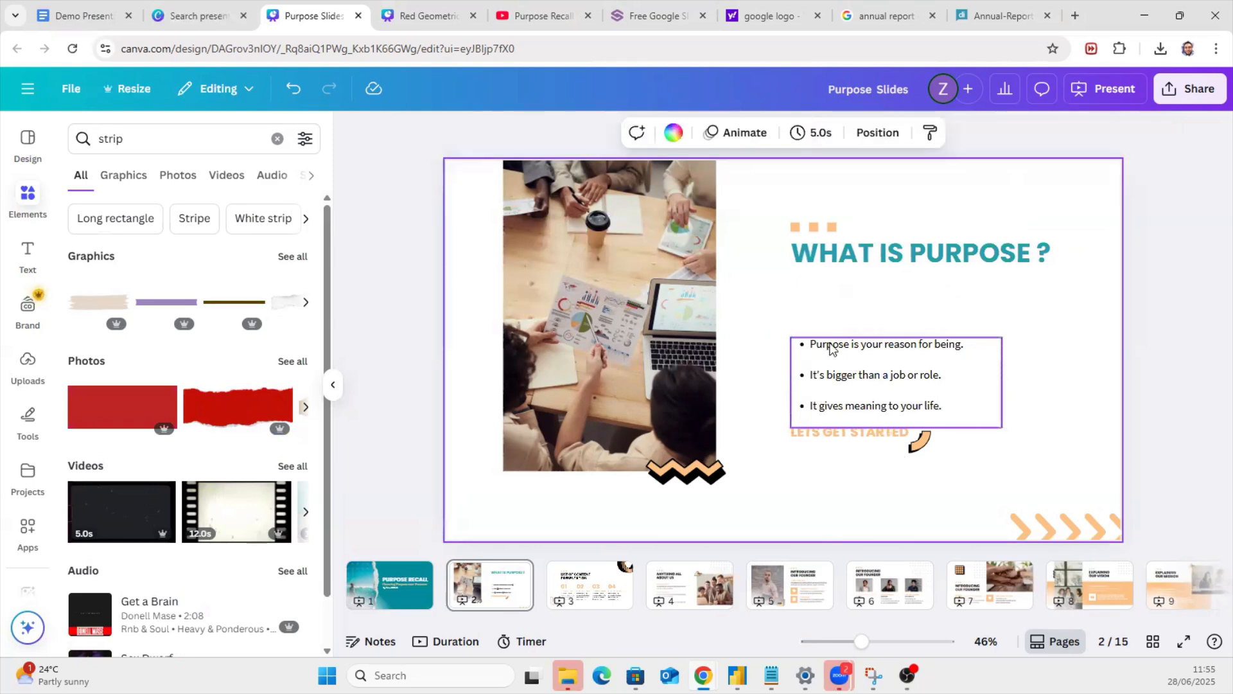
# Step: Delete the first bullet's sentence from the list
pyautogui.click(854, 350)
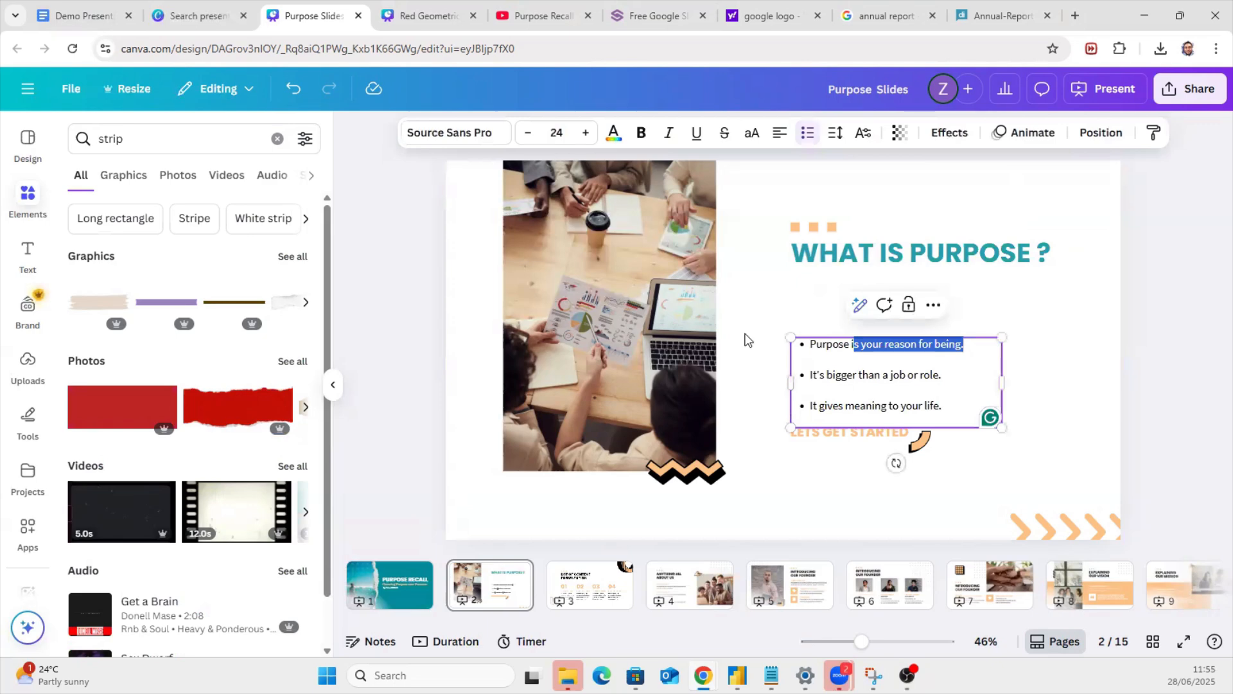
pyautogui.click(813, 348)
pyautogui.tripleClick(799, 346)
pyautogui.hotkey('ctrl', 'c')
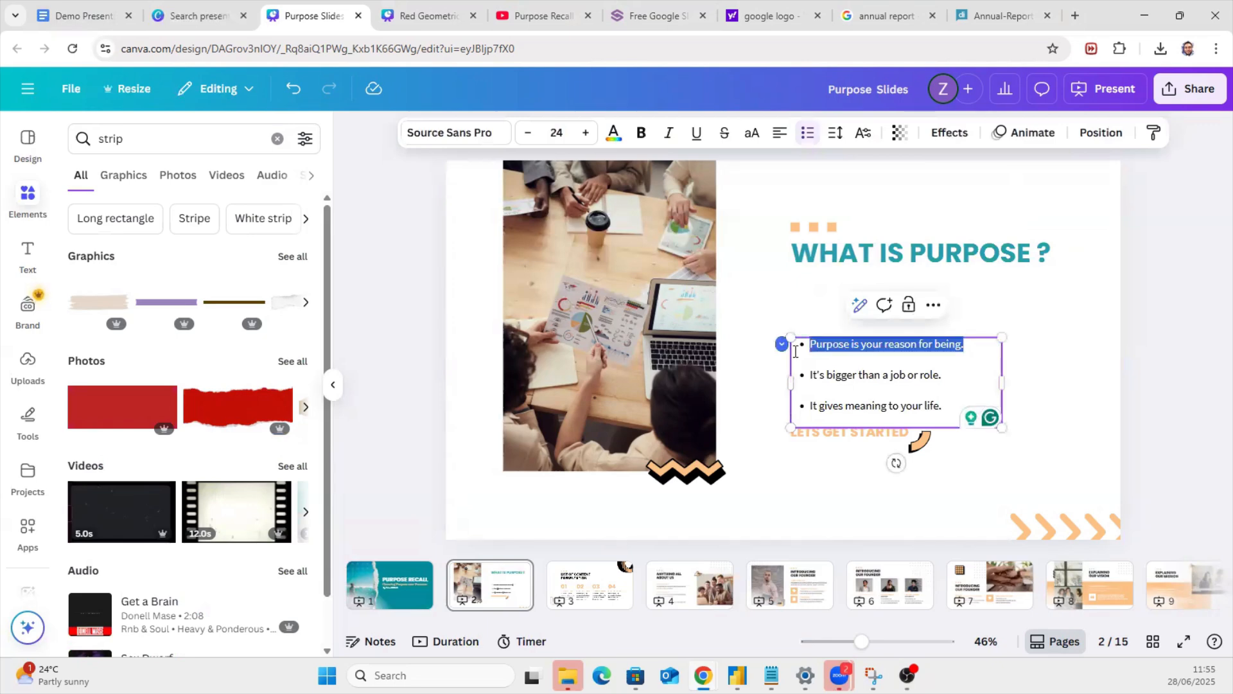
pyautogui.press('BackSpace')
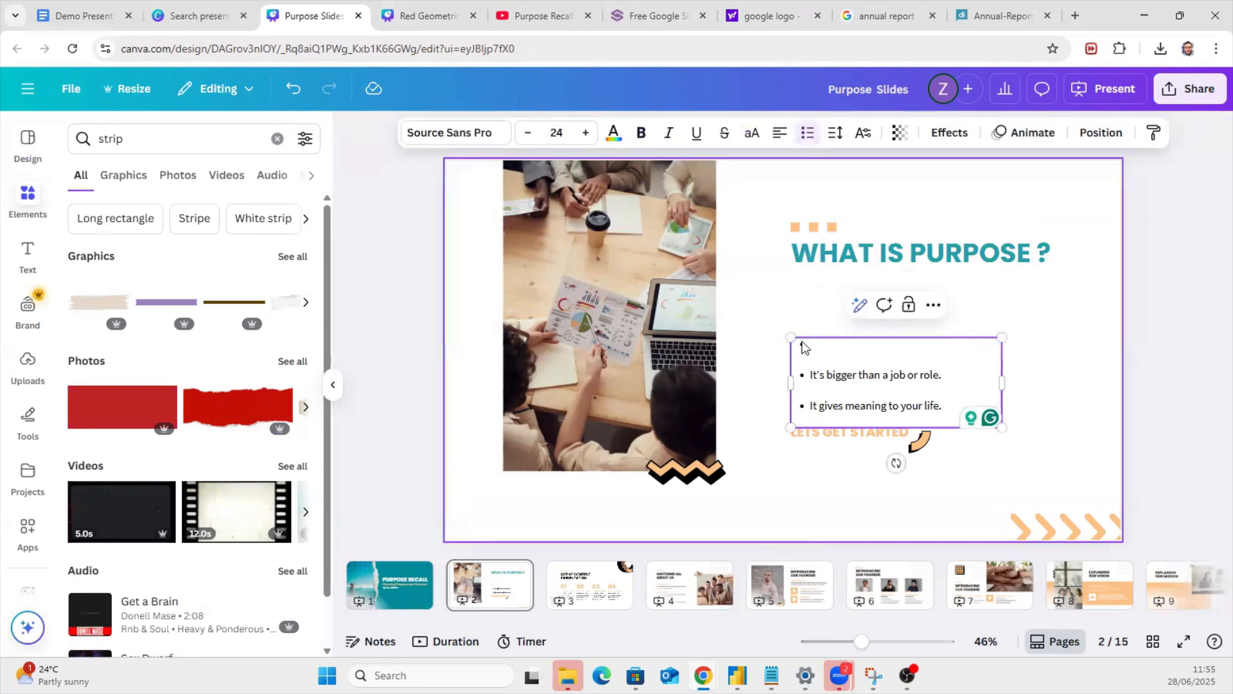
pyautogui.click(824, 327)
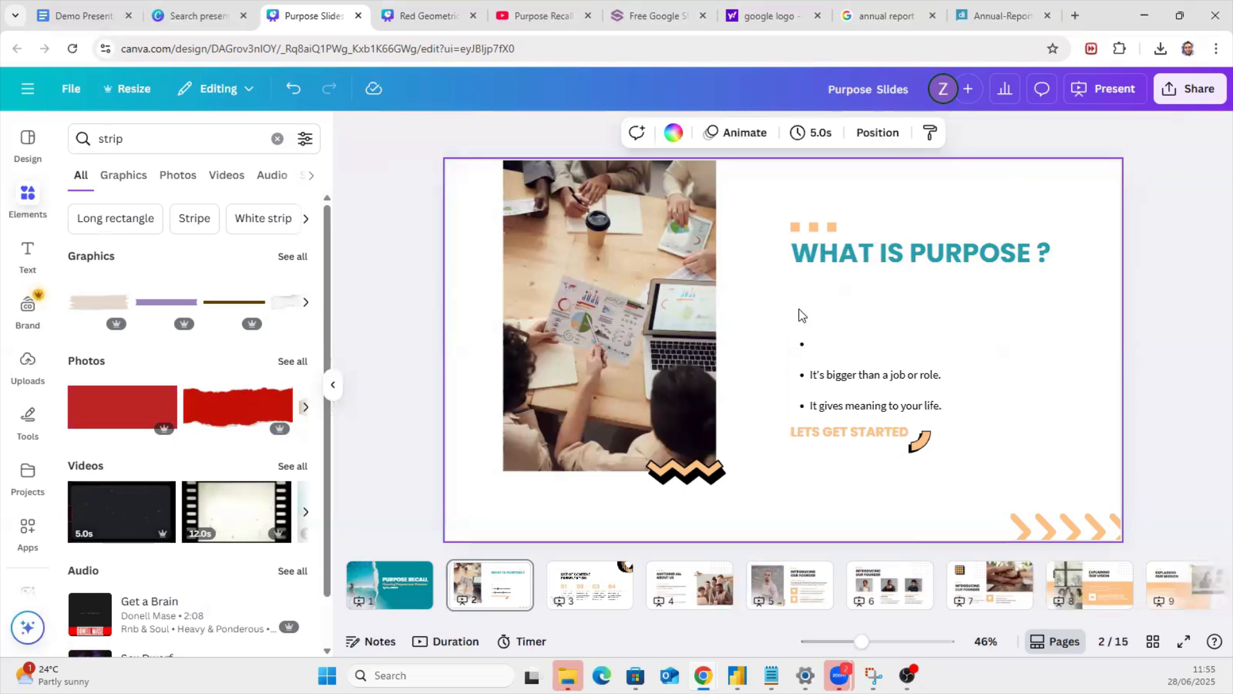
pyautogui.click(57, 257)
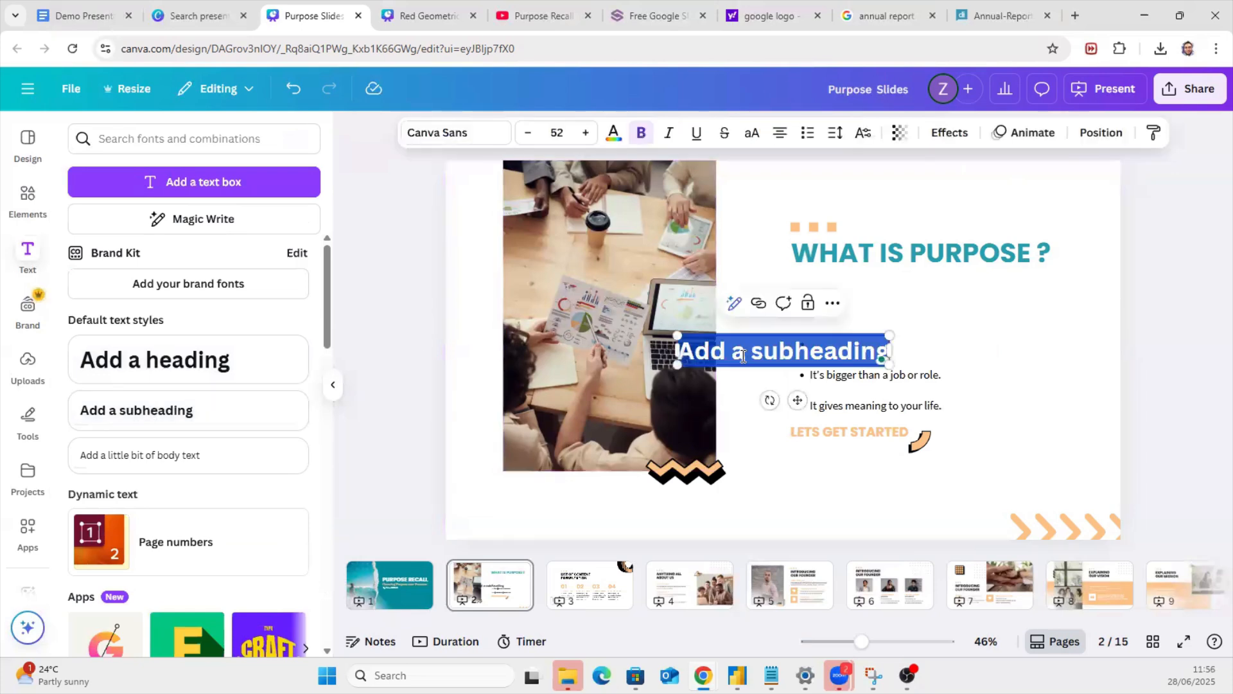
# Step: Paste 'Purpose is your reason for being.' as size-40 text aligned under the heading
pyautogui.hotkey('ctrl', 'v')
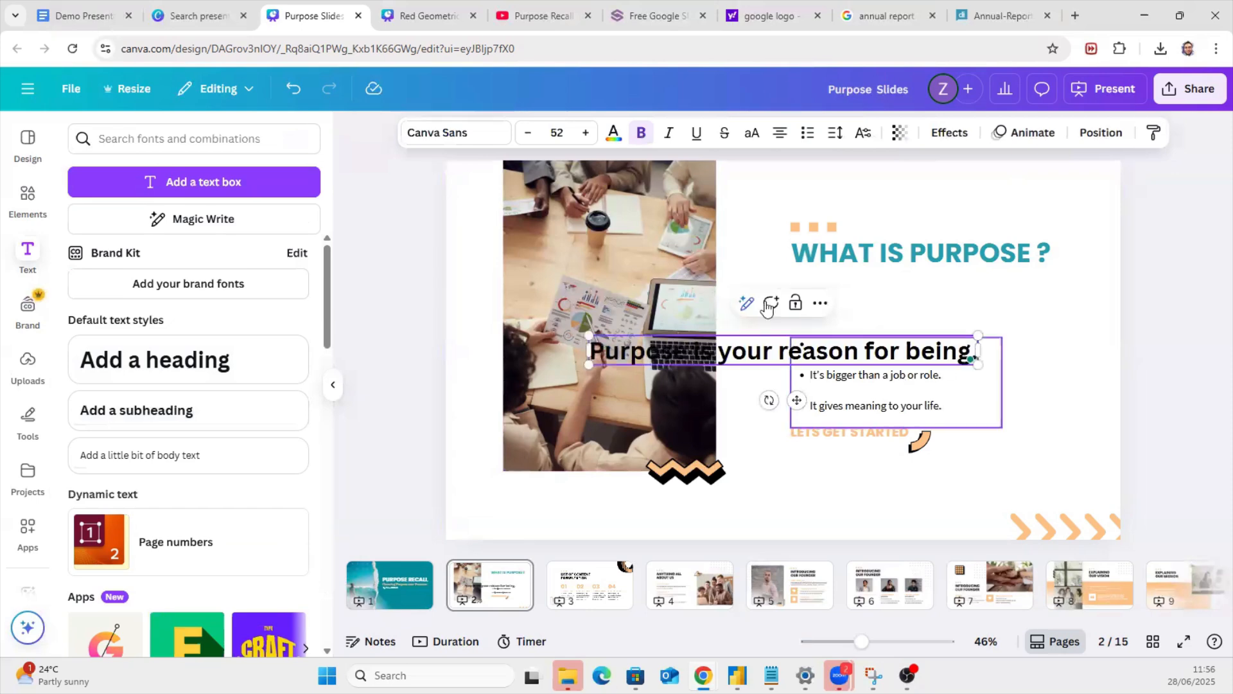
pyautogui.moveTo(773, 358); pyautogui.dragTo(919, 315)
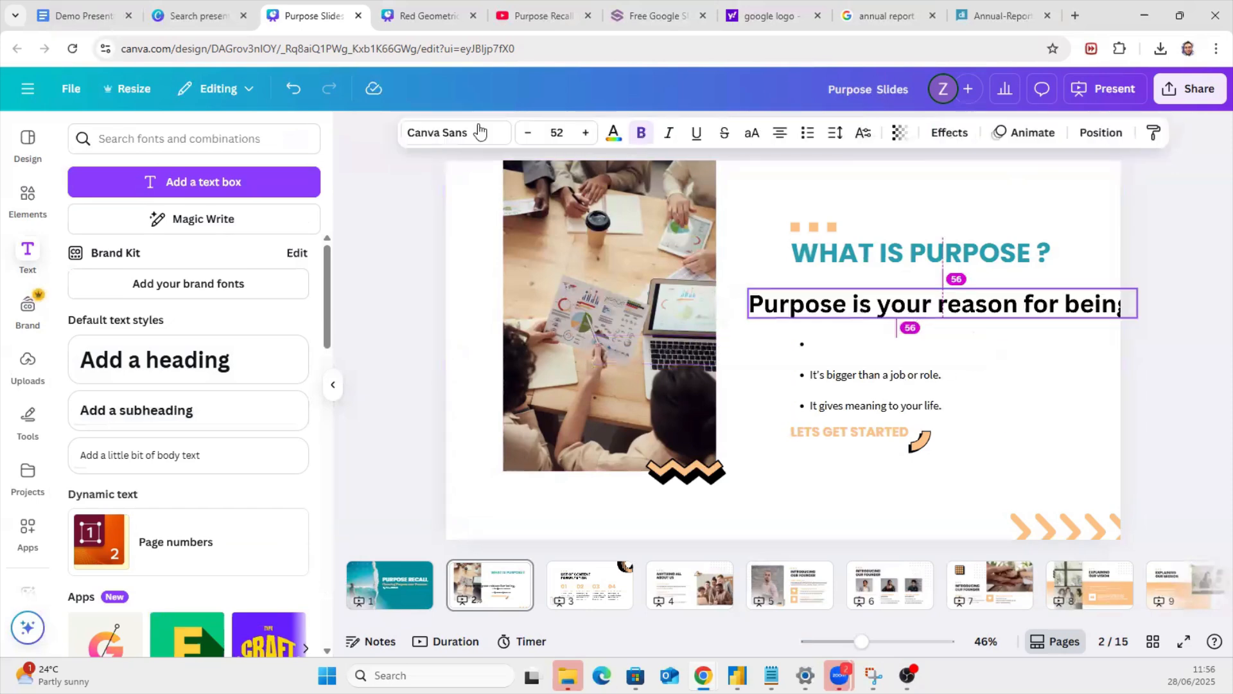
pyautogui.click(554, 135)
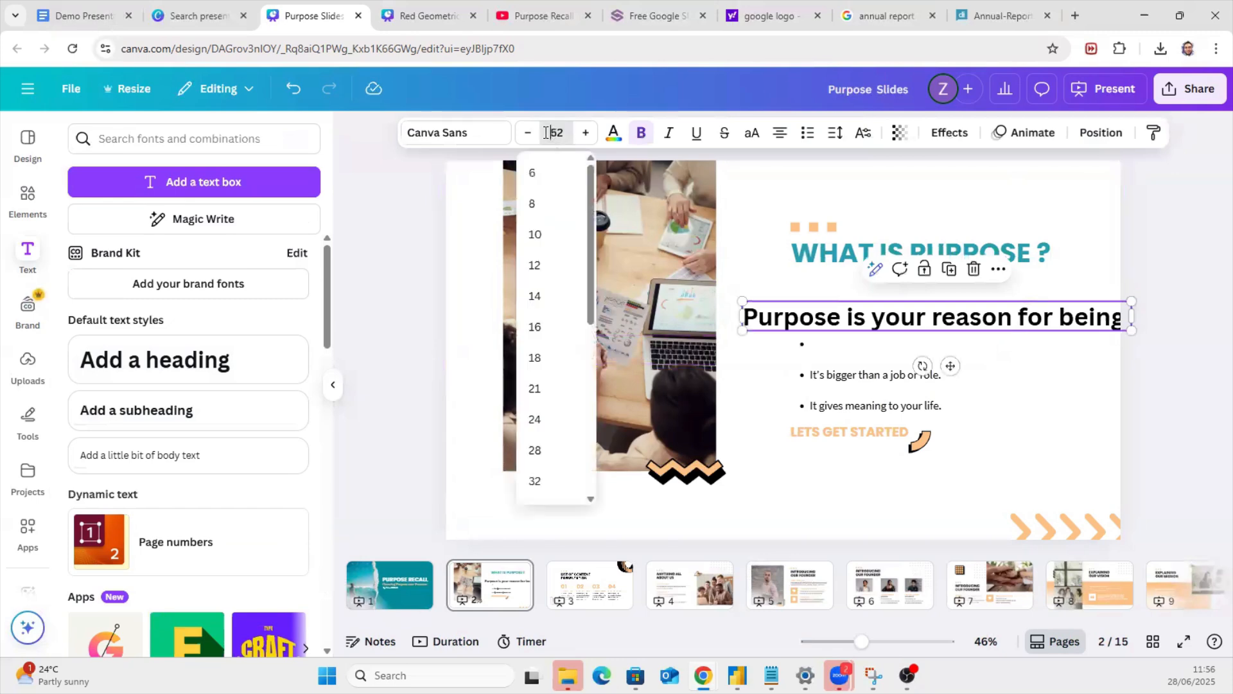
pyautogui.click(551, 133)
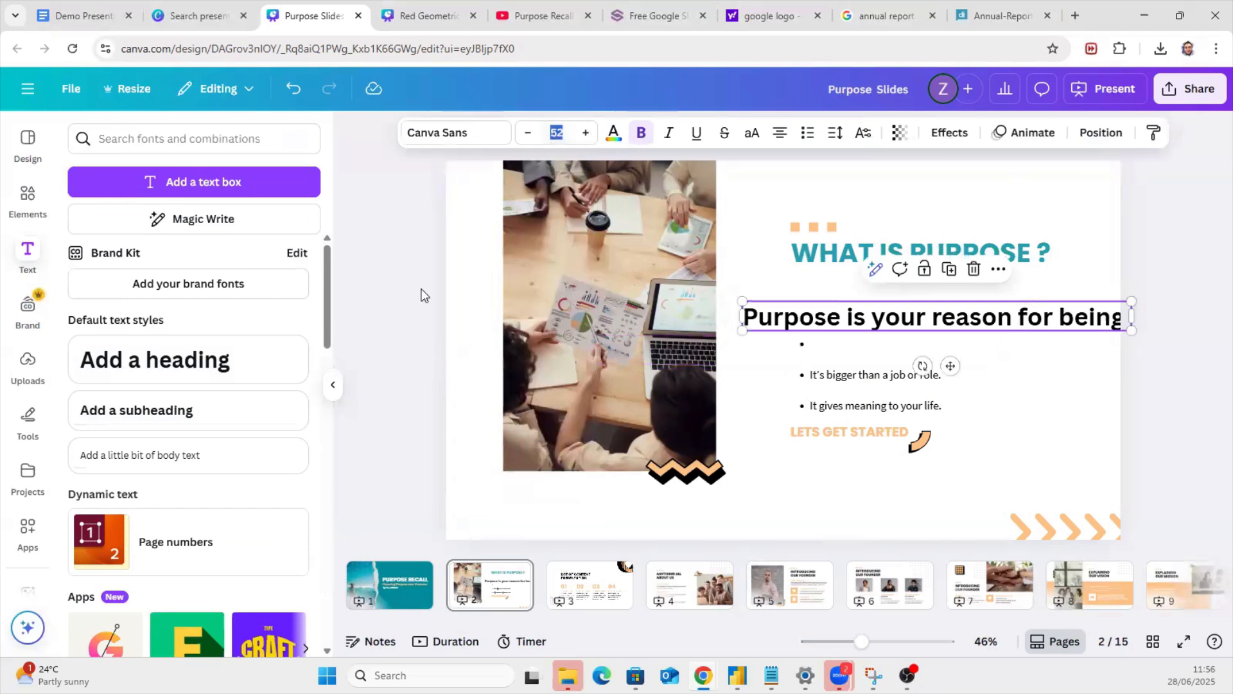
pyautogui.write('40')
pyautogui.press('Return')
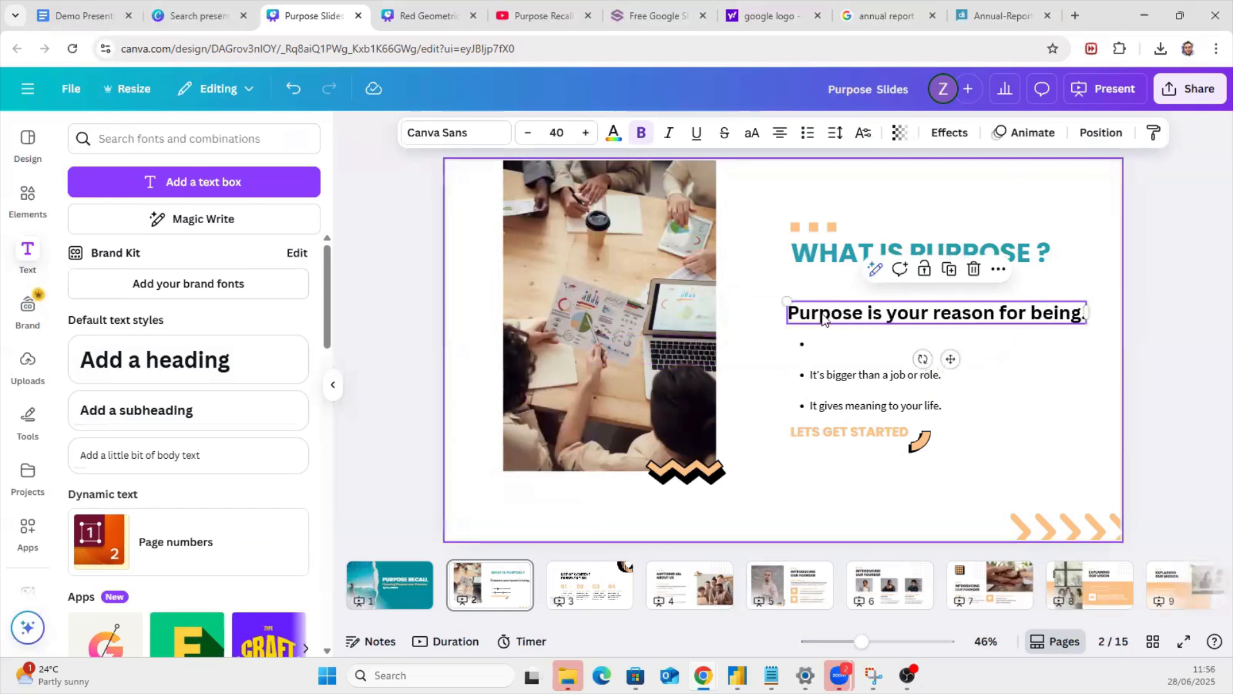
pyautogui.moveTo(802, 314); pyautogui.dragTo(779, 306)
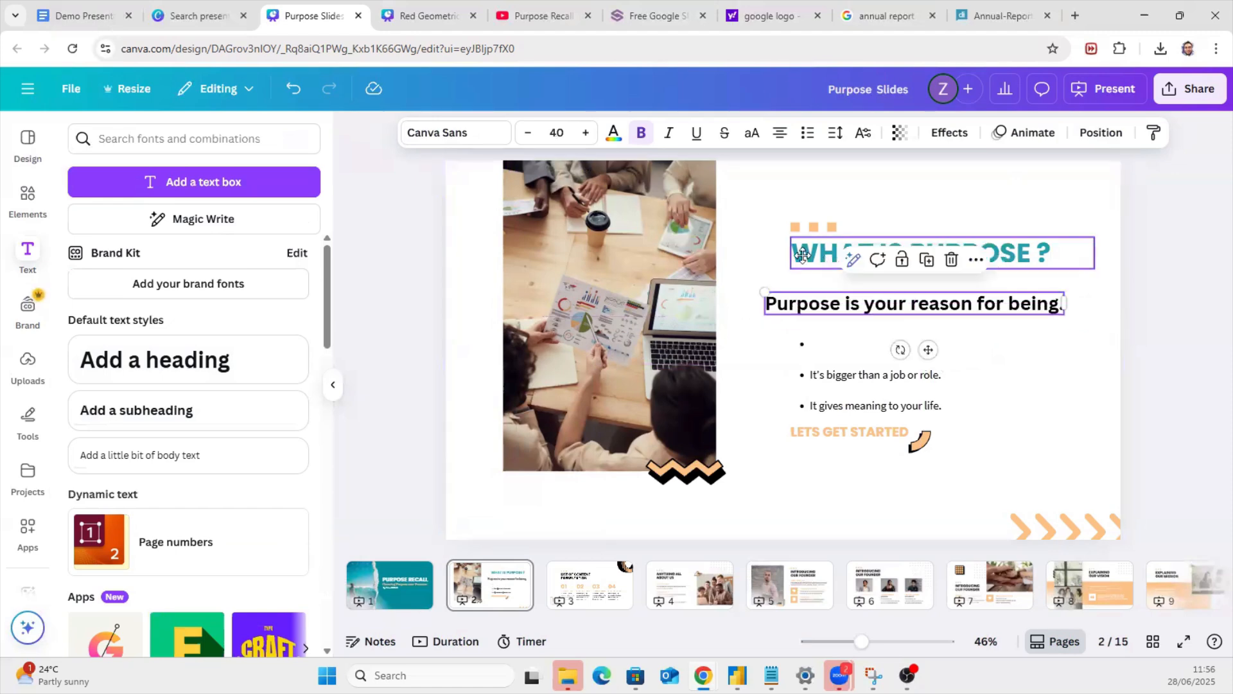
pyautogui.moveTo(793, 258); pyautogui.dragTo(769, 258)
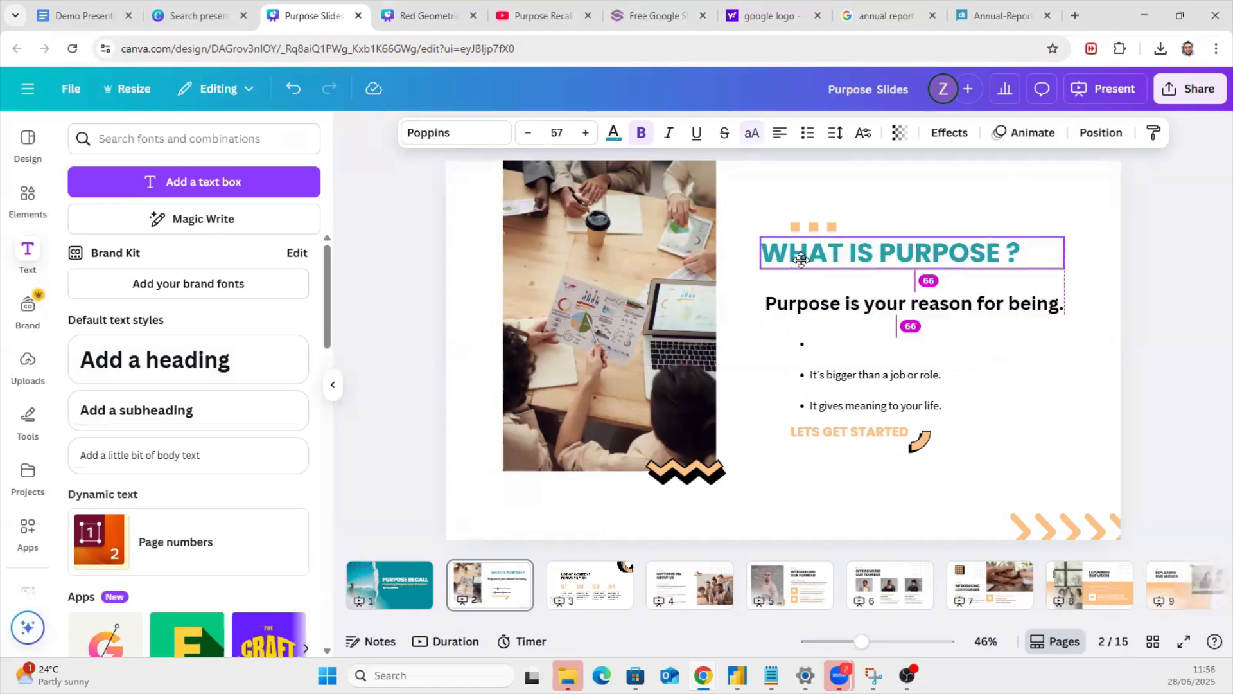
# Step: Duplicate the sentence below itself and retype the copy as the 'bigger than your Job or Role.' line
pyautogui.click(794, 228)
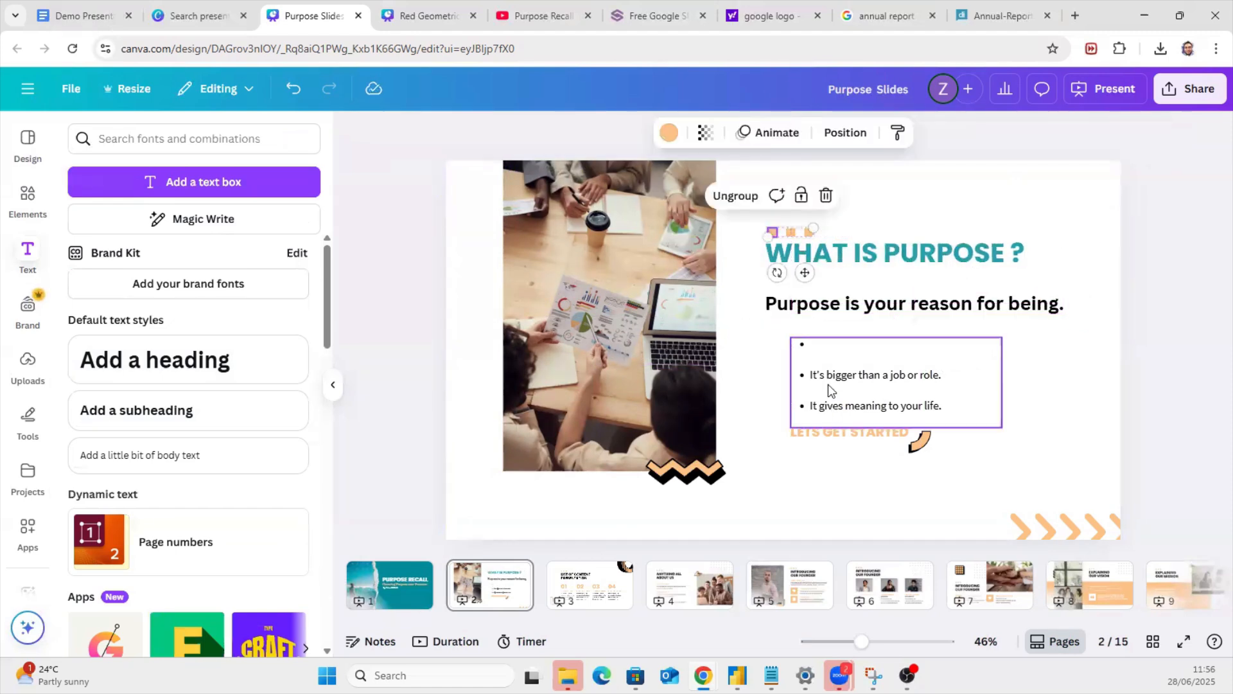
pyautogui.click(806, 300)
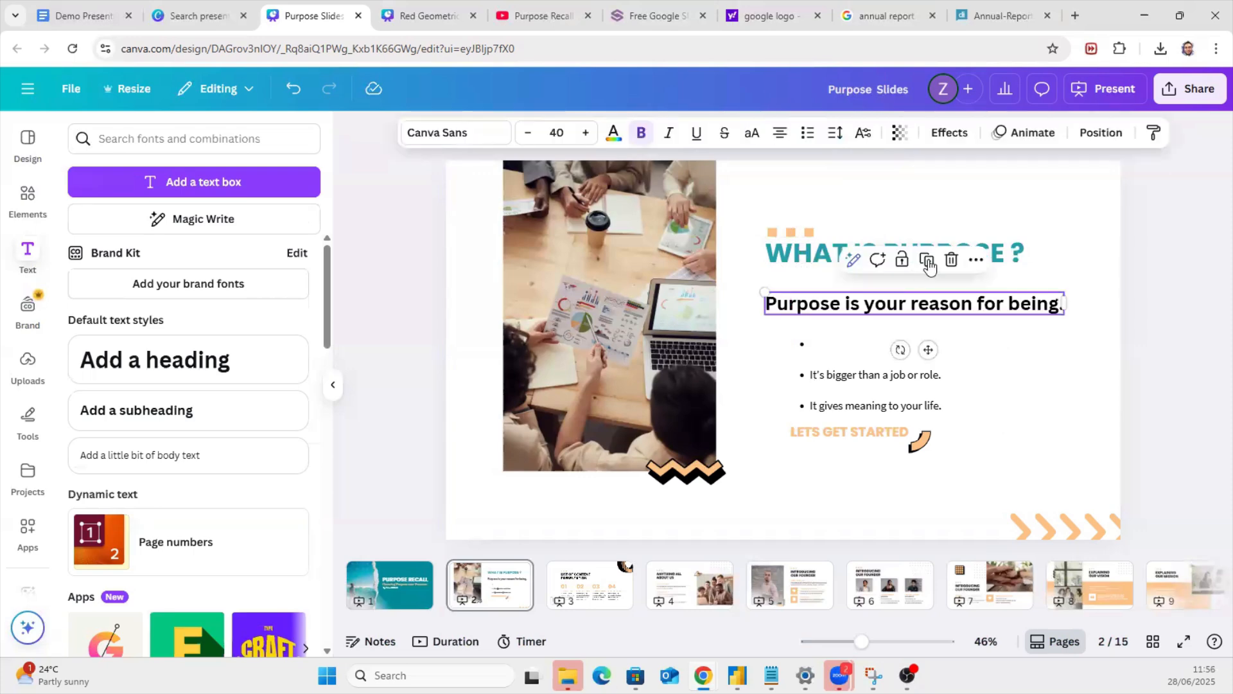
pyautogui.click(928, 262)
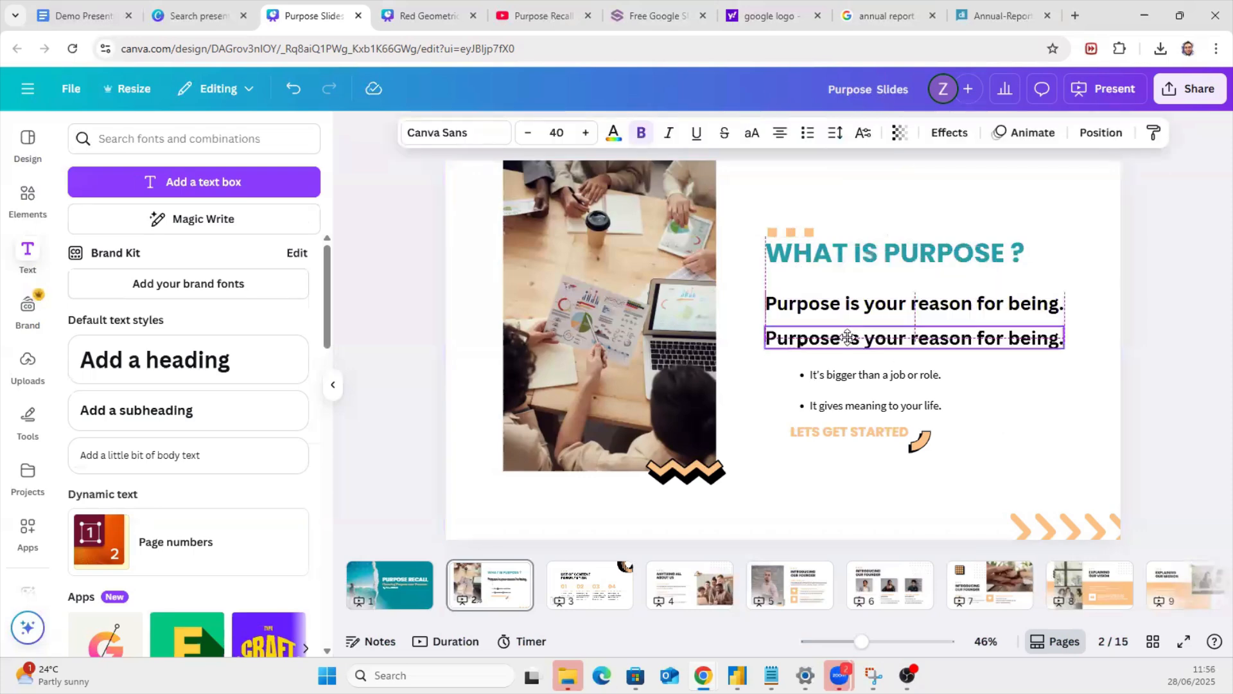
pyautogui.moveTo(848, 337); pyautogui.dragTo(846, 345)
pyautogui.doubleClick(846, 345)
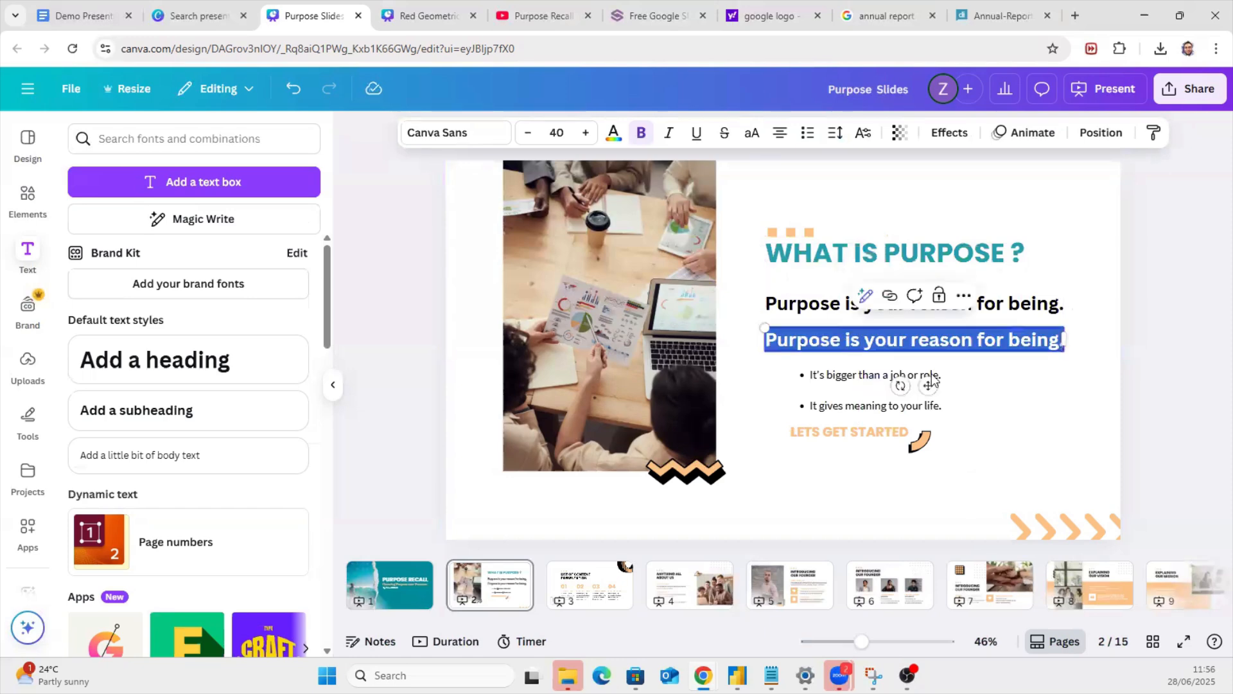
pyautogui.press('BackSpace')
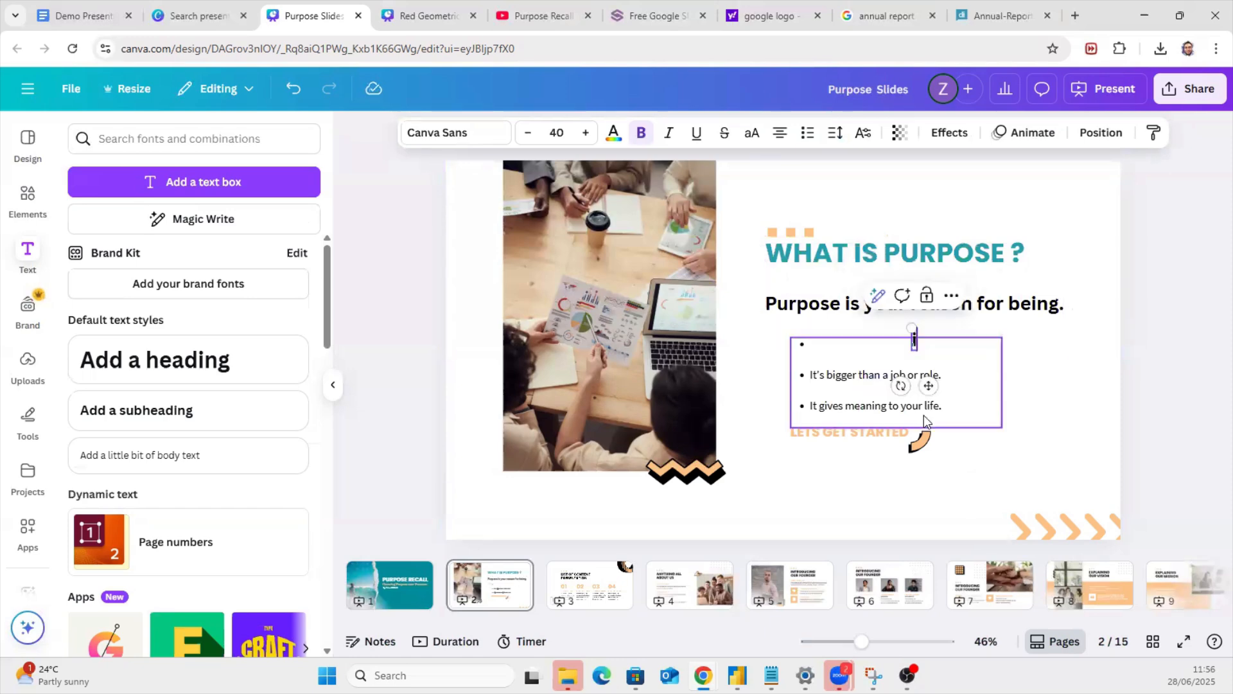
pyautogui.write('It os')
pyautogui.press('BackSpace')
pyautogui.press('BackSpace')
pyautogui.press('BackSpace')
pyautogui.write('bigger th')
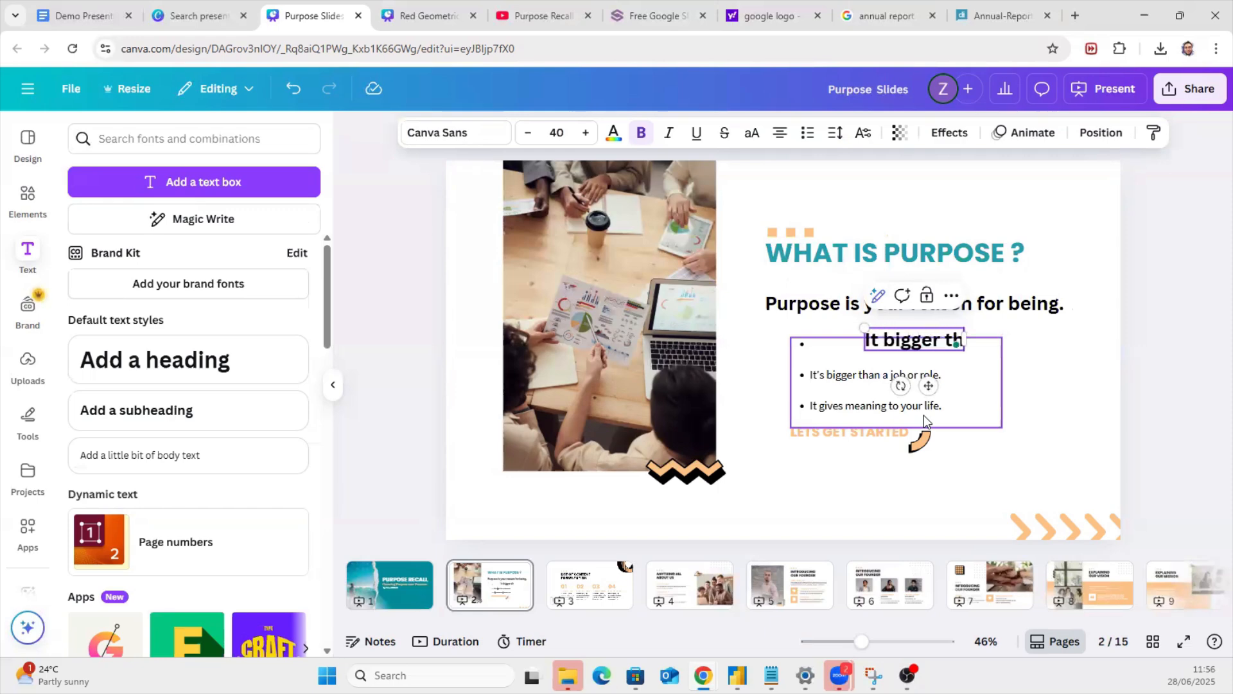
pyautogui.write('an your Job or')
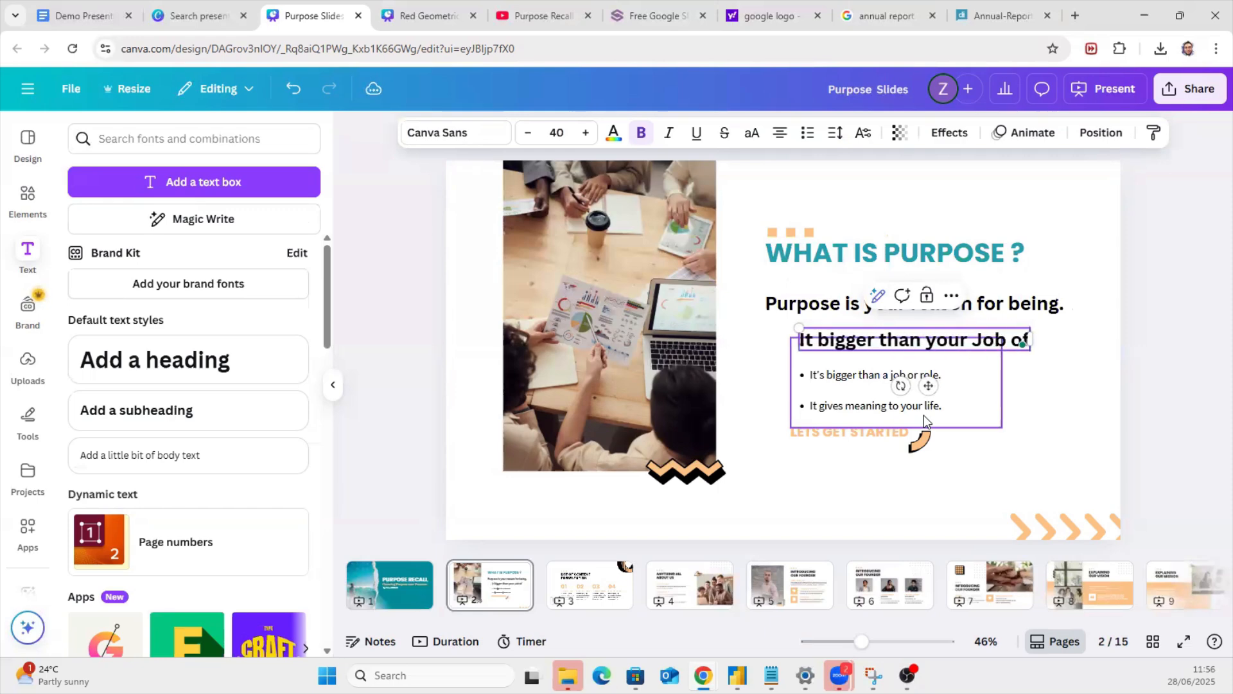
pyautogui.write(' Role.')
pyautogui.click(787, 421)
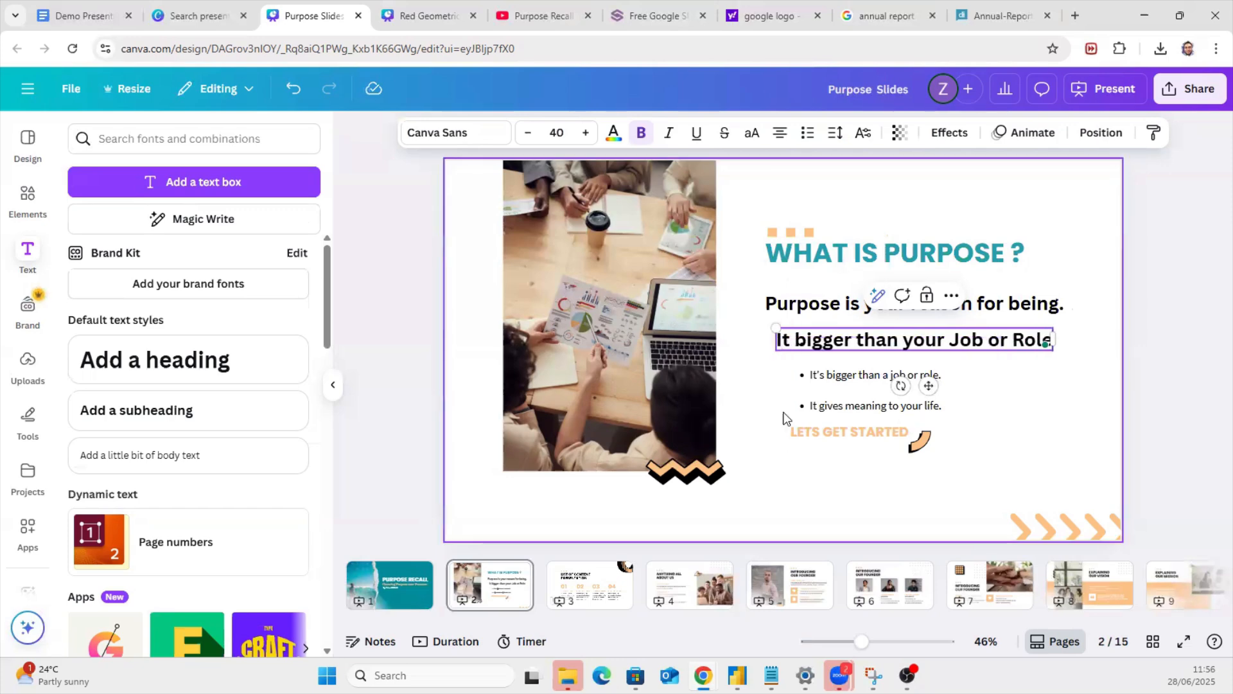
# Step: Left-align both lines, line the second up under the first, and insert 'is' before 'bigger'
pyautogui.click(812, 303)
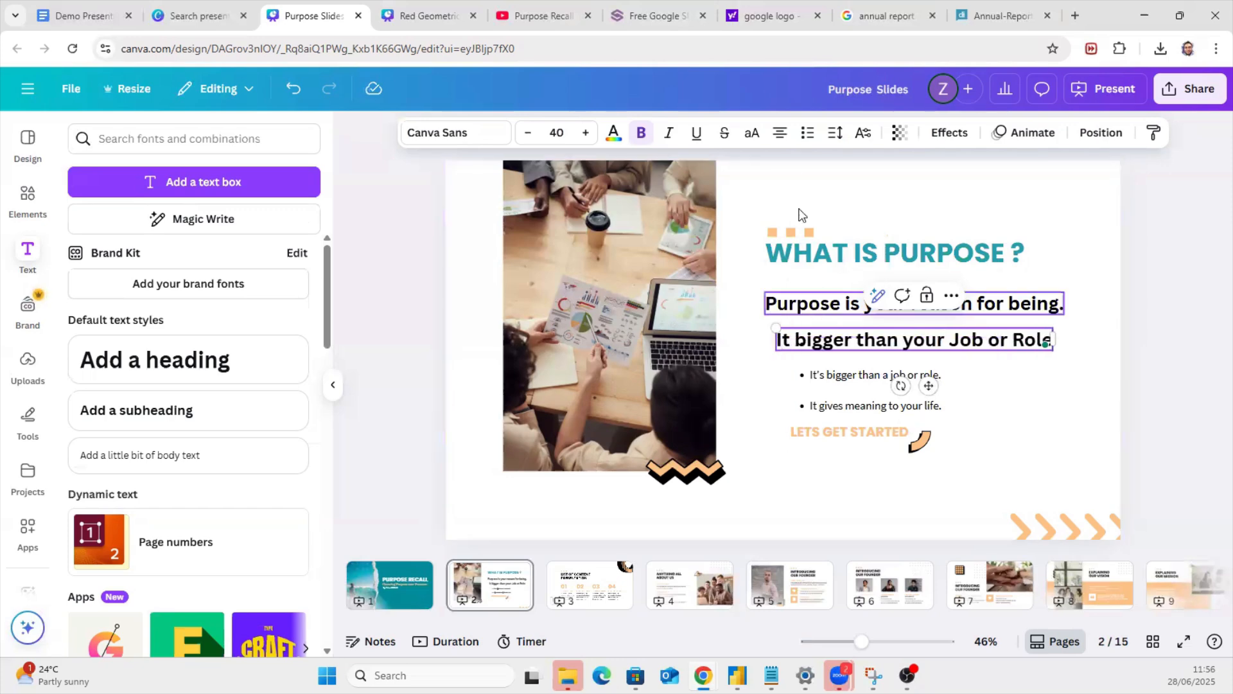
pyautogui.click(780, 135)
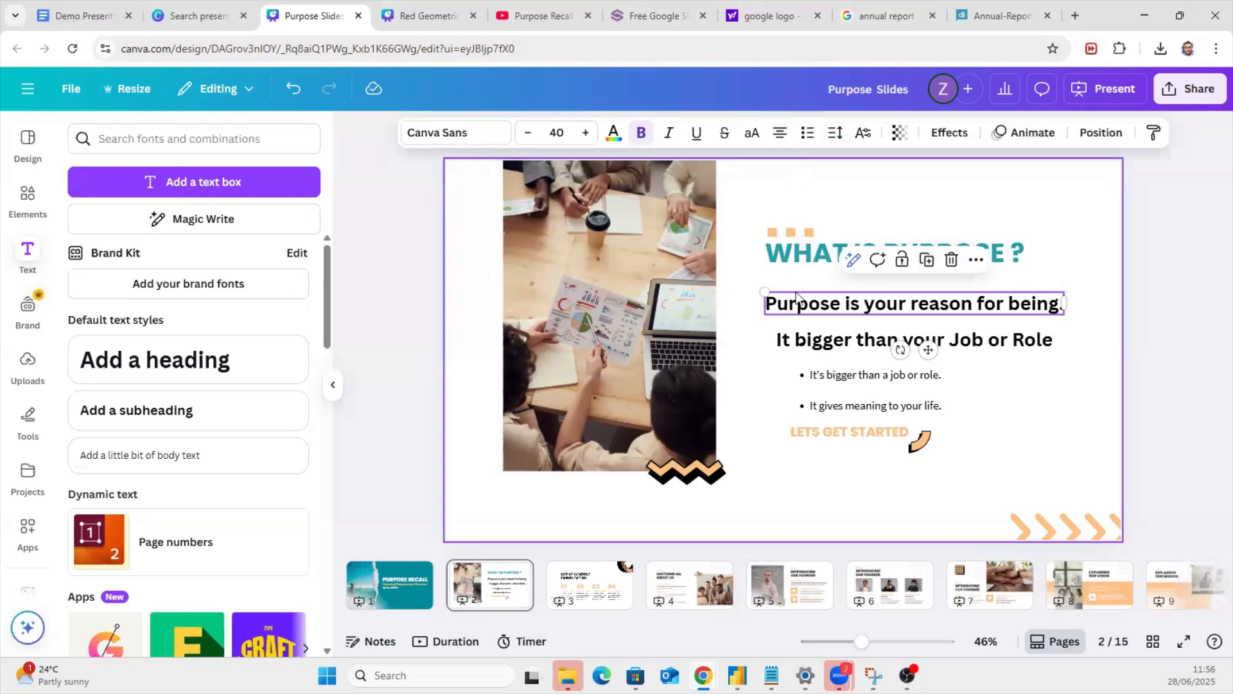
pyautogui.click(828, 350)
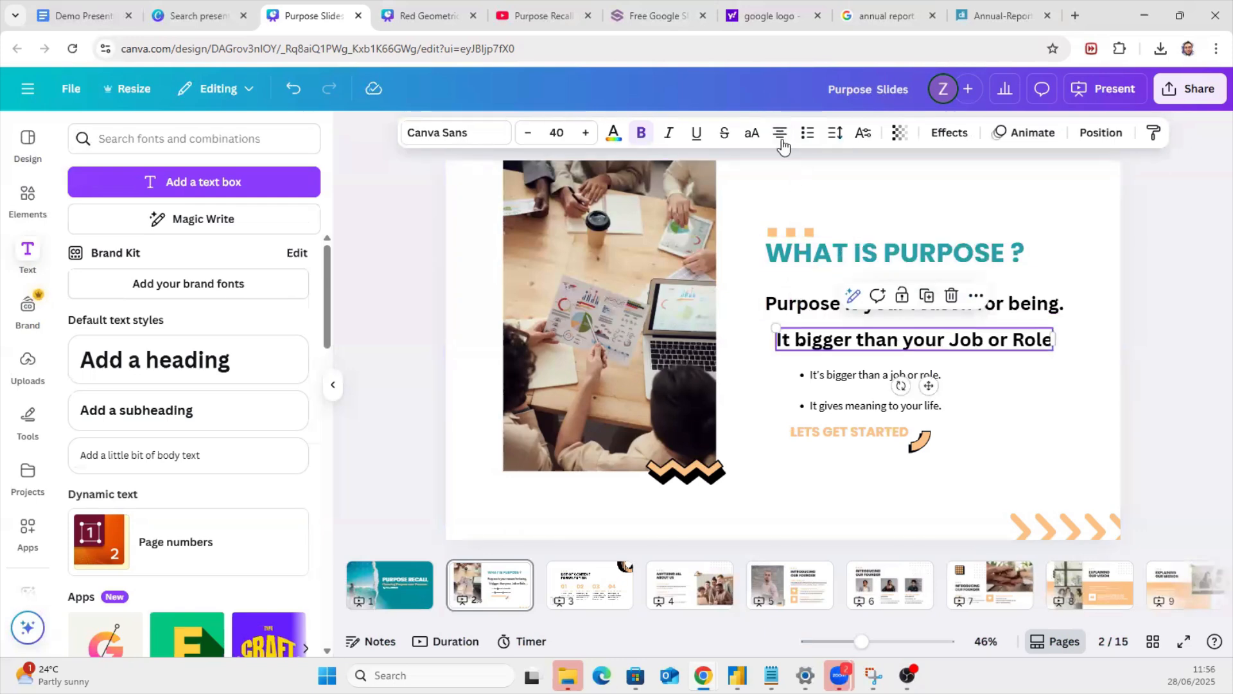
pyautogui.click(781, 133)
pyautogui.moveTo(804, 337); pyautogui.dragTo(793, 336)
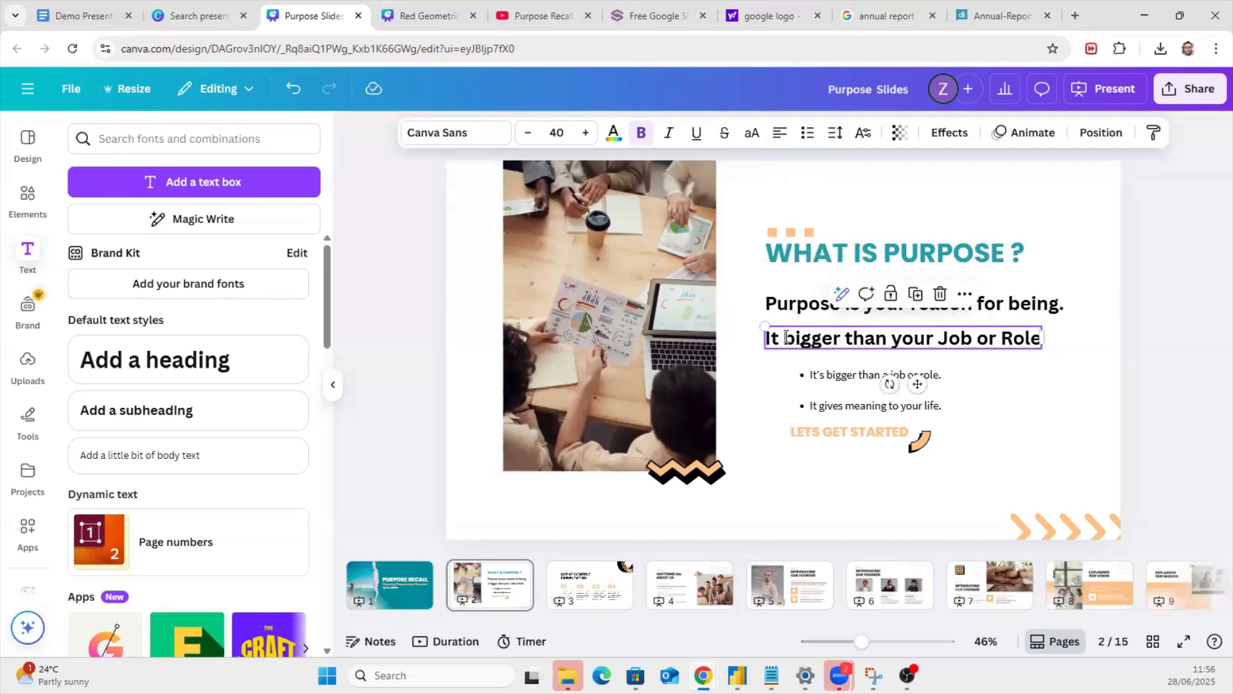
pyautogui.doubleClick(791, 339)
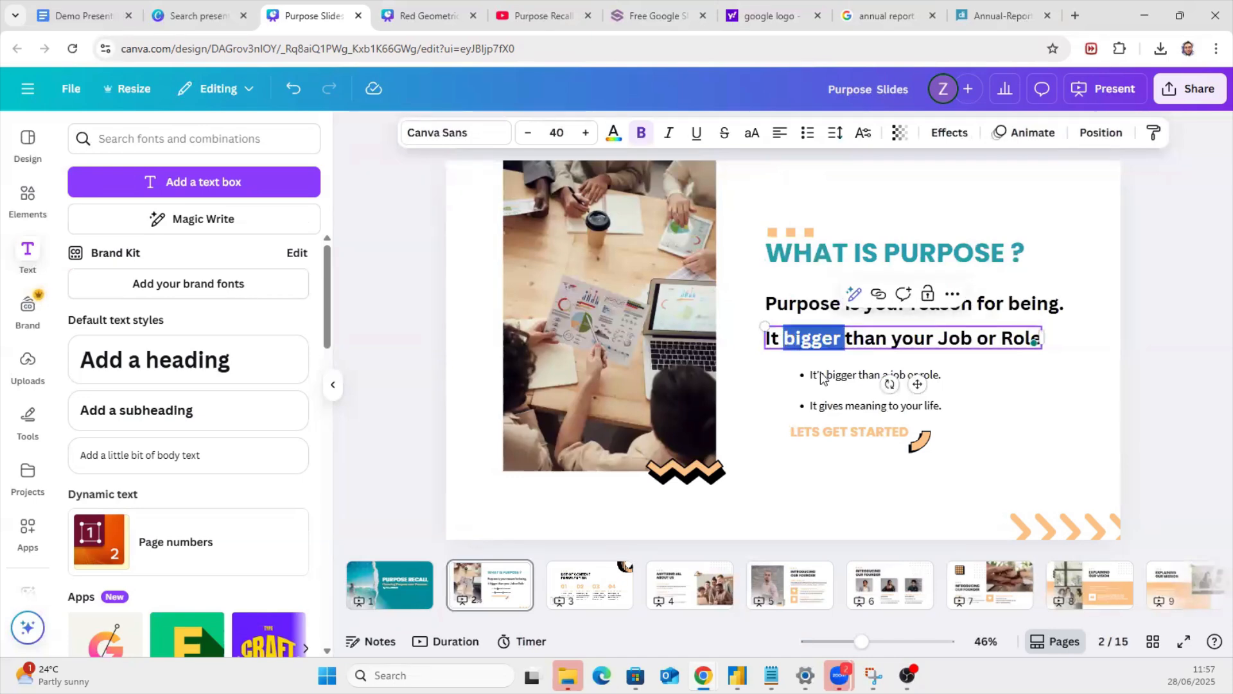
pyautogui.press('Left')
pyautogui.write('is')
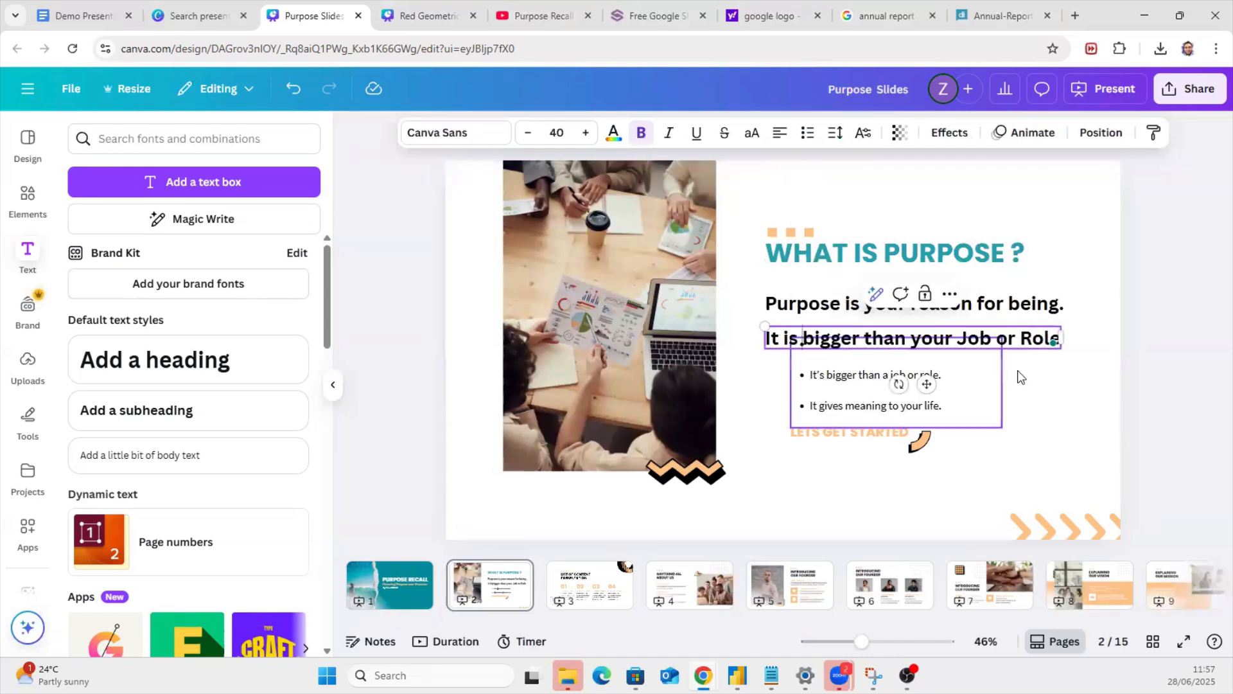
pyautogui.scroll(3, 1021, 421)
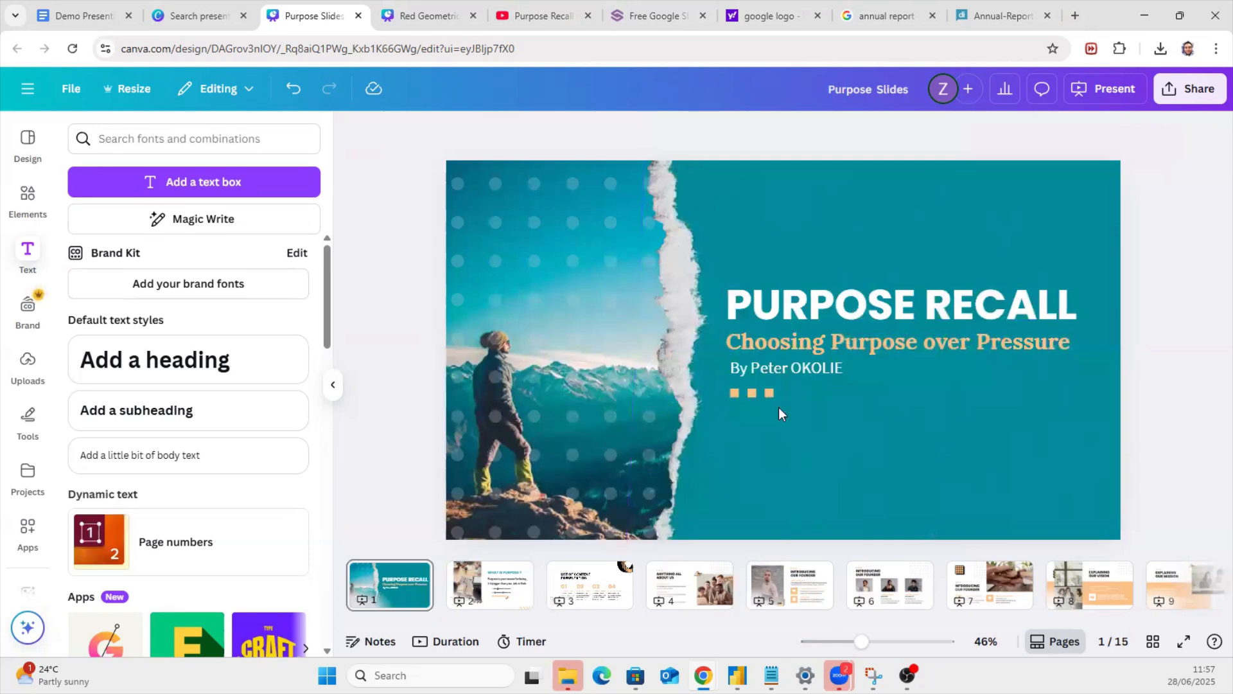
pyautogui.scroll(-3, 779, 407)
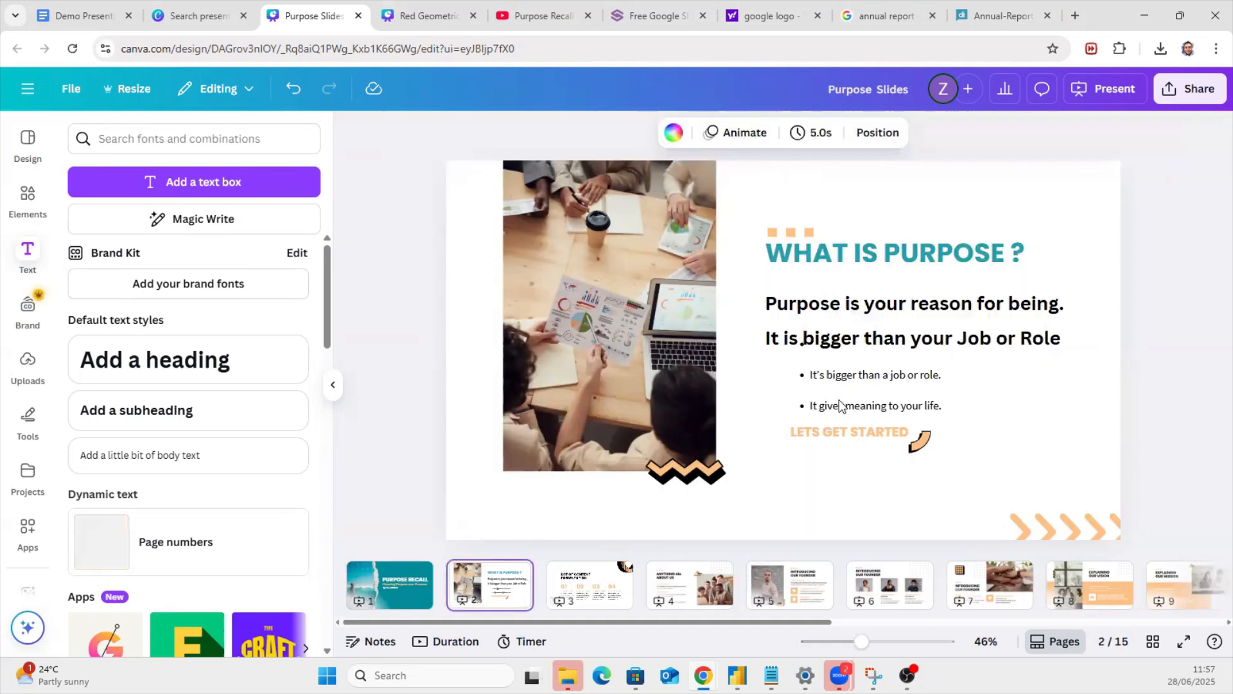
pyautogui.click(925, 427)
# Step: Remove the old bullet list and add a third line reading 'It gives meaning to your life'
pyautogui.press('Delete')
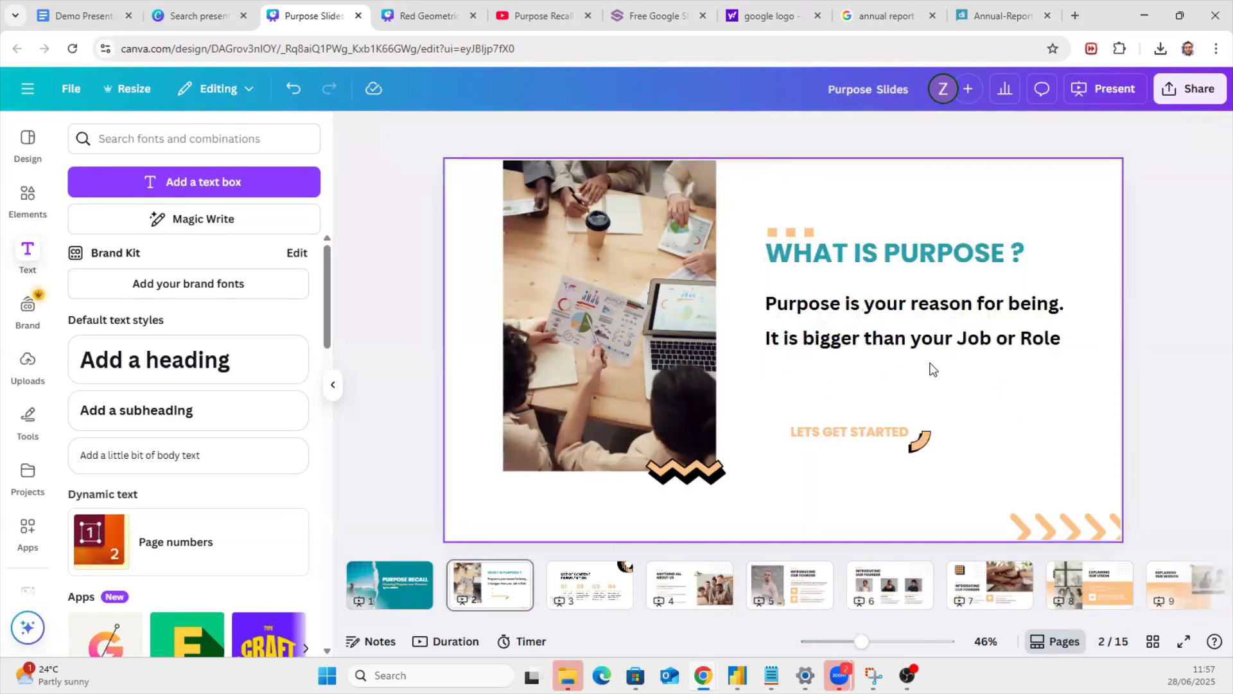
pyautogui.click(912, 339)
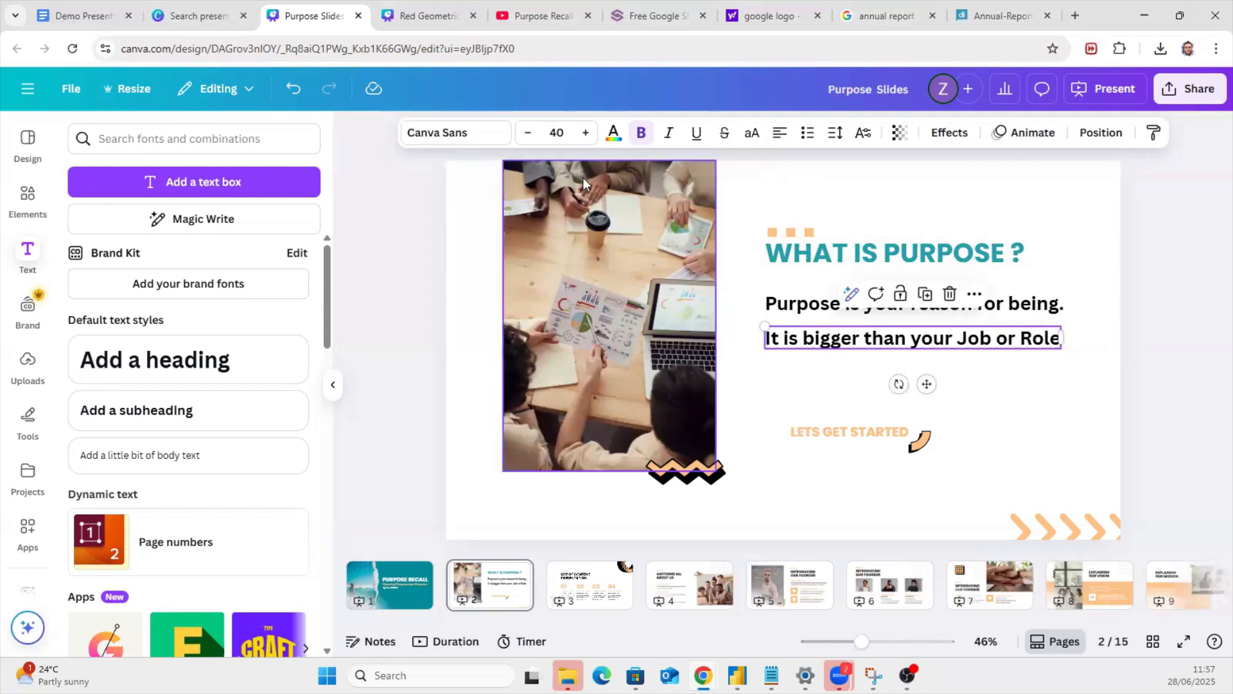
pyautogui.click(927, 294)
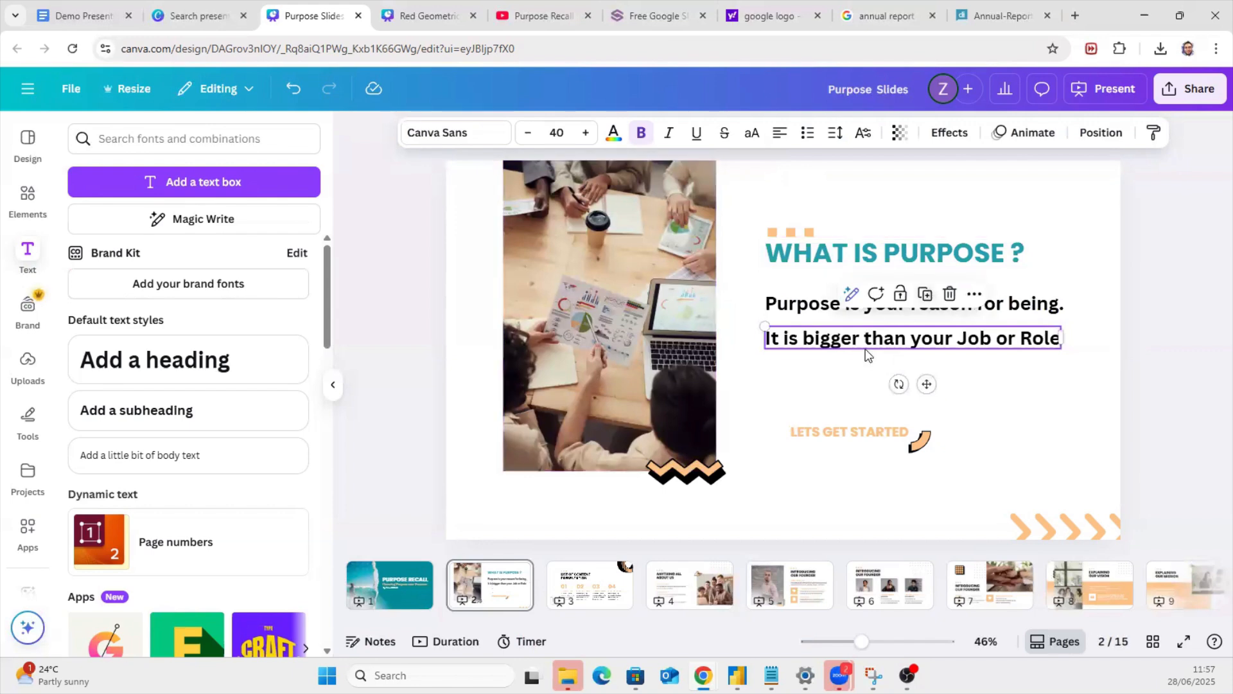
pyautogui.moveTo(864, 358); pyautogui.dragTo(861, 373)
pyautogui.moveTo(861, 373); pyautogui.dragTo(861, 371)
pyautogui.doubleClick(861, 371)
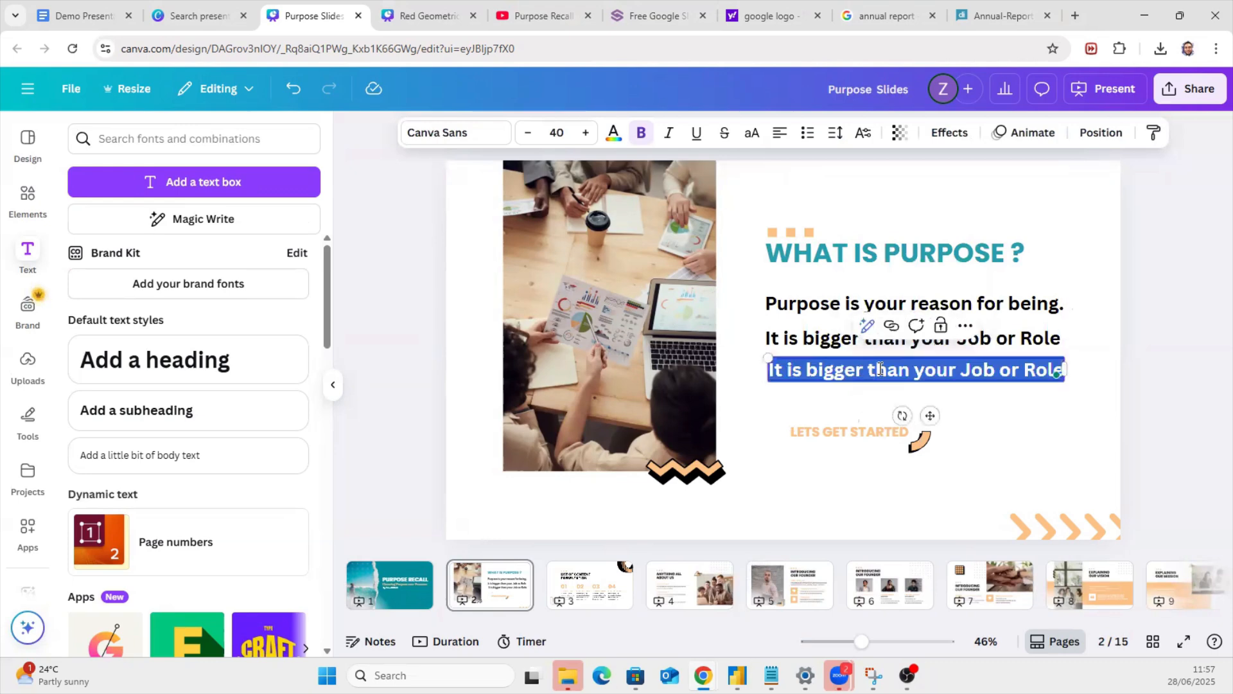
pyautogui.write('It gives')
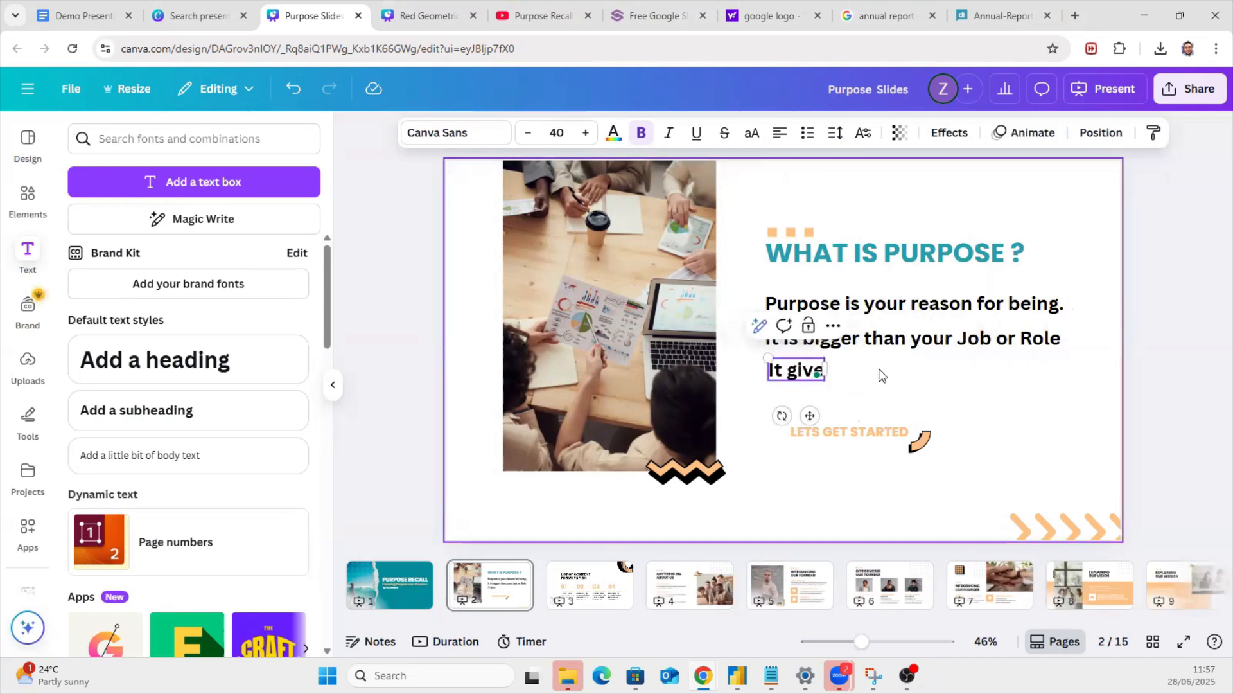
pyautogui.write(' meaning to')
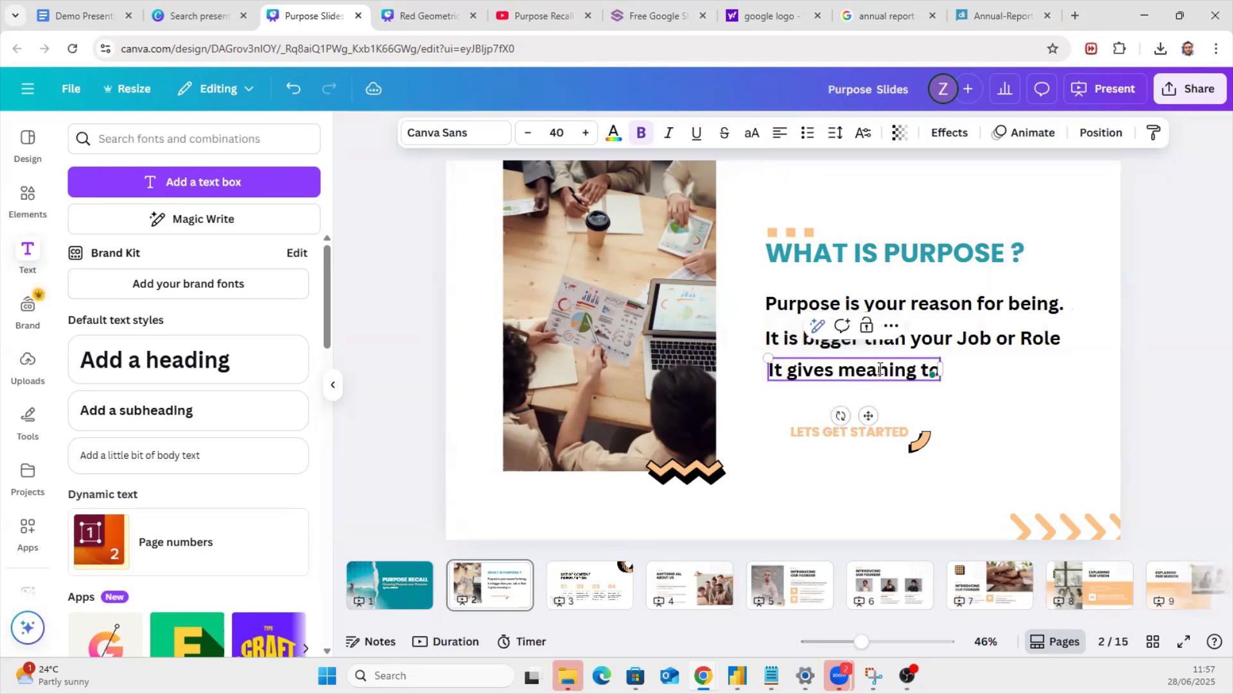
pyautogui.write(' your life')
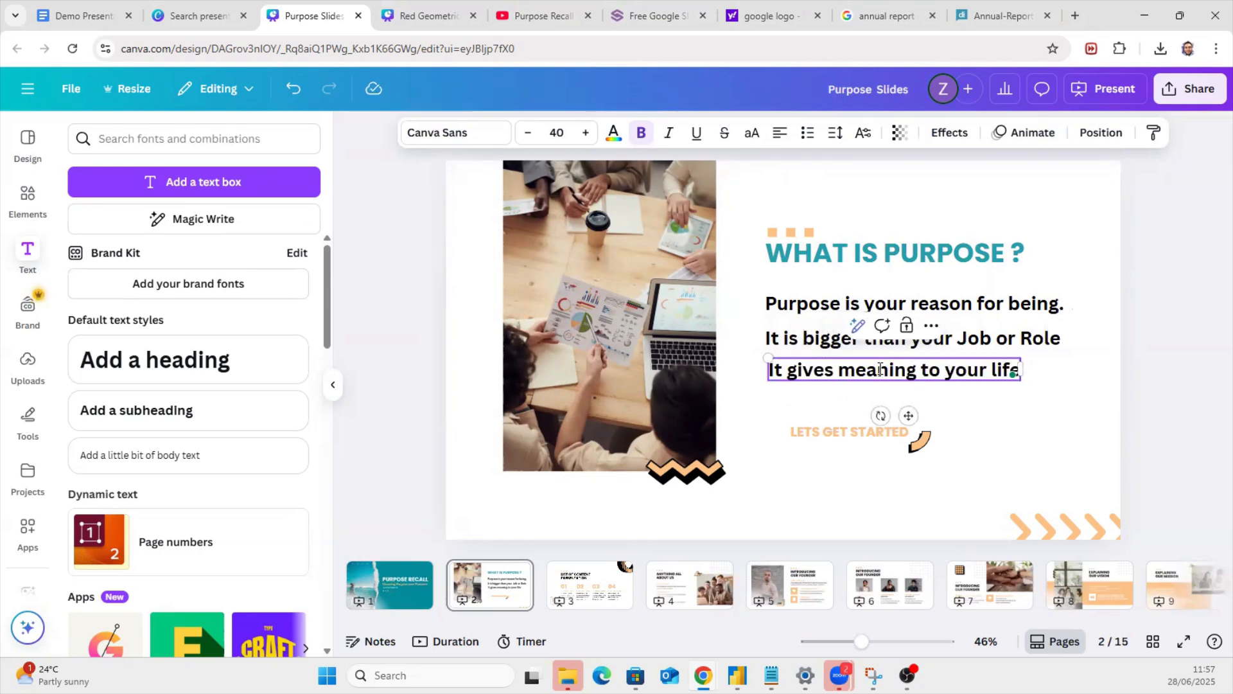
# Step: Delete the LETS GET STARTED text and the small hand graphic
pyautogui.click(862, 431)
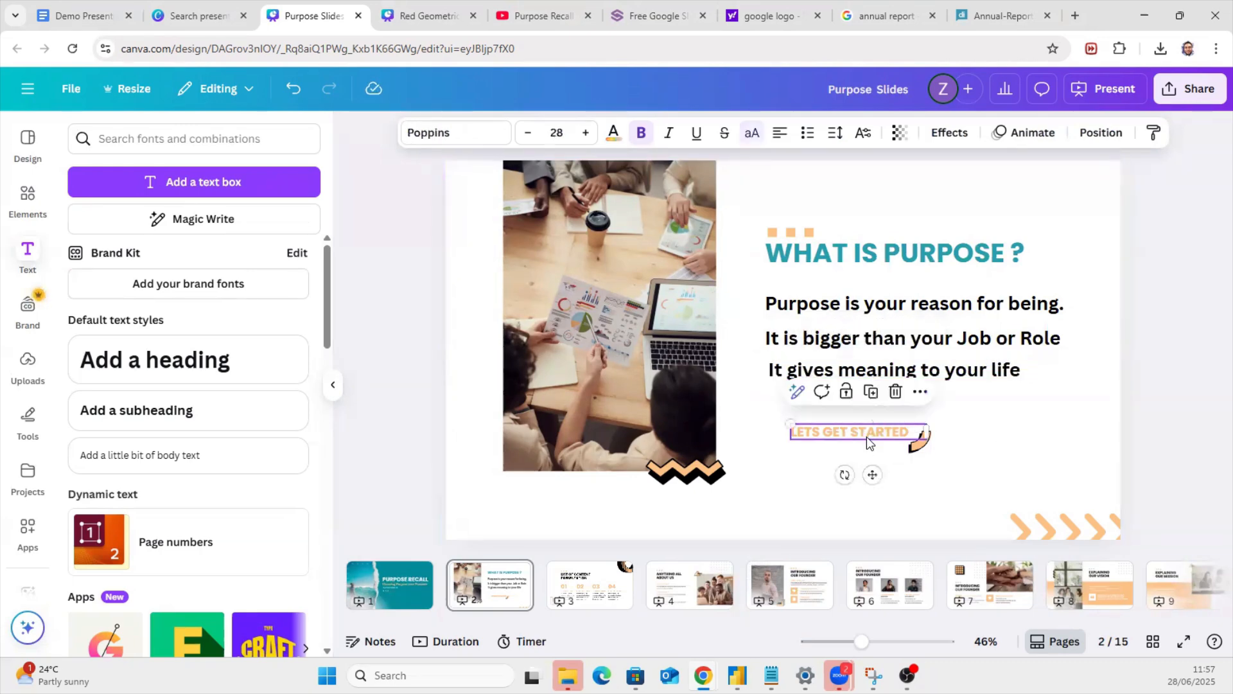
pyautogui.press('Delete')
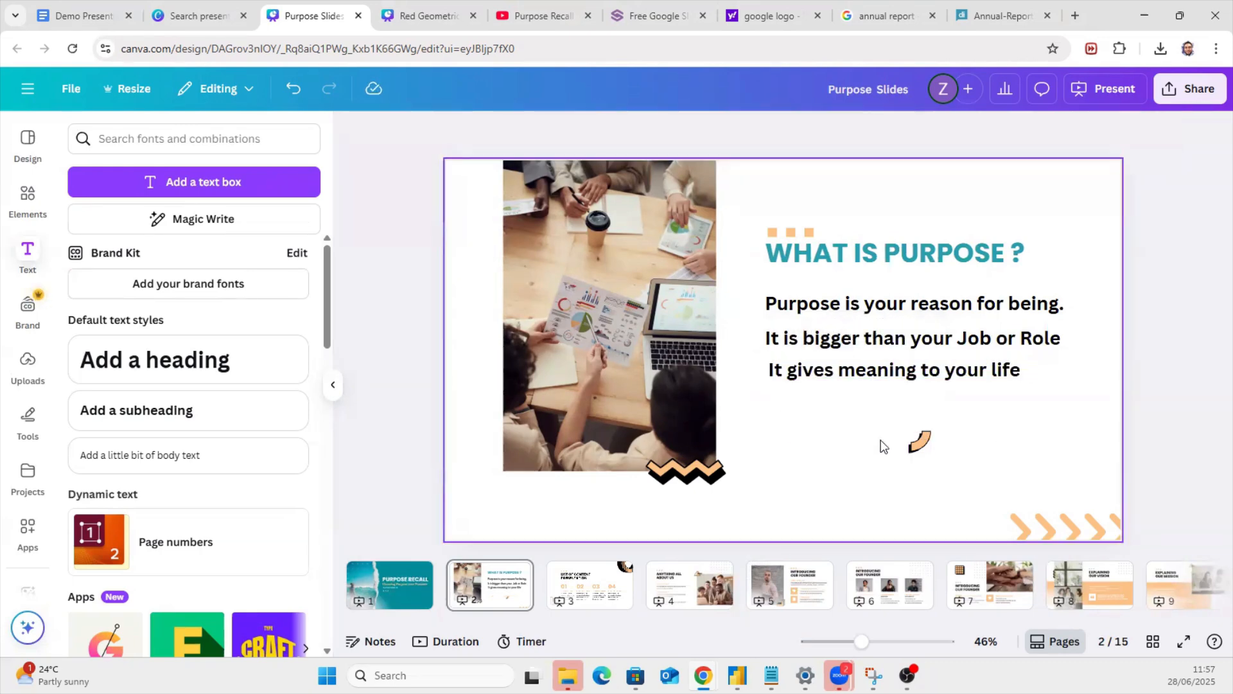
pyautogui.click(927, 448)
pyautogui.press('Delete')
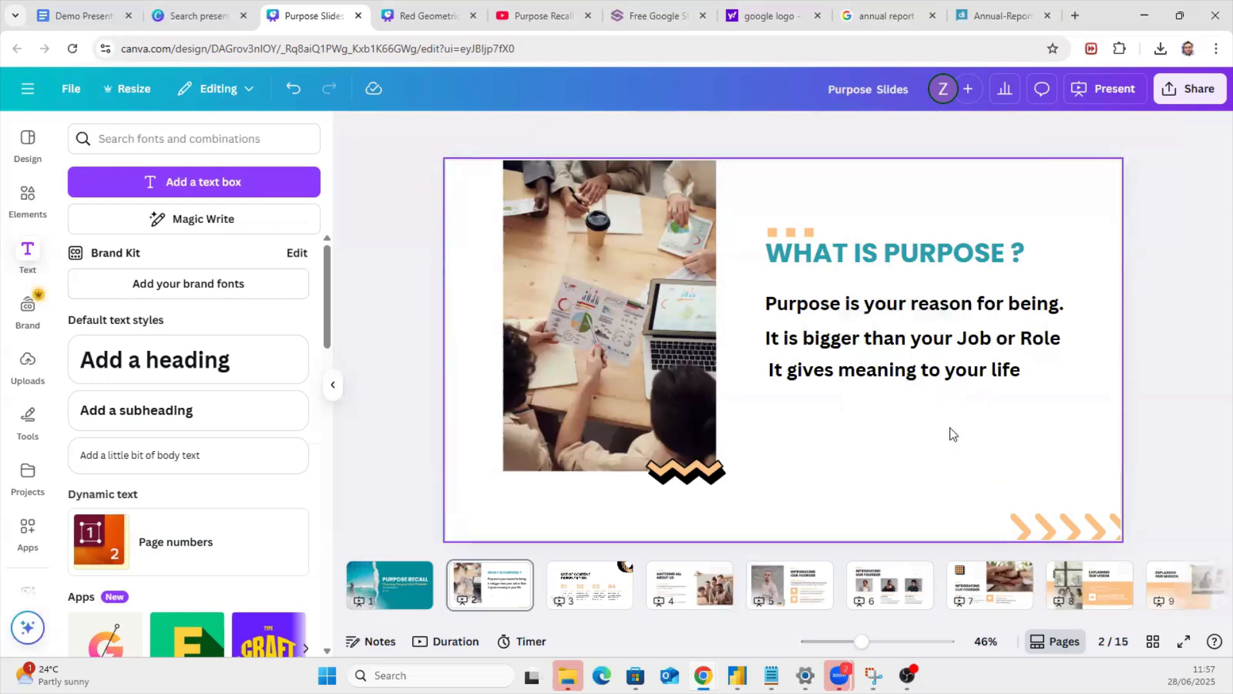
# Step: Apply bulleted list formatting to each of the three statement lines
pyautogui.click(836, 303)
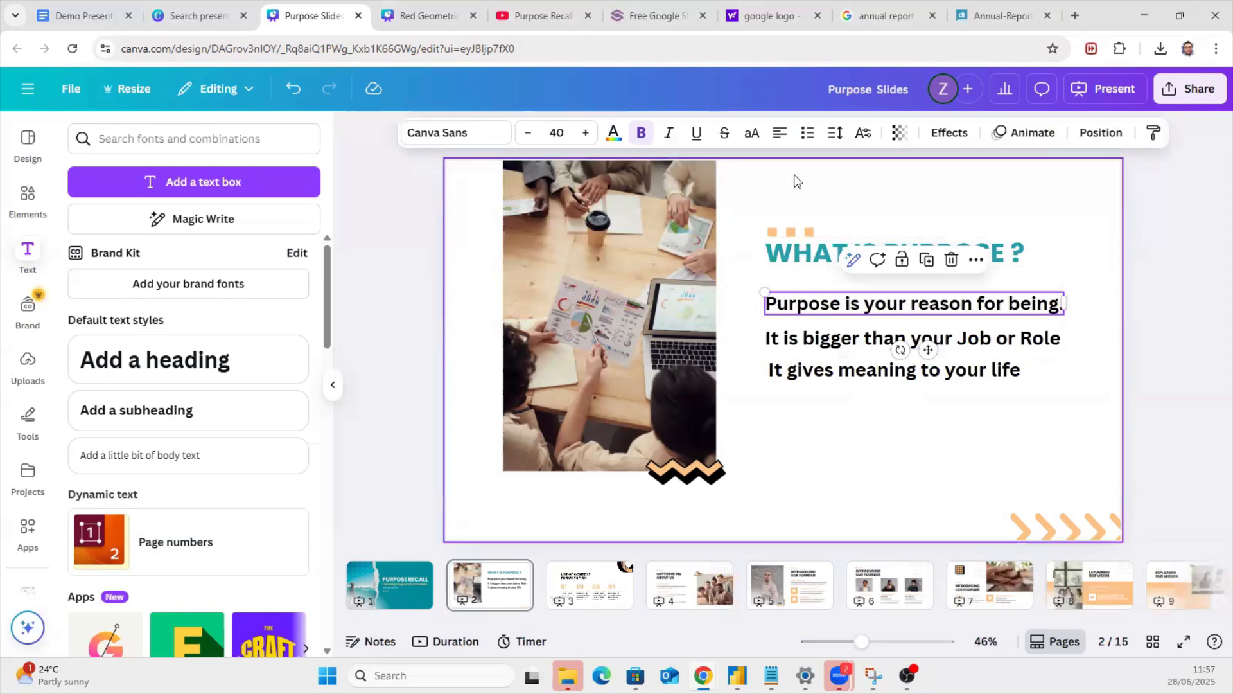
pyautogui.click(807, 136)
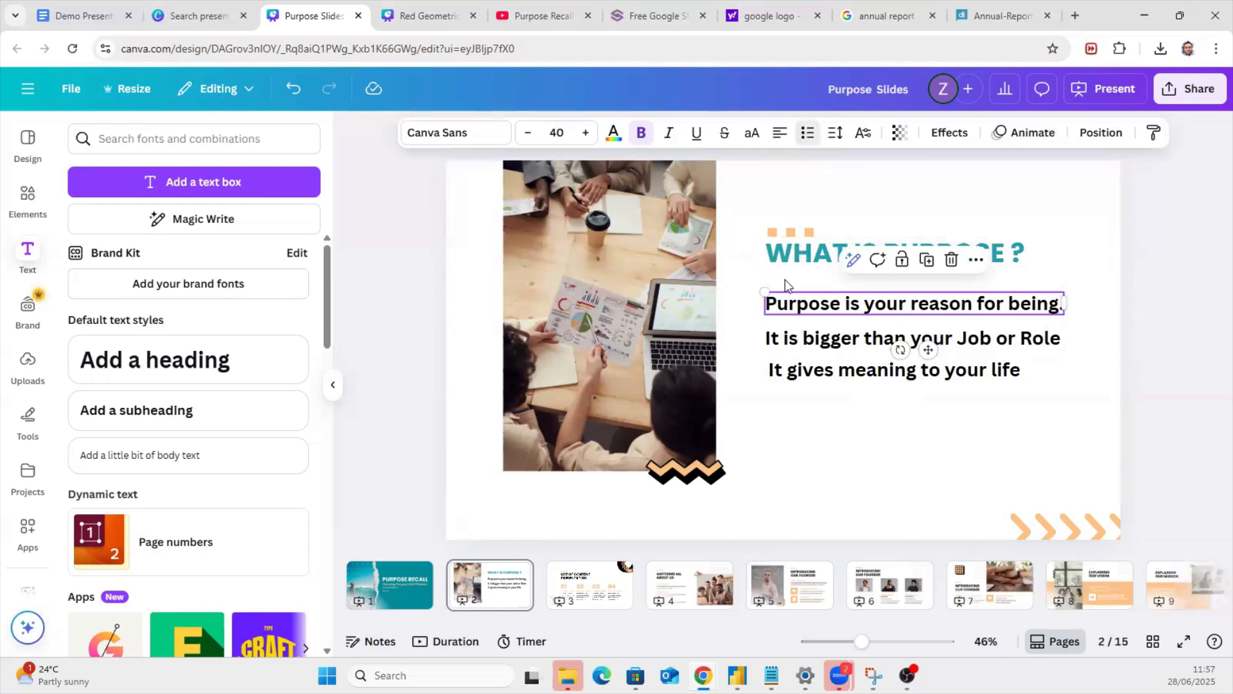
pyautogui.click(793, 347)
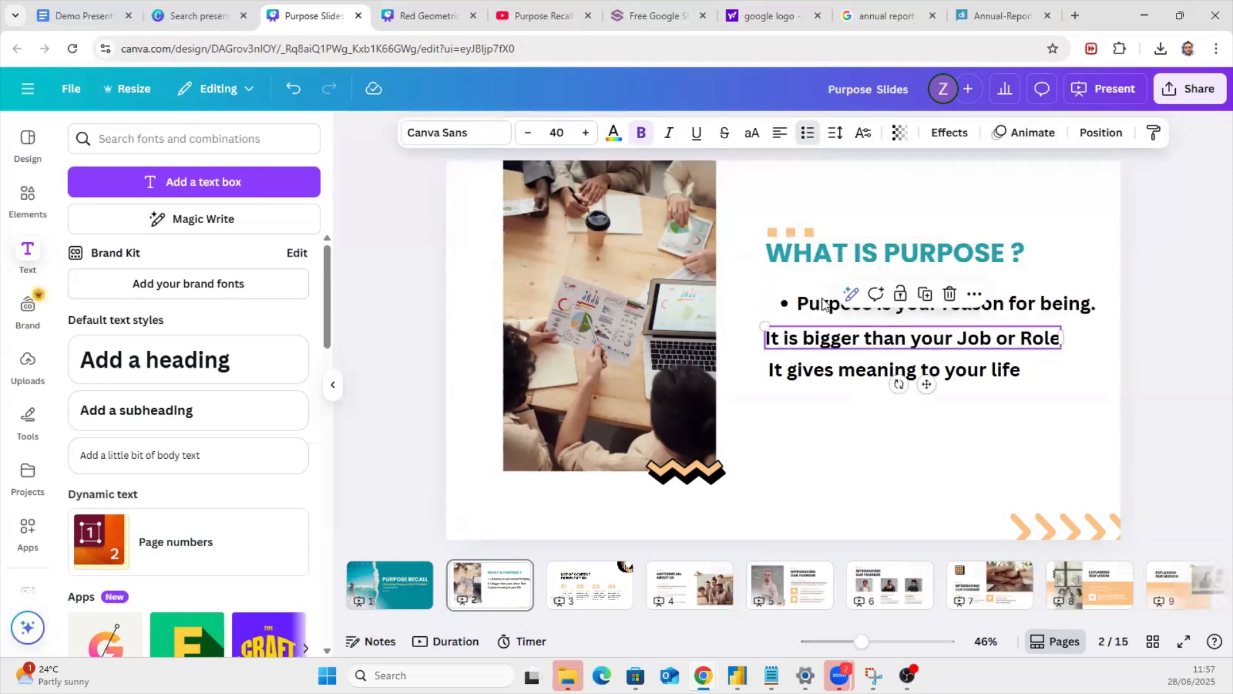
pyautogui.click(807, 132)
pyautogui.click(820, 380)
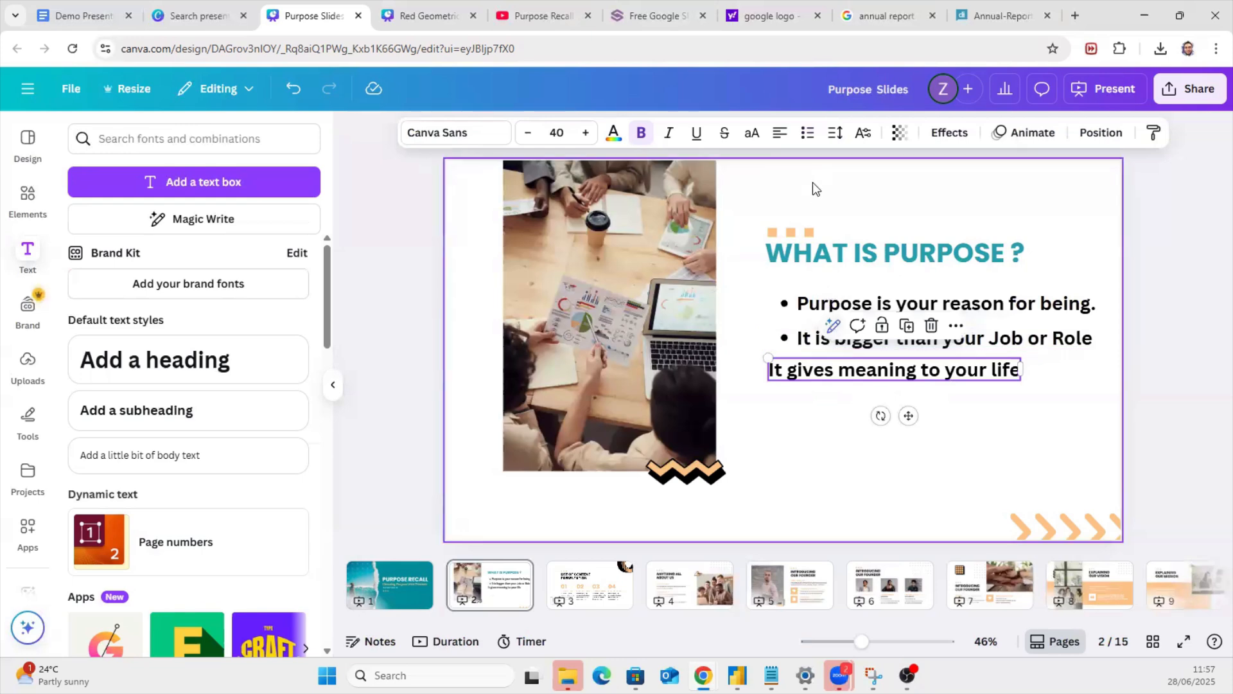
pyautogui.click(808, 134)
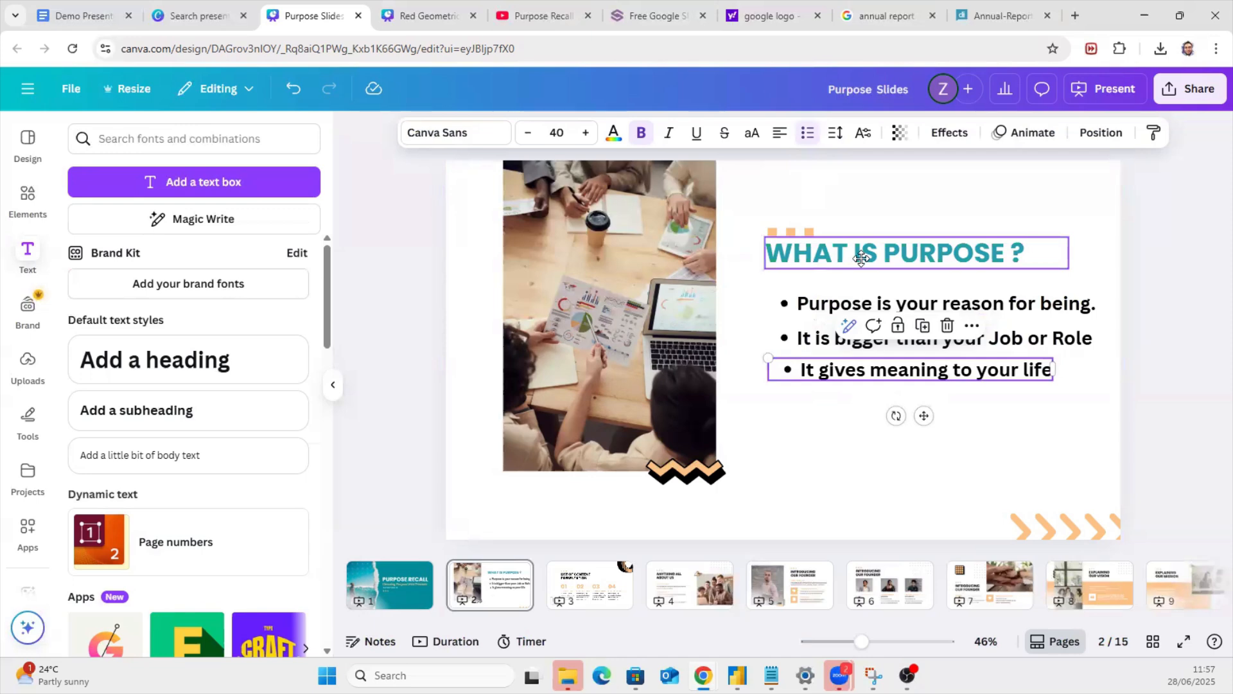
# Step: Shift the WHAT IS PURPOSE ? heading slightly right and realign the orange squares above it
pyautogui.moveTo(861, 257); pyautogui.dragTo(879, 258)
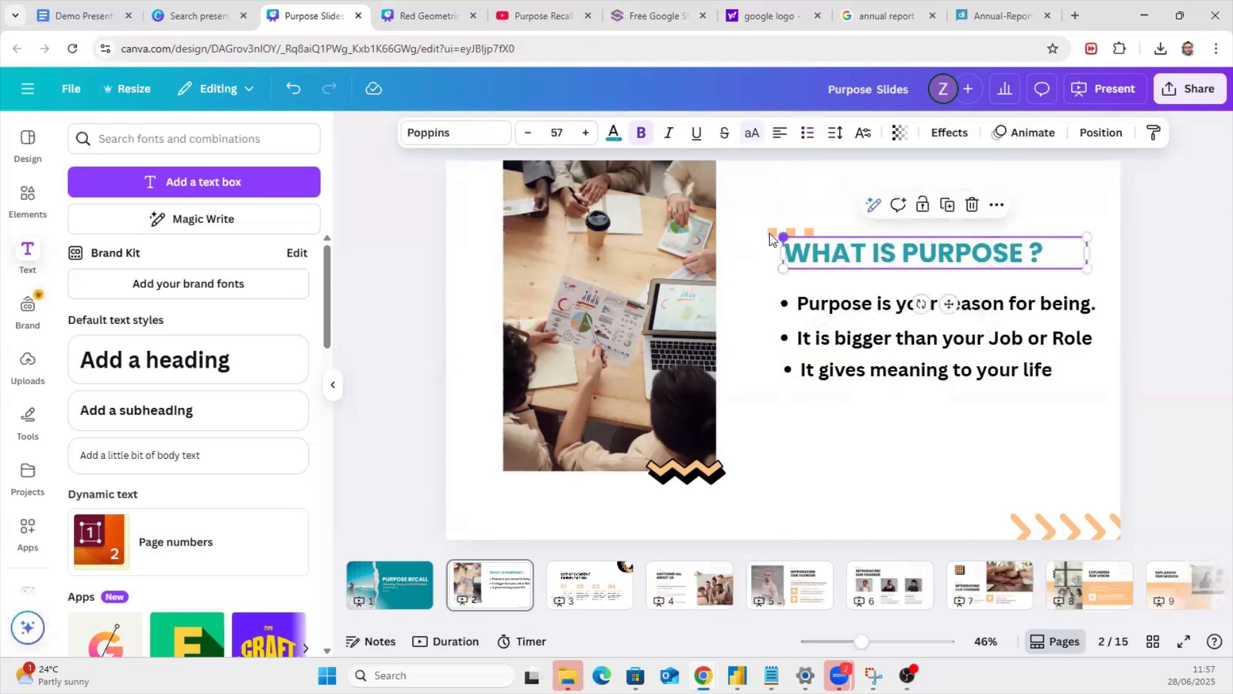
pyautogui.click(790, 232)
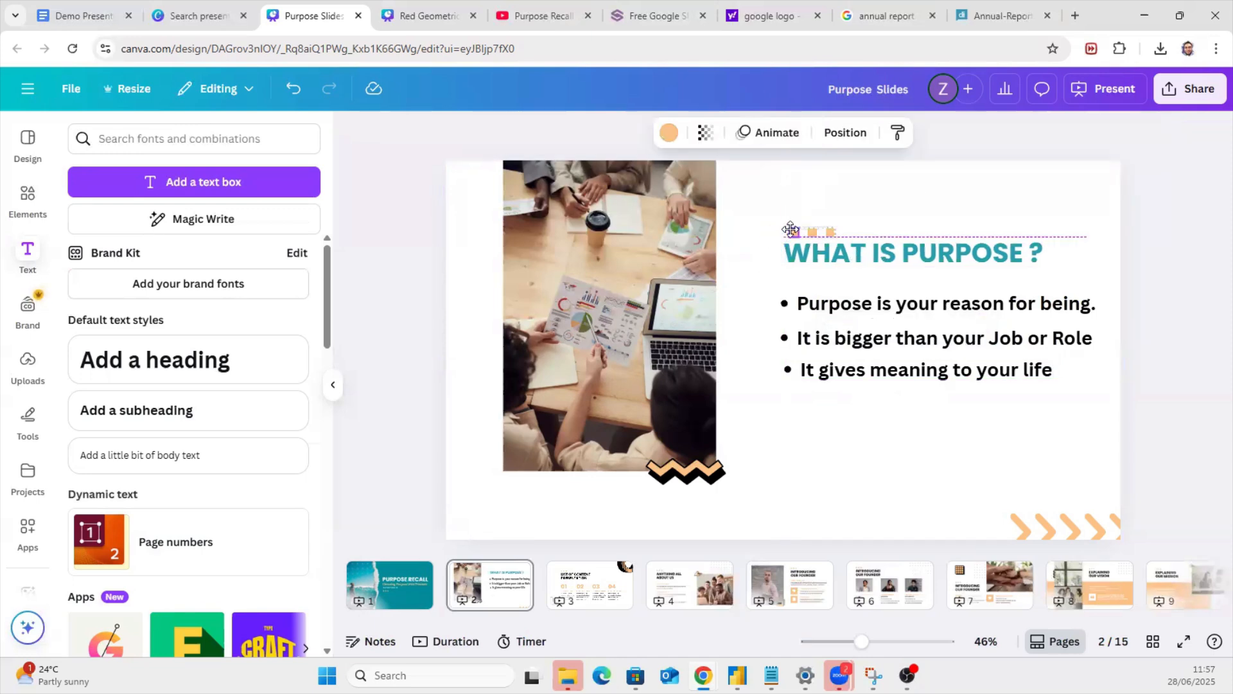
pyautogui.press('Tab')
pyautogui.click(861, 443)
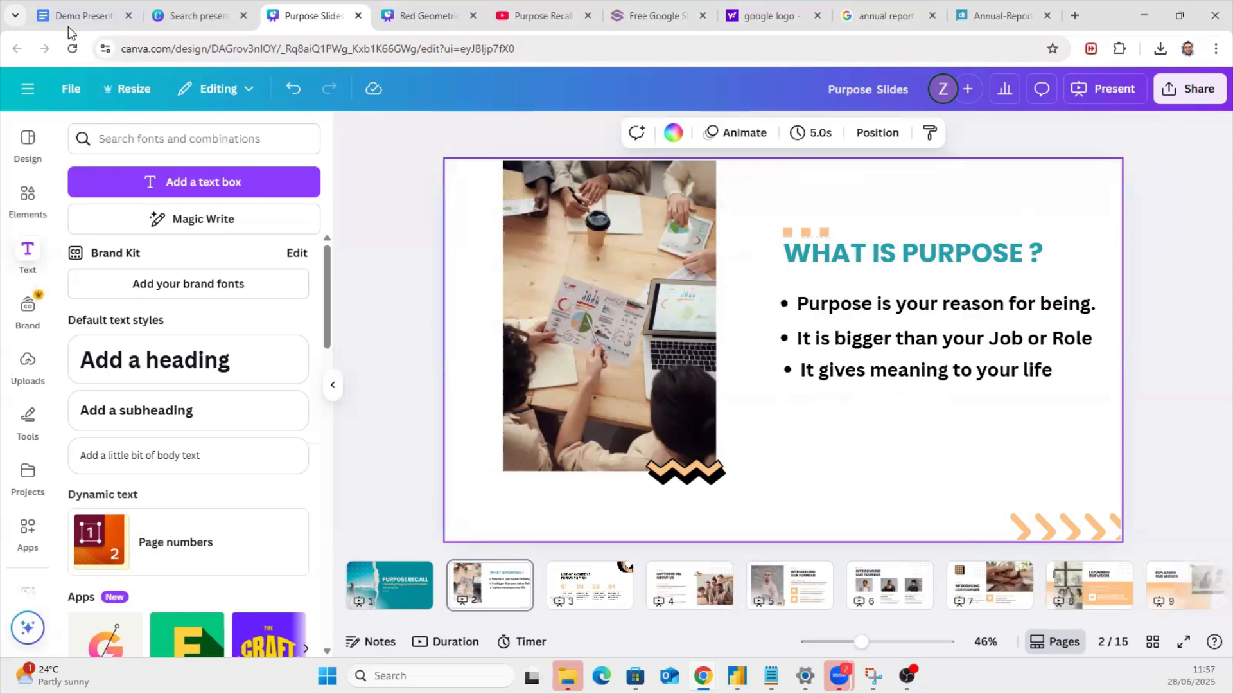
# Step: Copy 'A target with an arrow hitting the centre' from the Demo Presentation notes and return to Canva
pyautogui.click(84, 15)
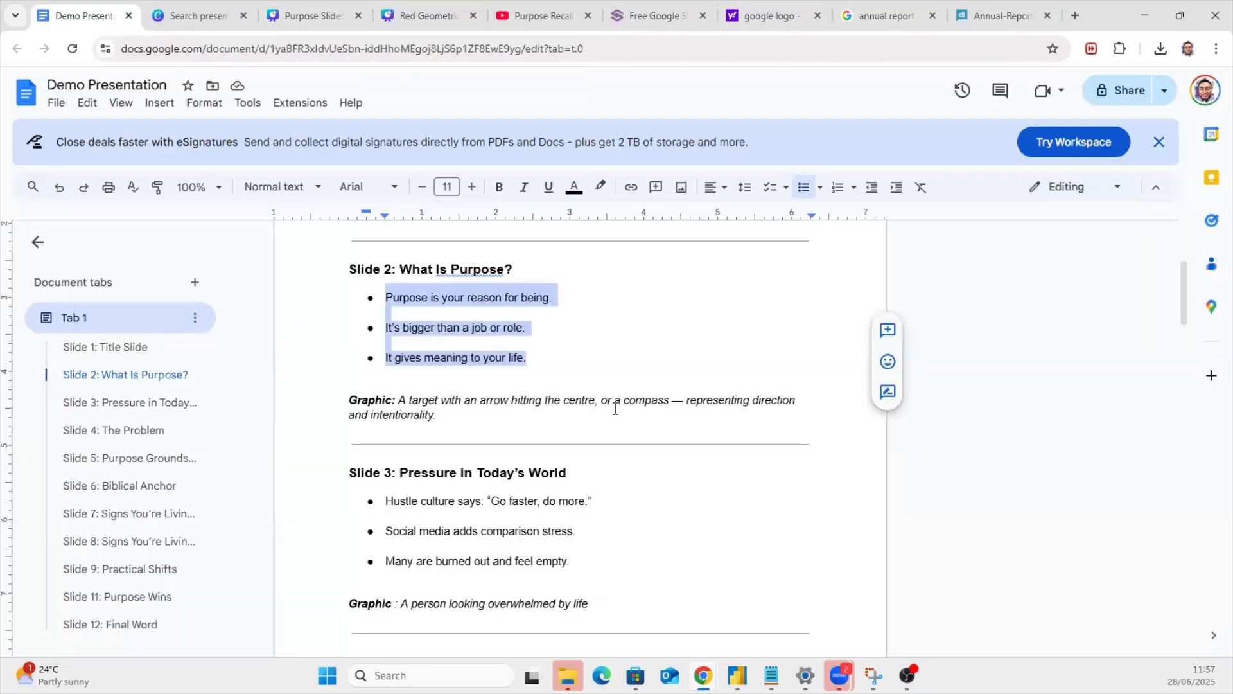
pyautogui.moveTo(448, 400); pyautogui.dragTo(596, 400)
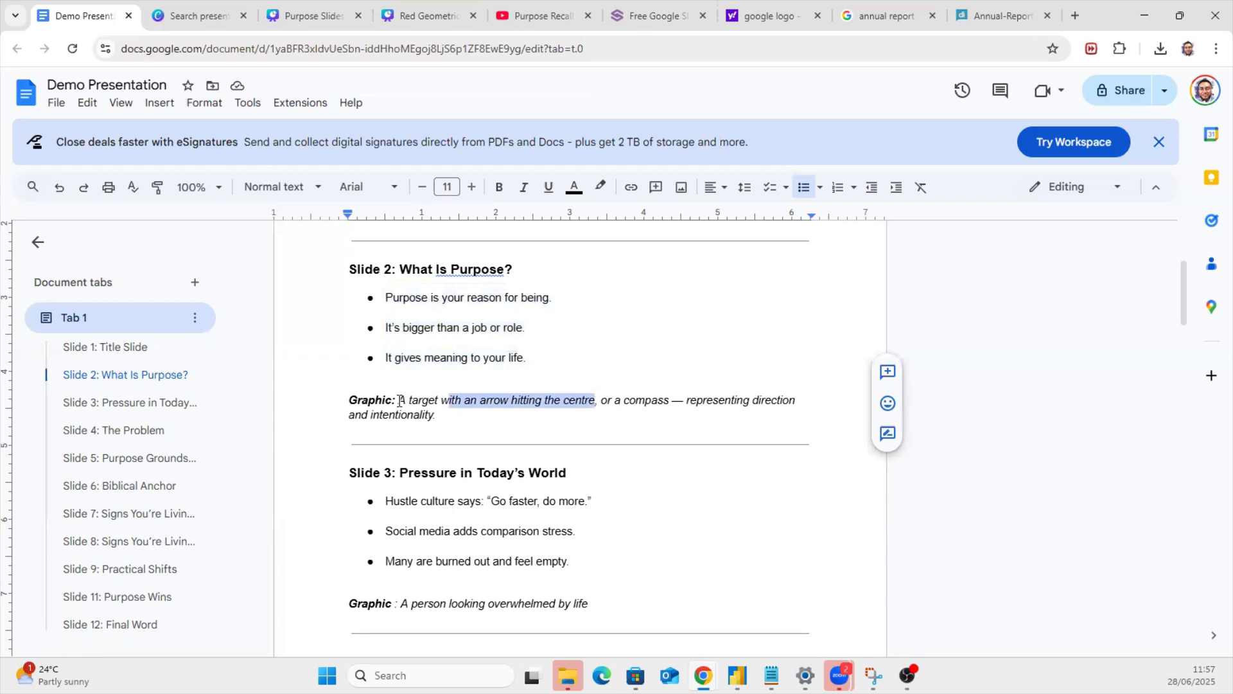
pyautogui.moveTo(399, 400); pyautogui.dragTo(591, 391)
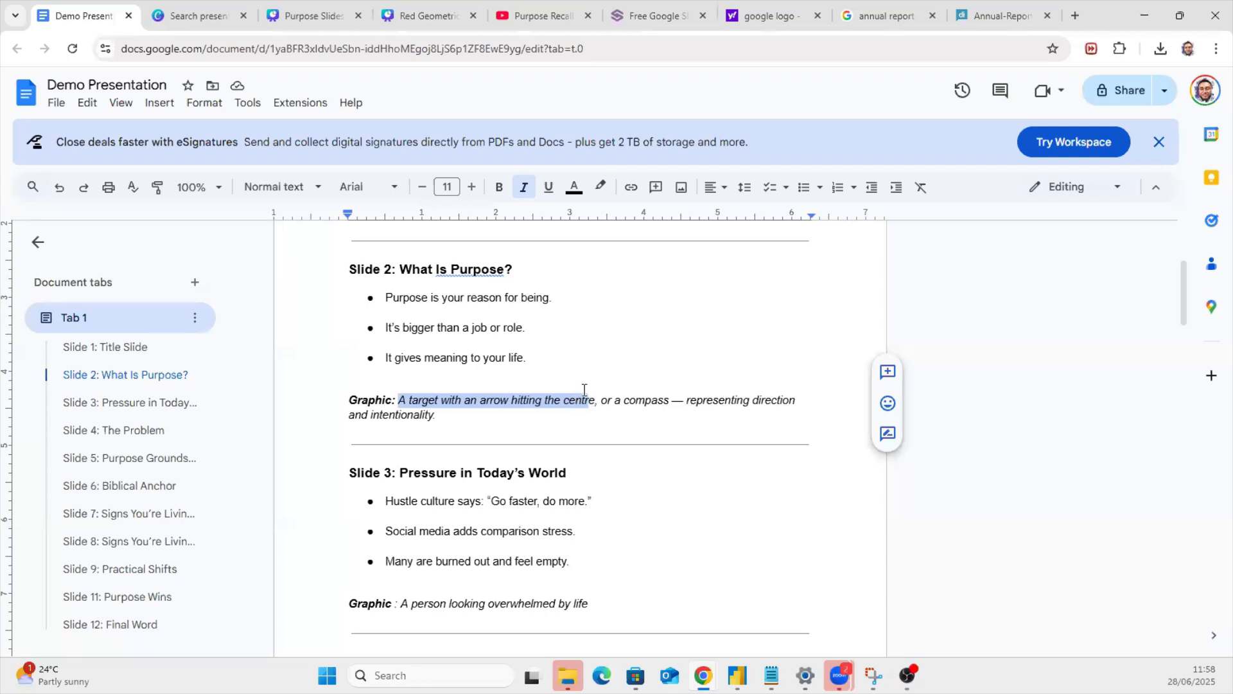
pyautogui.moveTo(596, 400); pyautogui.dragTo(395, 401)
pyautogui.hotkey('ctrl', 'c')
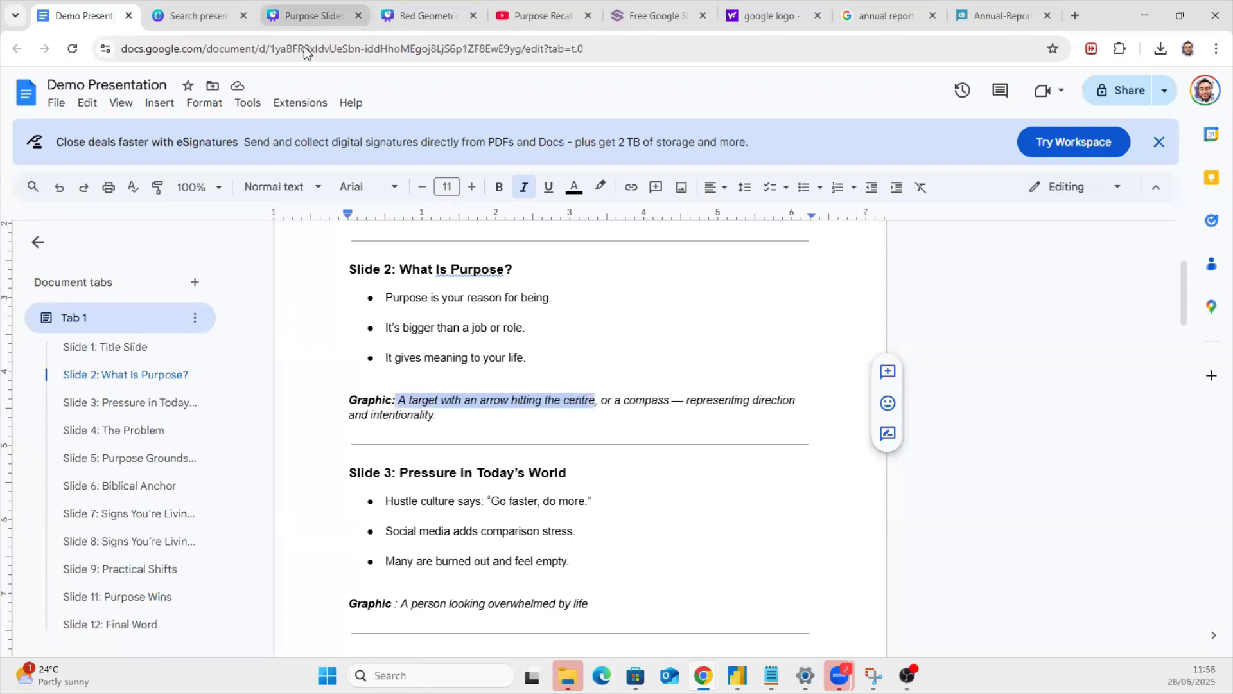
pyautogui.click(306, 18)
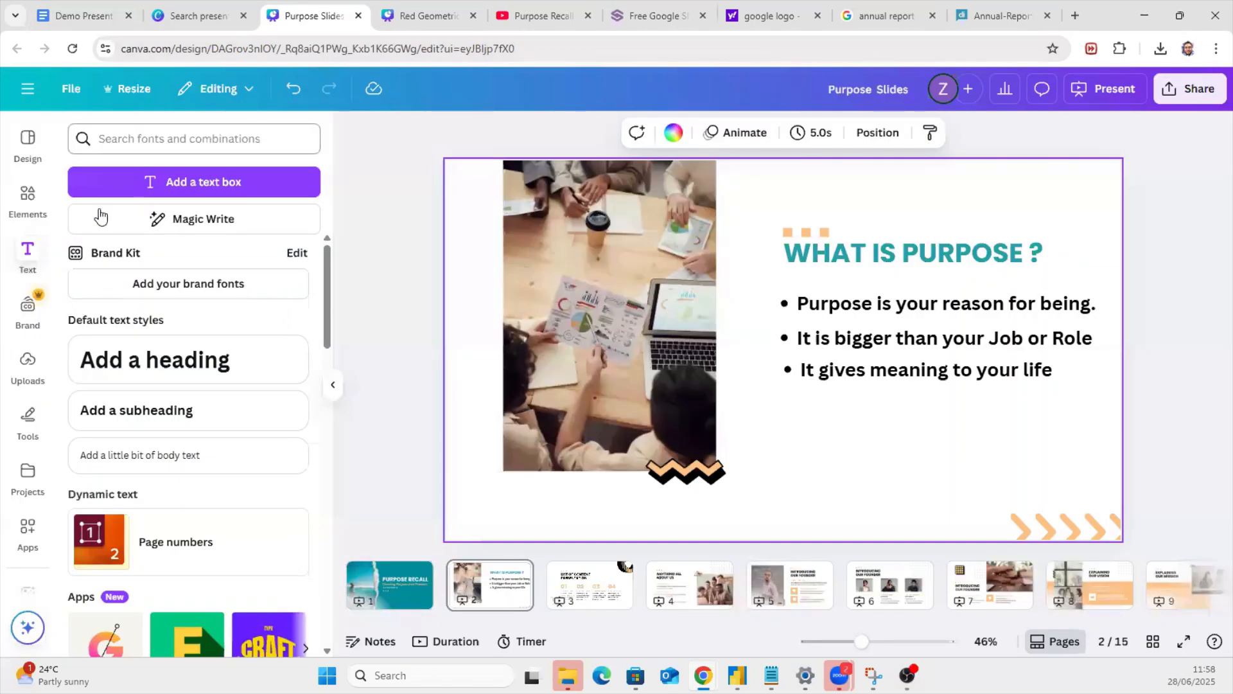
# Step: Search Elements for the pasted target-with-arrow description
pyautogui.click(27, 195)
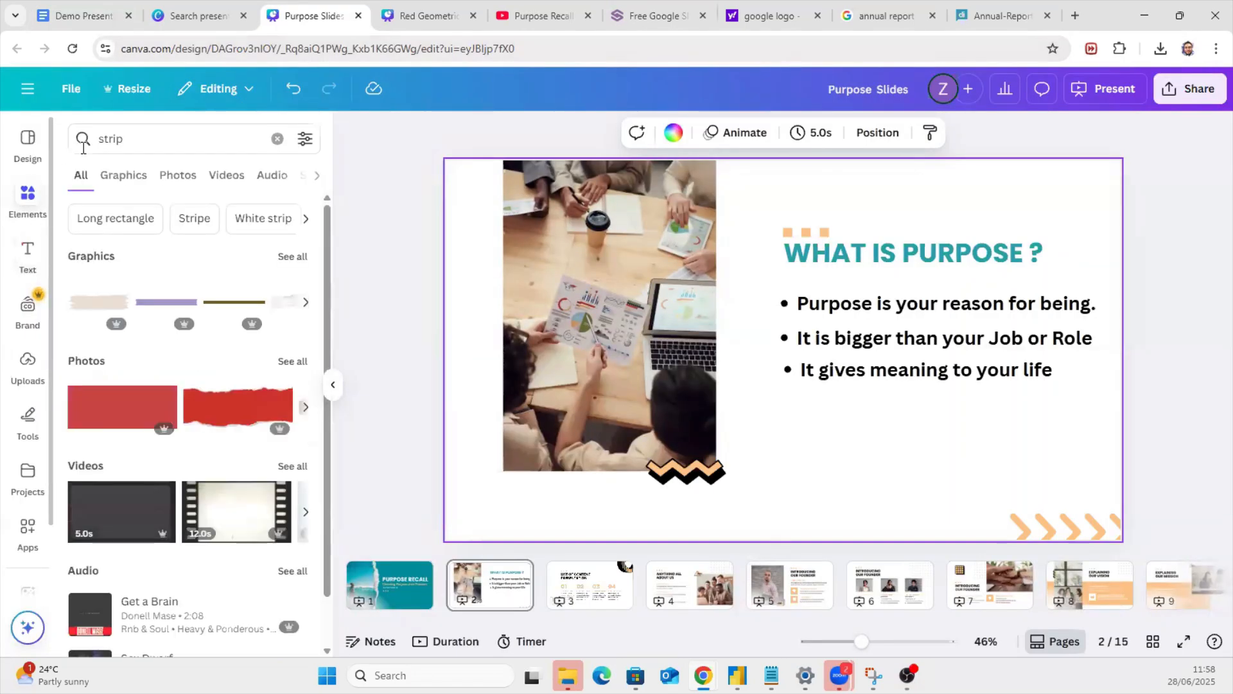
pyautogui.click(142, 140)
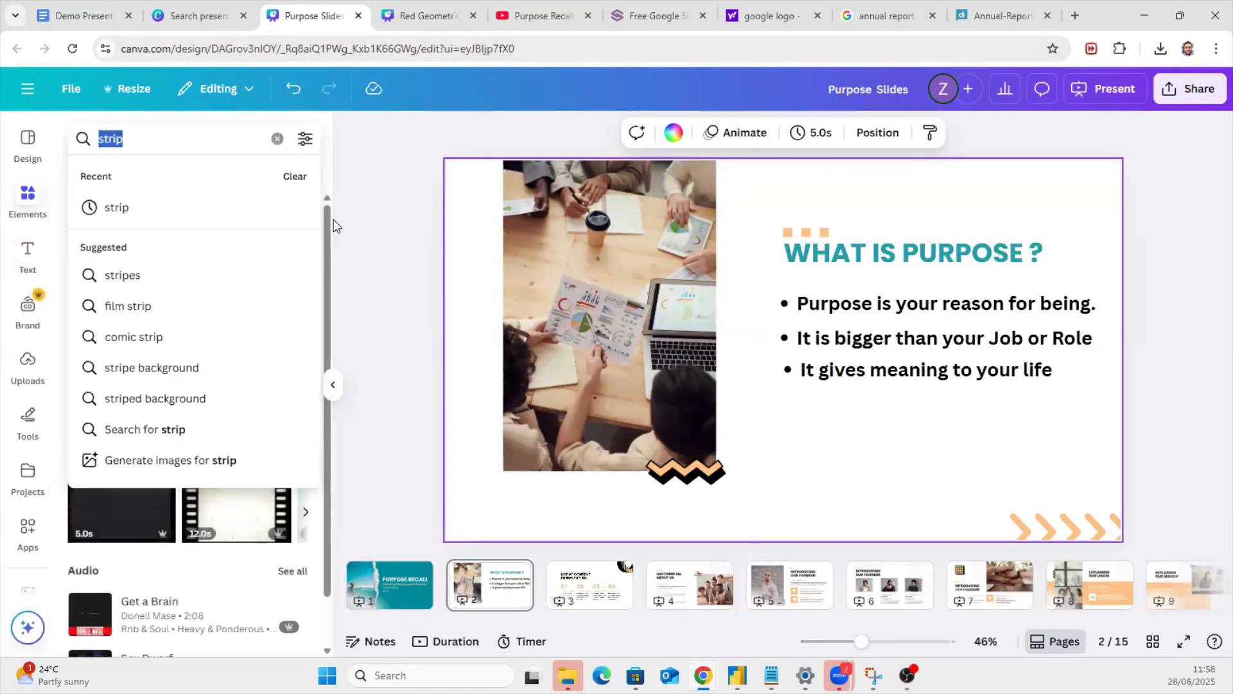
pyautogui.hotkey('ctrl', 'v')
pyautogui.press('Return')
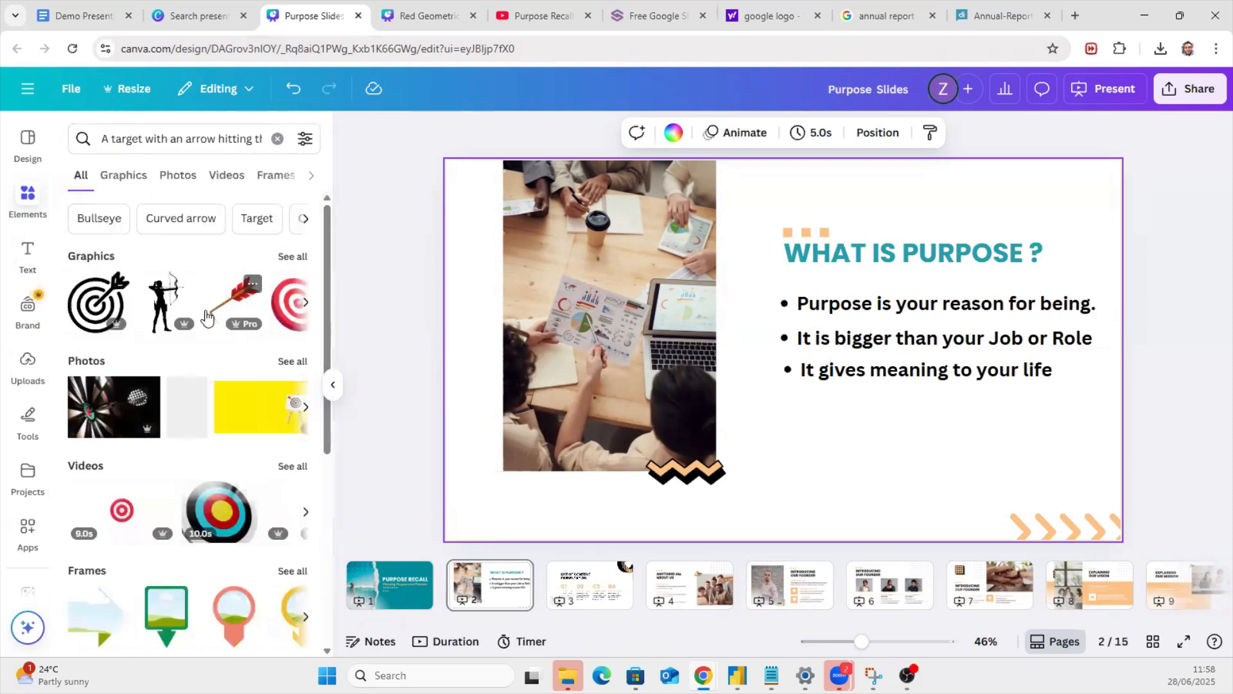
# Step: Filter results to Photos and add the boy-drawing-a-bow archery photo to slide 2
pyautogui.click(282, 361)
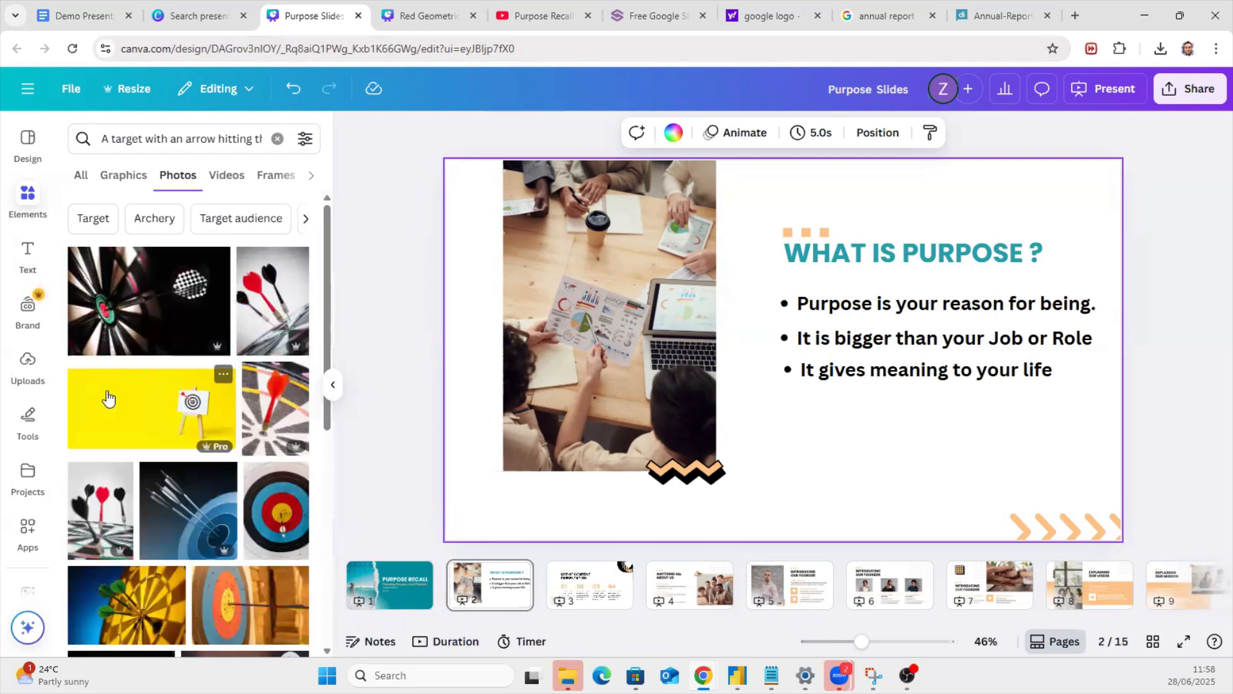
pyautogui.scroll(-2, 108, 398)
pyautogui.scroll(2, 106, 394)
pyautogui.scroll(-5, 108, 395)
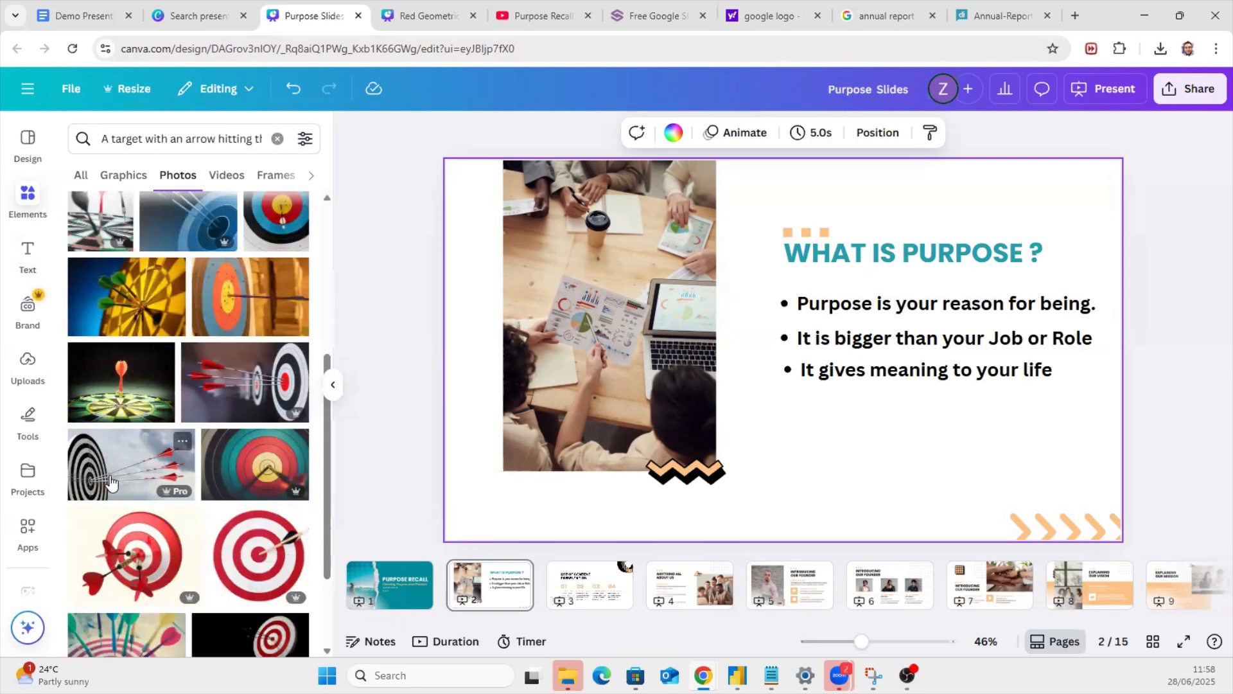
pyautogui.scroll(-5, 109, 481)
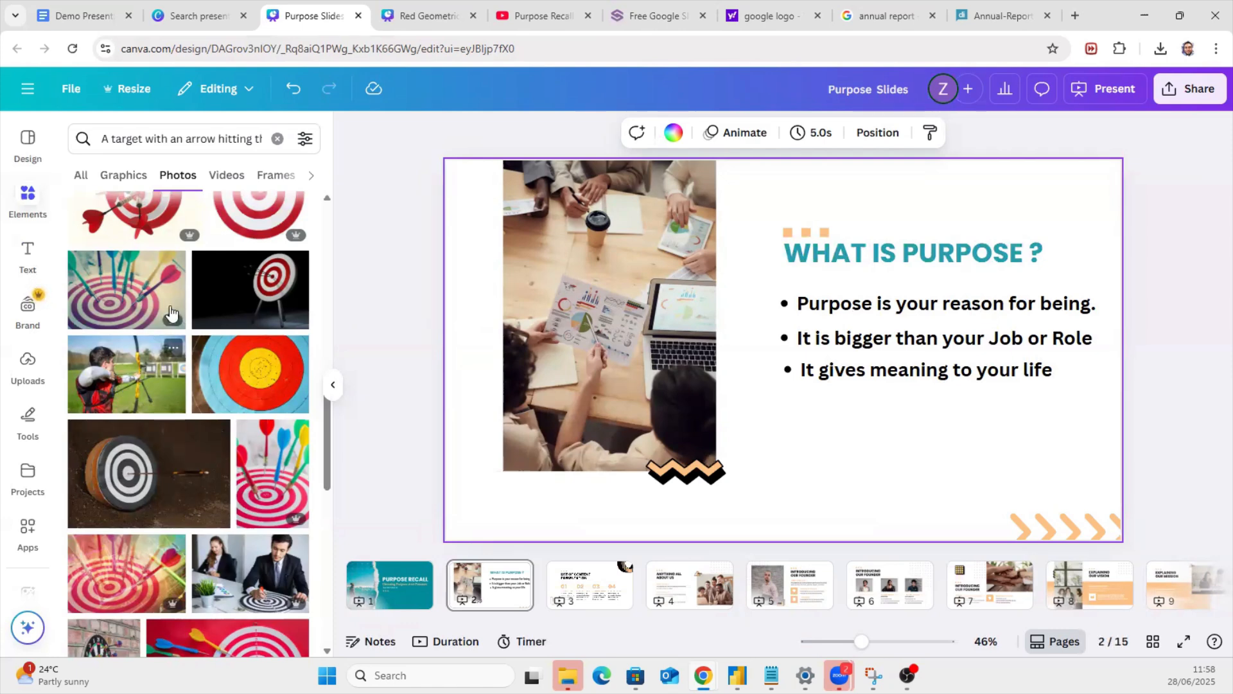
pyautogui.click(120, 384)
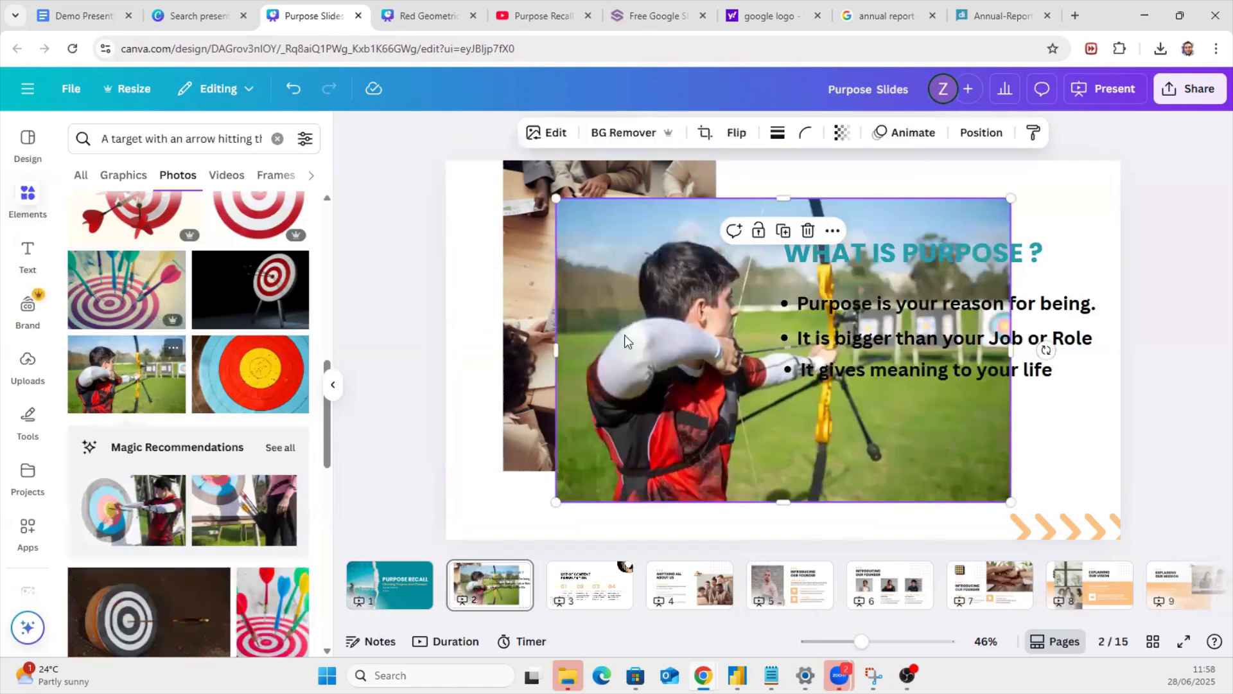
# Step: Drop the archer photo into the left image frame, replacing the team-at-a-desk photo
pyautogui.moveTo(632, 425); pyautogui.dragTo(603, 391)
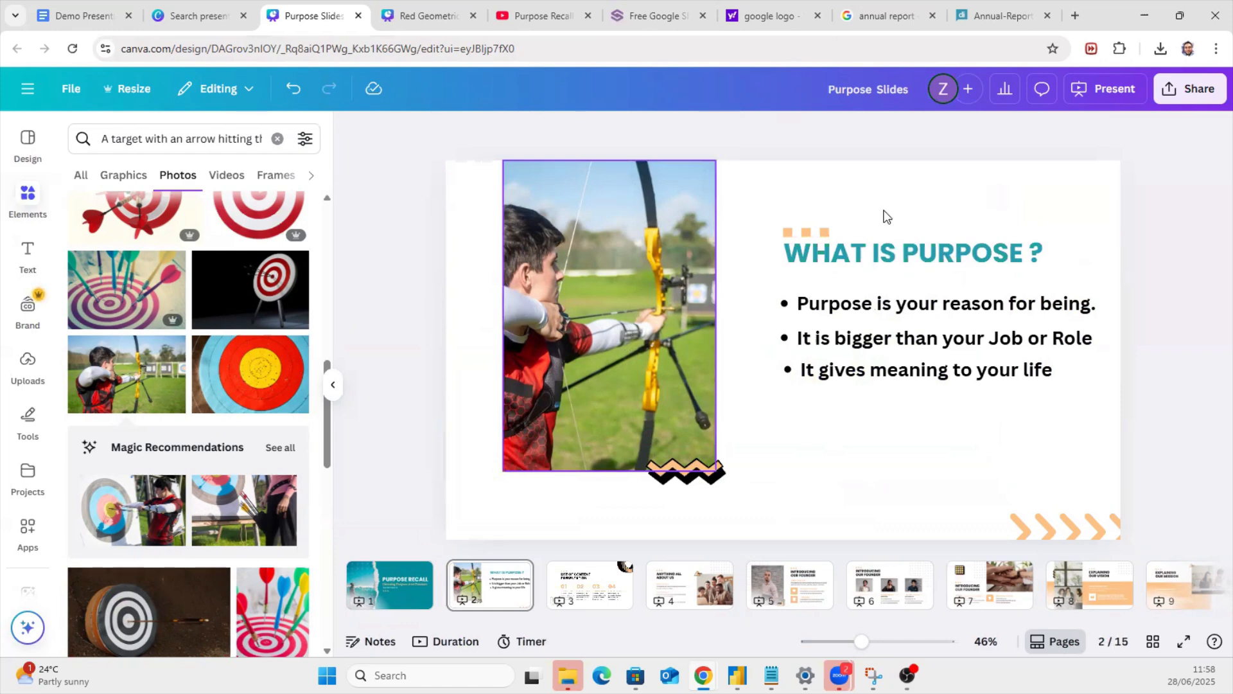
# Step: Clear the archery-target search in Elements to show the general shapes and graphics
pyautogui.click(826, 192)
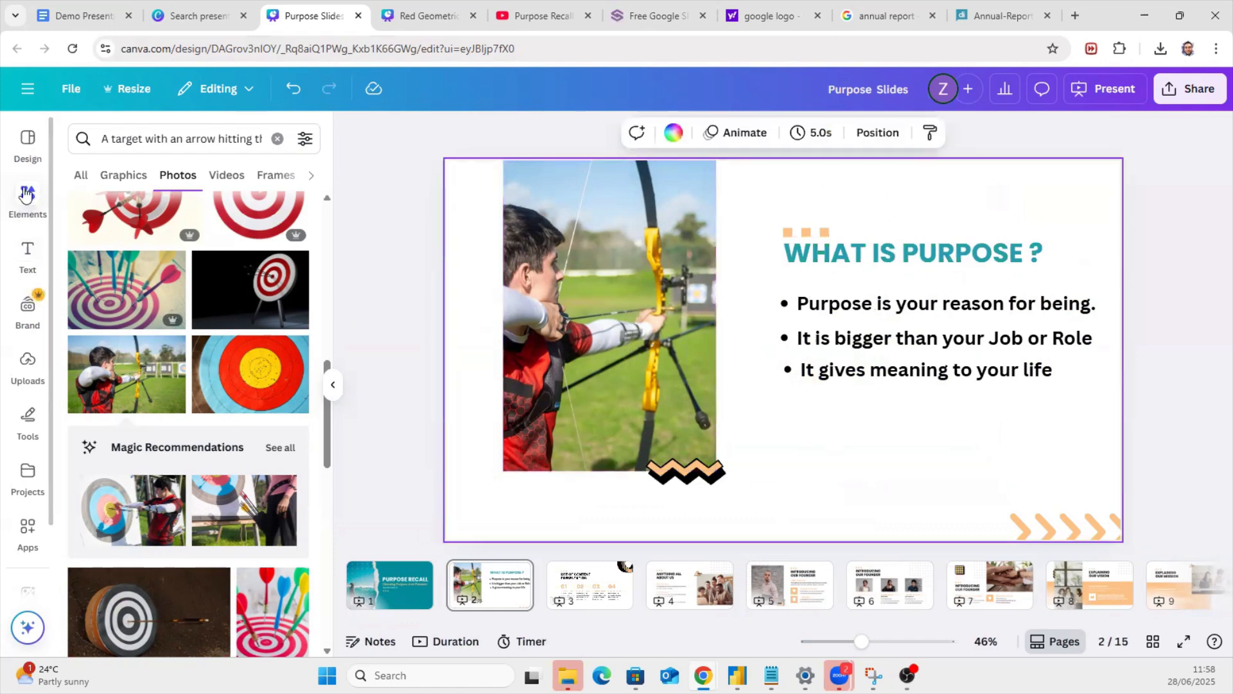
pyautogui.click(26, 200)
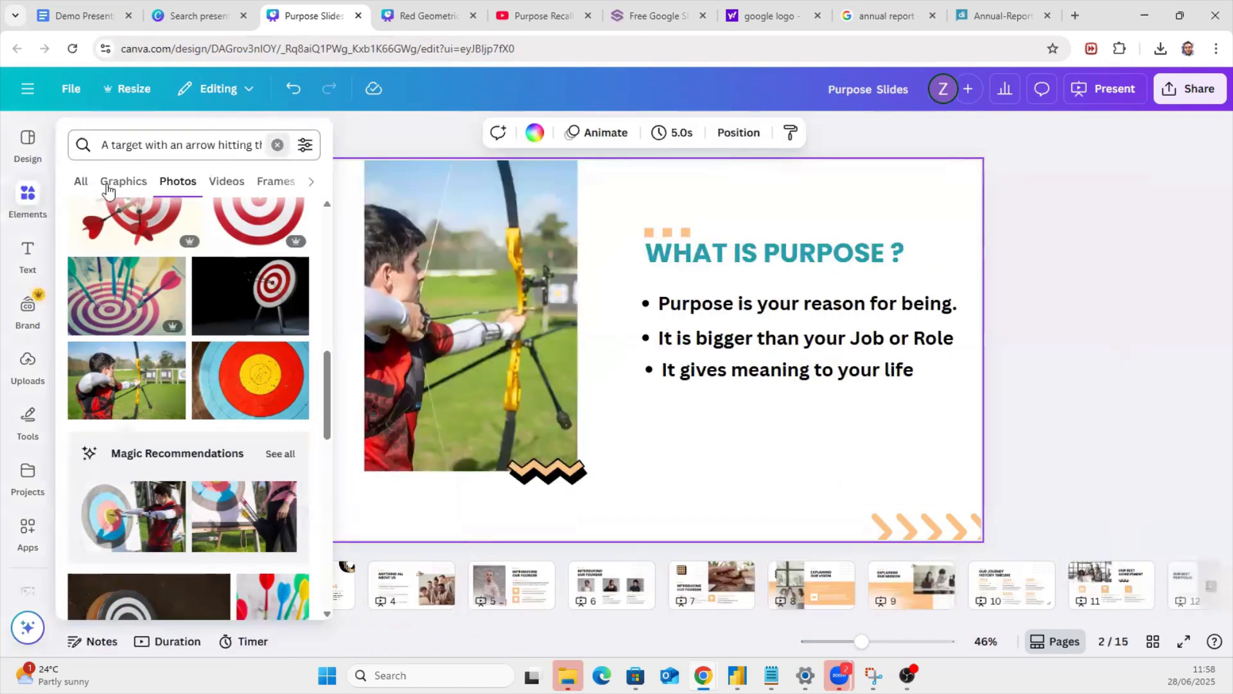
pyautogui.click(277, 145)
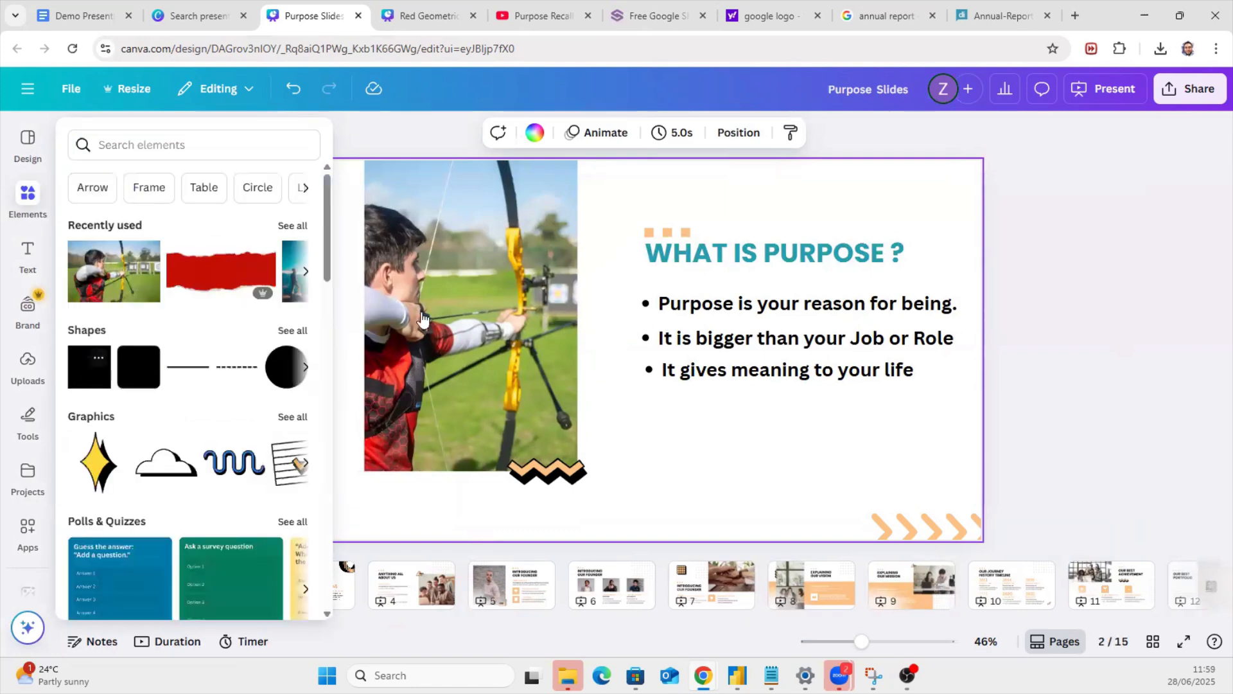
# Step: Add a teal square and stretch it to 607 × 885 over the archer photo
pyautogui.click(89, 367)
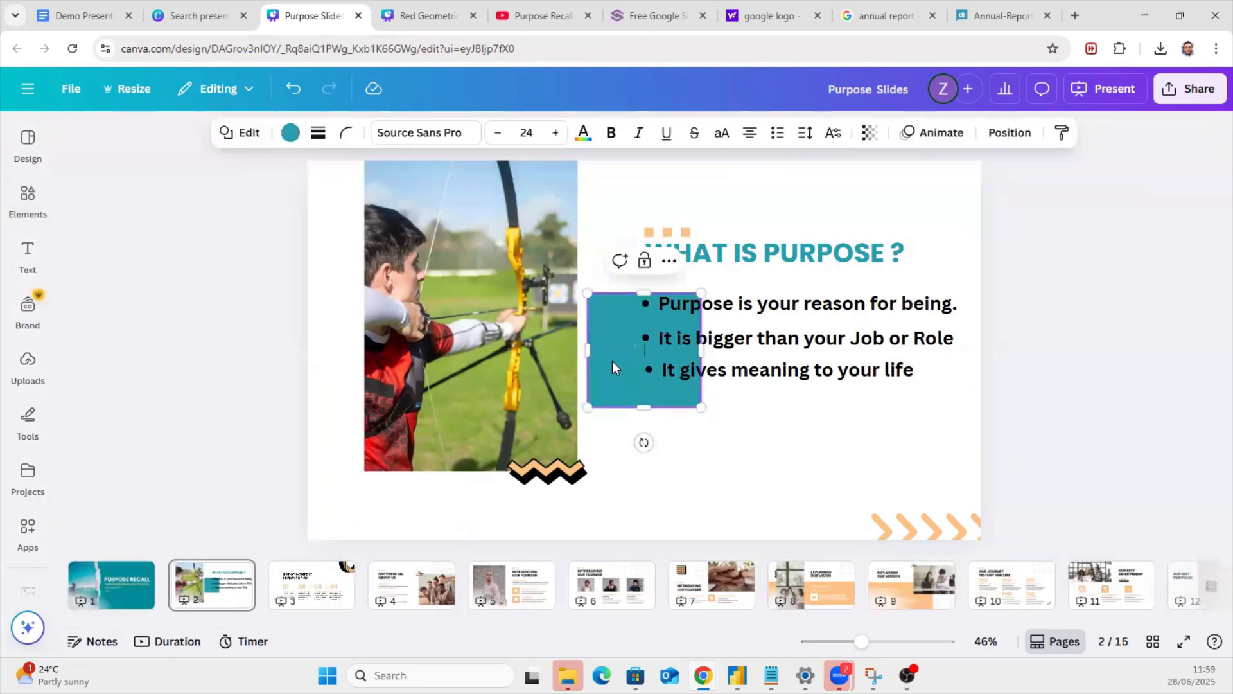
pyautogui.moveTo(612, 361); pyautogui.dragTo(389, 228)
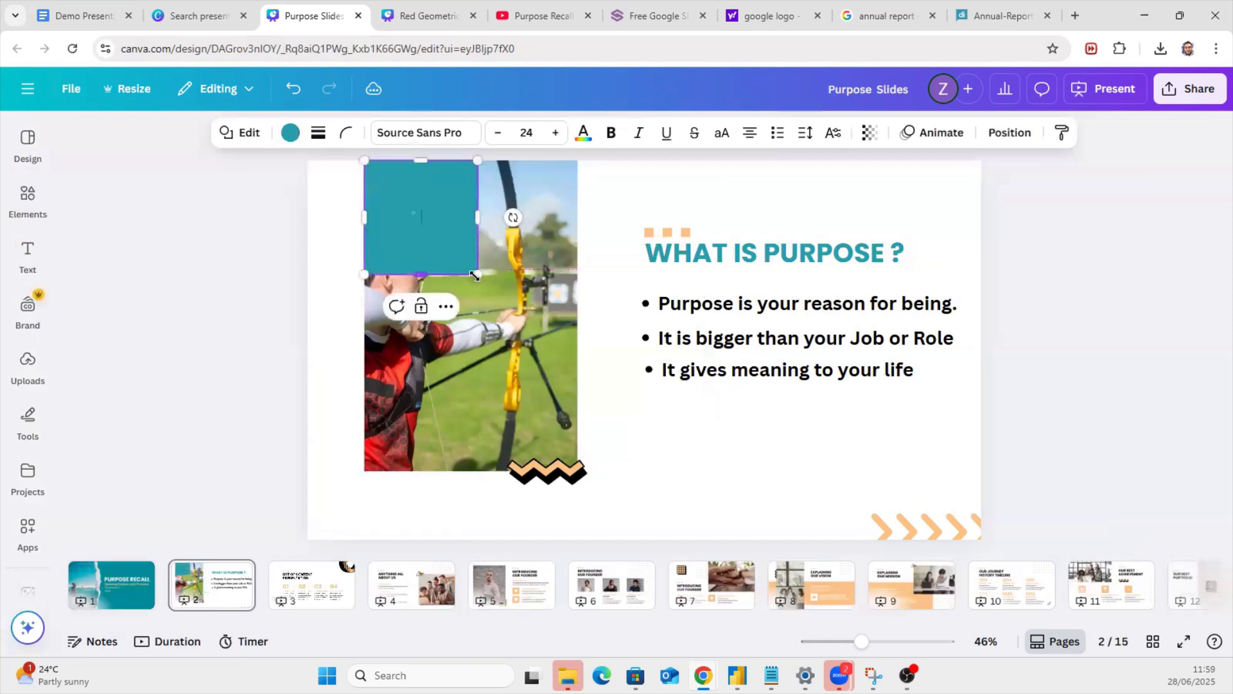
pyautogui.moveTo(479, 276); pyautogui.dragTo(577, 469)
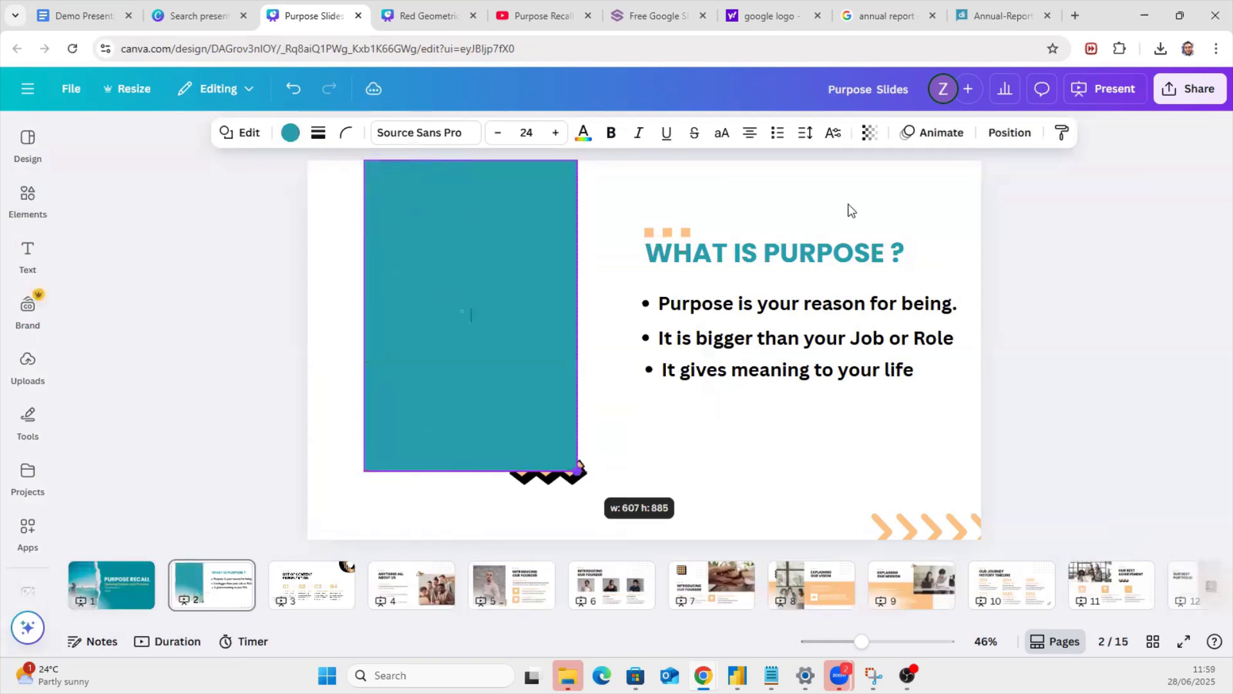
# Step: Set the teal rectangle's transparency to 53 so the photo shows through
pyautogui.click(872, 133)
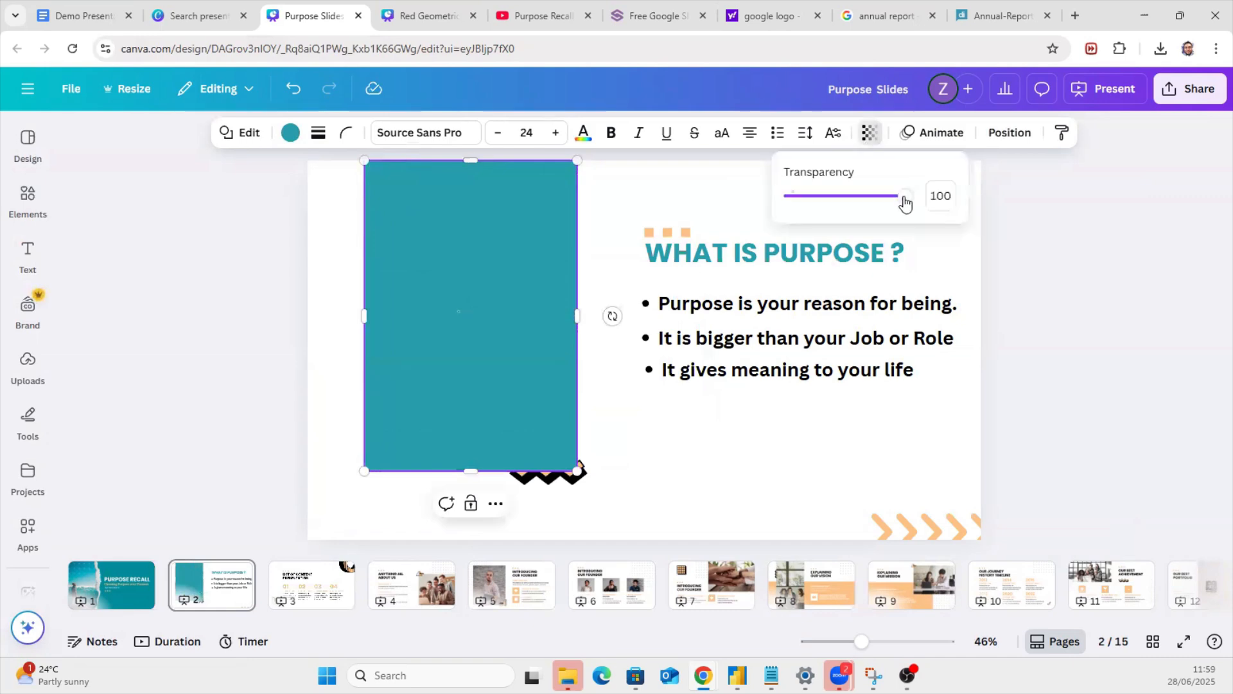
pyautogui.moveTo(899, 203); pyautogui.dragTo(851, 210)
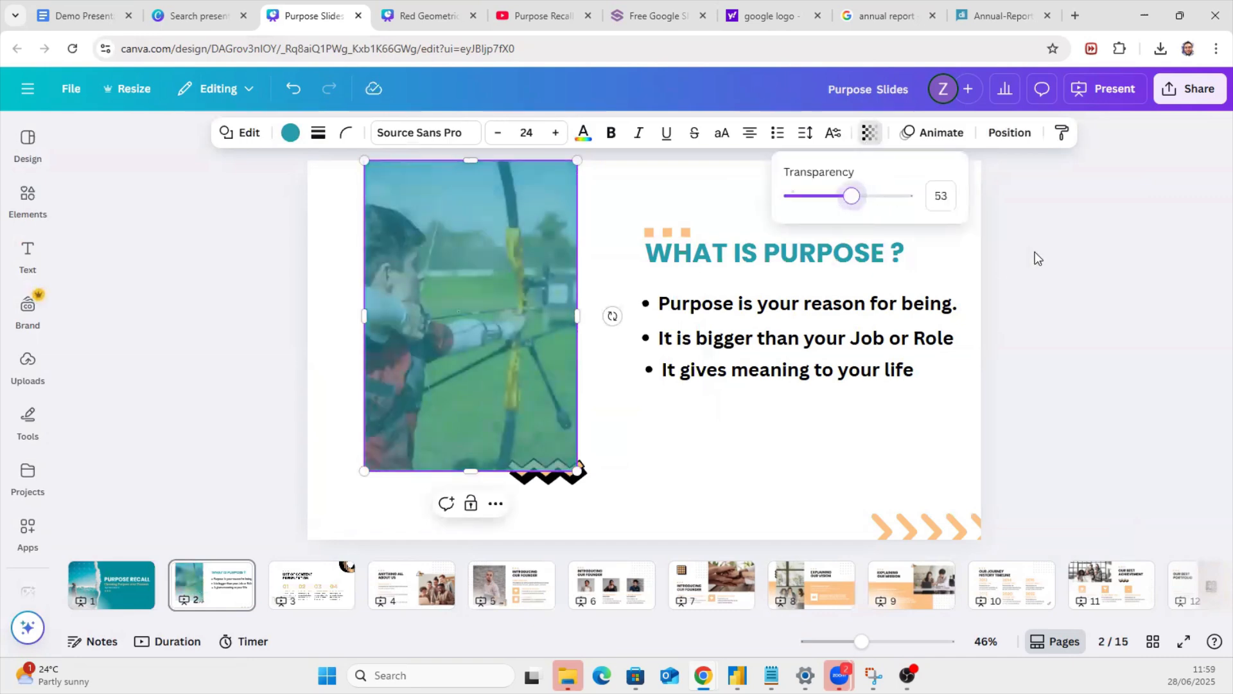
pyautogui.click(1063, 254)
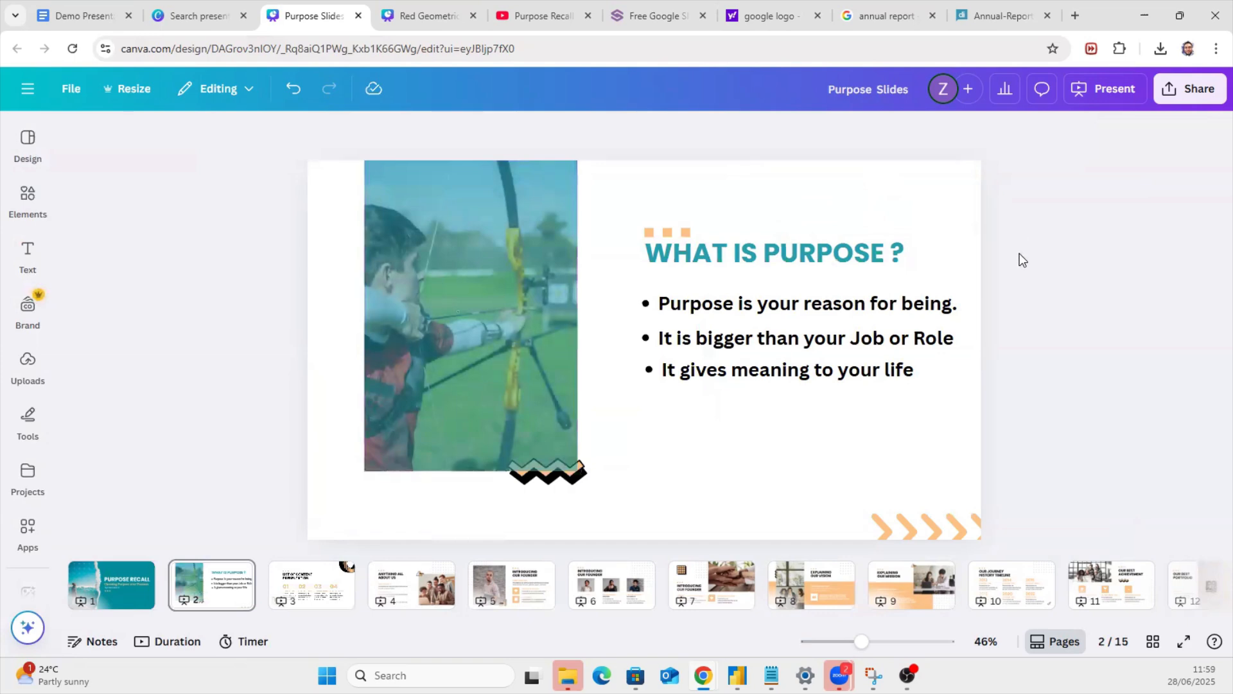
# Step: Bring the zigzag shape to the front, in front of the teal overlay
pyautogui.click(573, 482)
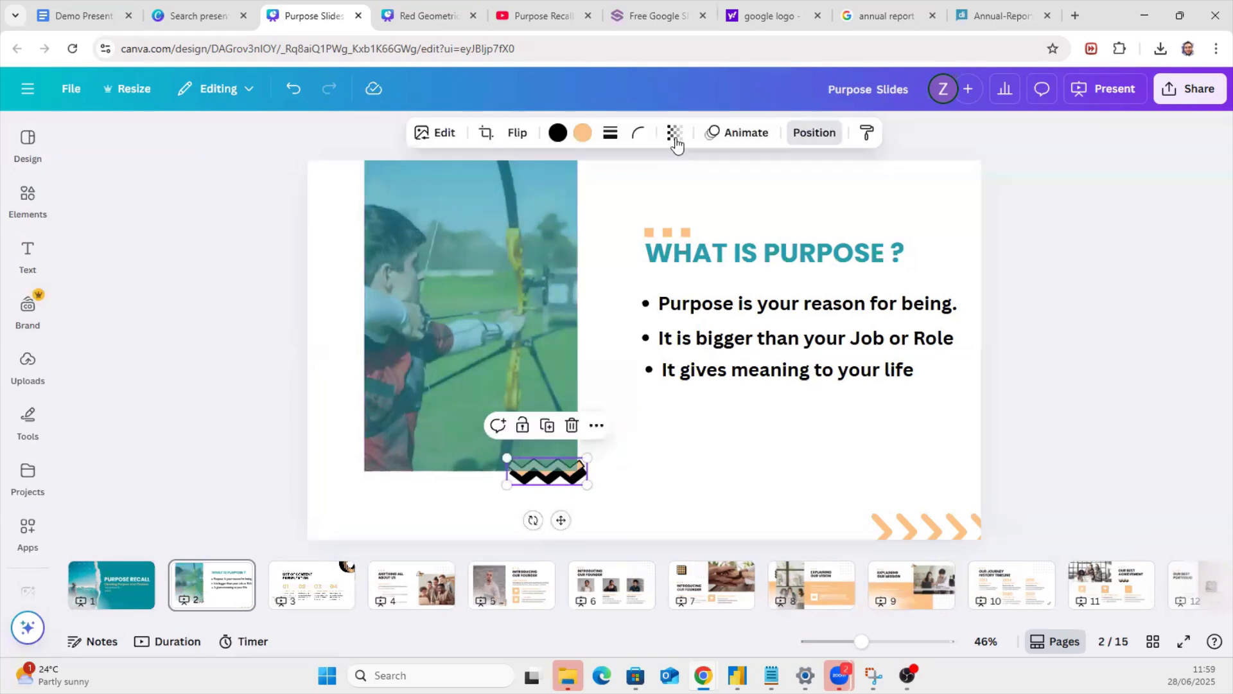
pyautogui.click(129, 257)
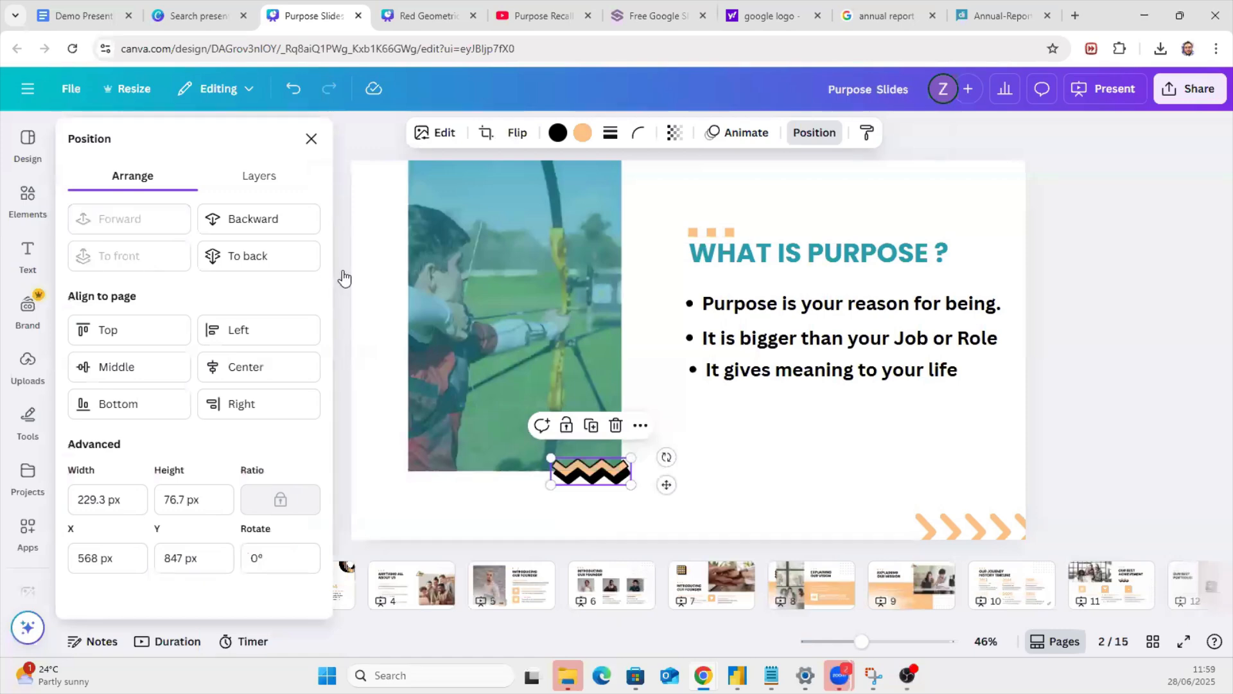
pyautogui.press('Escape')
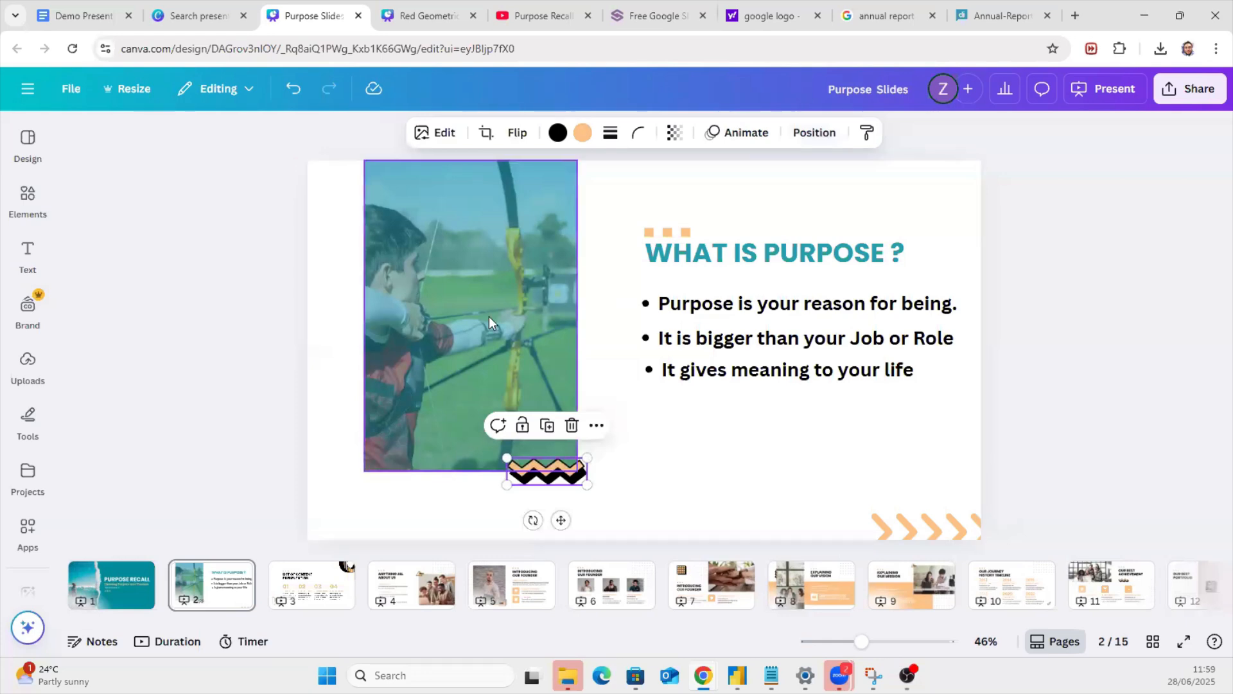
# Step: Lower the teal overlay's transparency to 45 and deselect it
pyautogui.click(870, 132)
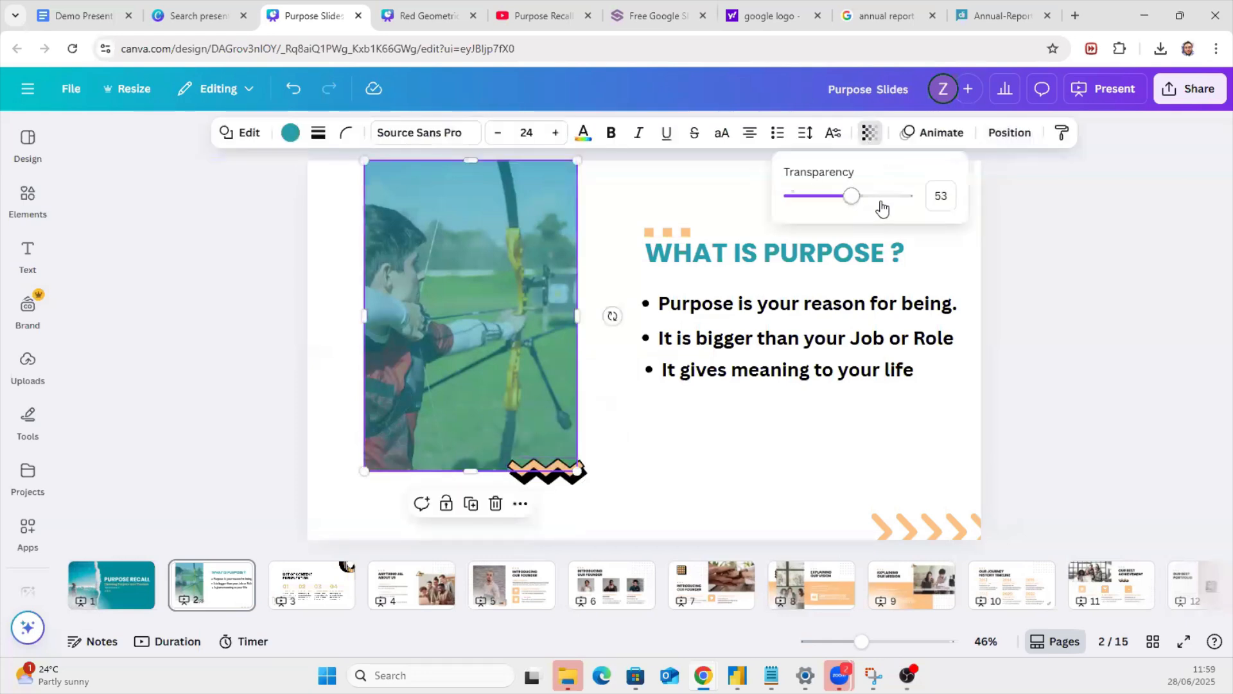
pyautogui.click(954, 193)
pyautogui.click(180, 539)
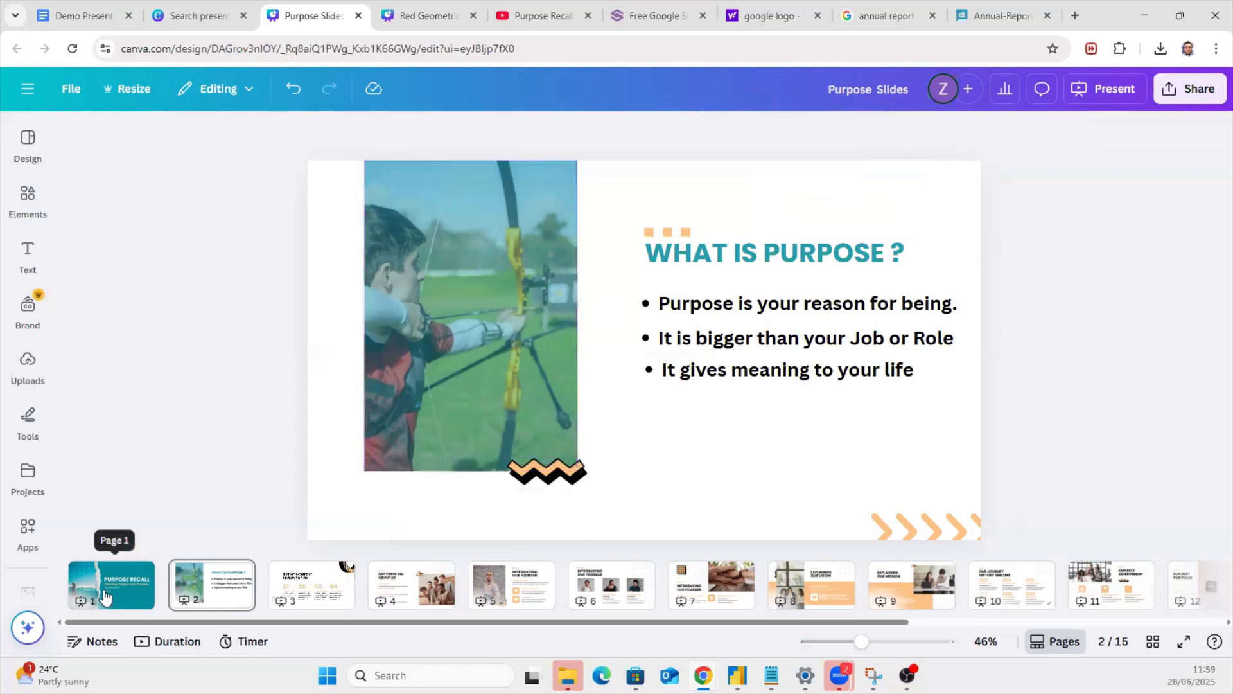